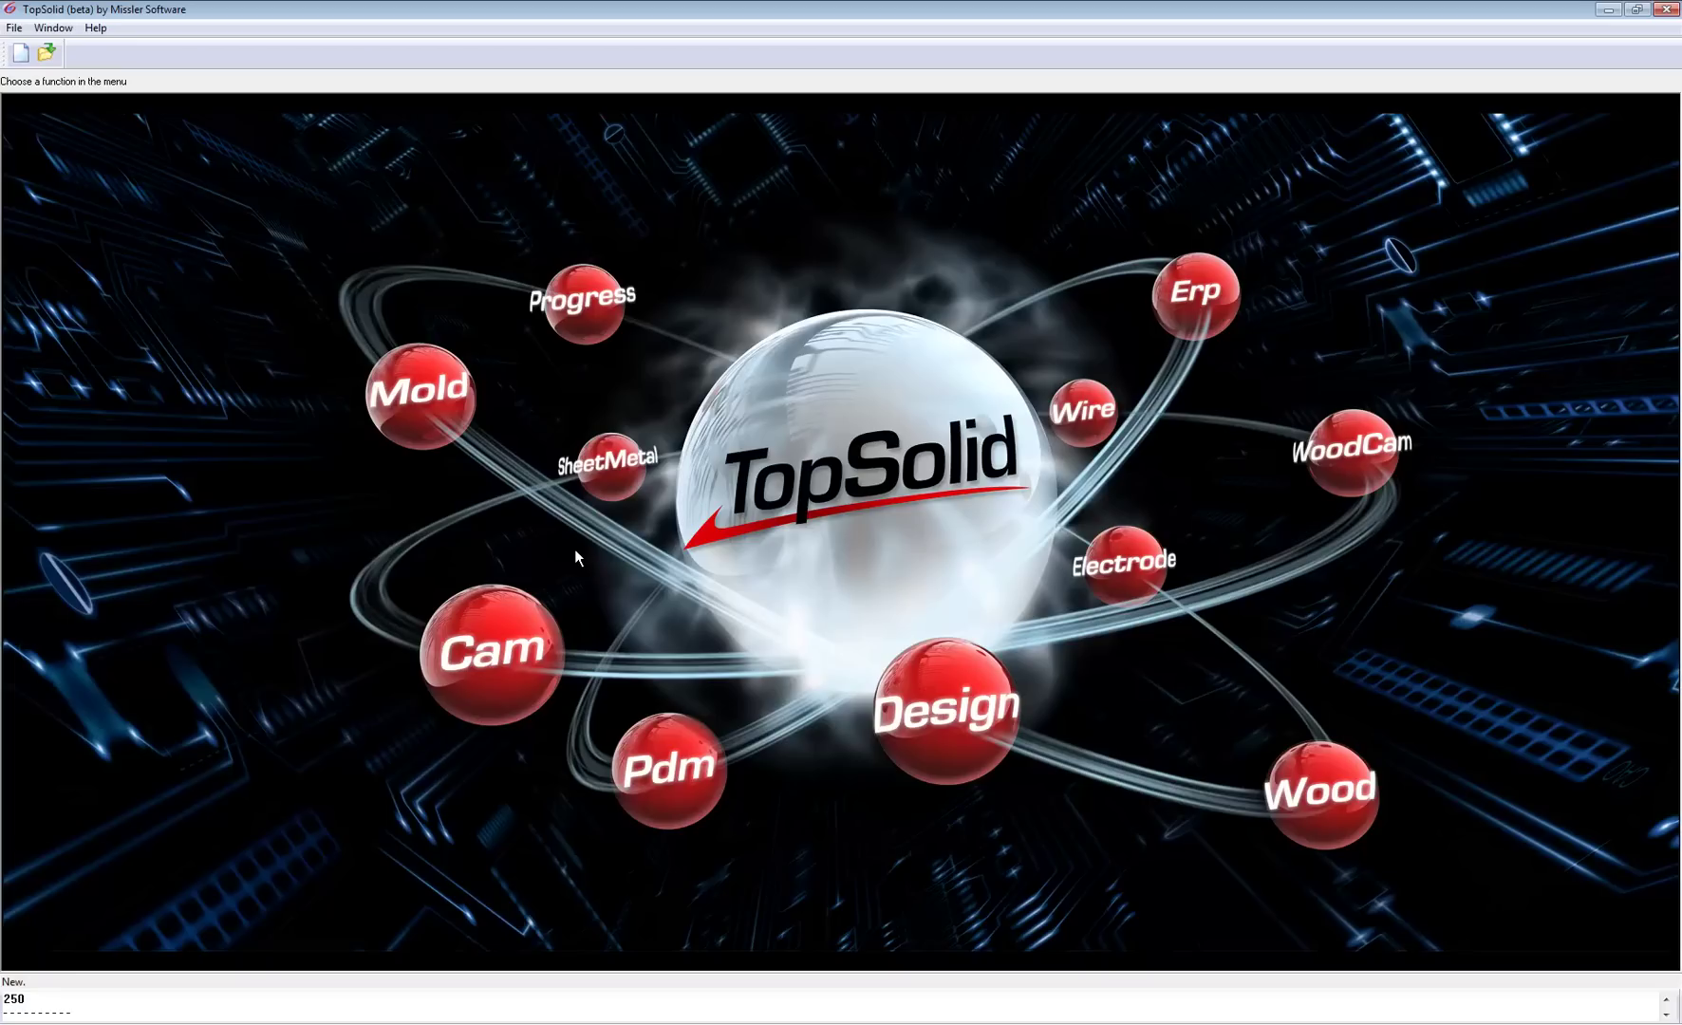
Step: Create a new Design document, Document14, from the standard Design template
left_click(23, 53)
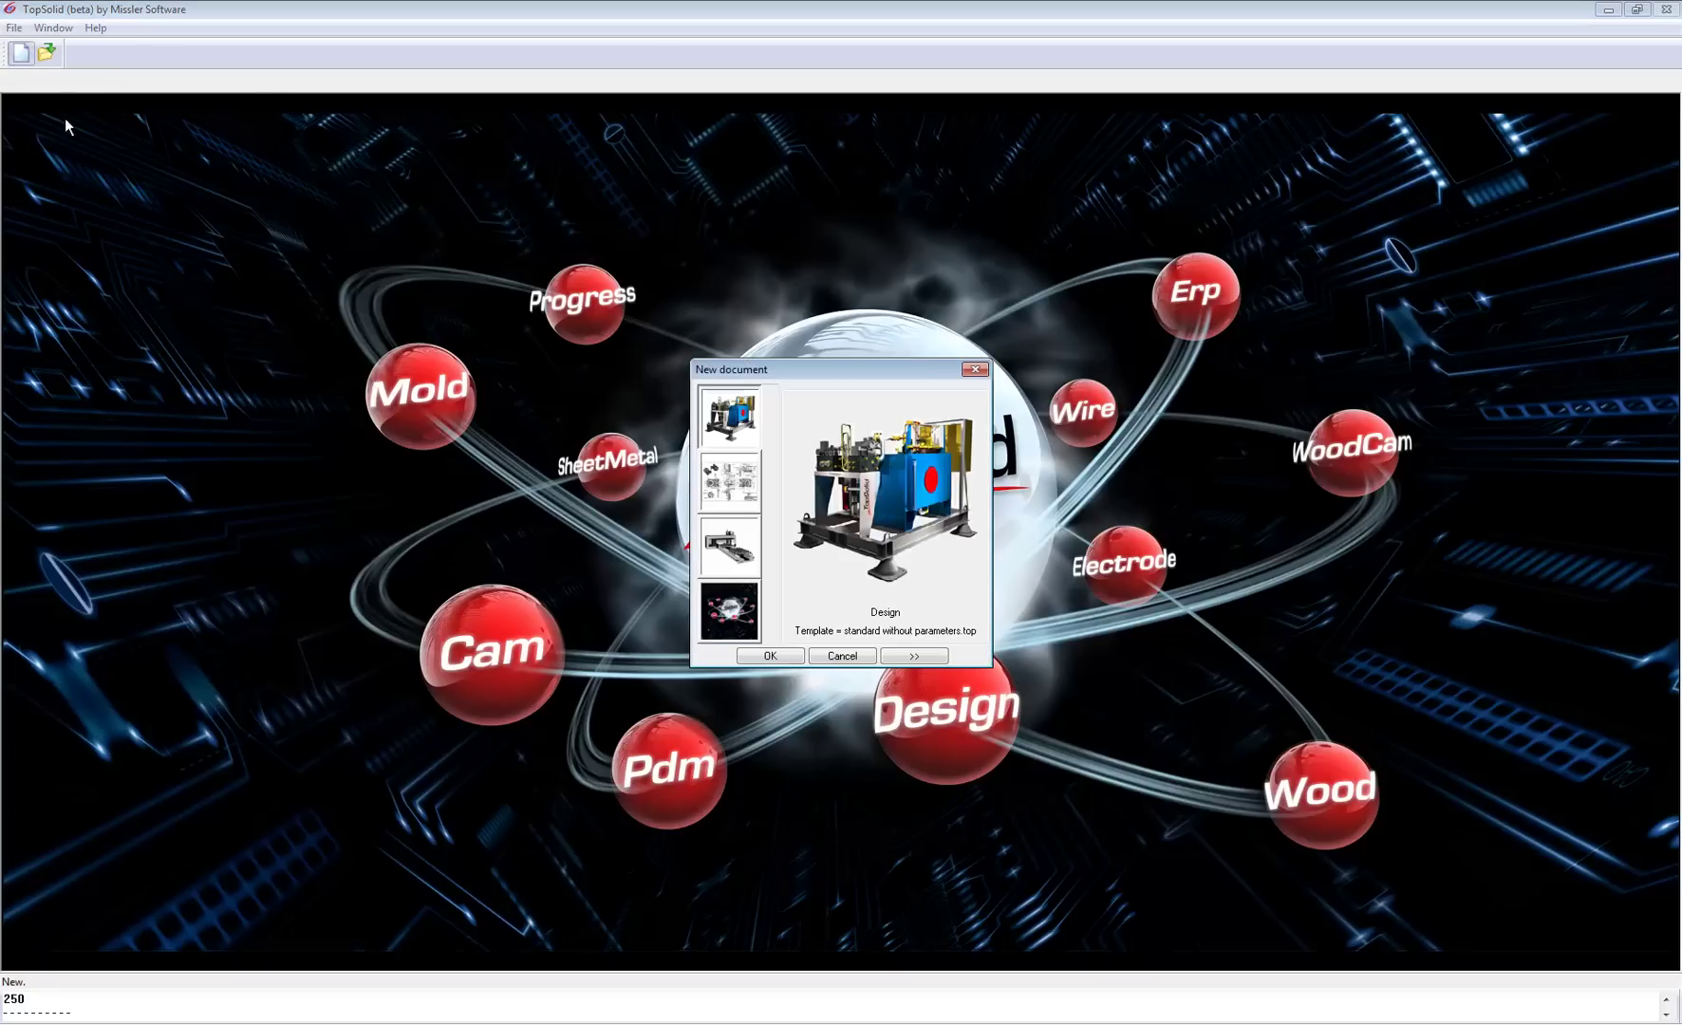
left_click(760, 655)
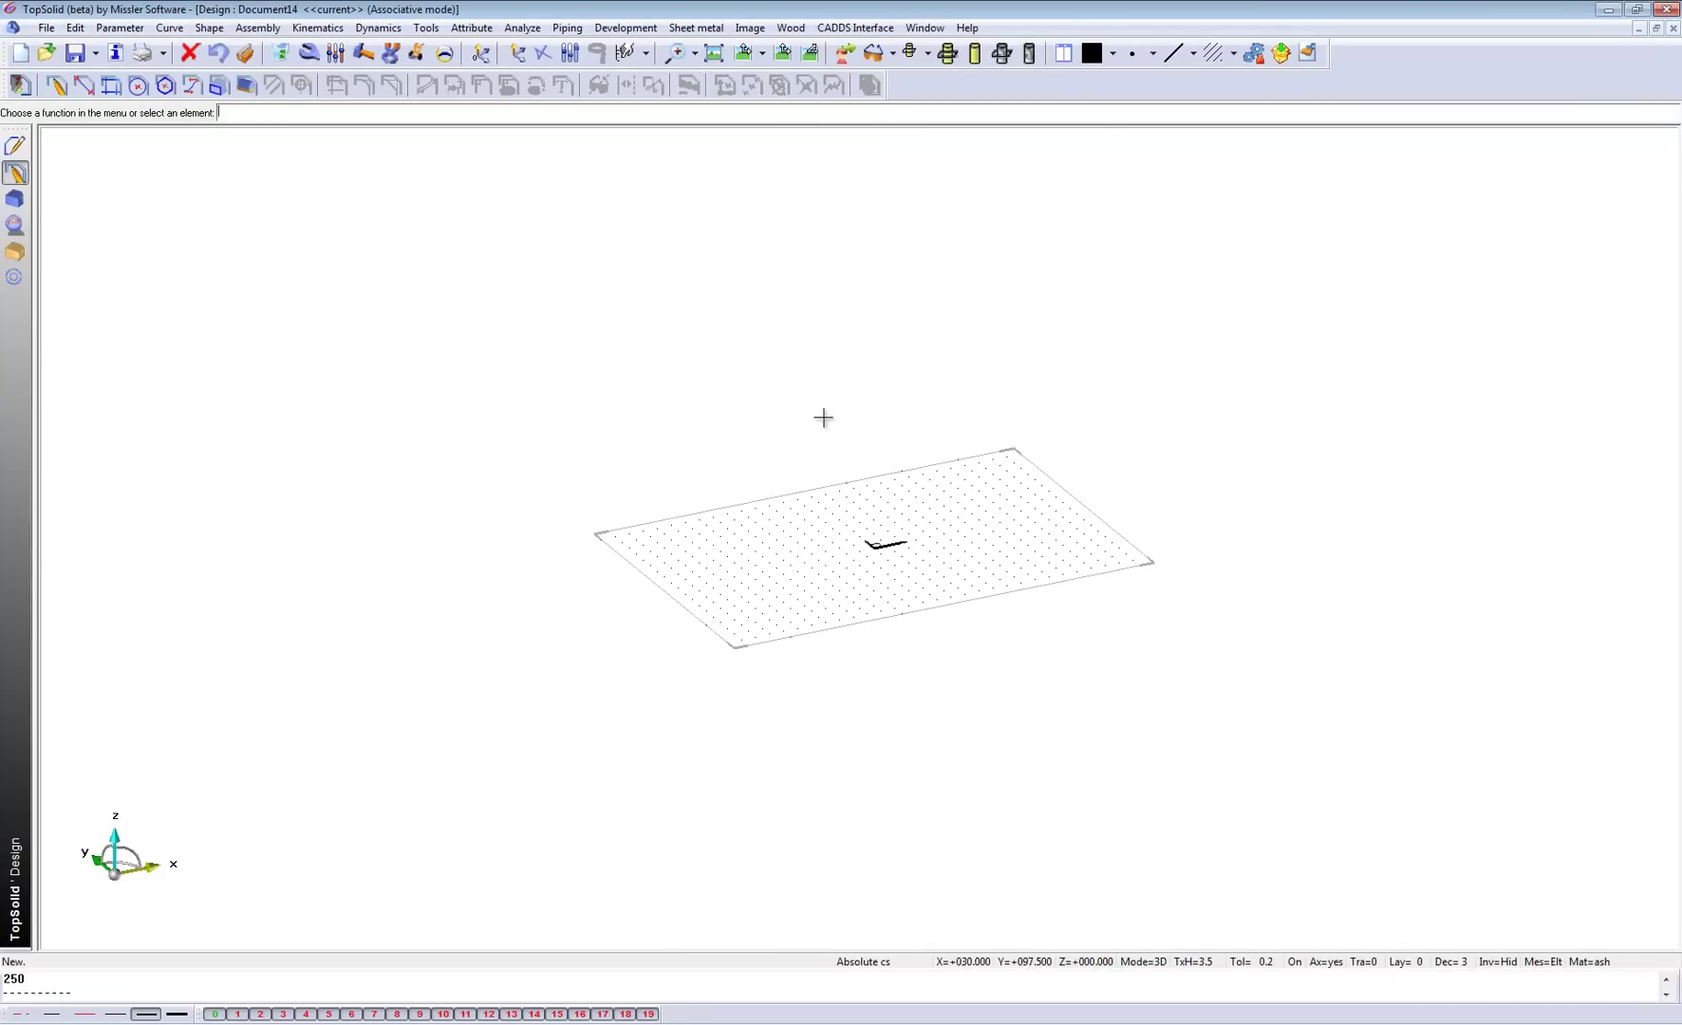
Step: In top view, start a contour on the default plane with a line sloping down-right
left_click(783, 52)
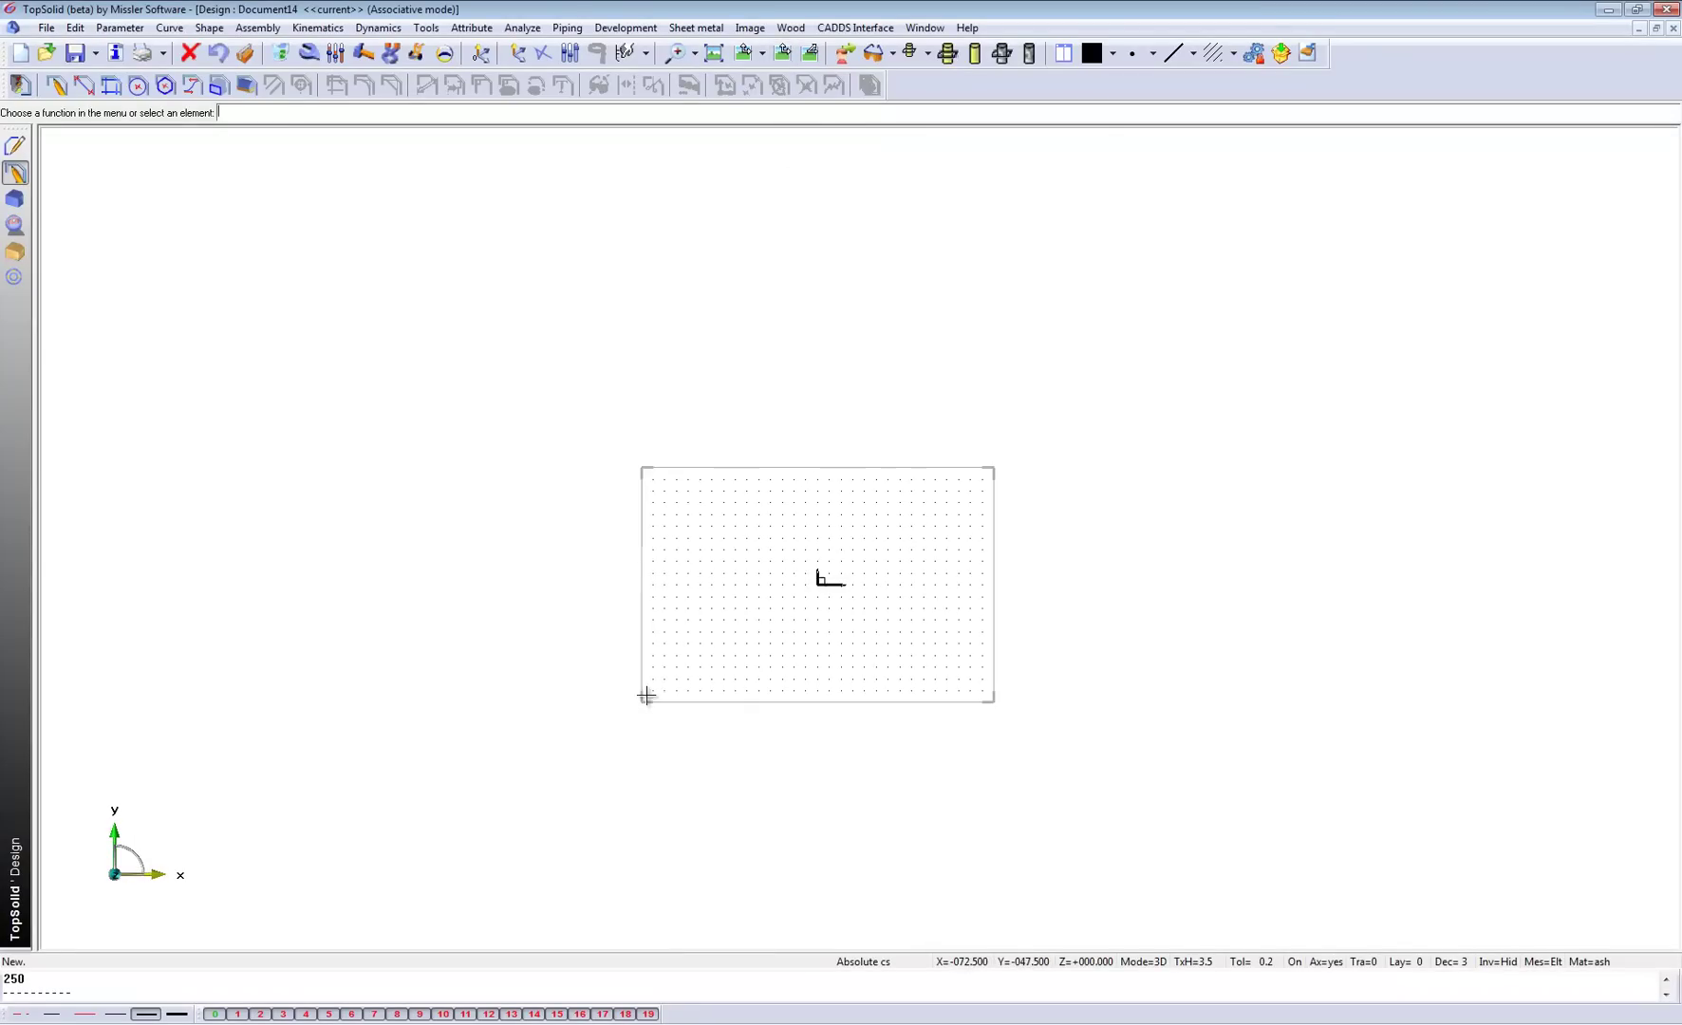
left_click(56, 87)
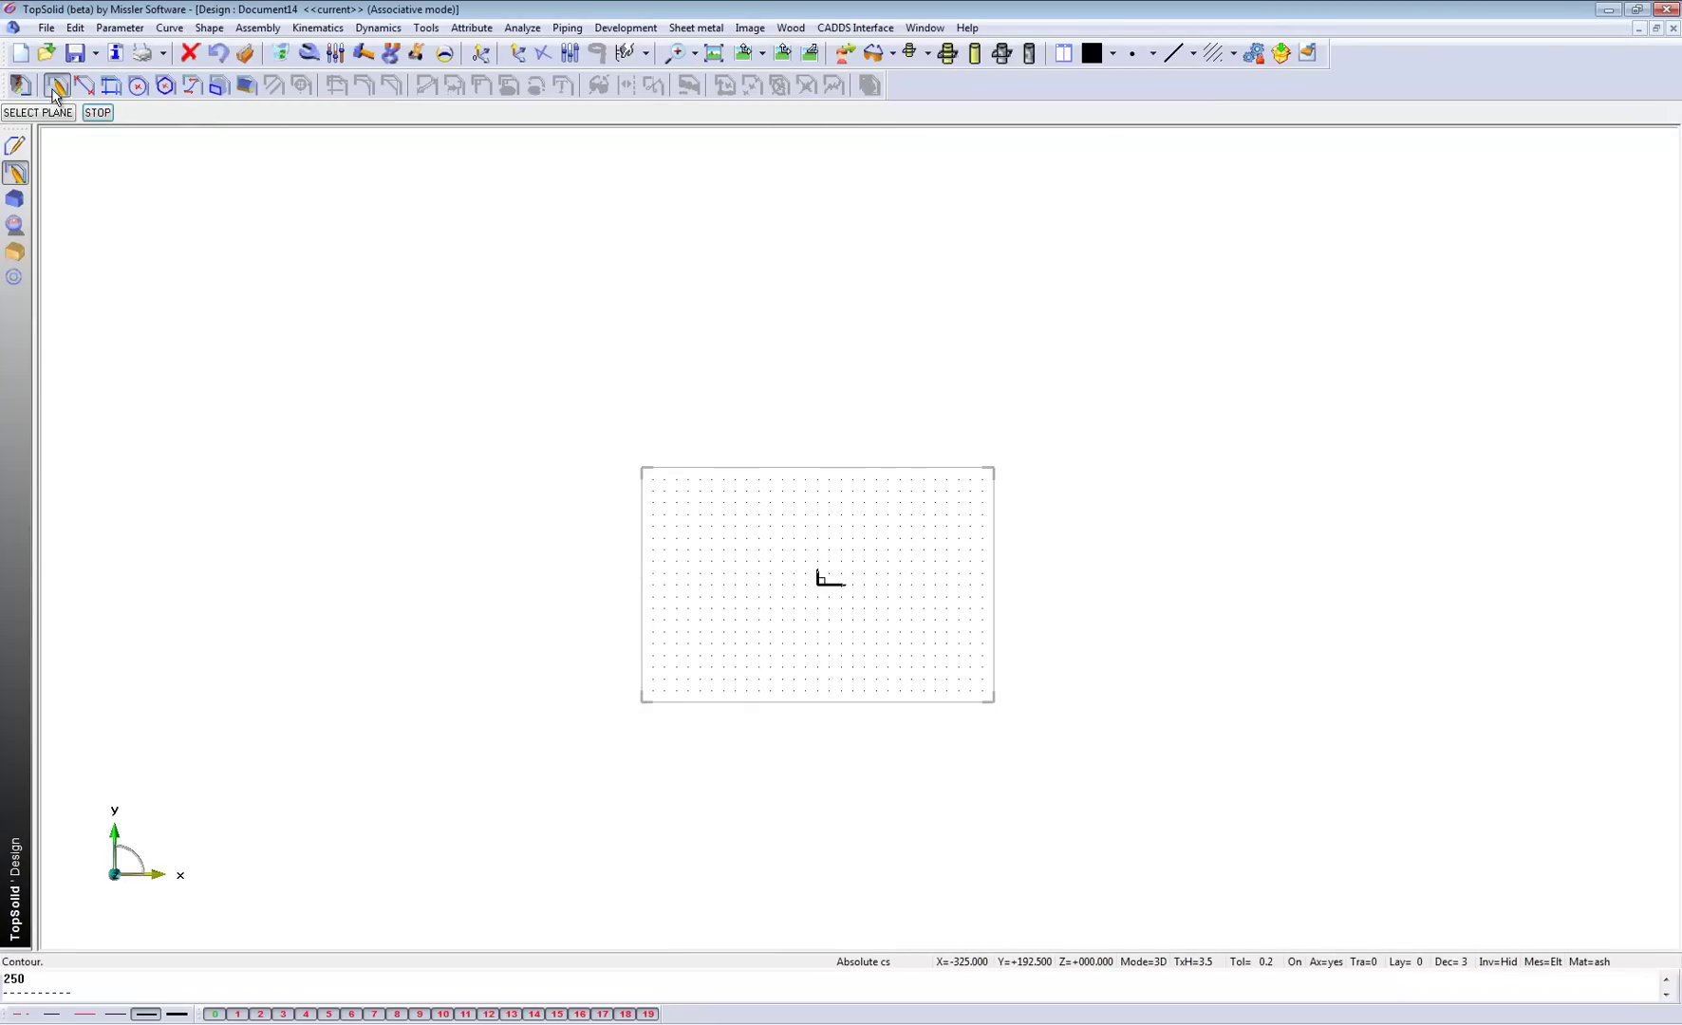
left_click(97, 113)
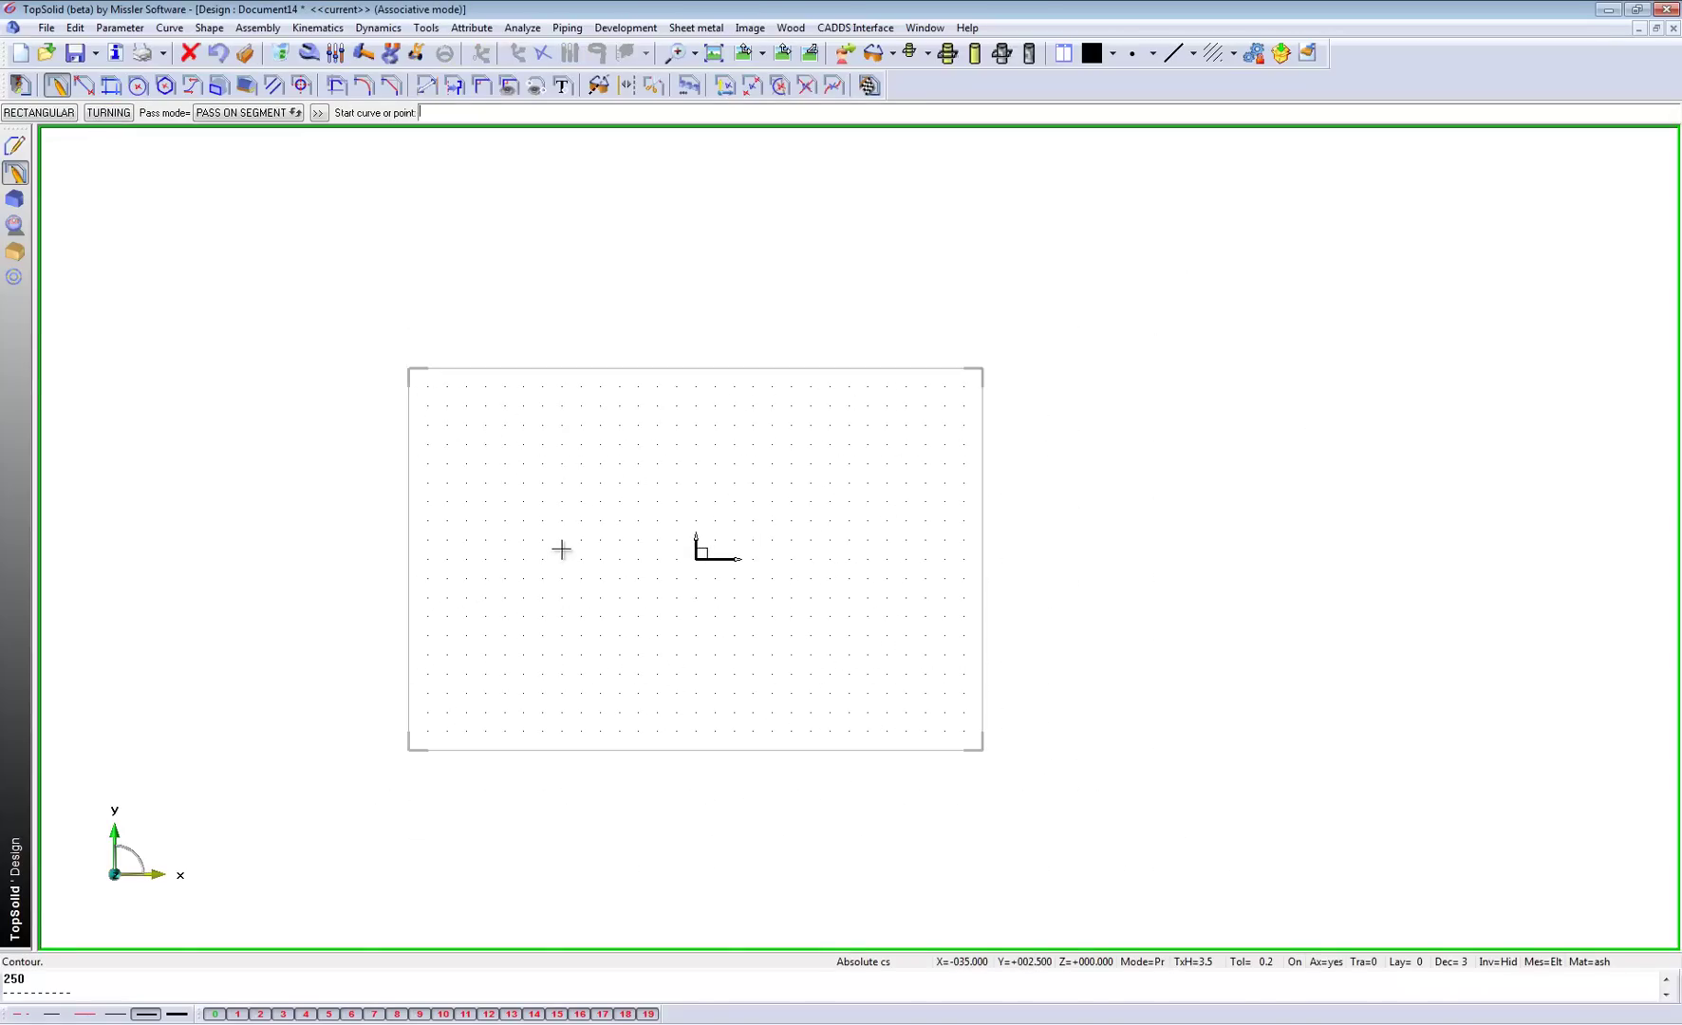
scroll(561, 550, "down", 2)
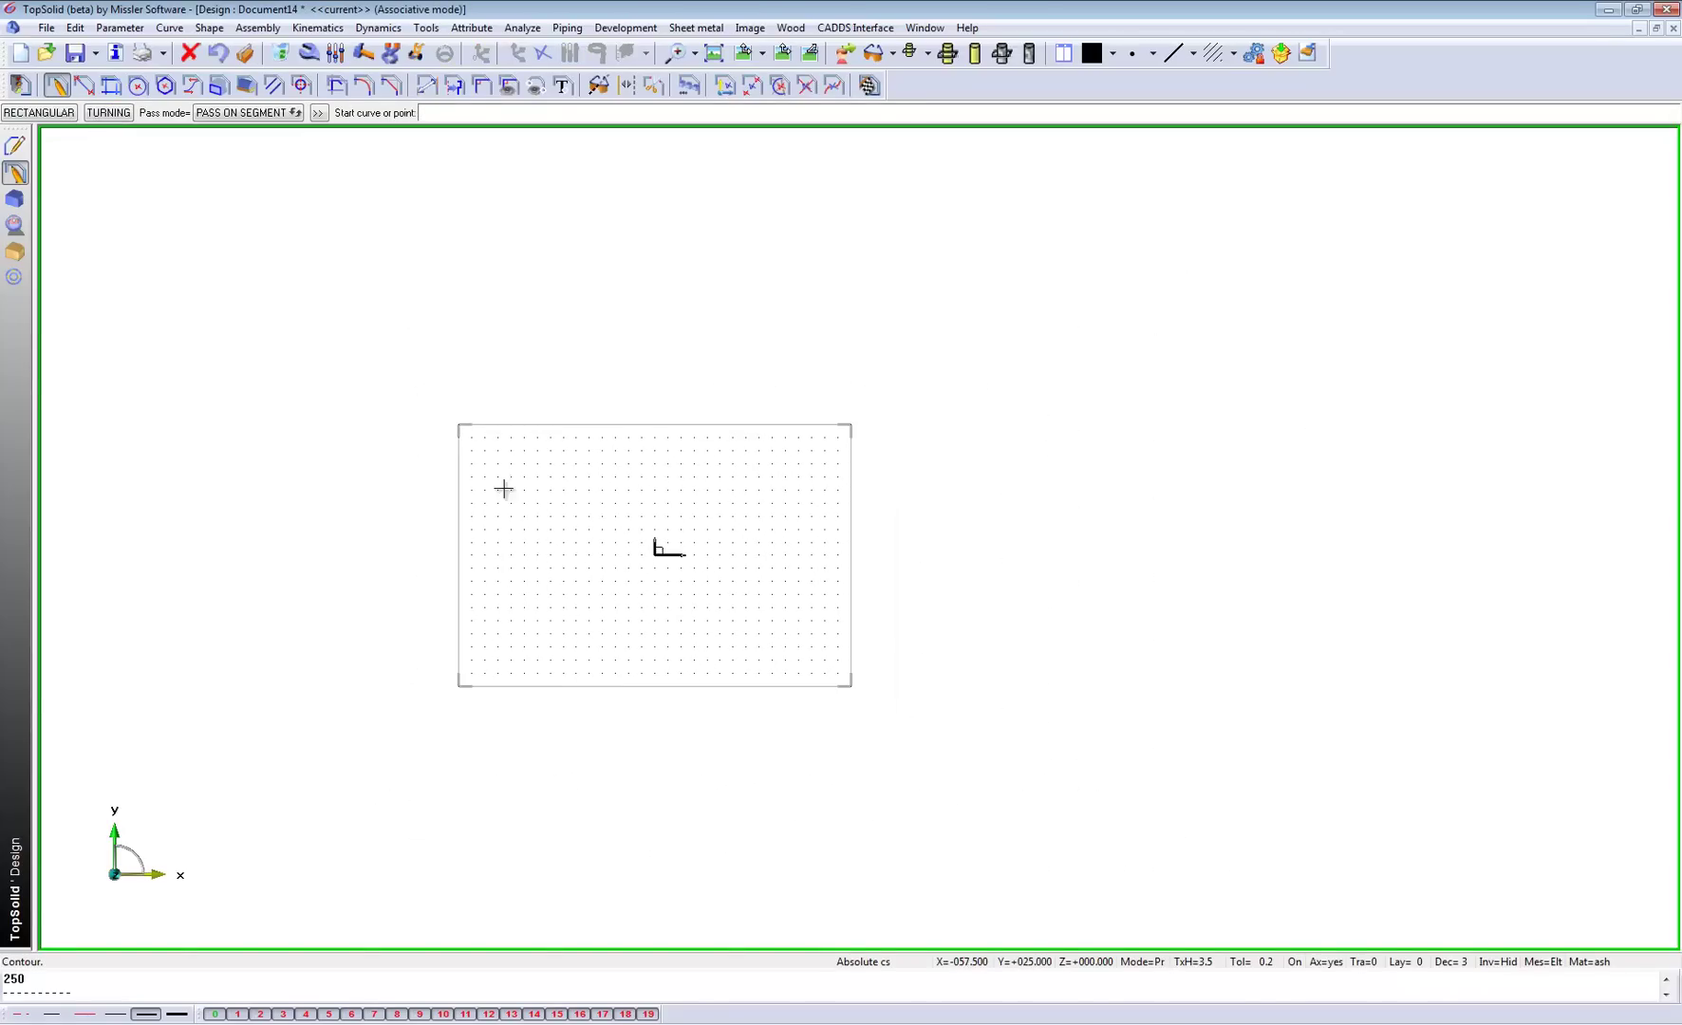
left_click(68, 223)
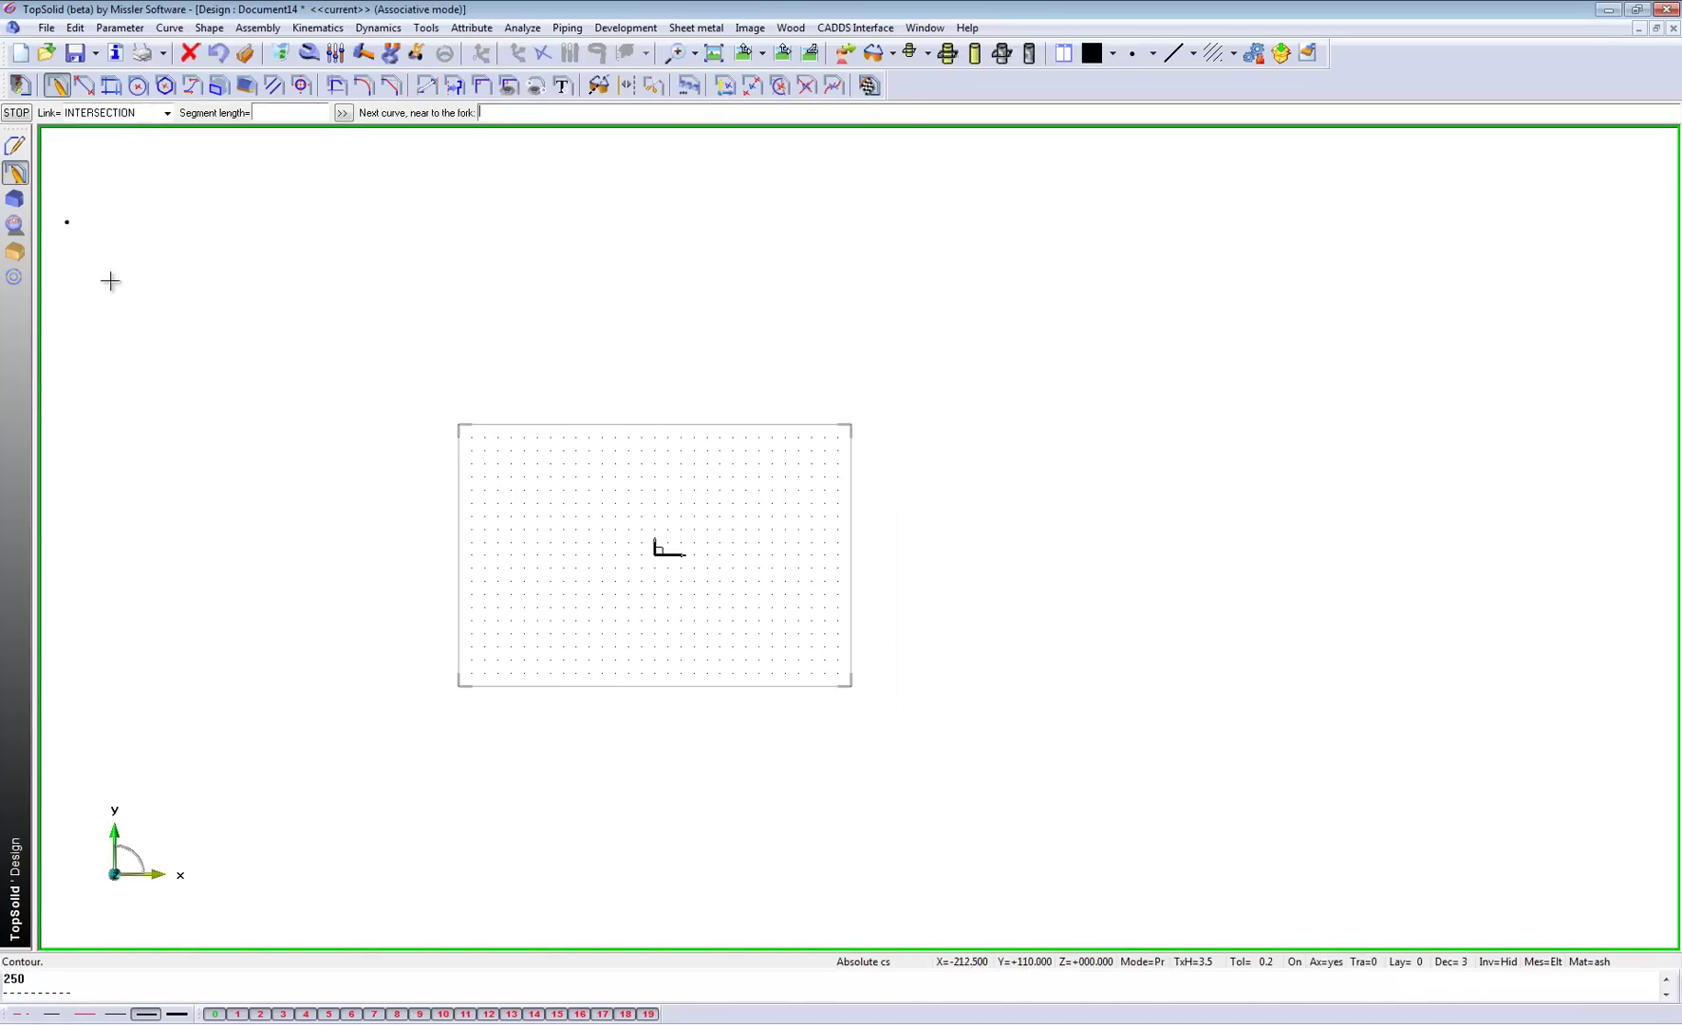
left_click(327, 667)
Step: Continue the contour with a circular arc of radius 250
right_click(367, 726)
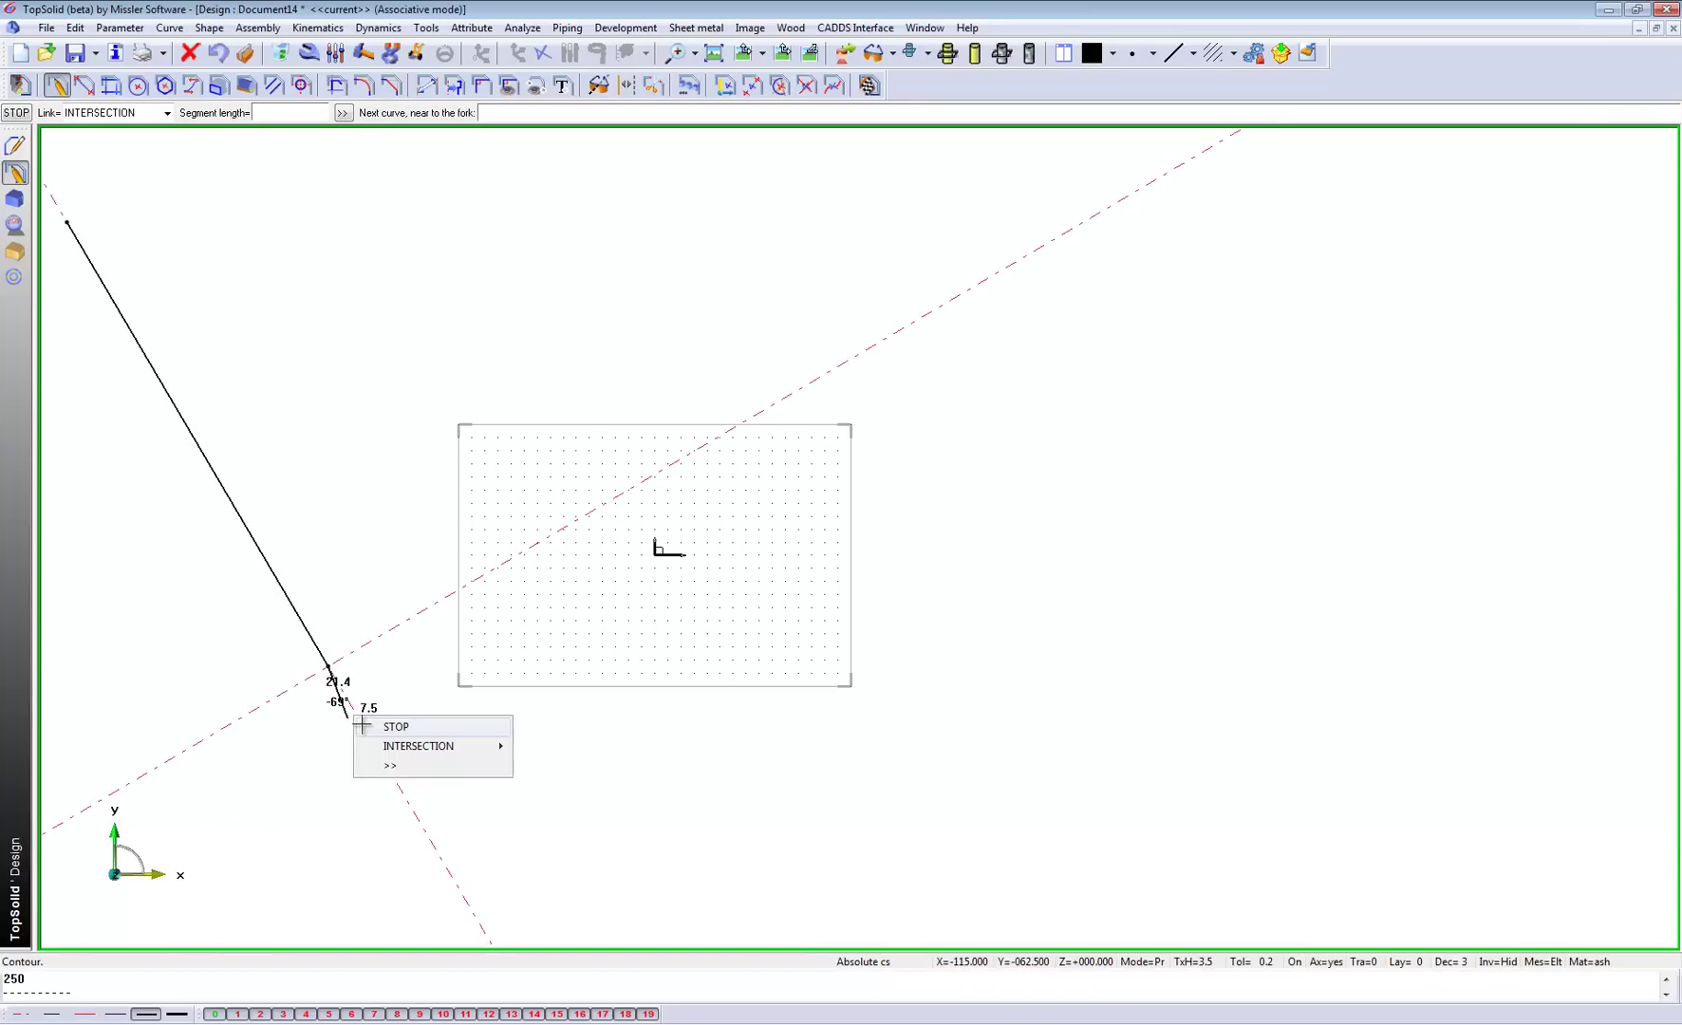
mouse_move(393, 747)
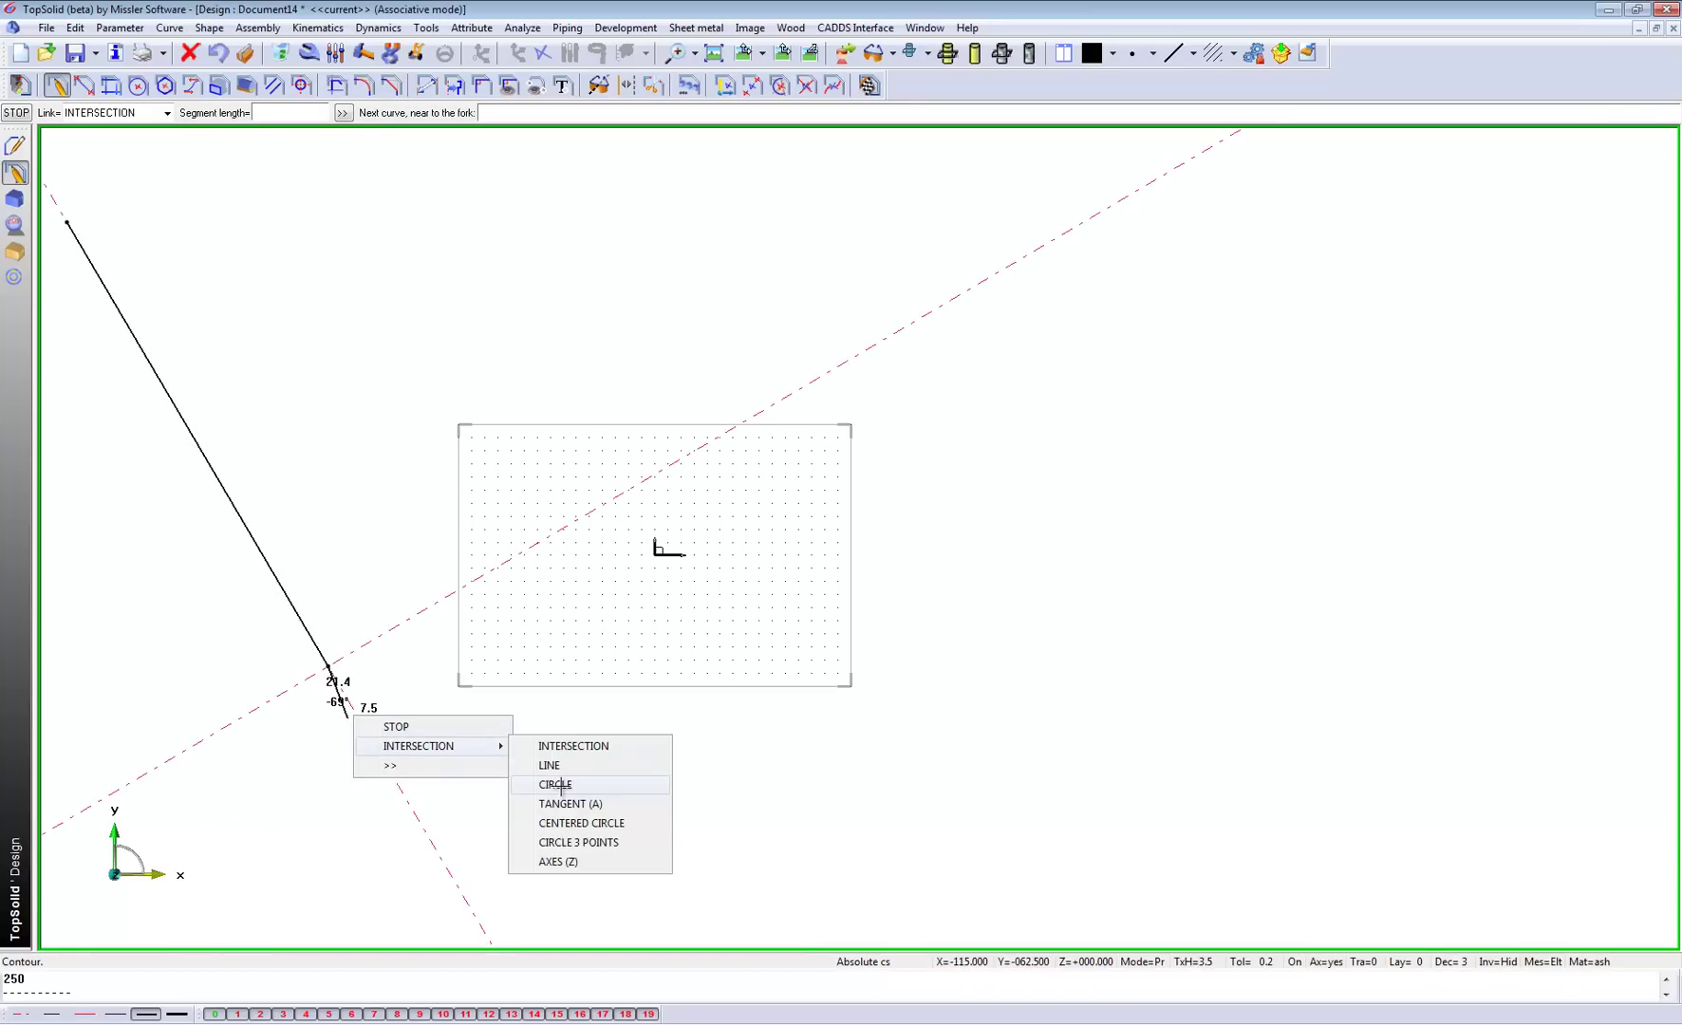
left_click(561, 785)
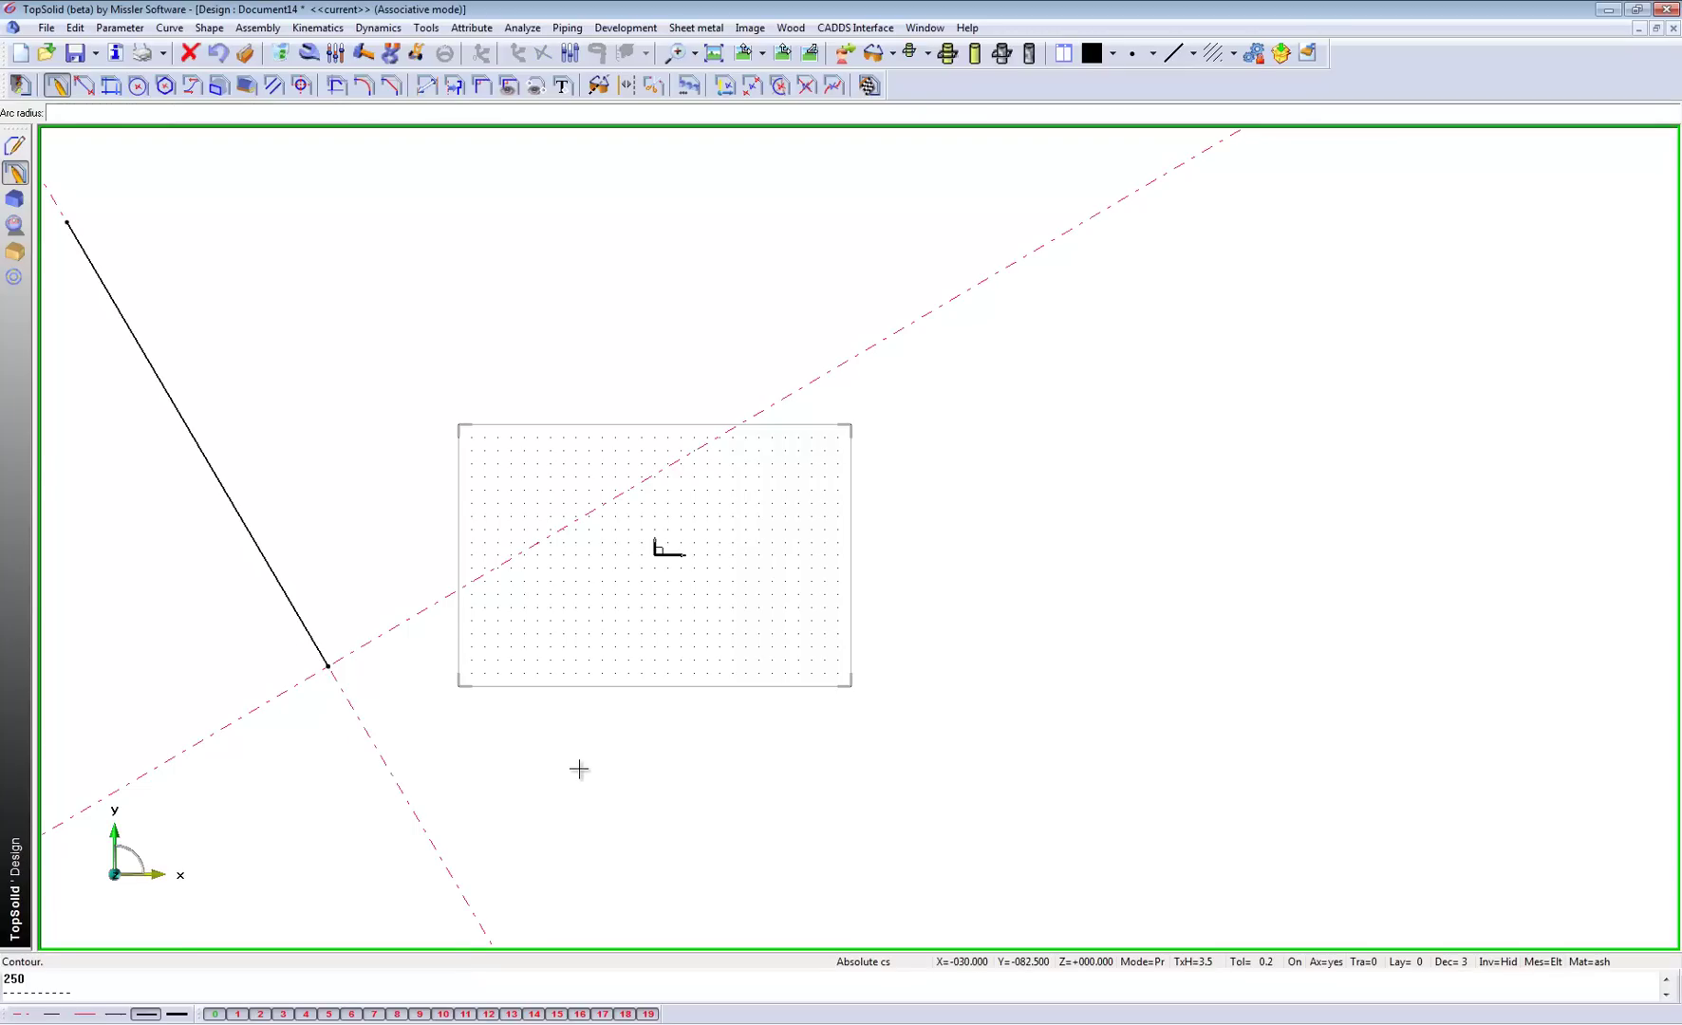
key("Return")
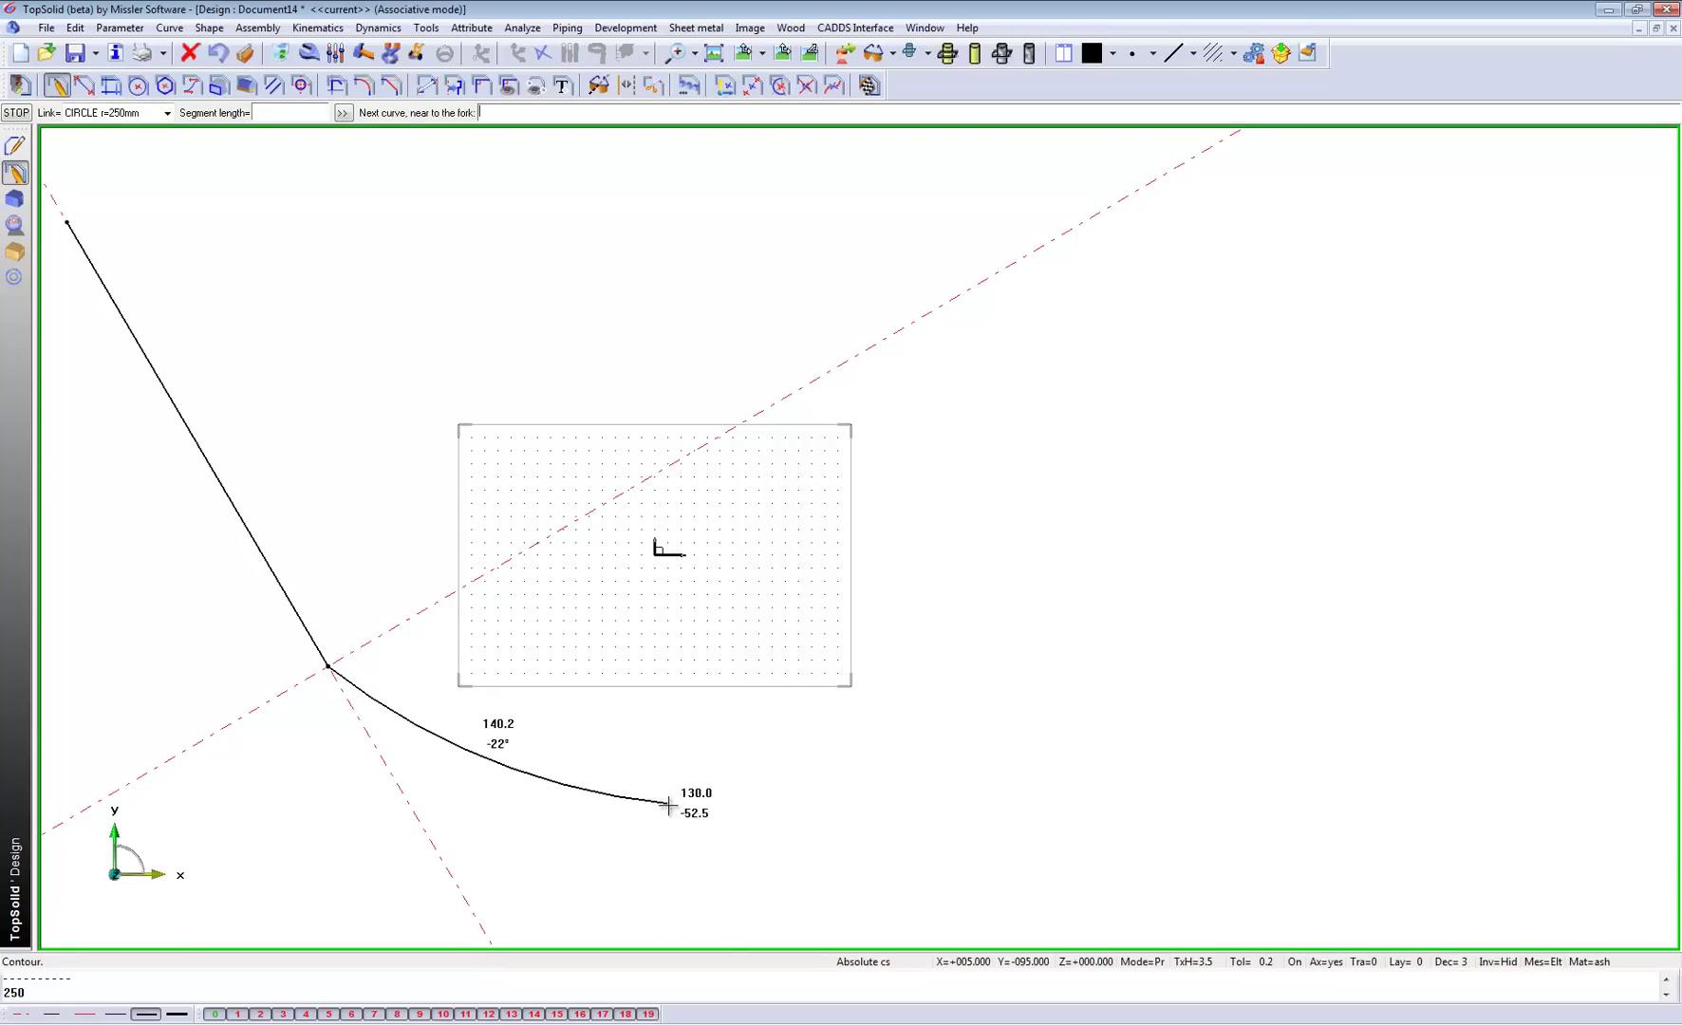
Step: Add a long rising line to the right and finish the contour
right_click(855, 801)
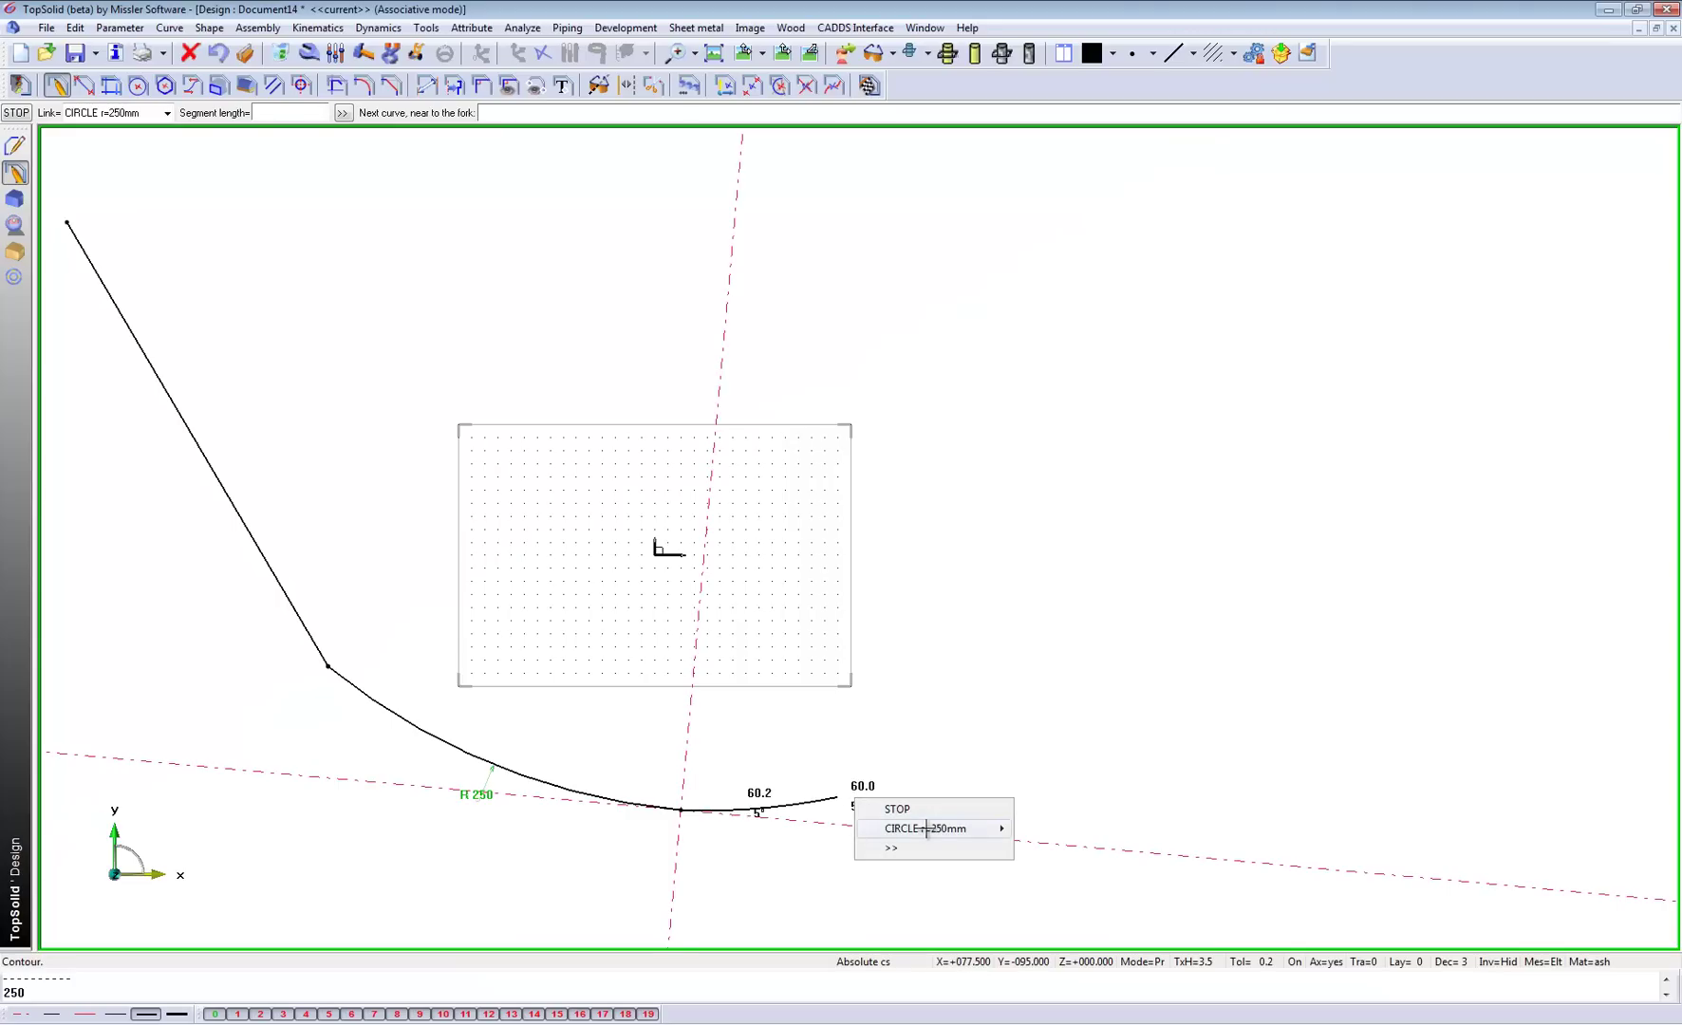
left_click(1031, 850)
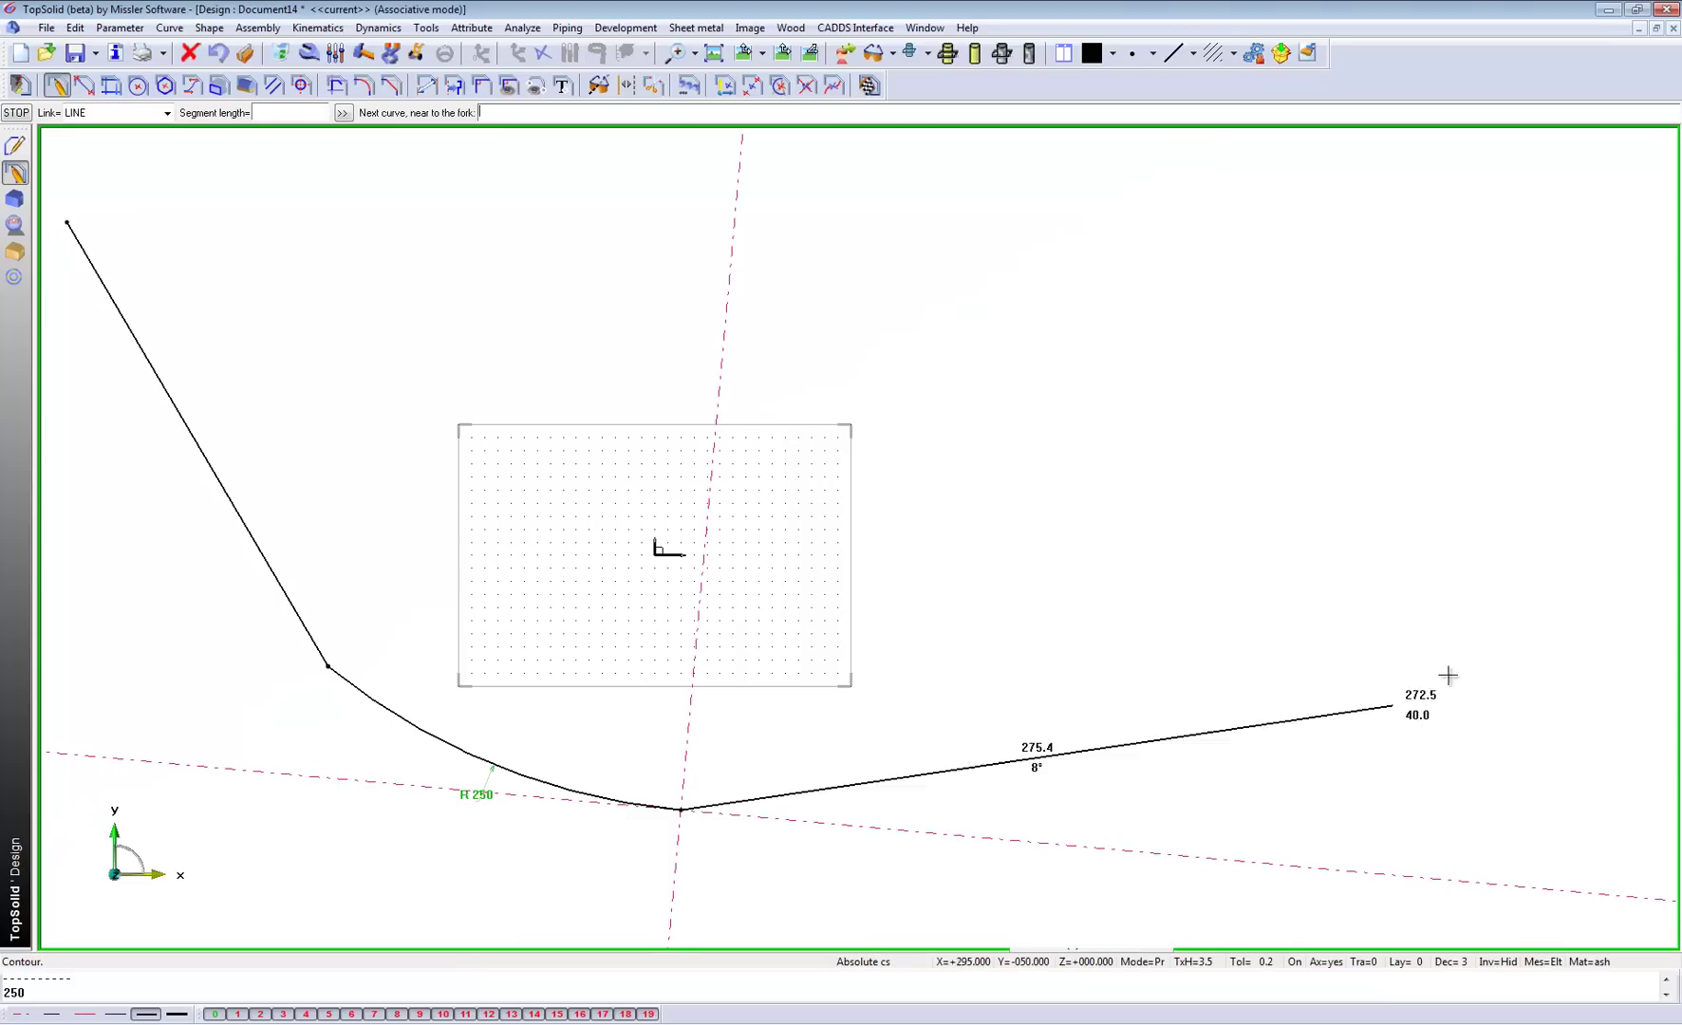
left_click(1517, 680)
right_click(1278, 647)
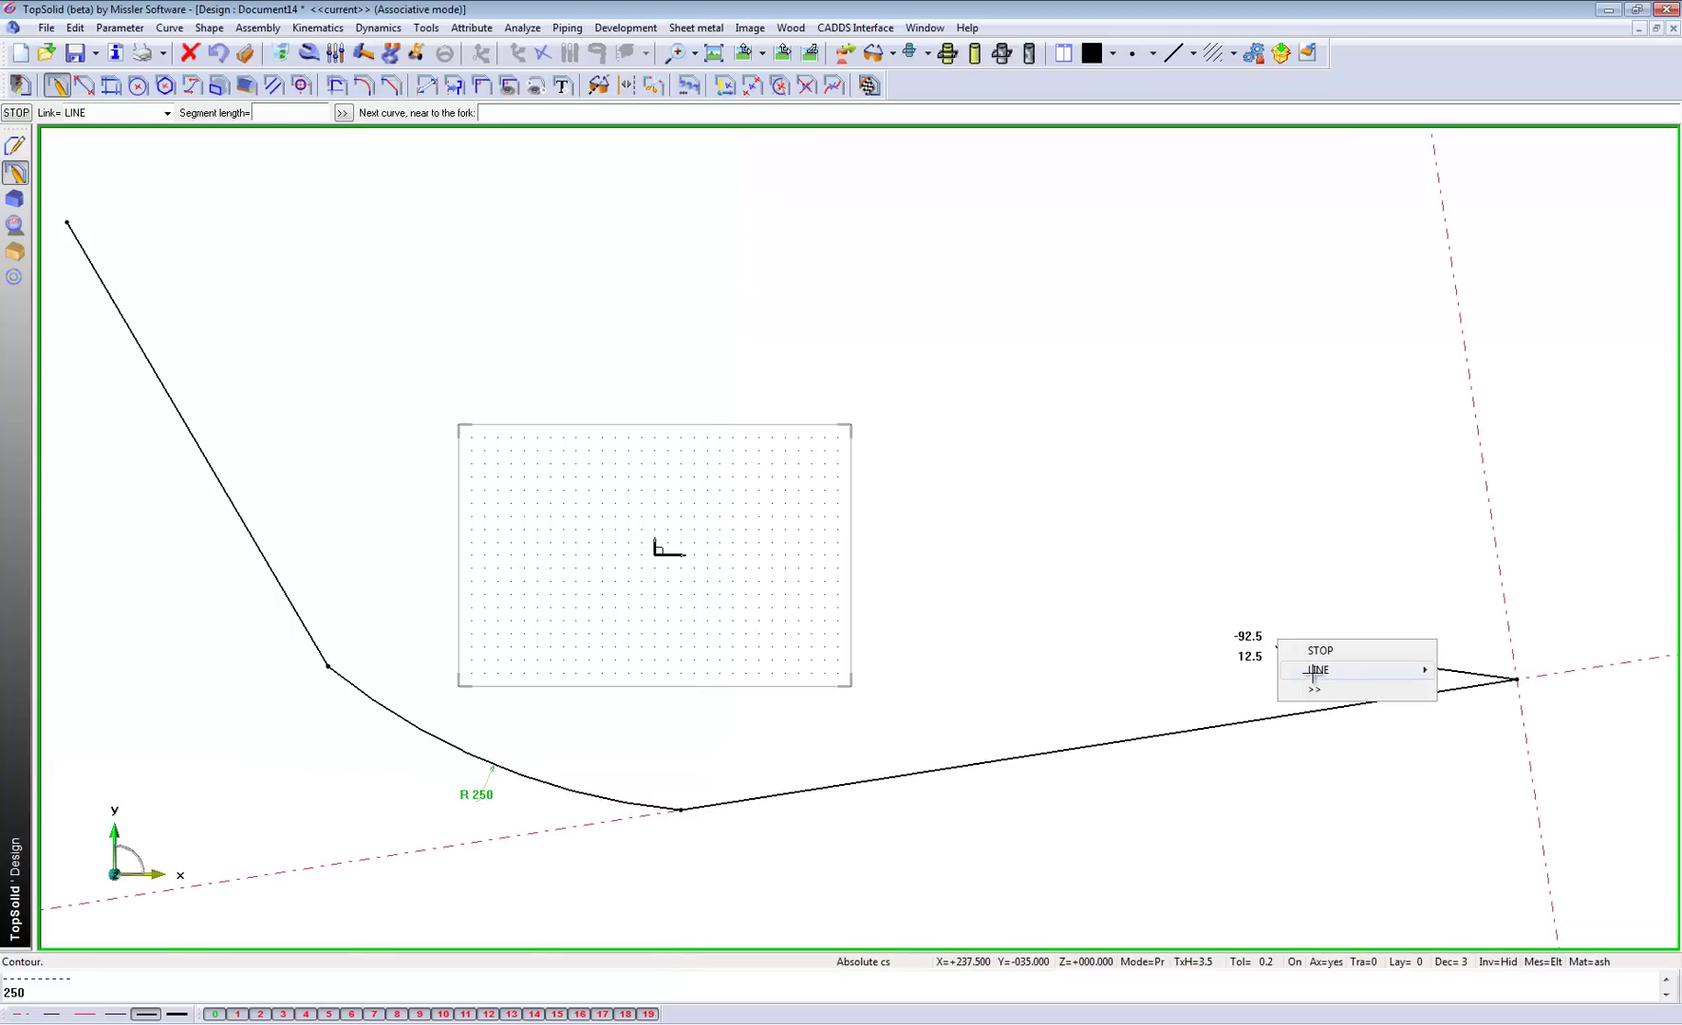
left_click(1318, 651)
key("Return")
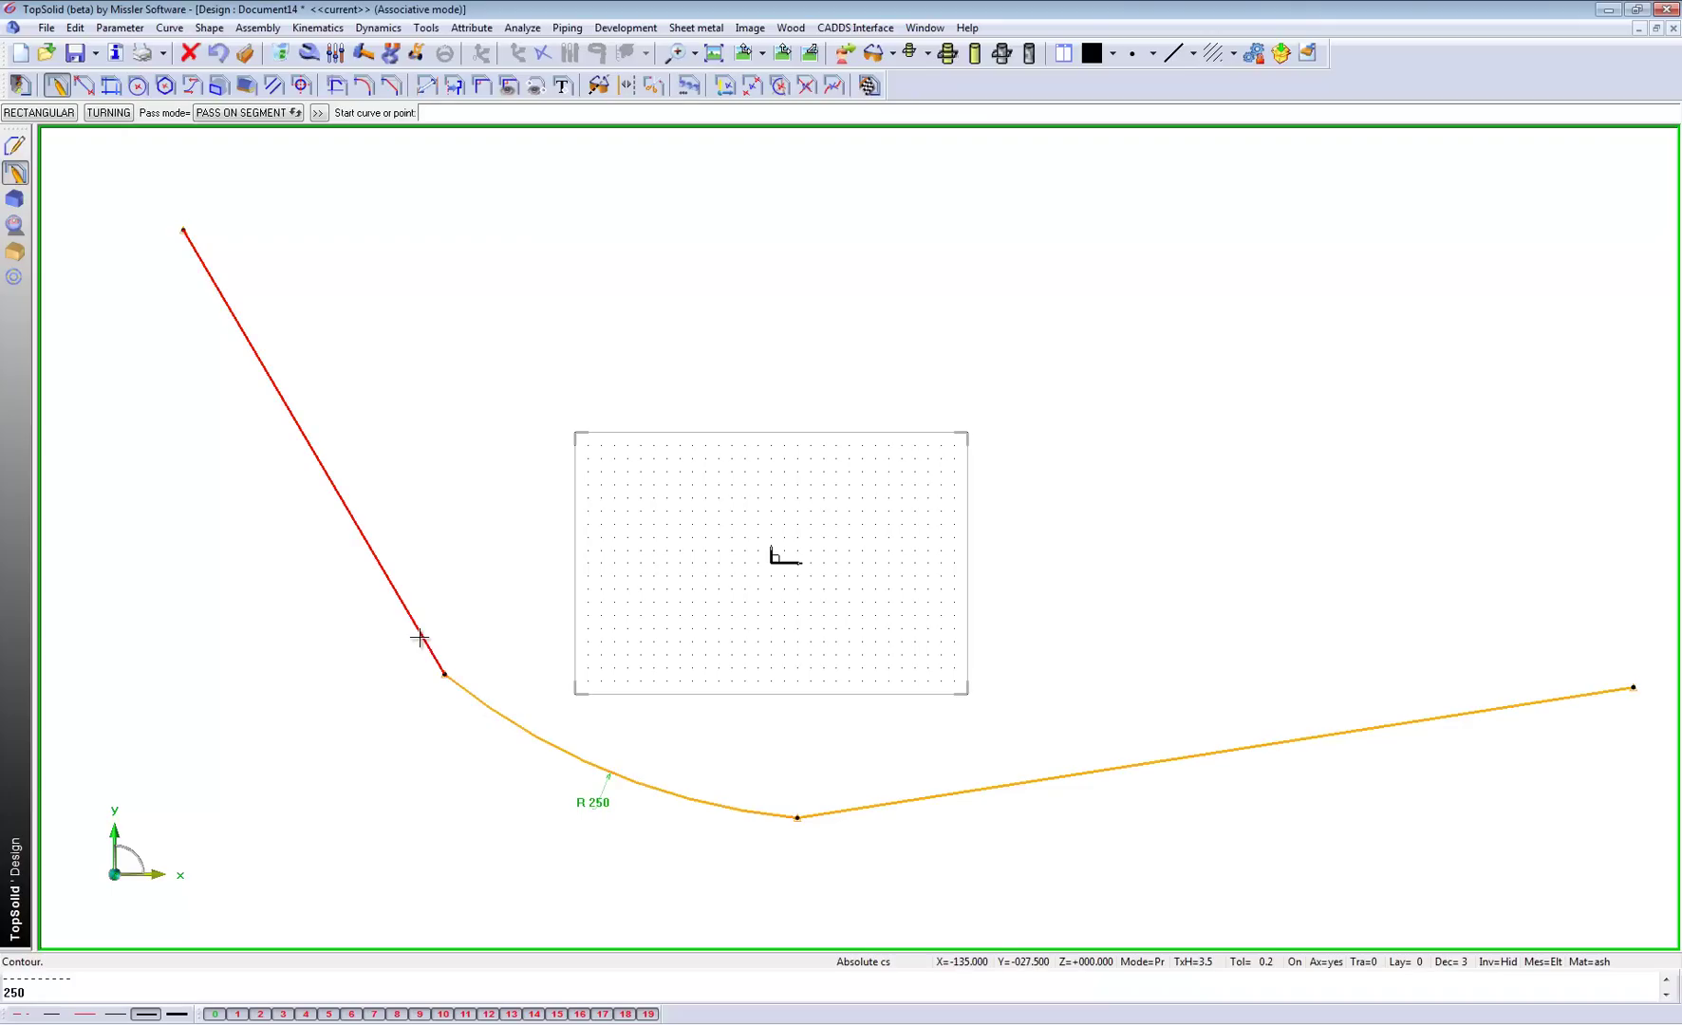
Step: Constrain the arc tangent to both the upper-left and lower-right lines
left_click(481, 86)
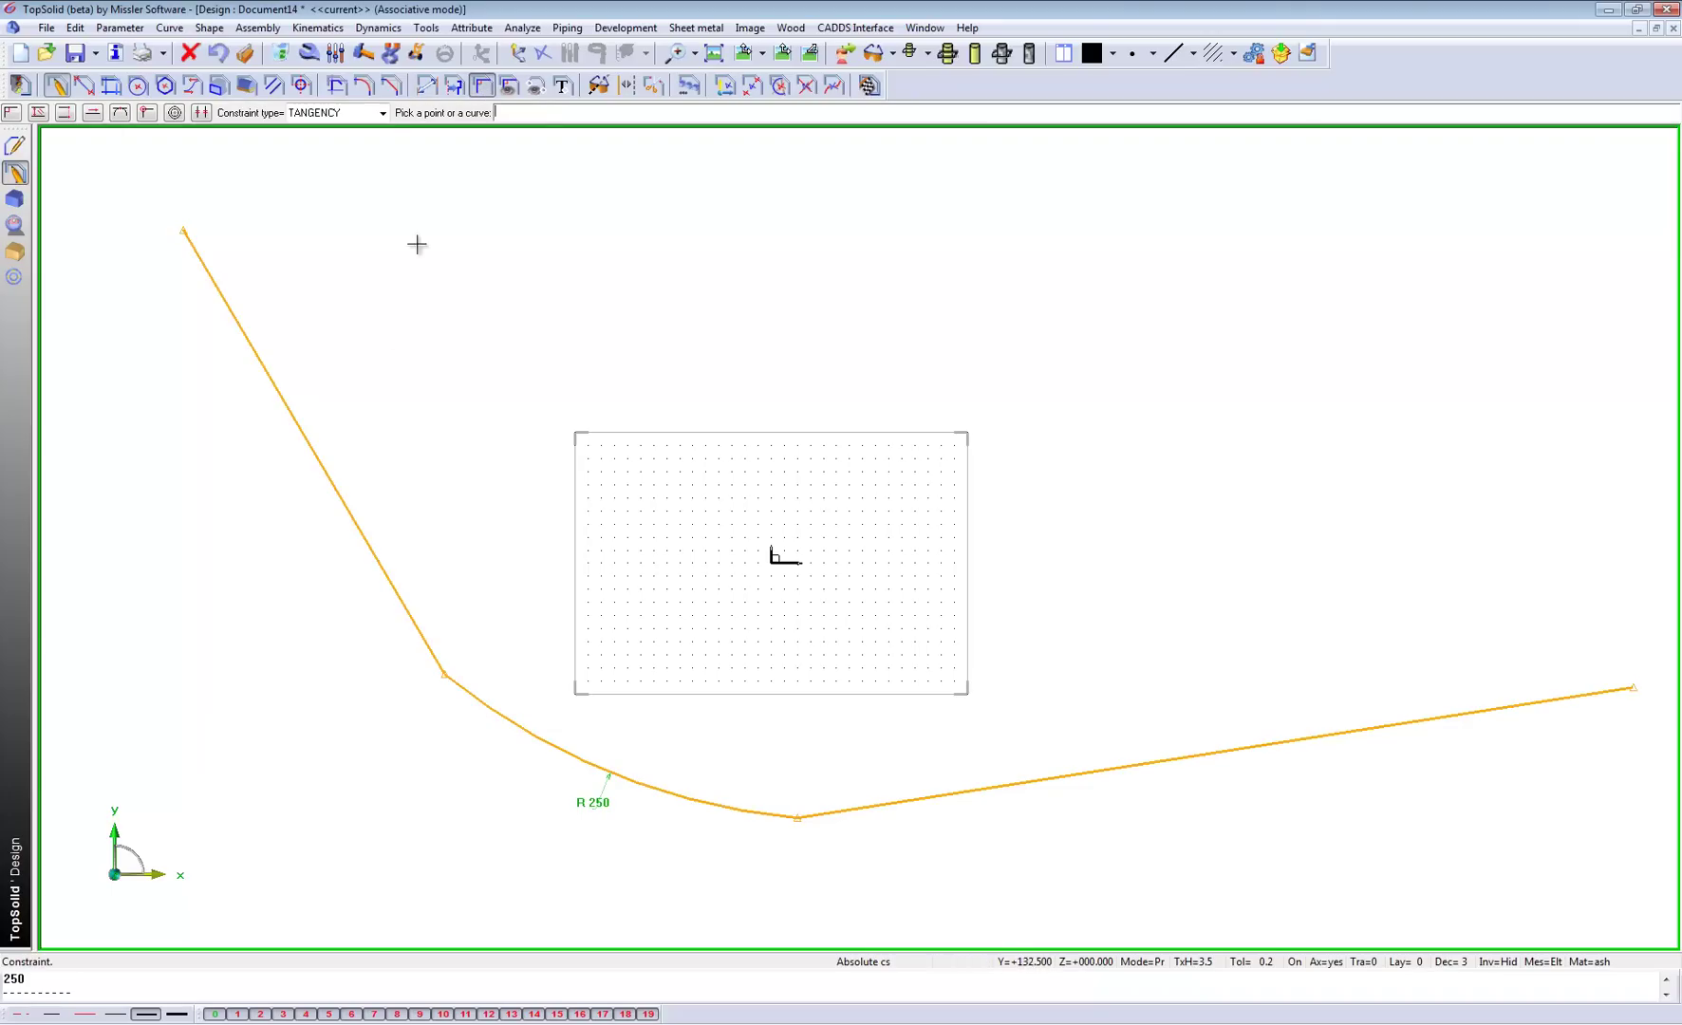
left_click(300, 421)
left_click(498, 716)
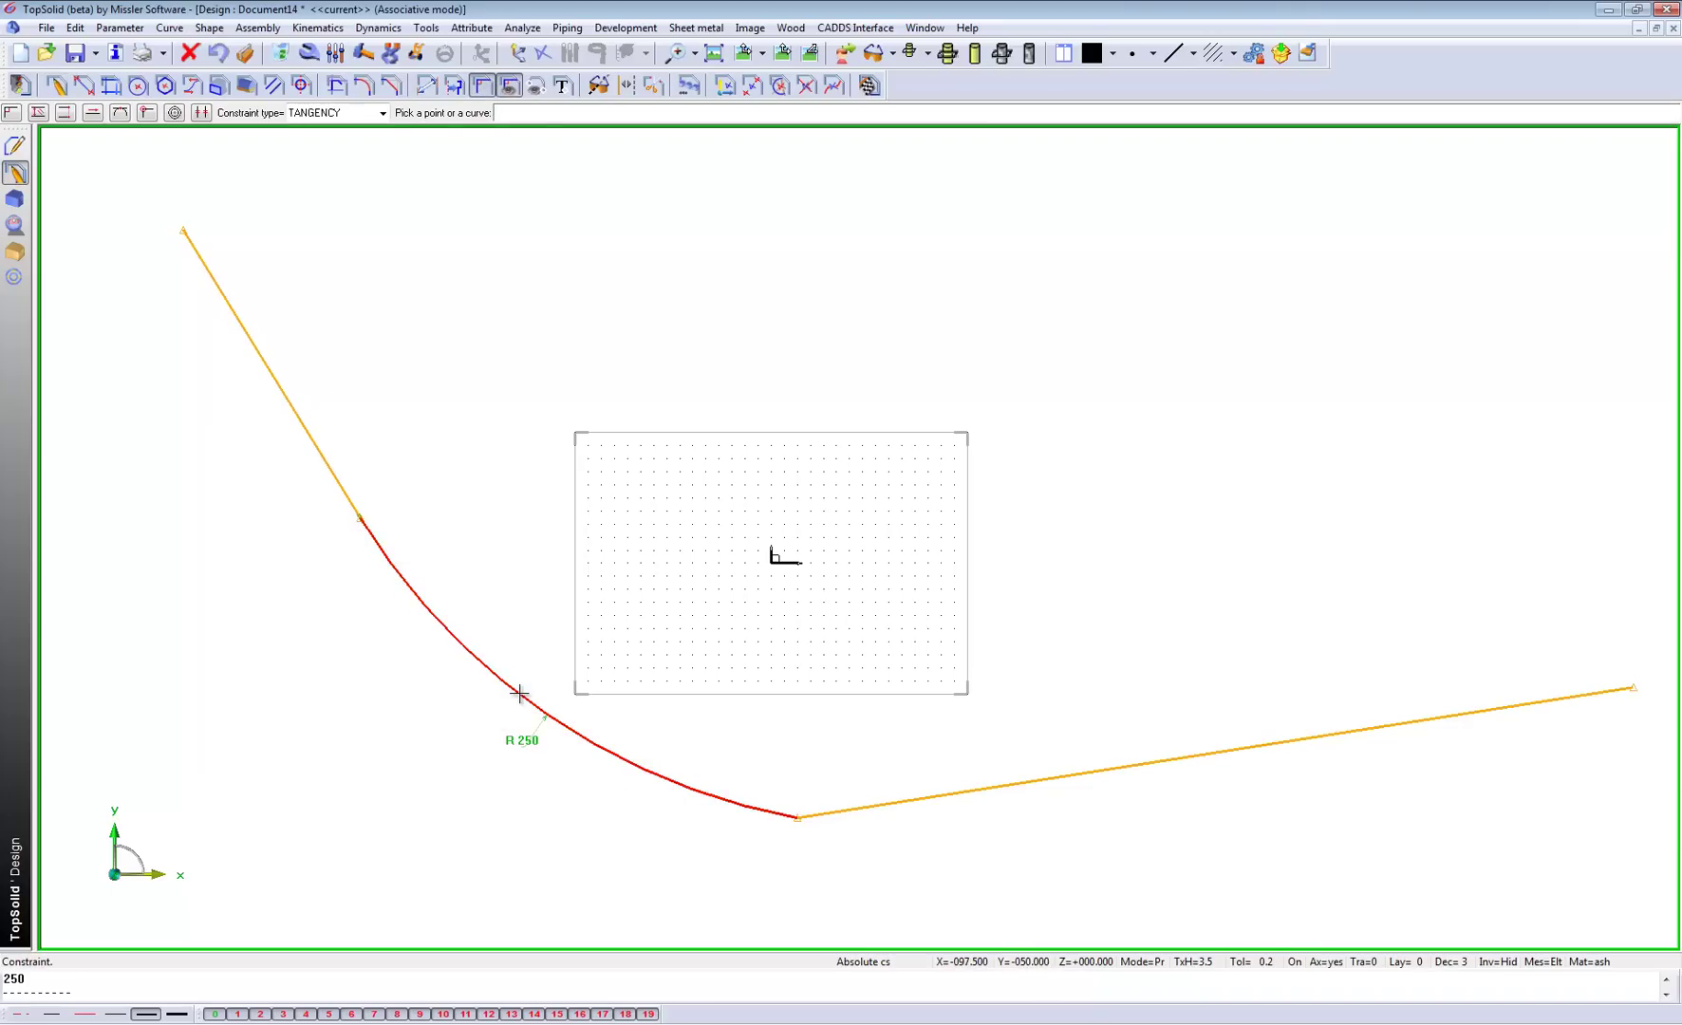
left_click(1015, 784)
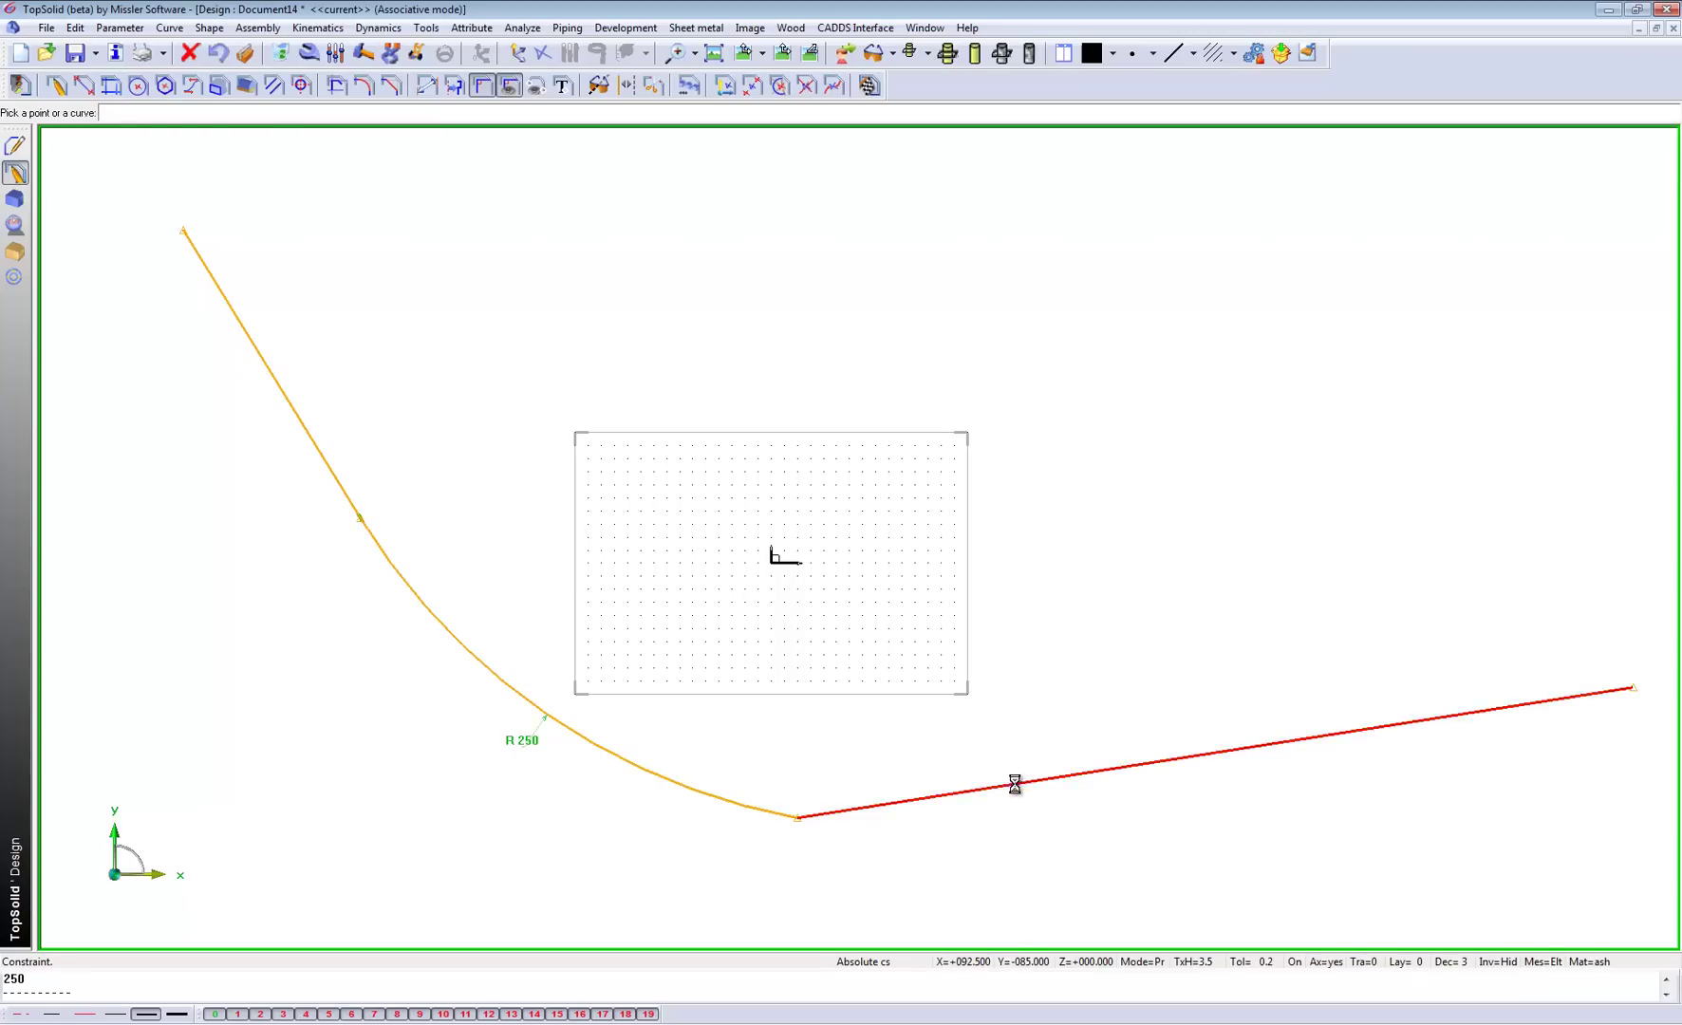
left_click(426, 87)
Step: Dimension the lines at 129.31 and 226 and the 109.22° angle between them
left_click(300, 421)
left_click(424, 361)
scroll(832, 592, "down", 2)
left_click(972, 635)
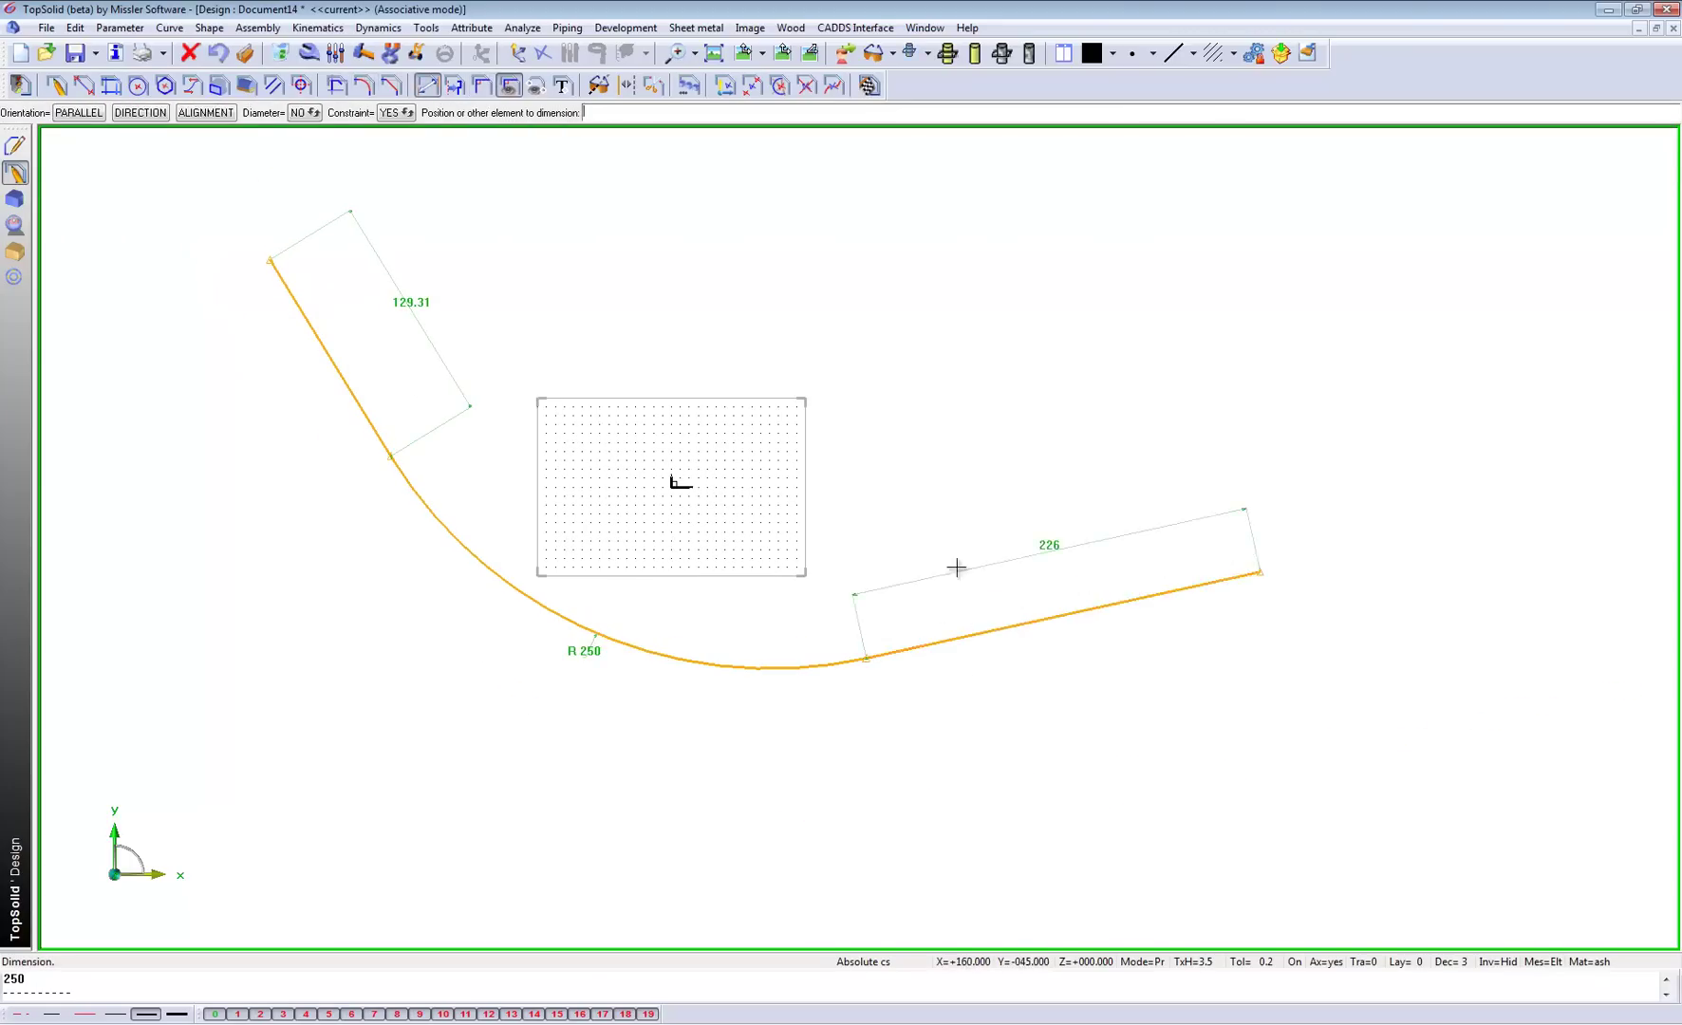
left_click(952, 546)
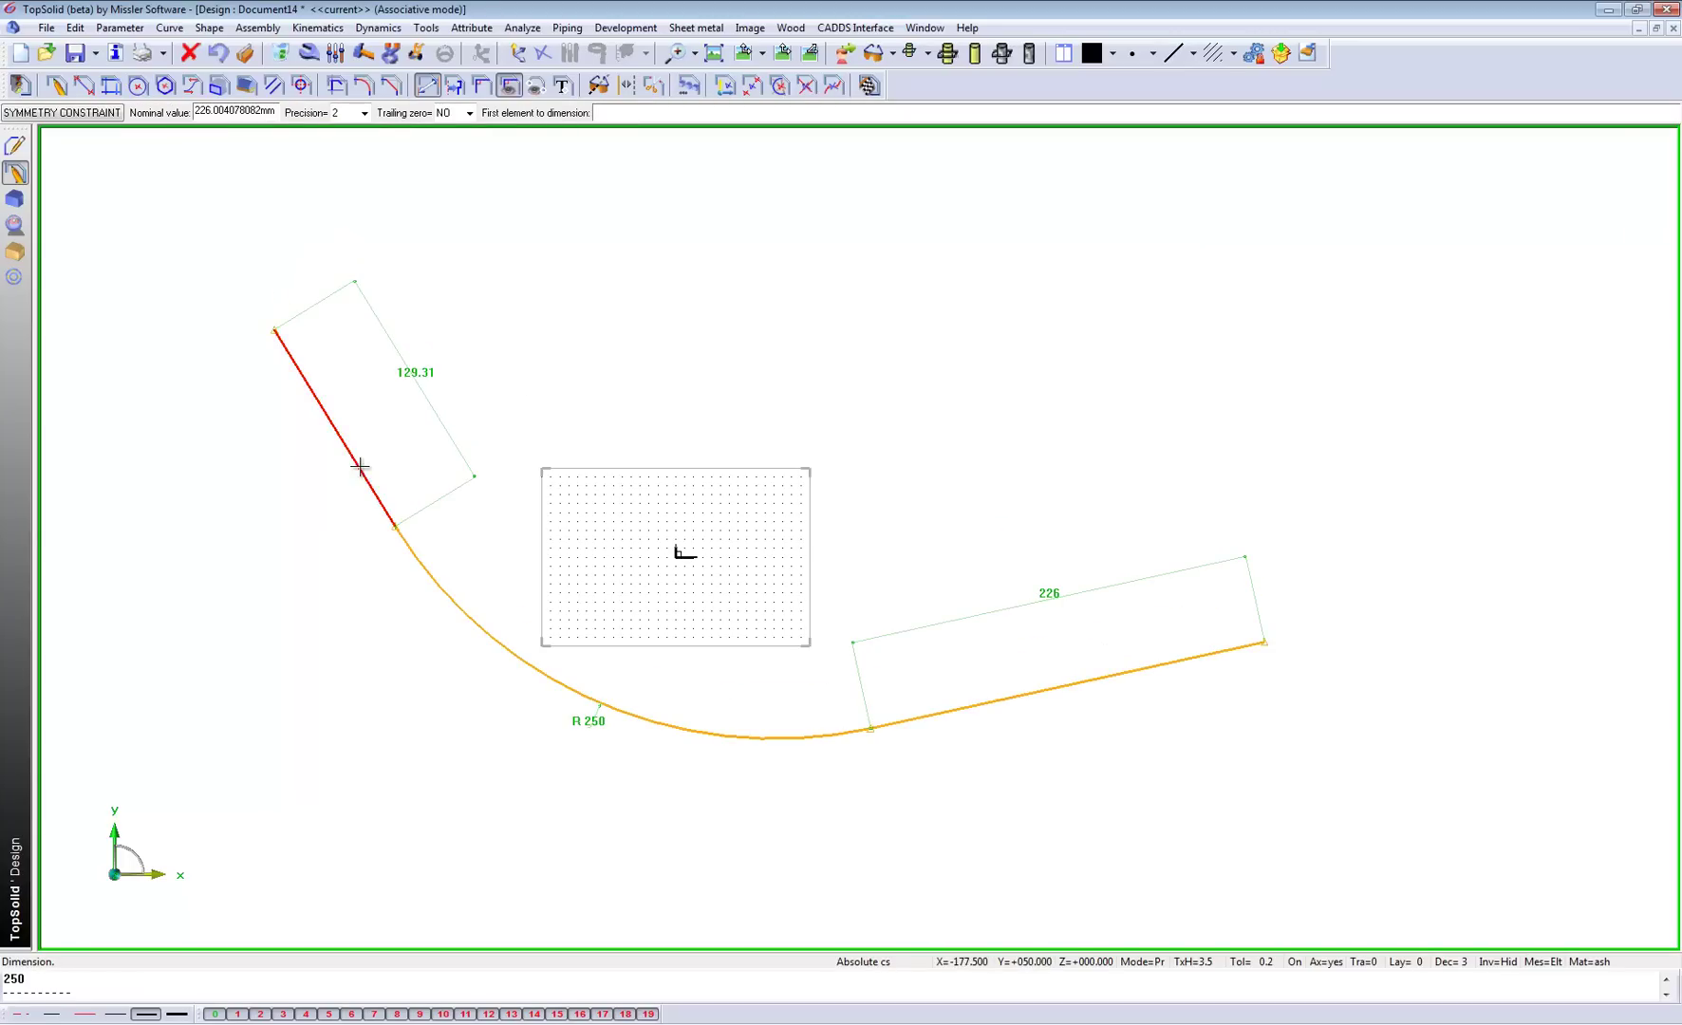
left_click(357, 463)
left_click(969, 710)
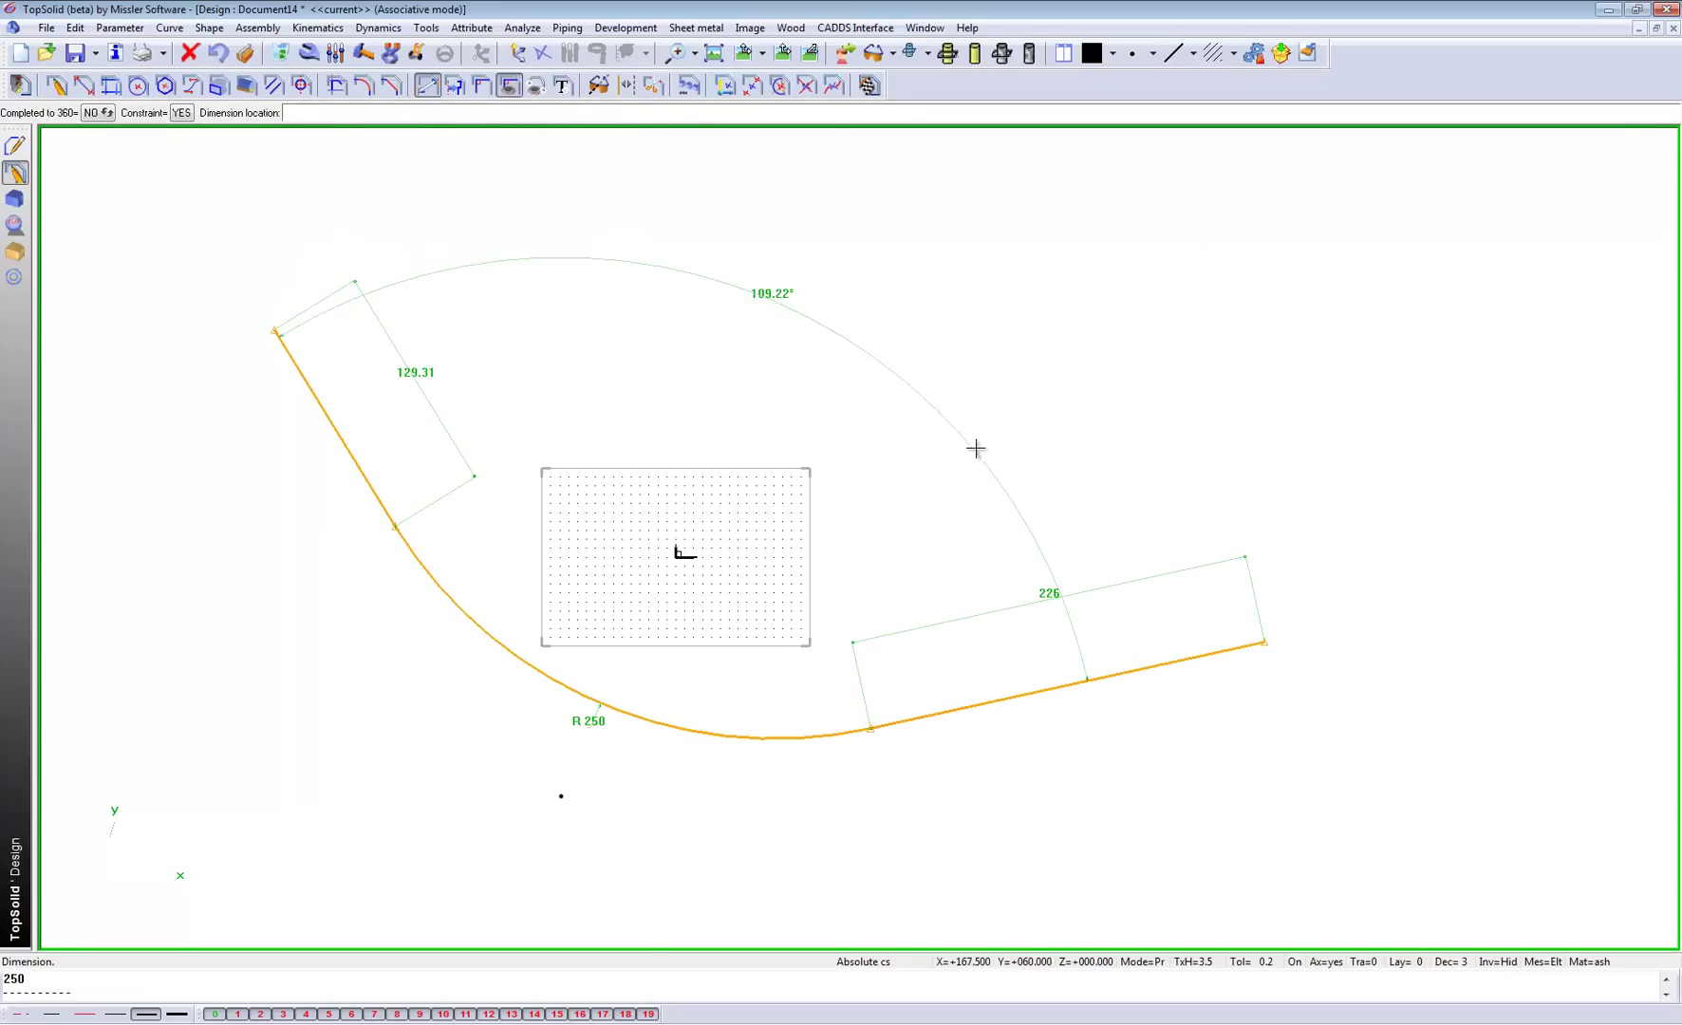
left_click(984, 443)
Step: Change the angle dimension to 90°, then to 115°
left_click(338, 54)
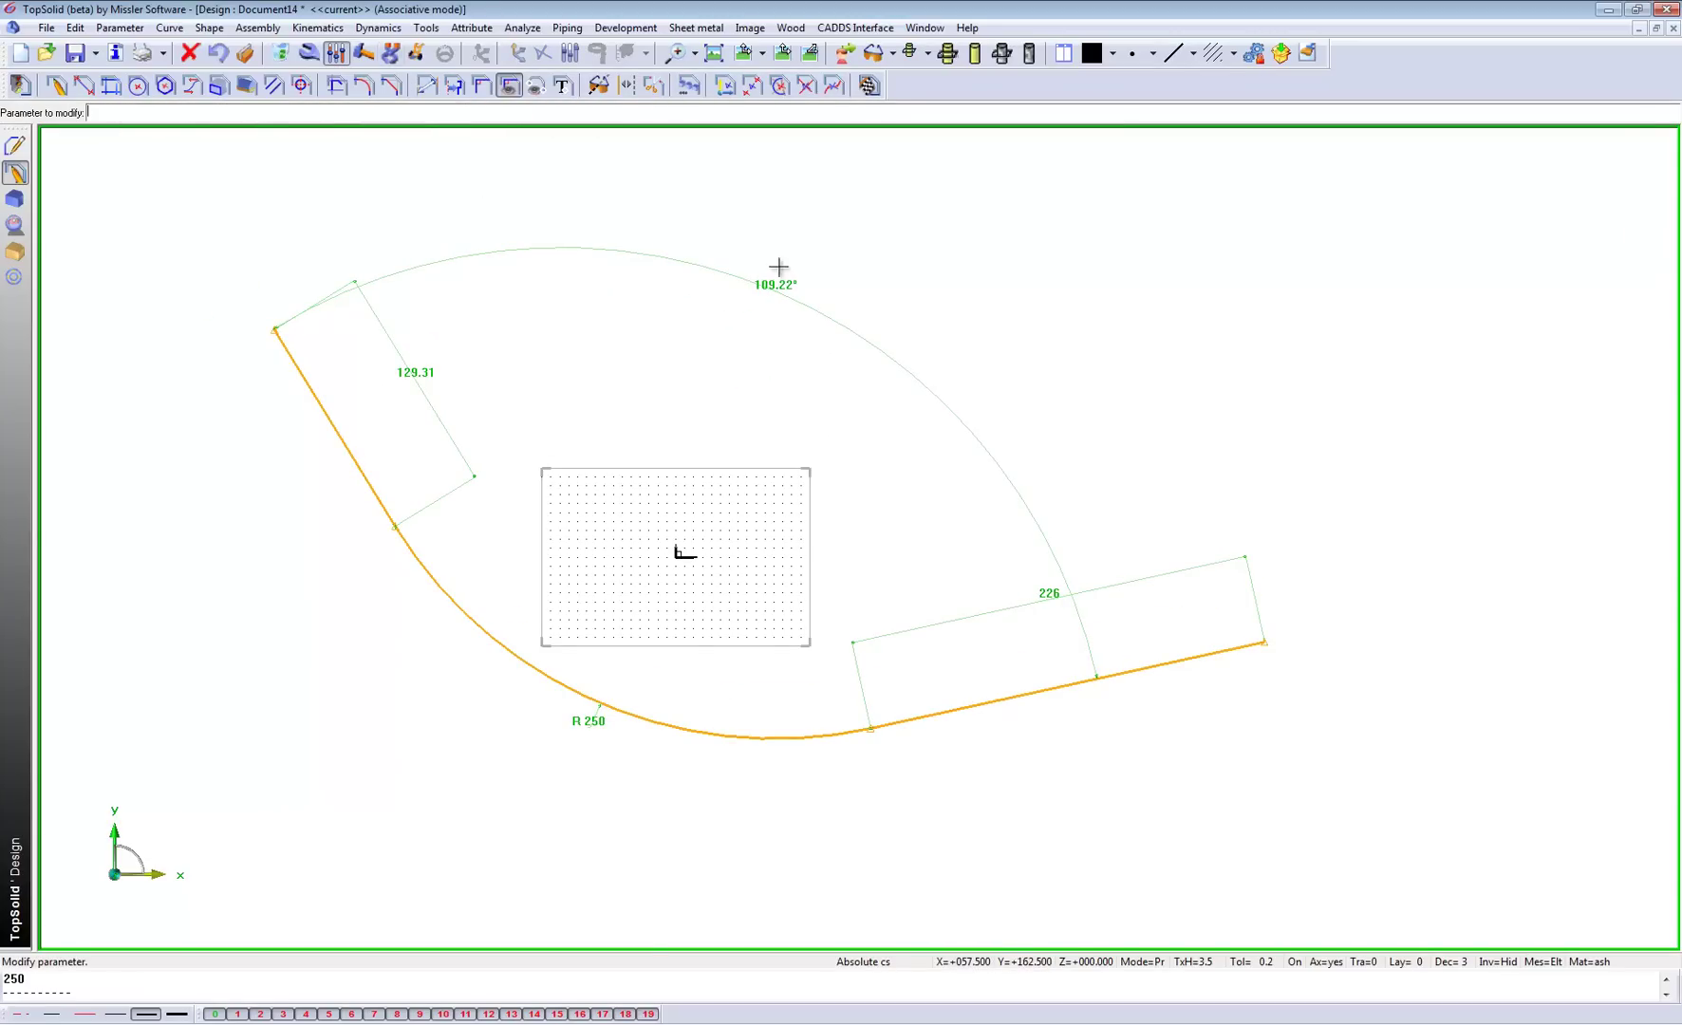
left_click(774, 295)
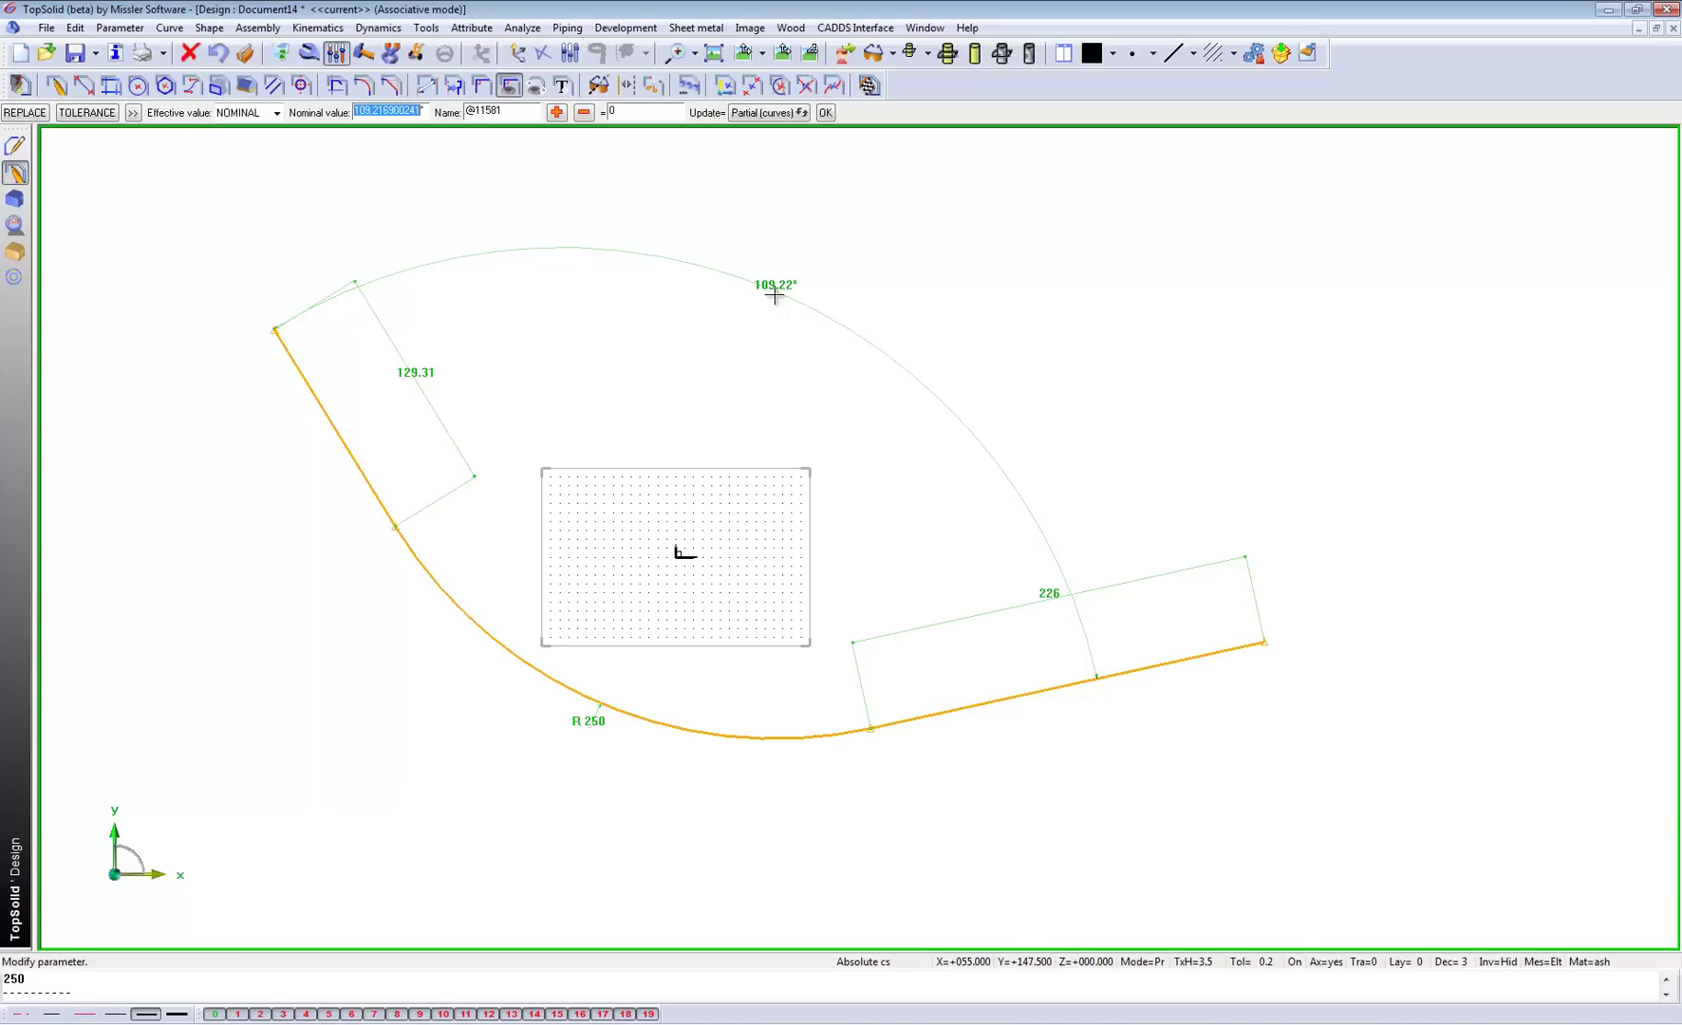
type("90")
key("Return")
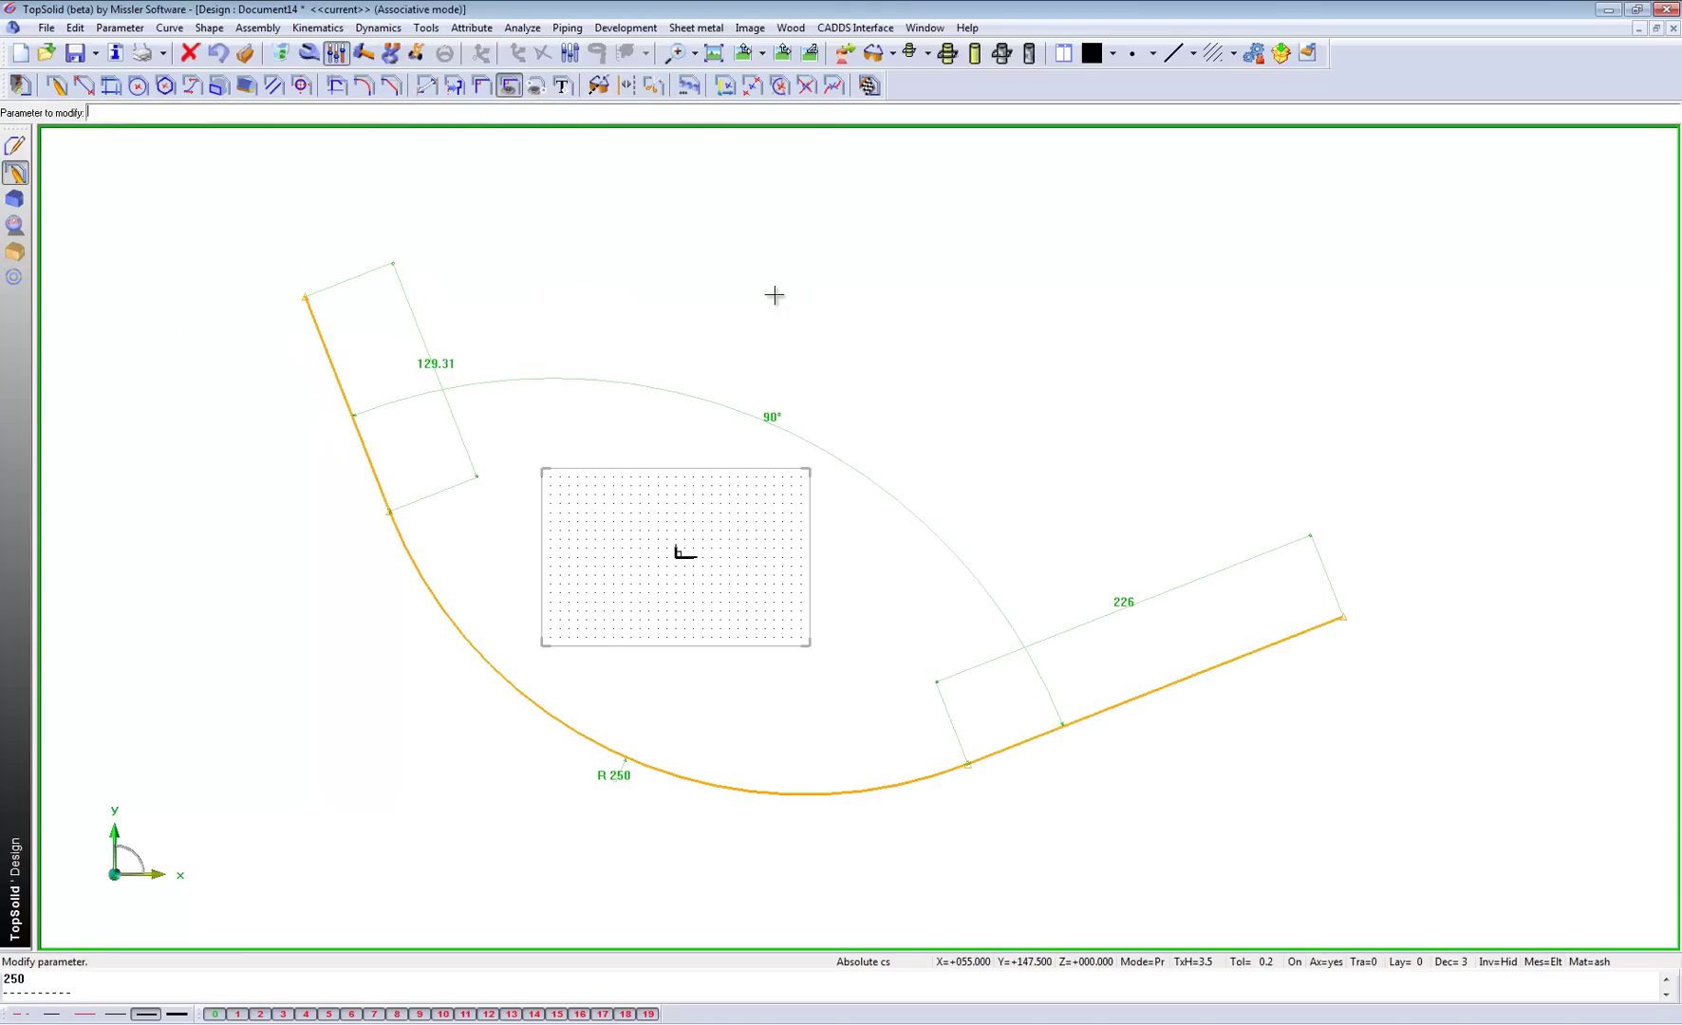
left_click(772, 428)
type("115")
key("Return")
middle_click_drag(871, 383, 905, 465)
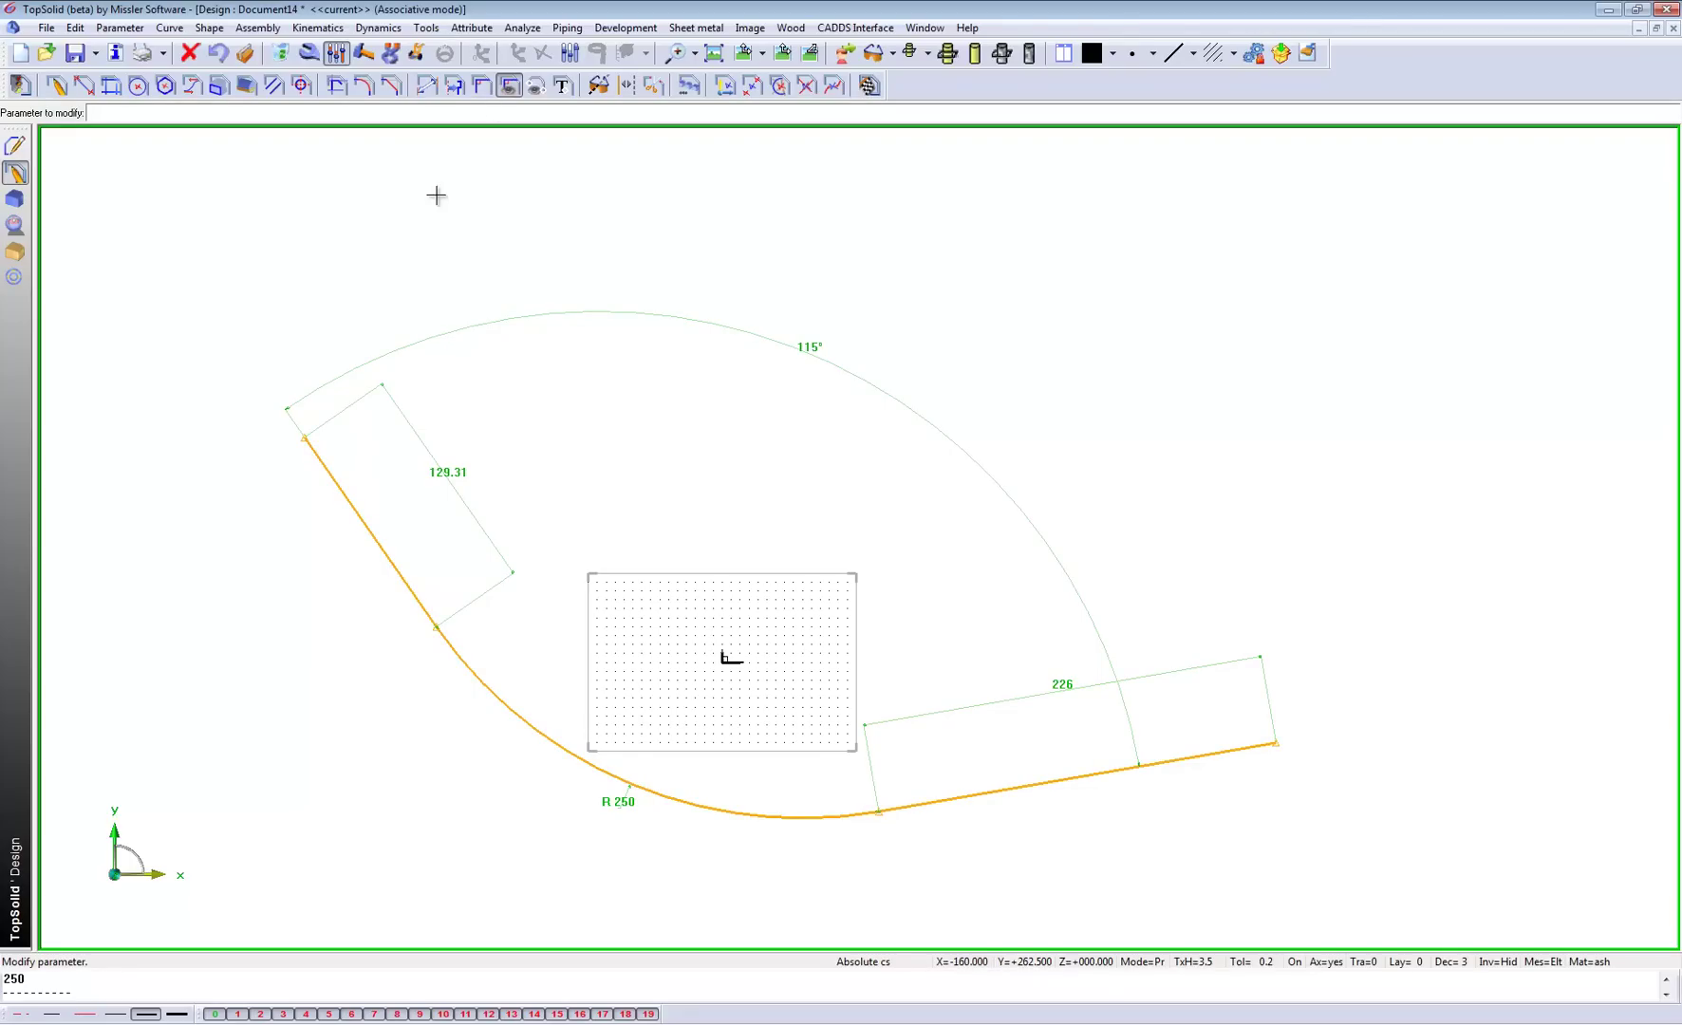
Step: Place a coordinate system on the contour's upper-left endpoint, make it current, view from top
left_click(426, 27)
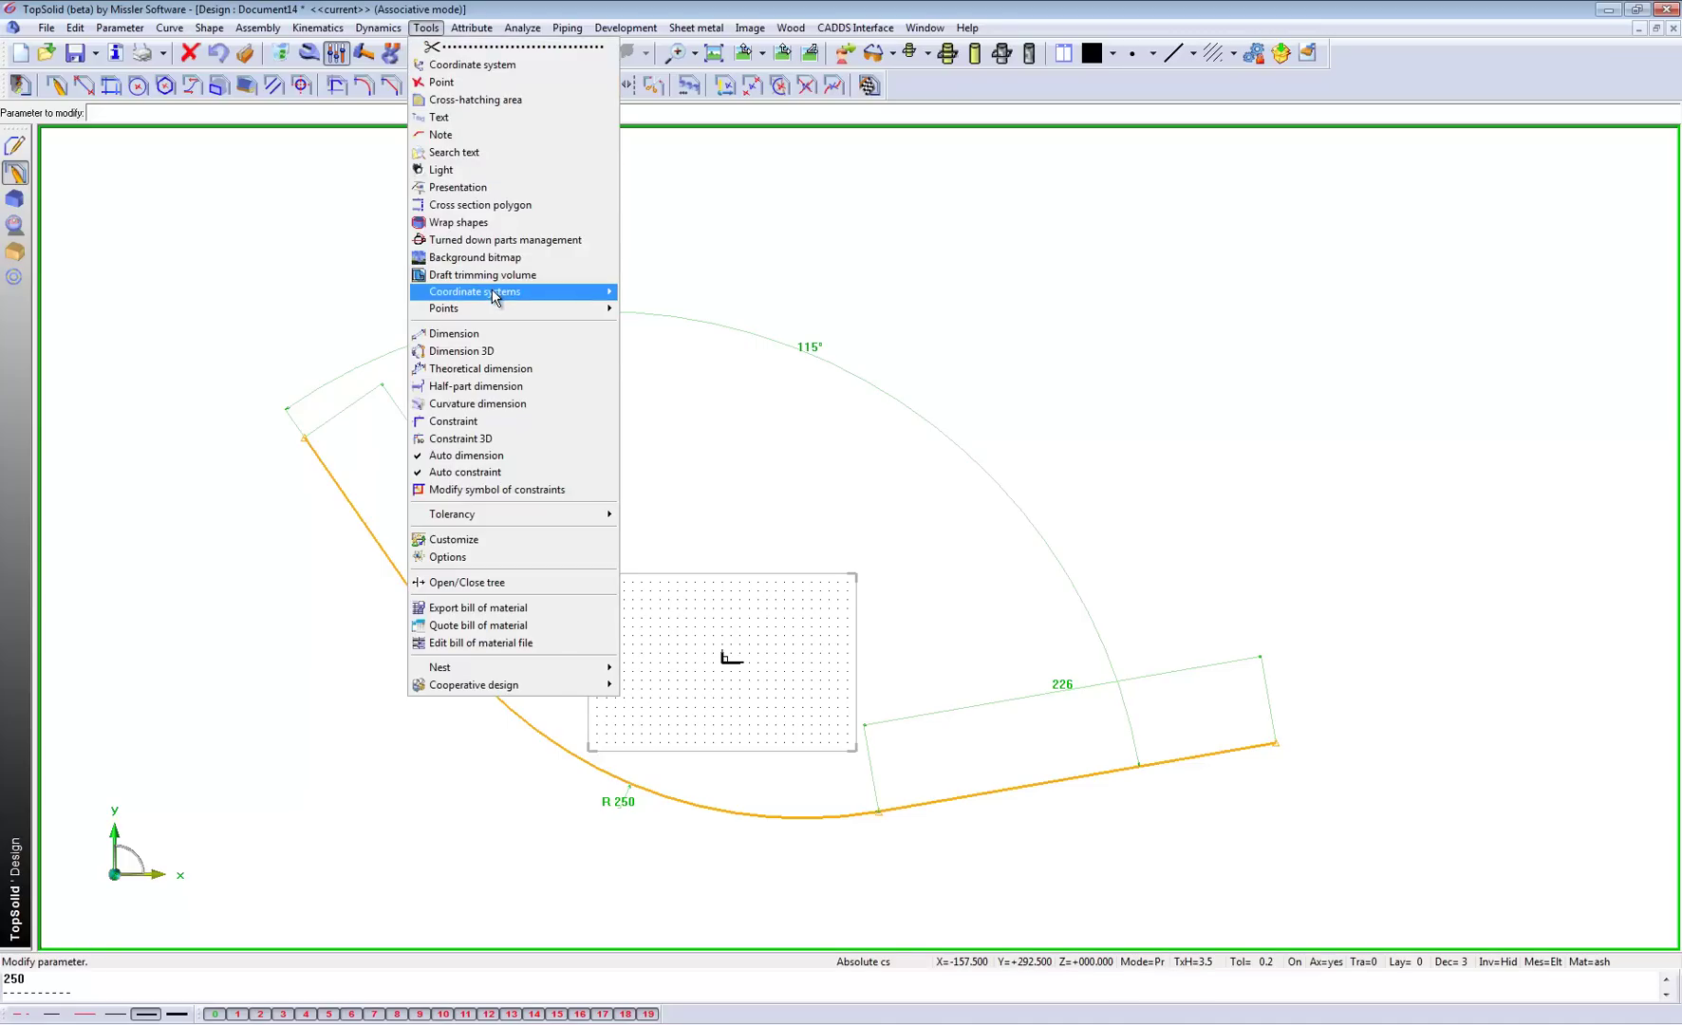
mouse_move(492, 292)
left_click(743, 503)
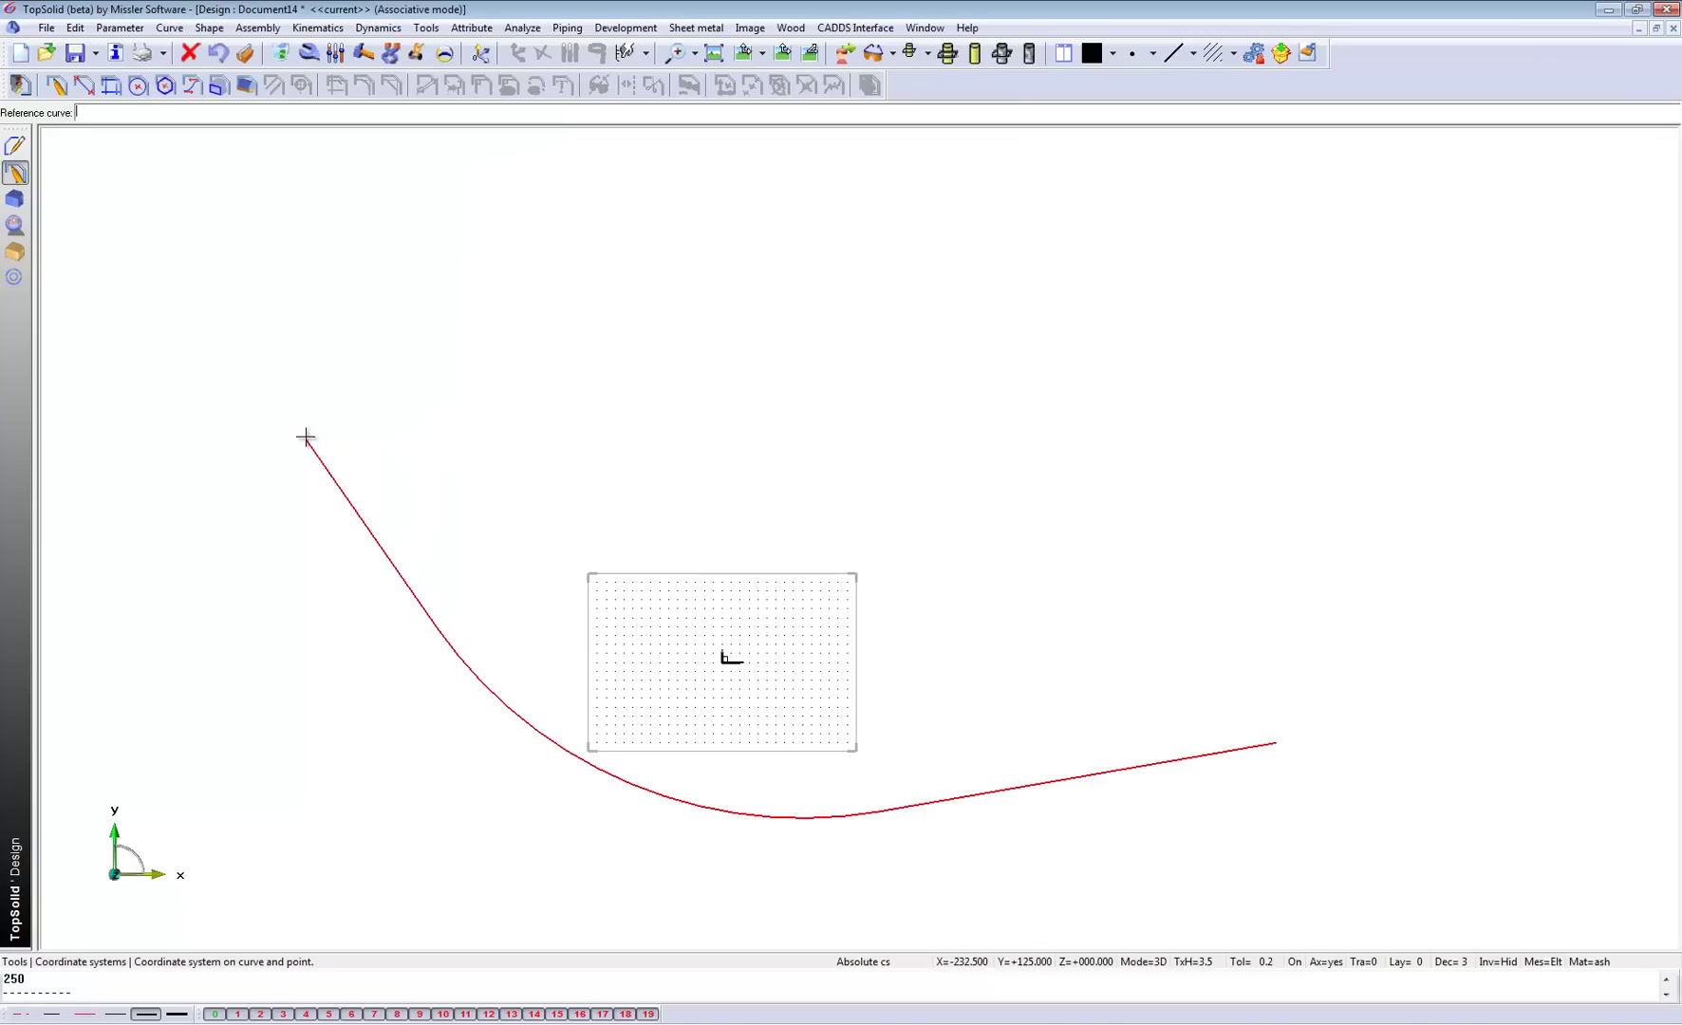
left_click(309, 450)
left_click(305, 439)
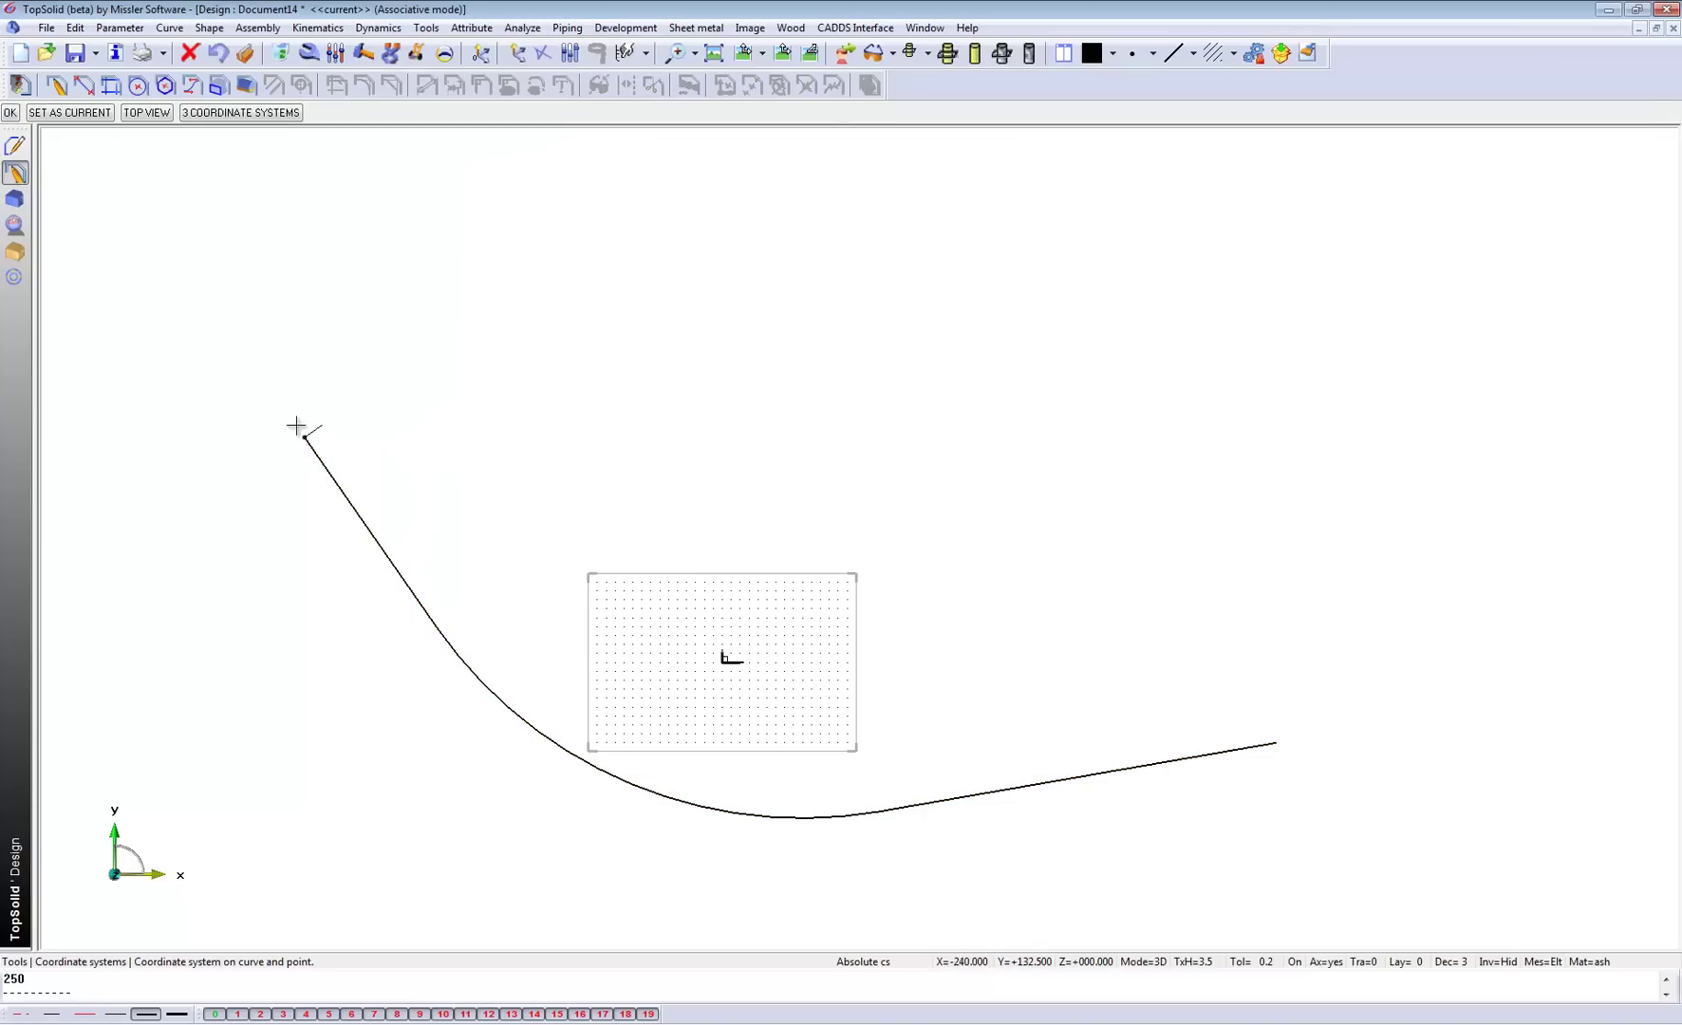
left_click(100, 113)
left_click(783, 52)
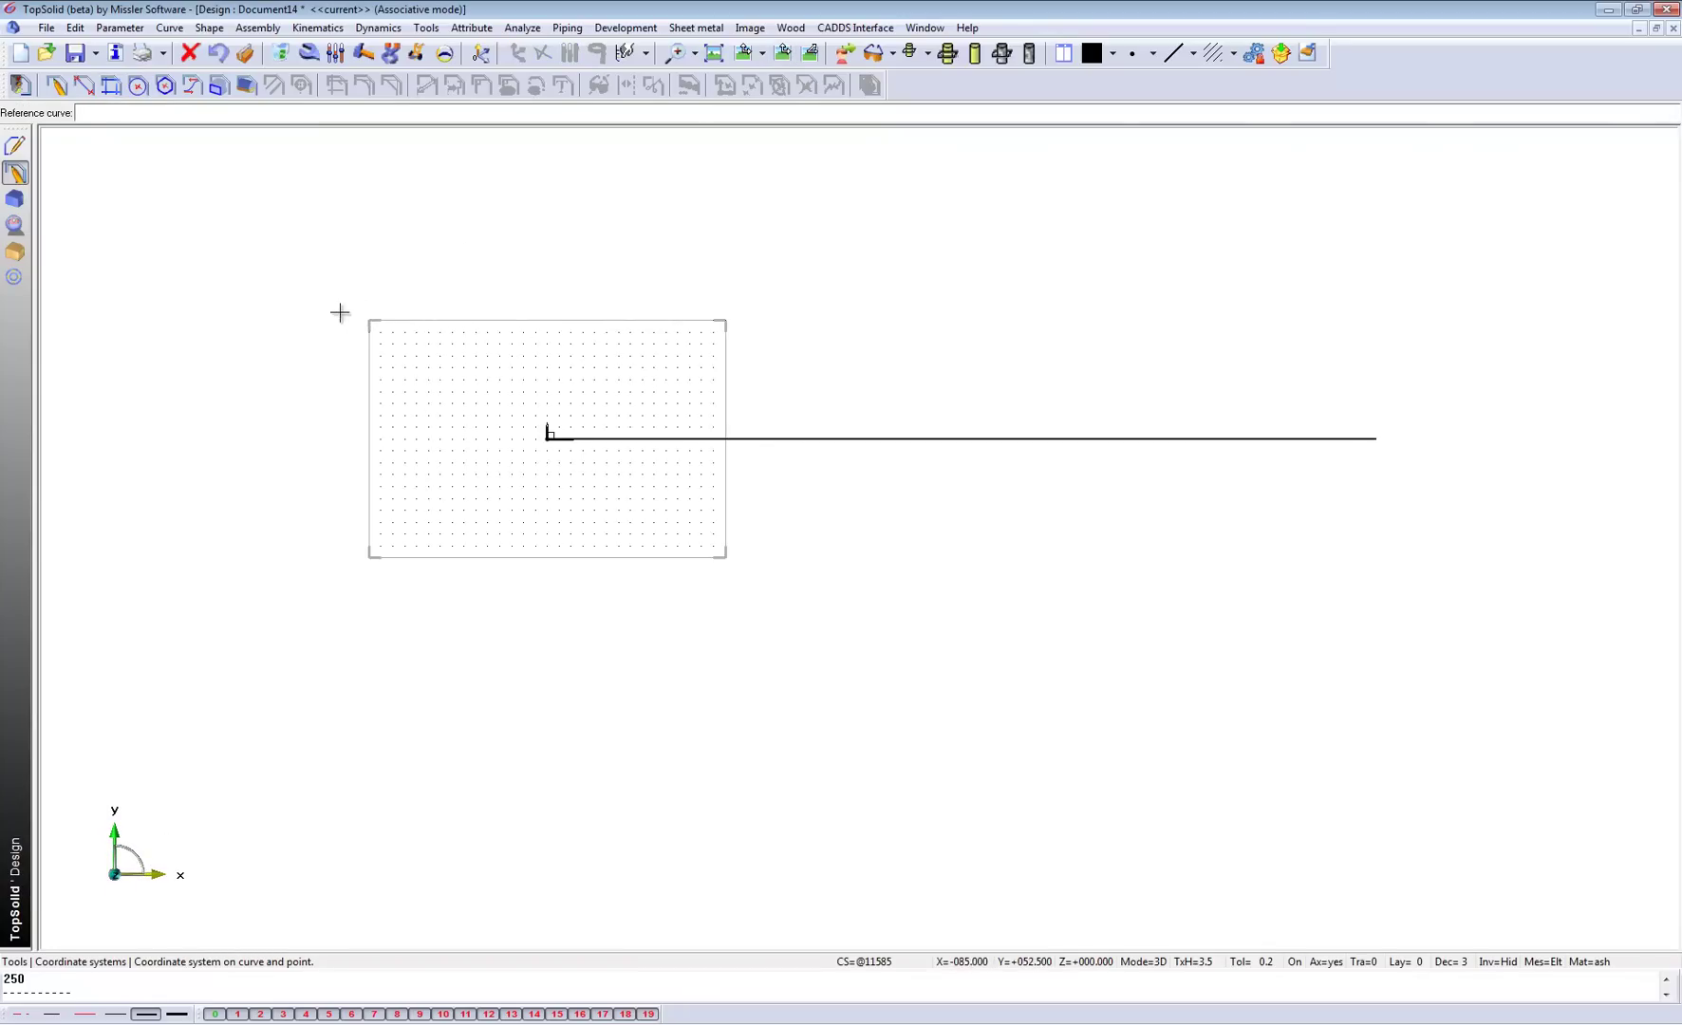
Step: Draw and auto-dimension the thin 412.5 × 20 counter-top rectangle
left_click(15, 145)
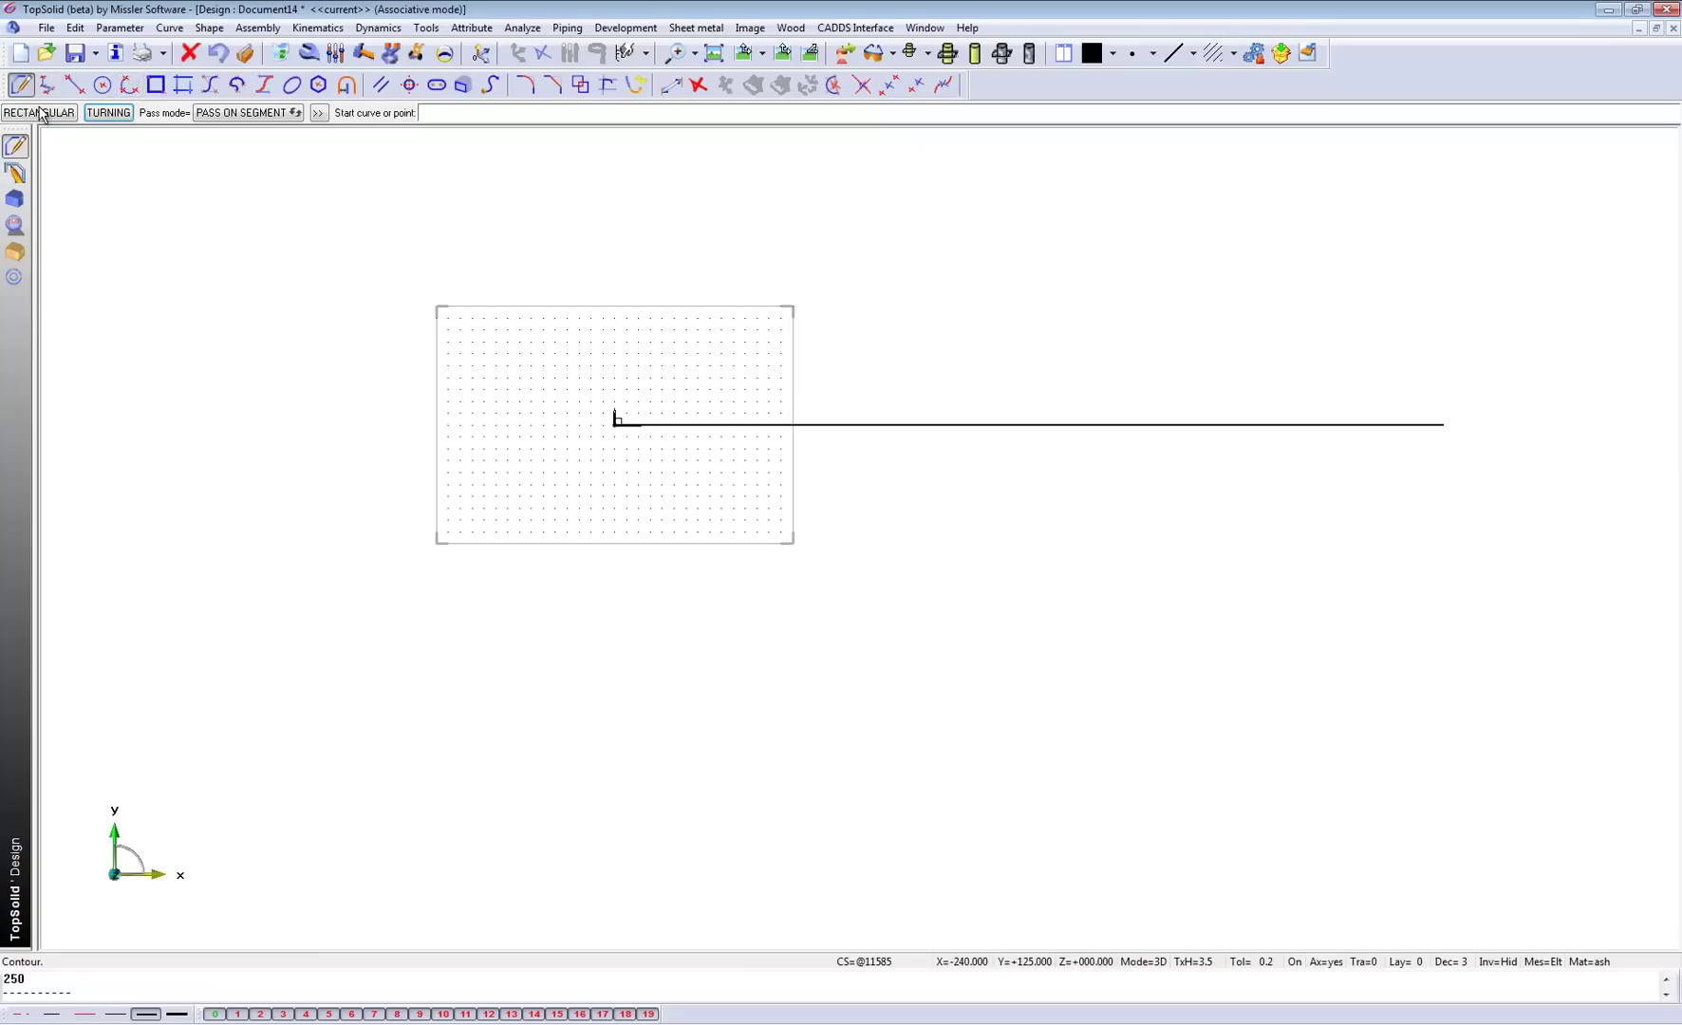
left_click(40, 112)
left_click(615, 424)
scroll(616, 423, "down", 3)
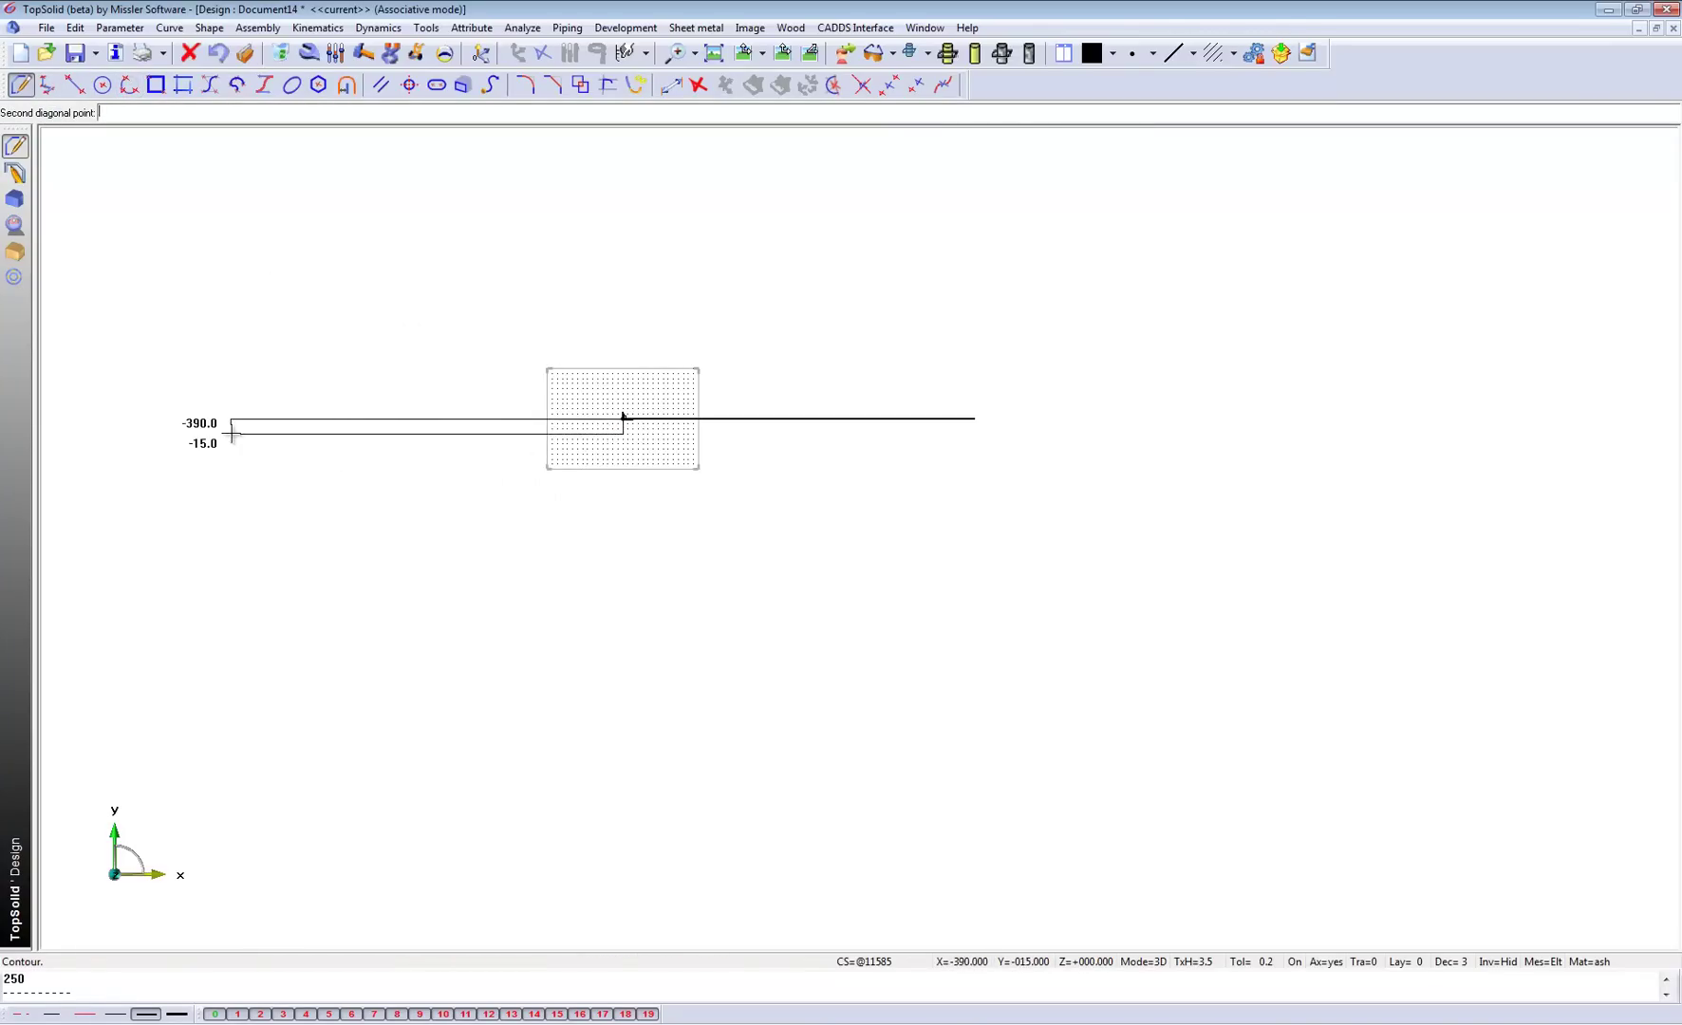
left_click(207, 439)
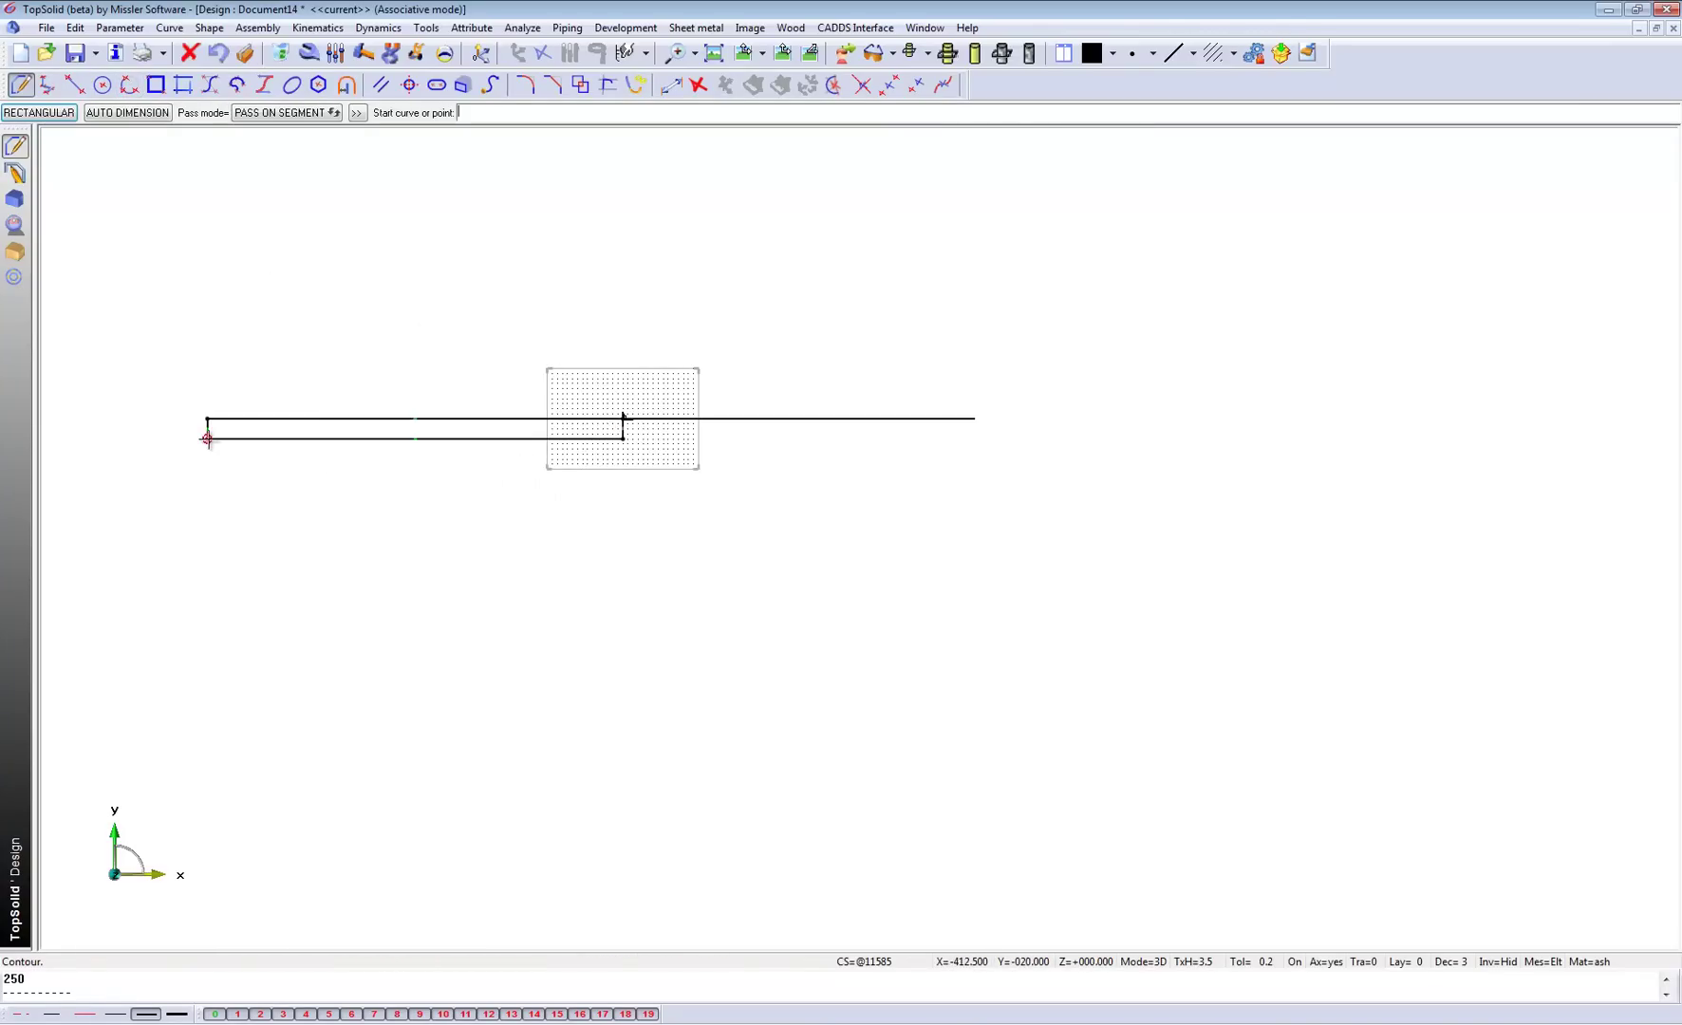
left_click(128, 113)
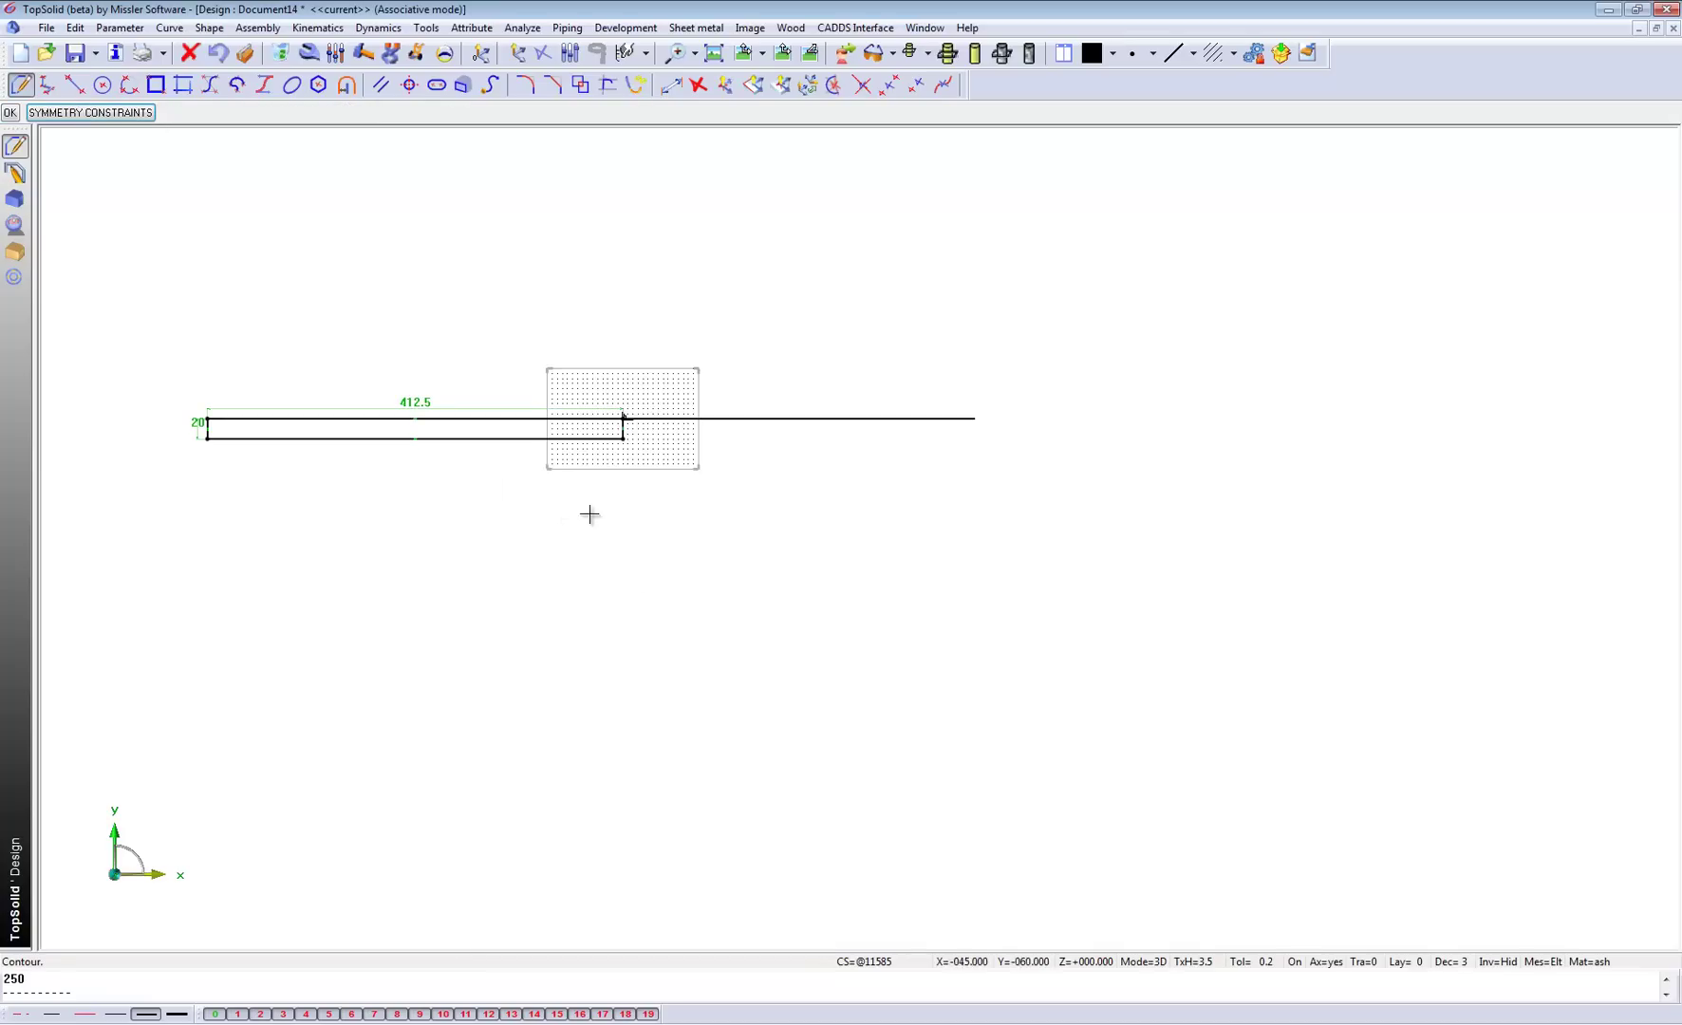
Step: Draw and auto-dimension a 25 × 640 upright rectangle at the top's right end
left_click(623, 420)
scroll(582, 601, "down", 2)
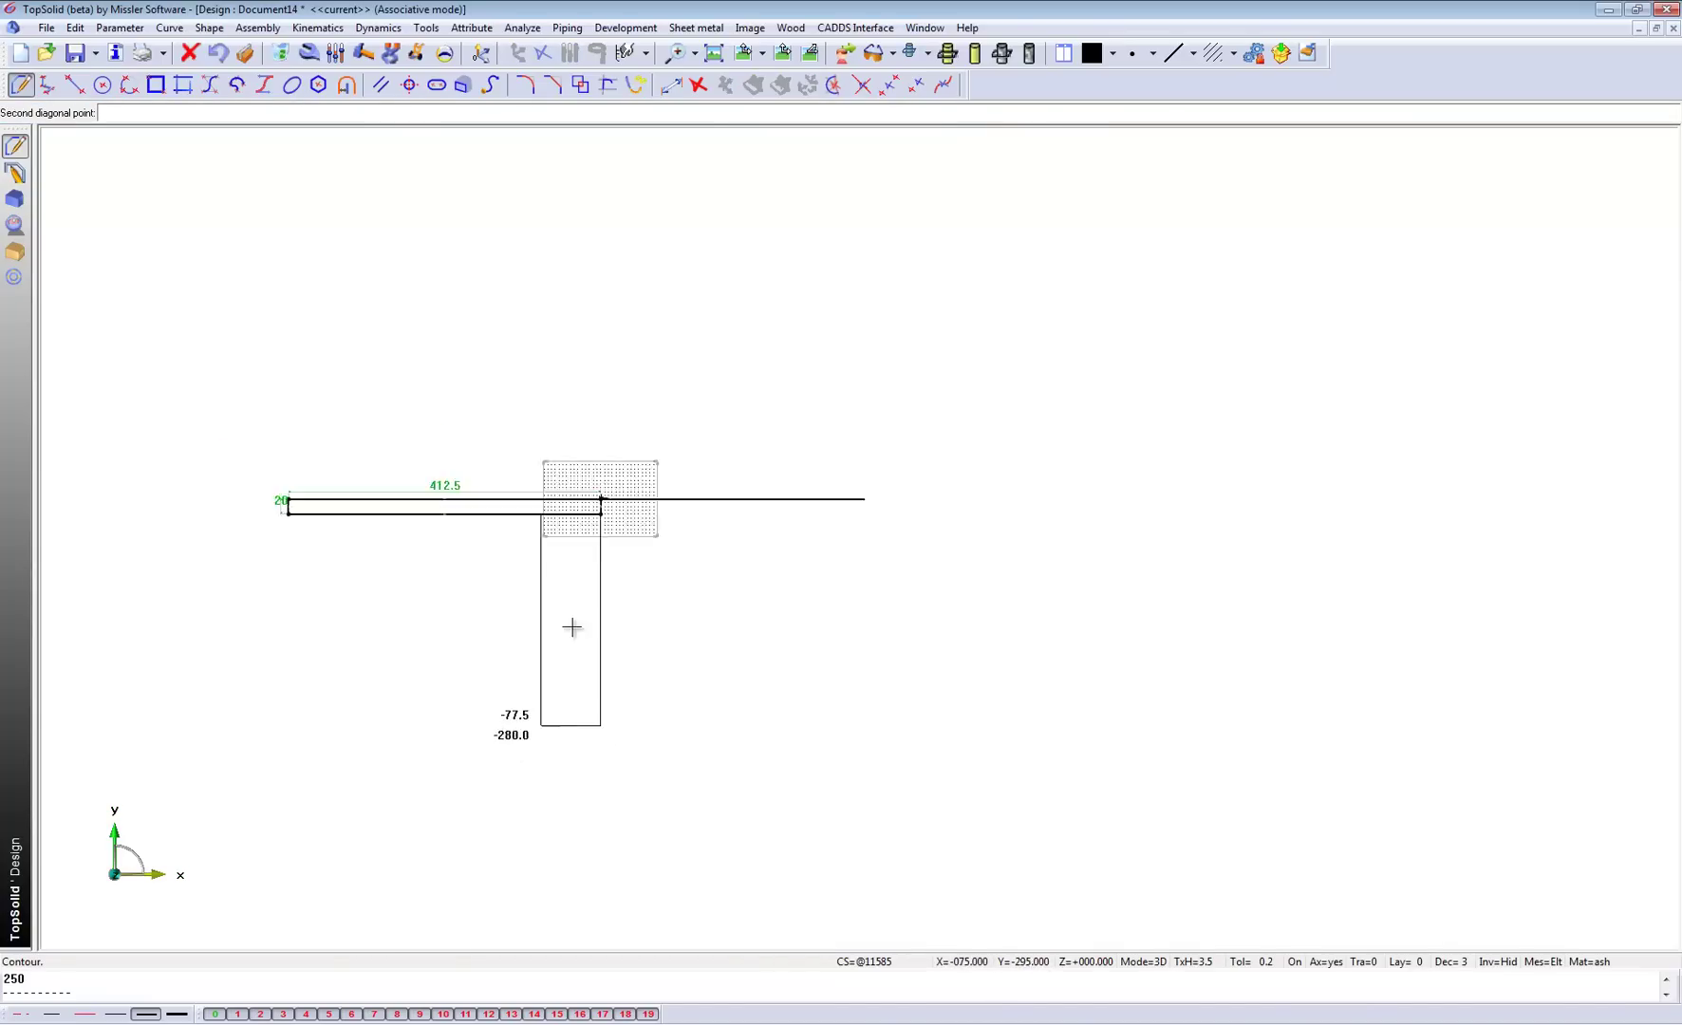
scroll(563, 691, "down", 1)
scroll(567, 763, "up", 2)
scroll(570, 769, "up", 1)
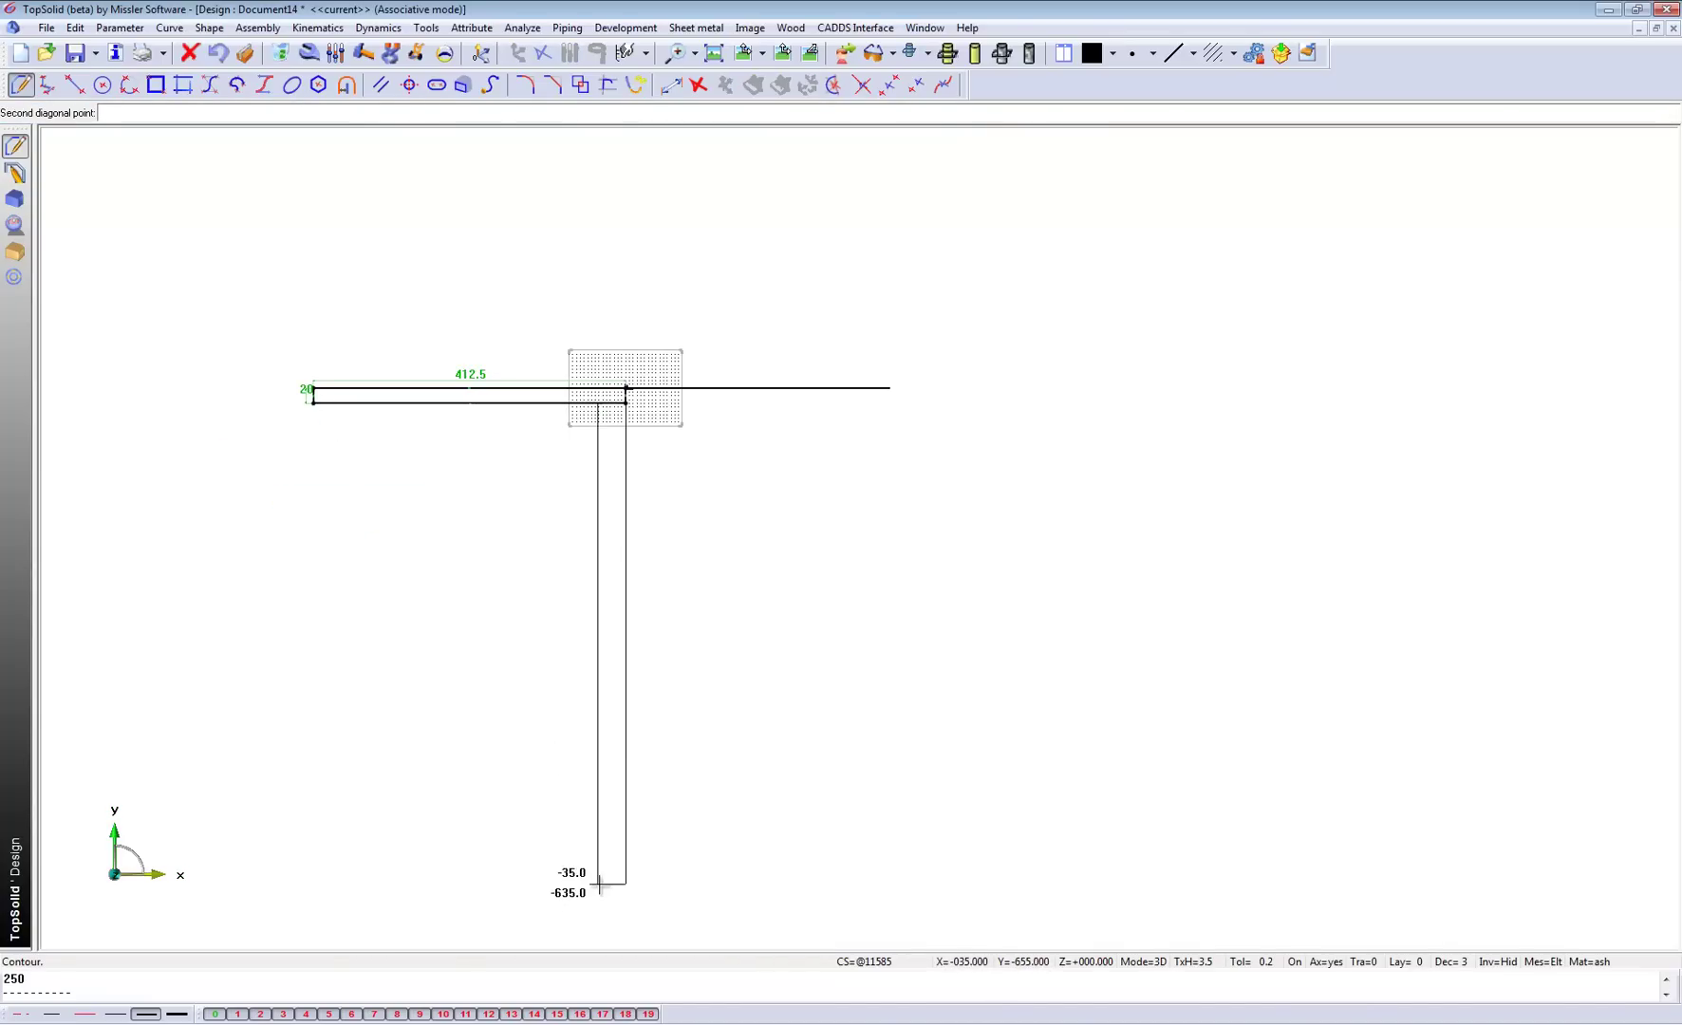
left_click(600, 889)
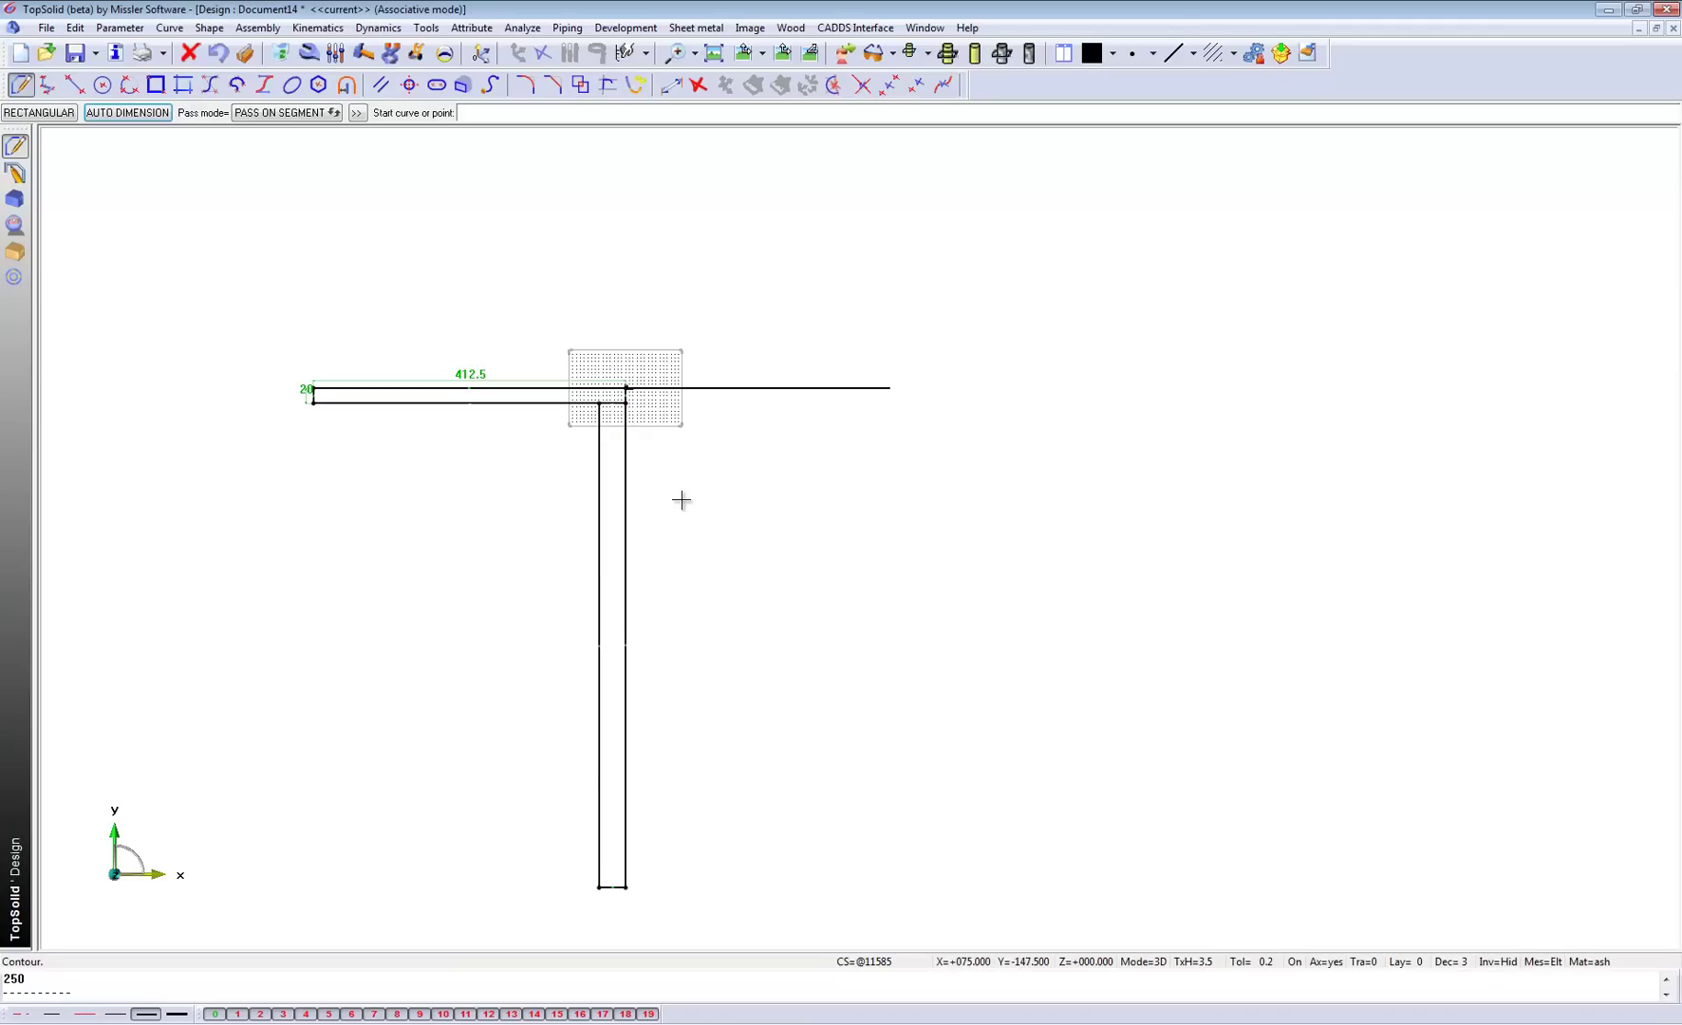
left_click(131, 115)
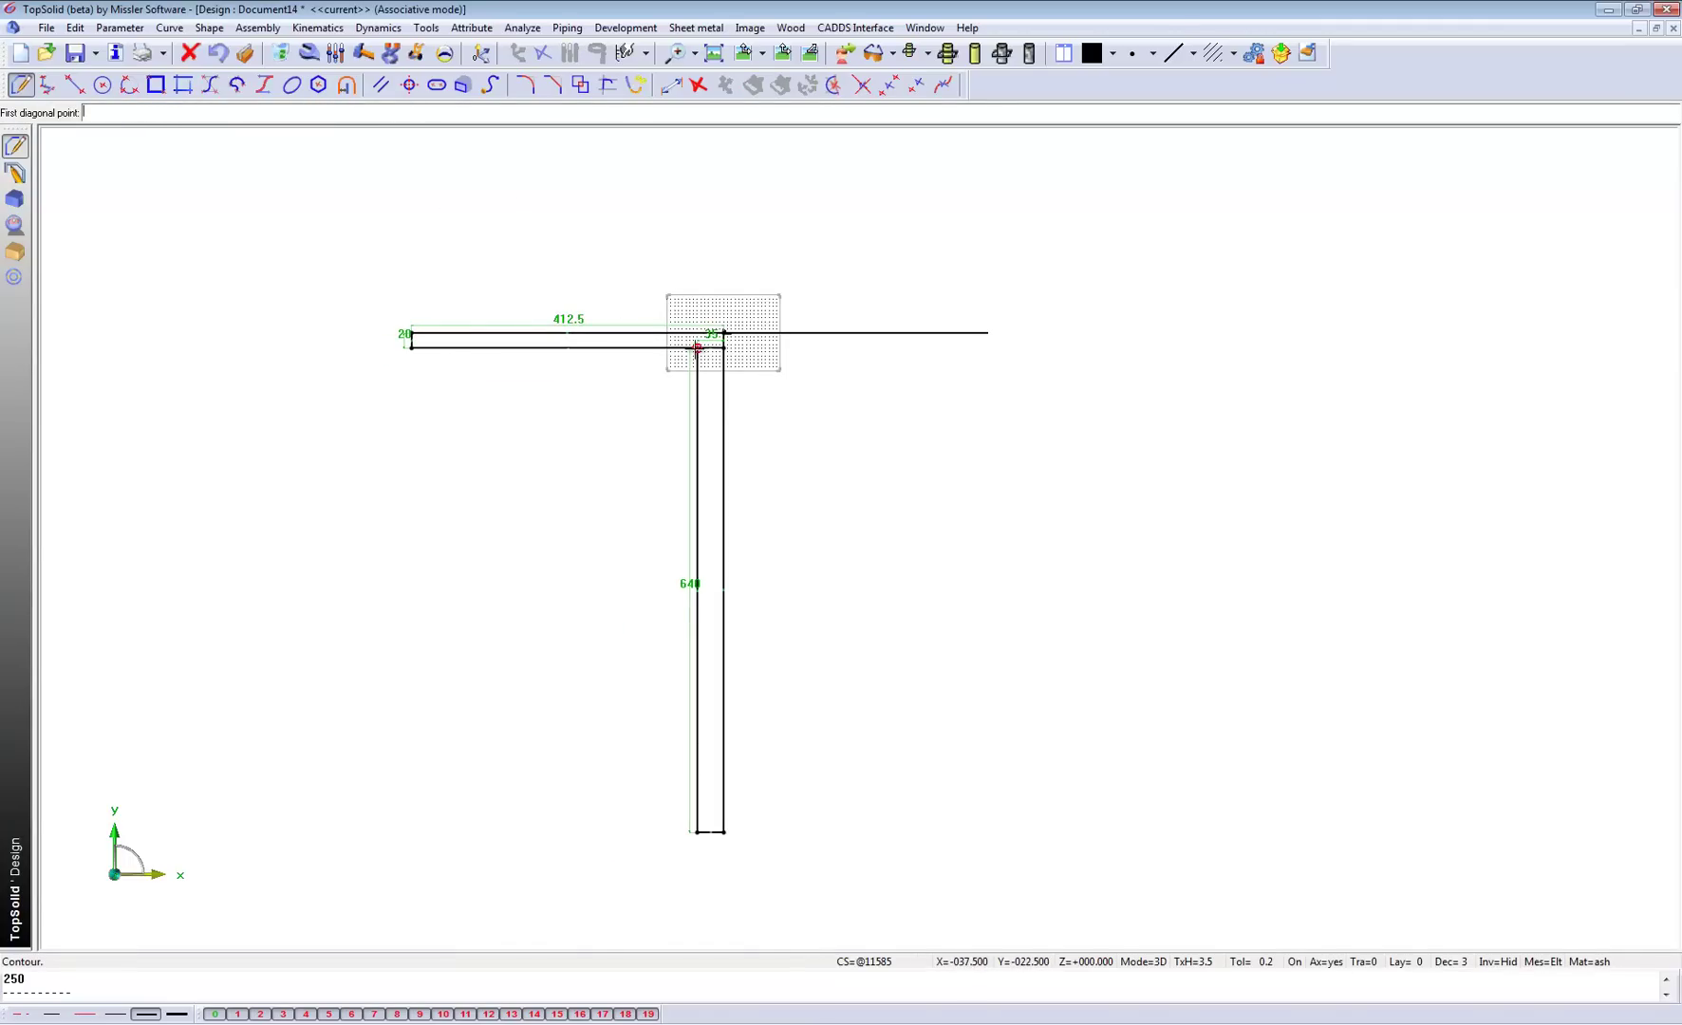
Step: Draw and auto-dimension a 325 × 677.5 panel rectangle from the inner T corner
left_click(697, 349)
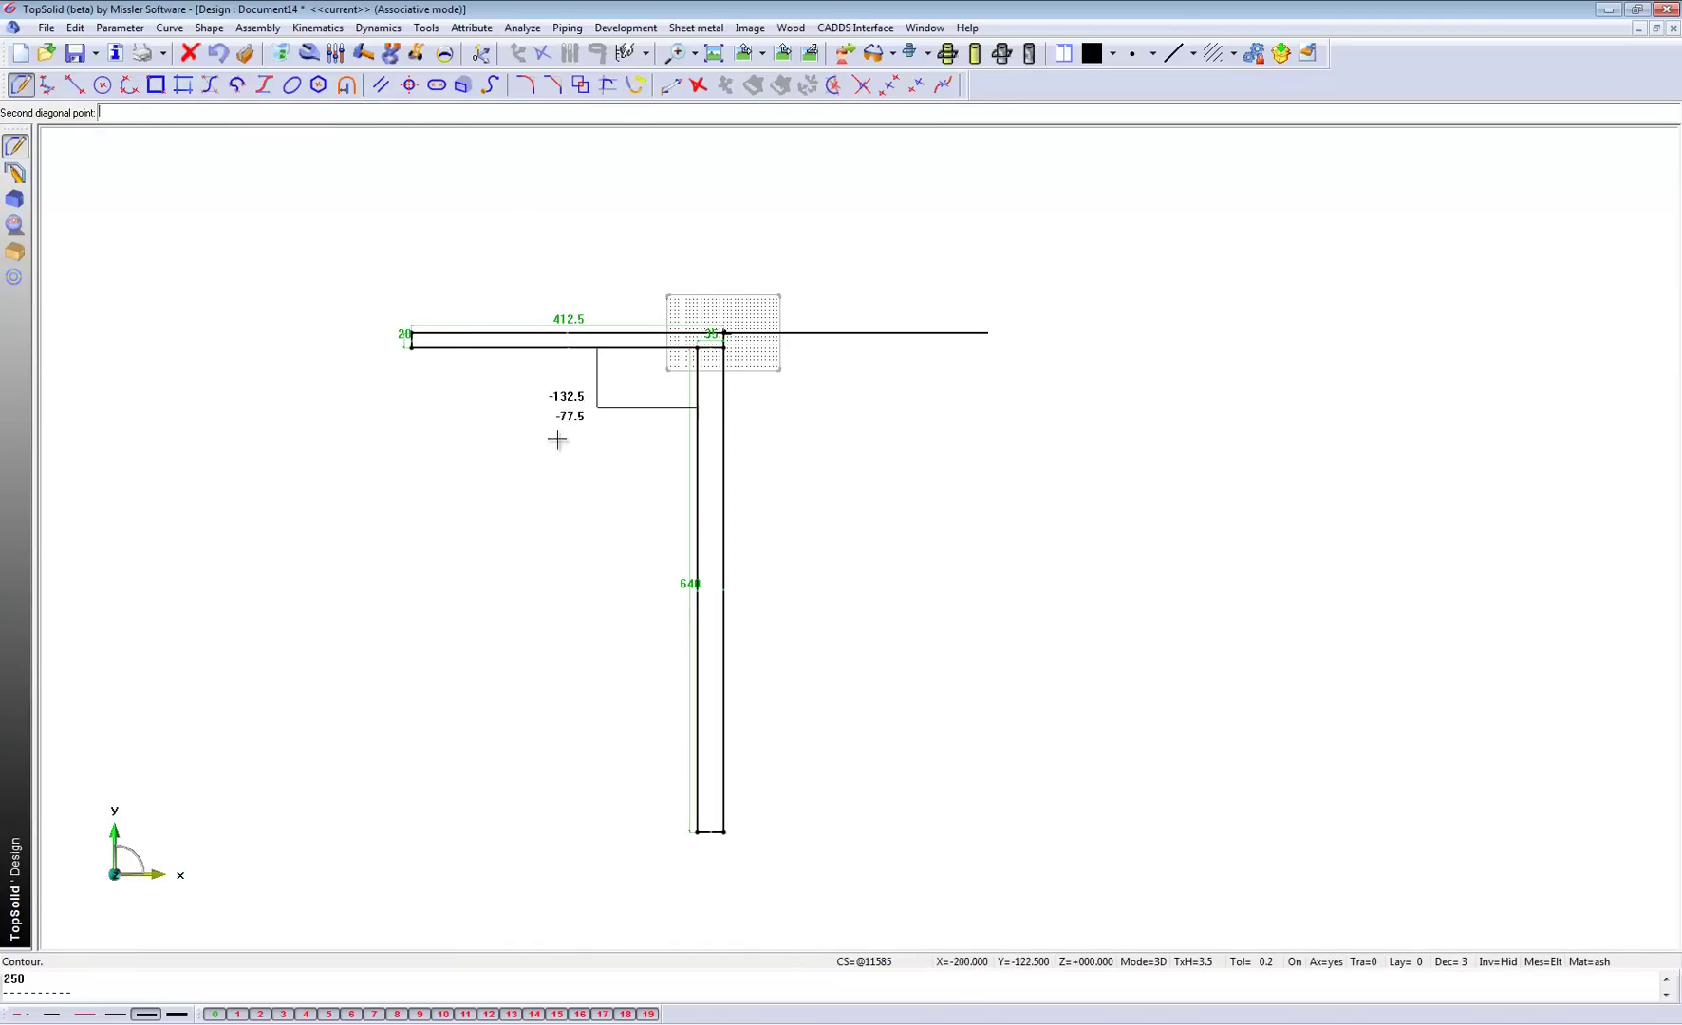
left_click(451, 861)
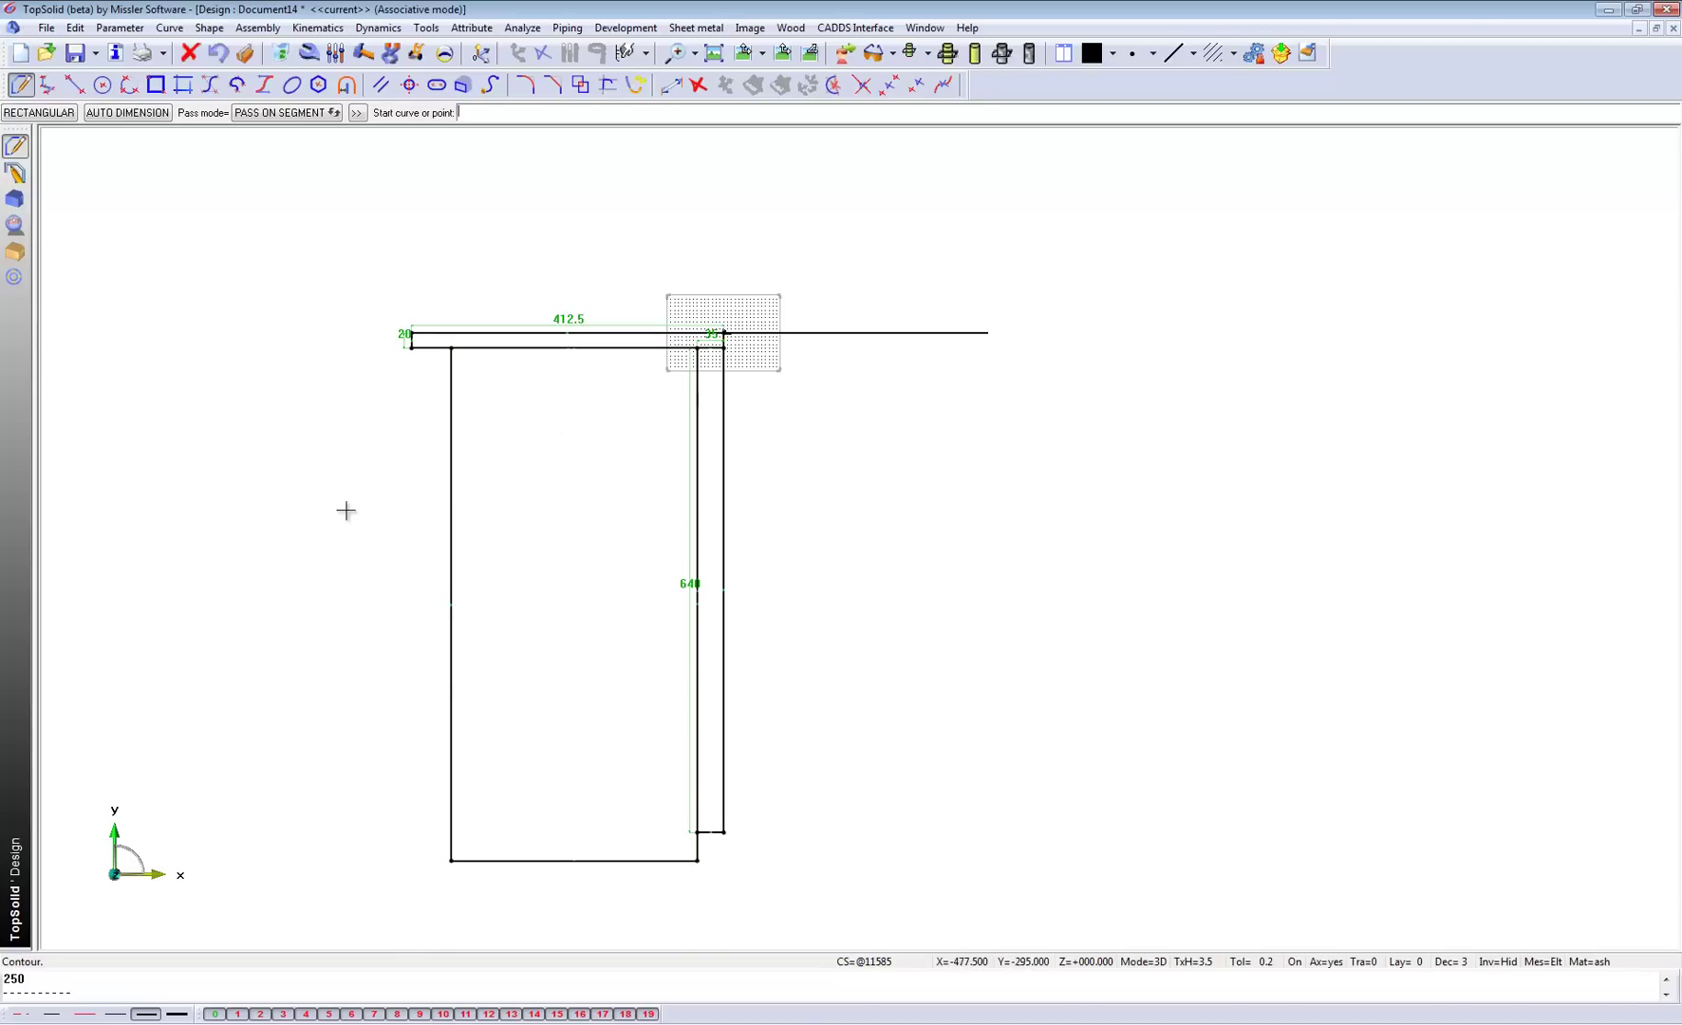
left_click(139, 113)
key("Return")
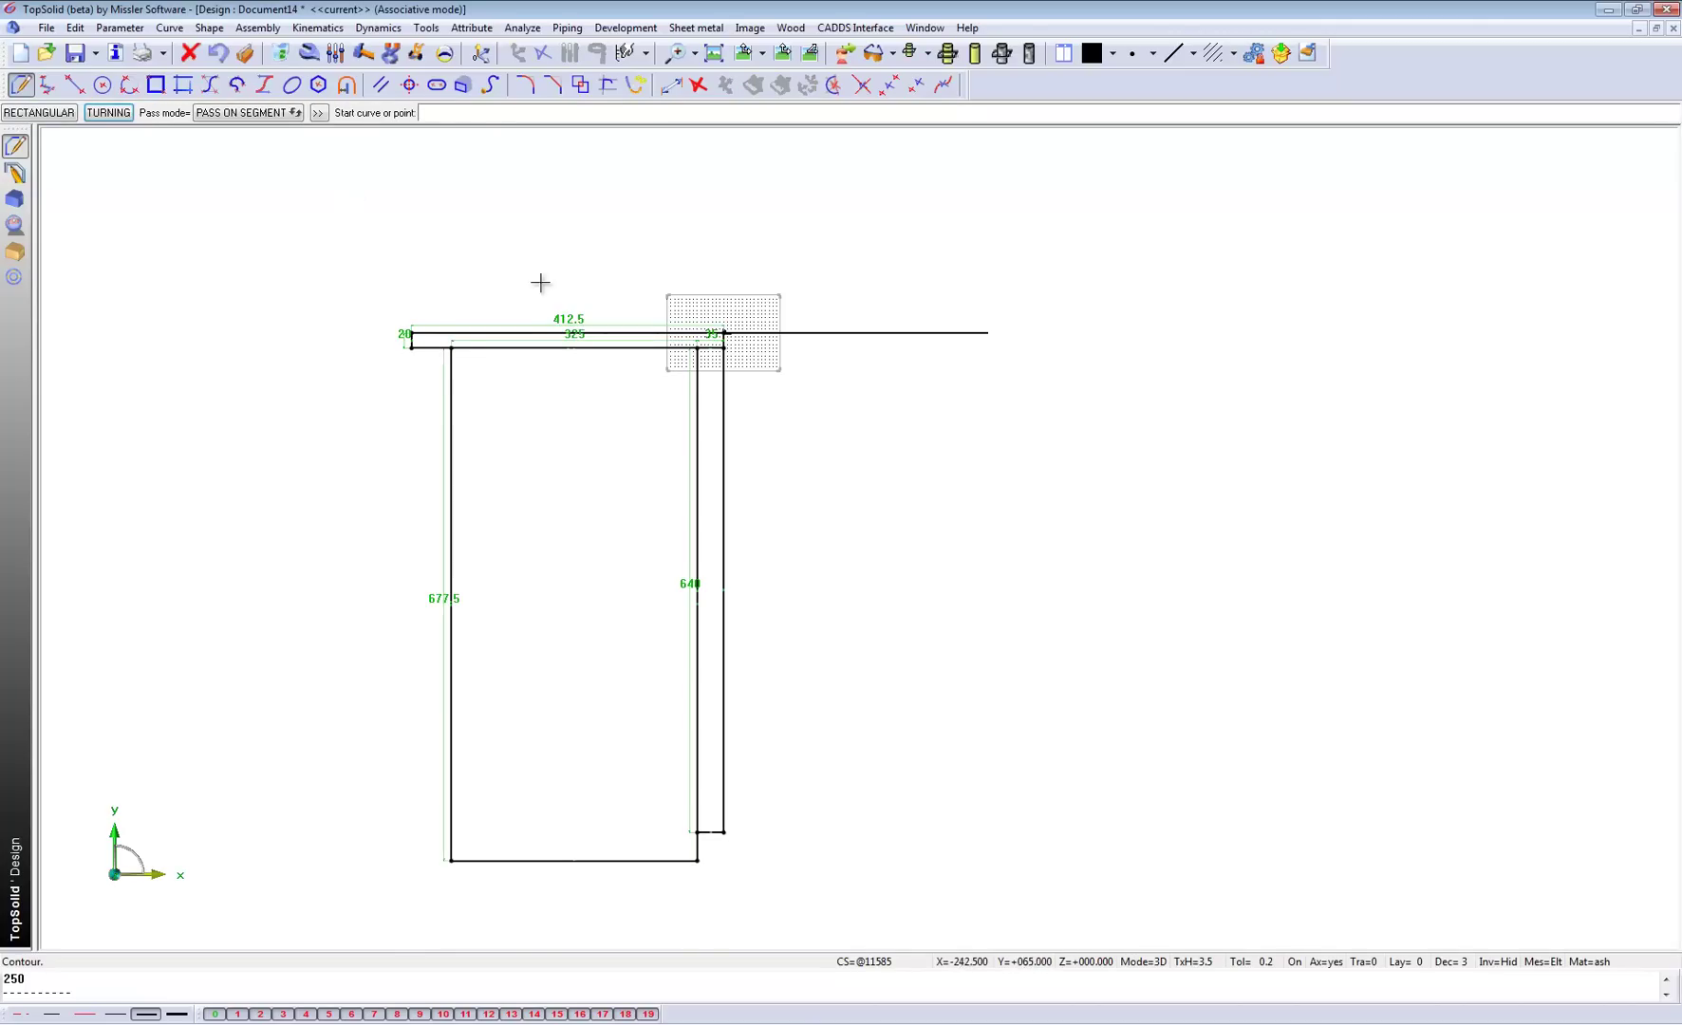
Step: Replace the 677.5 panel height with a link to the 640 dimension
middle_click_drag(554, 267, 575, 231)
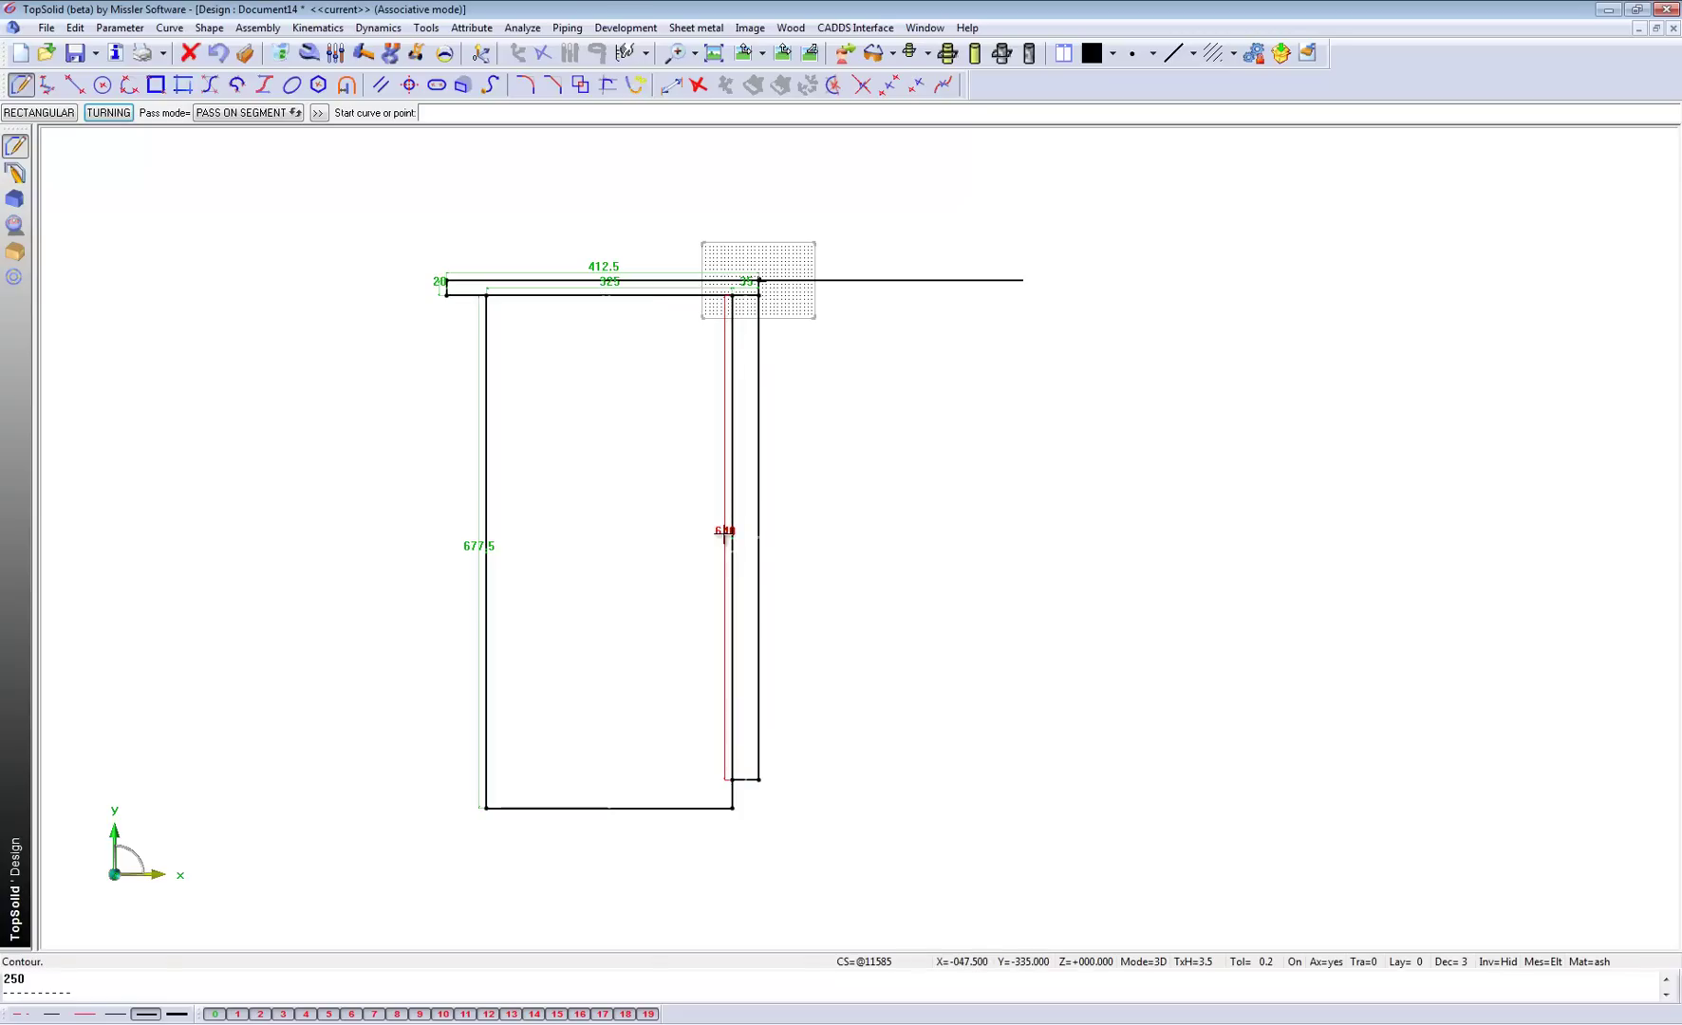
left_click(336, 52)
left_click(471, 546)
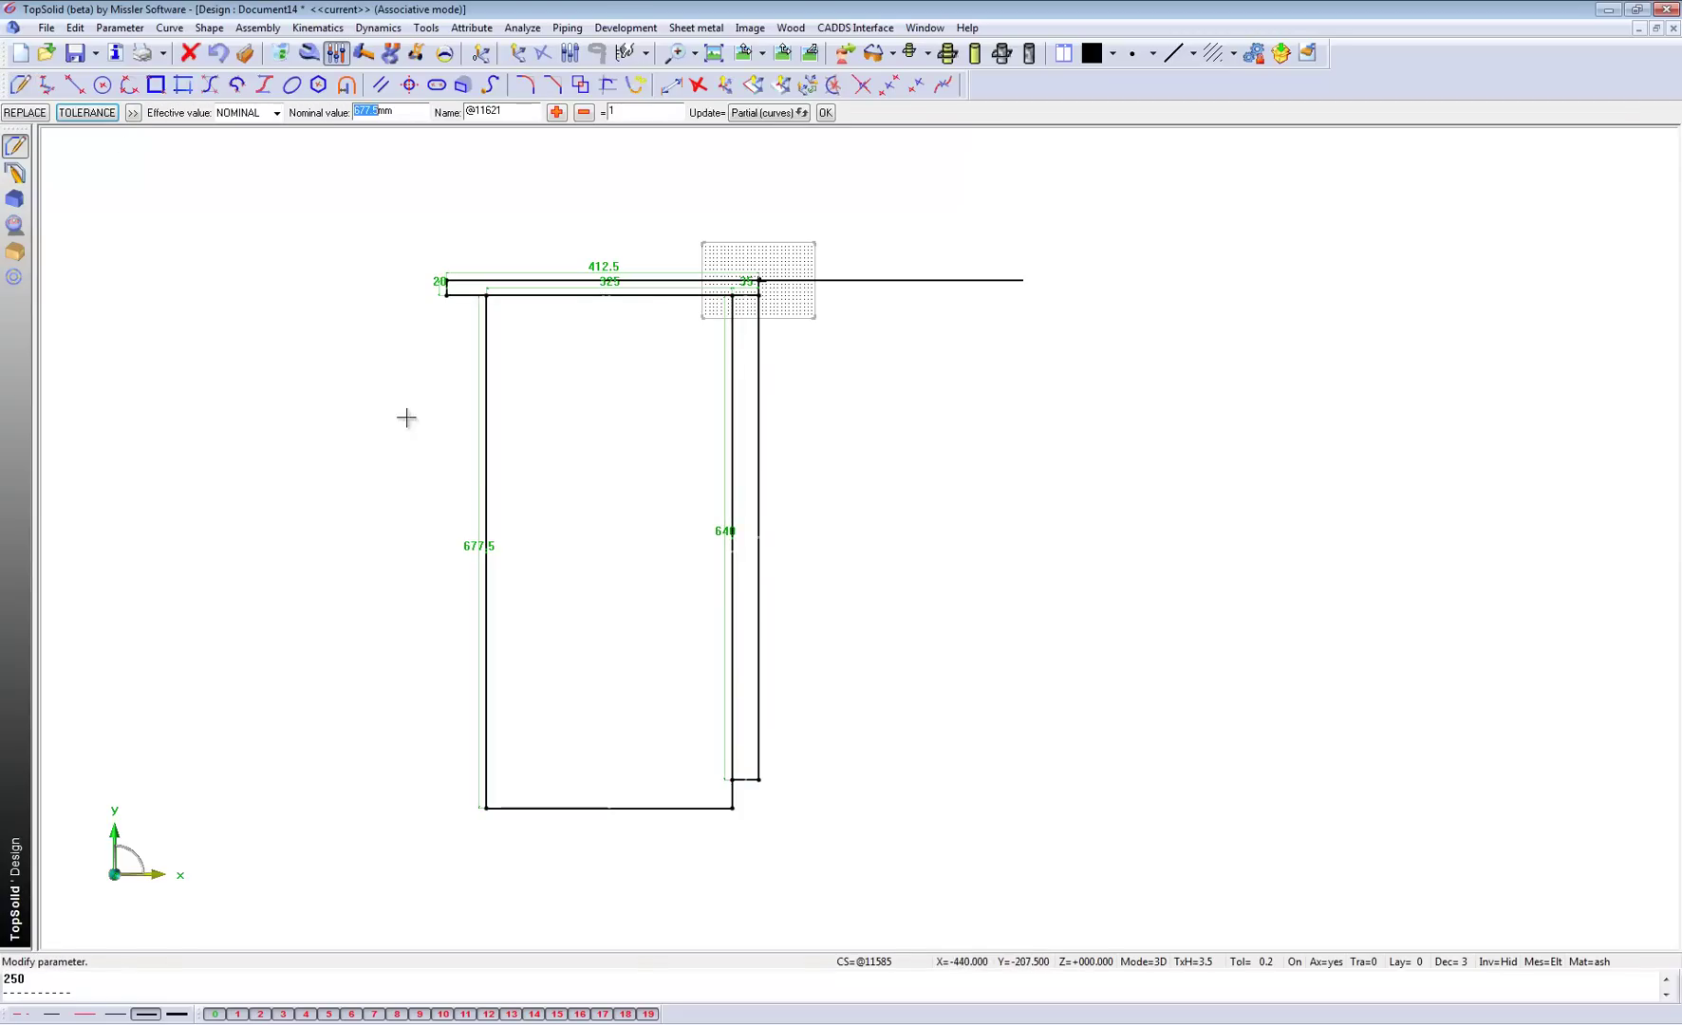
left_click(42, 112)
left_click(723, 531)
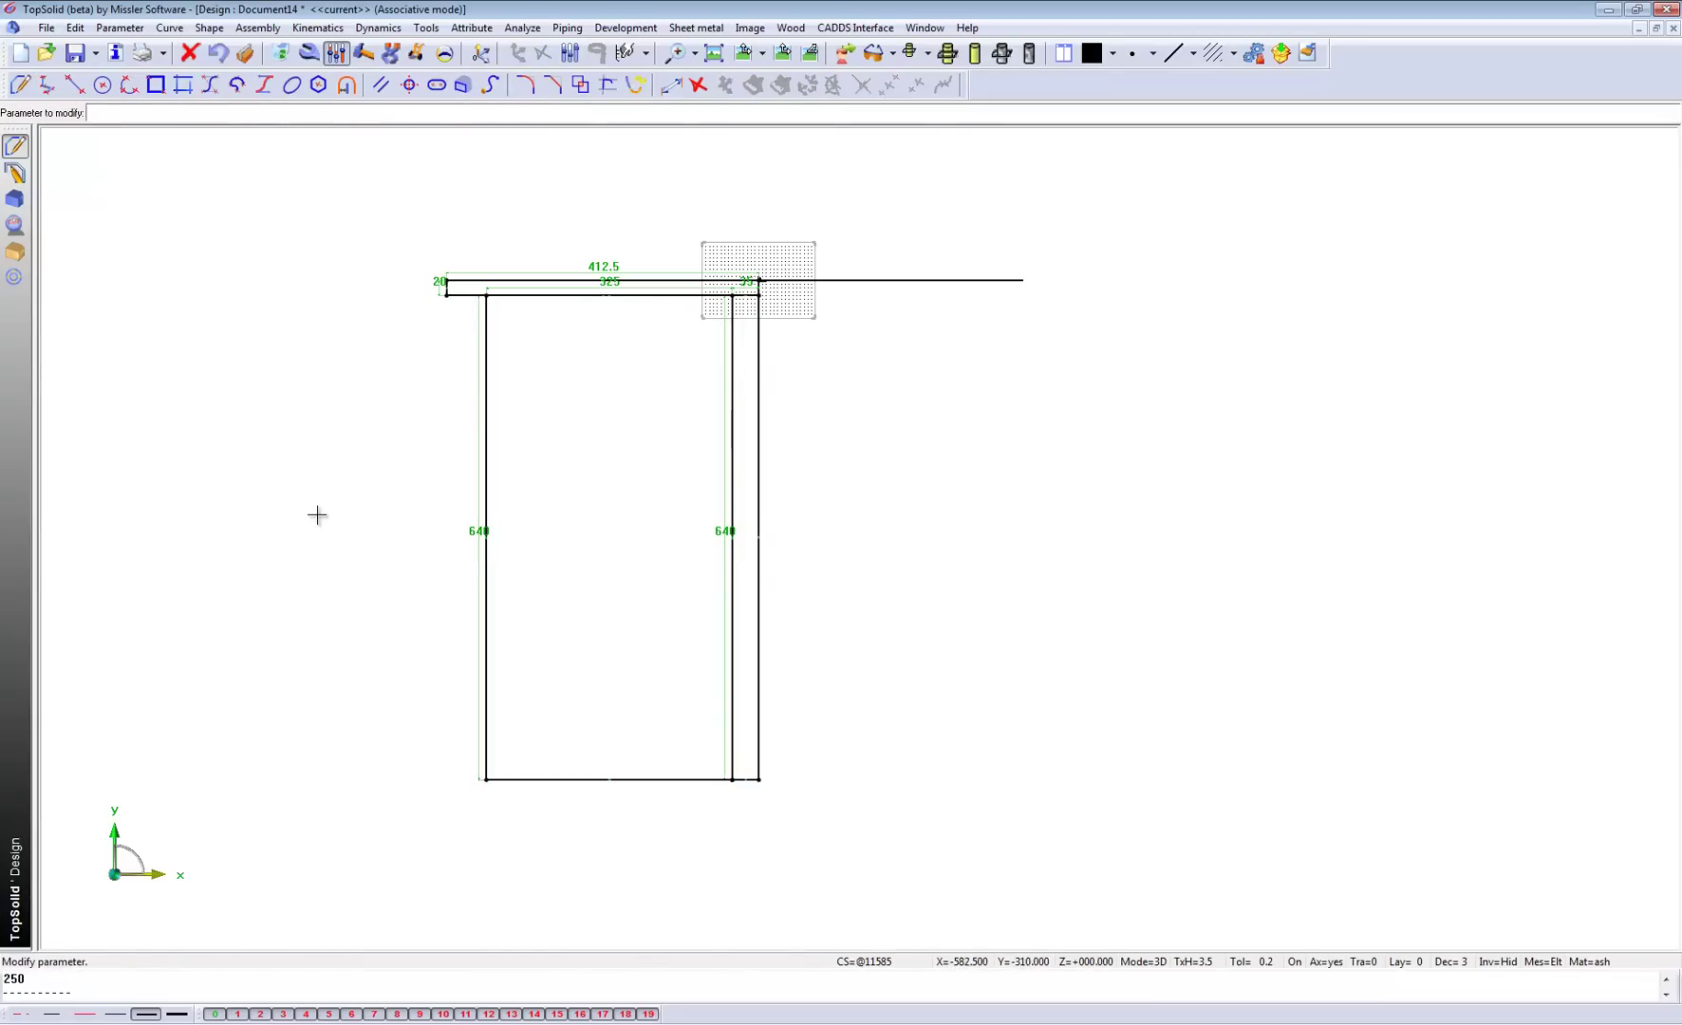
Step: Replace the 35 width with a link to the 20 thickness
scroll(726, 278, "up", 2)
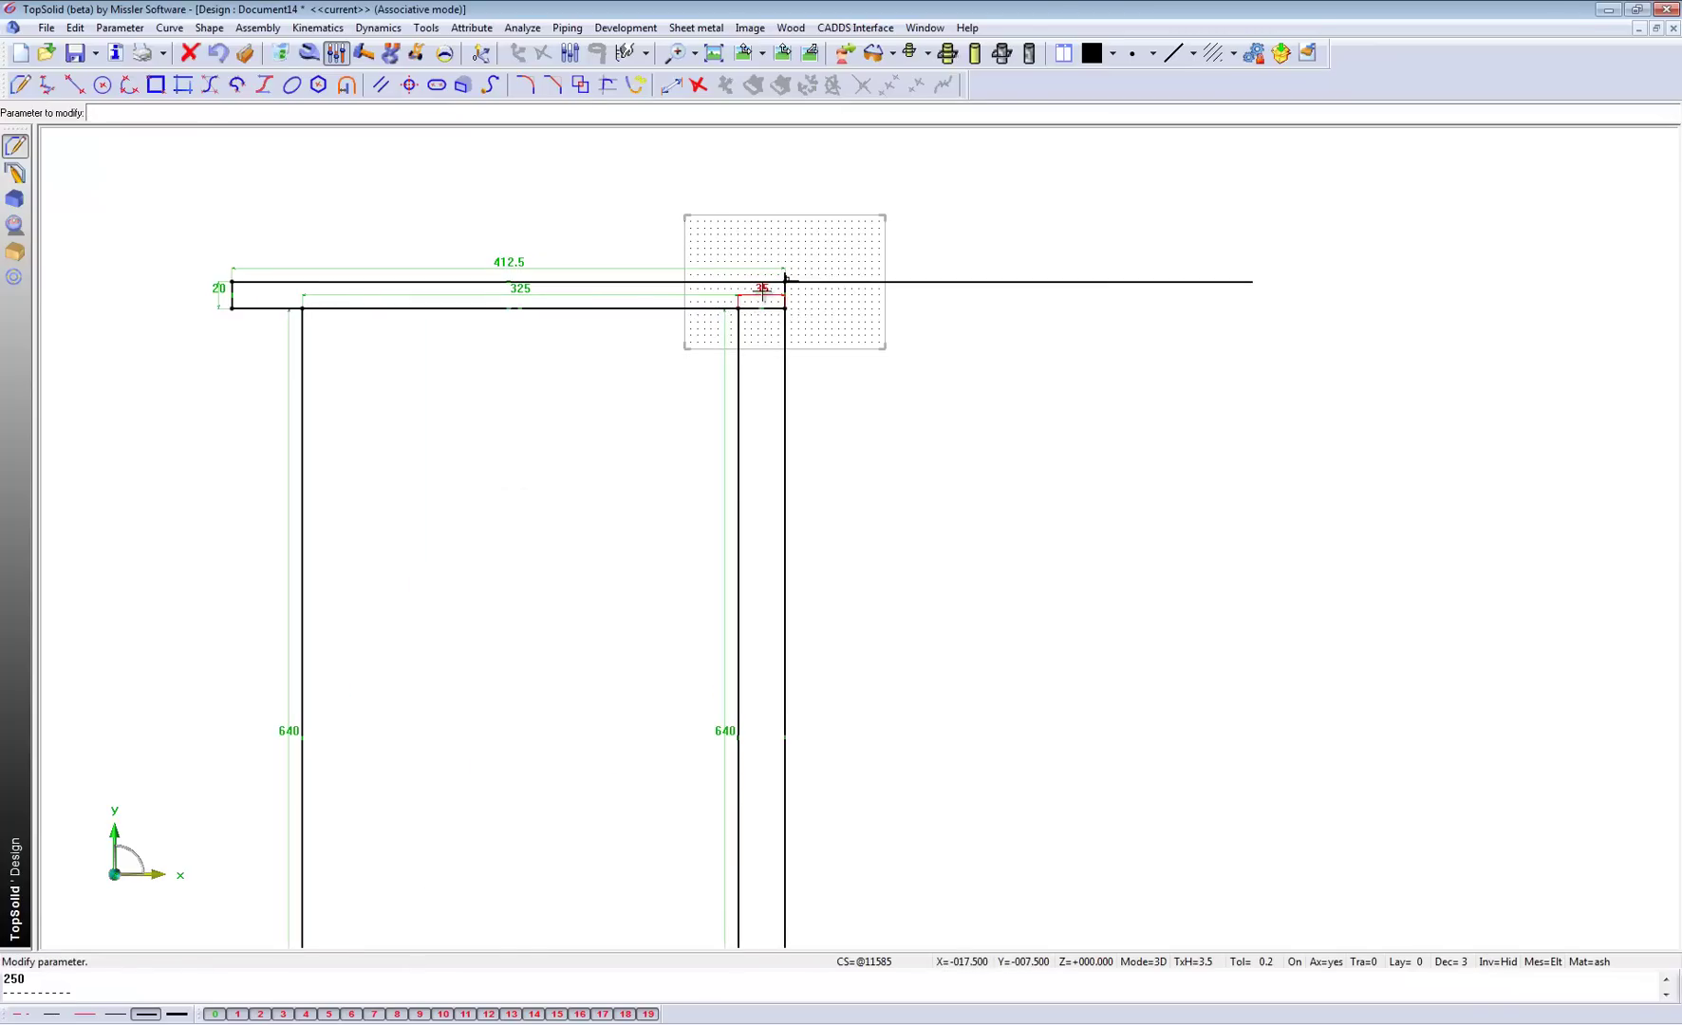
left_click(763, 289)
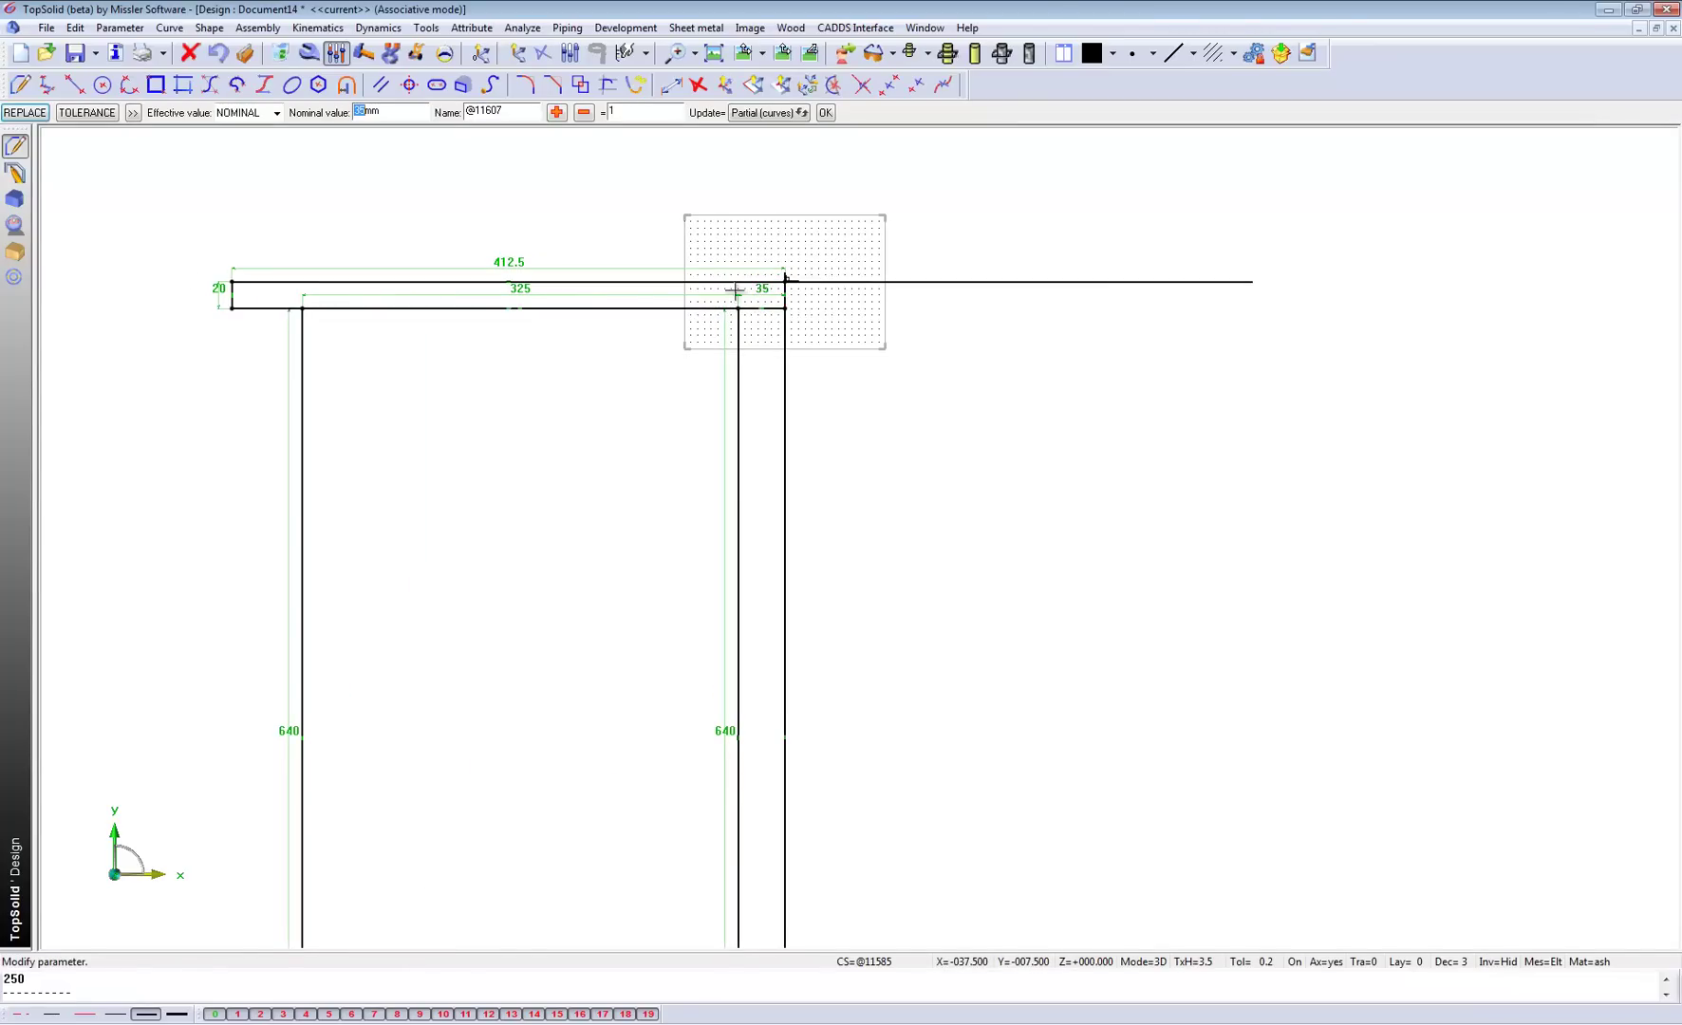
left_click(25, 113)
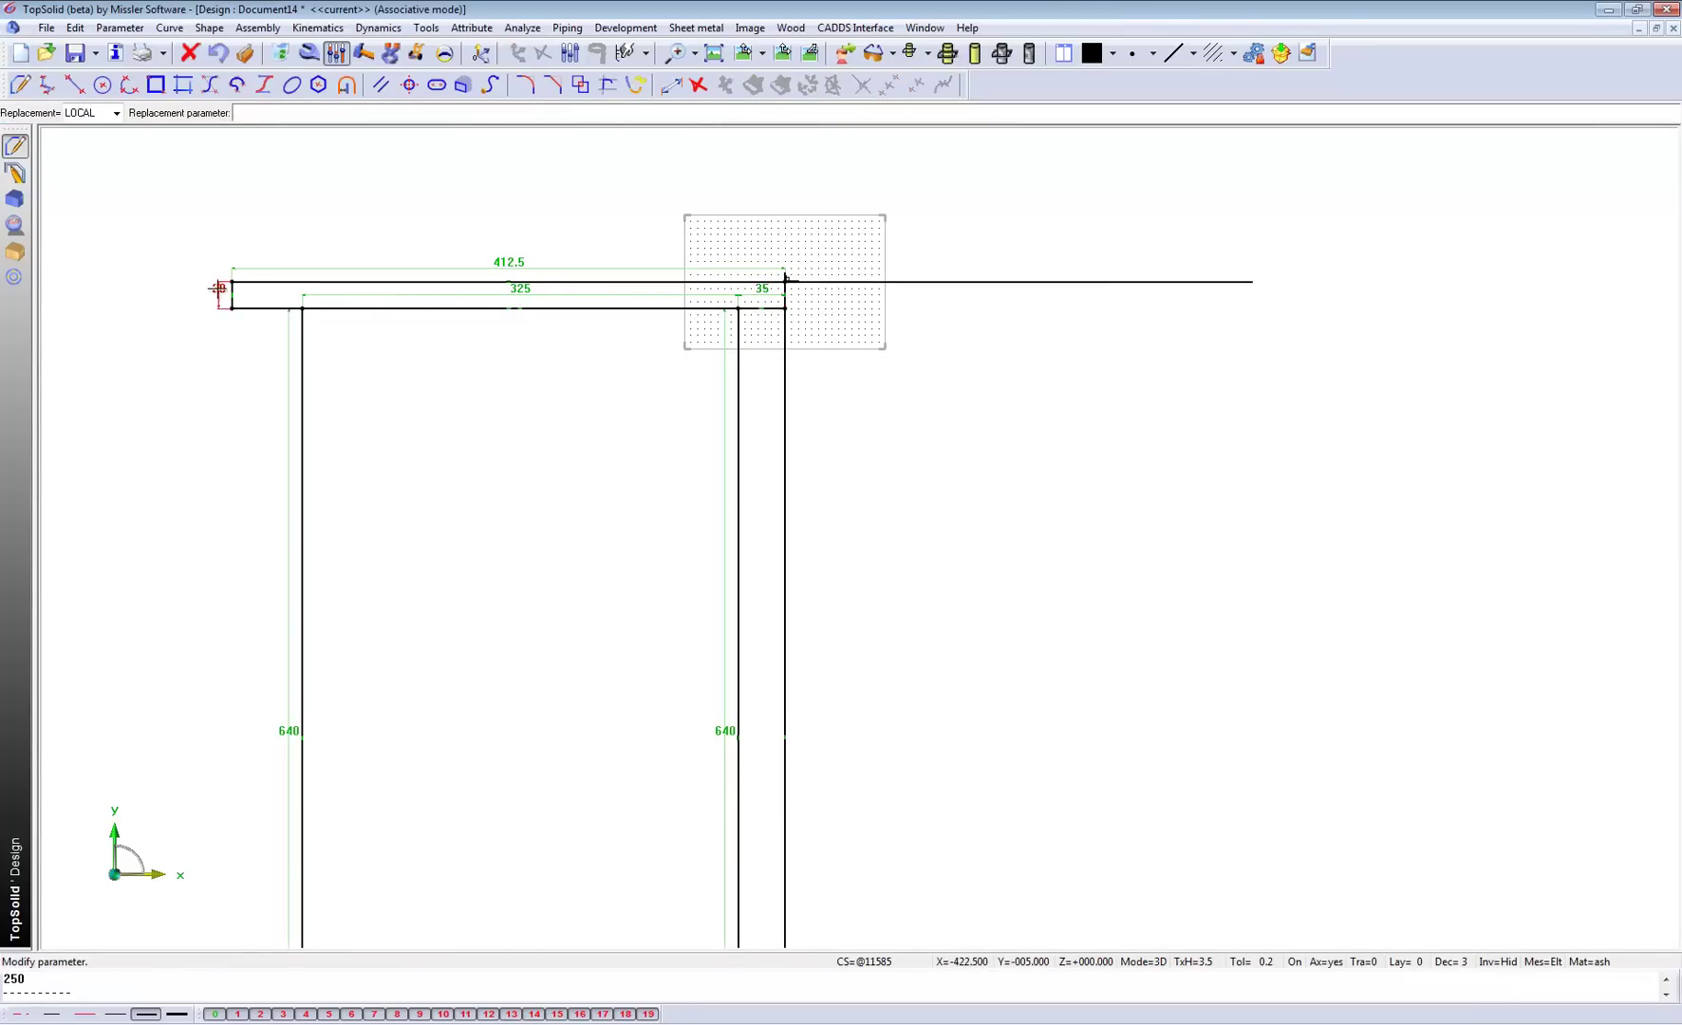
left_click(218, 289)
scroll(340, 224, "down", 2)
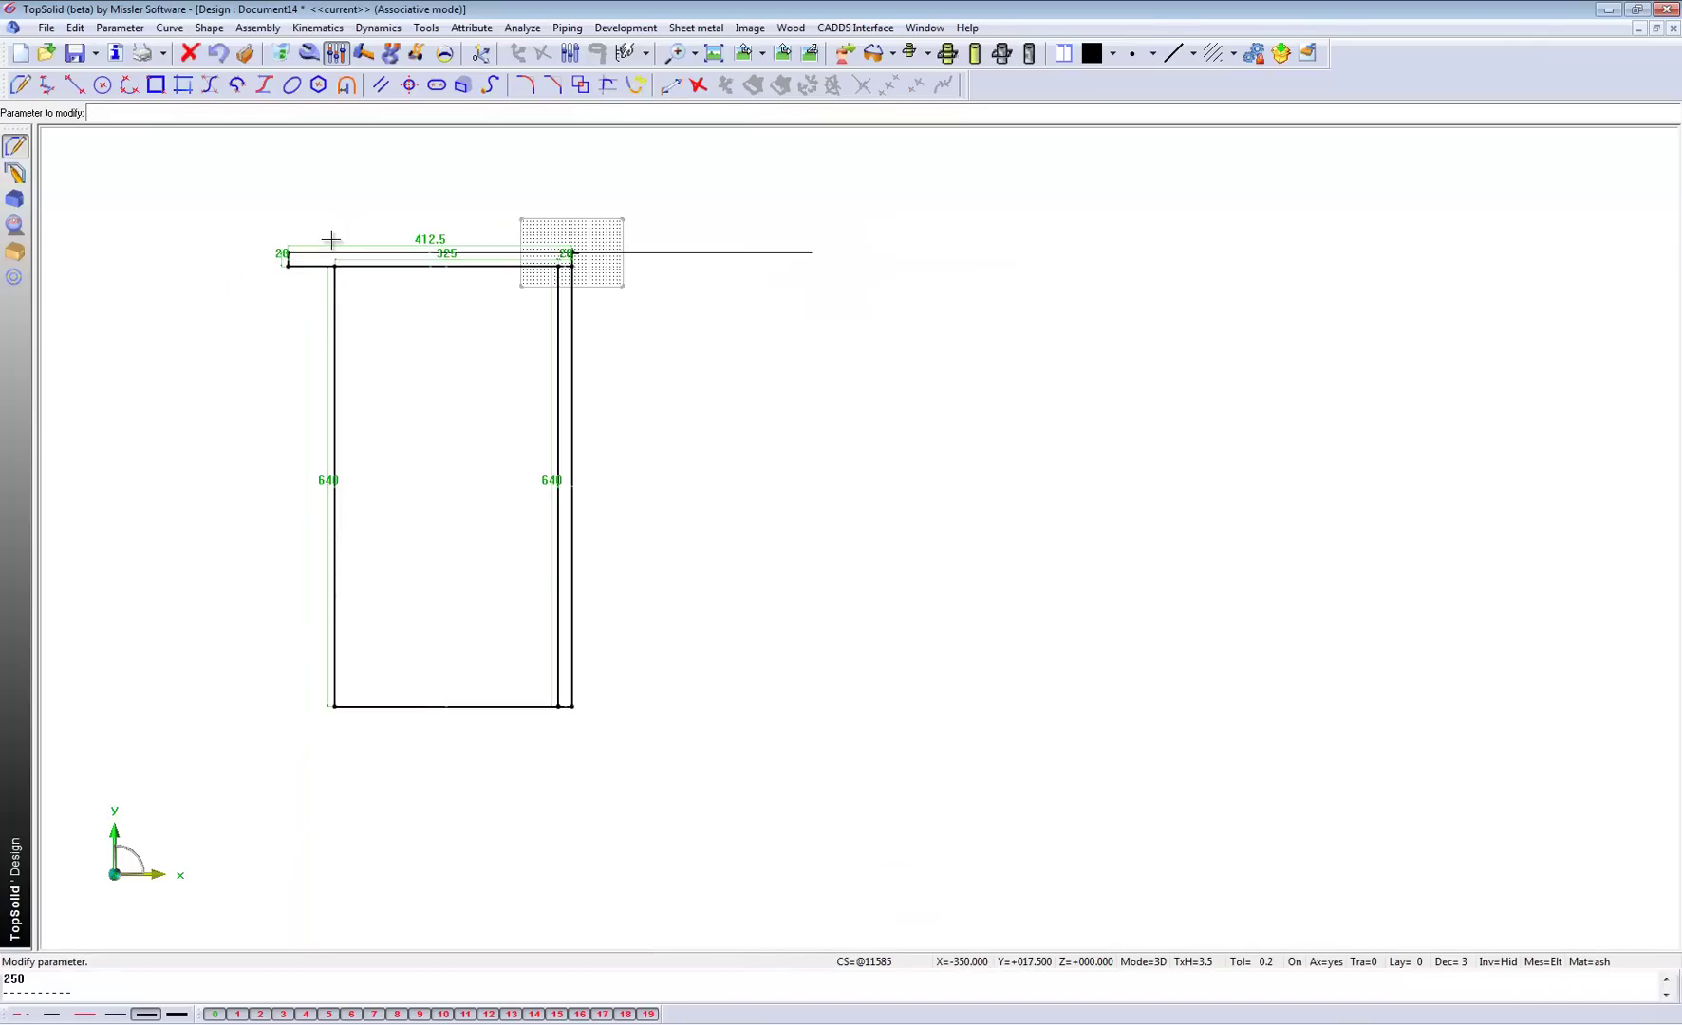
Step: In an isometric view, place a coordinate system on the curve and set it current
left_click(810, 52)
mouse_move(807, 133)
left_mouse_down()
mouse_move(798, 205)
mouse_move(597, 526)
mouse_move(473, 507)
left_mouse_up()
scroll(471, 456, "up", 4)
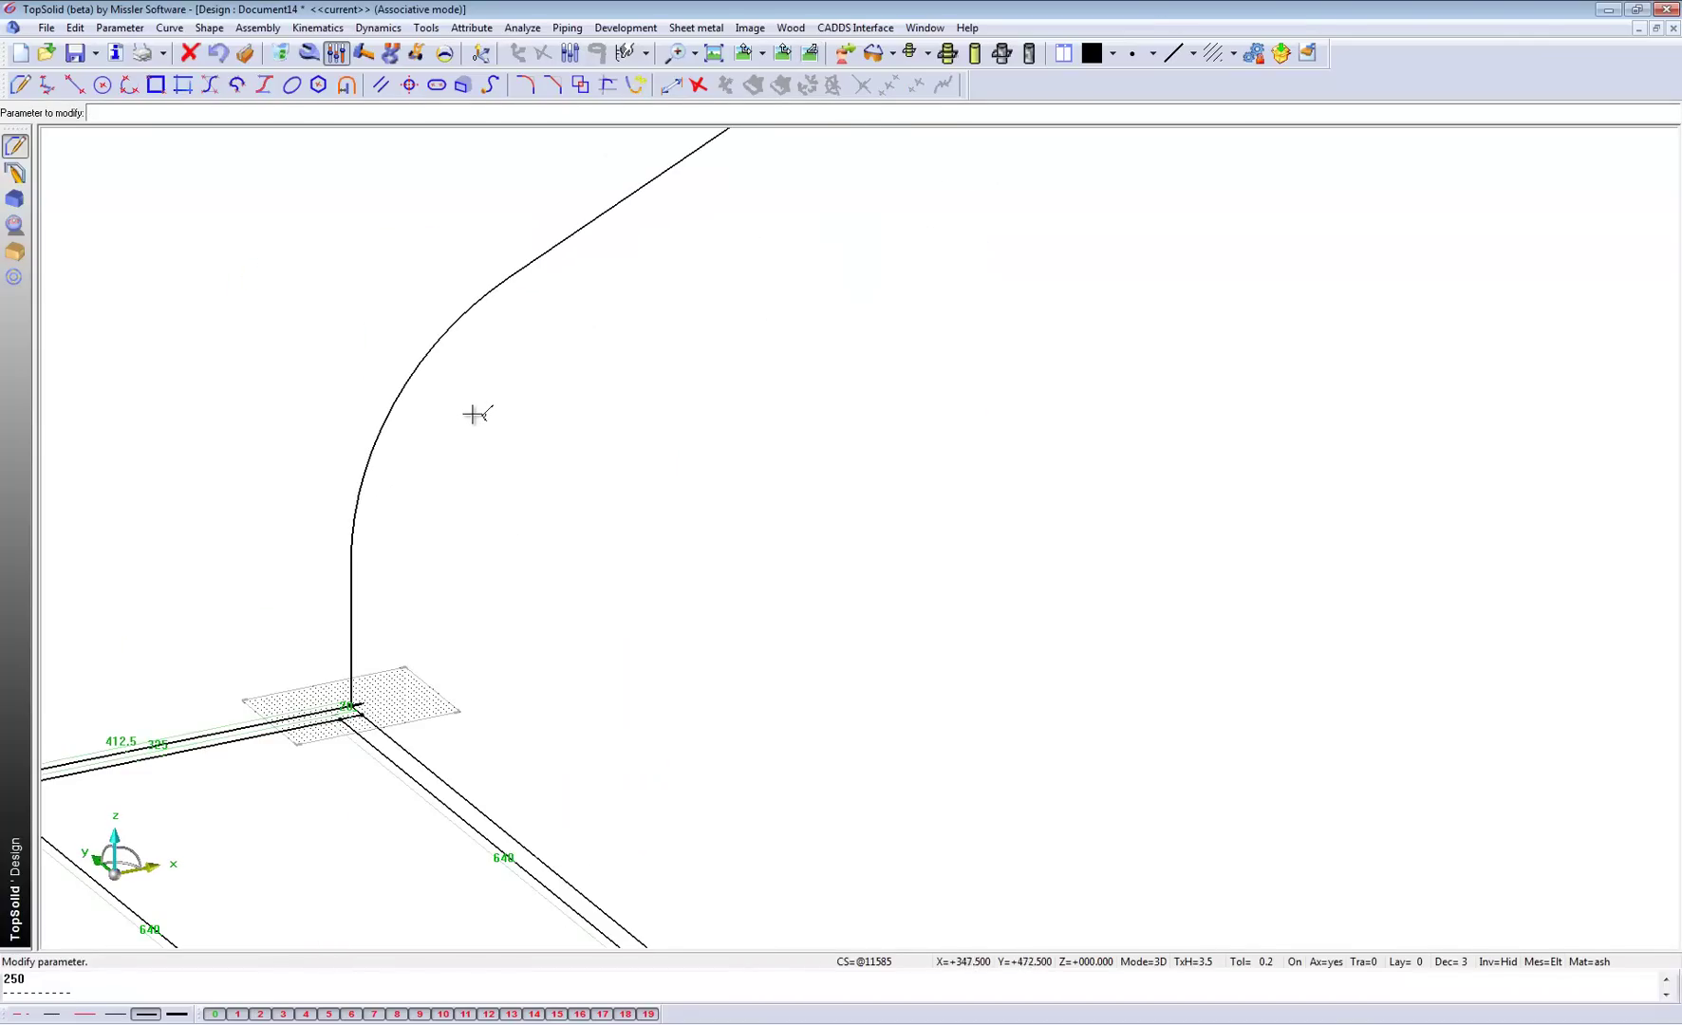
left_click(426, 28)
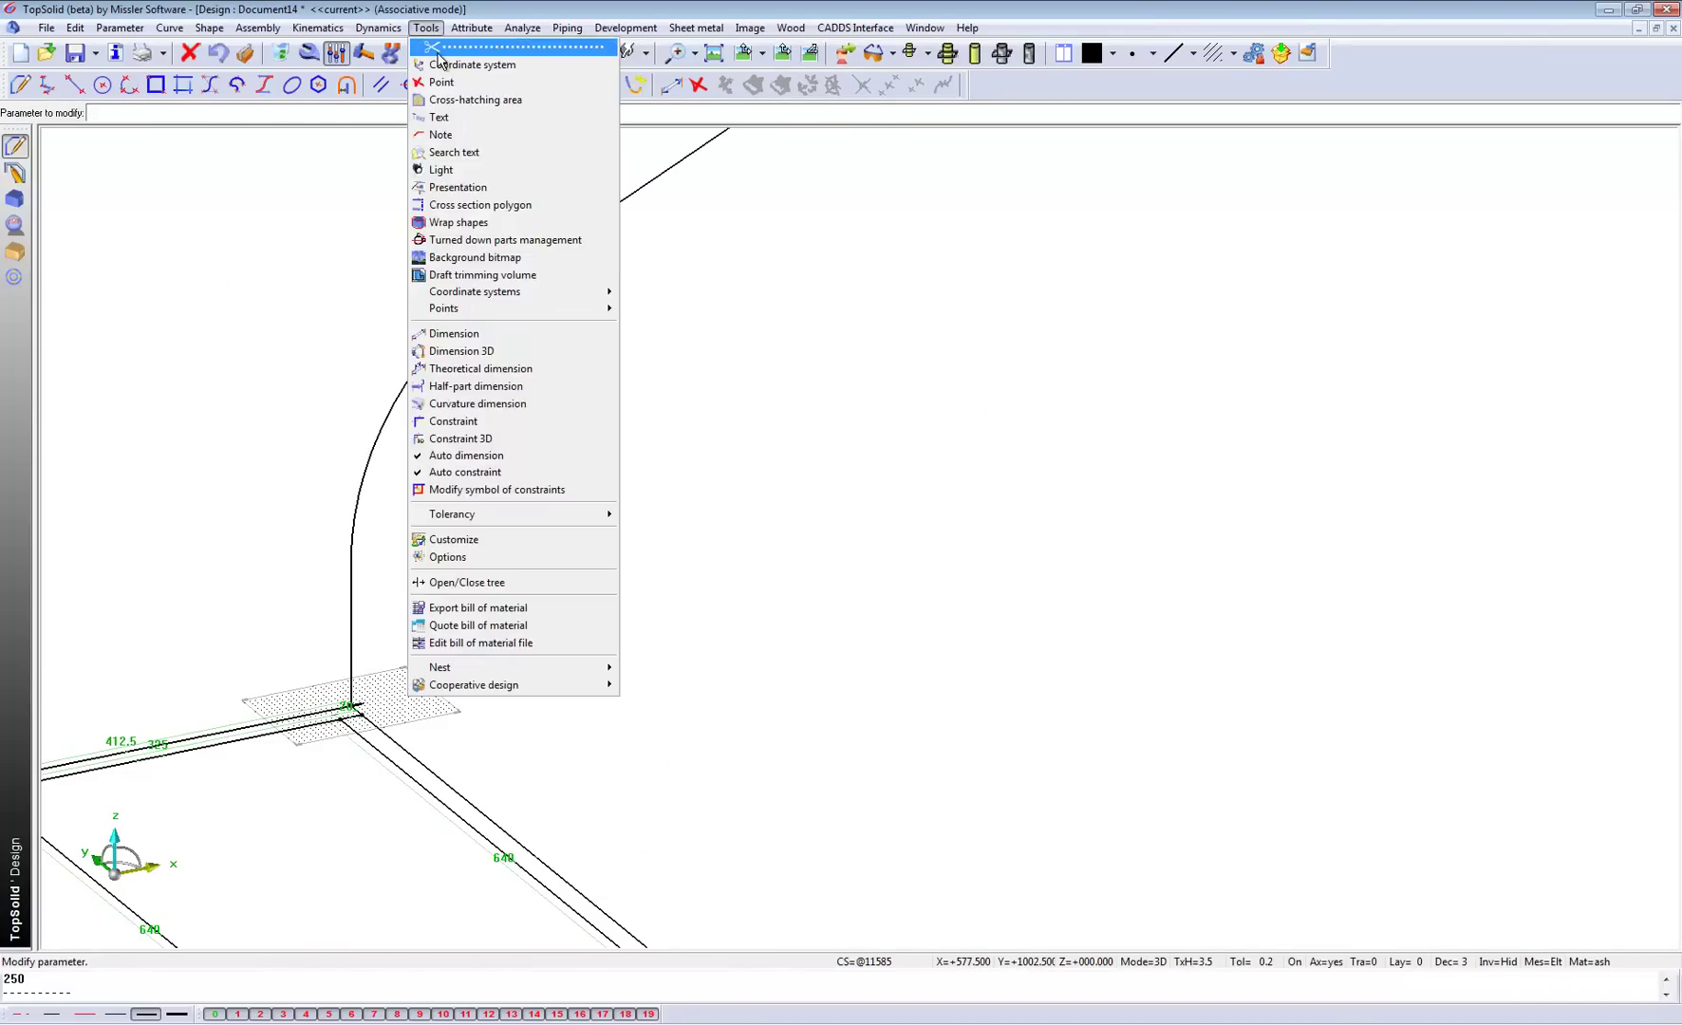
left_click(442, 54)
scroll(484, 437, "up", 2)
left_click(493, 432)
left_click(83, 111)
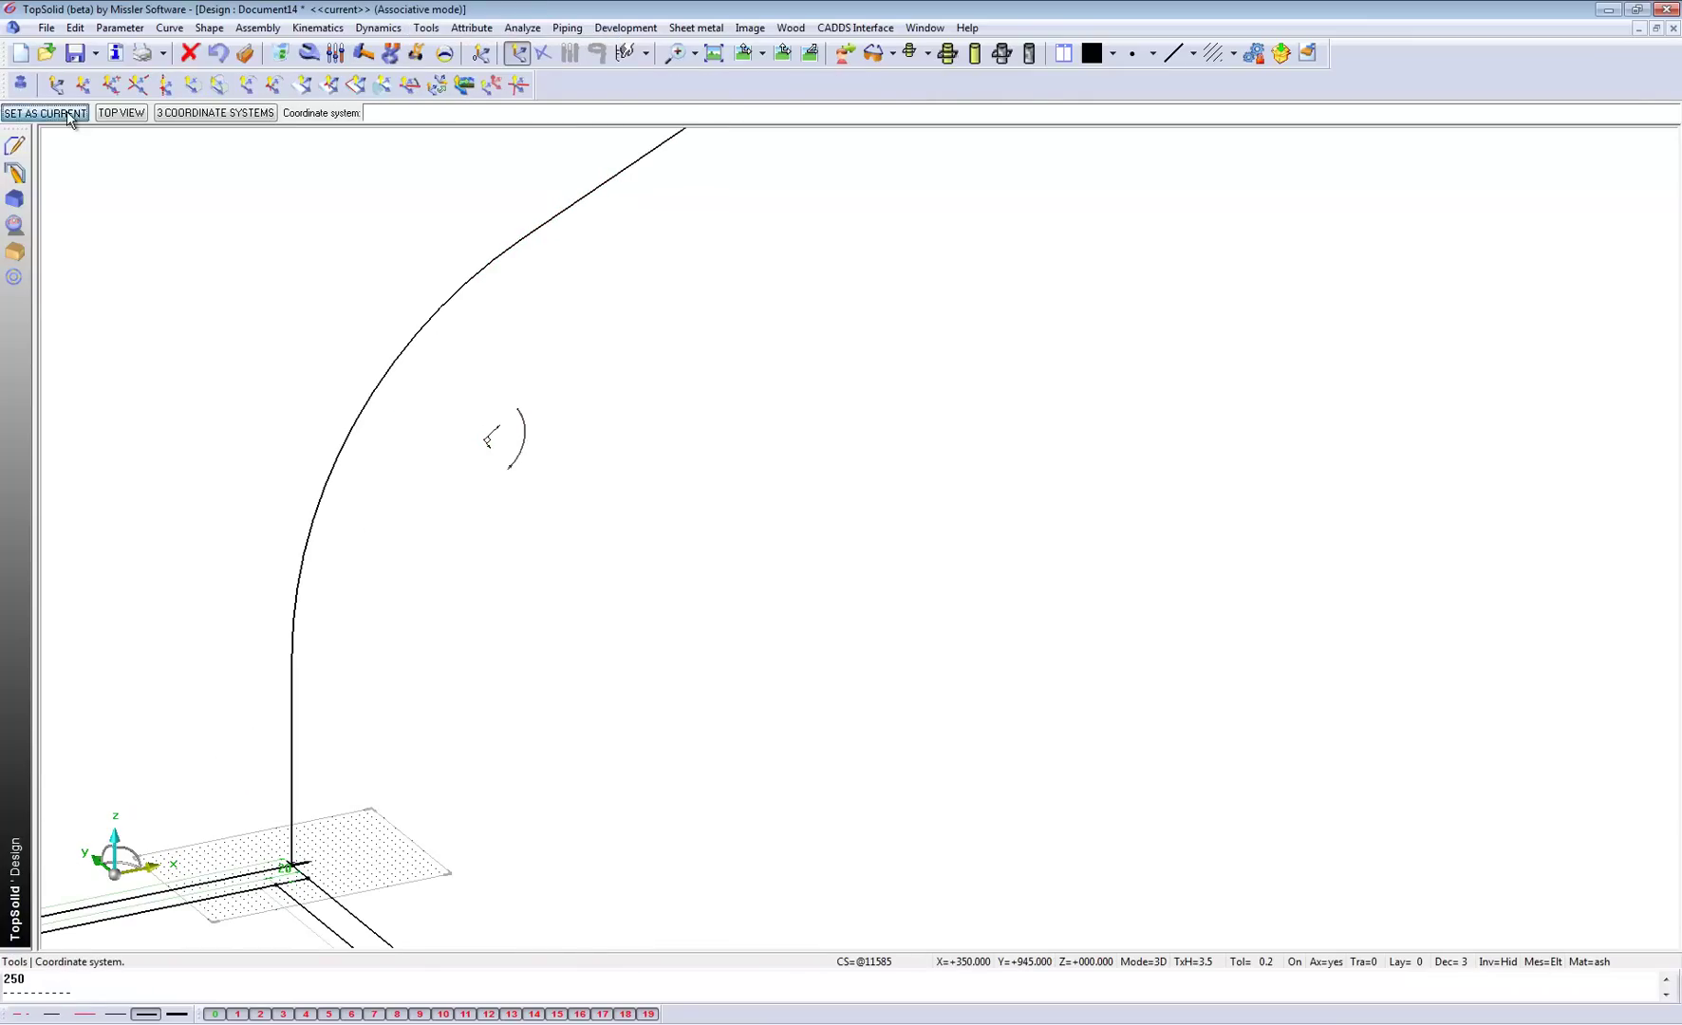
left_click(810, 53)
middle_click_drag(444, 383, 437, 343)
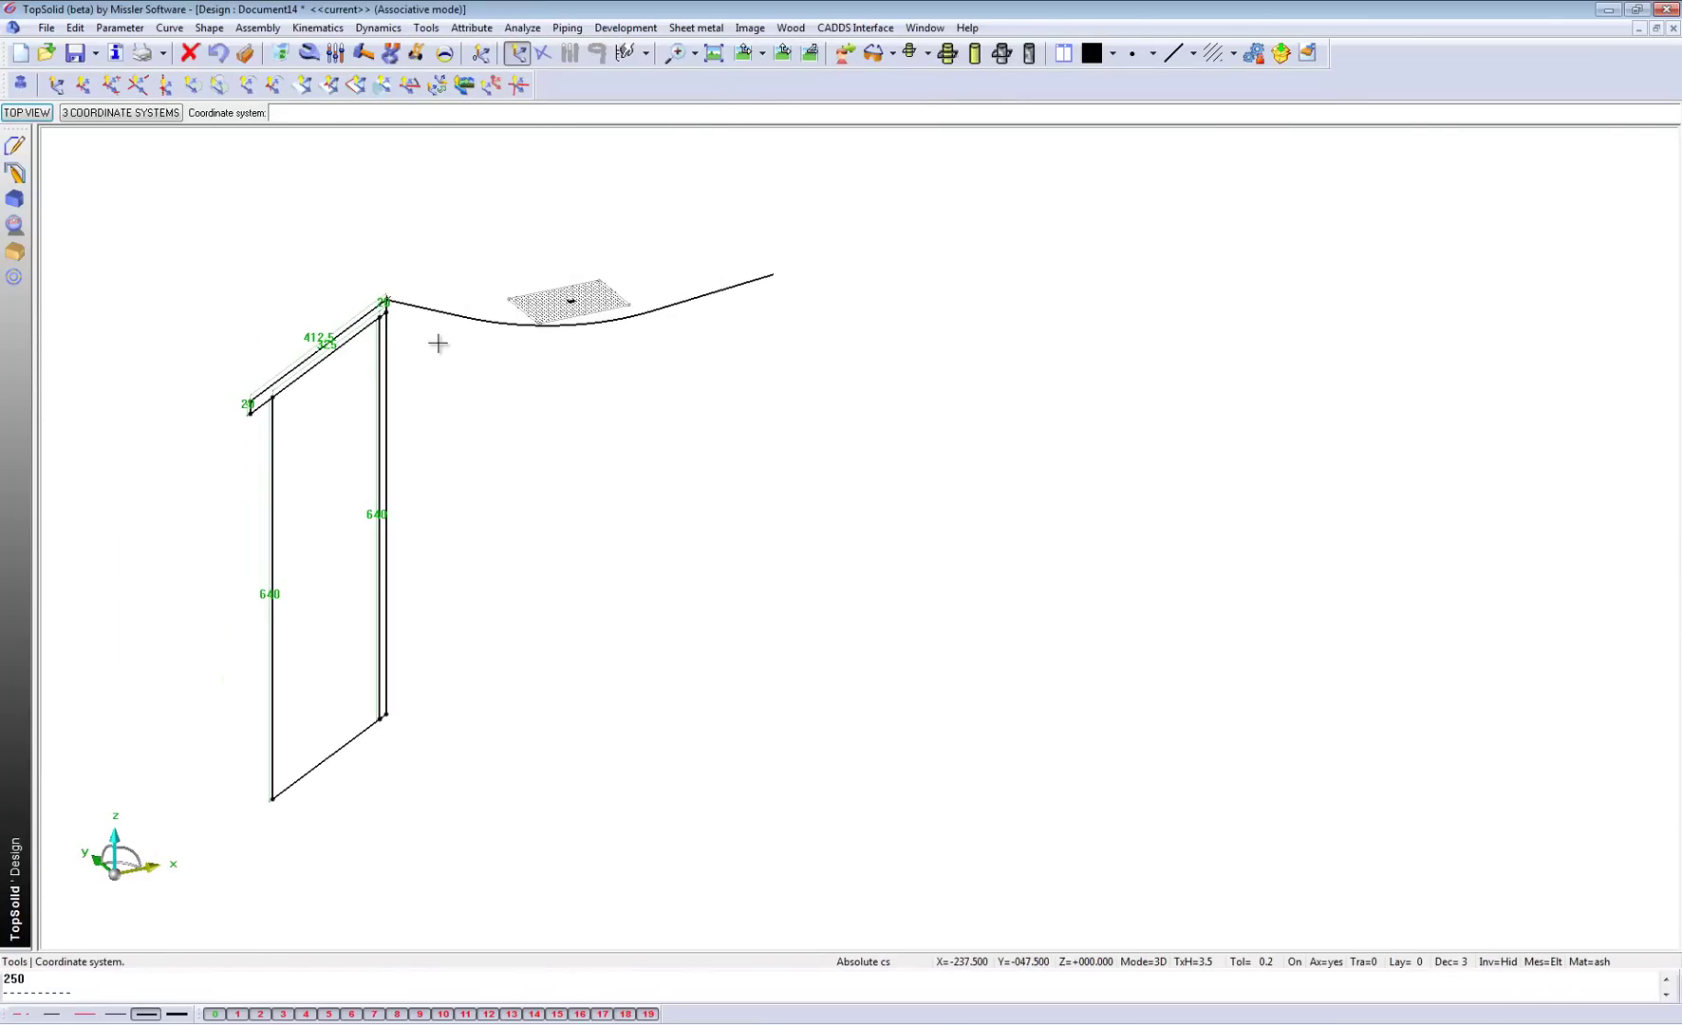
Step: Sweep the top rectangle along the long curve as a pipe for the counter top
left_click(15, 202)
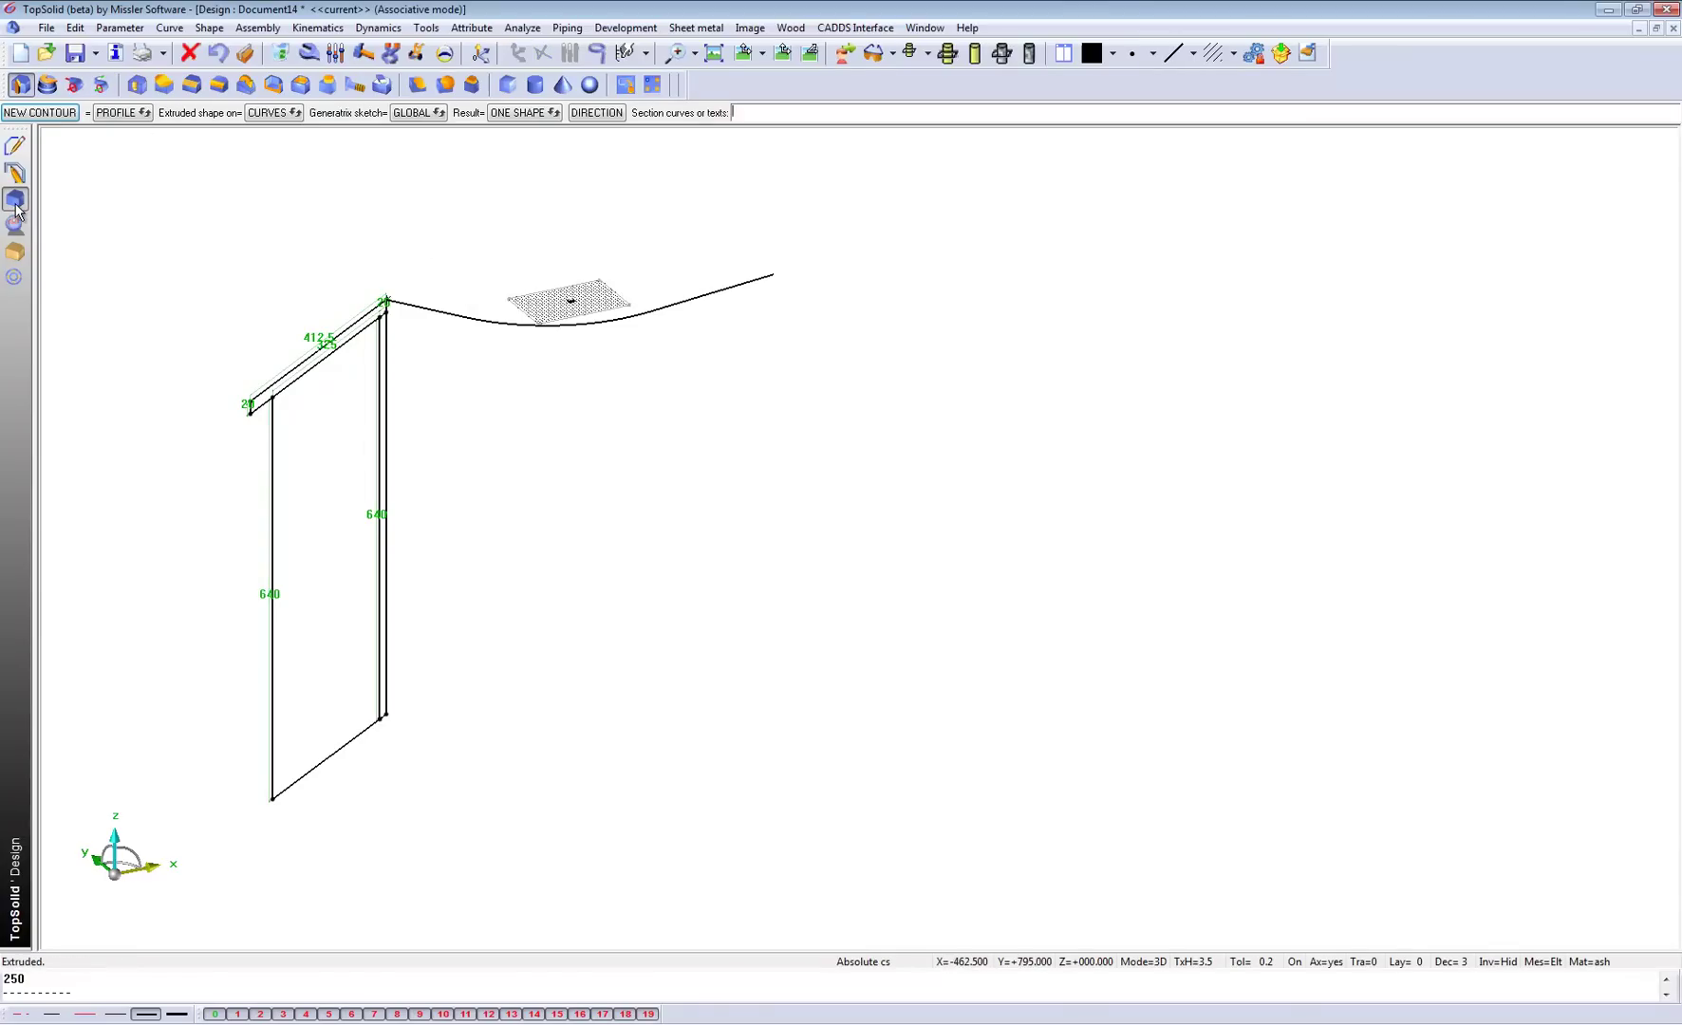
left_click(74, 85)
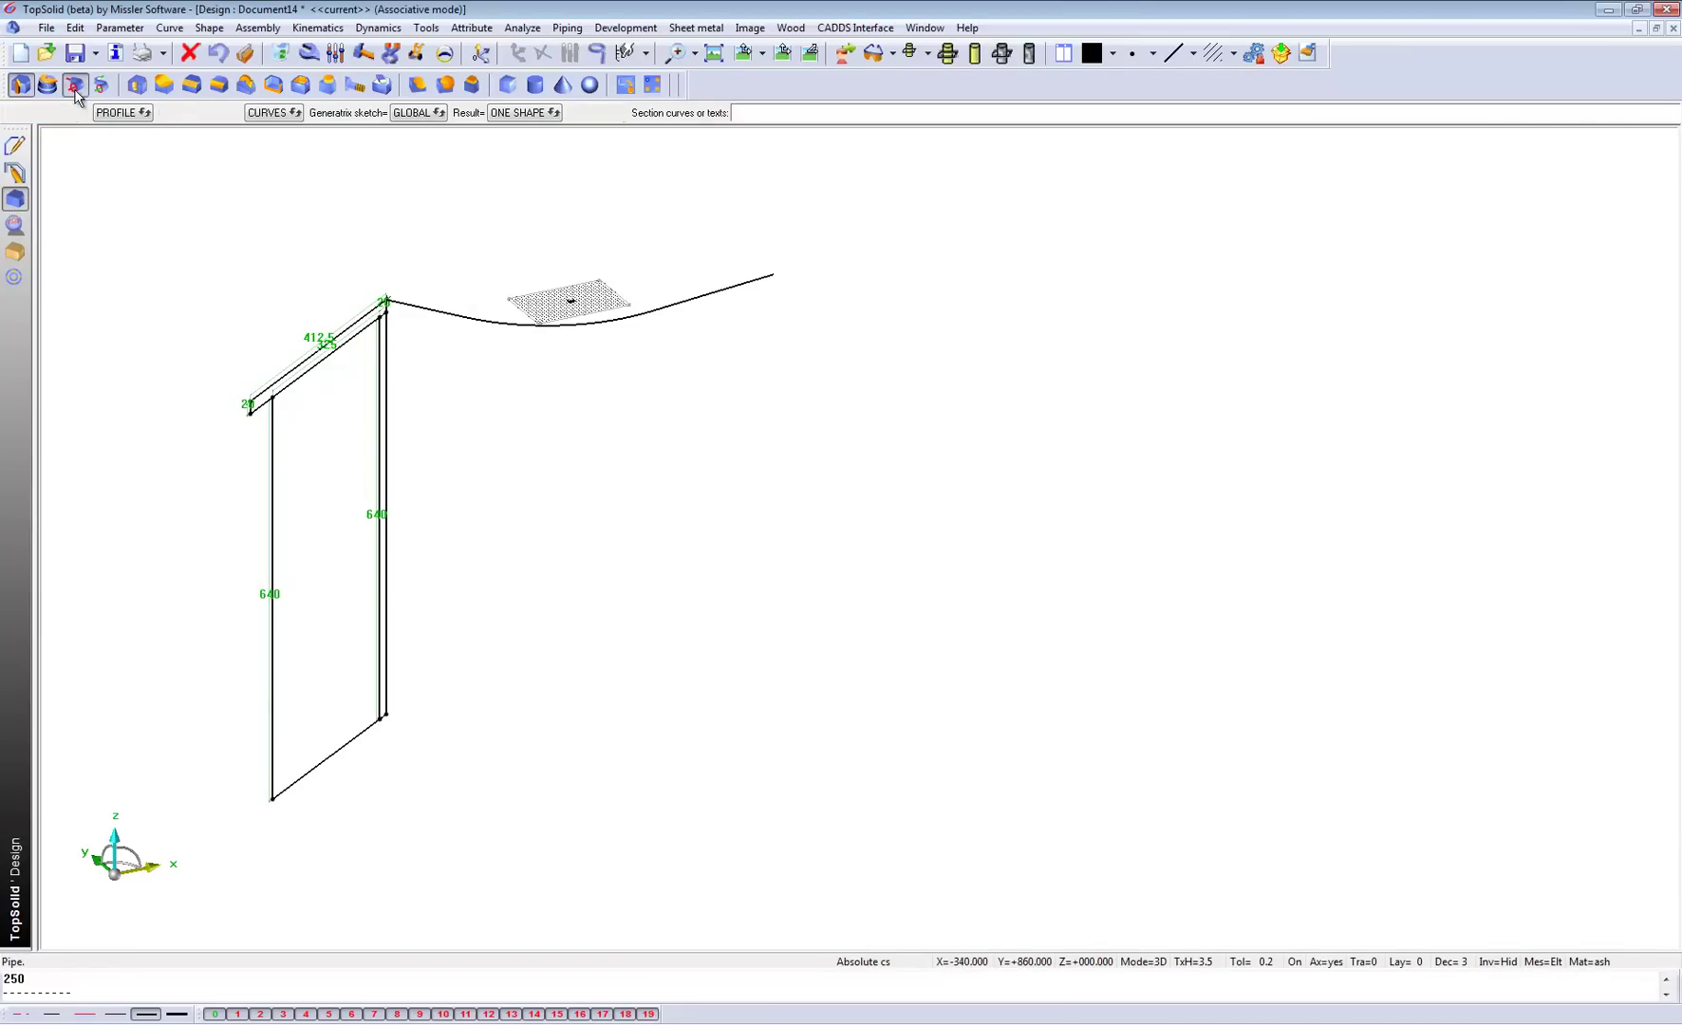
left_click(433, 311)
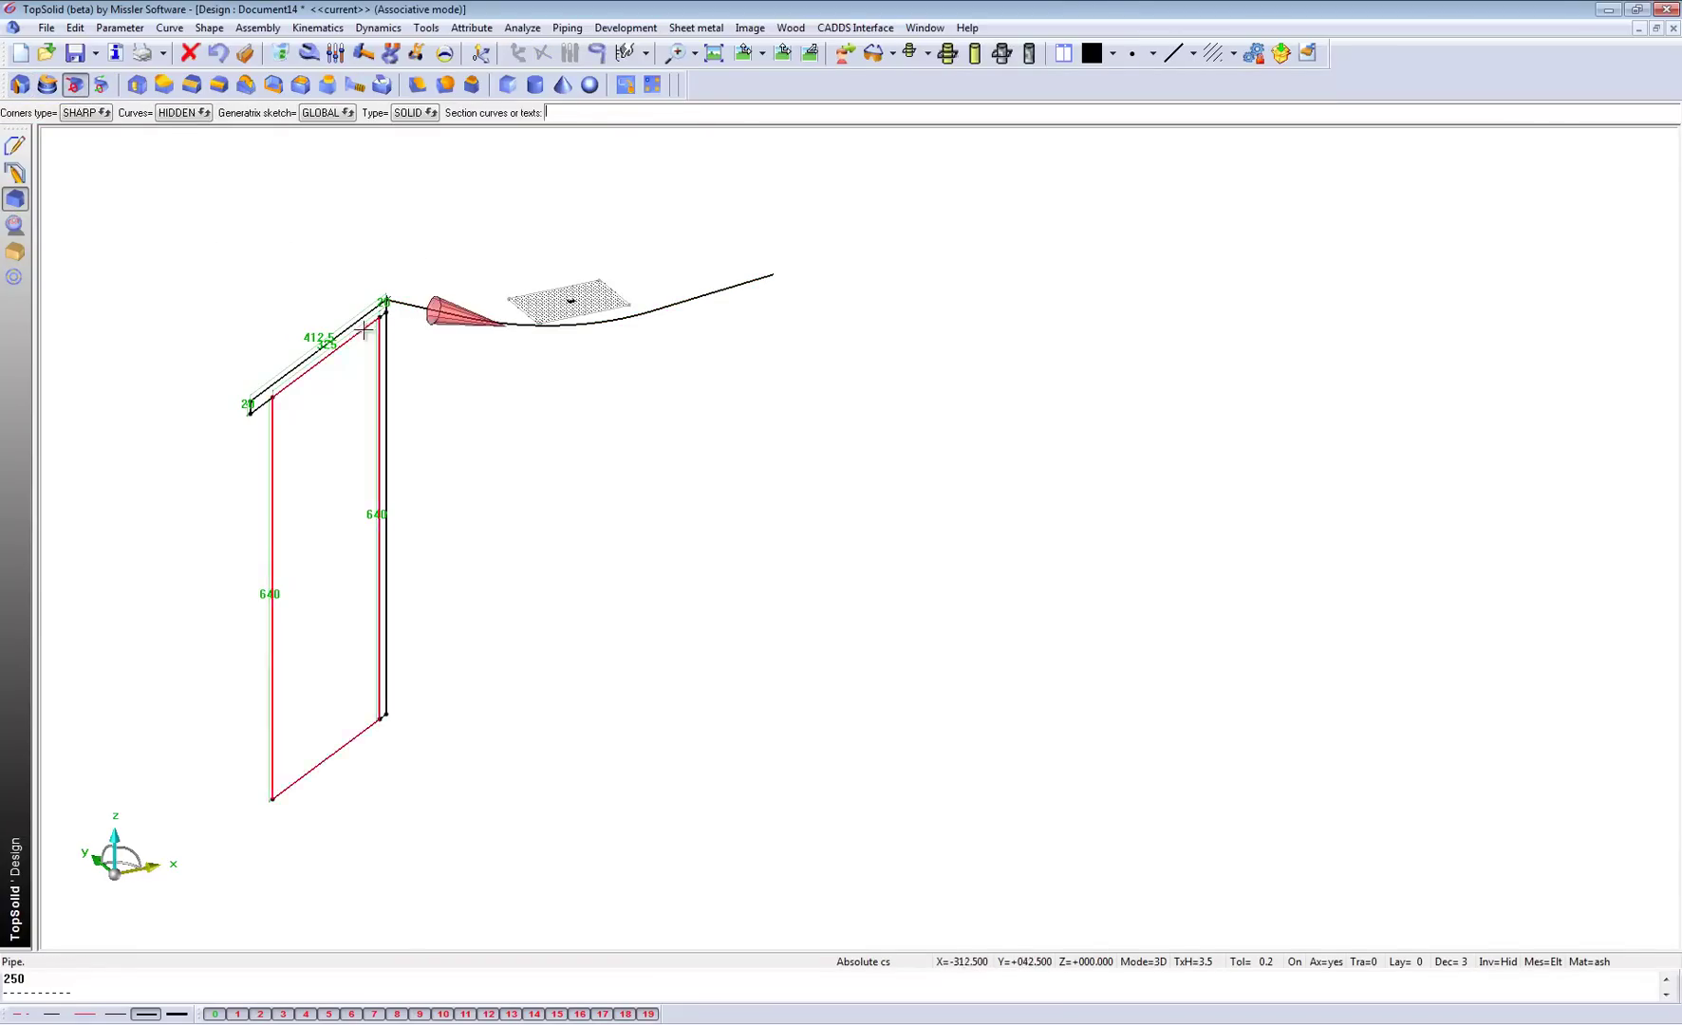
left_click(347, 328)
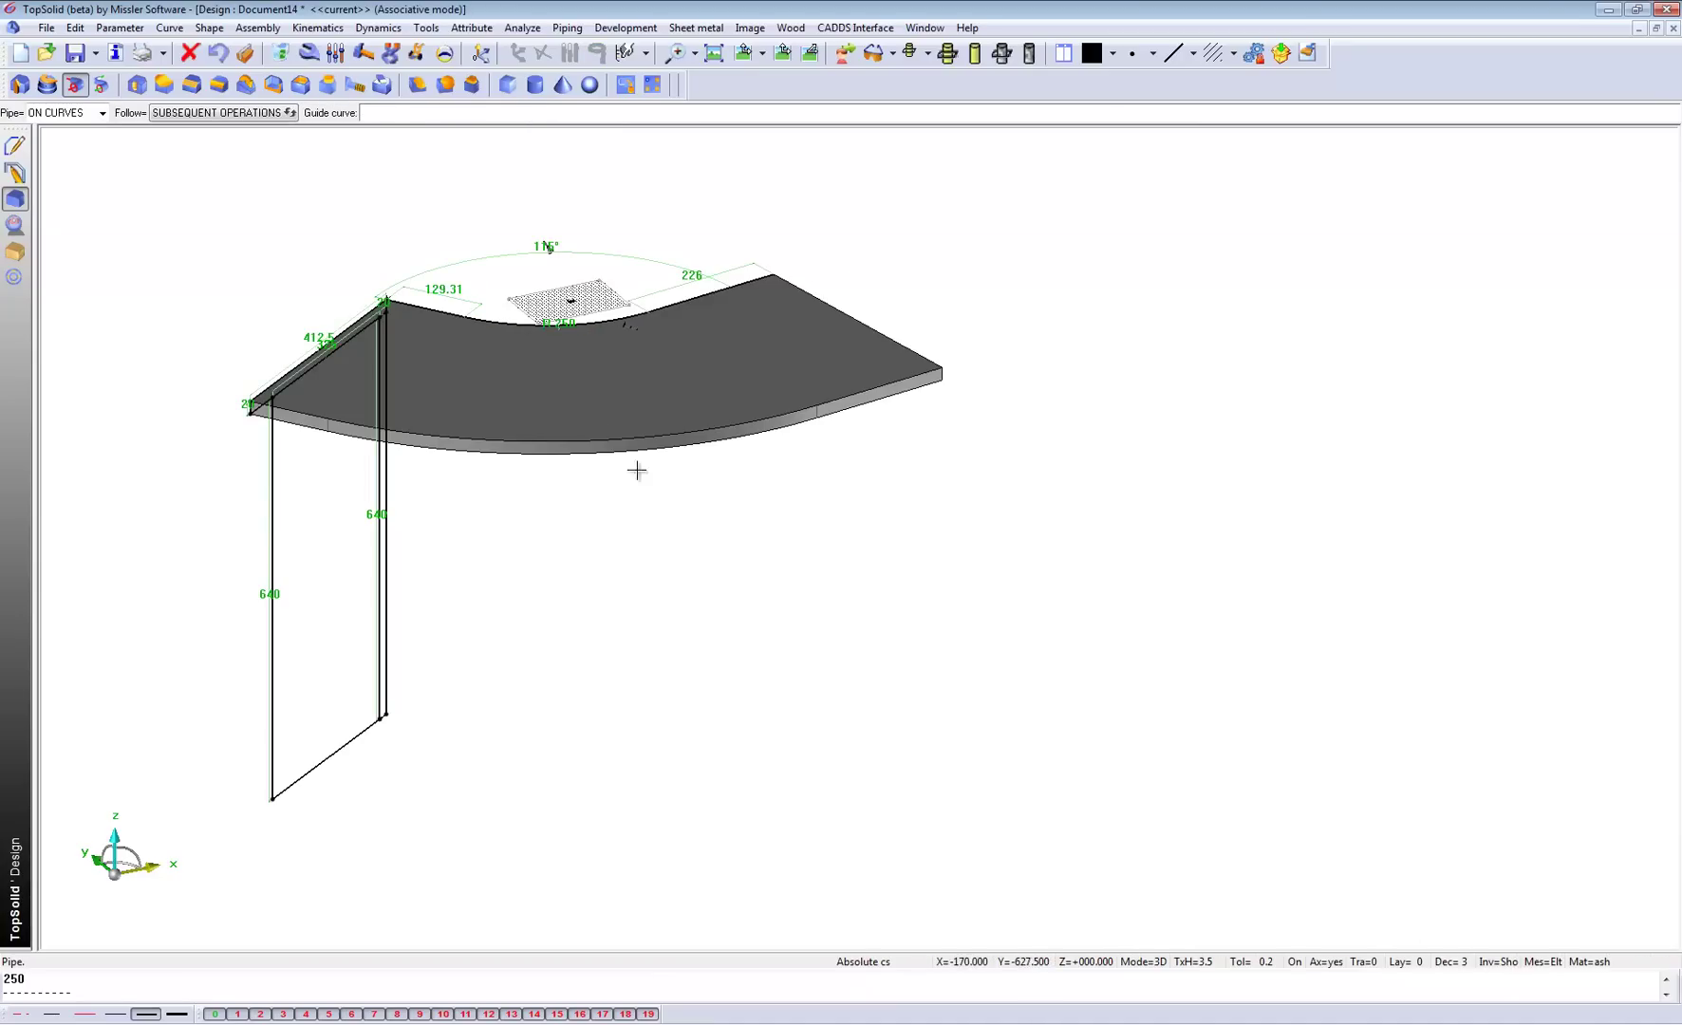
Step: Sweep the panel profiles along the inner edges, make layer 0 current, hide layer 1
left_click(442, 314)
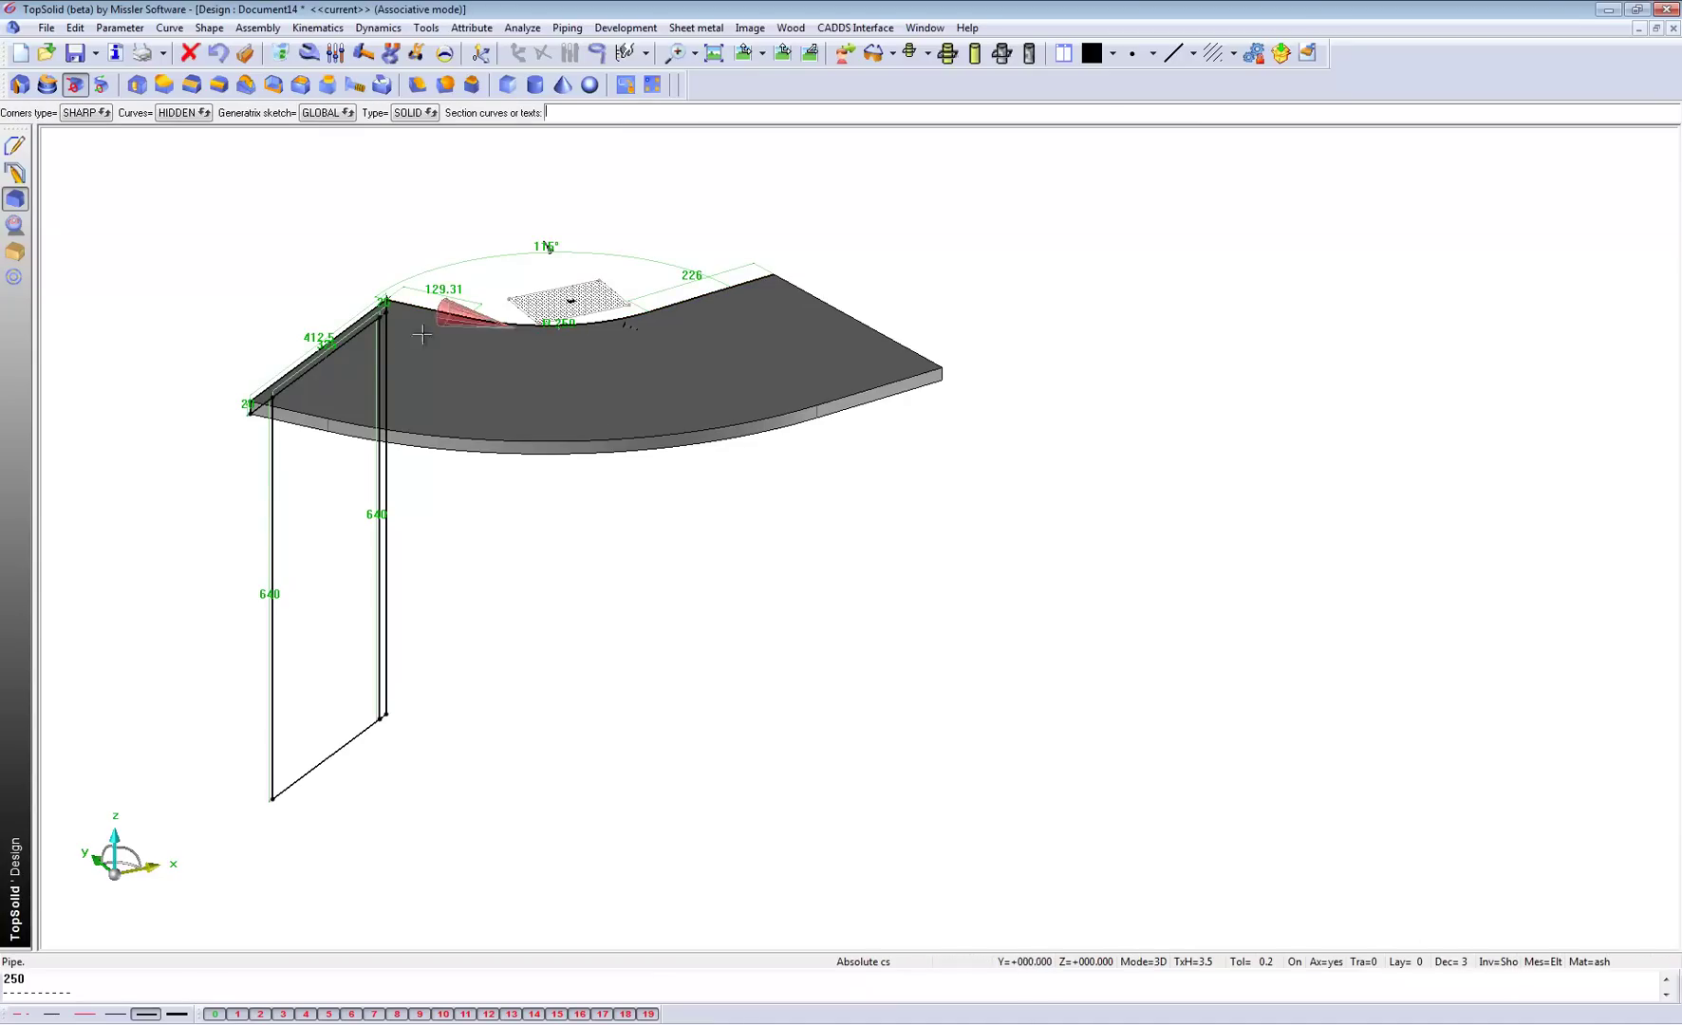
left_click(384, 365)
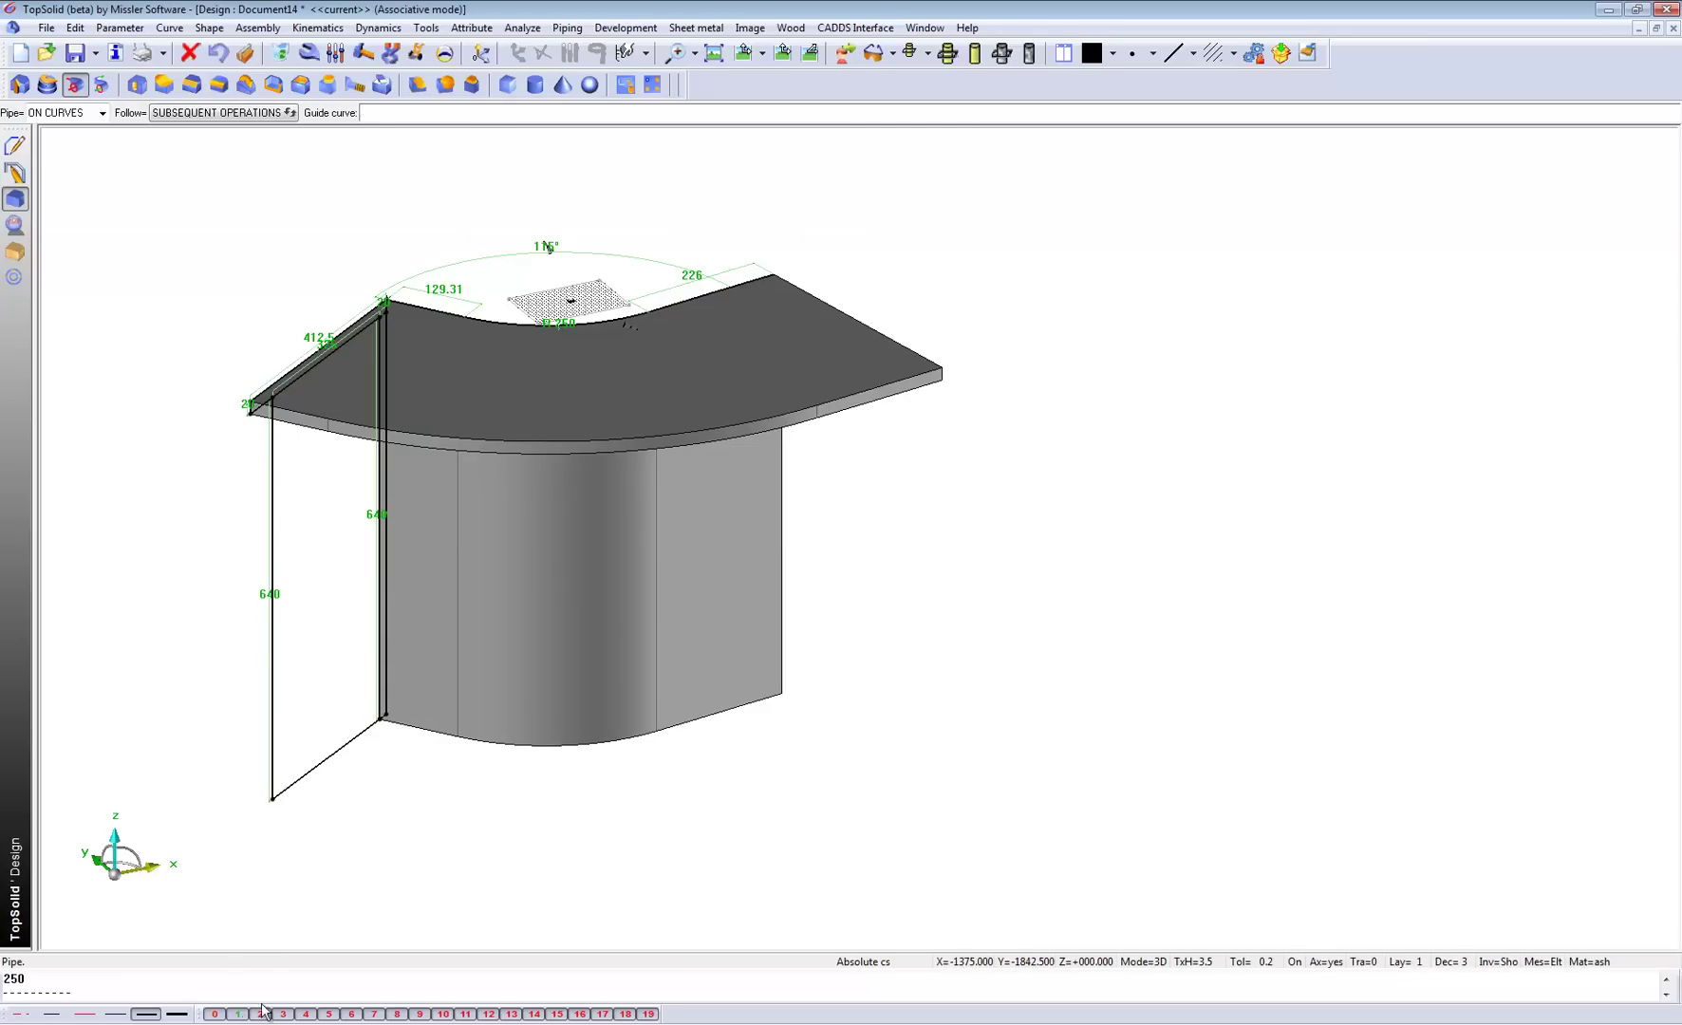
left_click(446, 311)
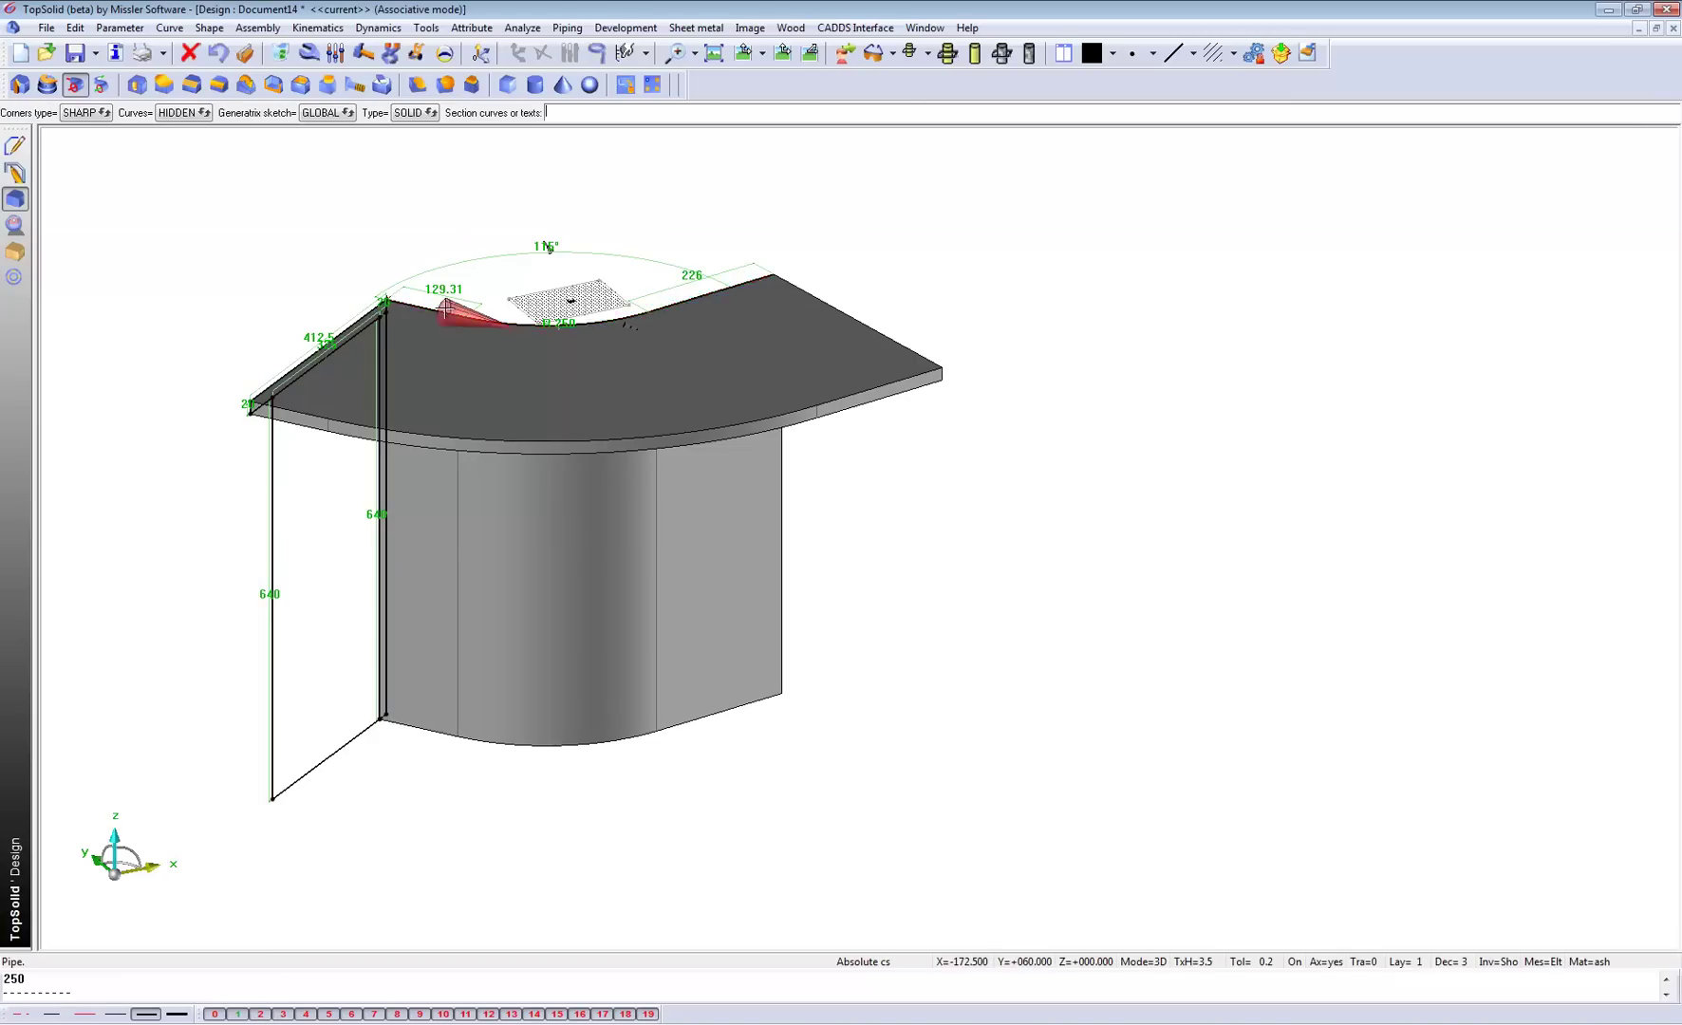
left_click(273, 521)
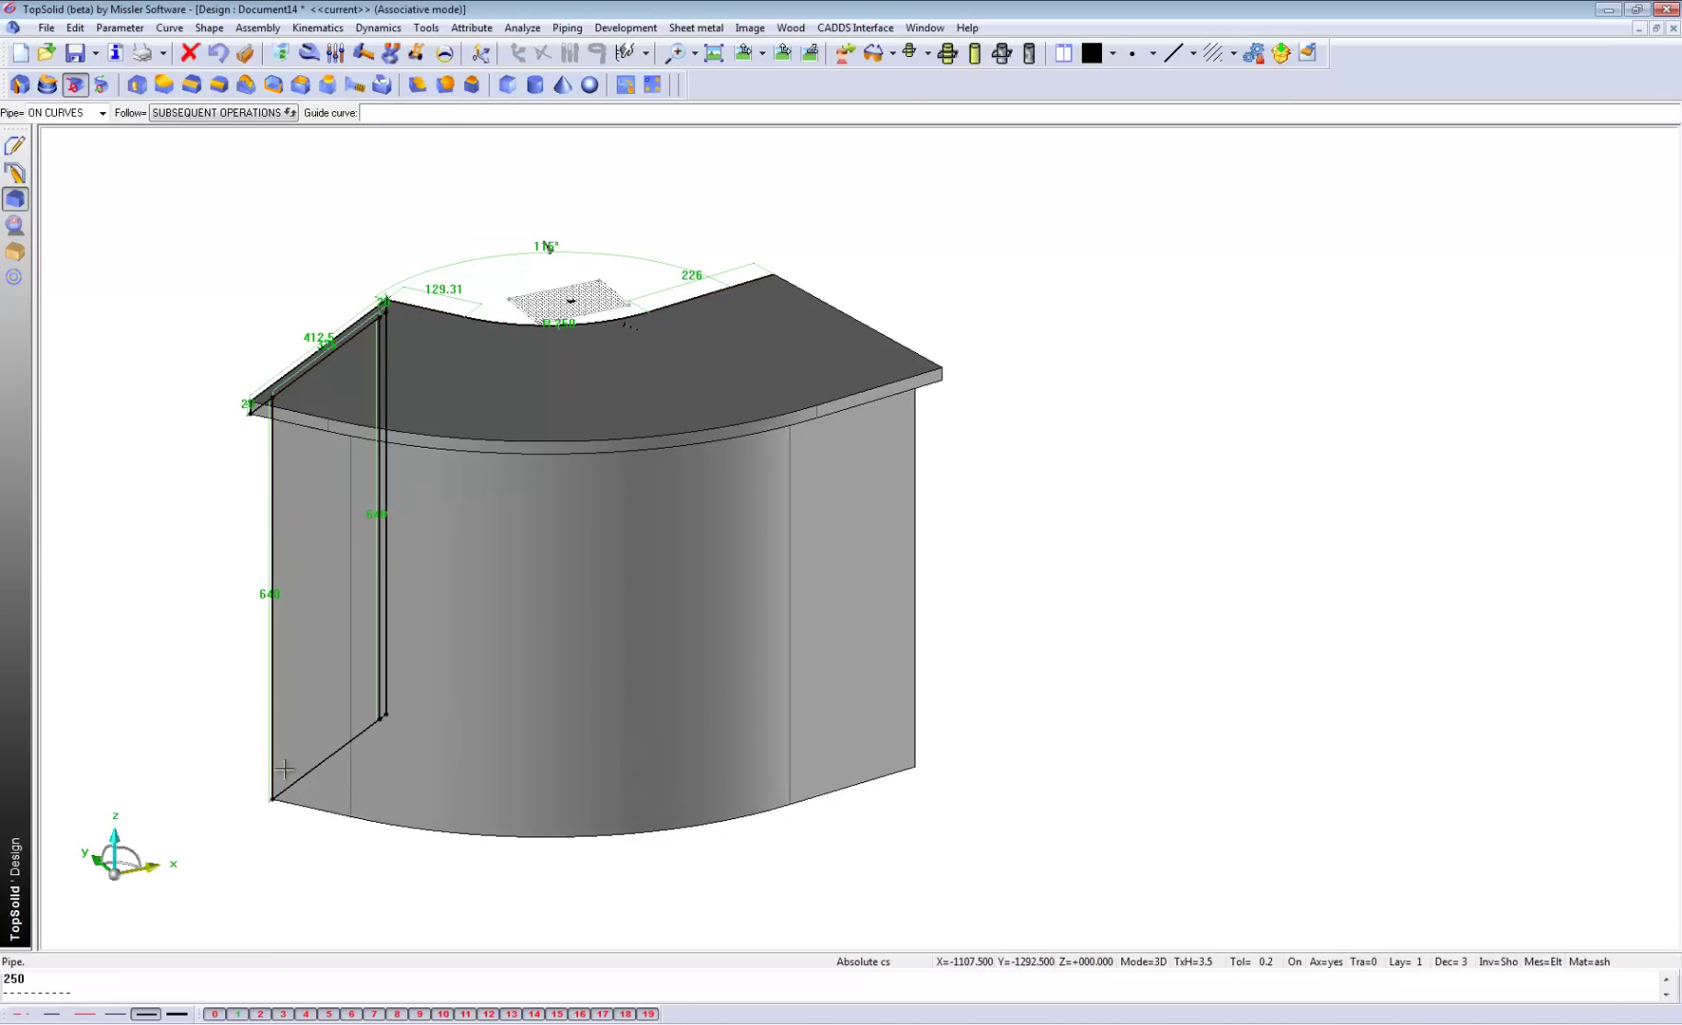
left_click(221, 1014)
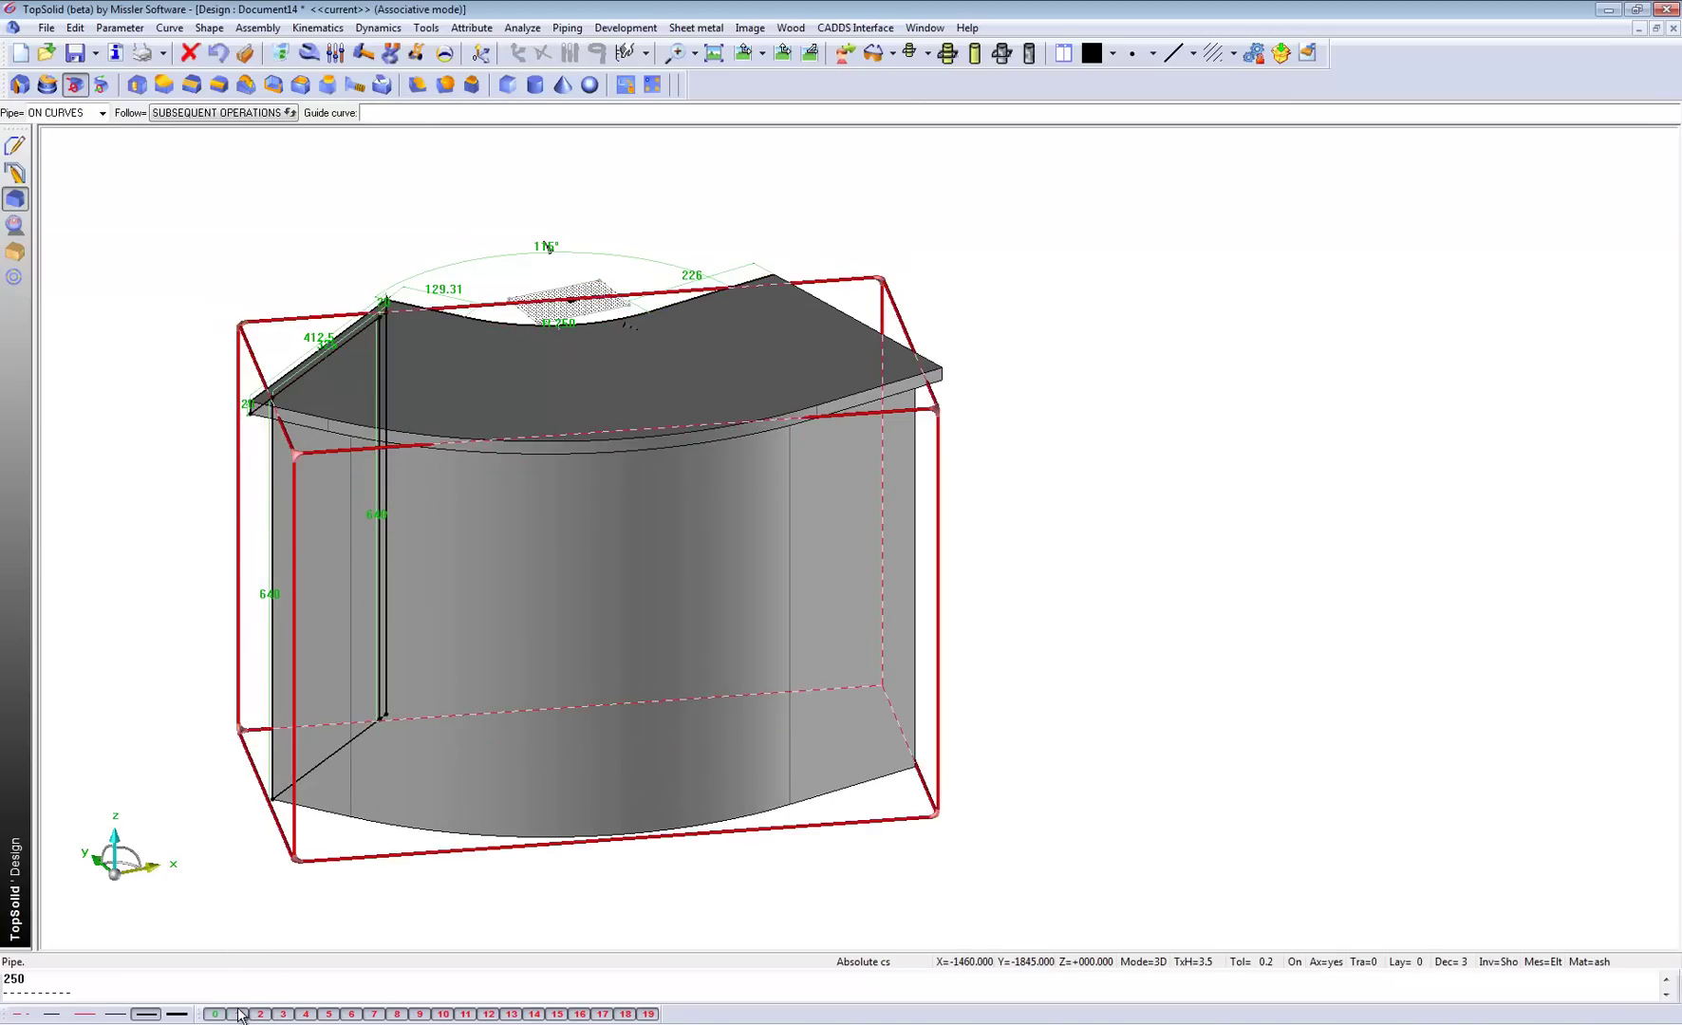
left_click(240, 1014)
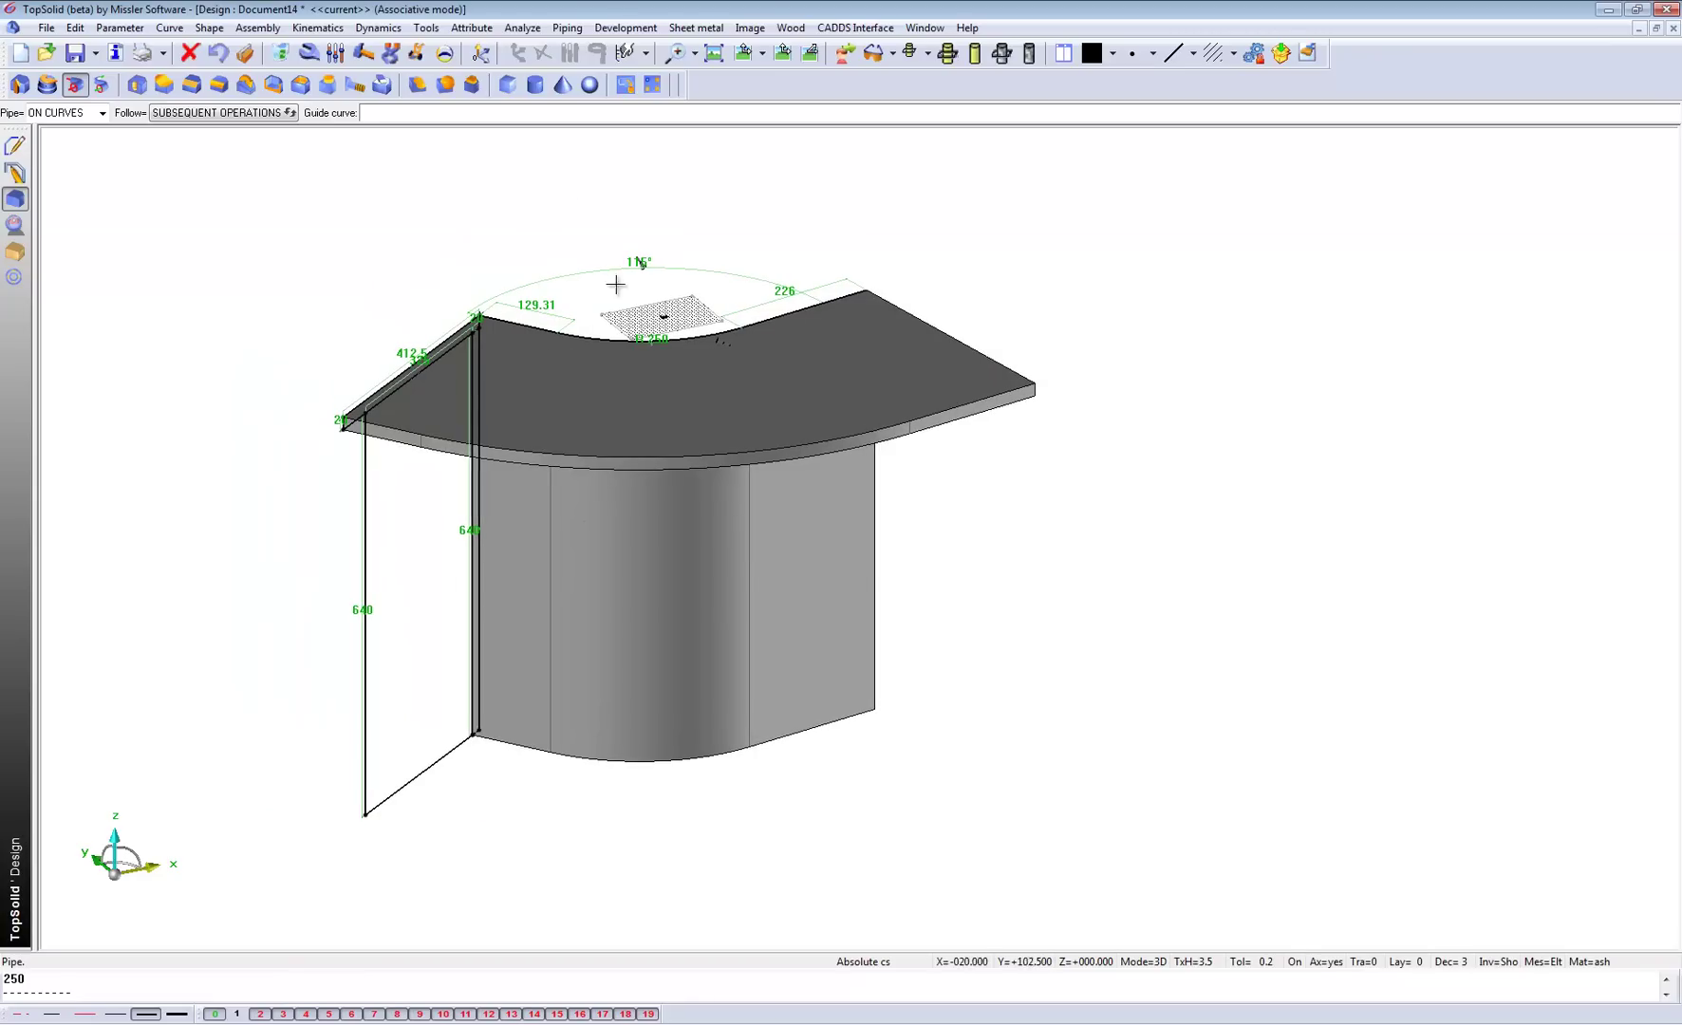
Step: Change the bend angle from 115° to 90° and the radius from 250 to 150
left_click(336, 54)
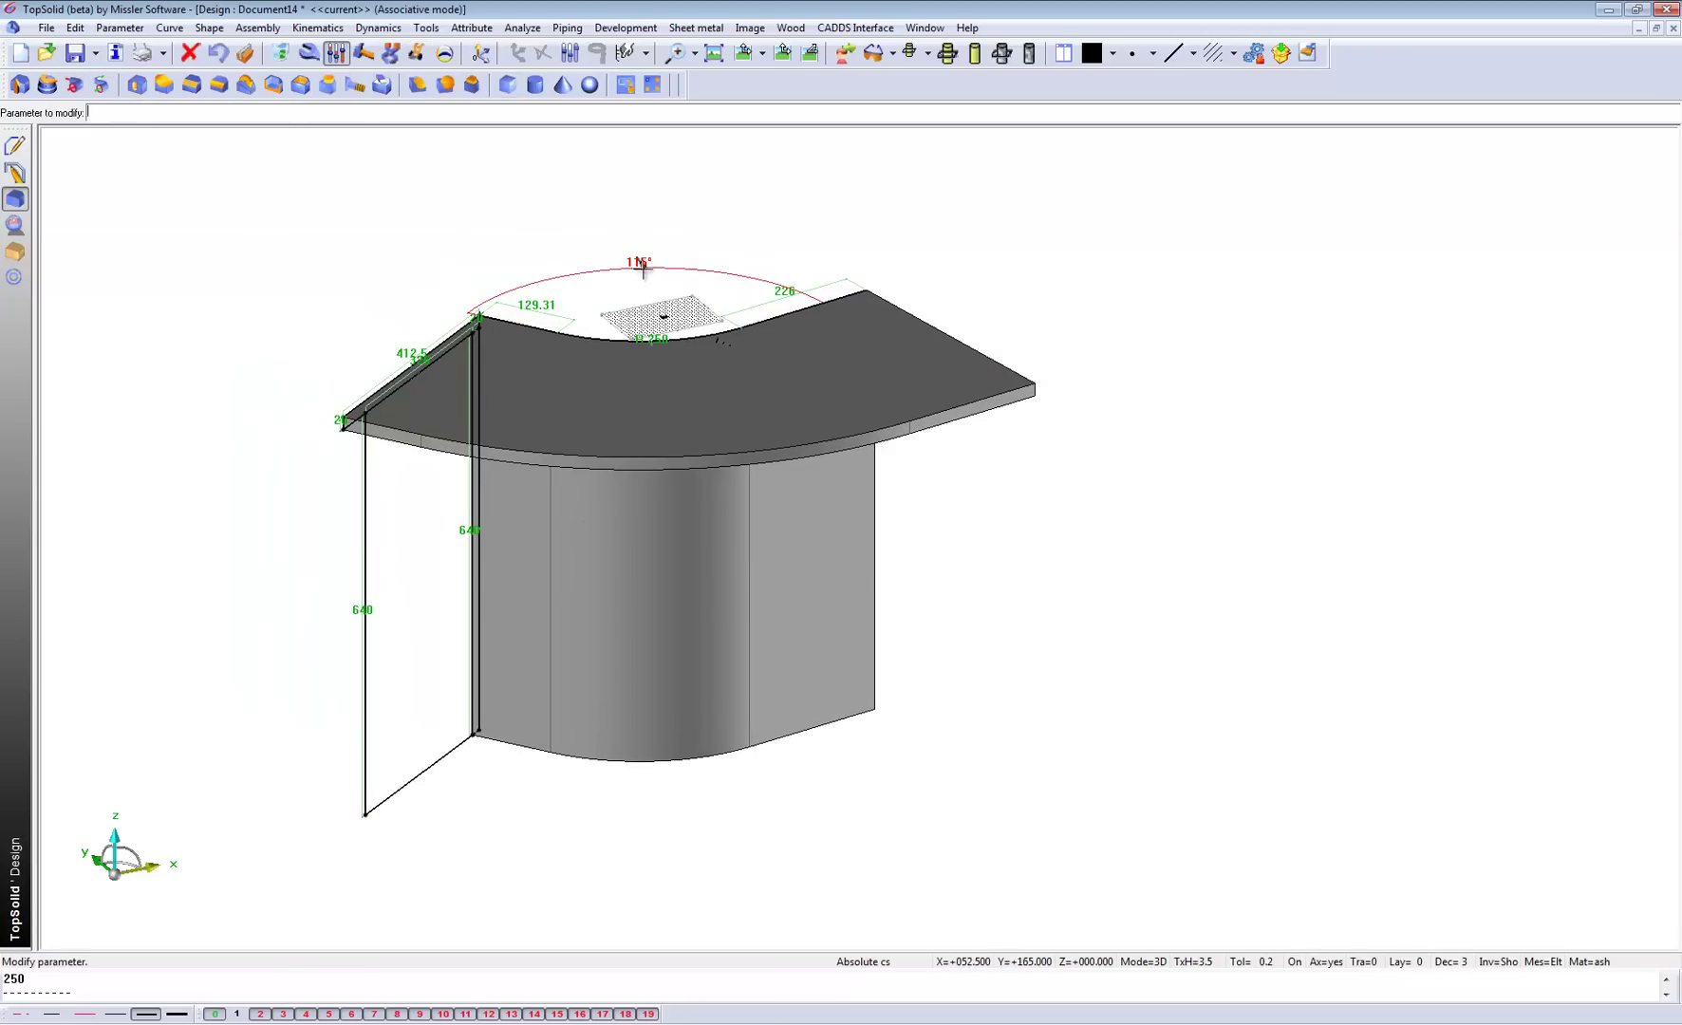
left_click(641, 263)
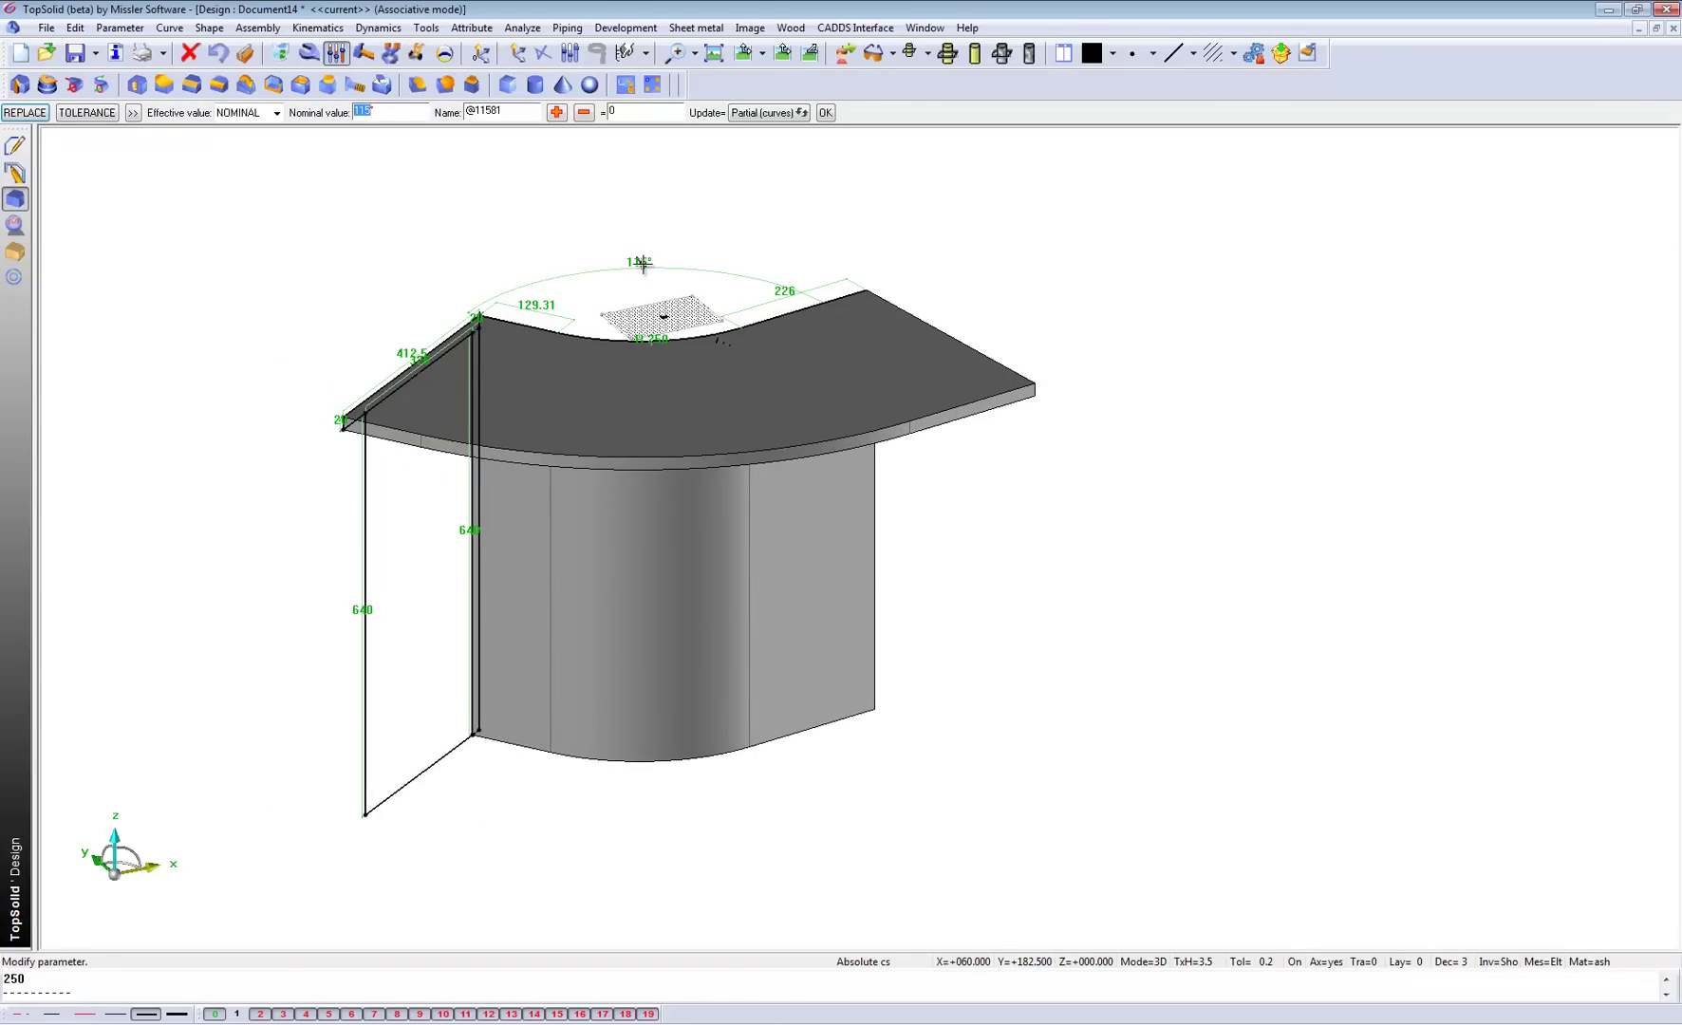
type("90")
key("Return")
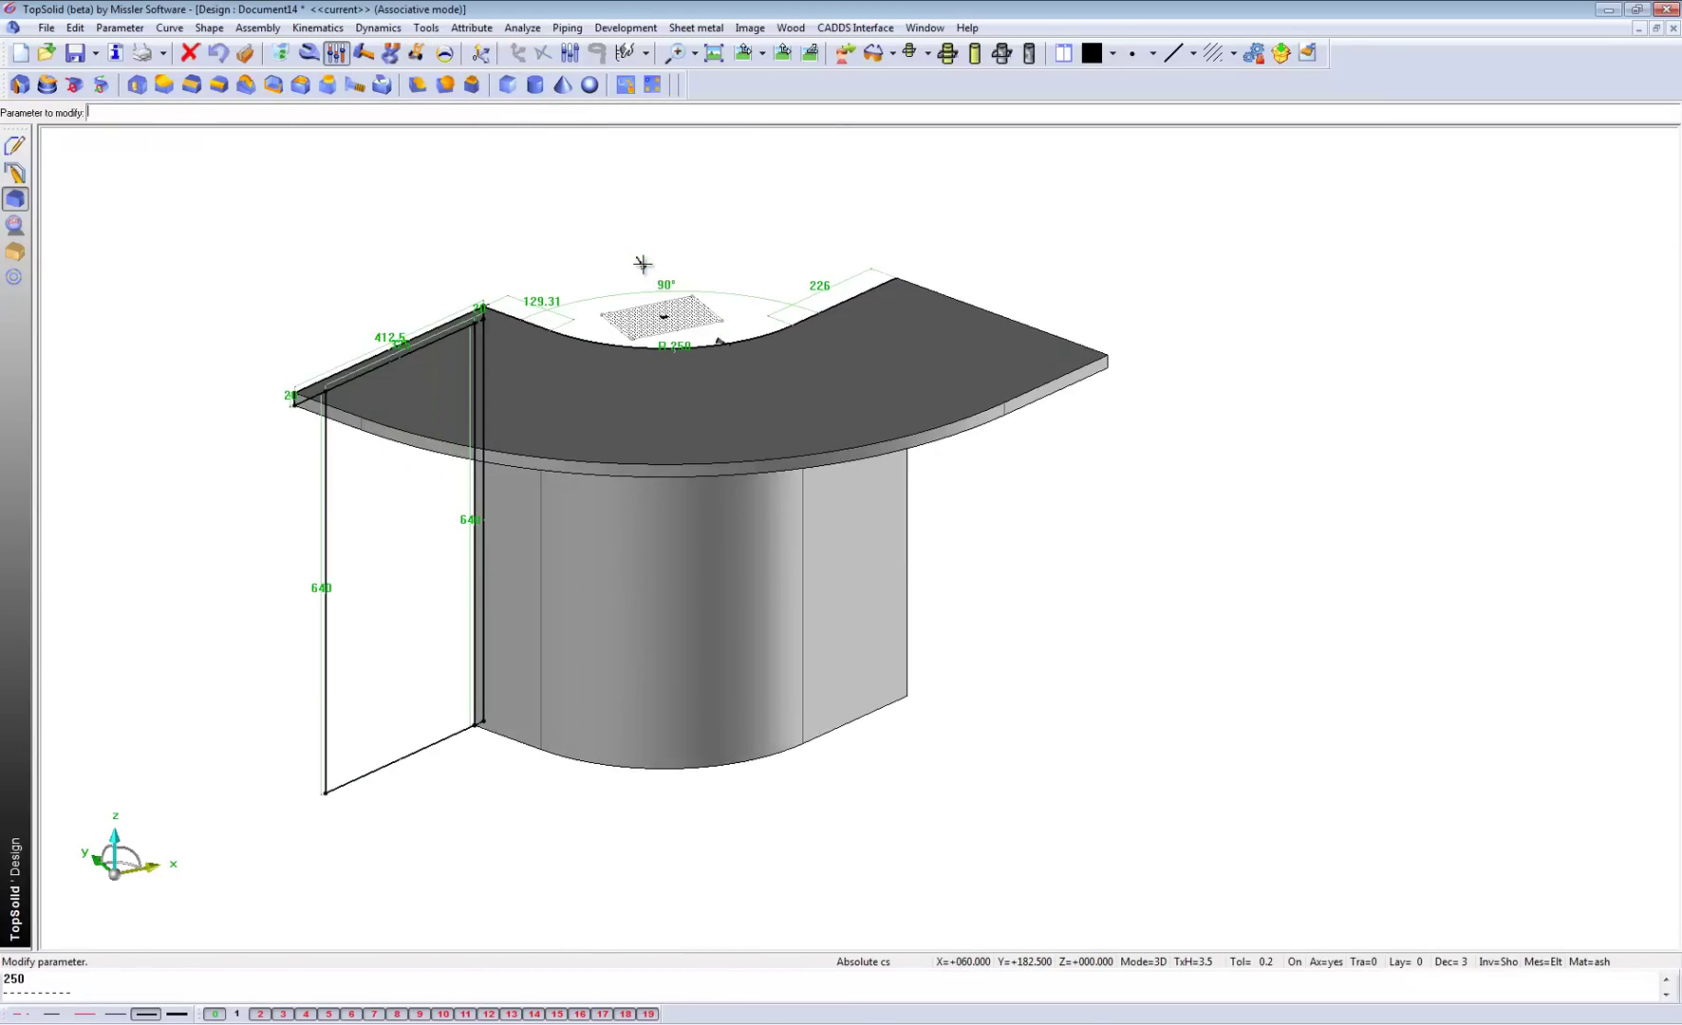
left_click(680, 345)
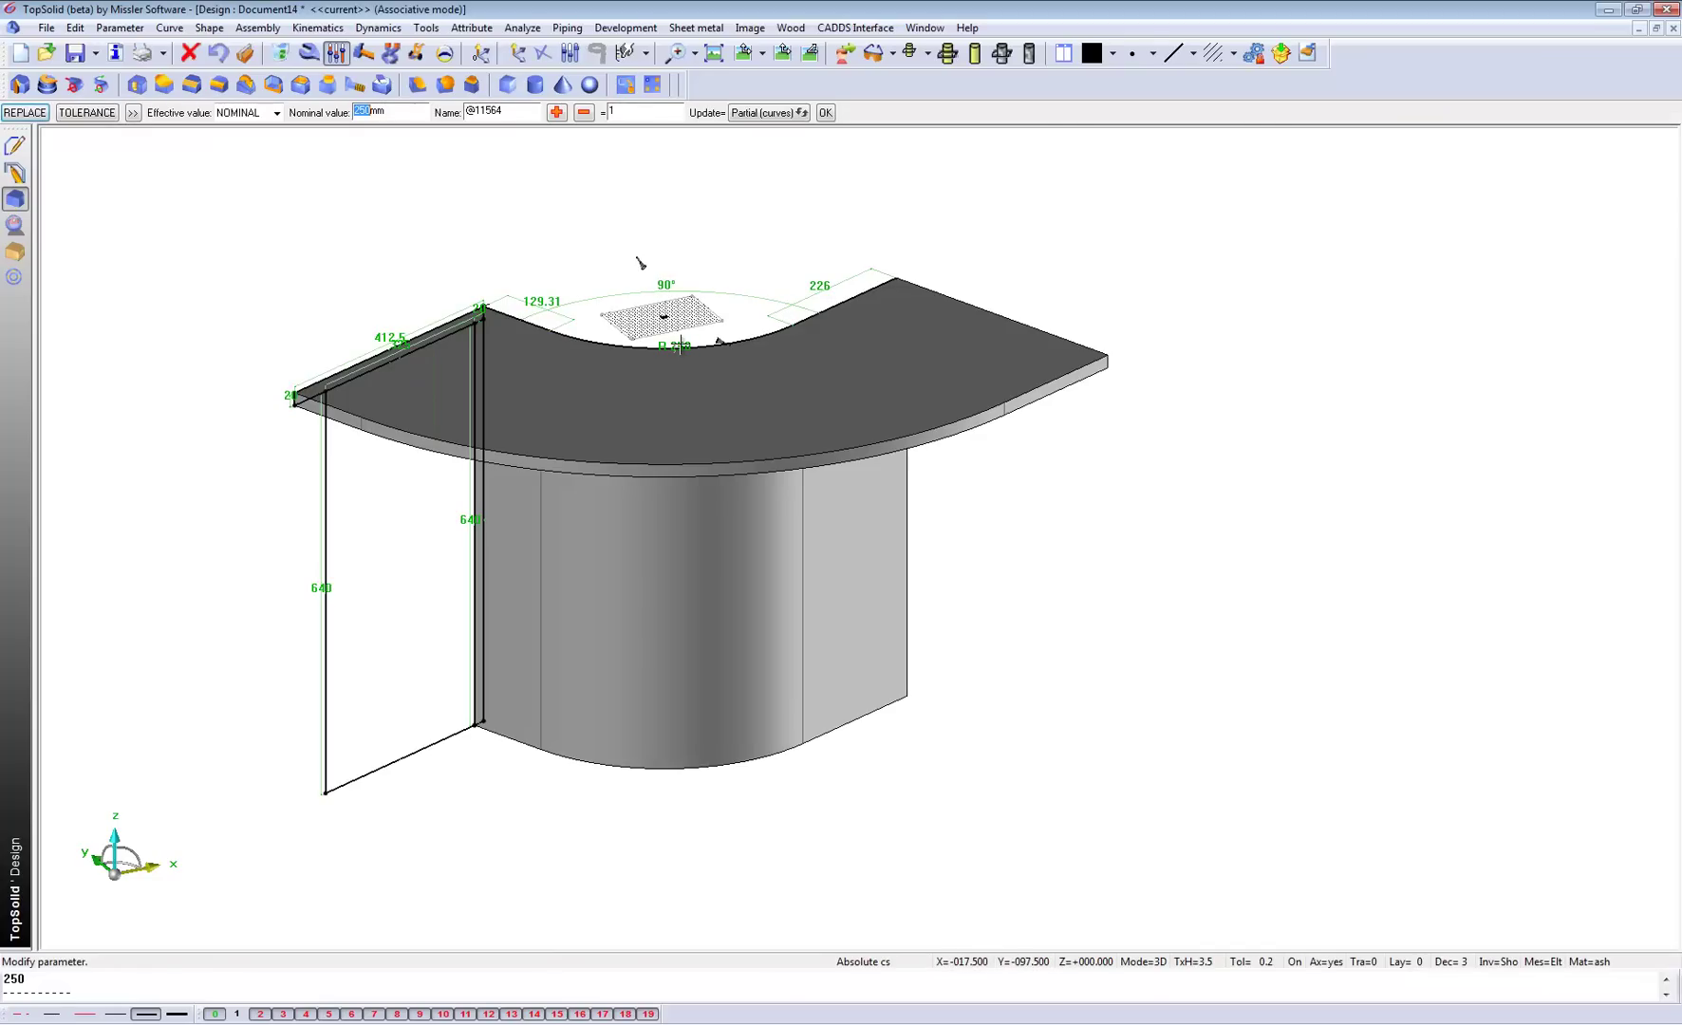
type("150")
key("Return")
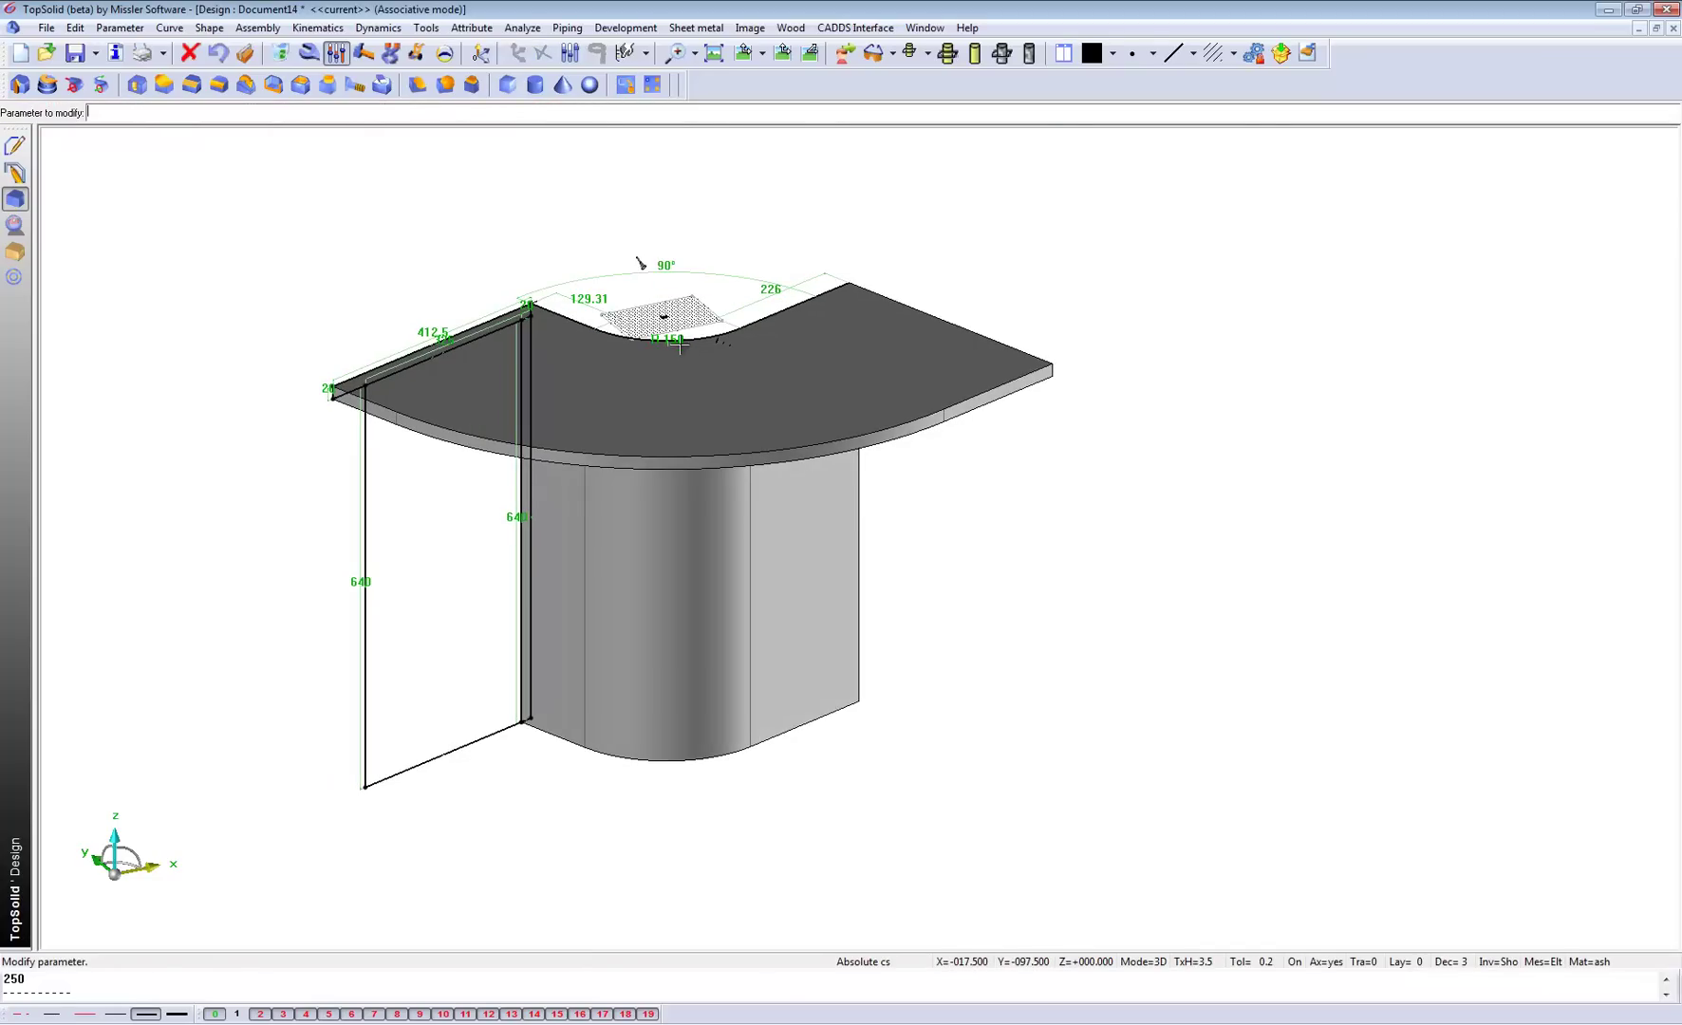
Step: Set the straight runs to 350 and 450 and rebuild the counter
left_click(774, 291)
type("350mm")
key("Return")
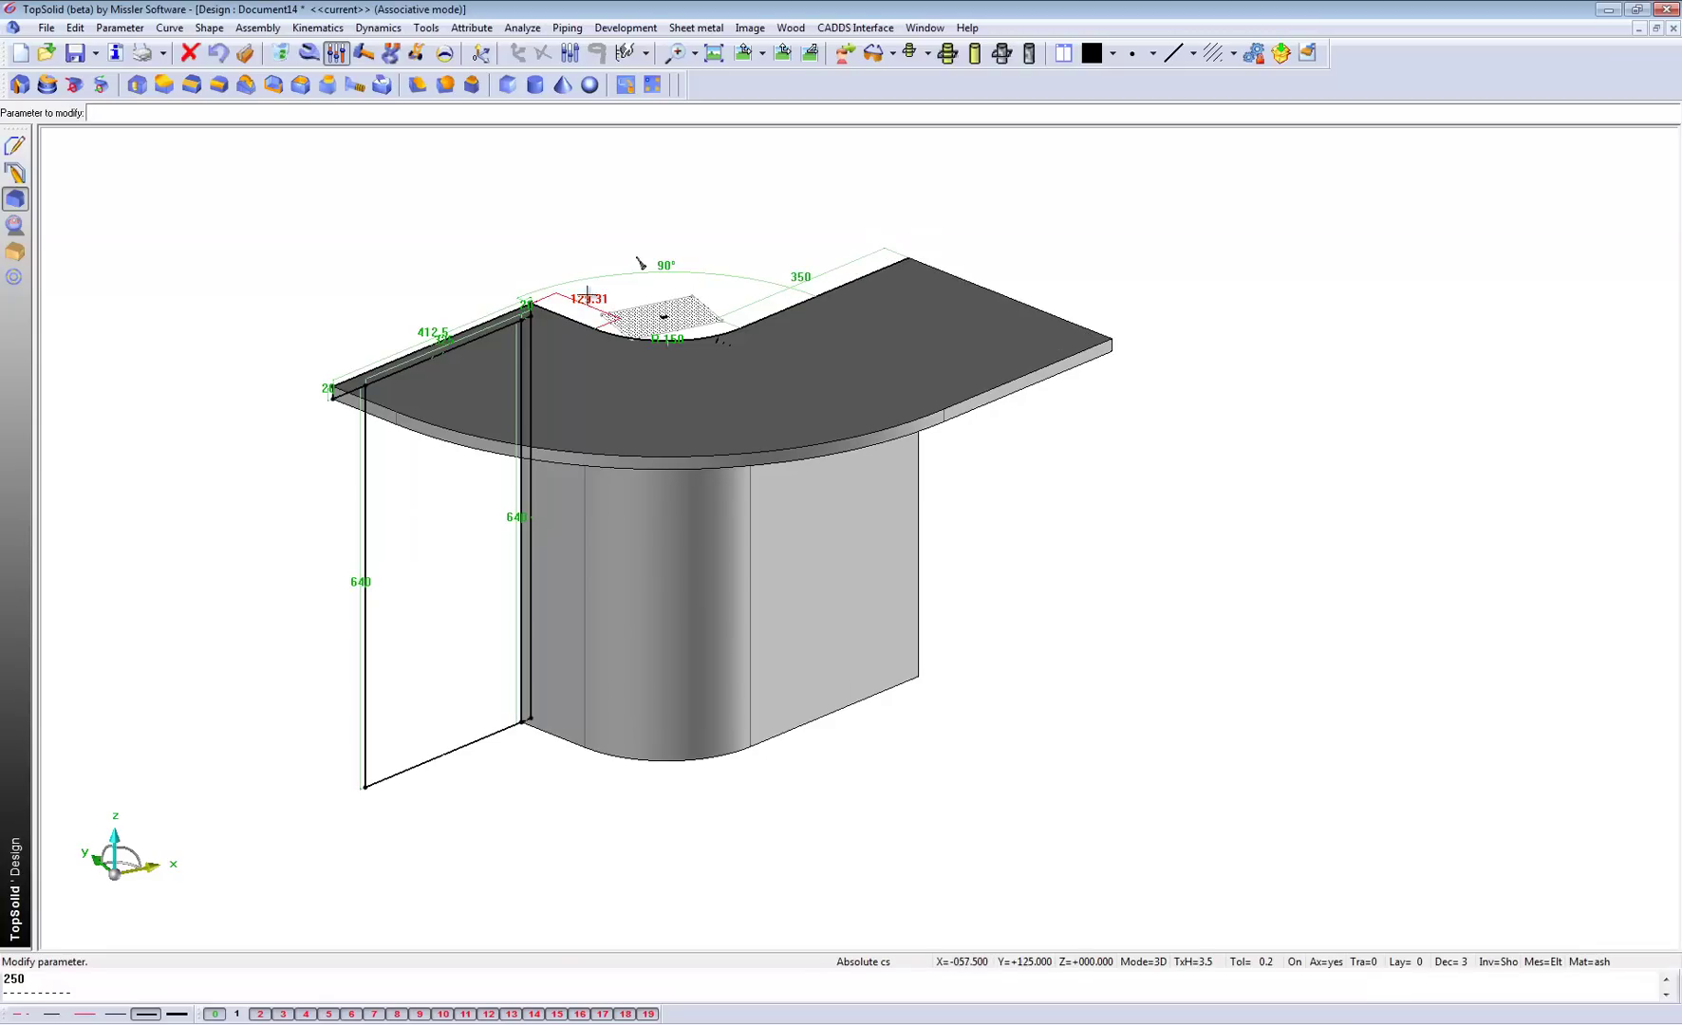
left_click(587, 298)
type("450mm")
key("Return")
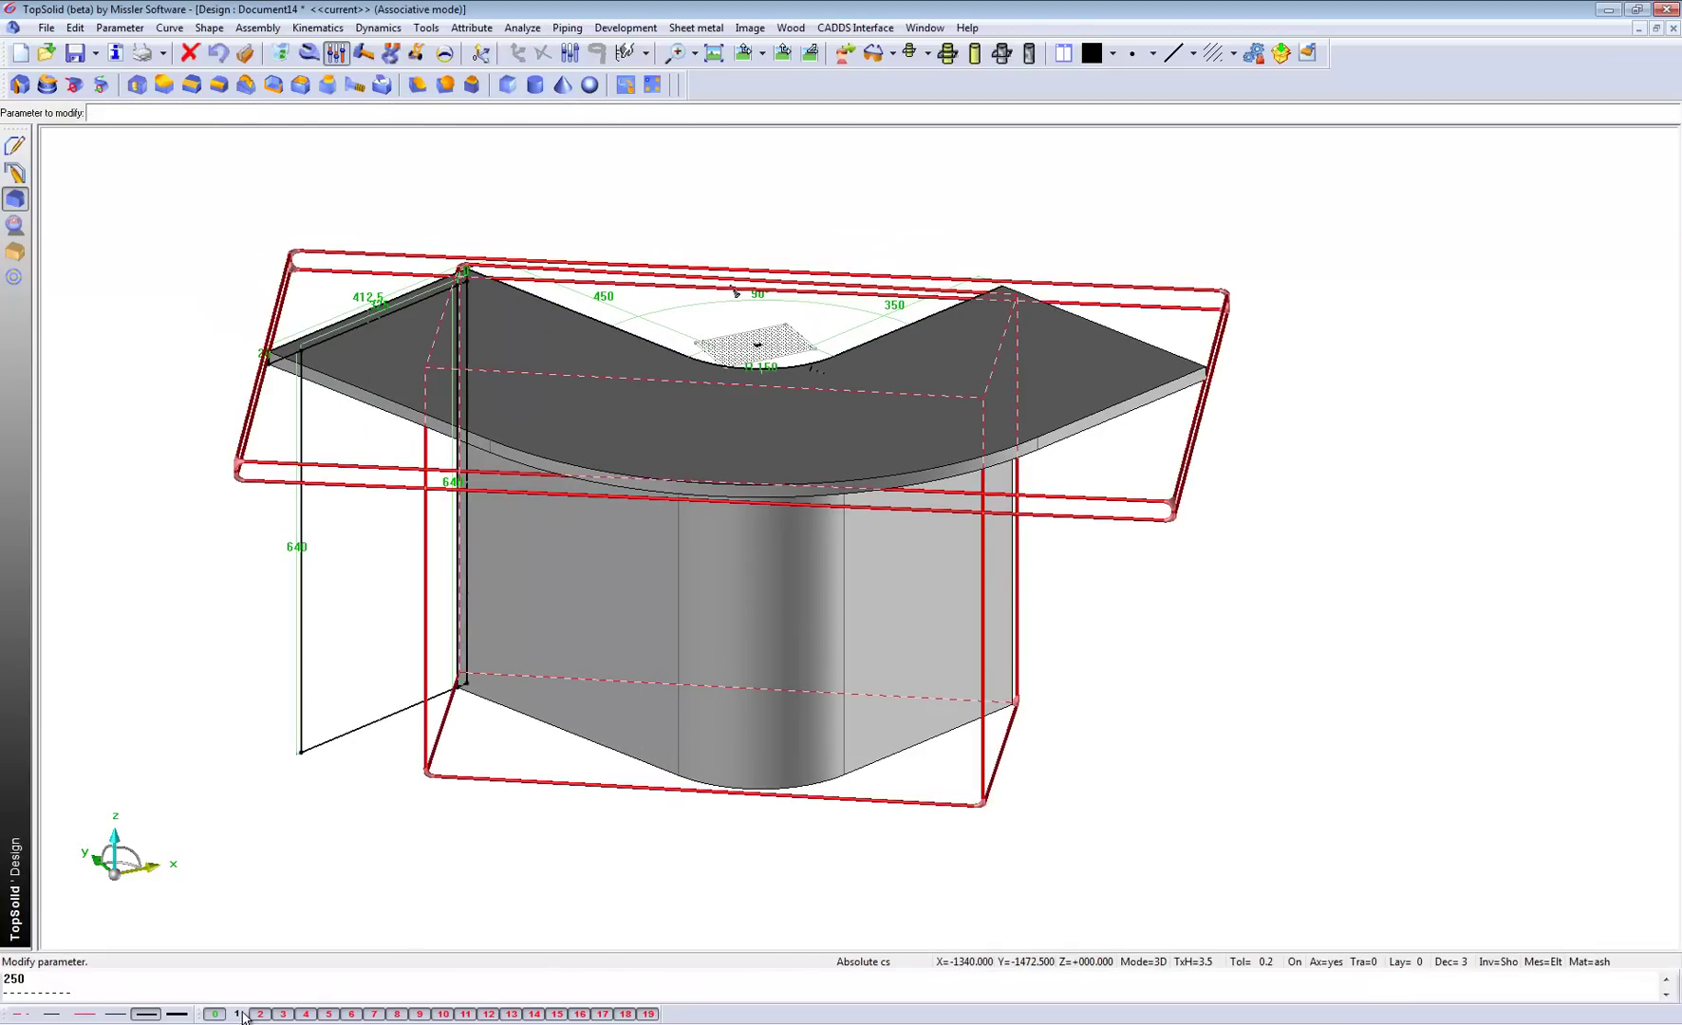
key("Return")
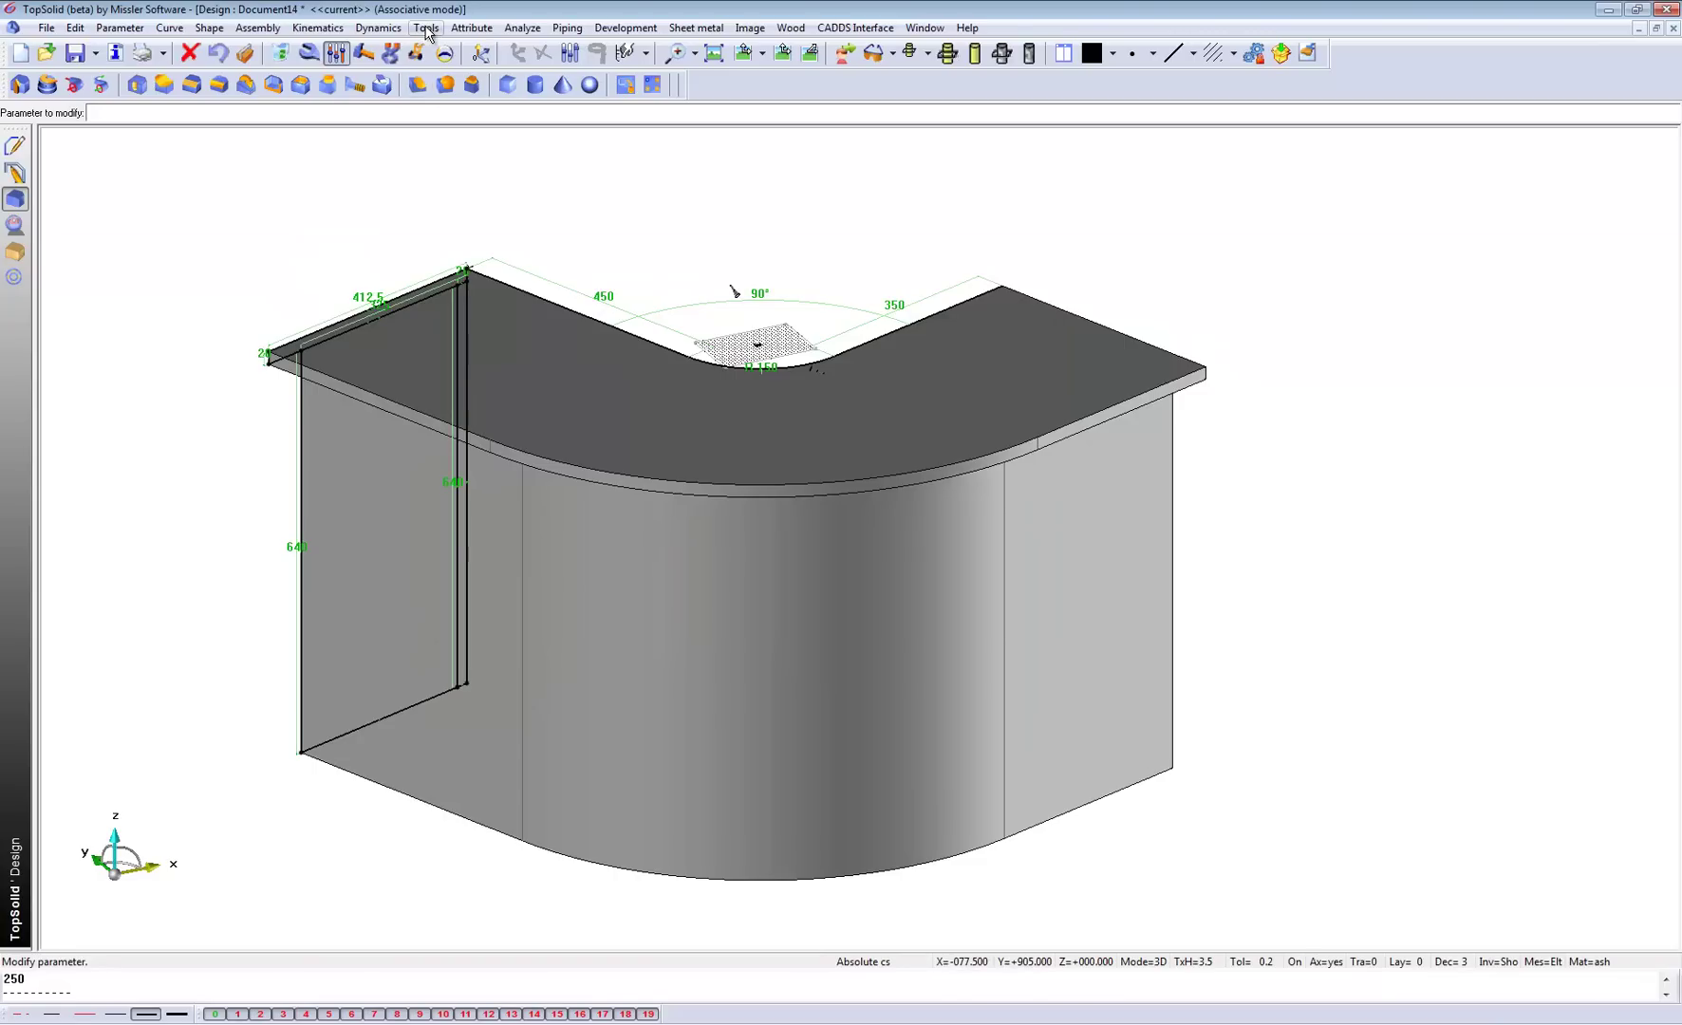
Step: Apply transparency level 7 to the counter's curved lower body
left_click(472, 29)
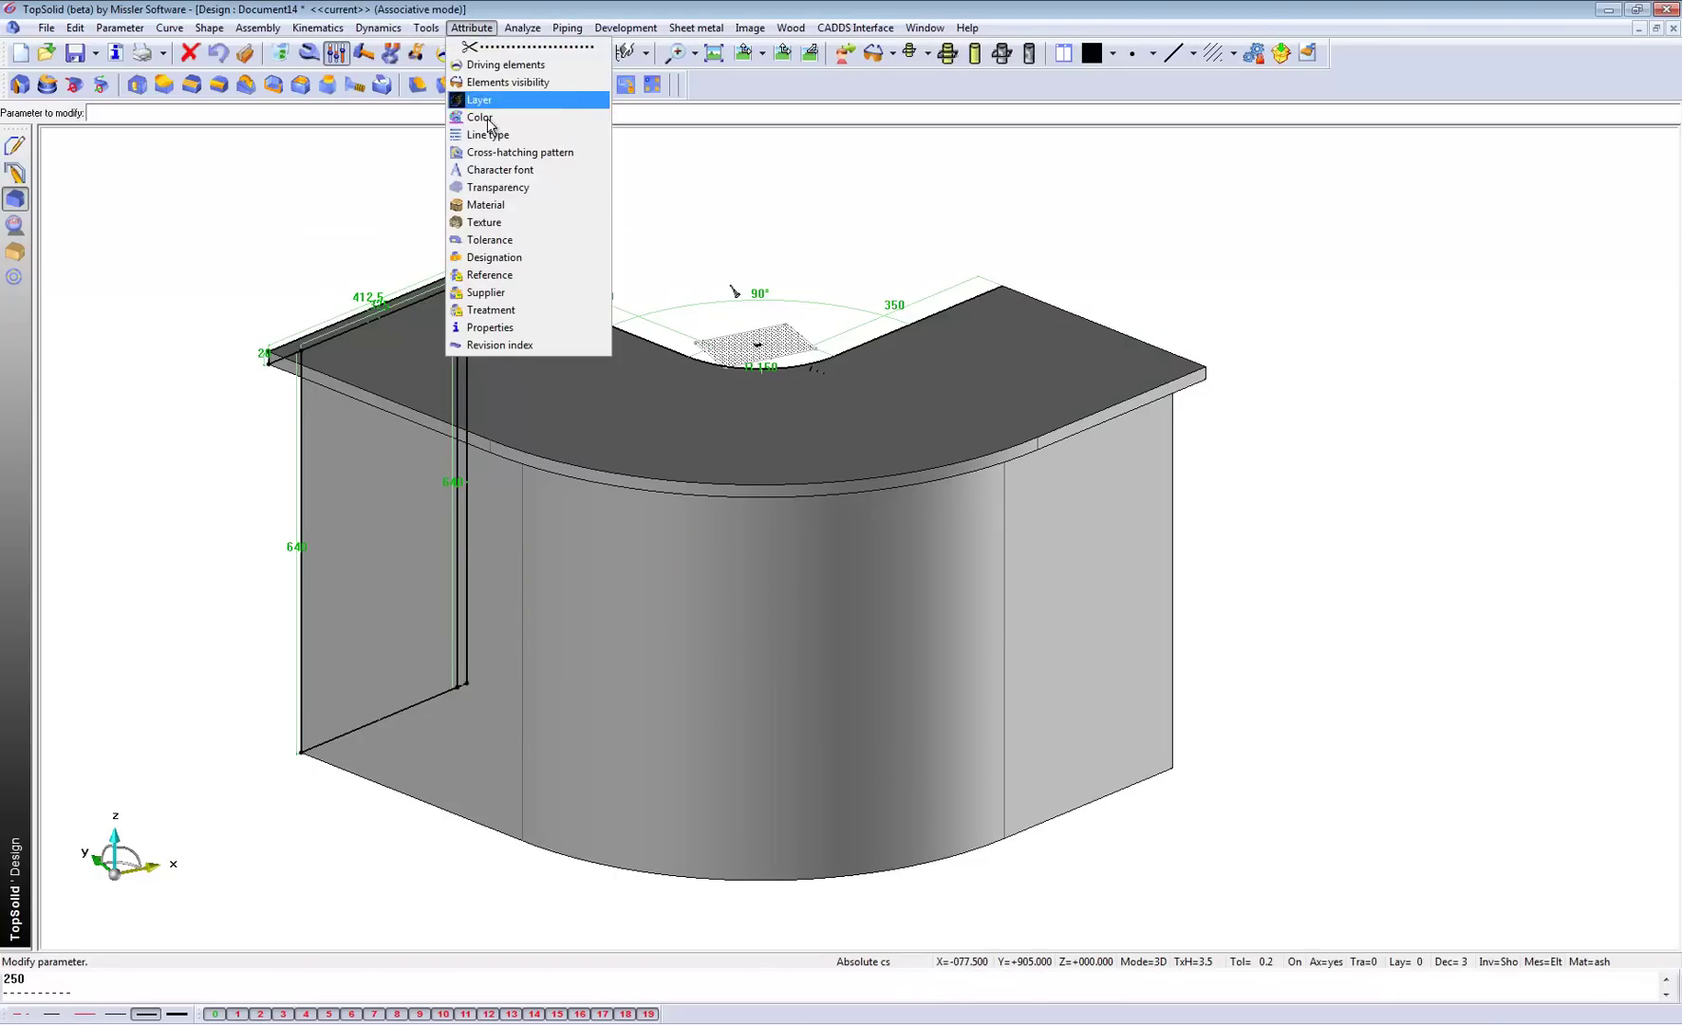
left_click(499, 187)
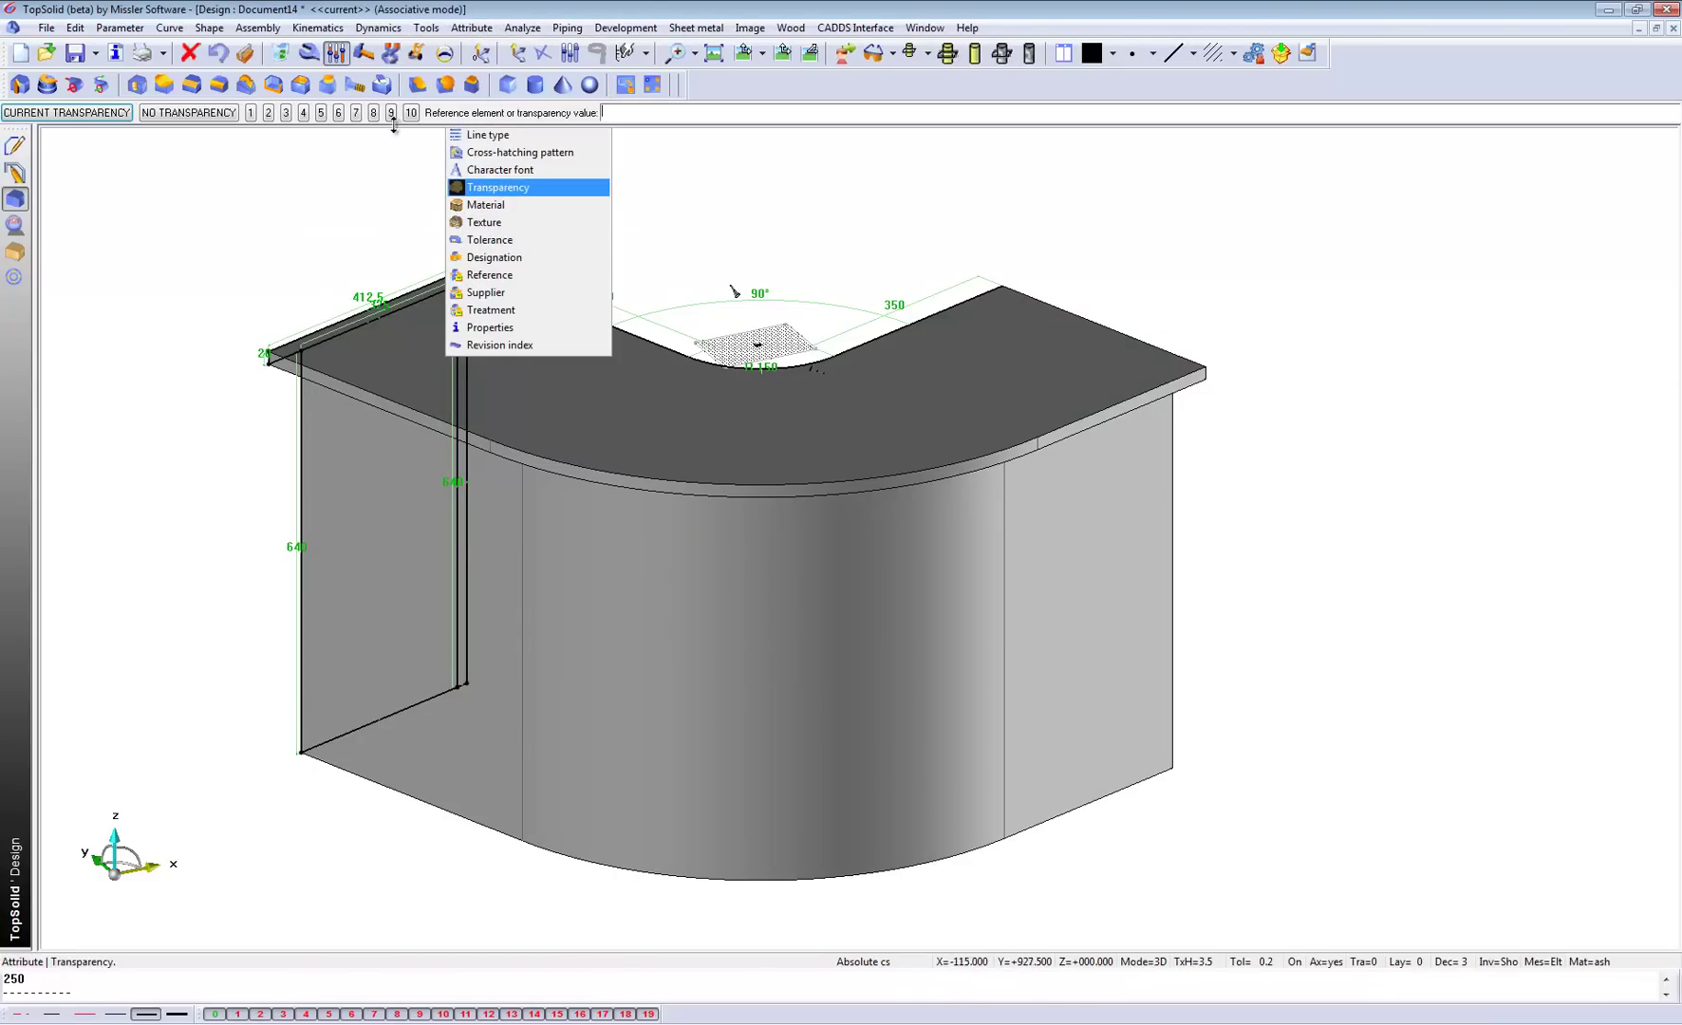
left_click(355, 113)
left_click(539, 557)
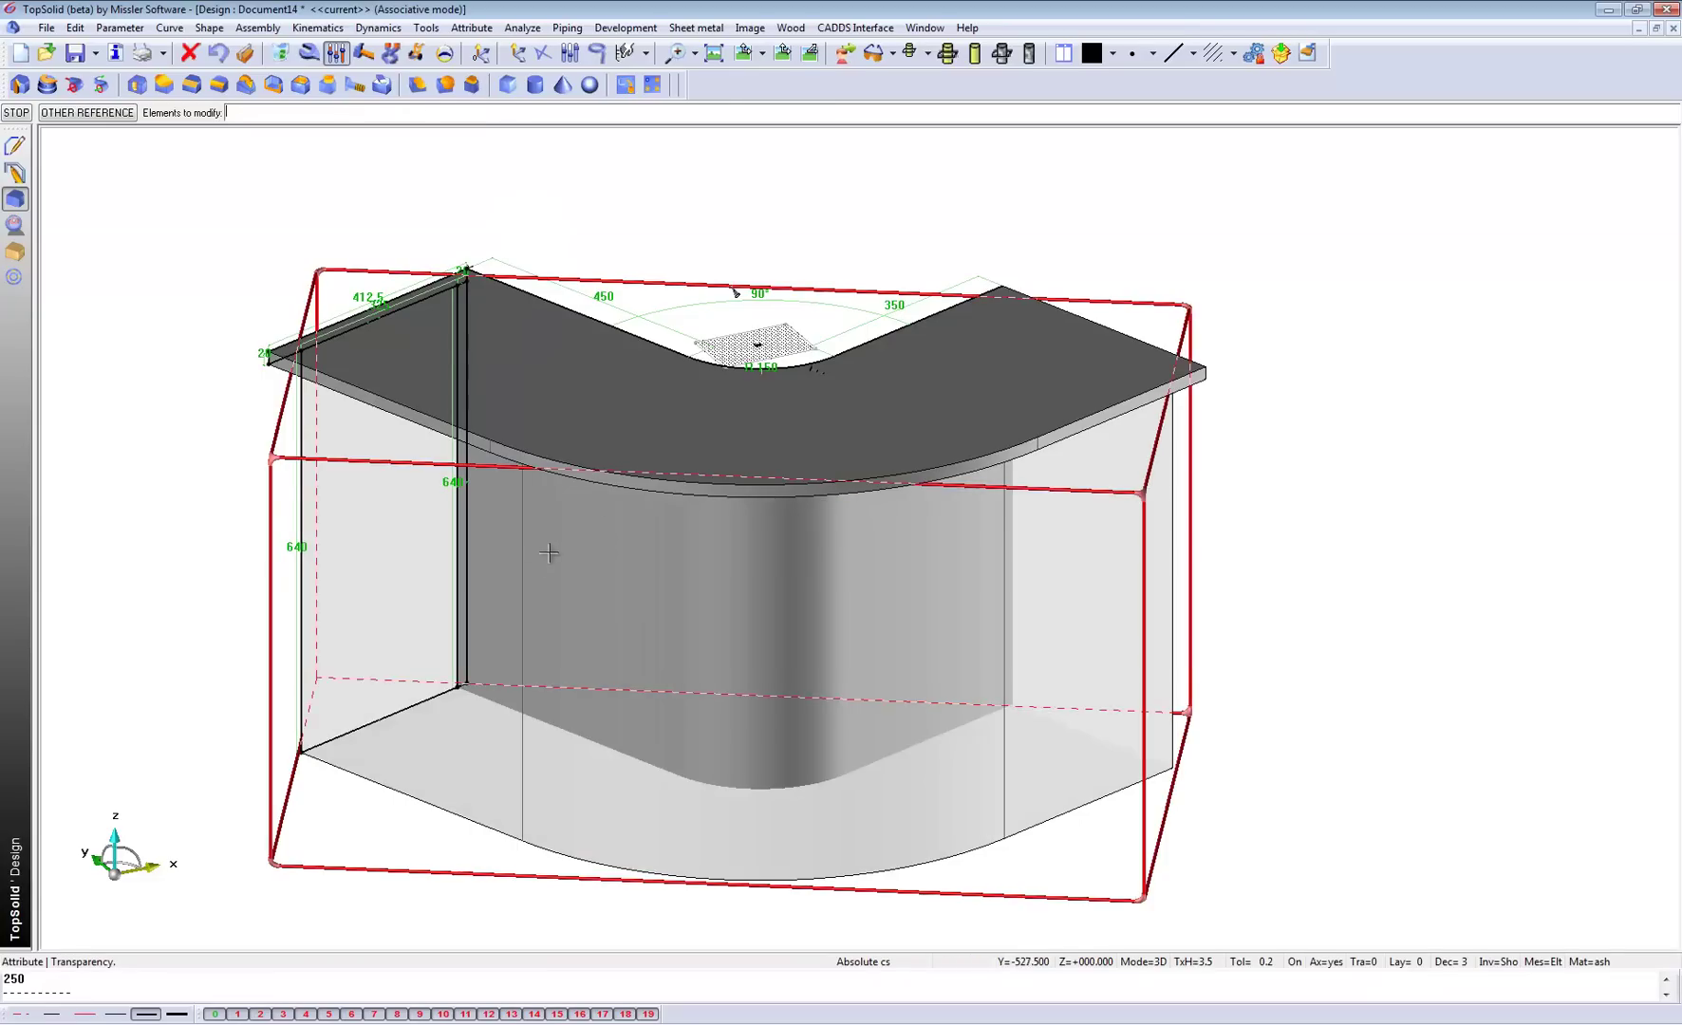
Step: Draft the left side, curved front and right end faces using the top face as reference
left_click(246, 86)
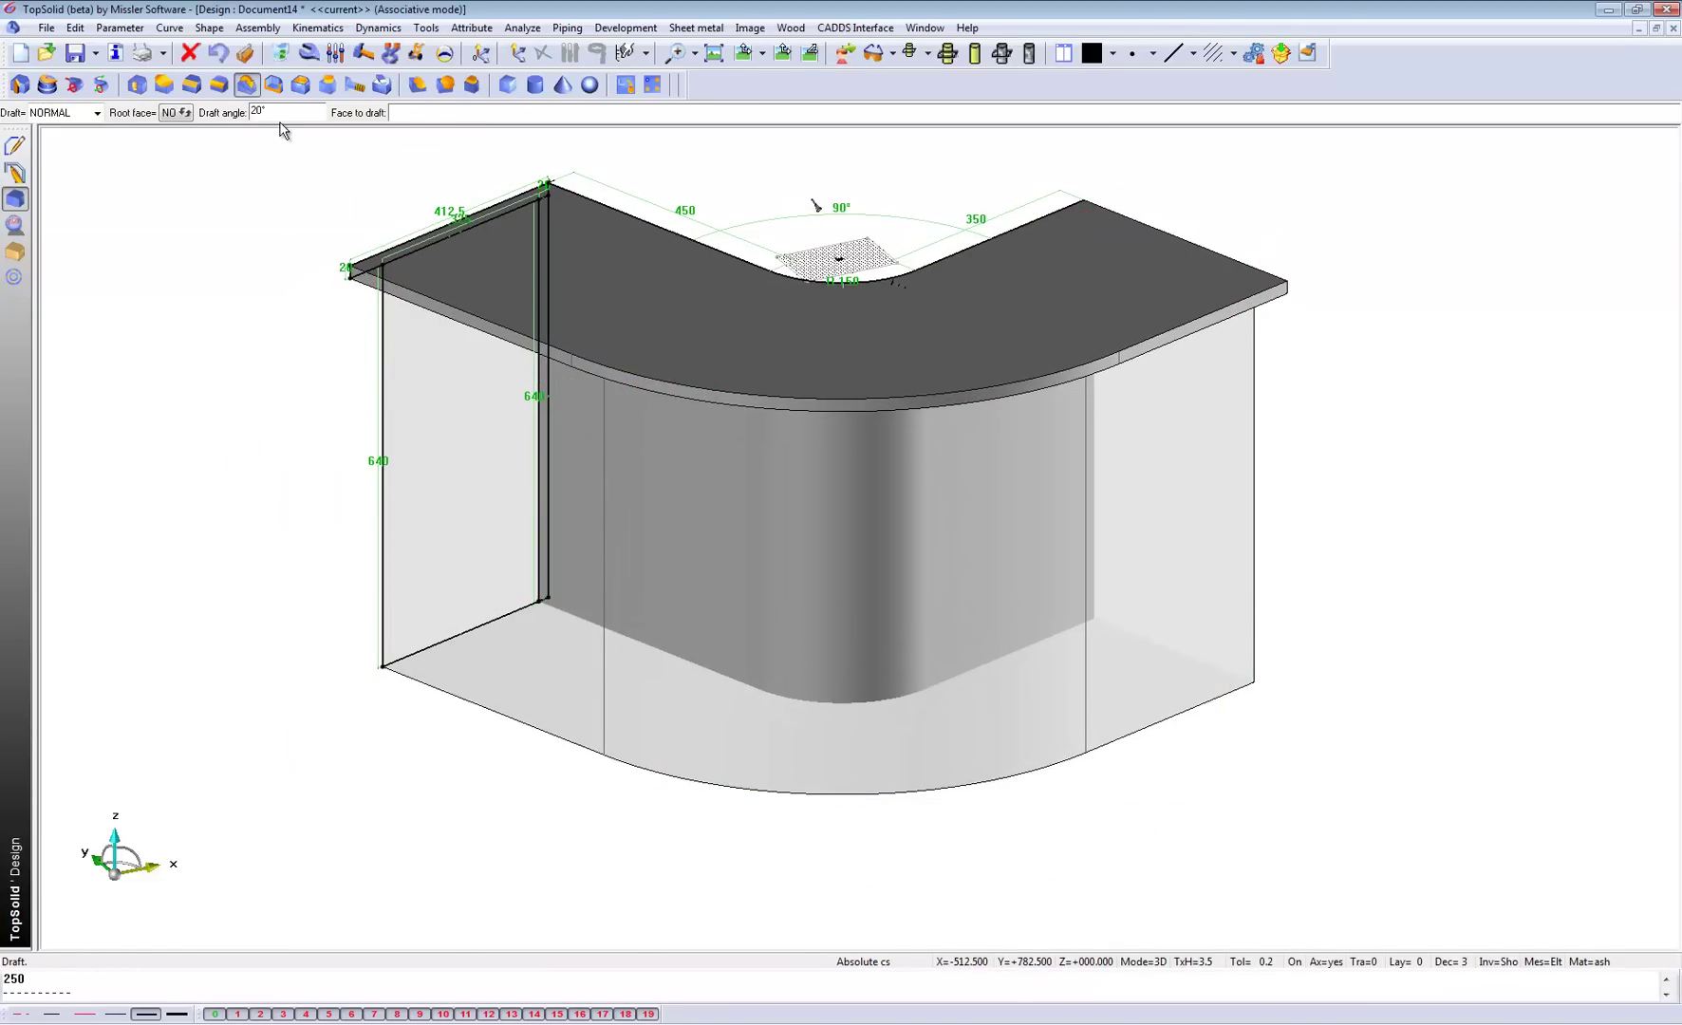
left_click(280, 110)
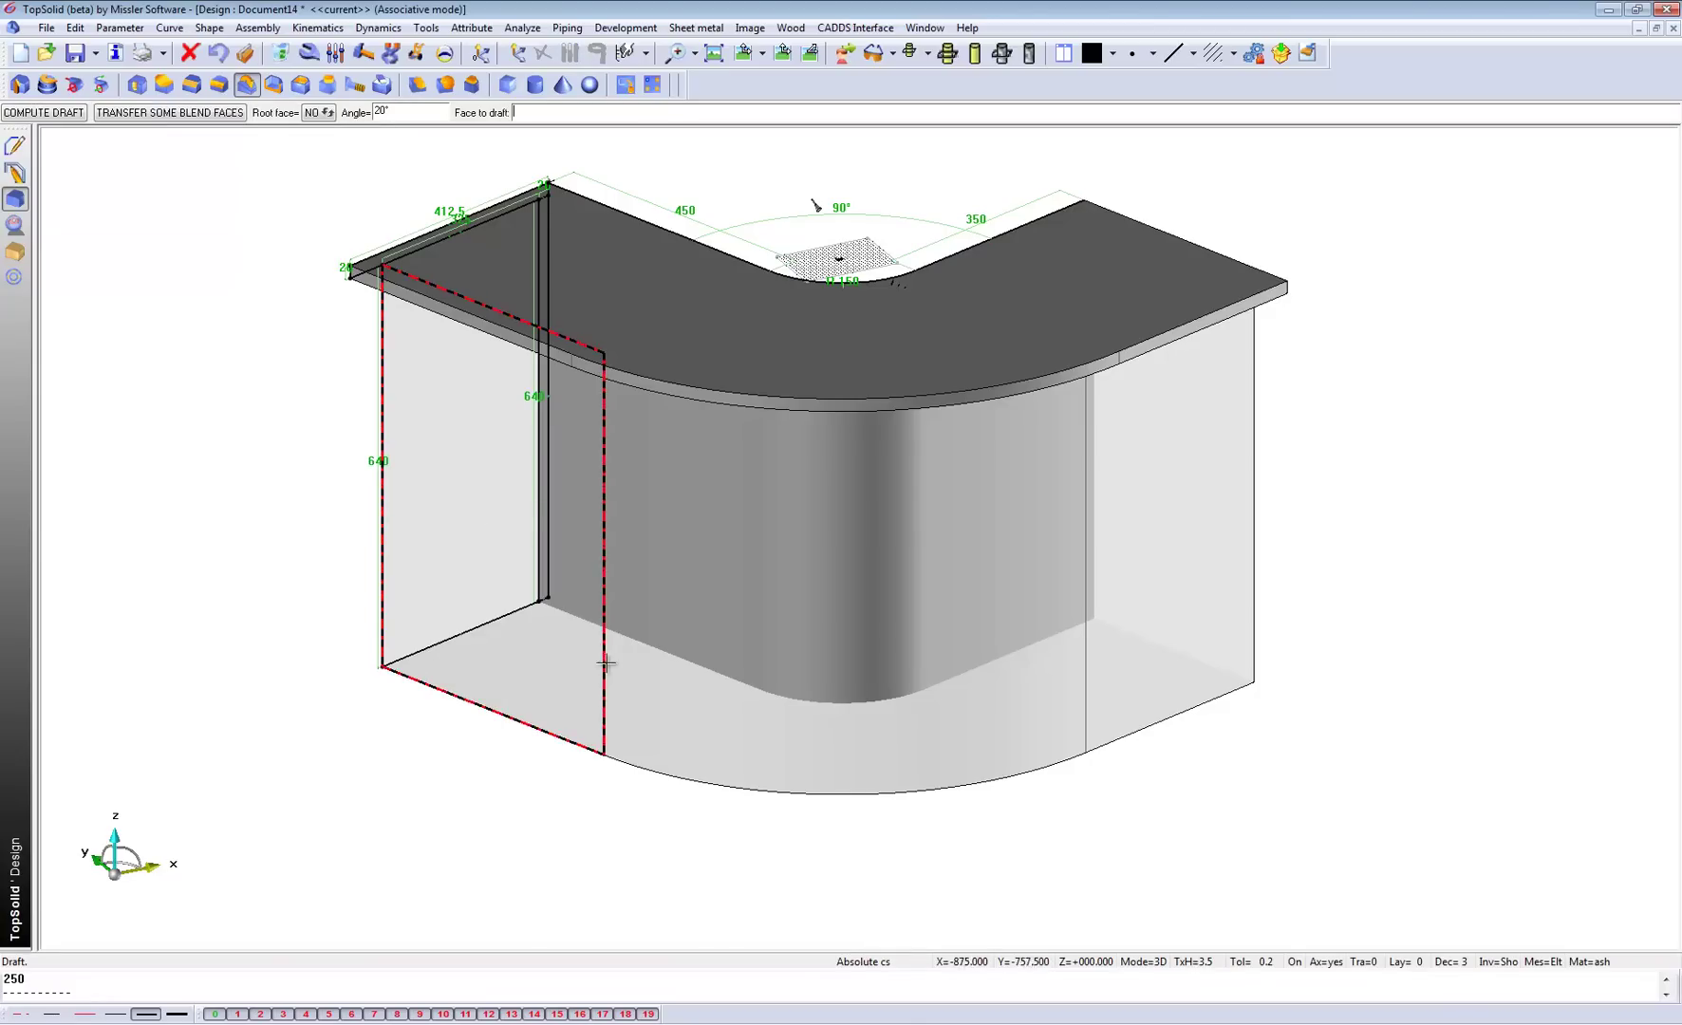
left_click(499, 524)
left_click(1123, 719)
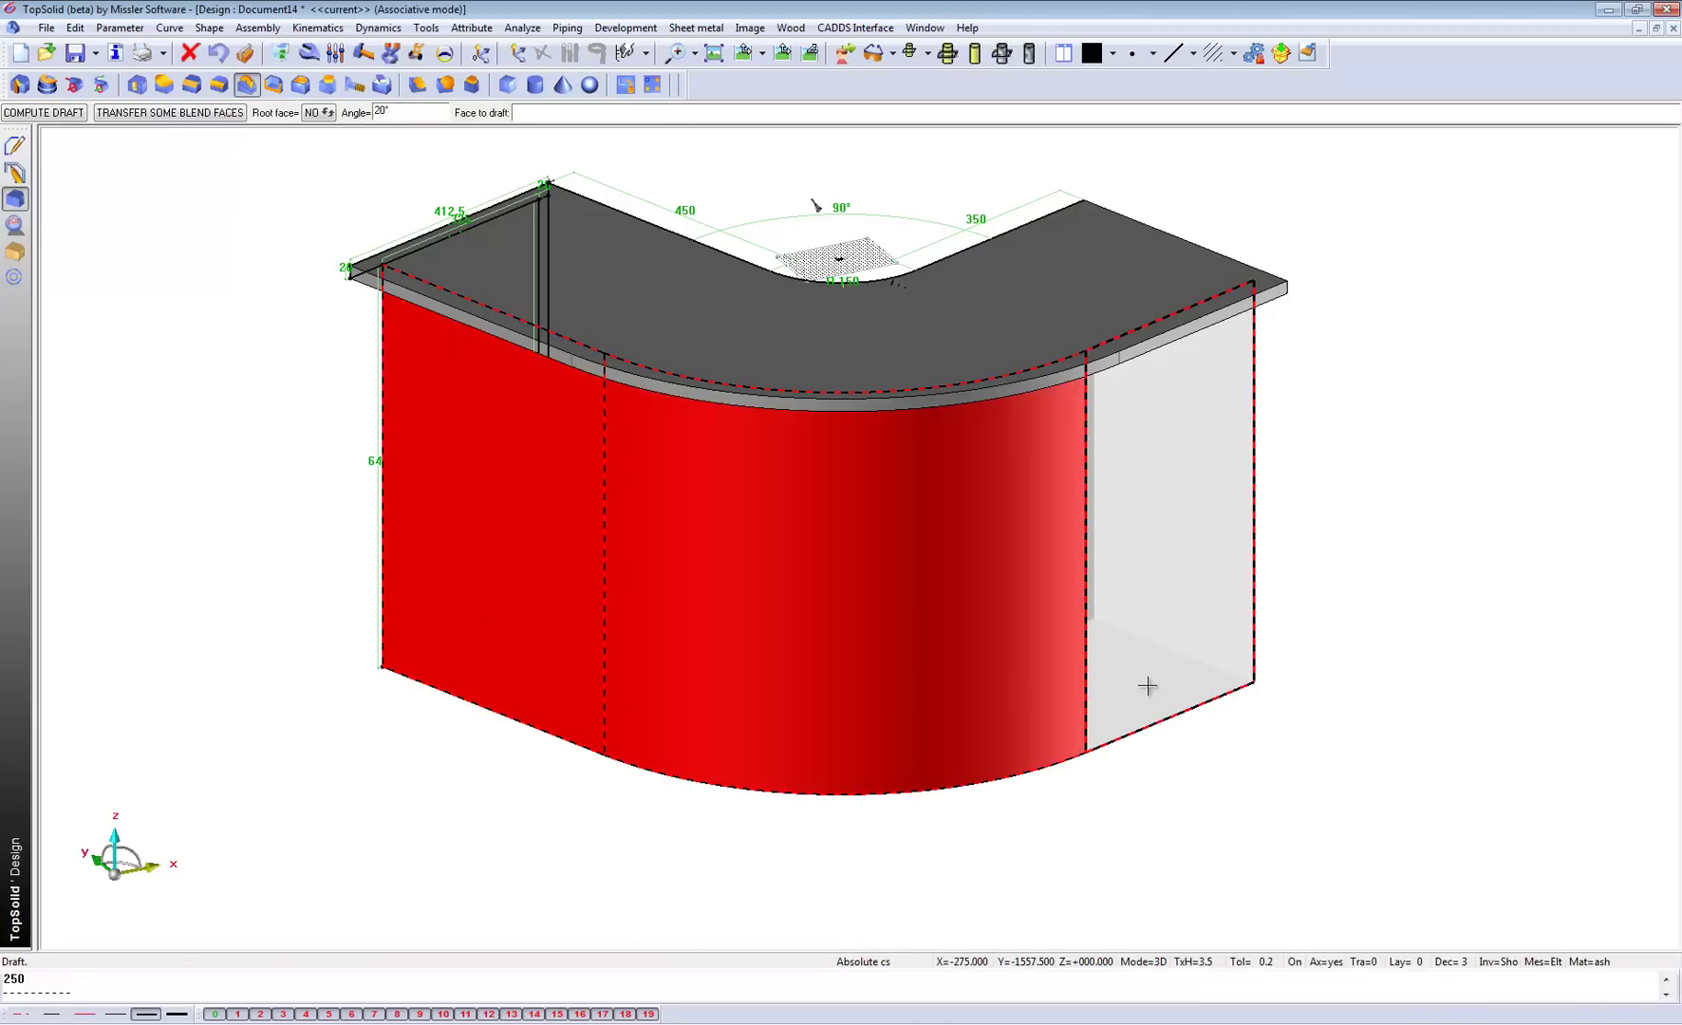
left_click(1127, 551)
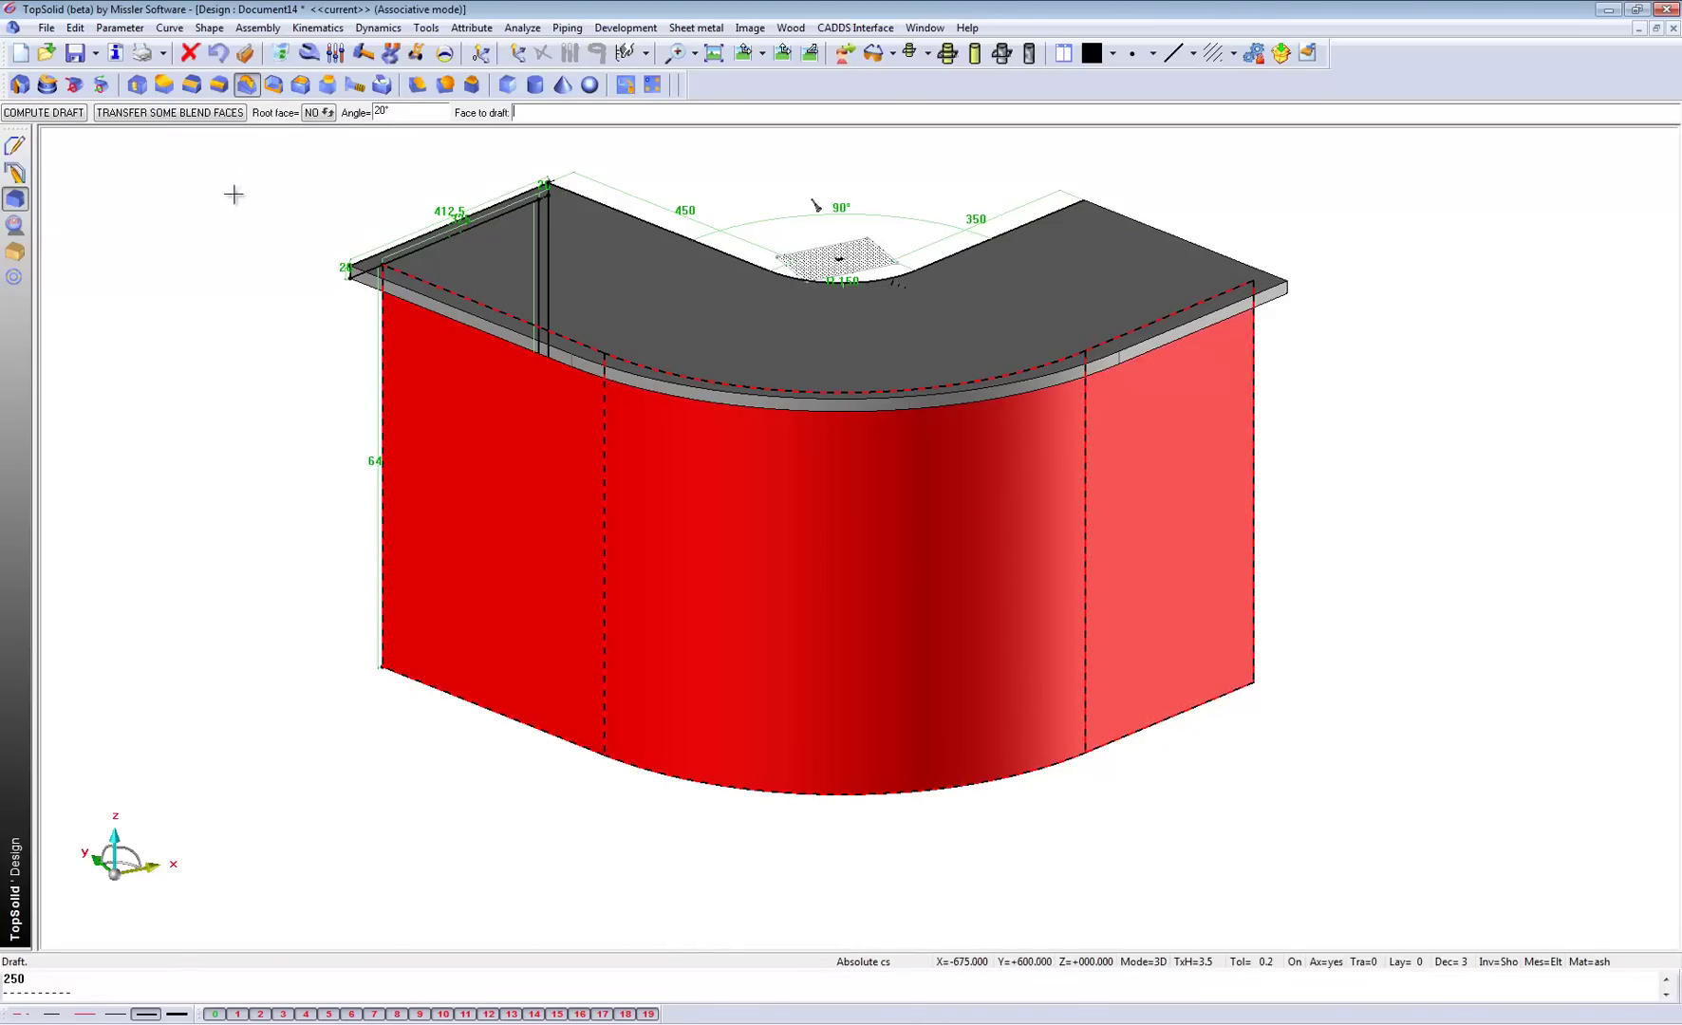
left_click(43, 112)
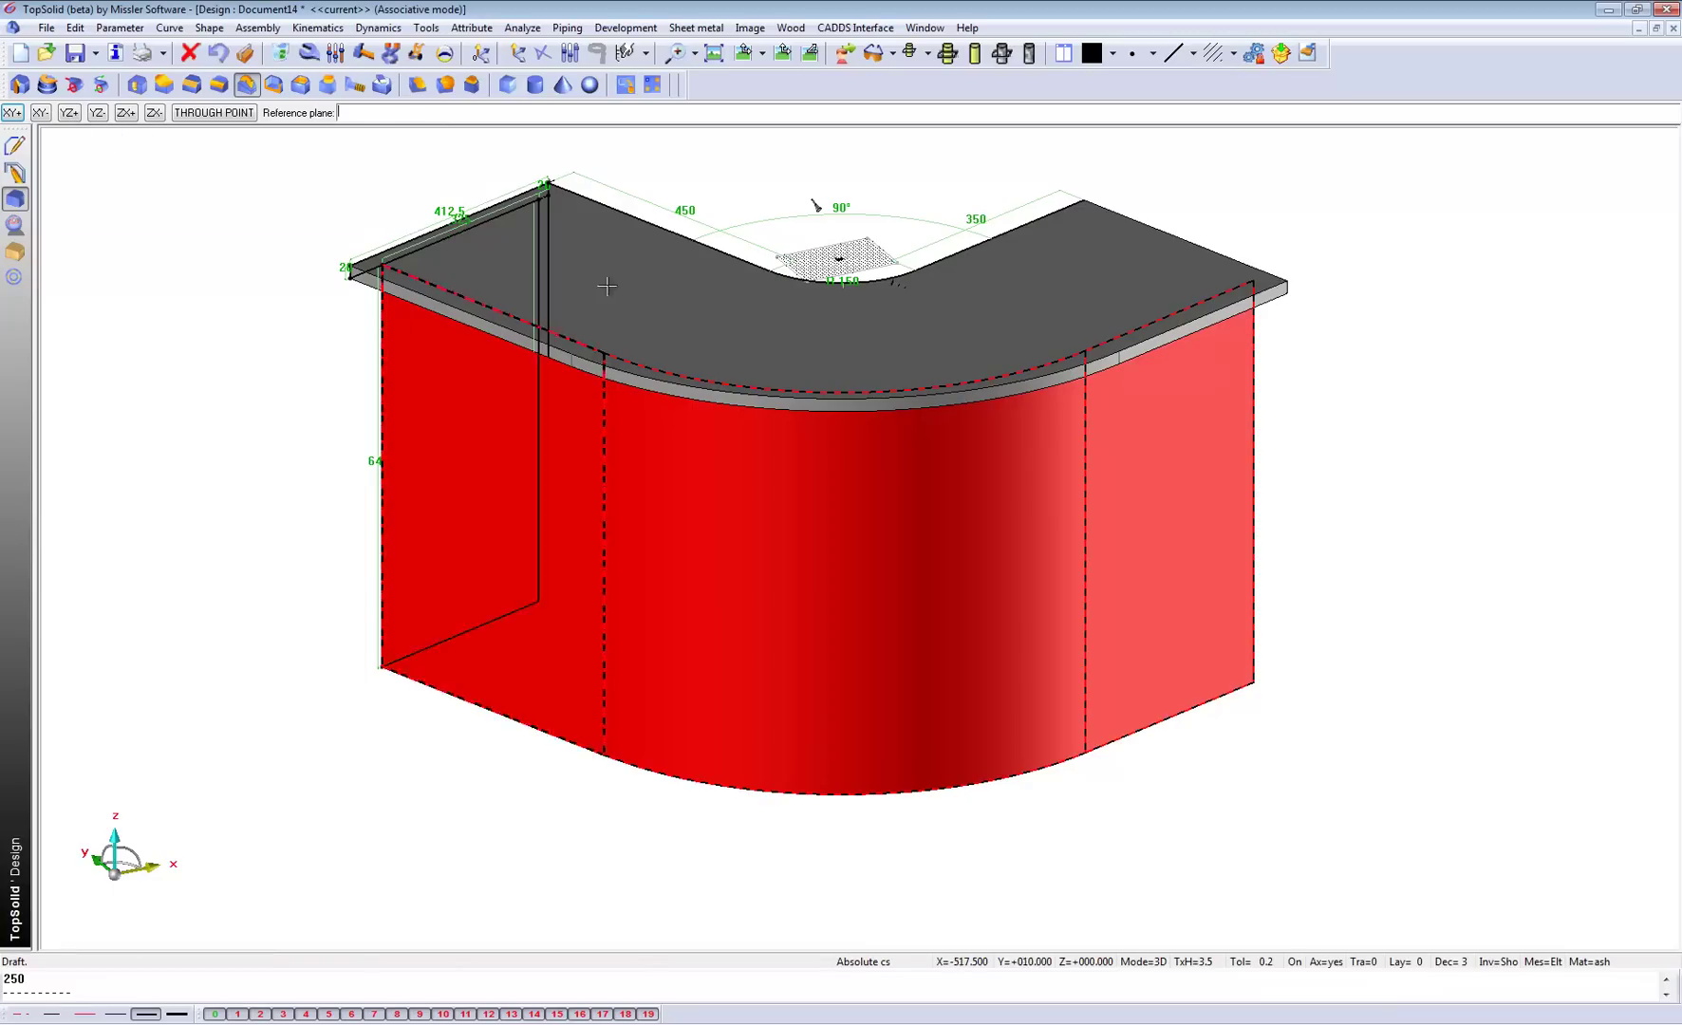
left_click(634, 258)
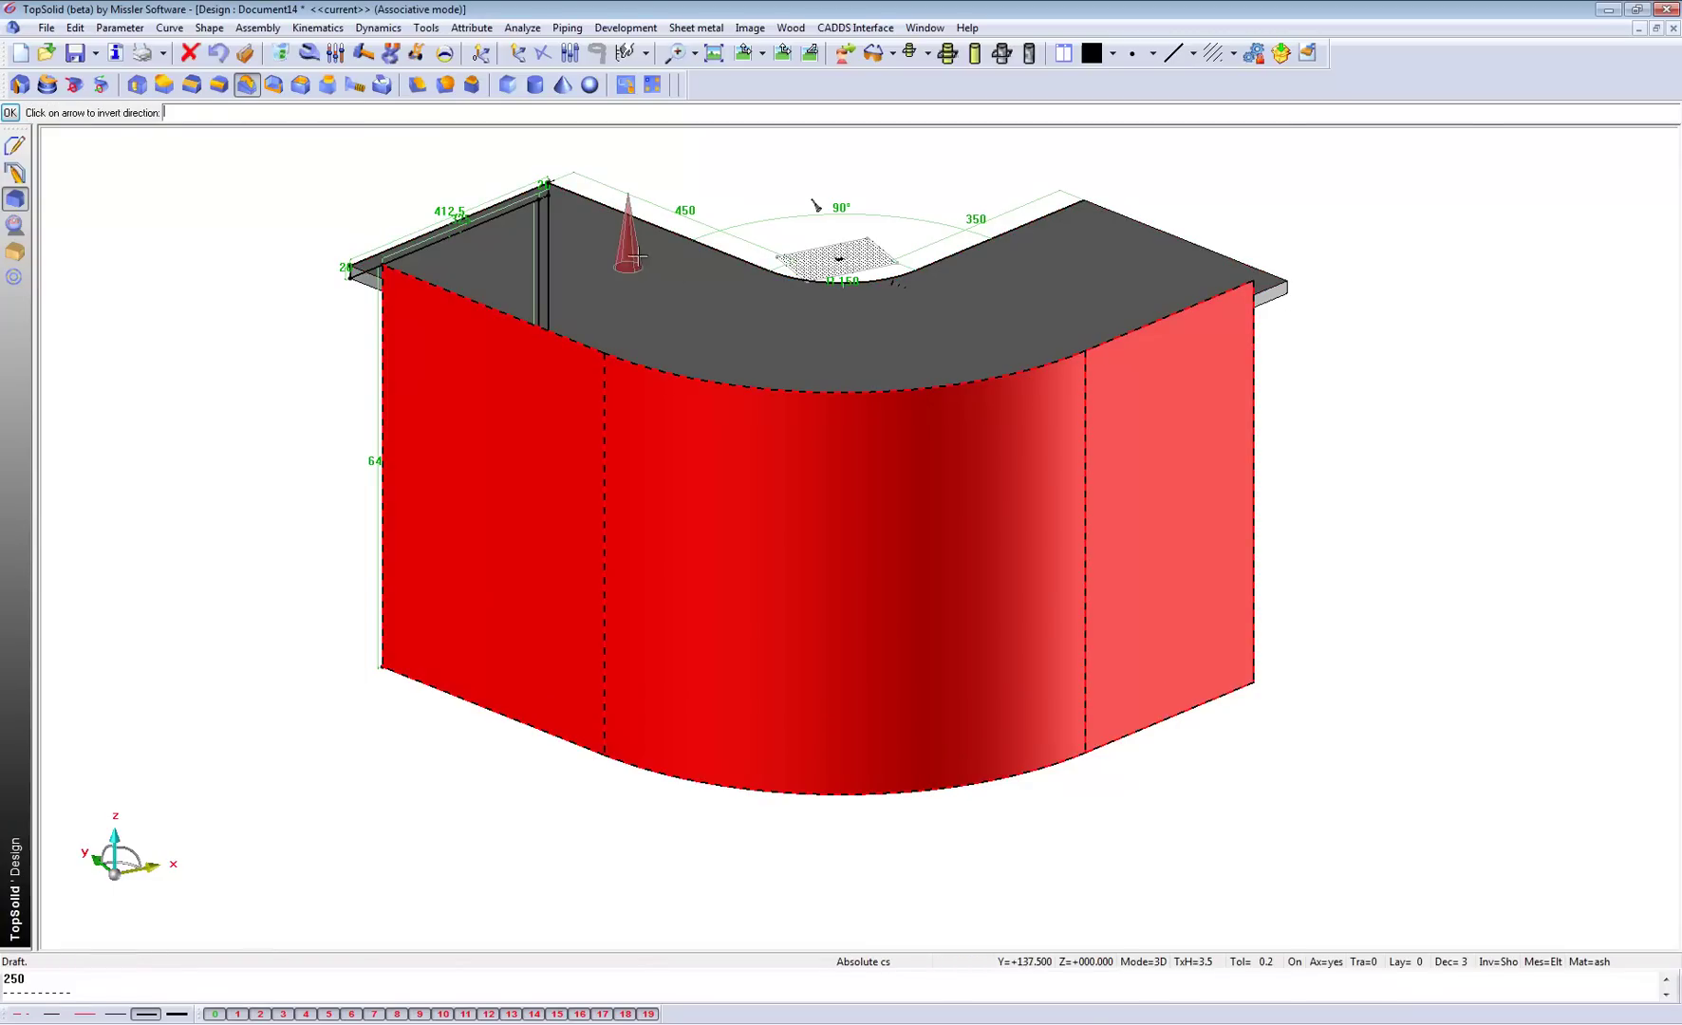
left_click(274, 199)
scroll(785, 692, "up", 1)
scroll(785, 692, "up", 1)
scroll(749, 732, "down", 2)
middle_click_drag(749, 732, 815, 691)
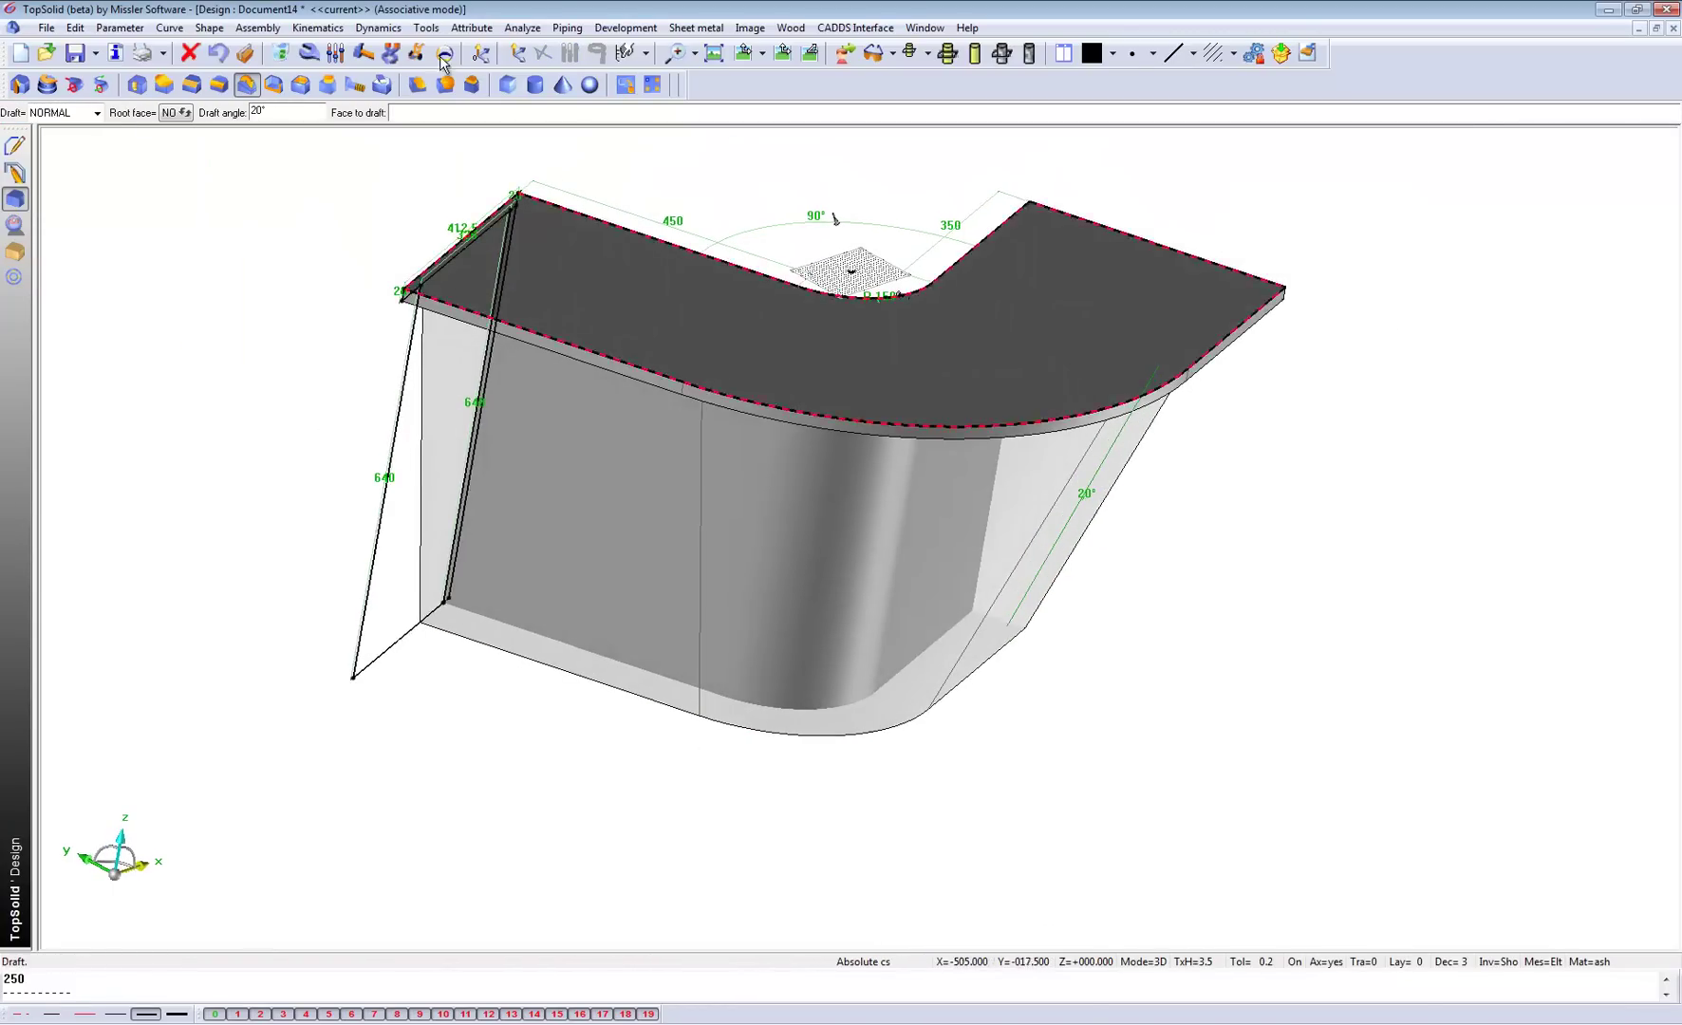
Step: Change the draft angle from 20° to 10°
left_click(336, 52)
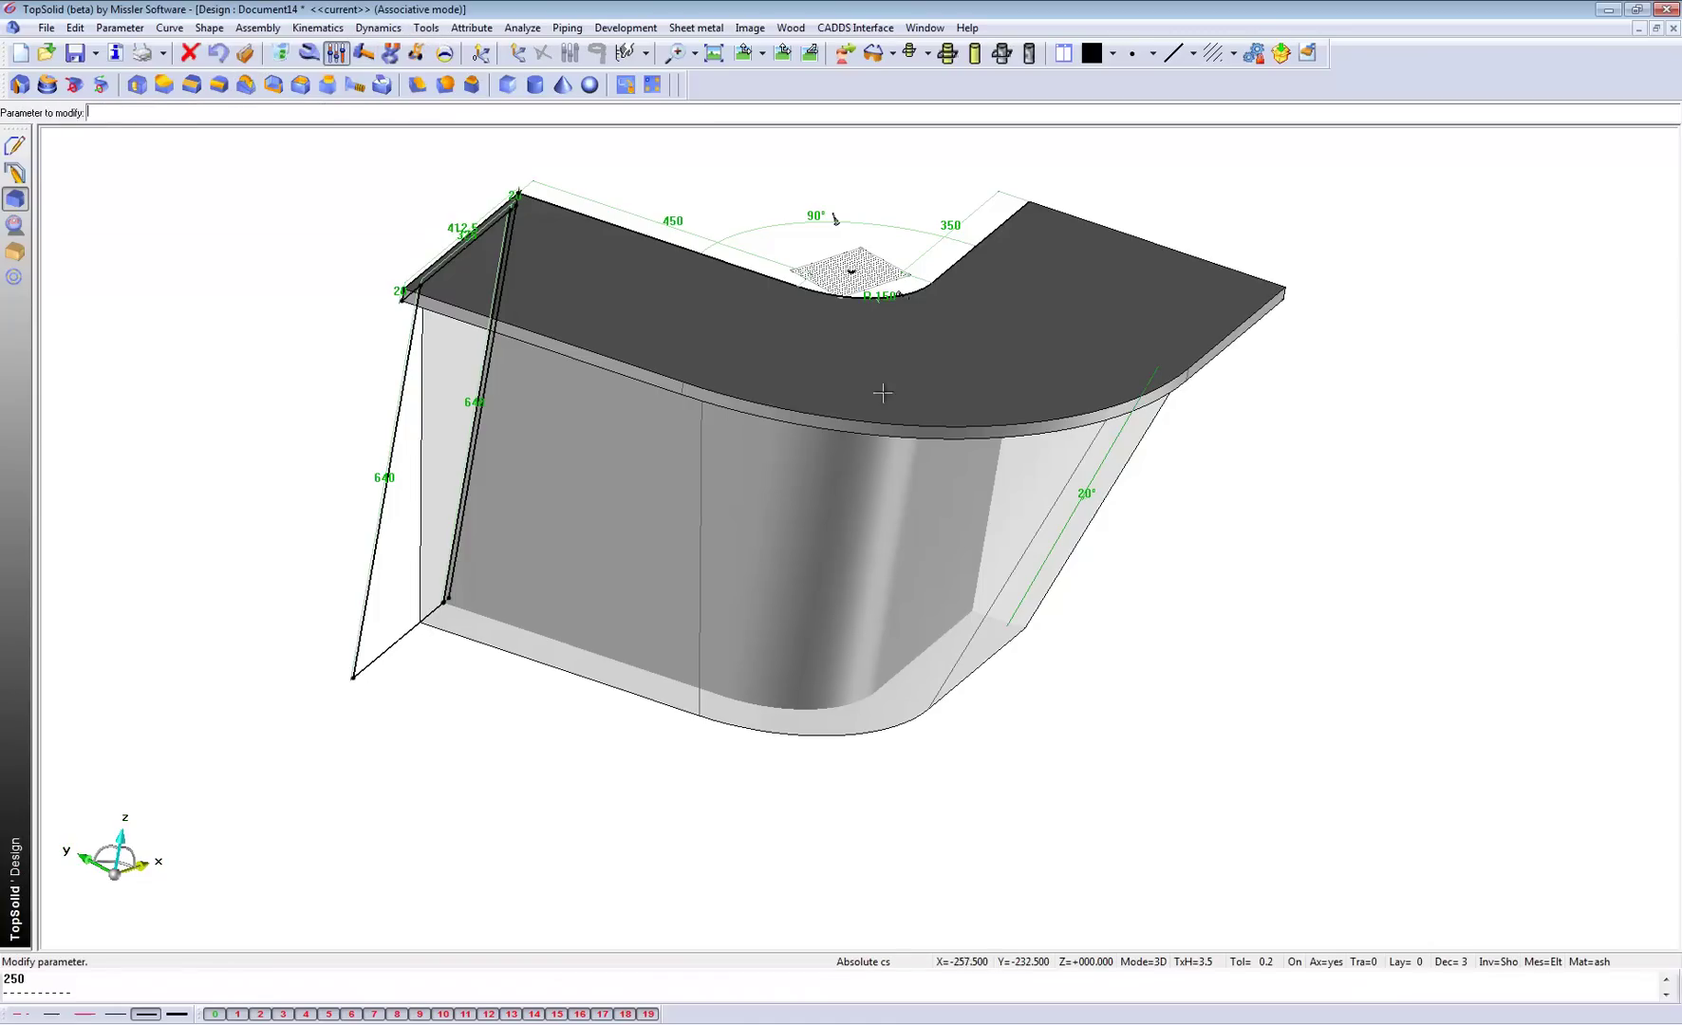
left_click(1087, 494)
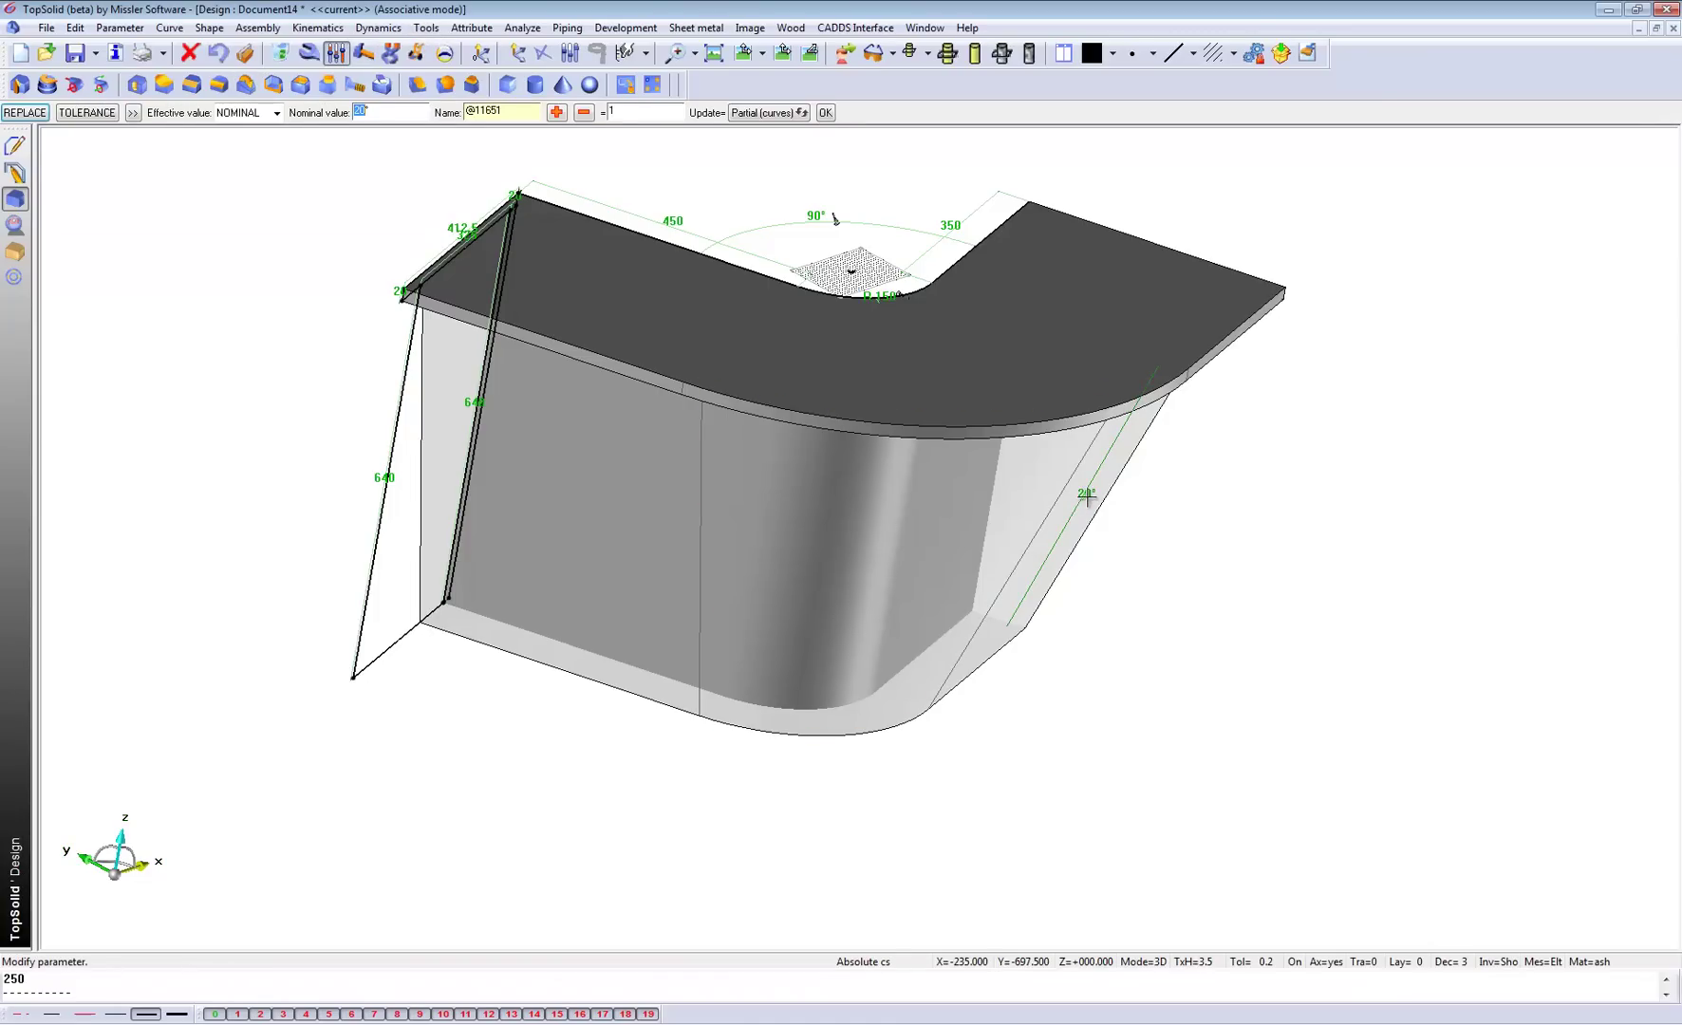
type("10")
key("Return")
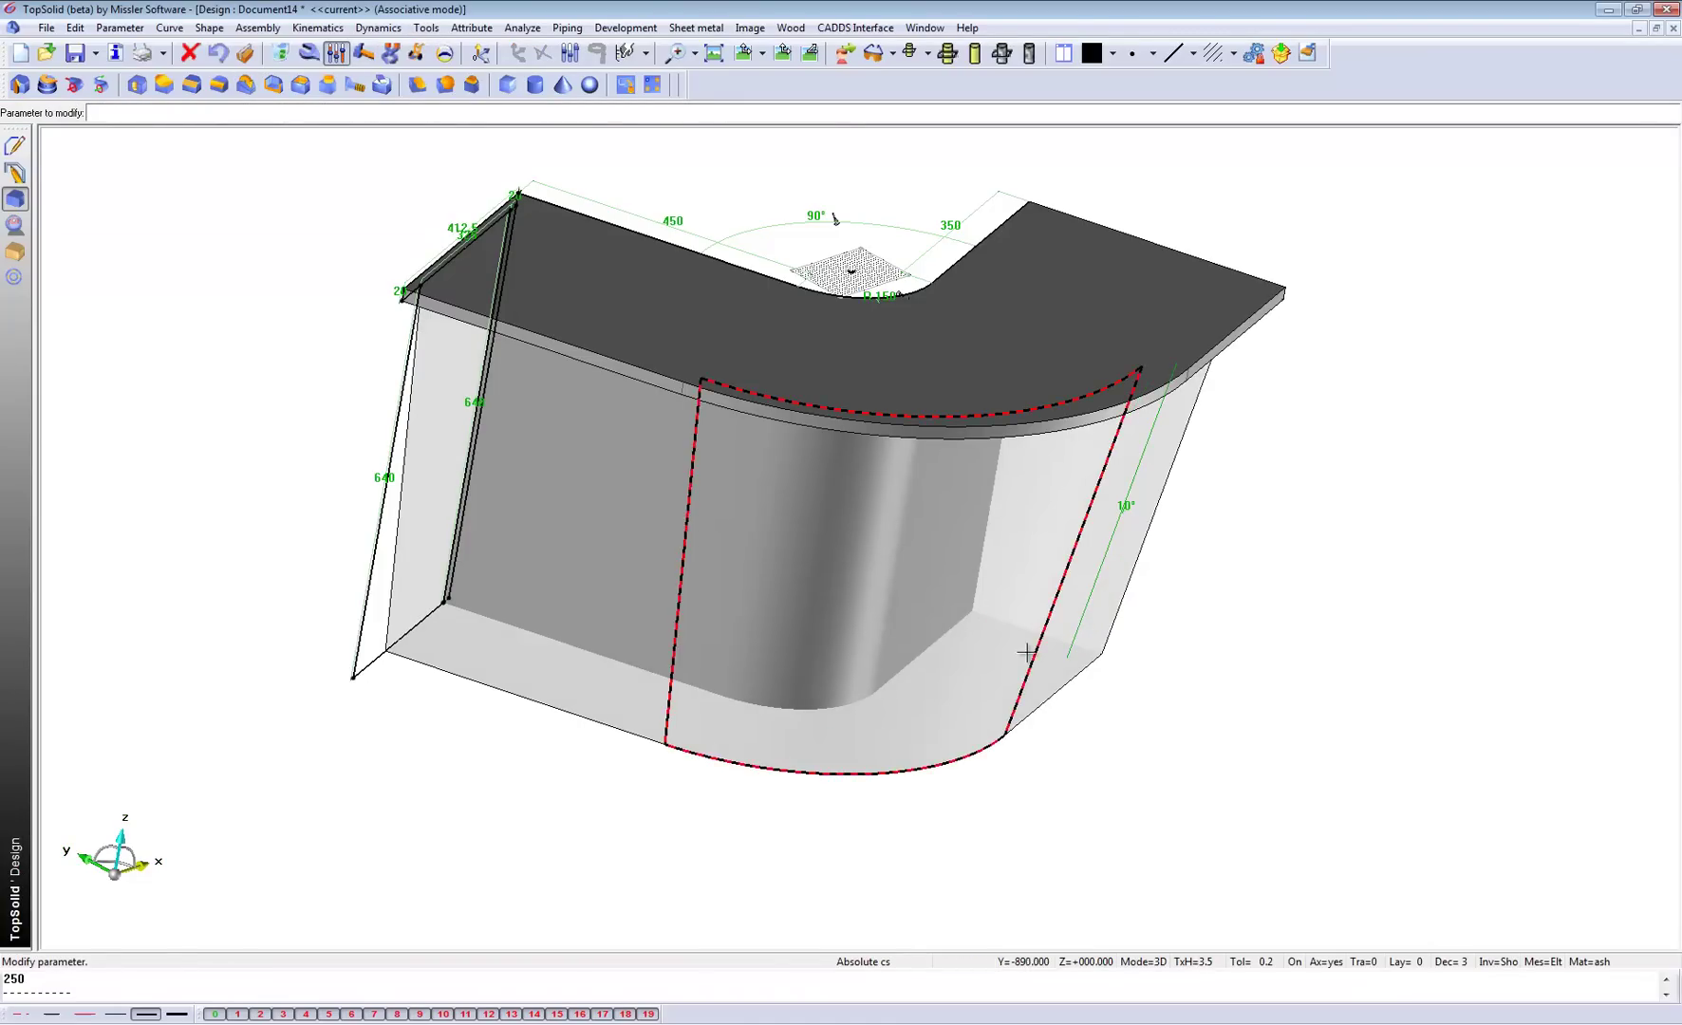
middle_click_drag(1006, 650, 882, 670)
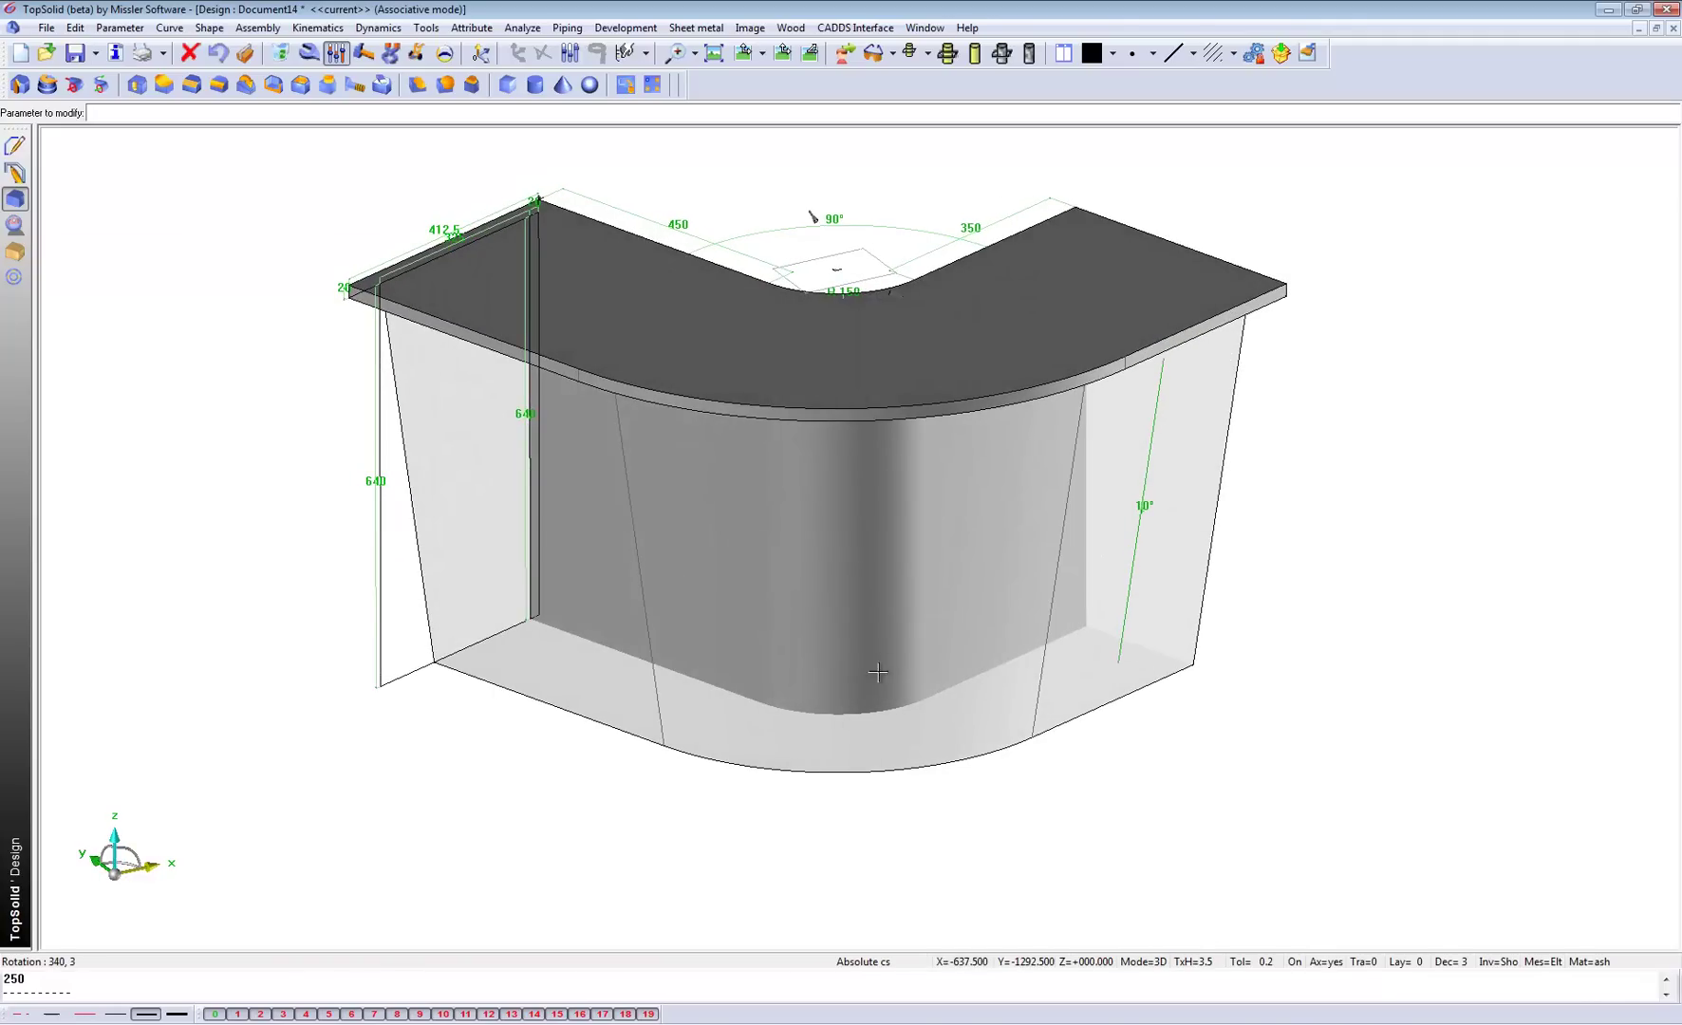
Step: Start a 19 mm constrained block with manual positioning against the counter's end face
left_click(14, 259)
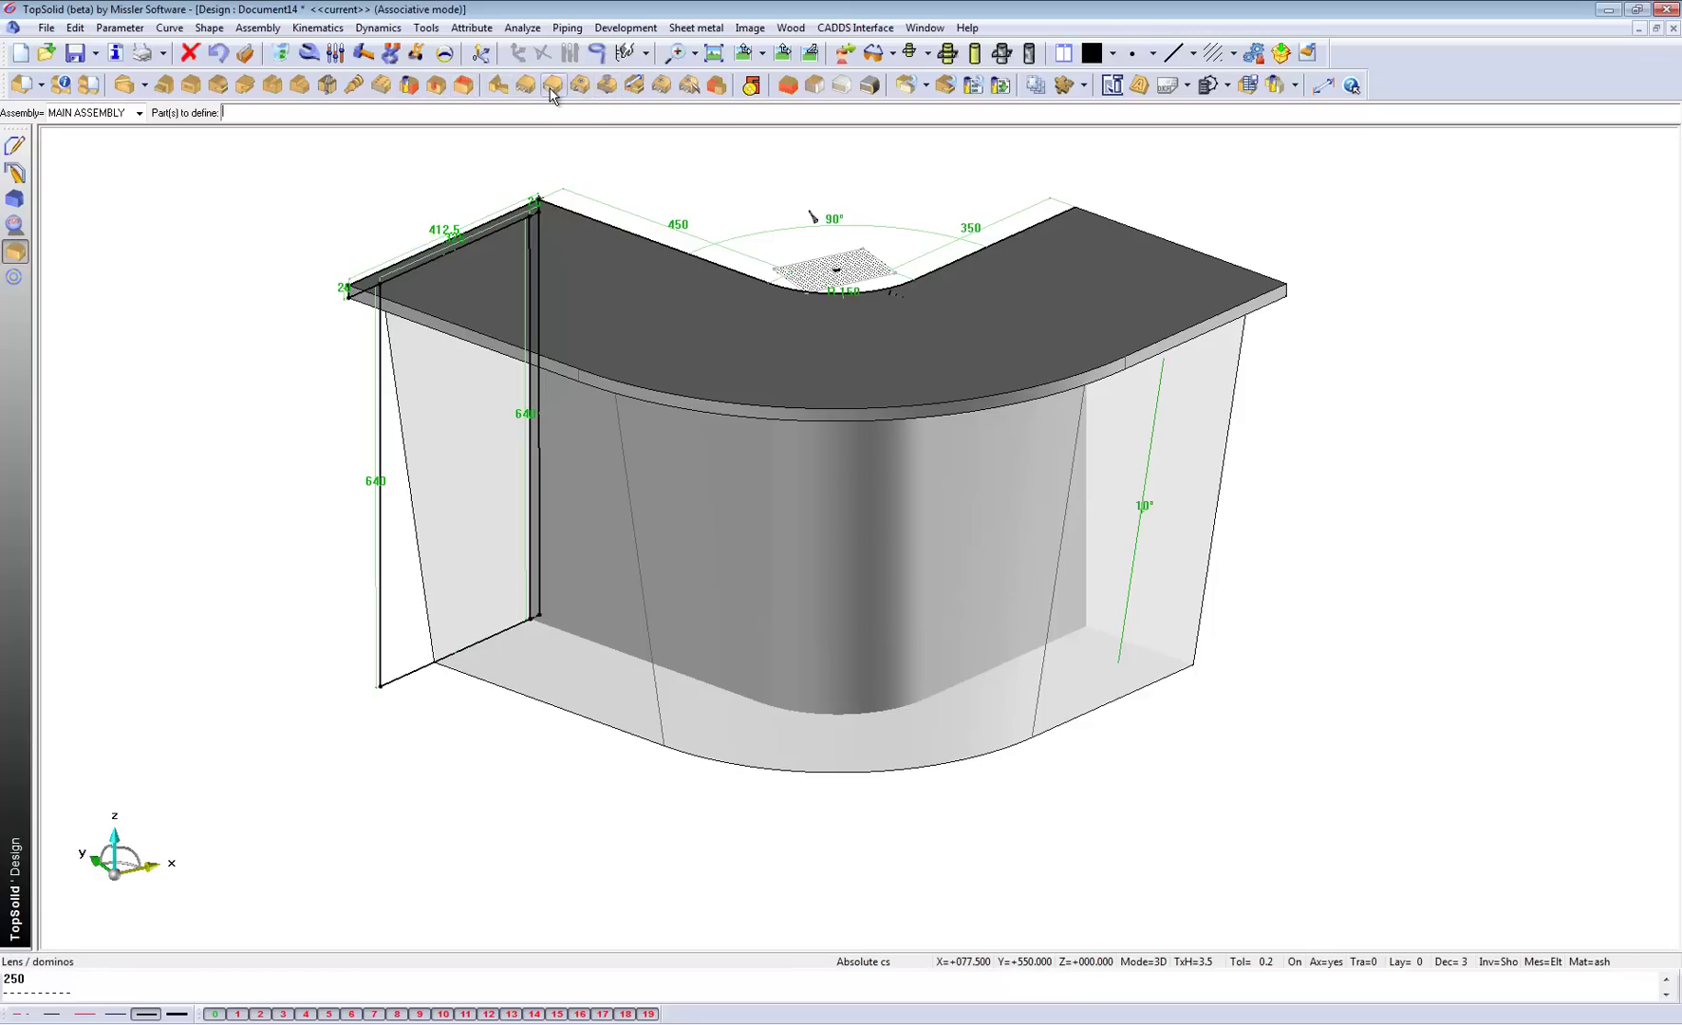
left_click(789, 87)
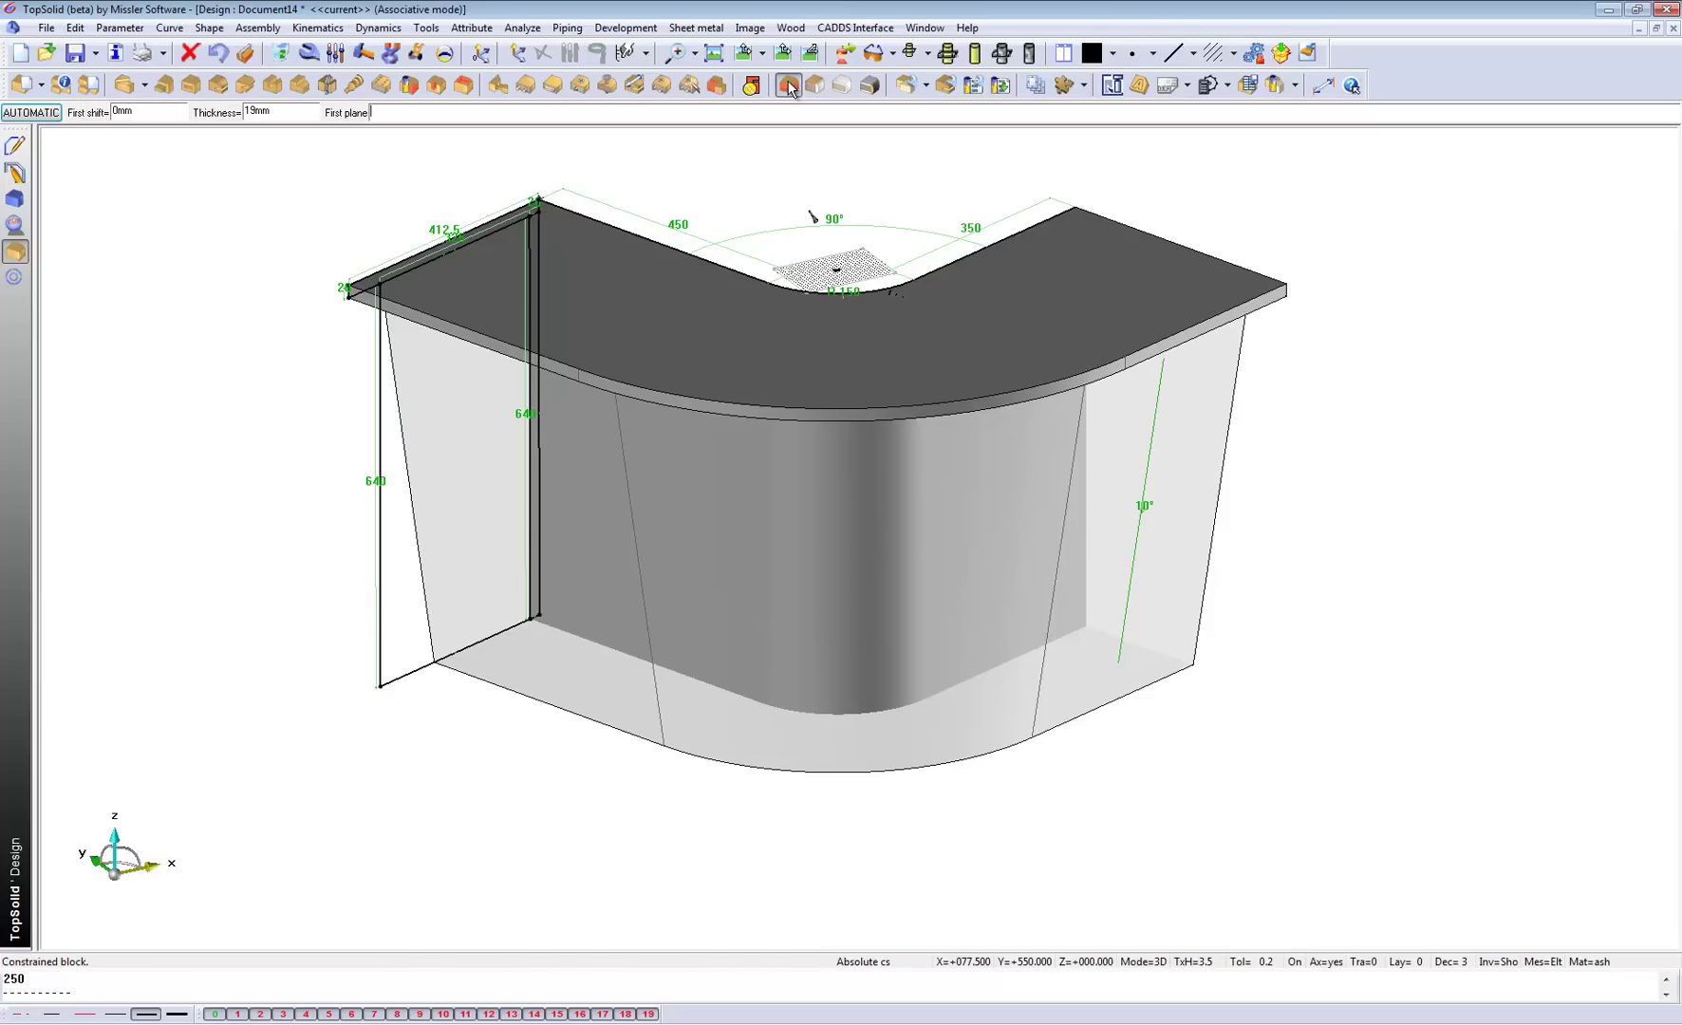
left_click(35, 116)
middle_click_drag(1037, 515, 812, 531)
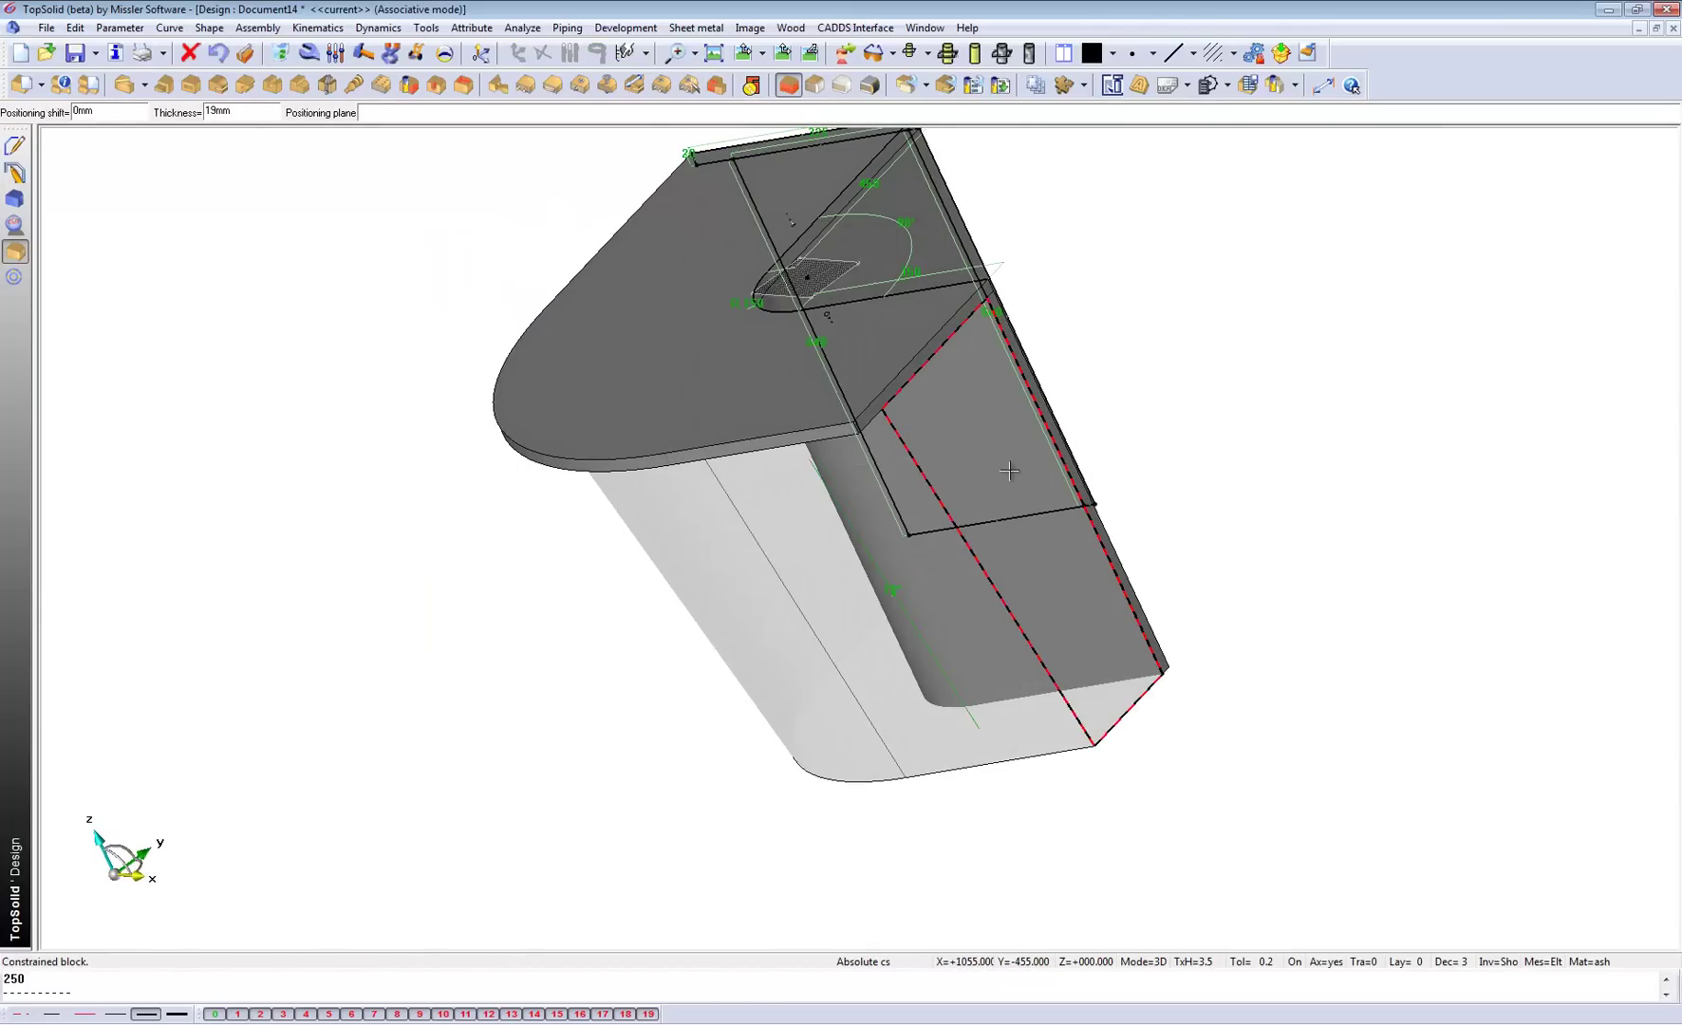
left_click(1009, 471)
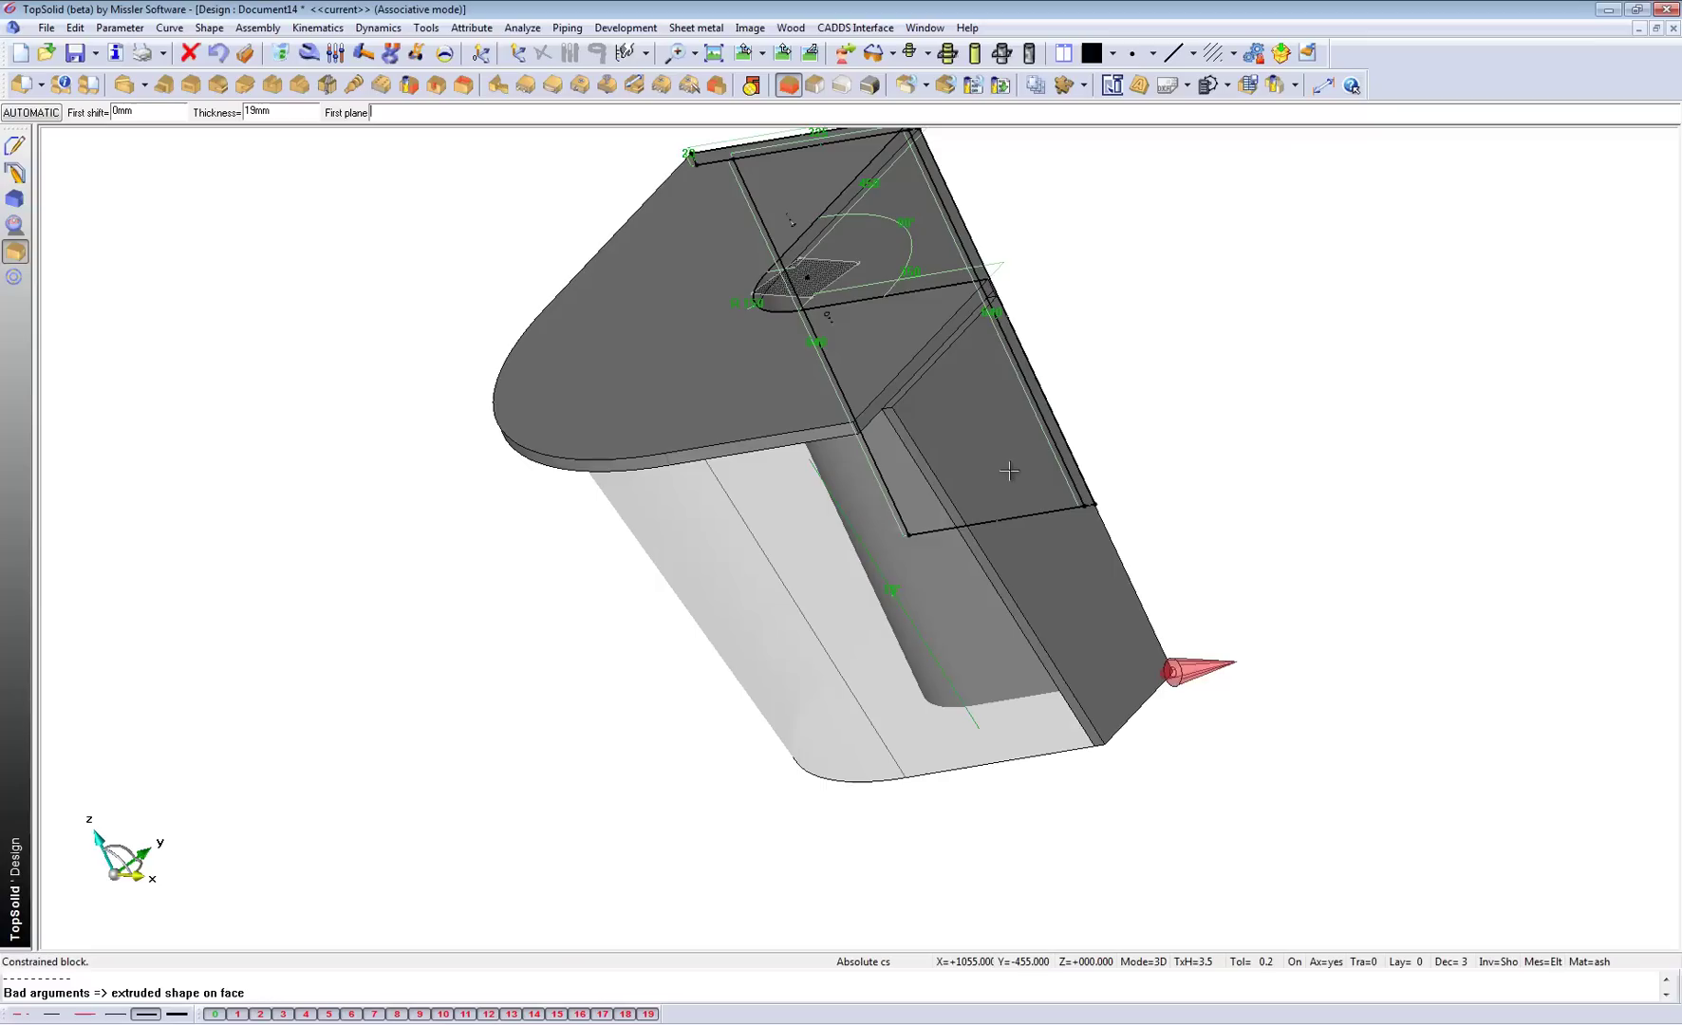
left_click(1197, 665)
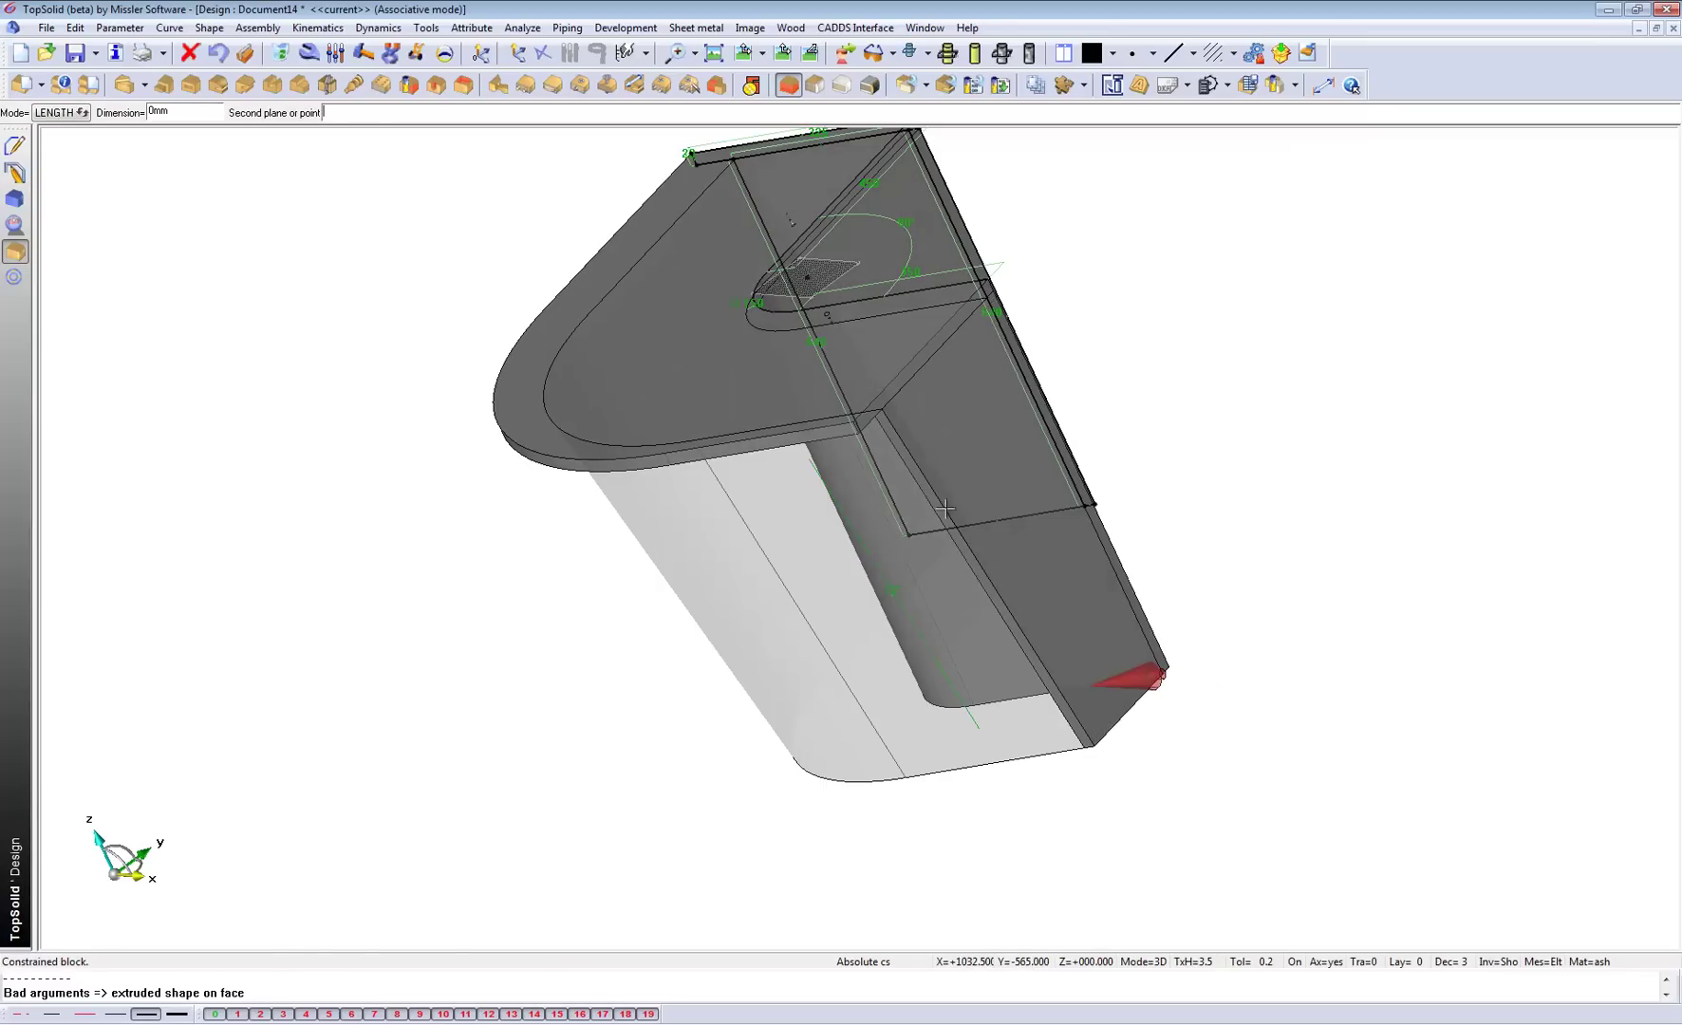
middle_click_drag(892, 519, 1137, 513)
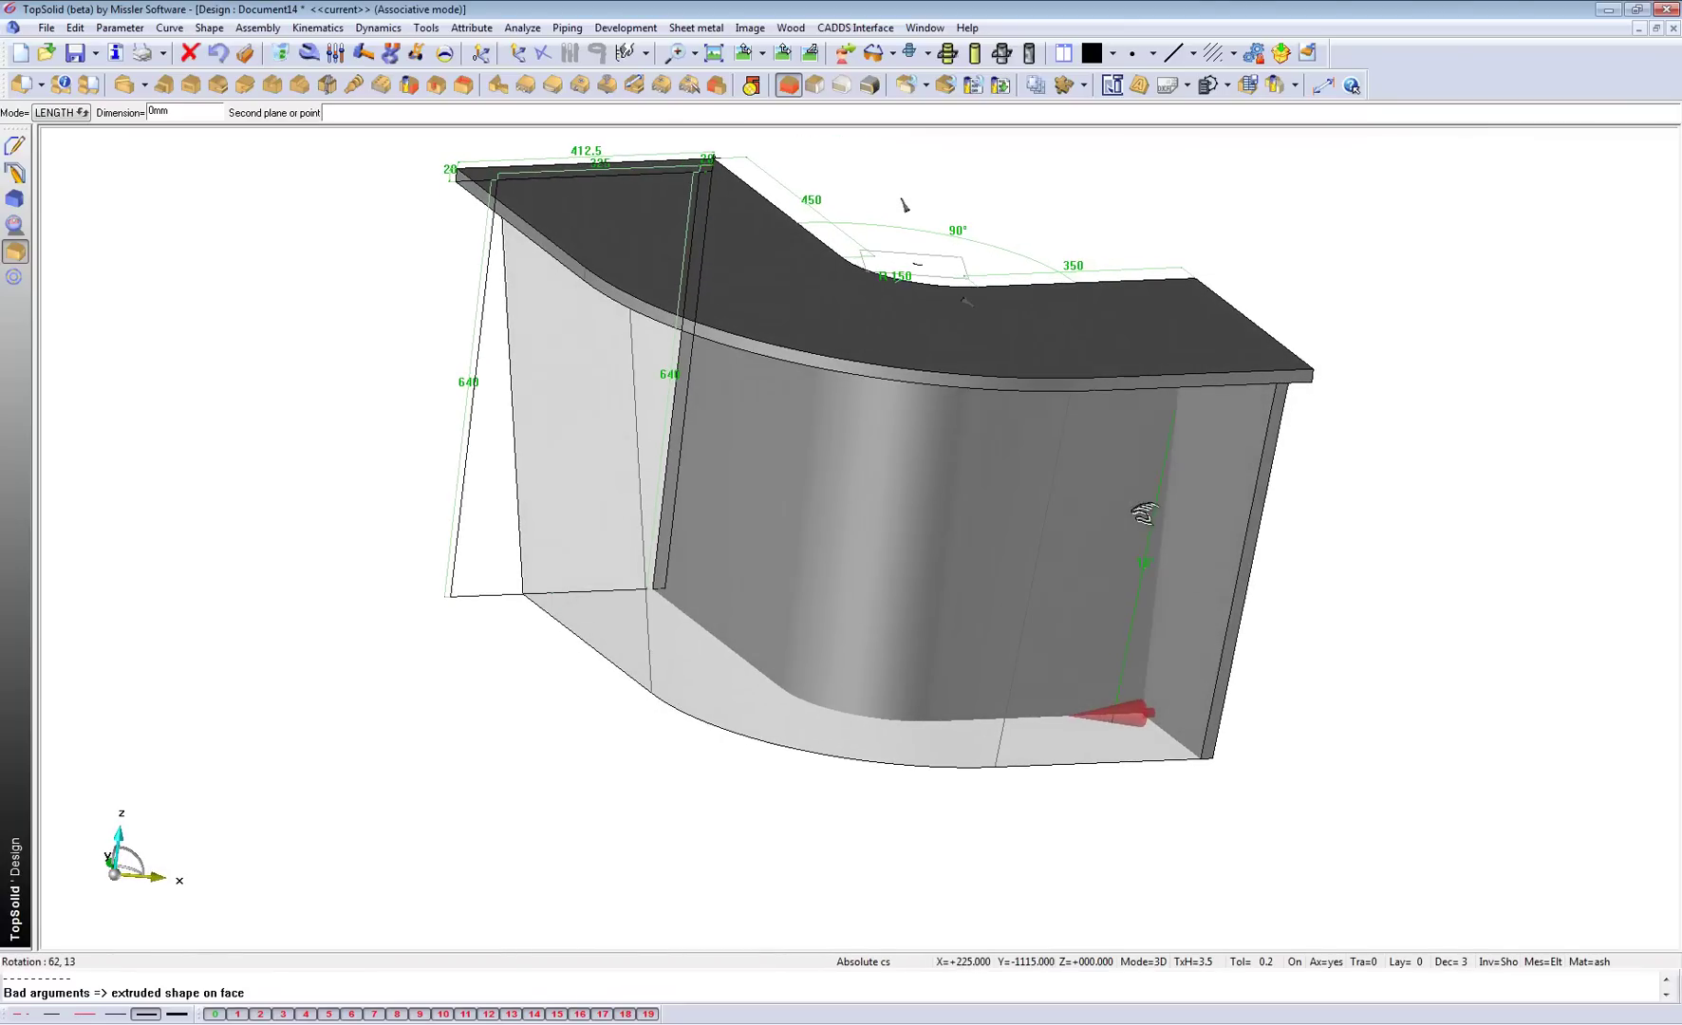
middle_click_drag(620, 582, 535, 171)
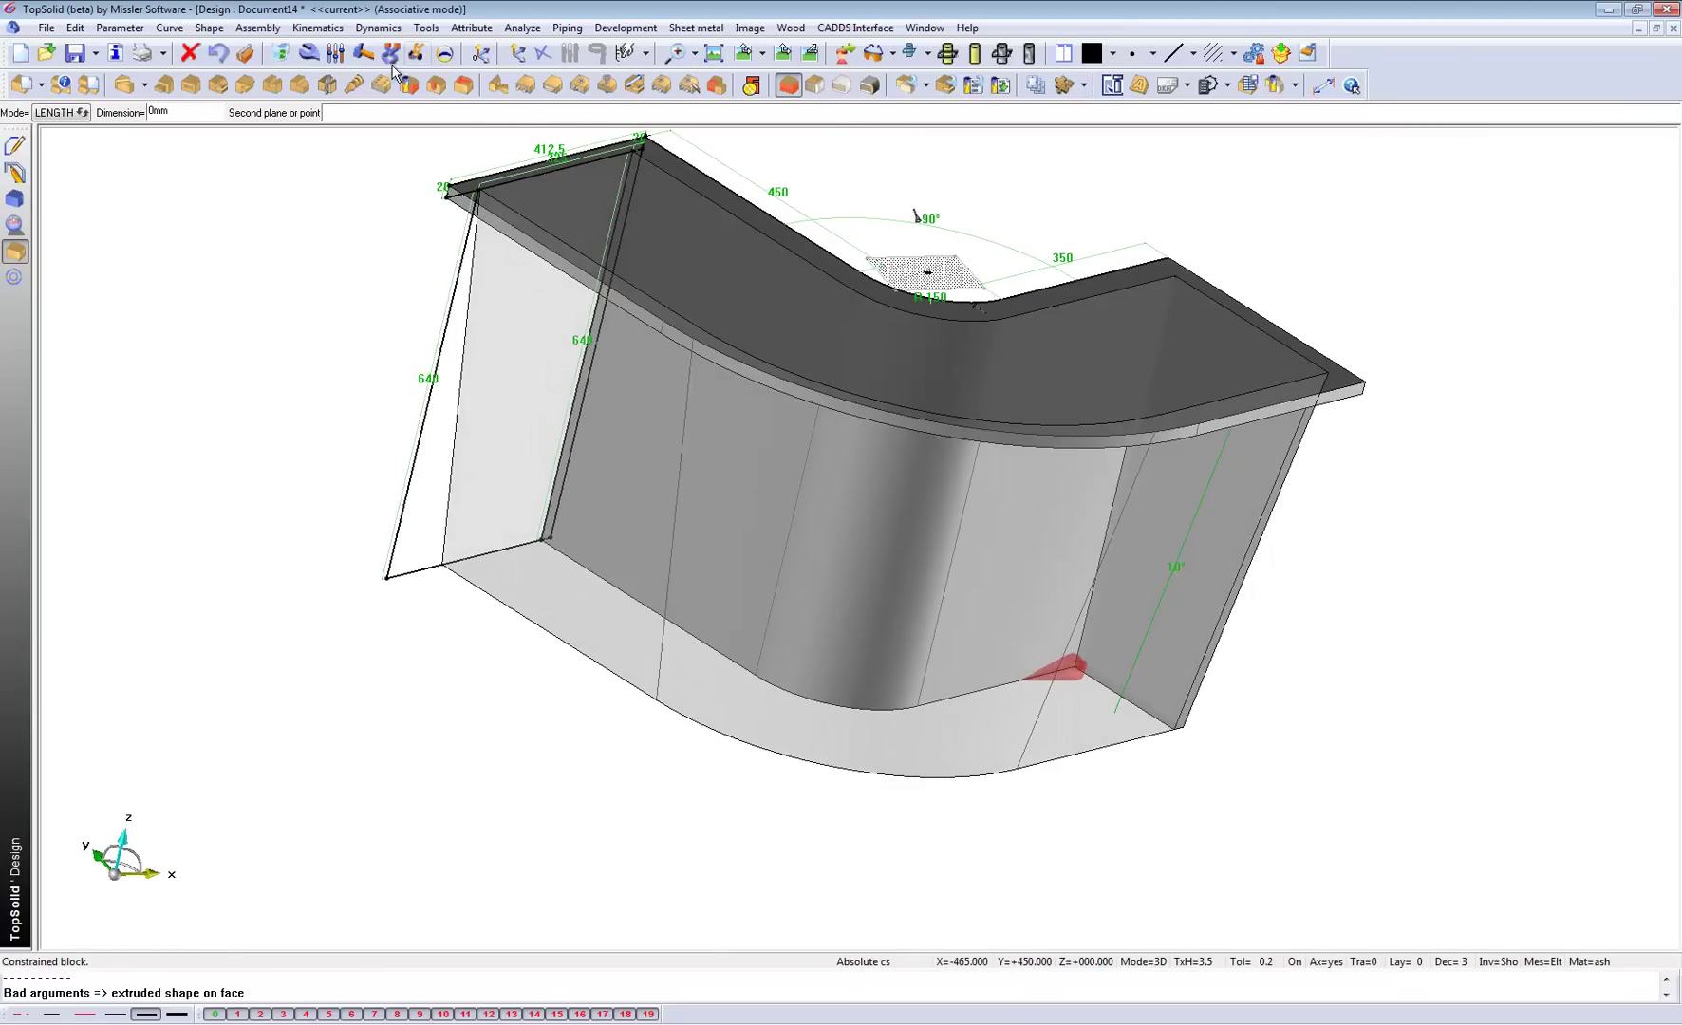
left_click(337, 53)
left_click(1176, 567)
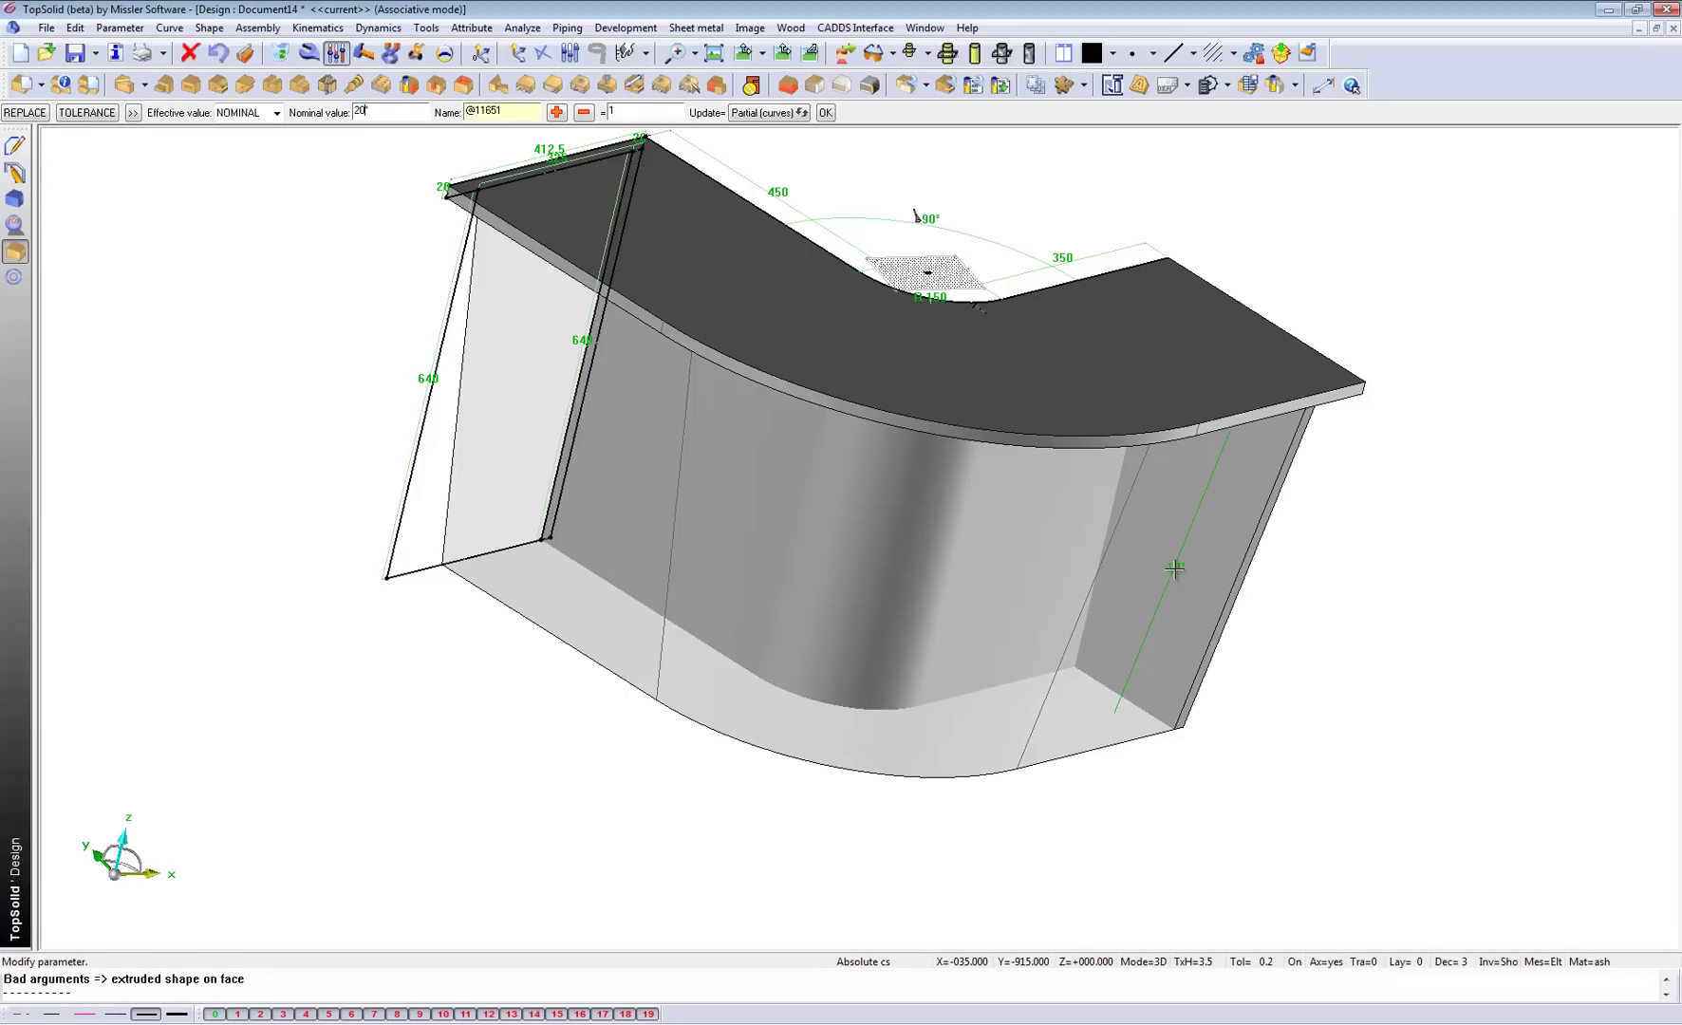
key("Return")
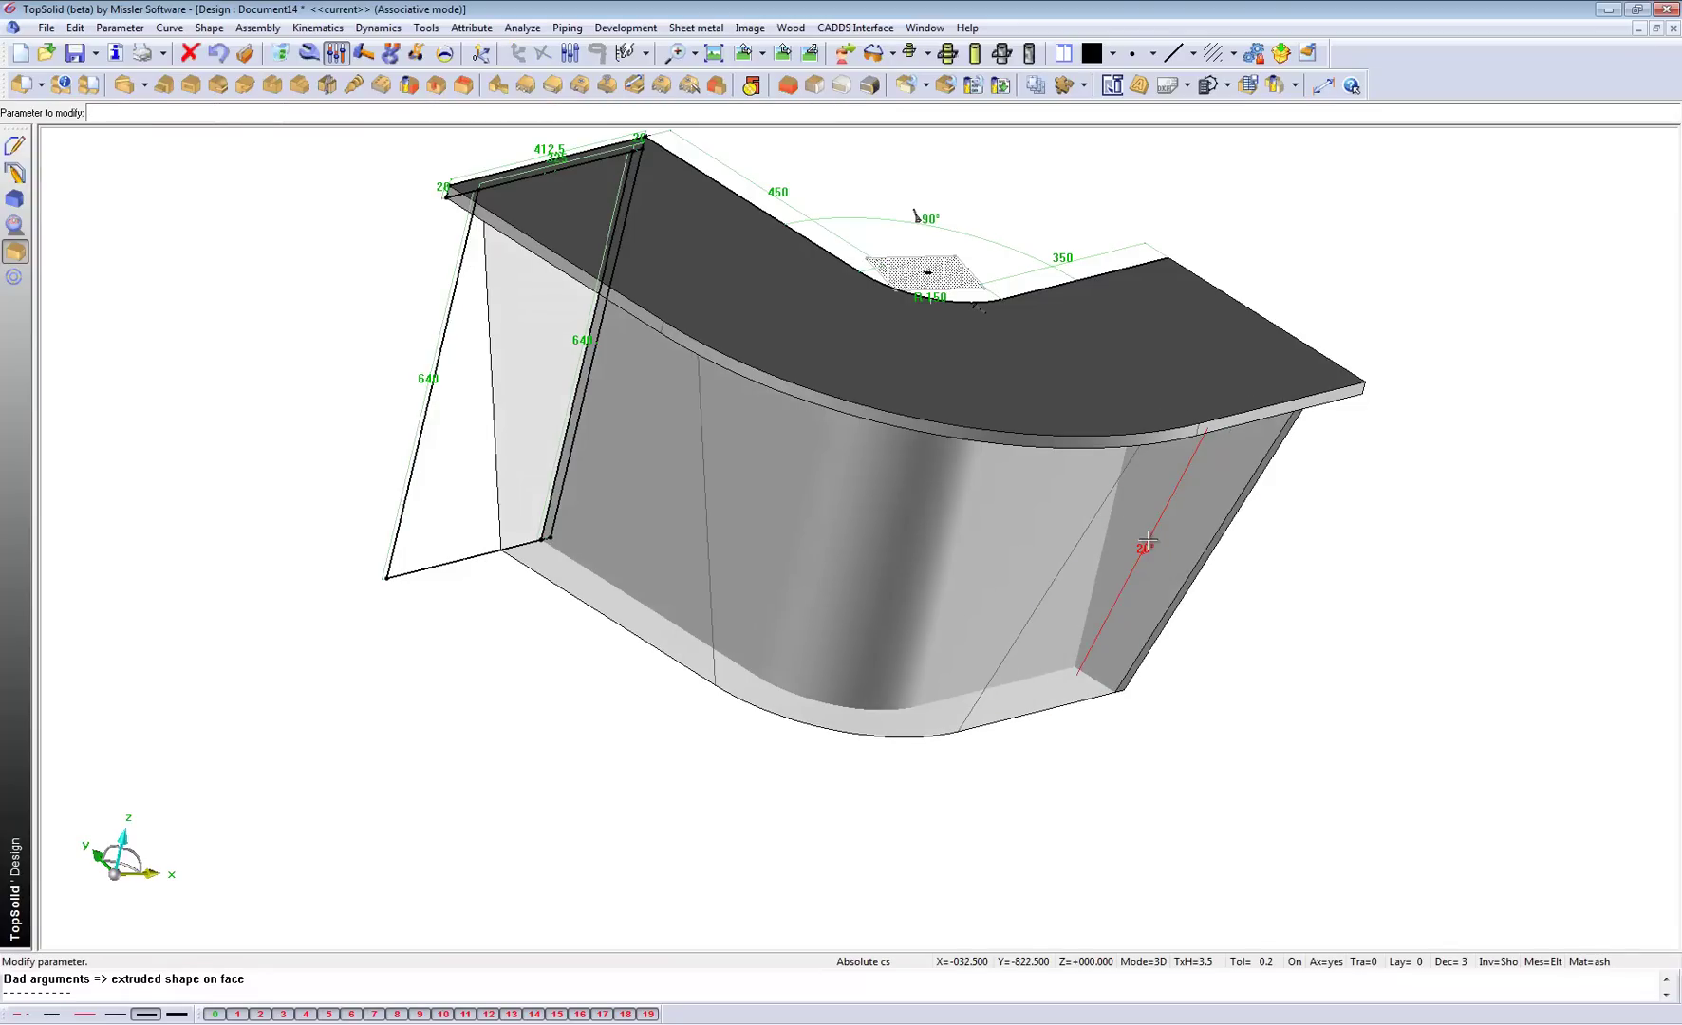
key("Left")
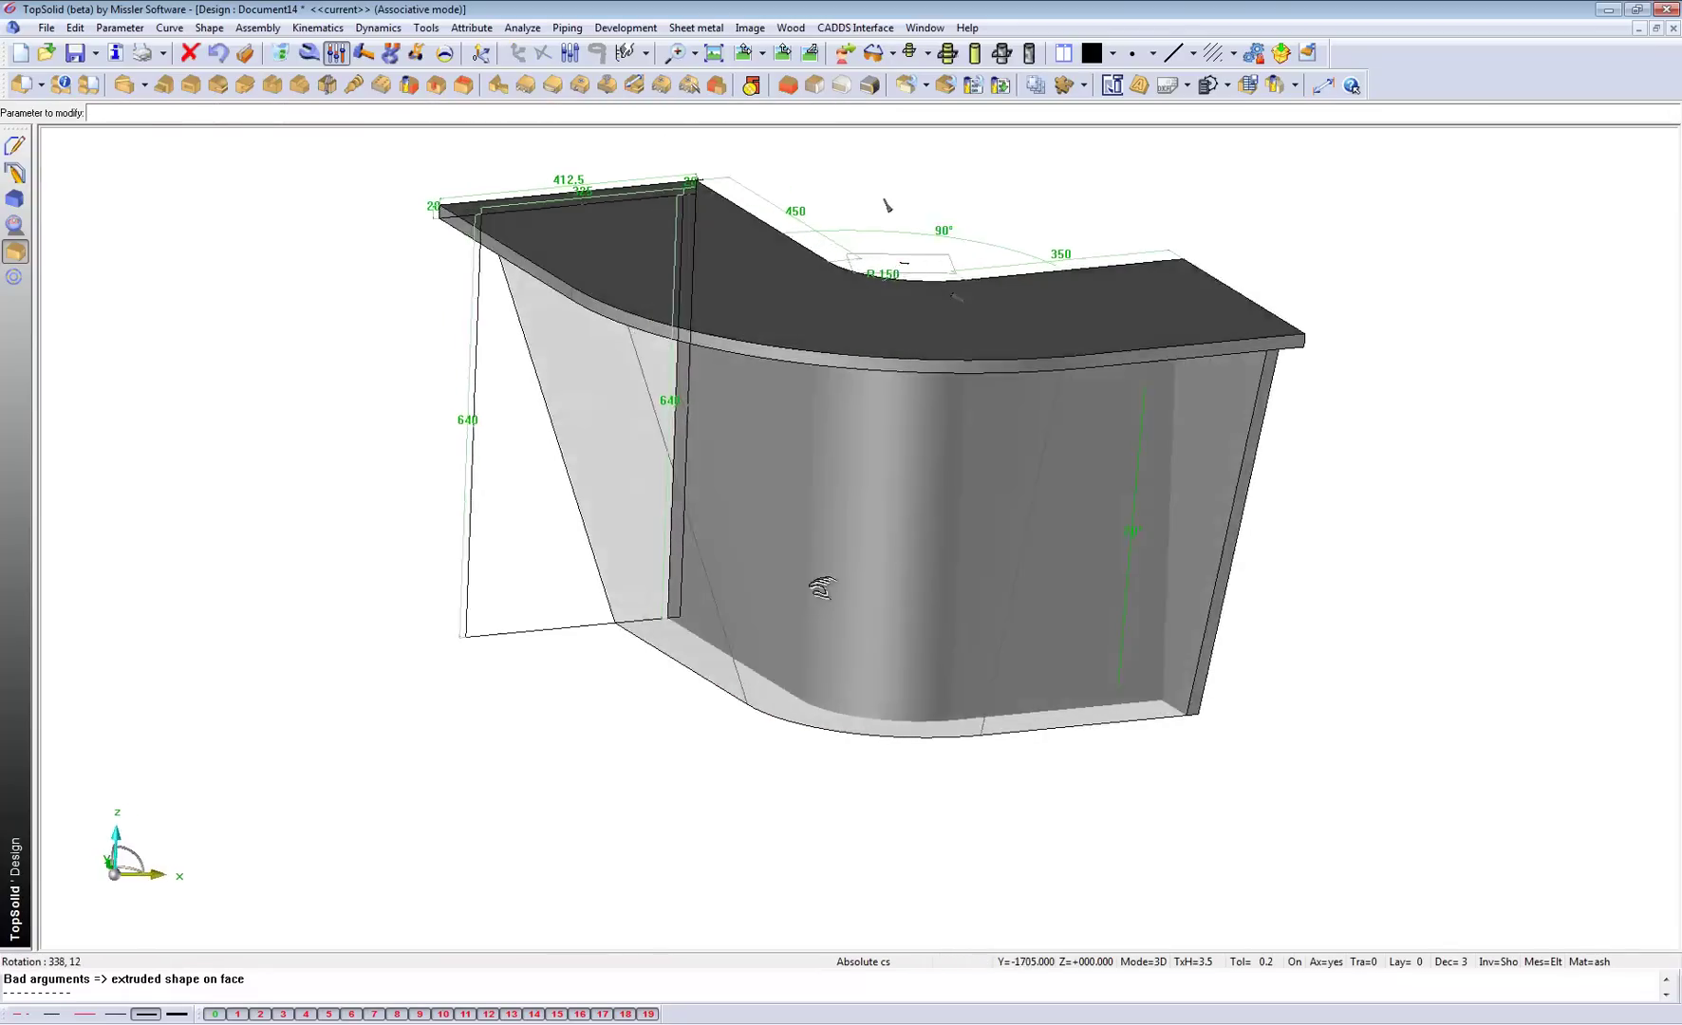
middle_click_drag(594, 593, 1006, 653)
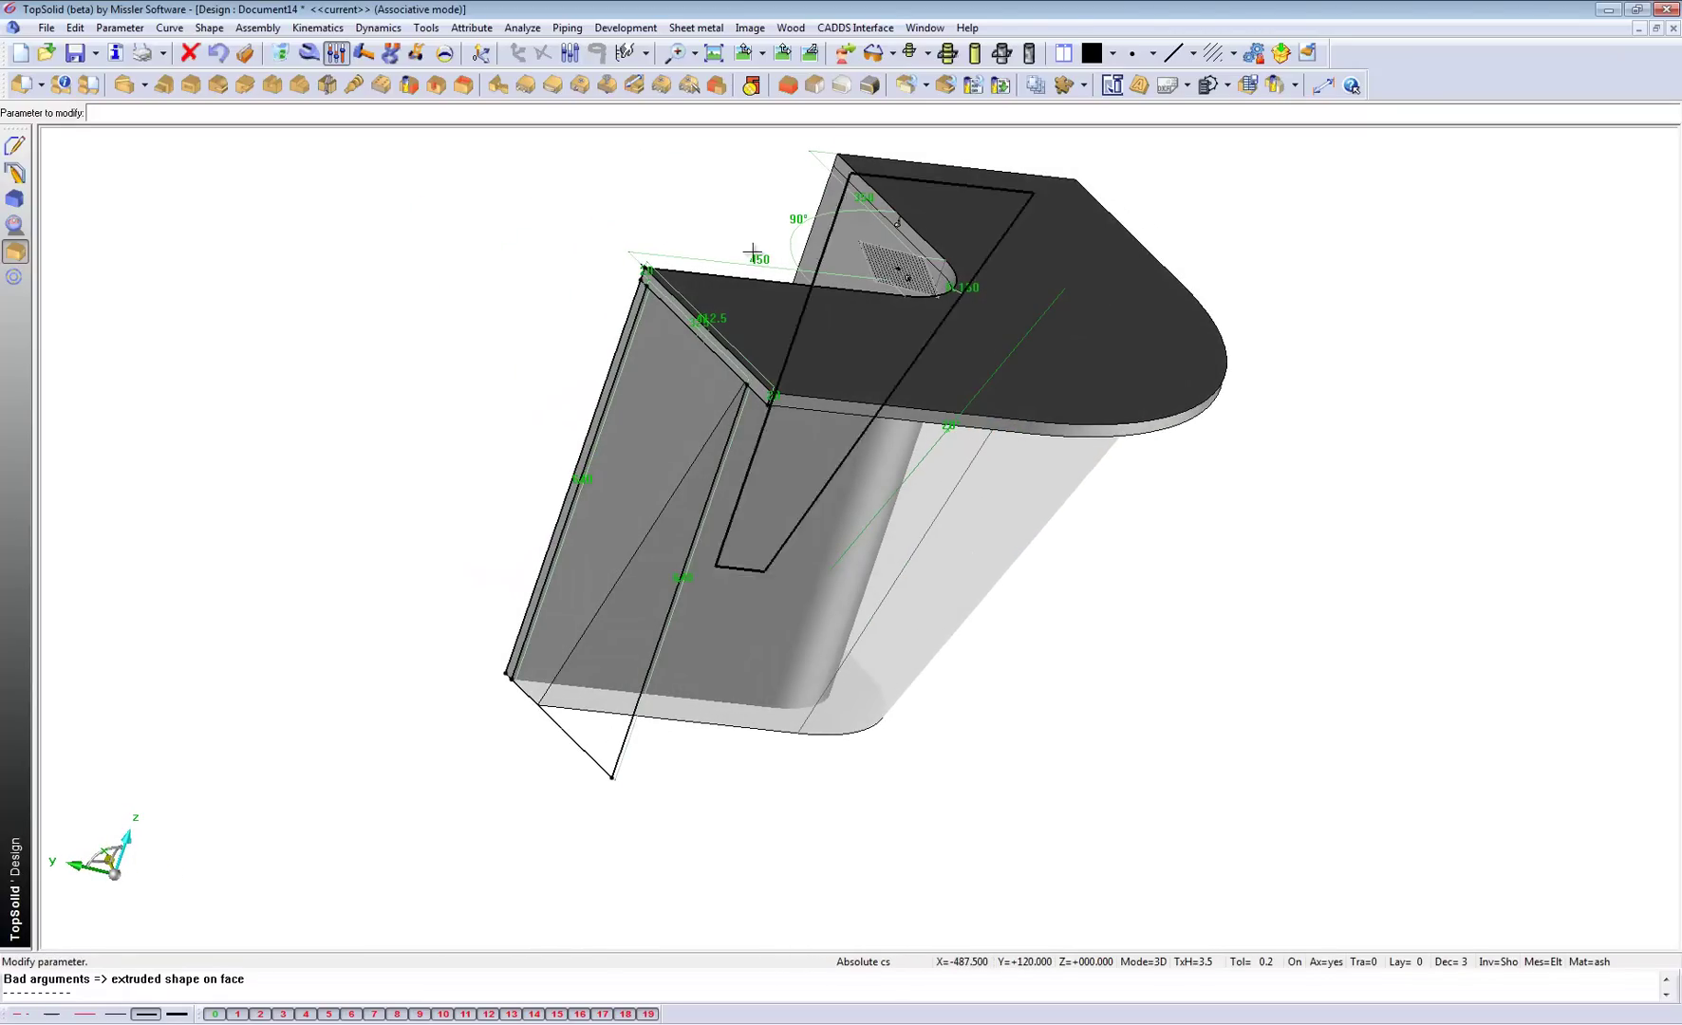
scroll(686, 299, "up", 2)
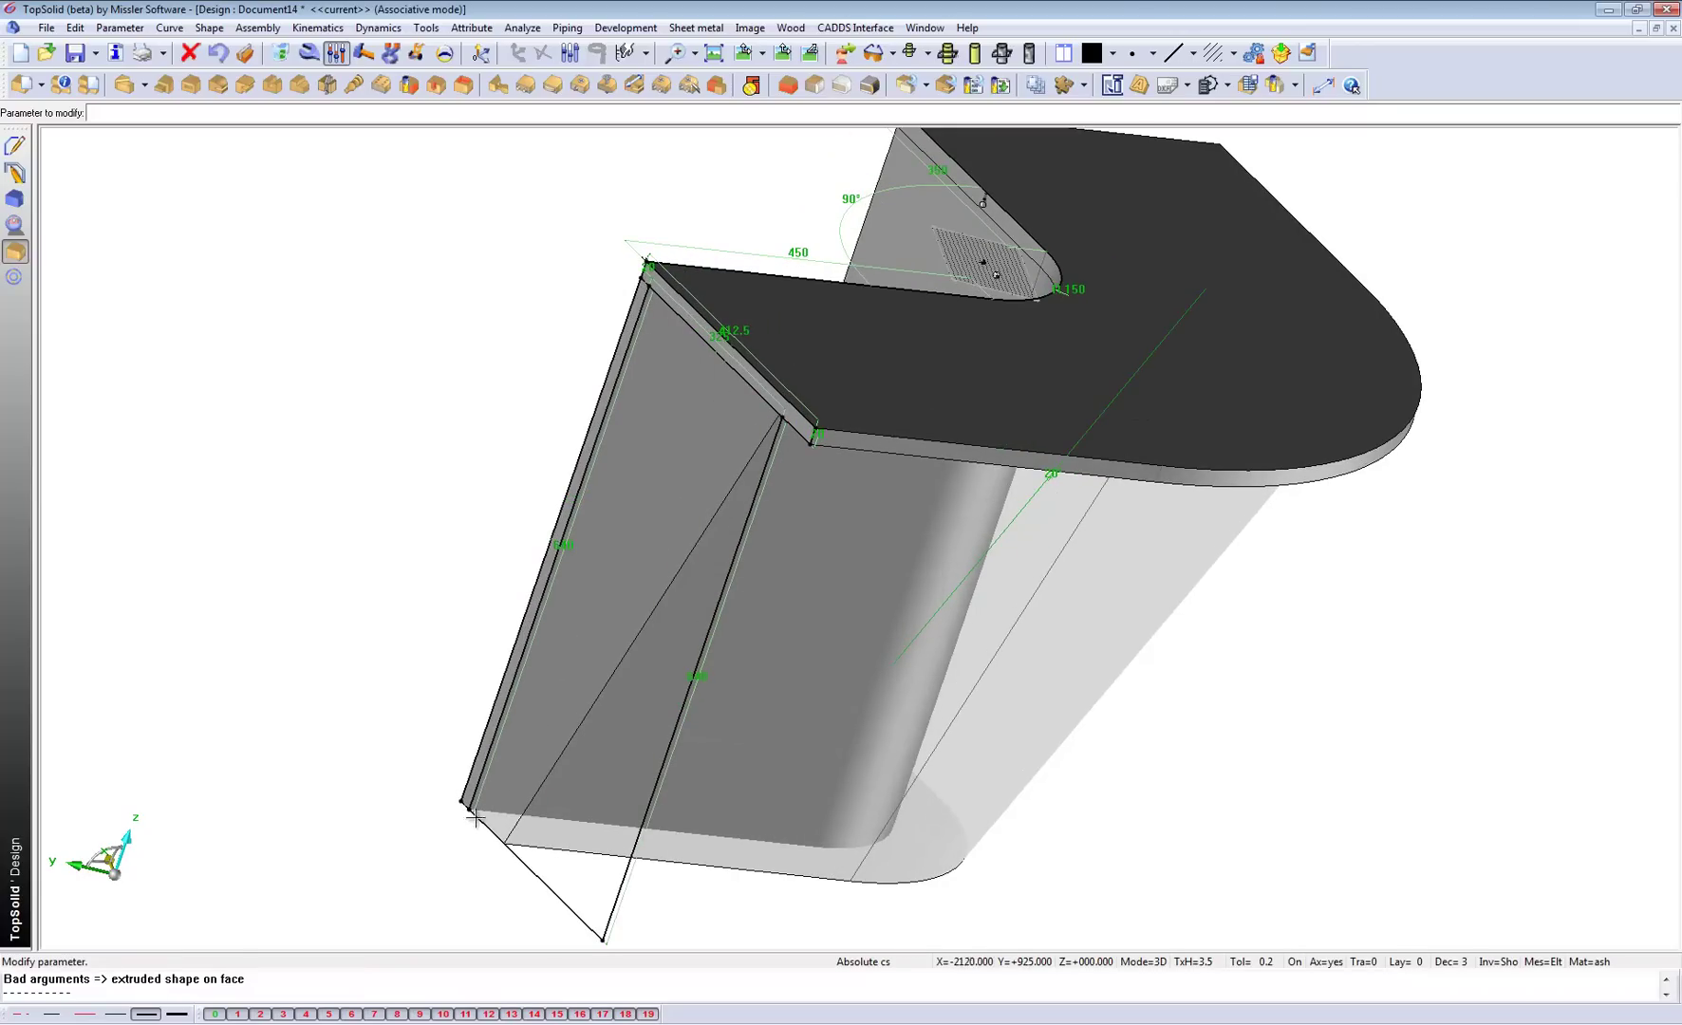
Step: Insert the RD Side standard side-framework component
left_click(259, 28)
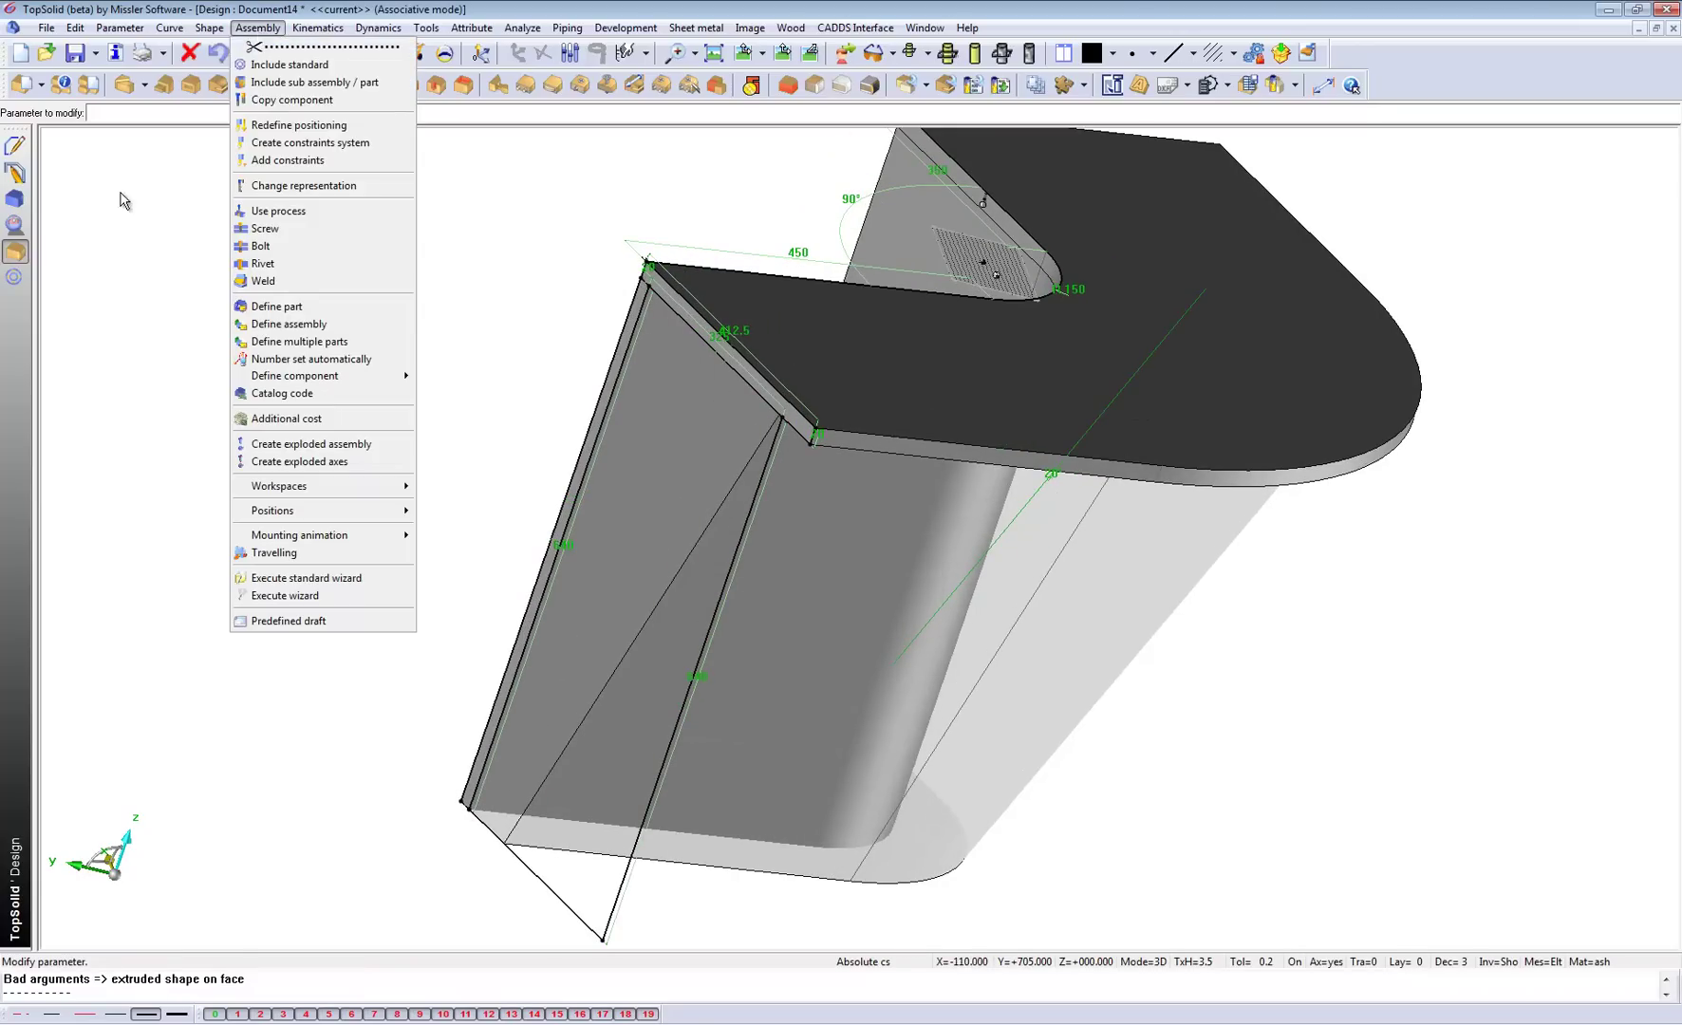
left_click(14, 276)
scroll(94, 187, "down", 1)
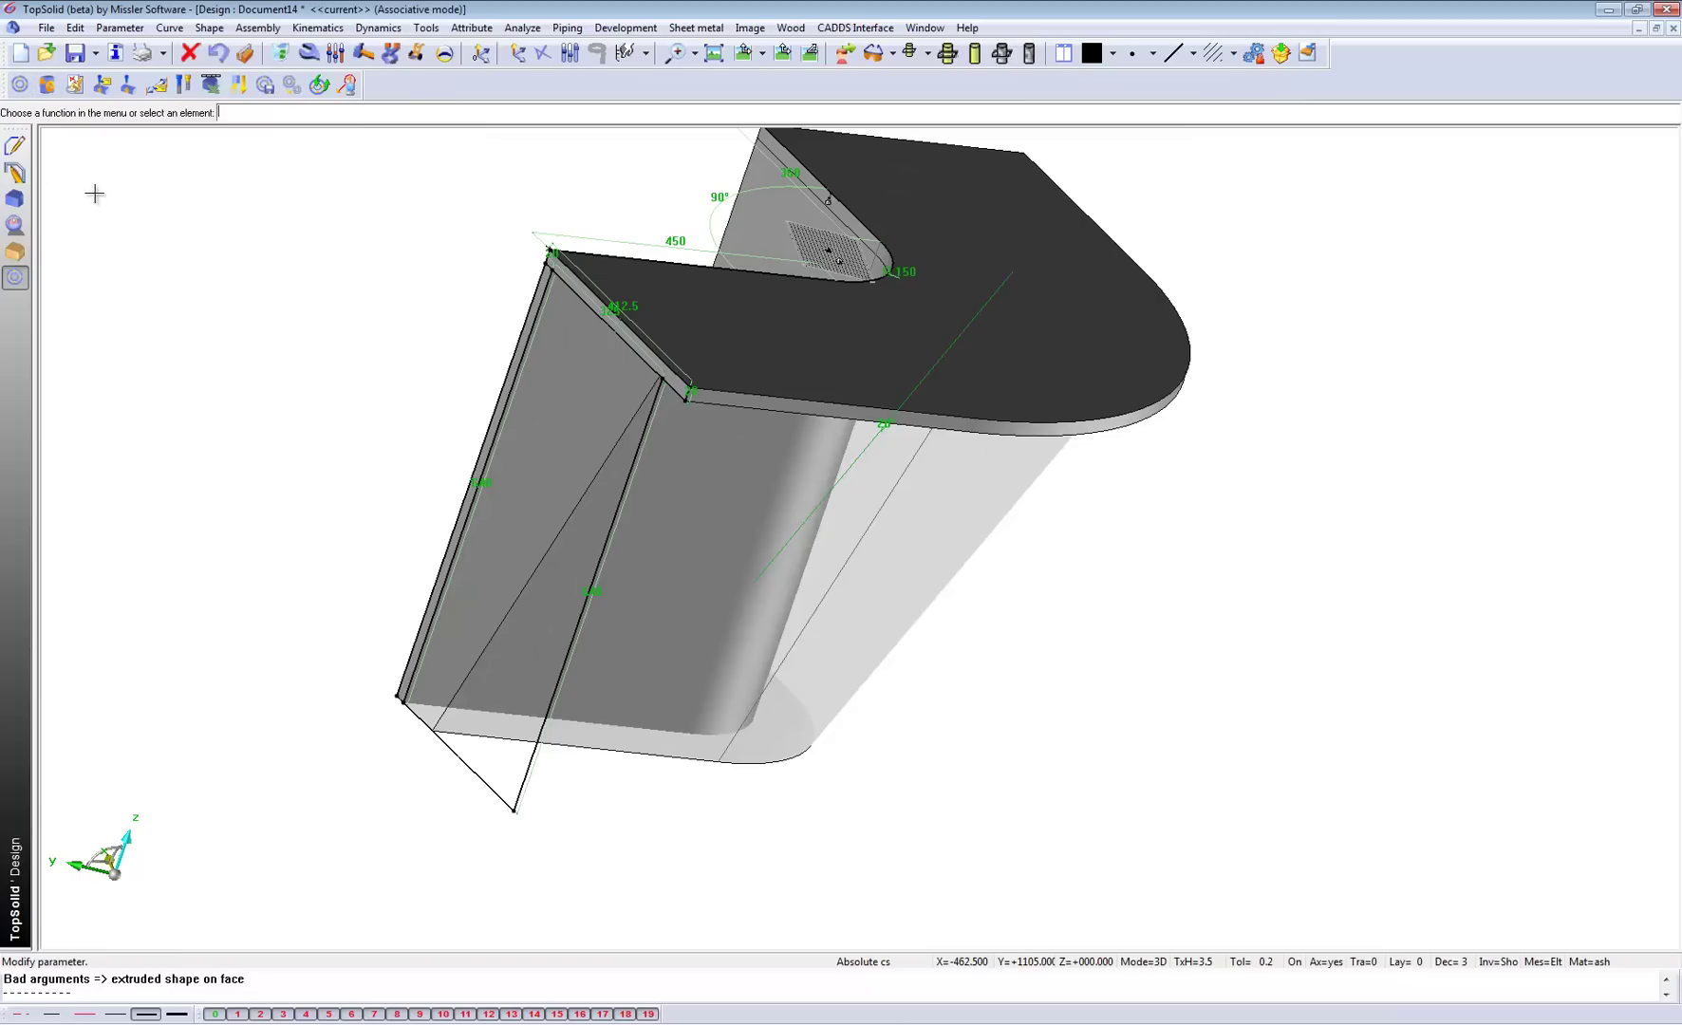
left_click(18, 85)
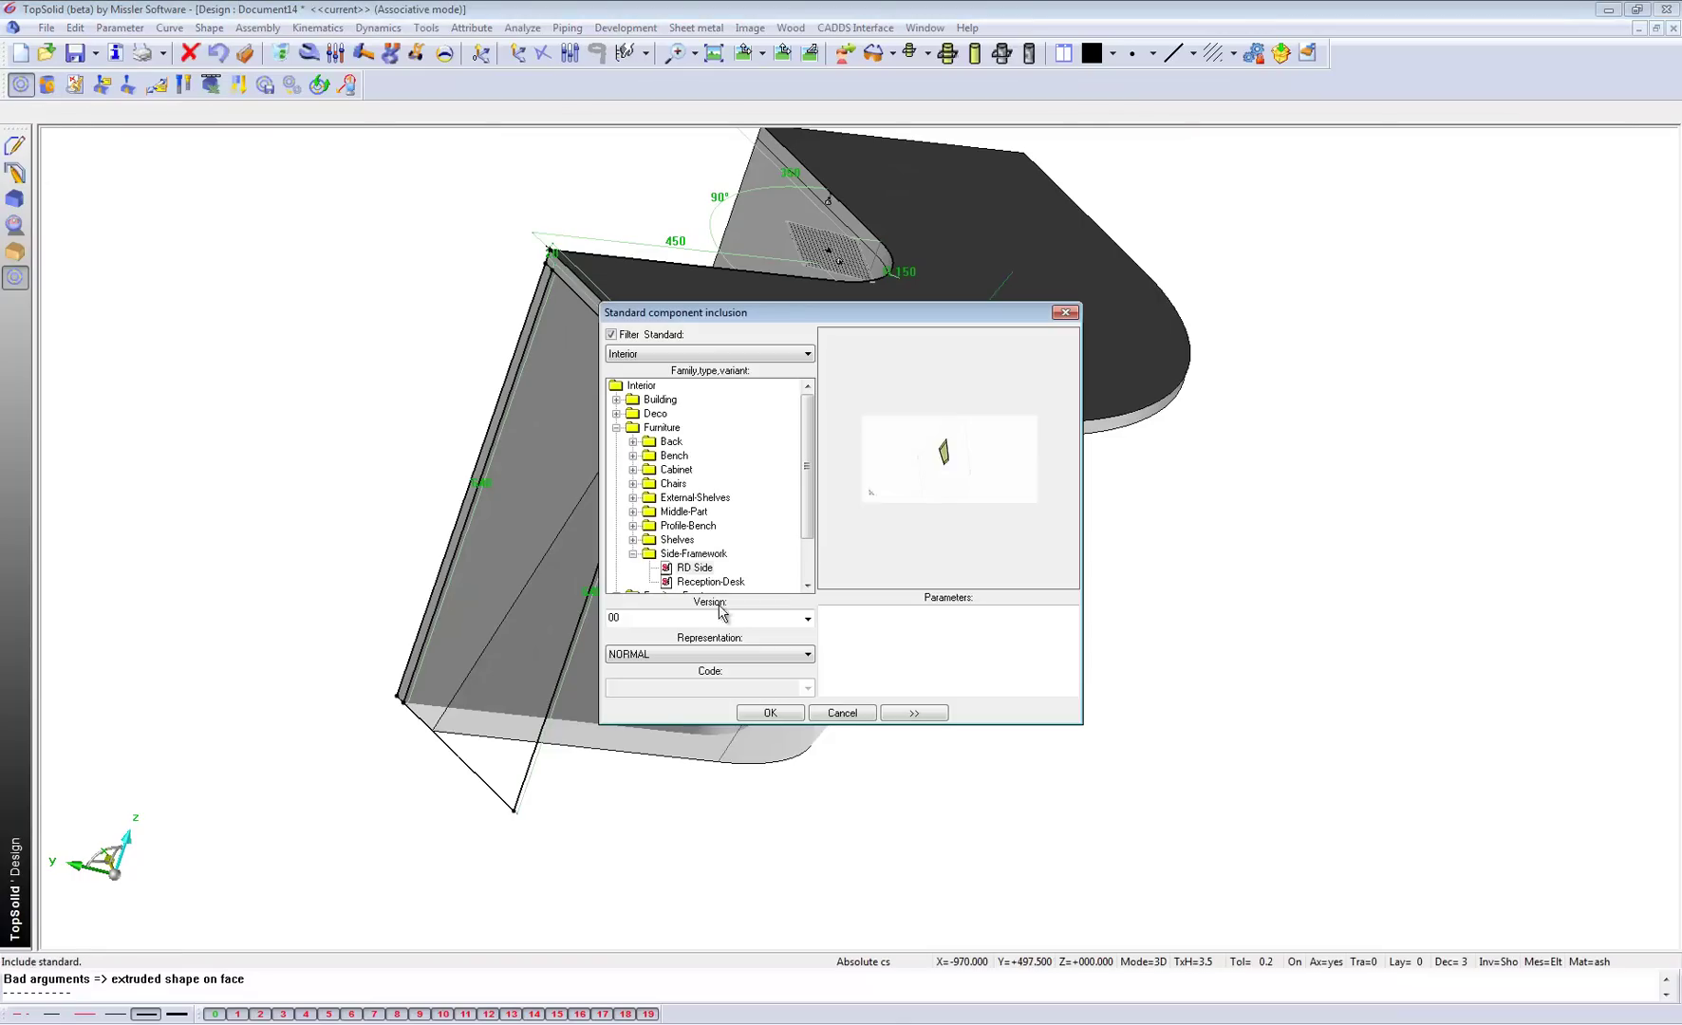
left_click(695, 568)
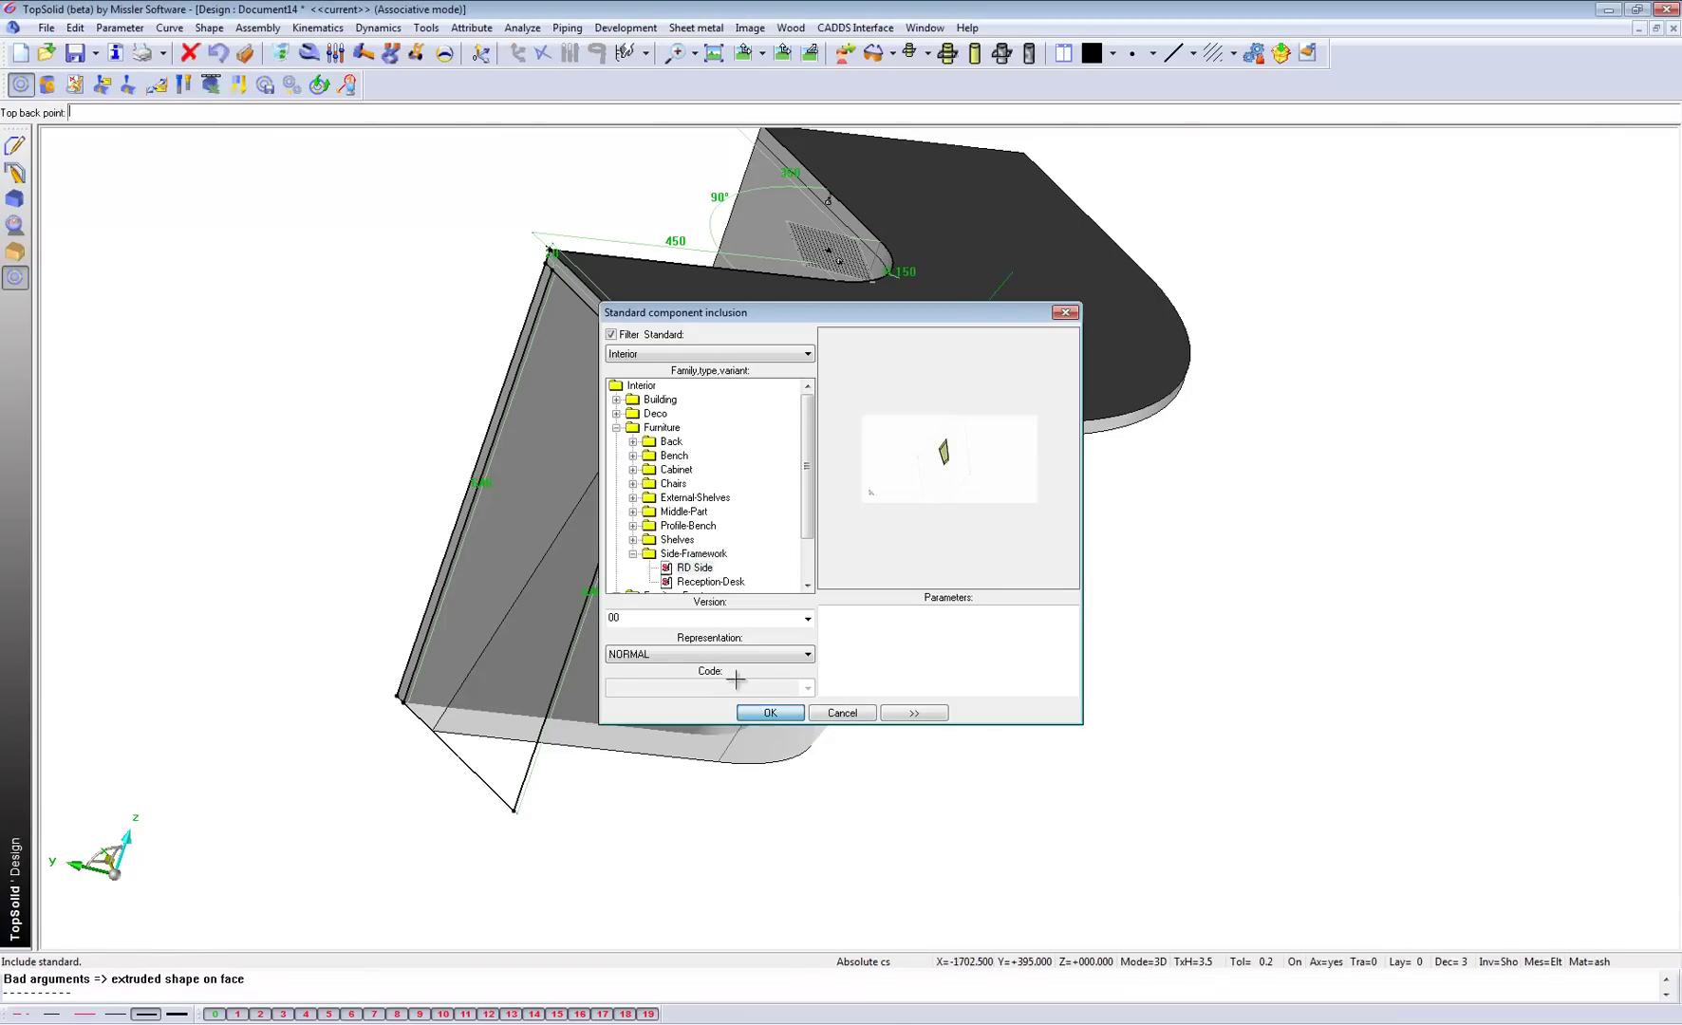
left_click(770, 713)
Step: Position the RD Side panel on the end's top and bottom front corners
scroll(518, 287, "up", 1)
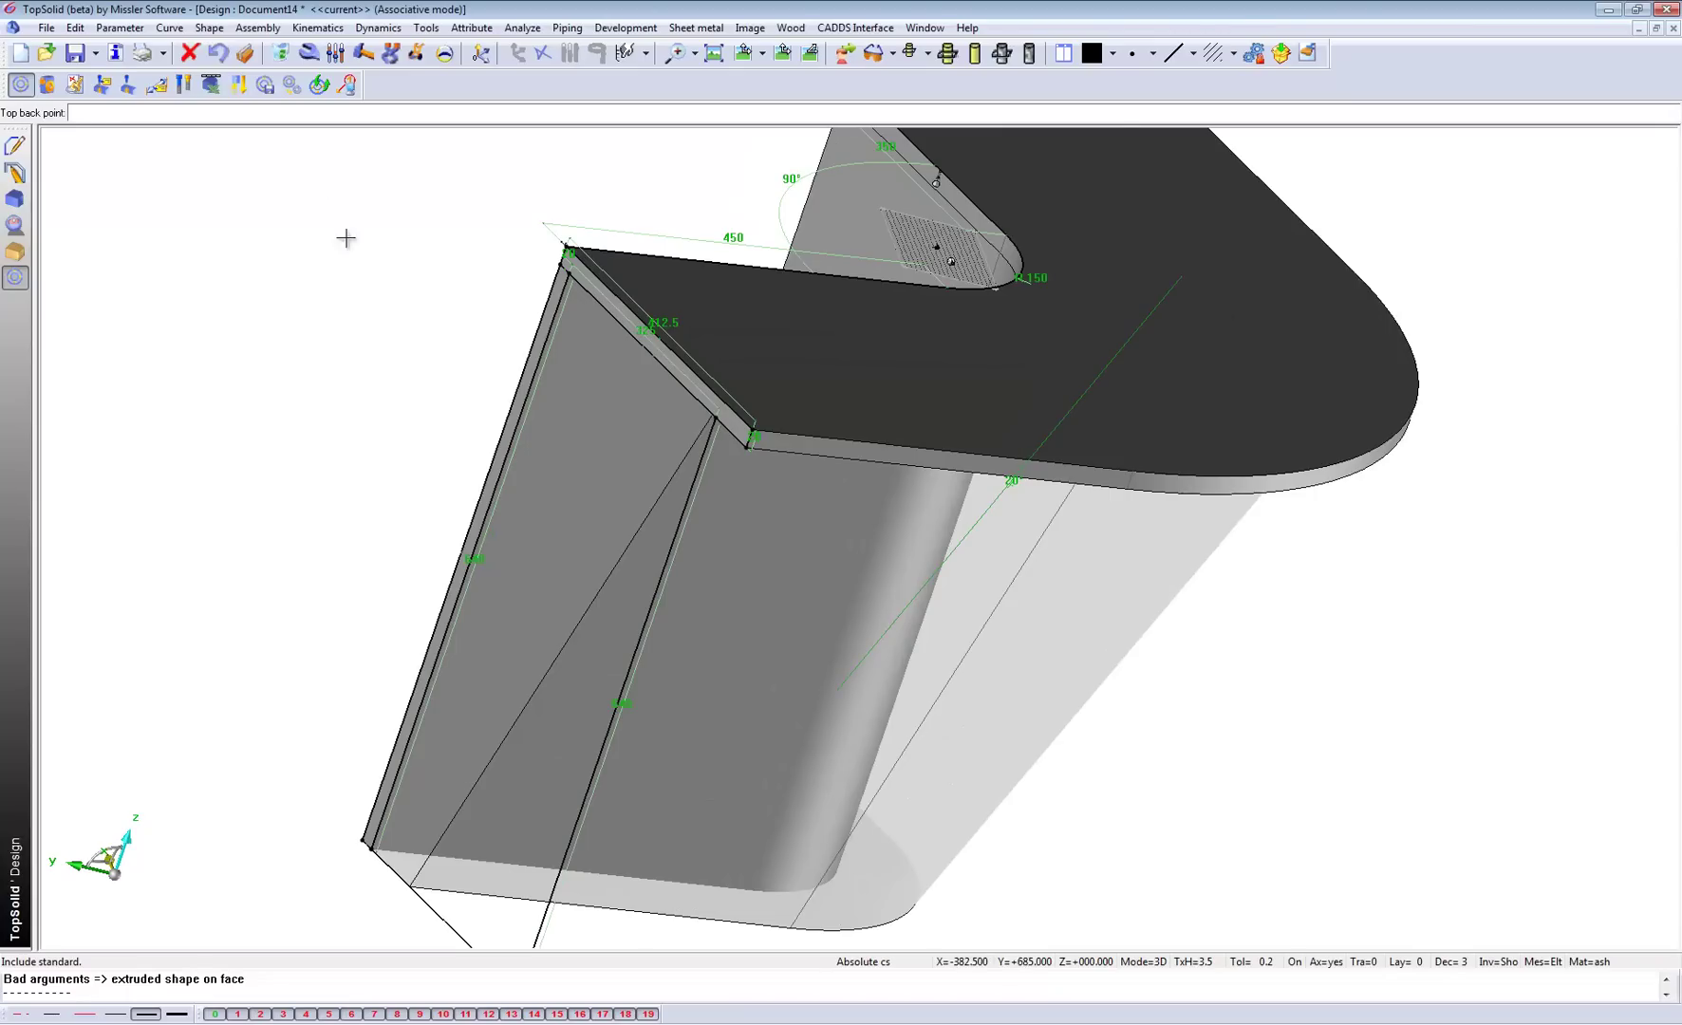
scroll(543, 270, "up", 1)
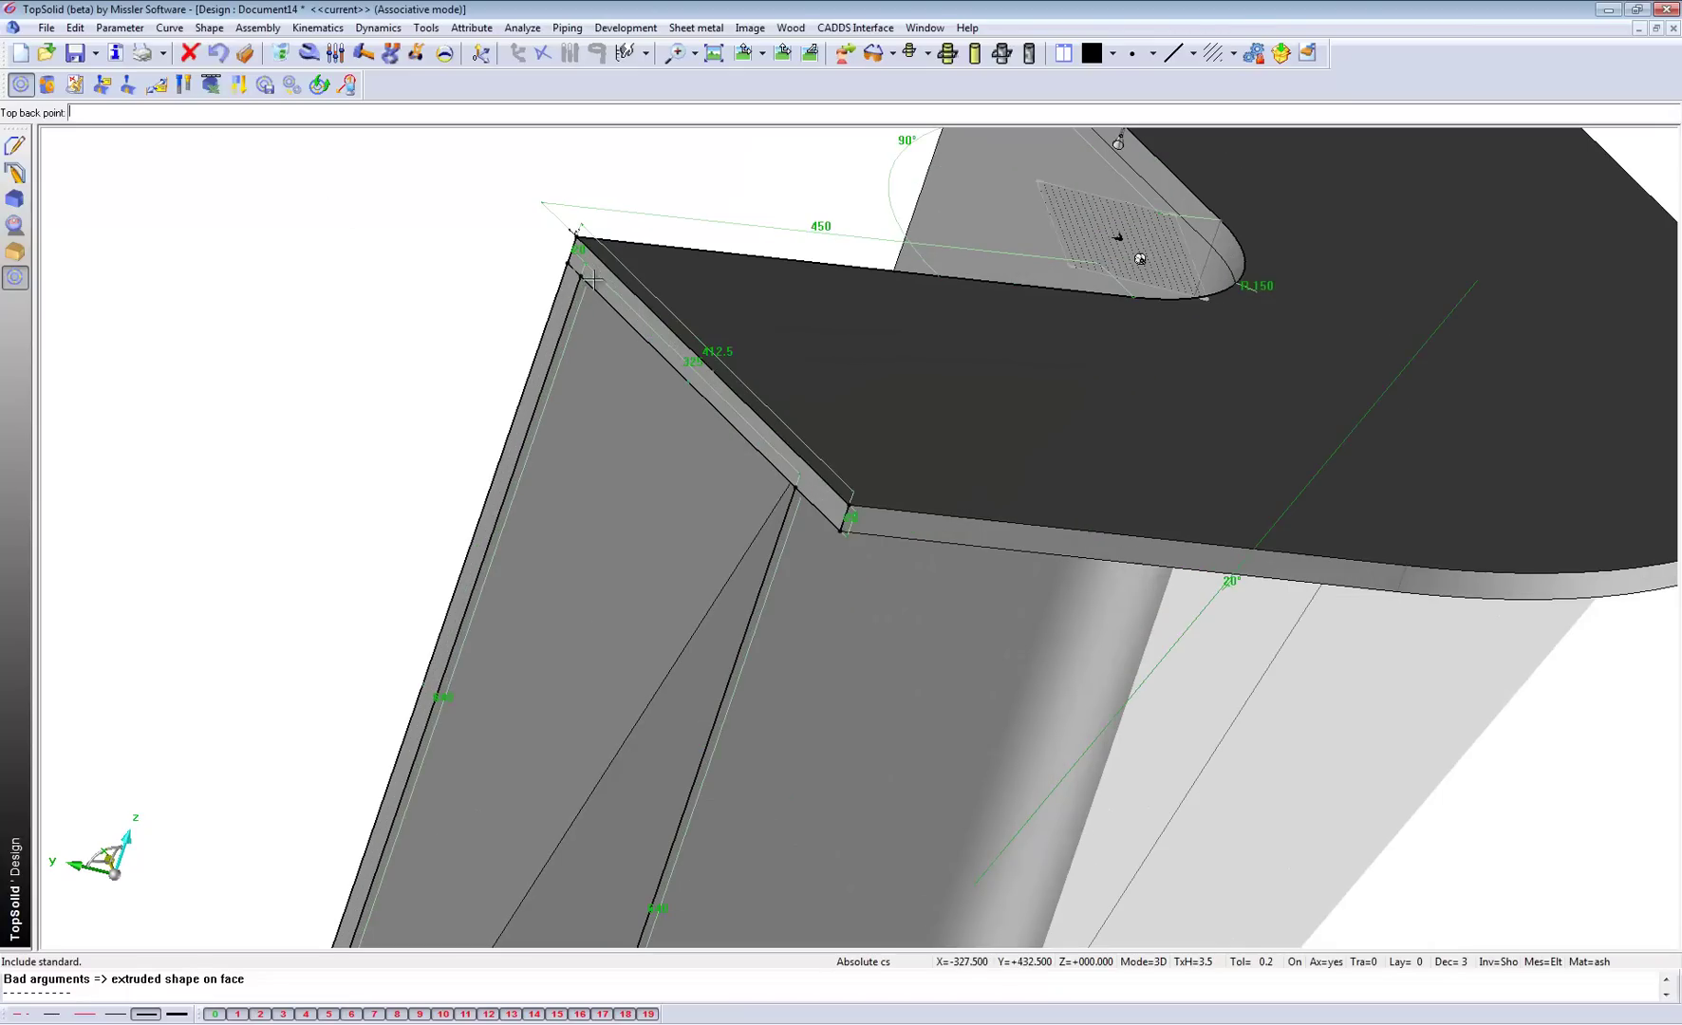
scroll(789, 477, "up", 1)
left_click(789, 484)
scroll(789, 484, "down", 3)
scroll(442, 792, "up", 2)
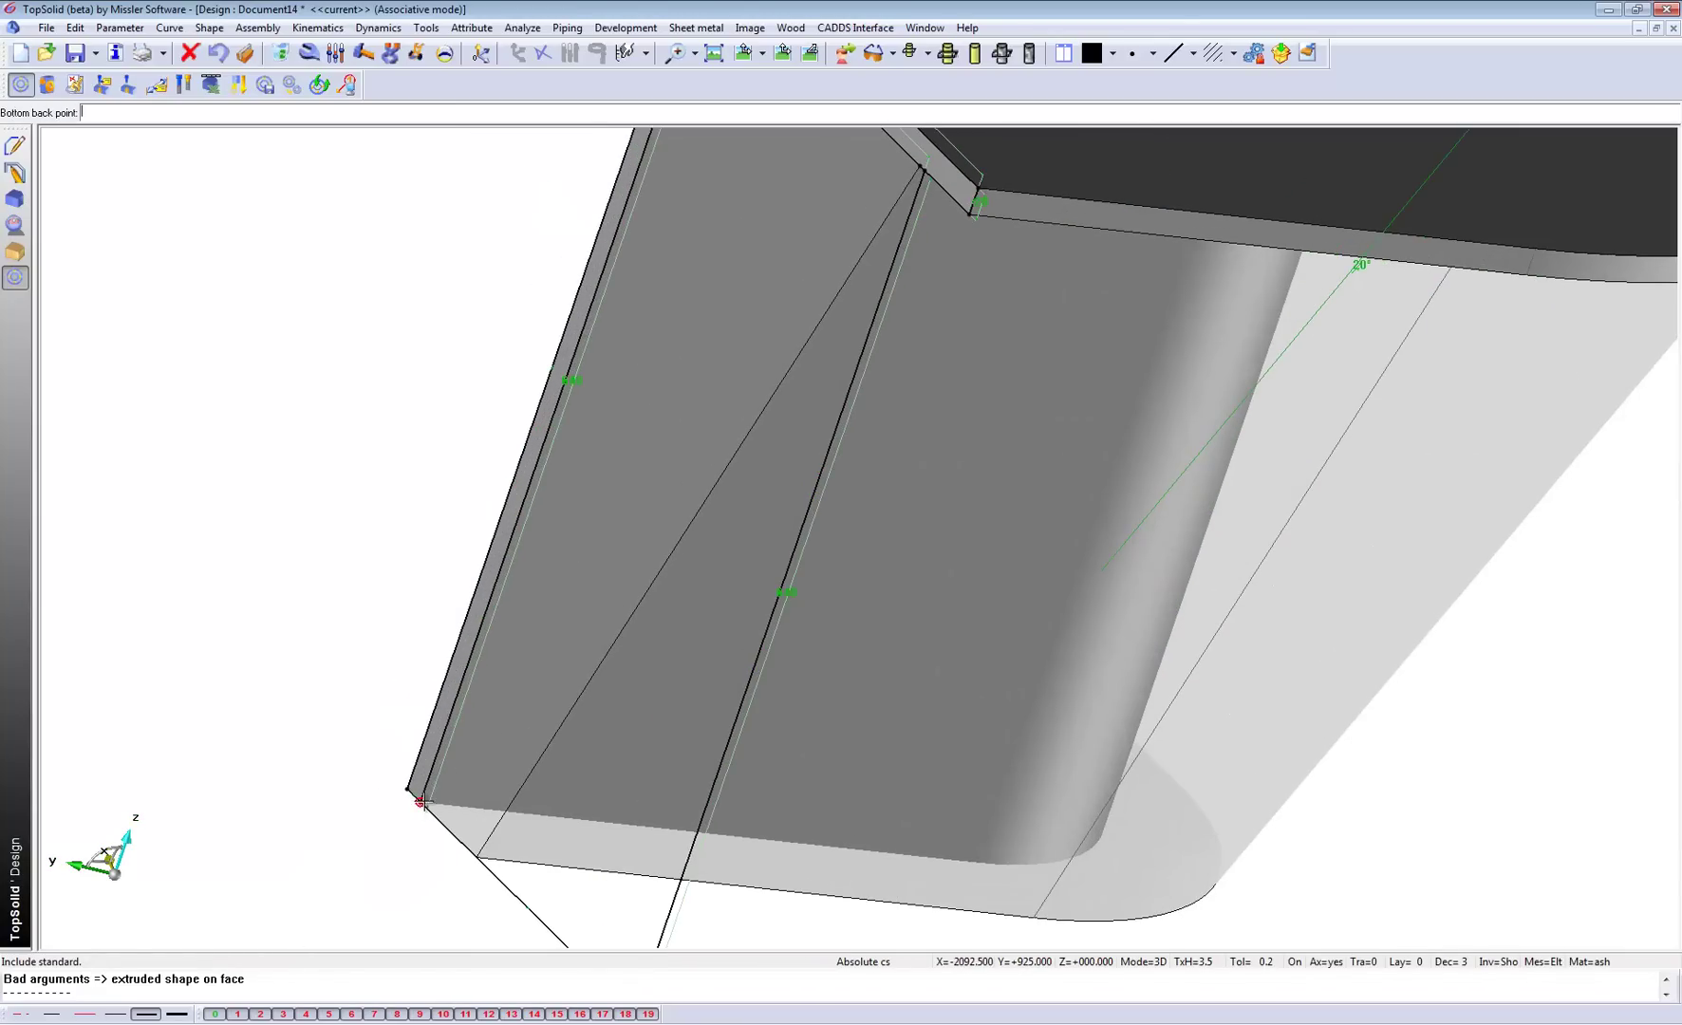
left_click(478, 856)
scroll(651, 637, "down", 3)
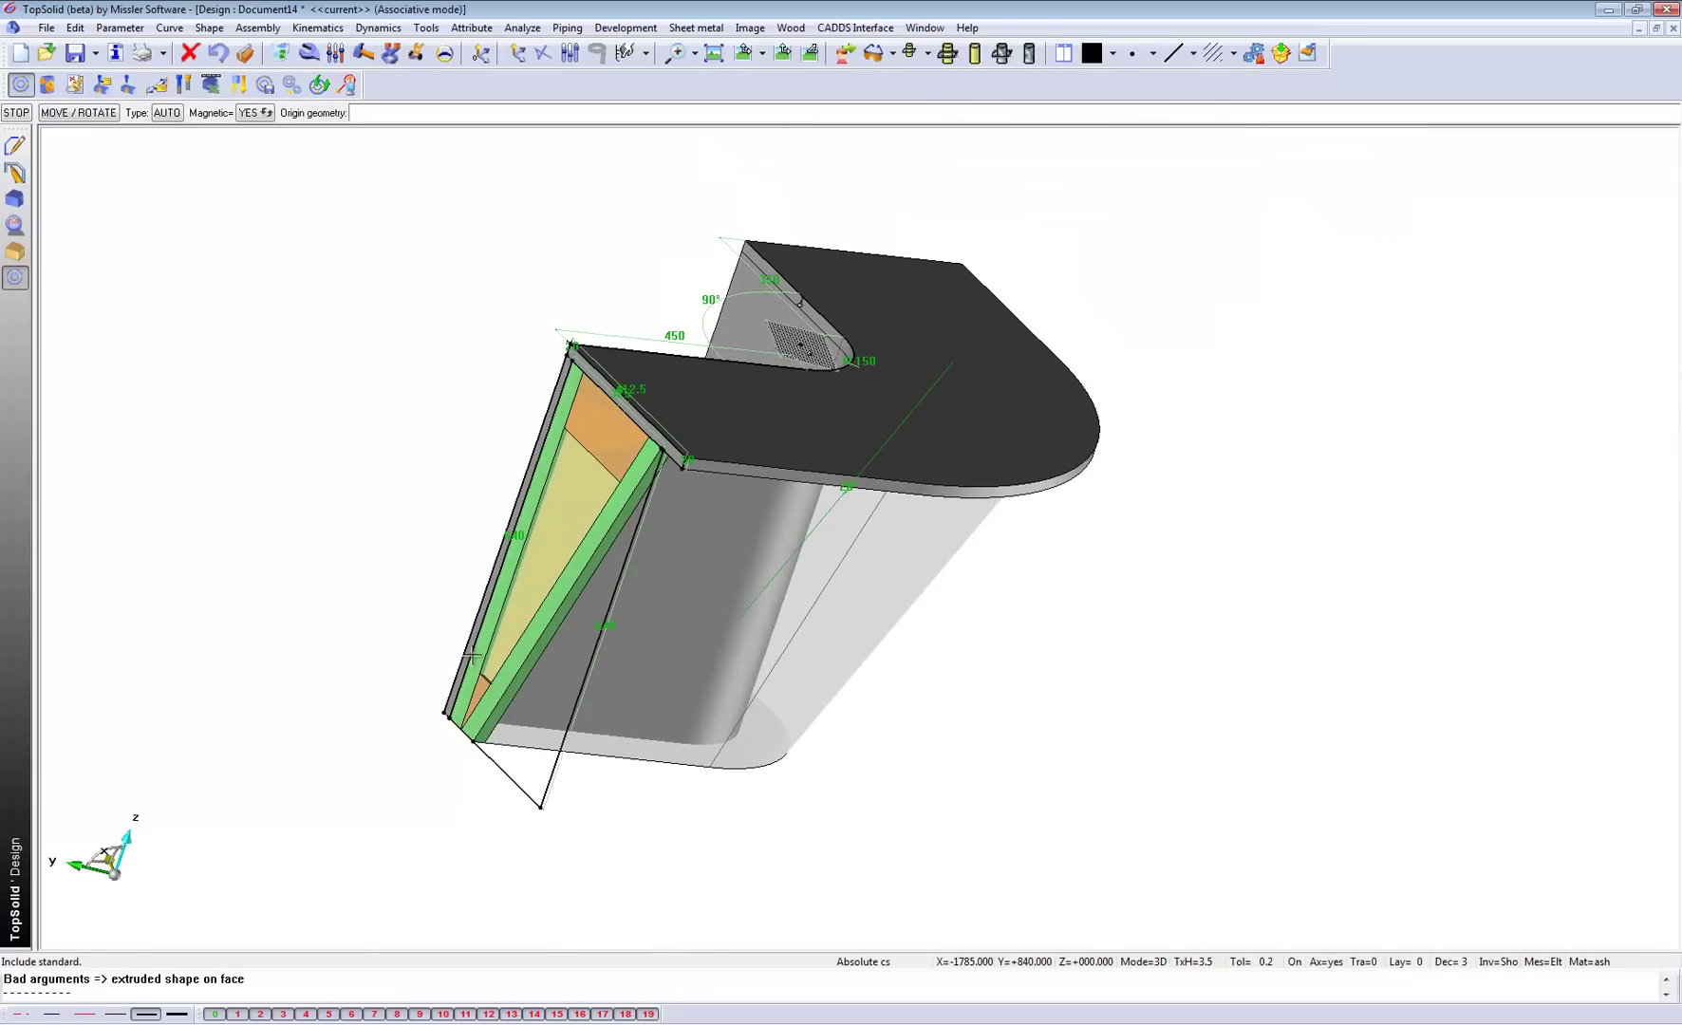
middle_click_drag(766, 600, 627, 494)
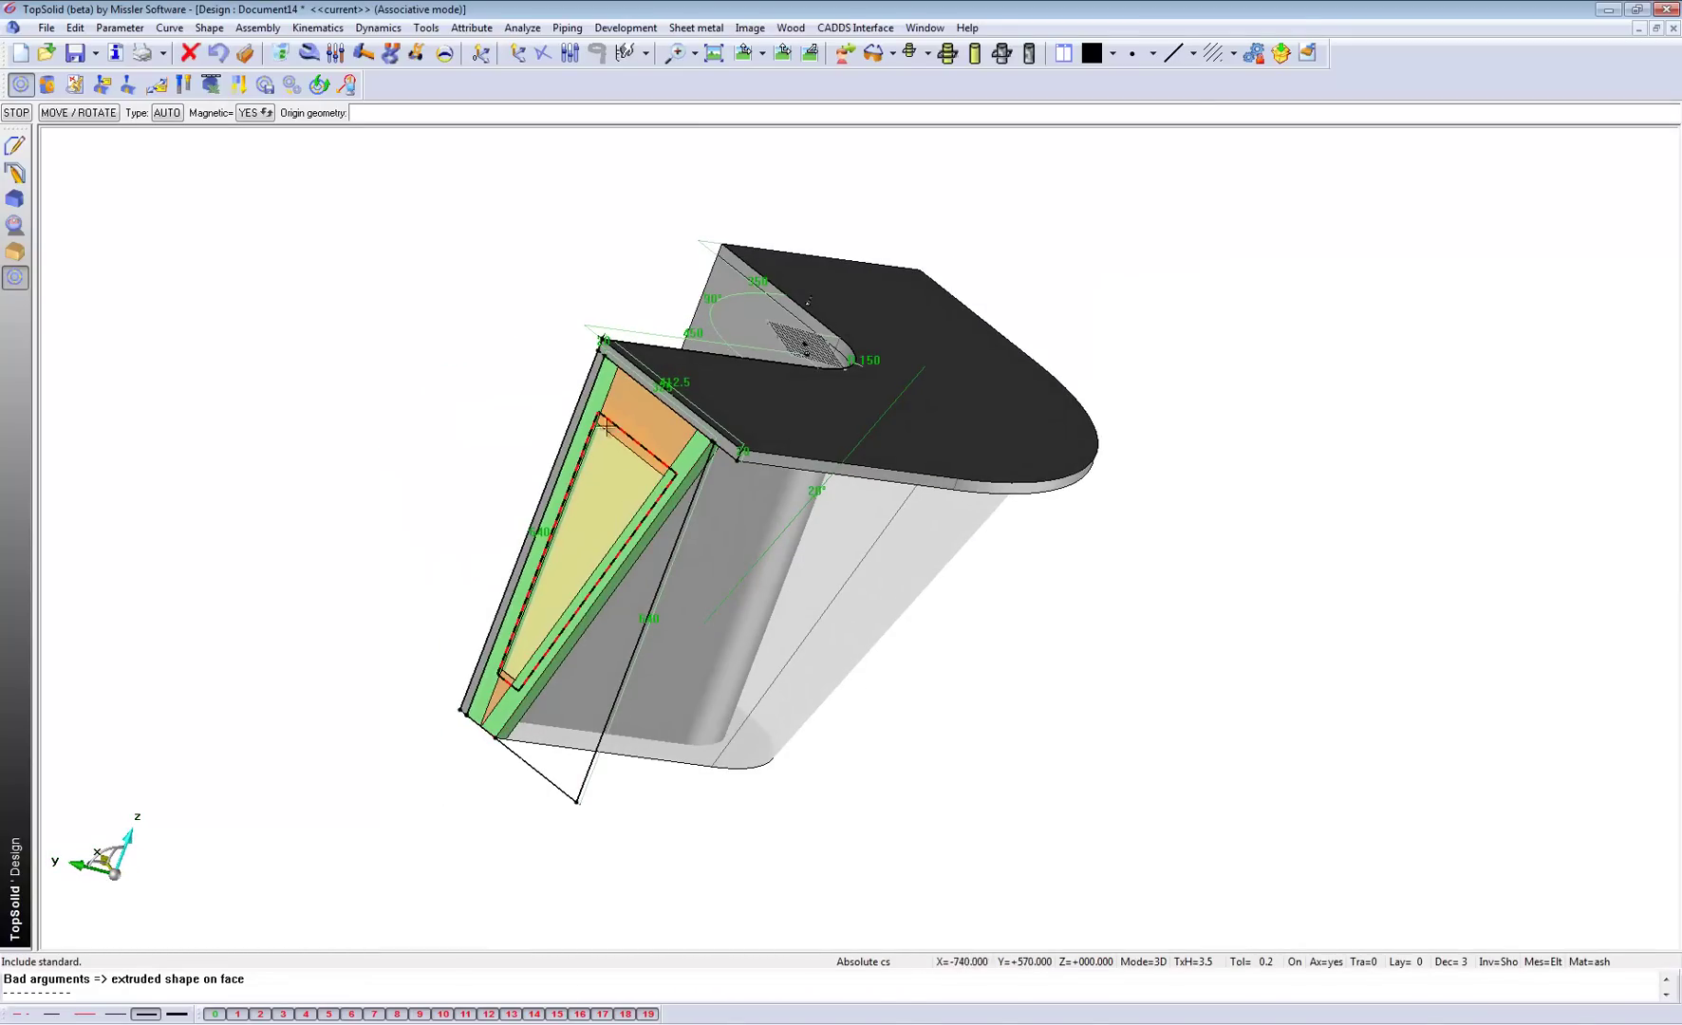
middle_click_drag(832, 557, 593, 533)
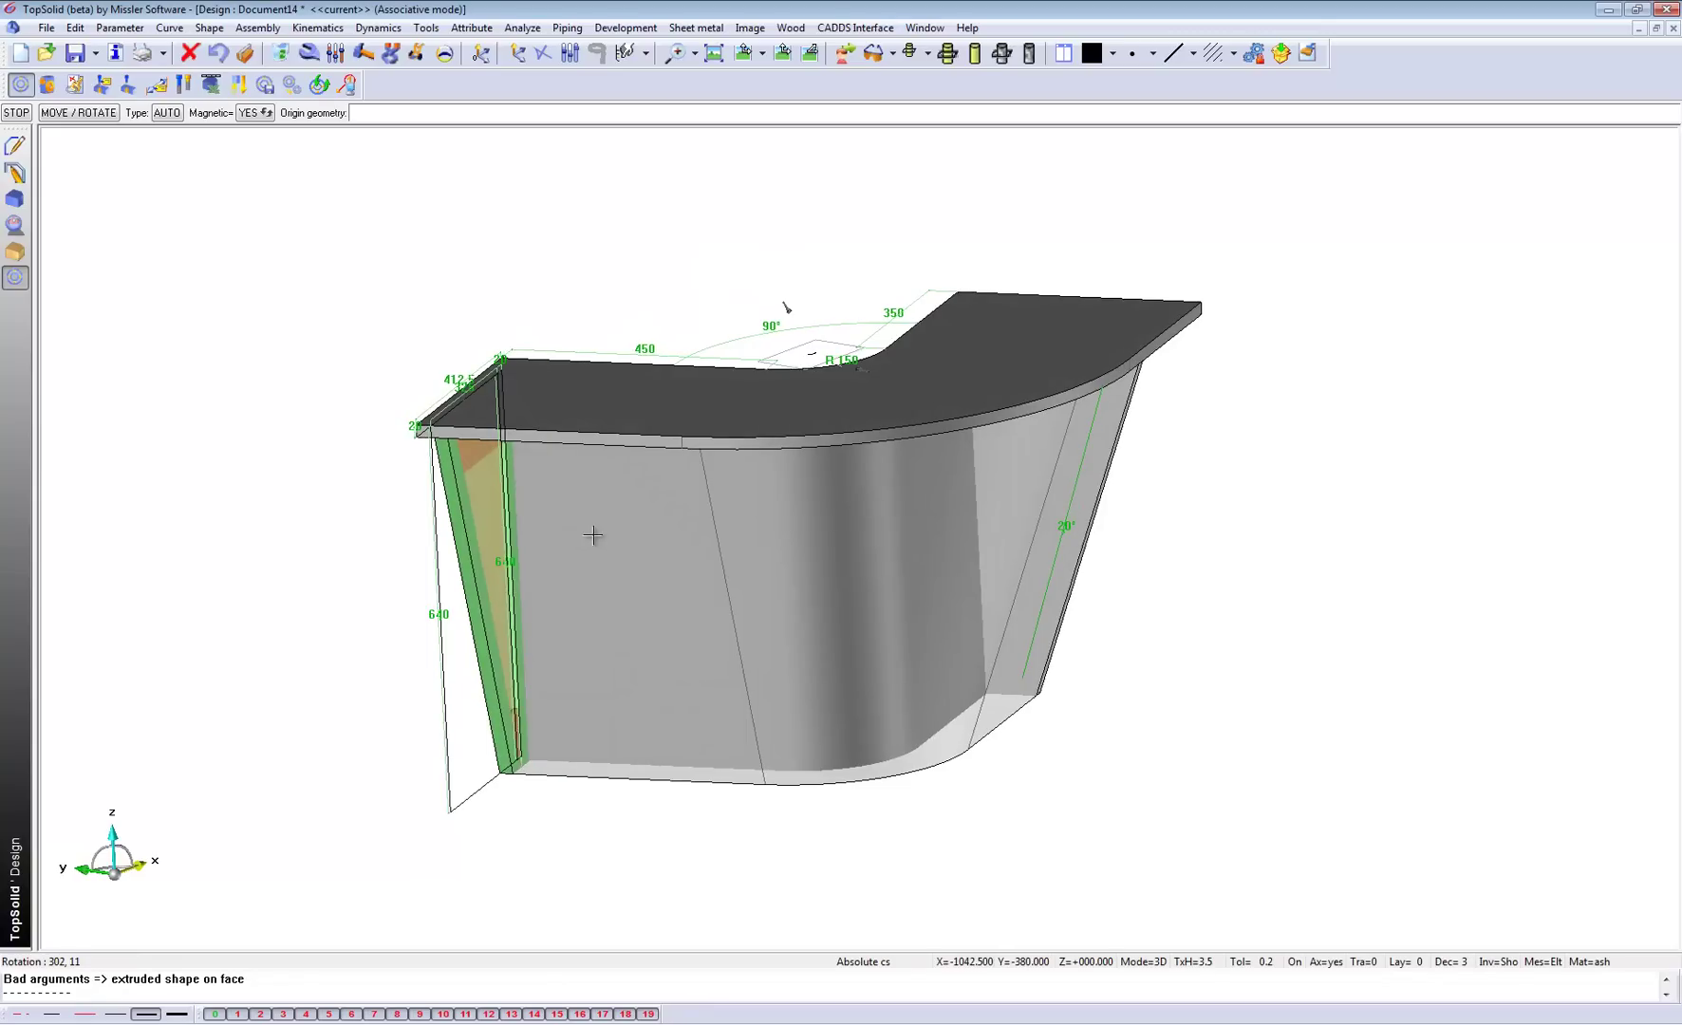
Step: Edit the counter front's 20° slope angle to 10°
left_click(335, 55)
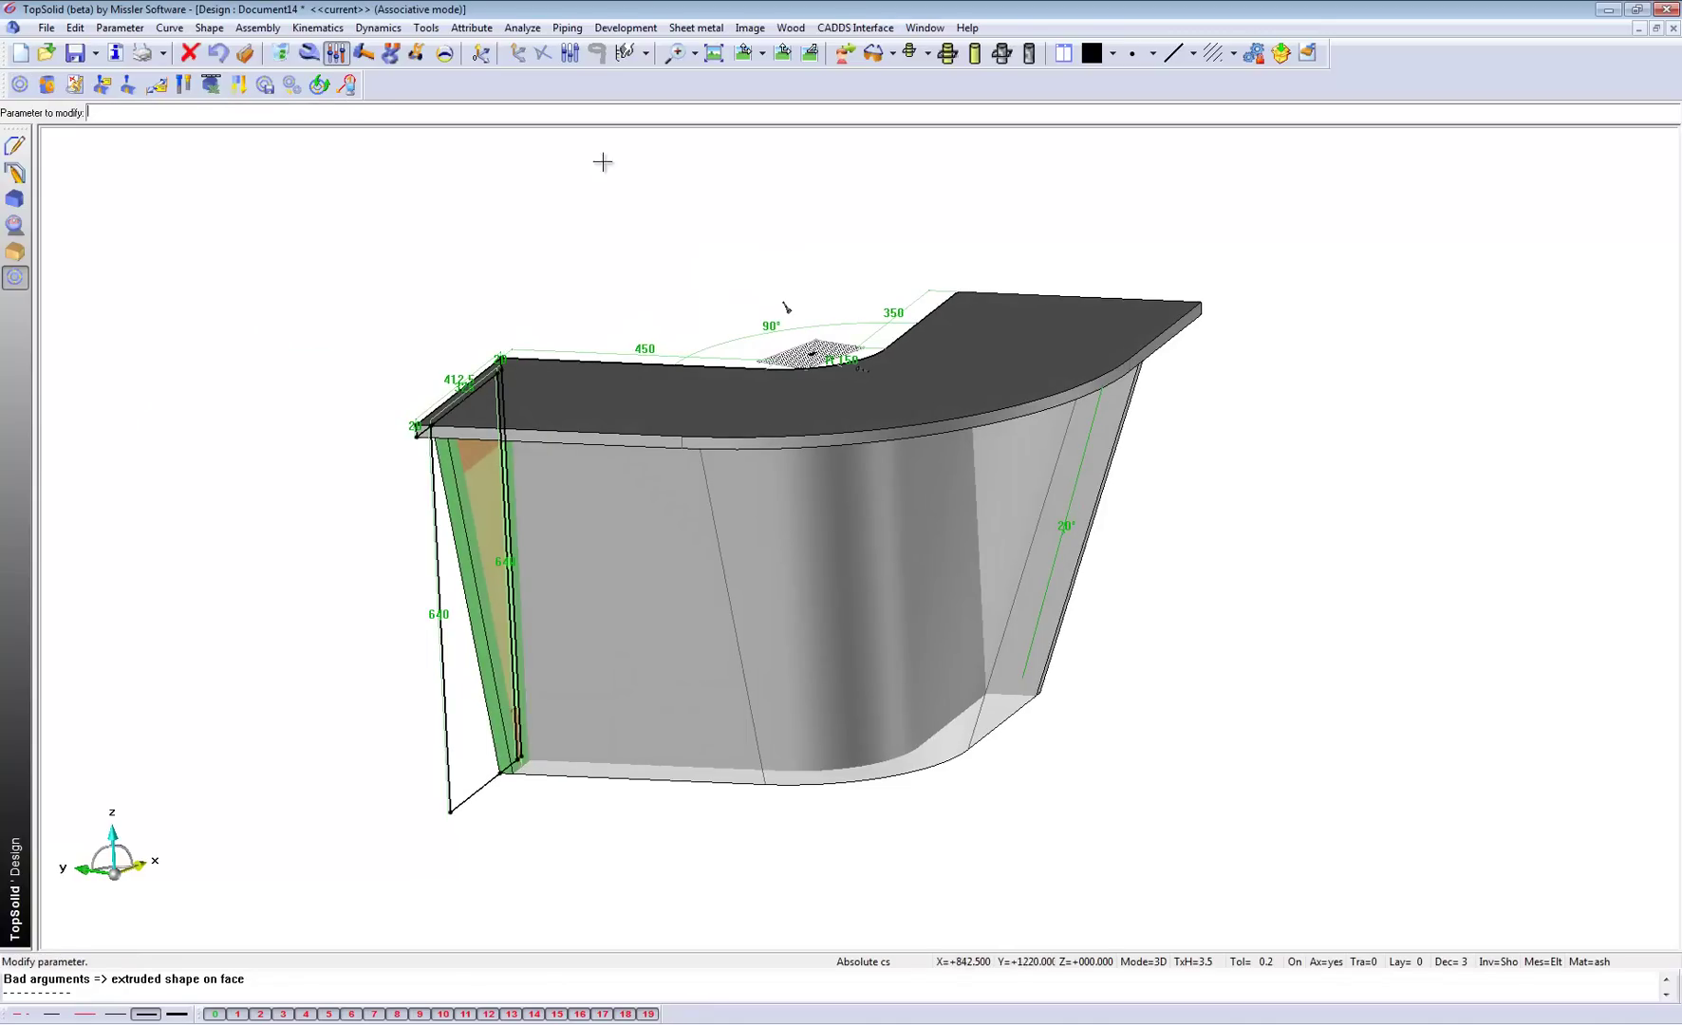
left_click(1065, 528)
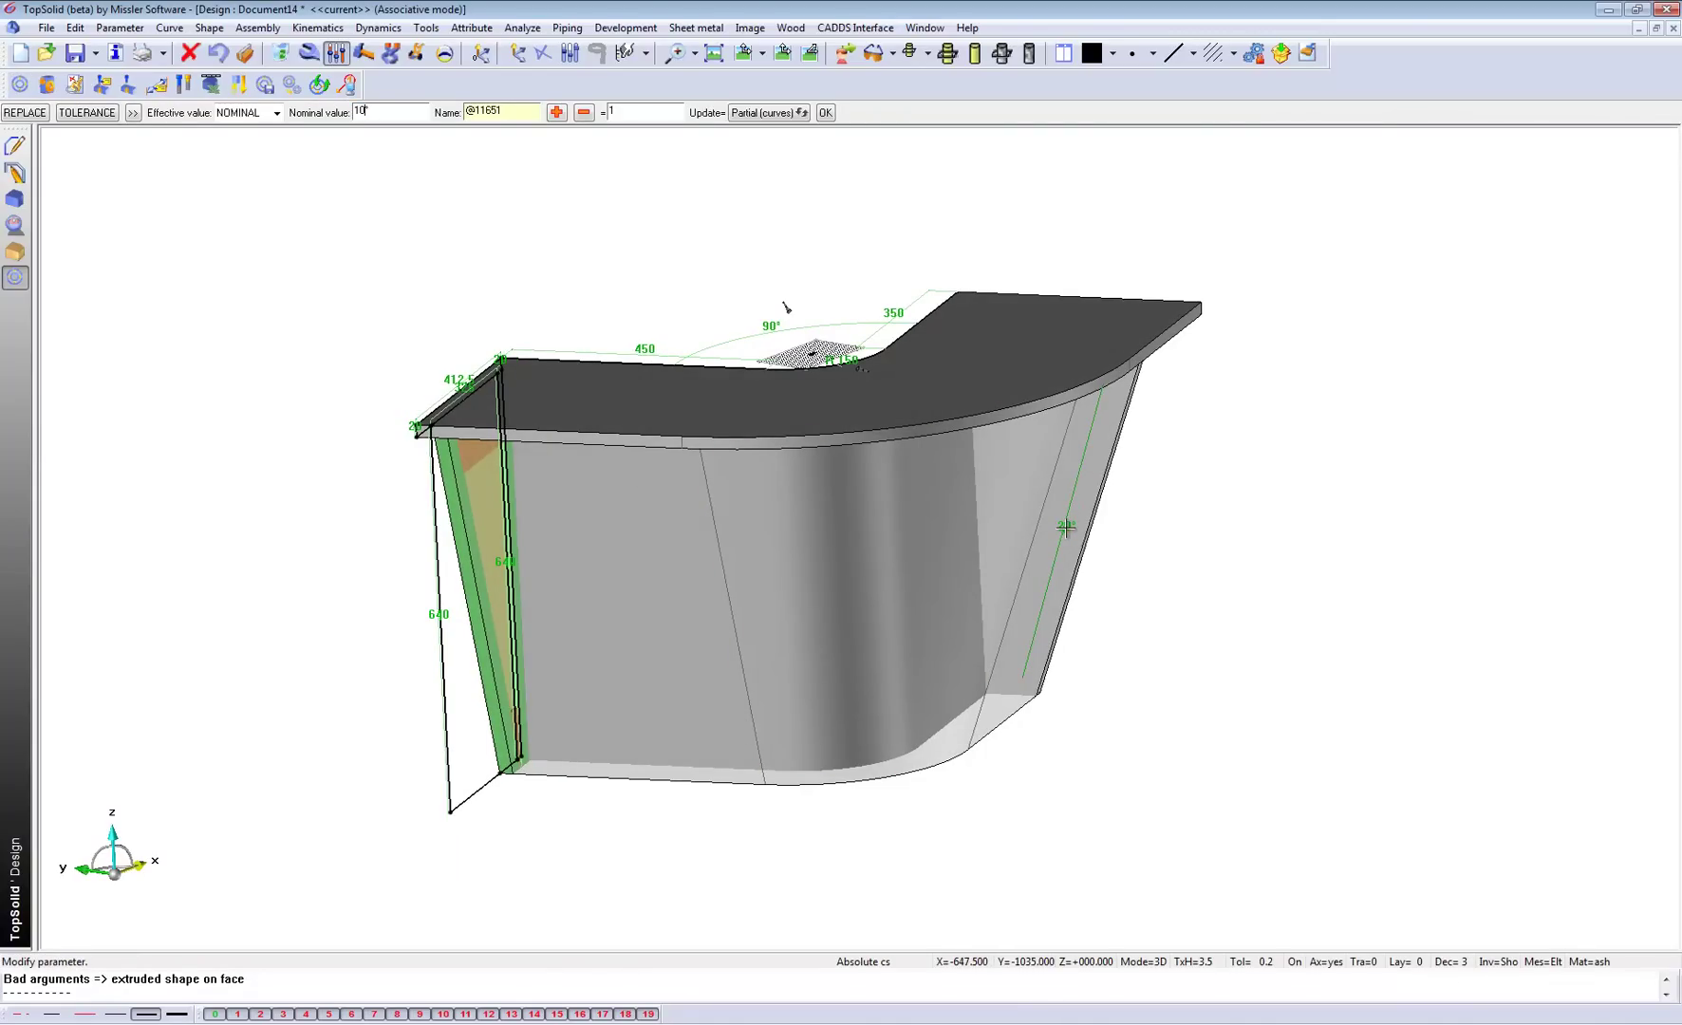
key("Return")
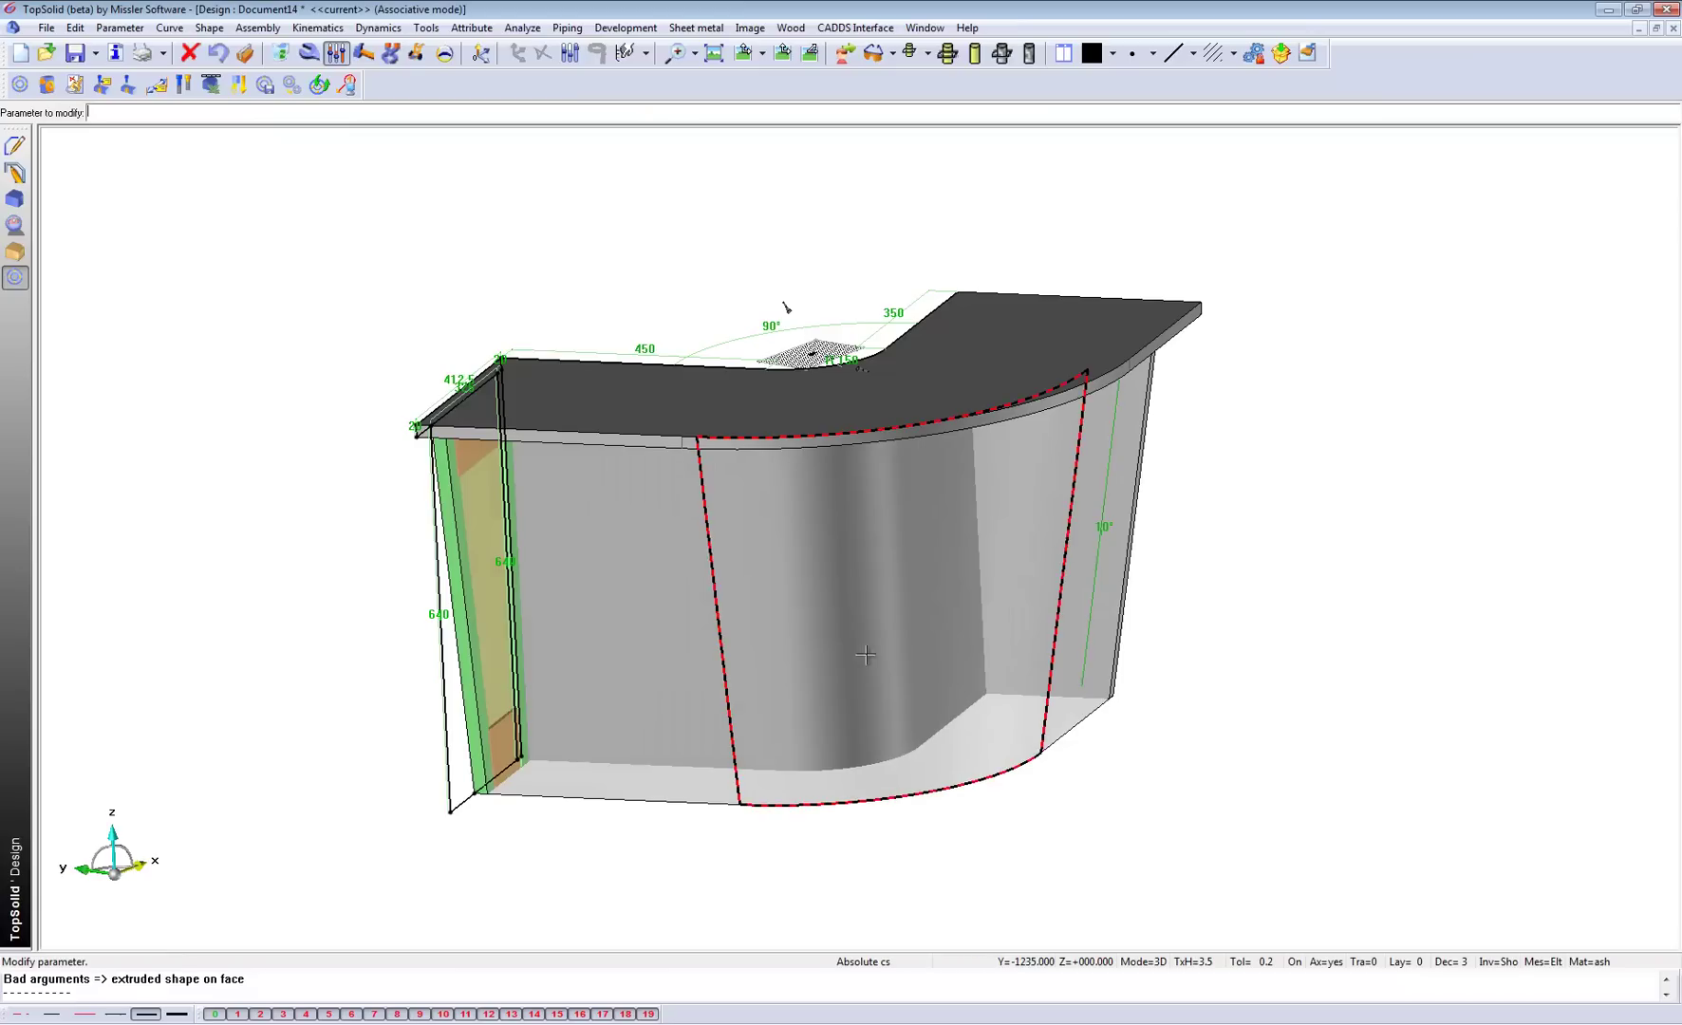
Step: Switch off layer 1 to hide the lower curved panel
middle_click_drag(799, 729, 751, 730)
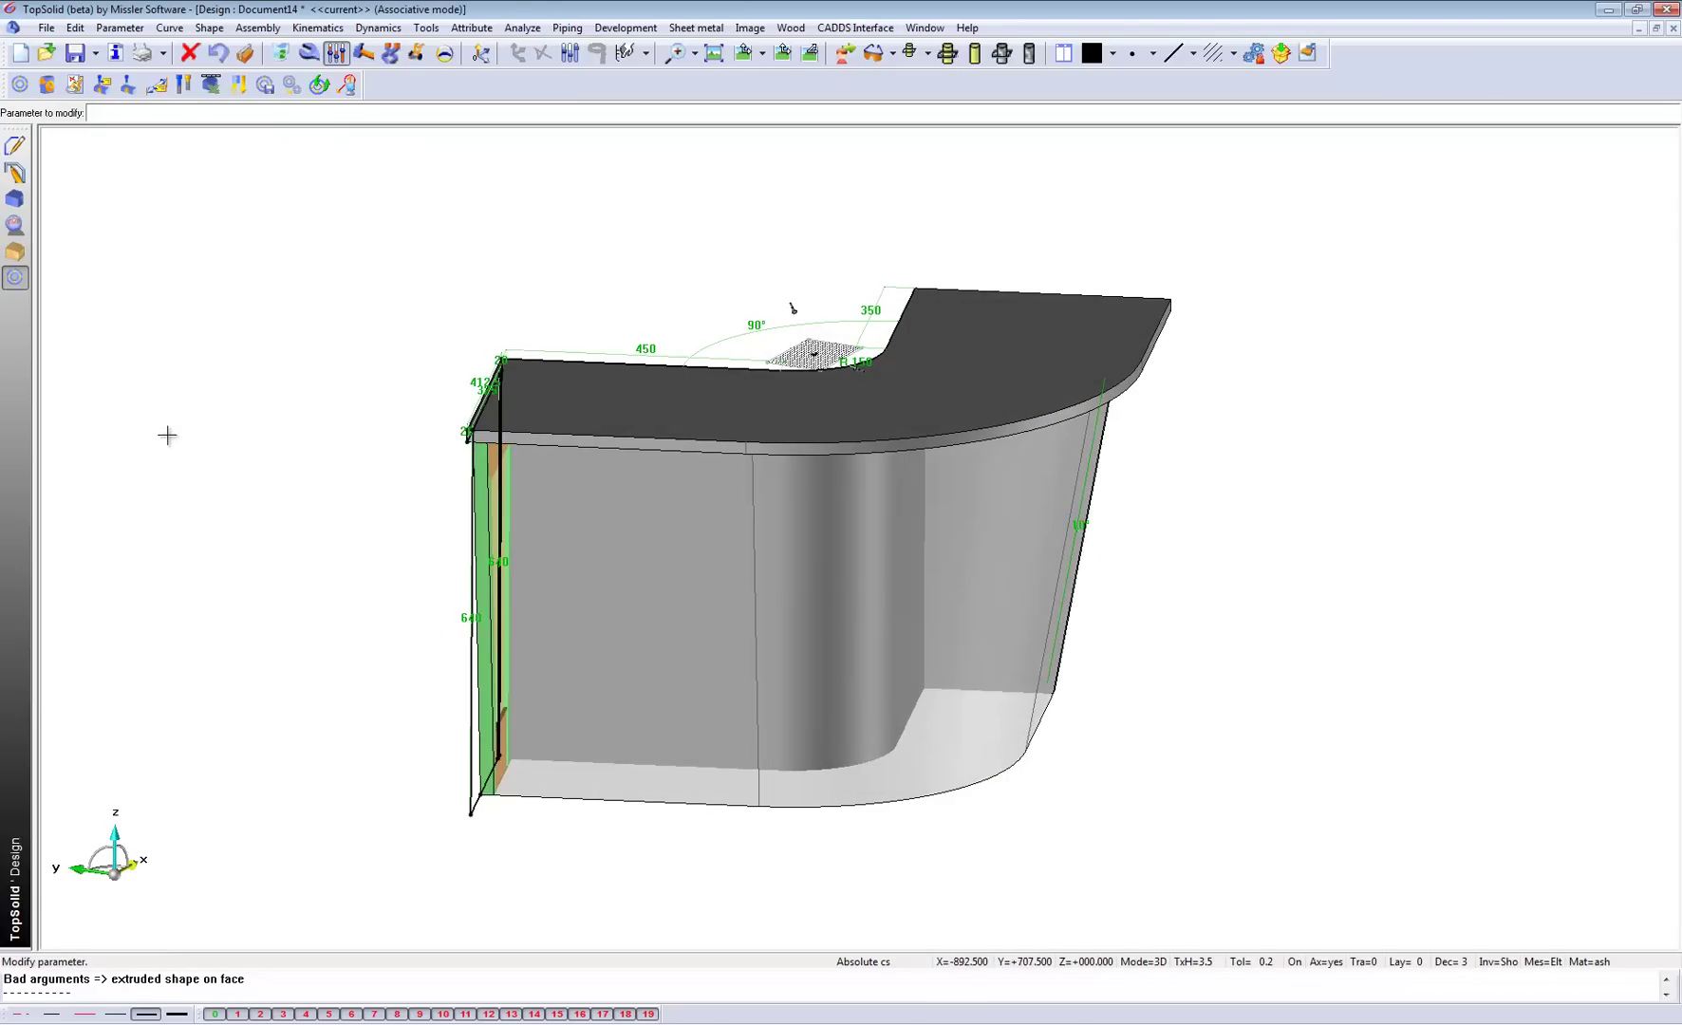
left_click(237, 1014)
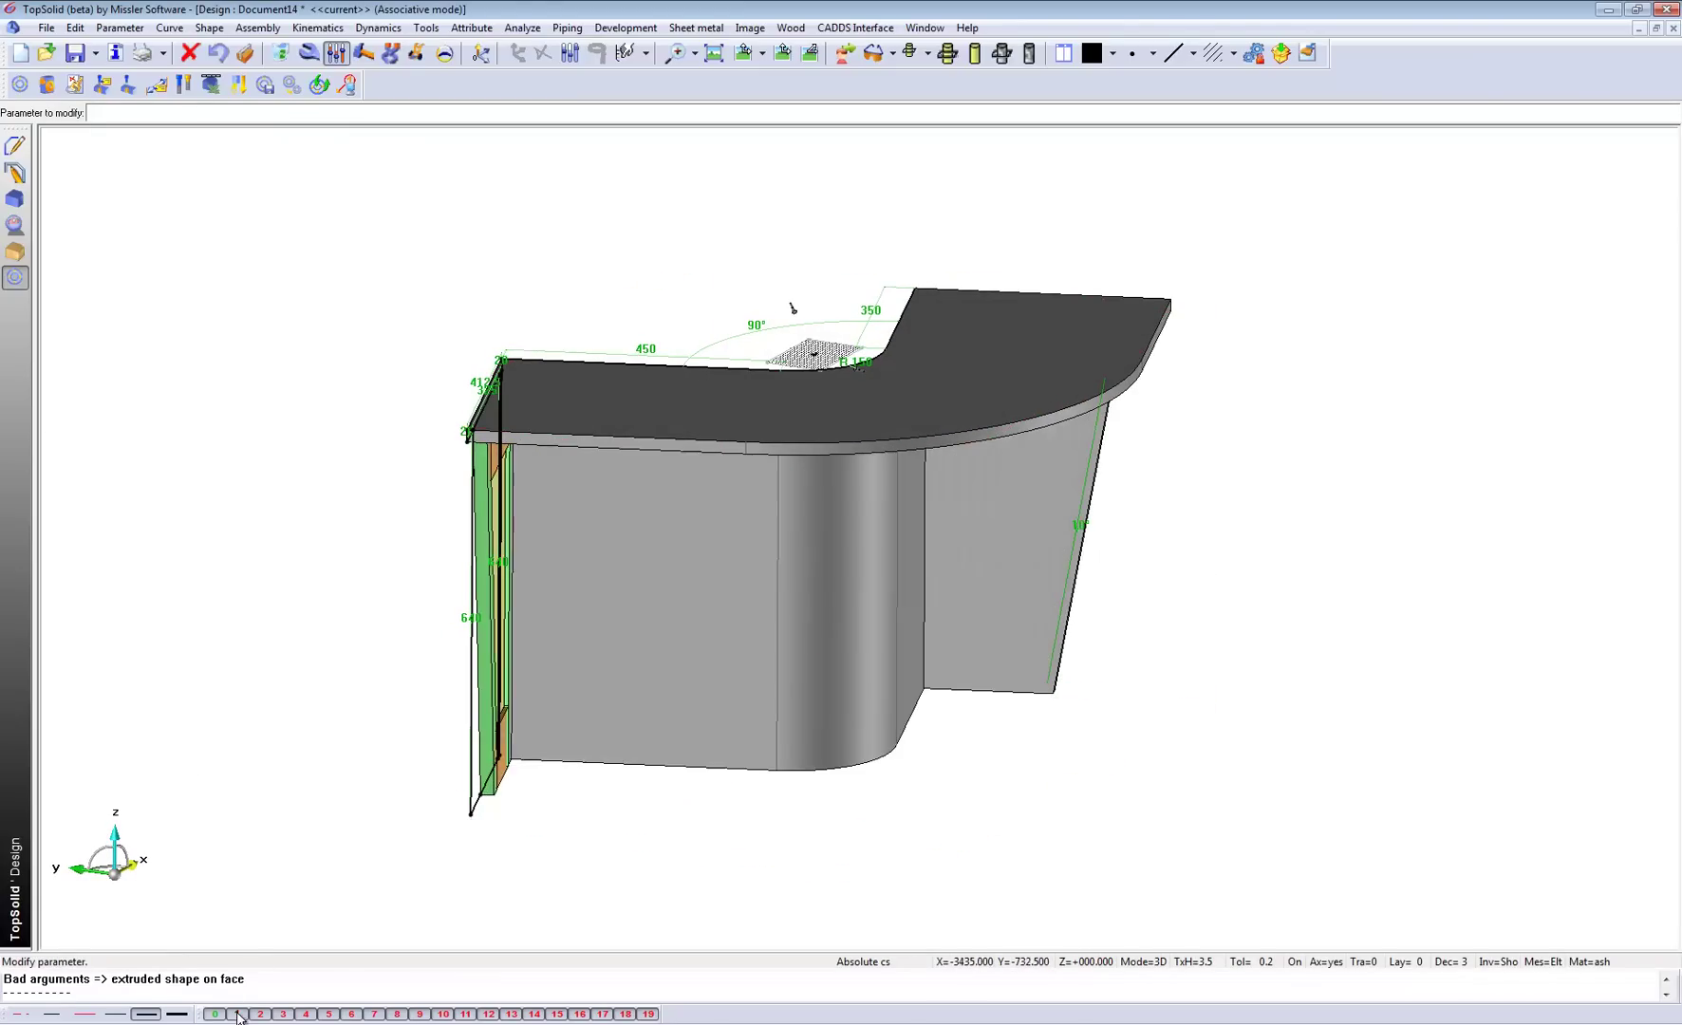
middle_click_drag(852, 682, 760, 696)
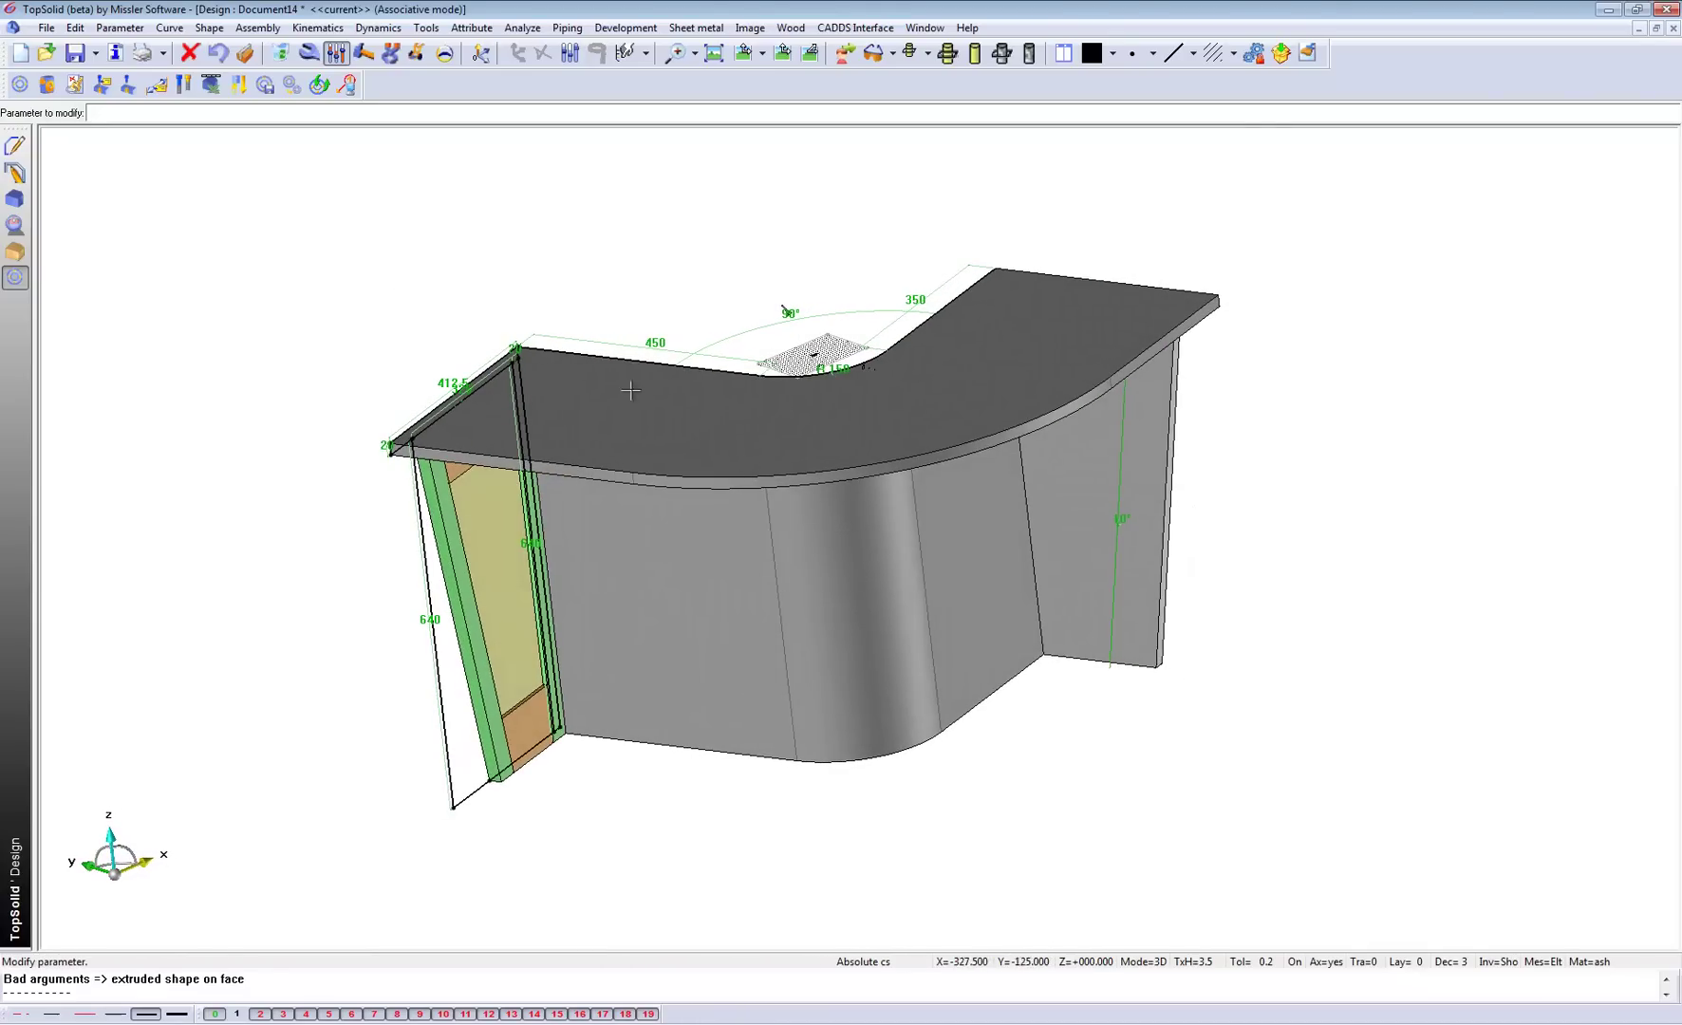
Step: Define the countertop and right end panel together as wood parts
left_click(16, 253)
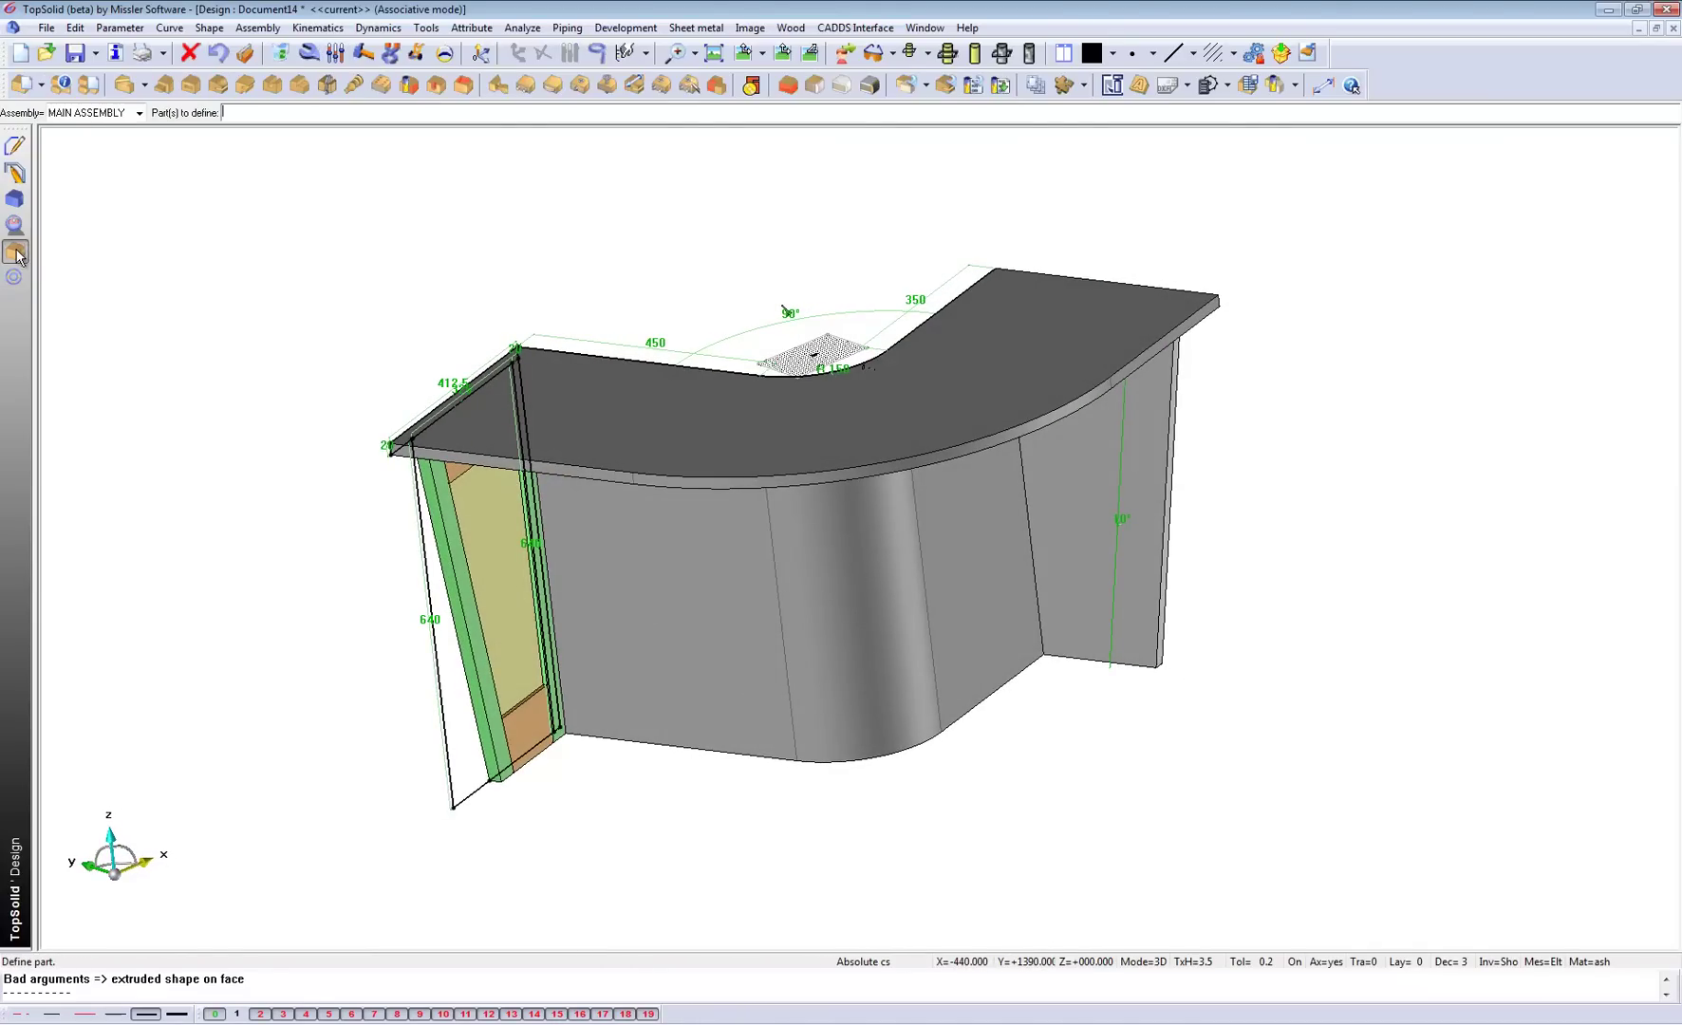
left_click(41, 90)
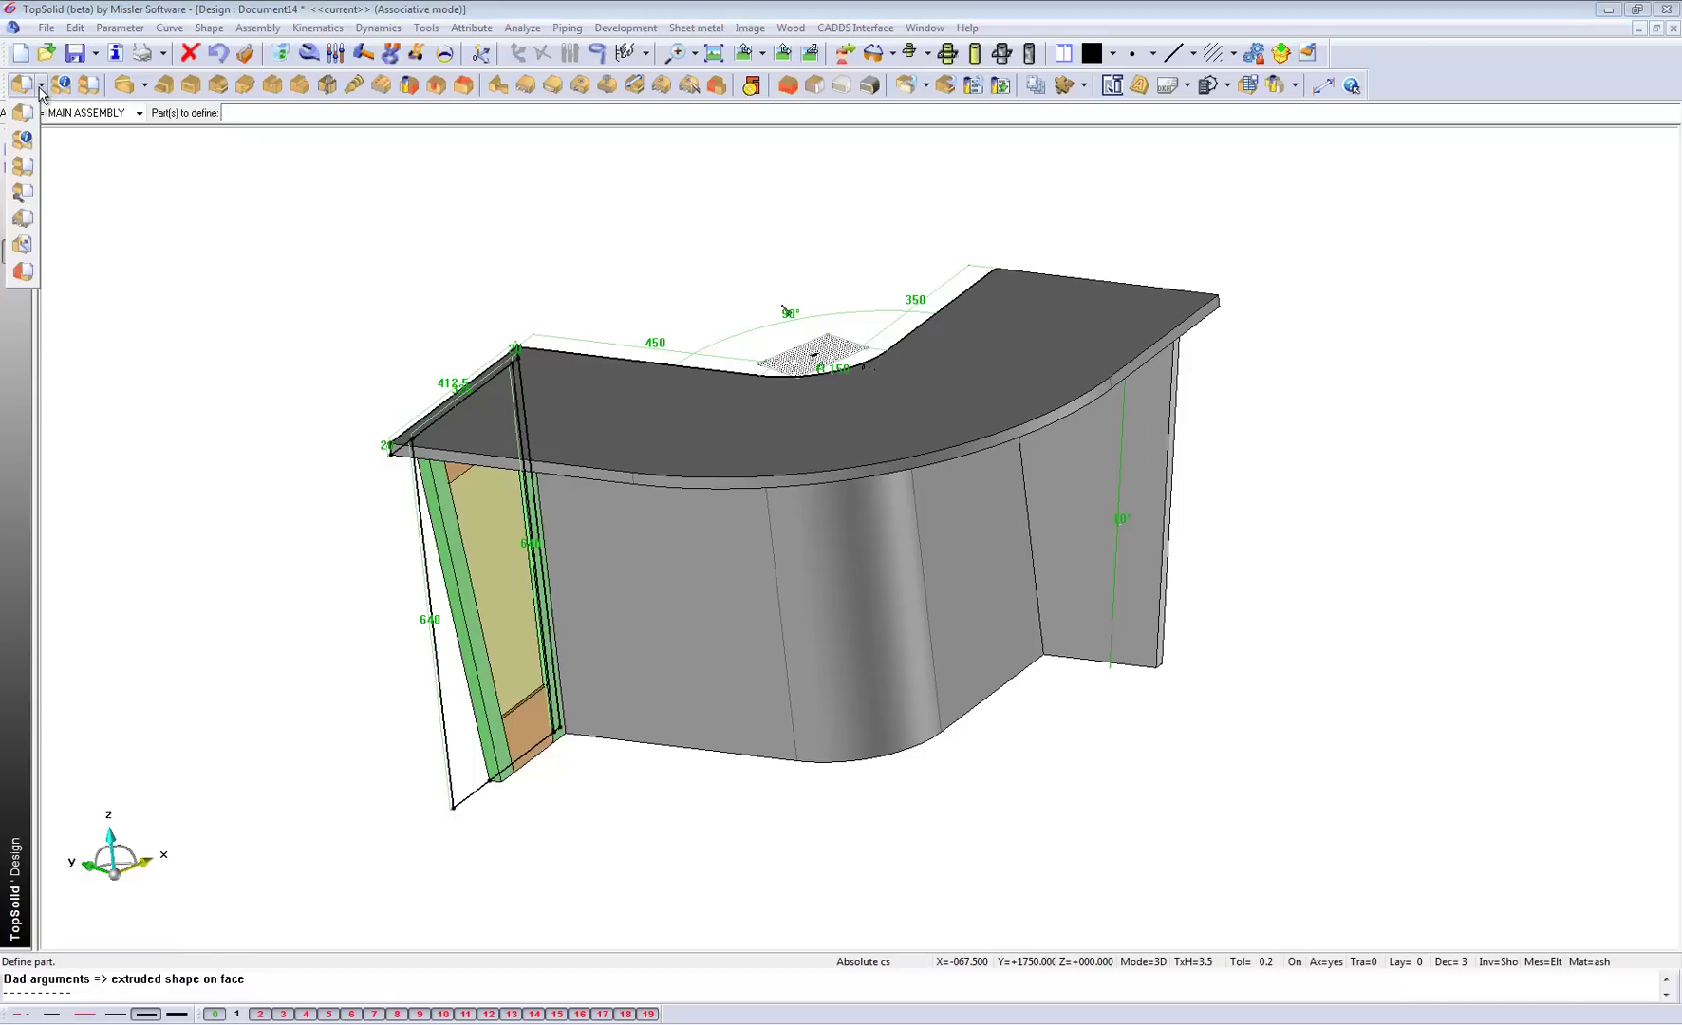
left_click(21, 141)
left_click(1067, 321)
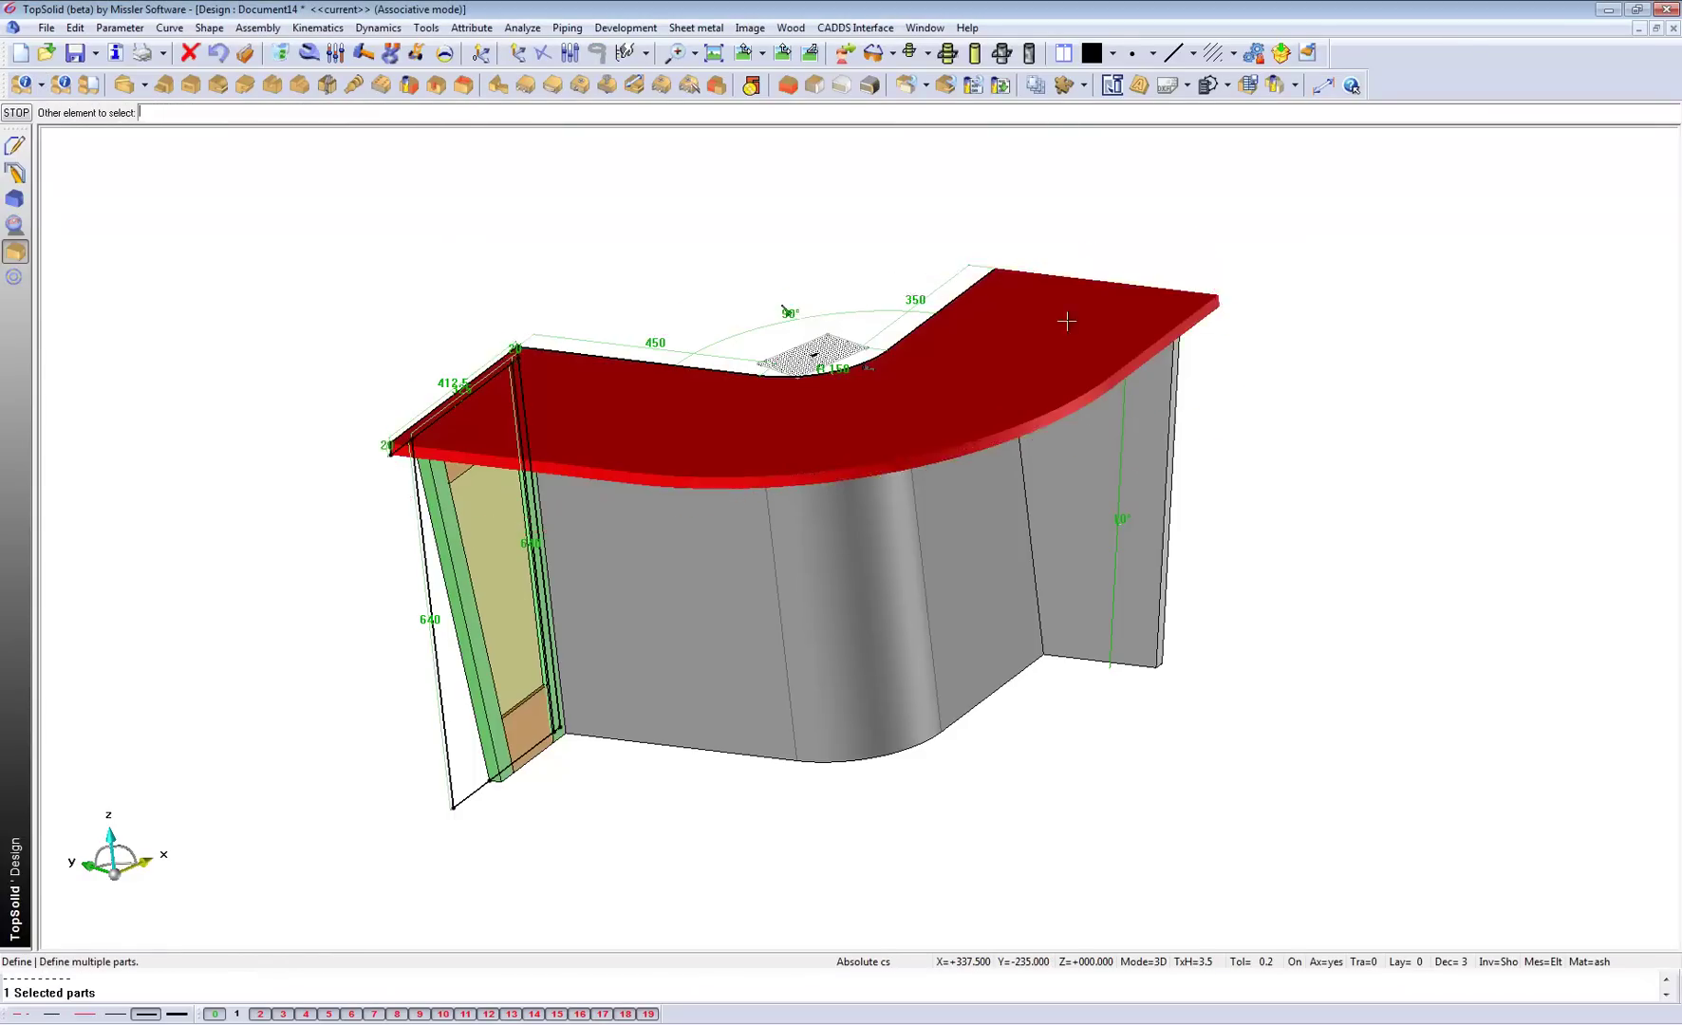
left_click(1158, 464)
left_click(364, 143)
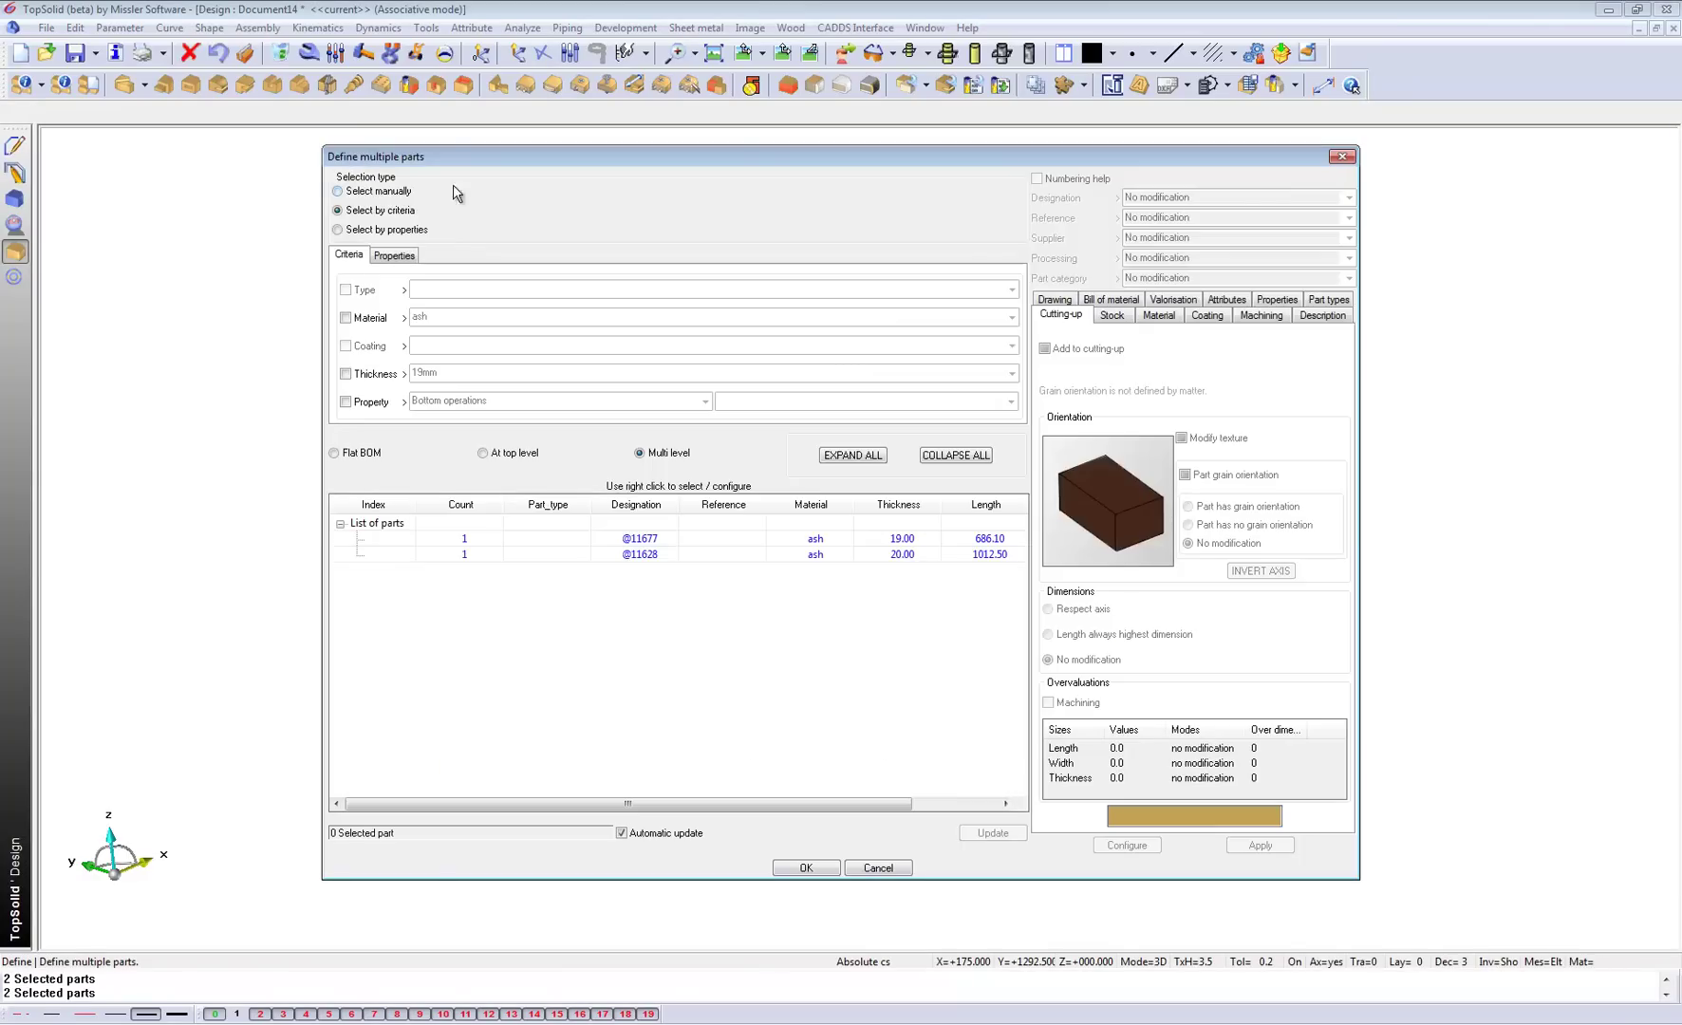
left_click_drag(772, 162, 463, 159)
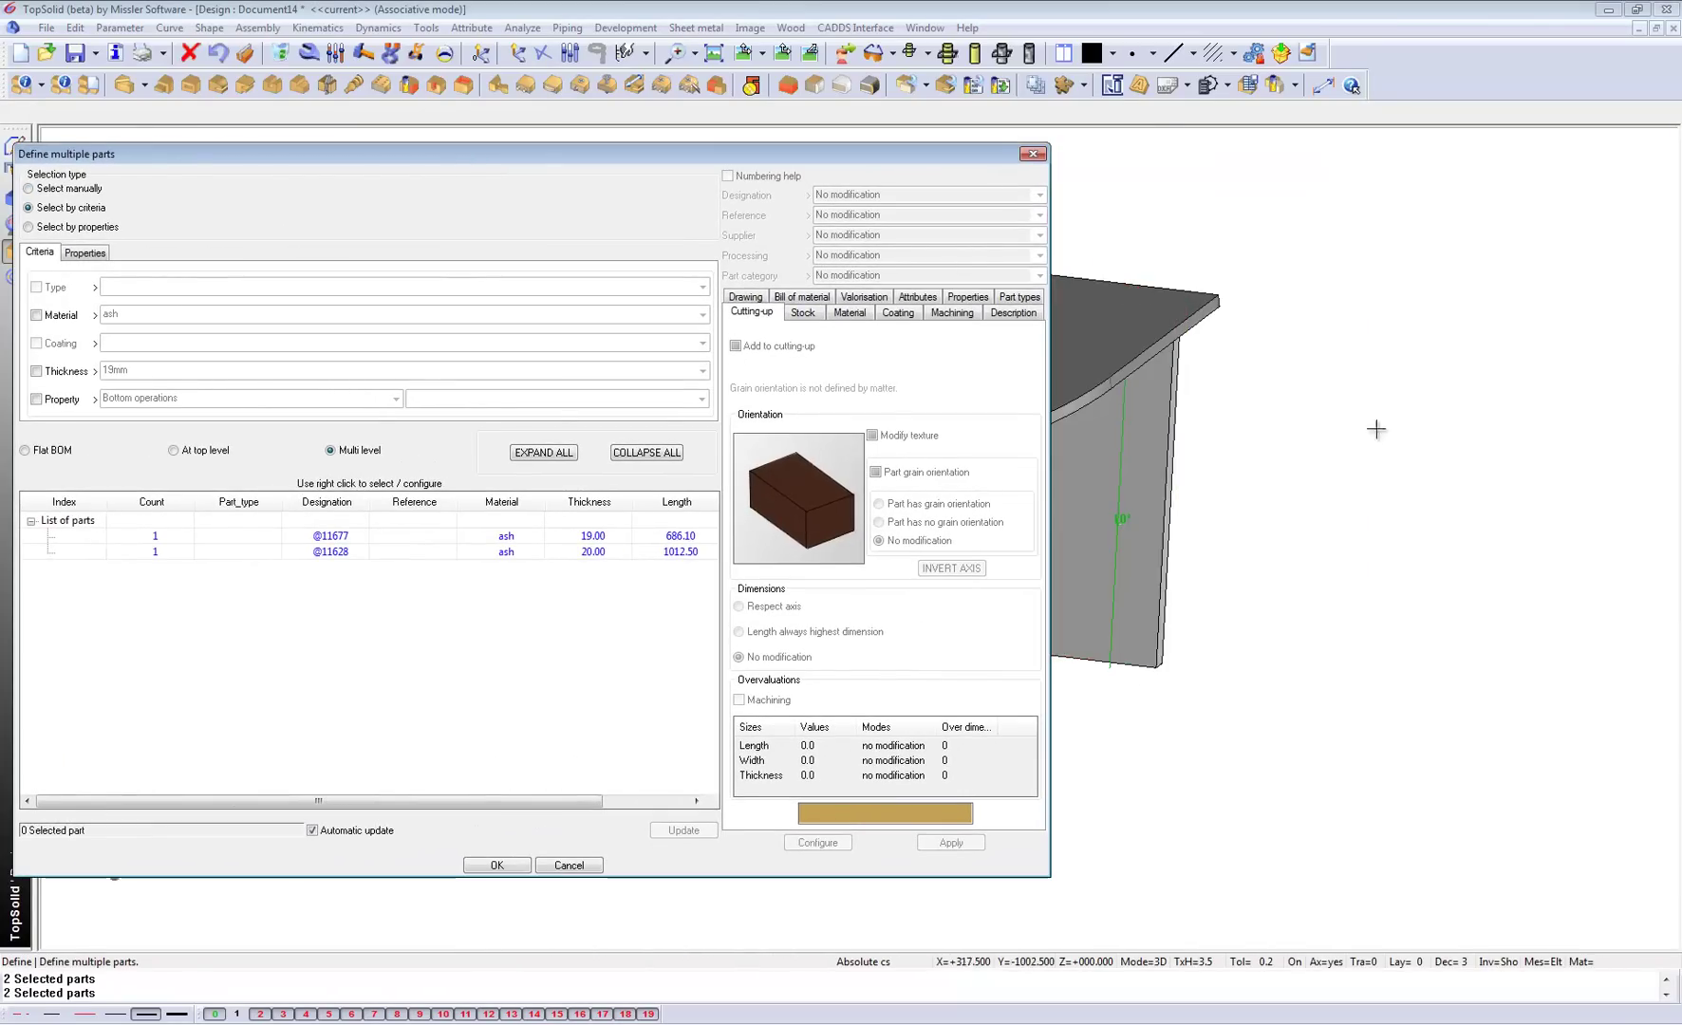
middle_click_drag(1096, 463, 1414, 519)
scroll(1414, 520, "down", 2)
scroll(1370, 496, "down", 2)
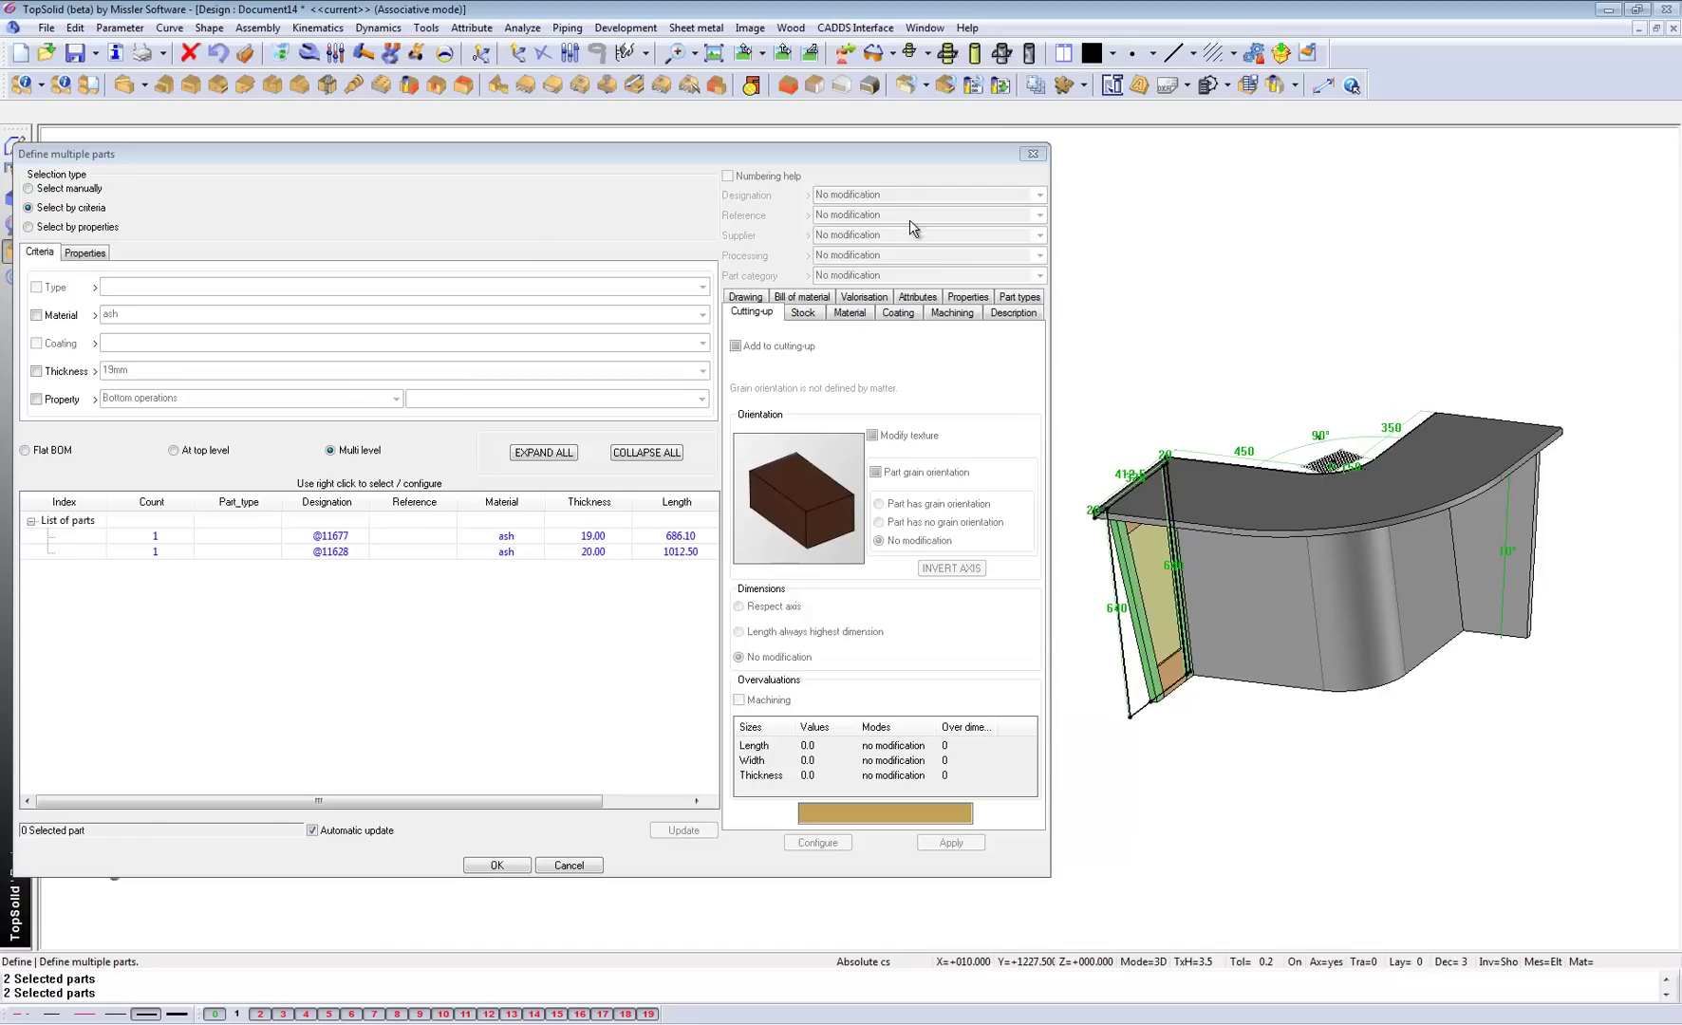
Step: Set the end panel part's designation to End RH and apply it
left_click(350, 539)
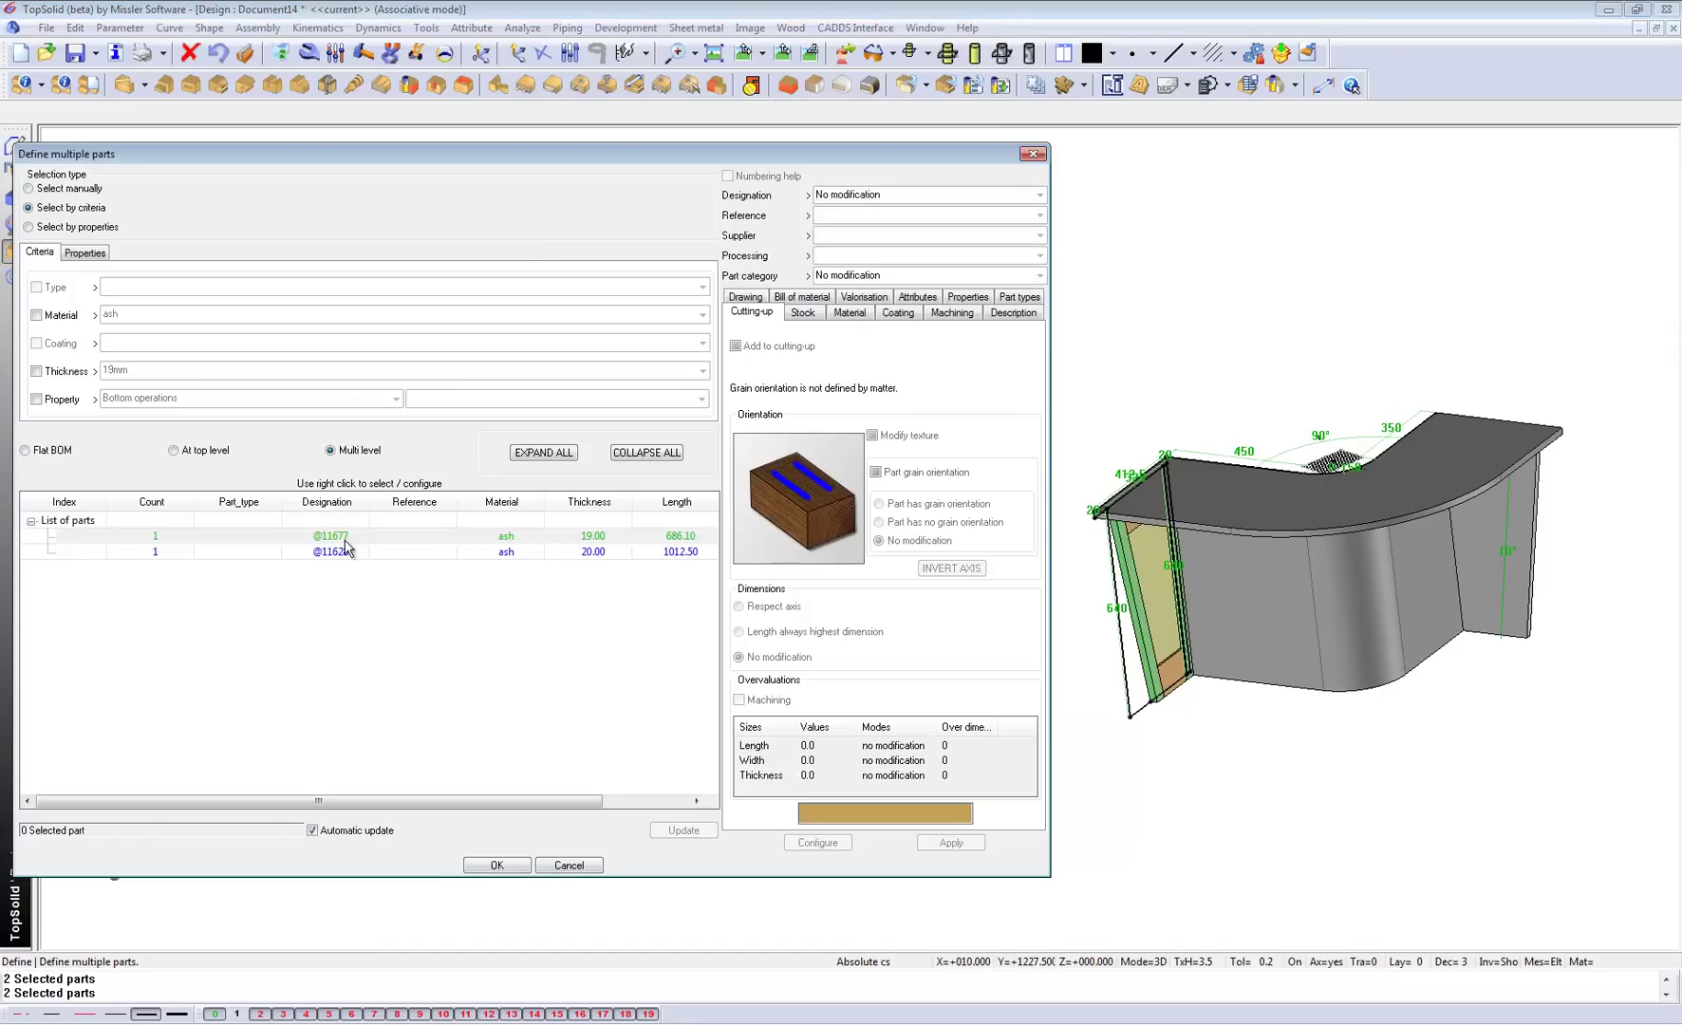
left_click(861, 195)
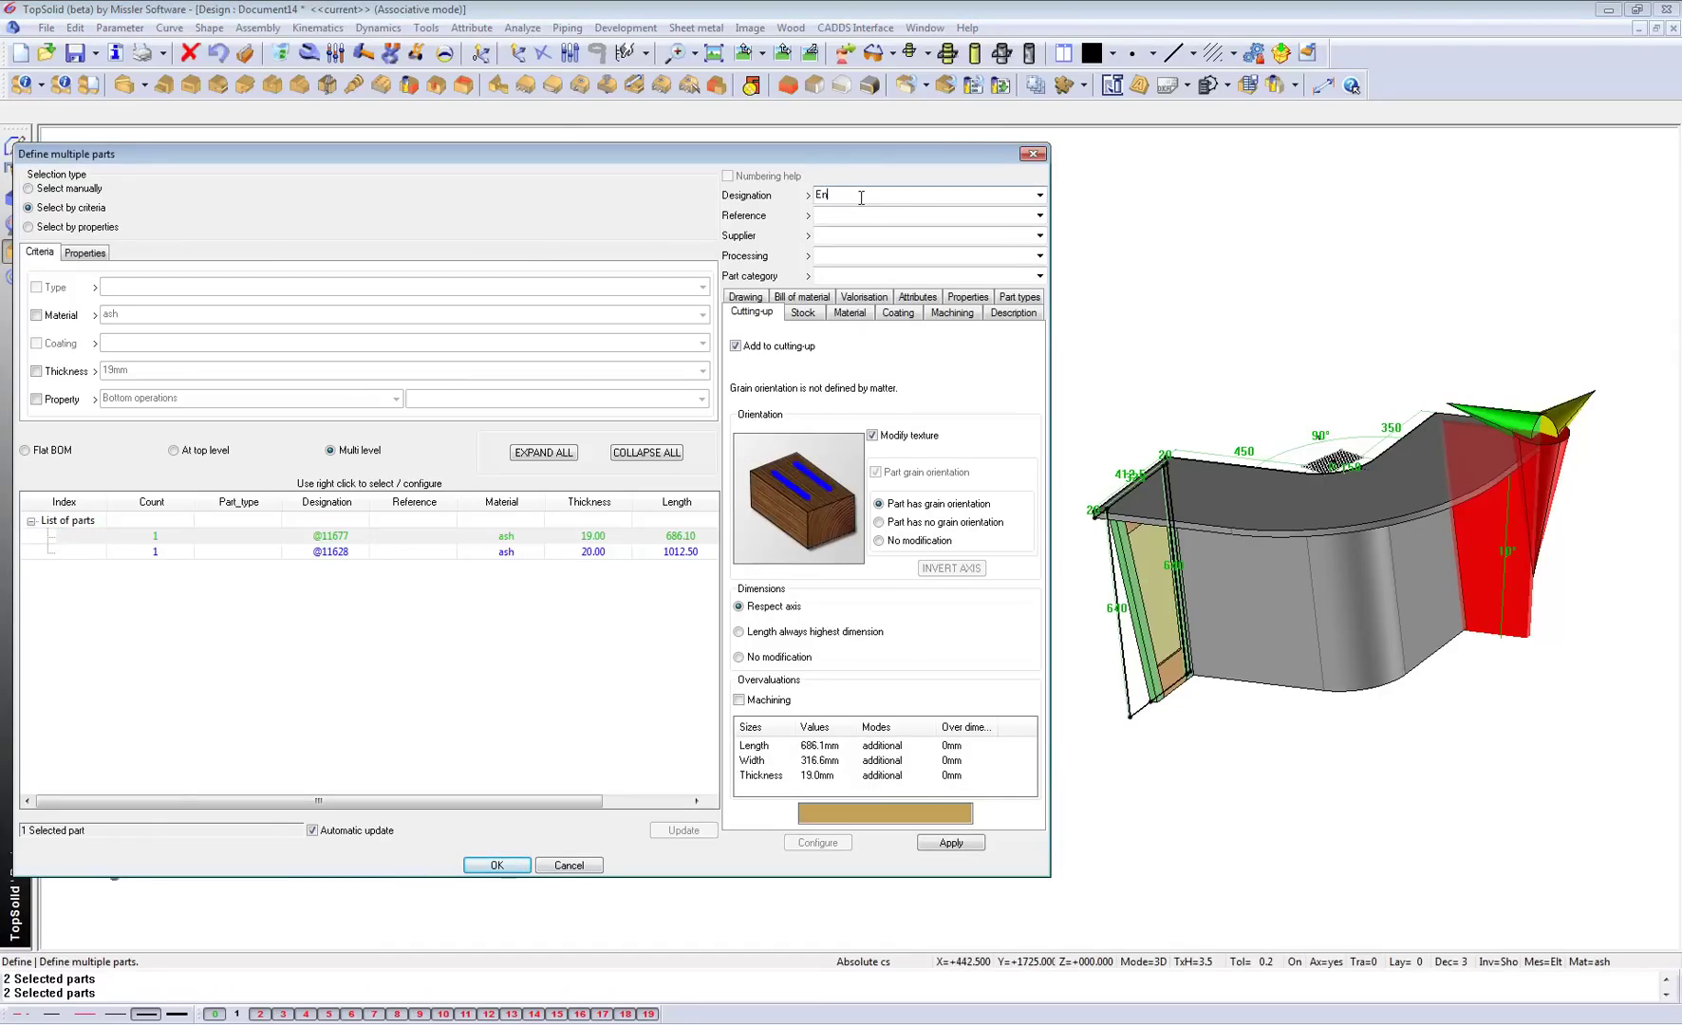
type("End LH")
key("Return")
left_click(879, 252)
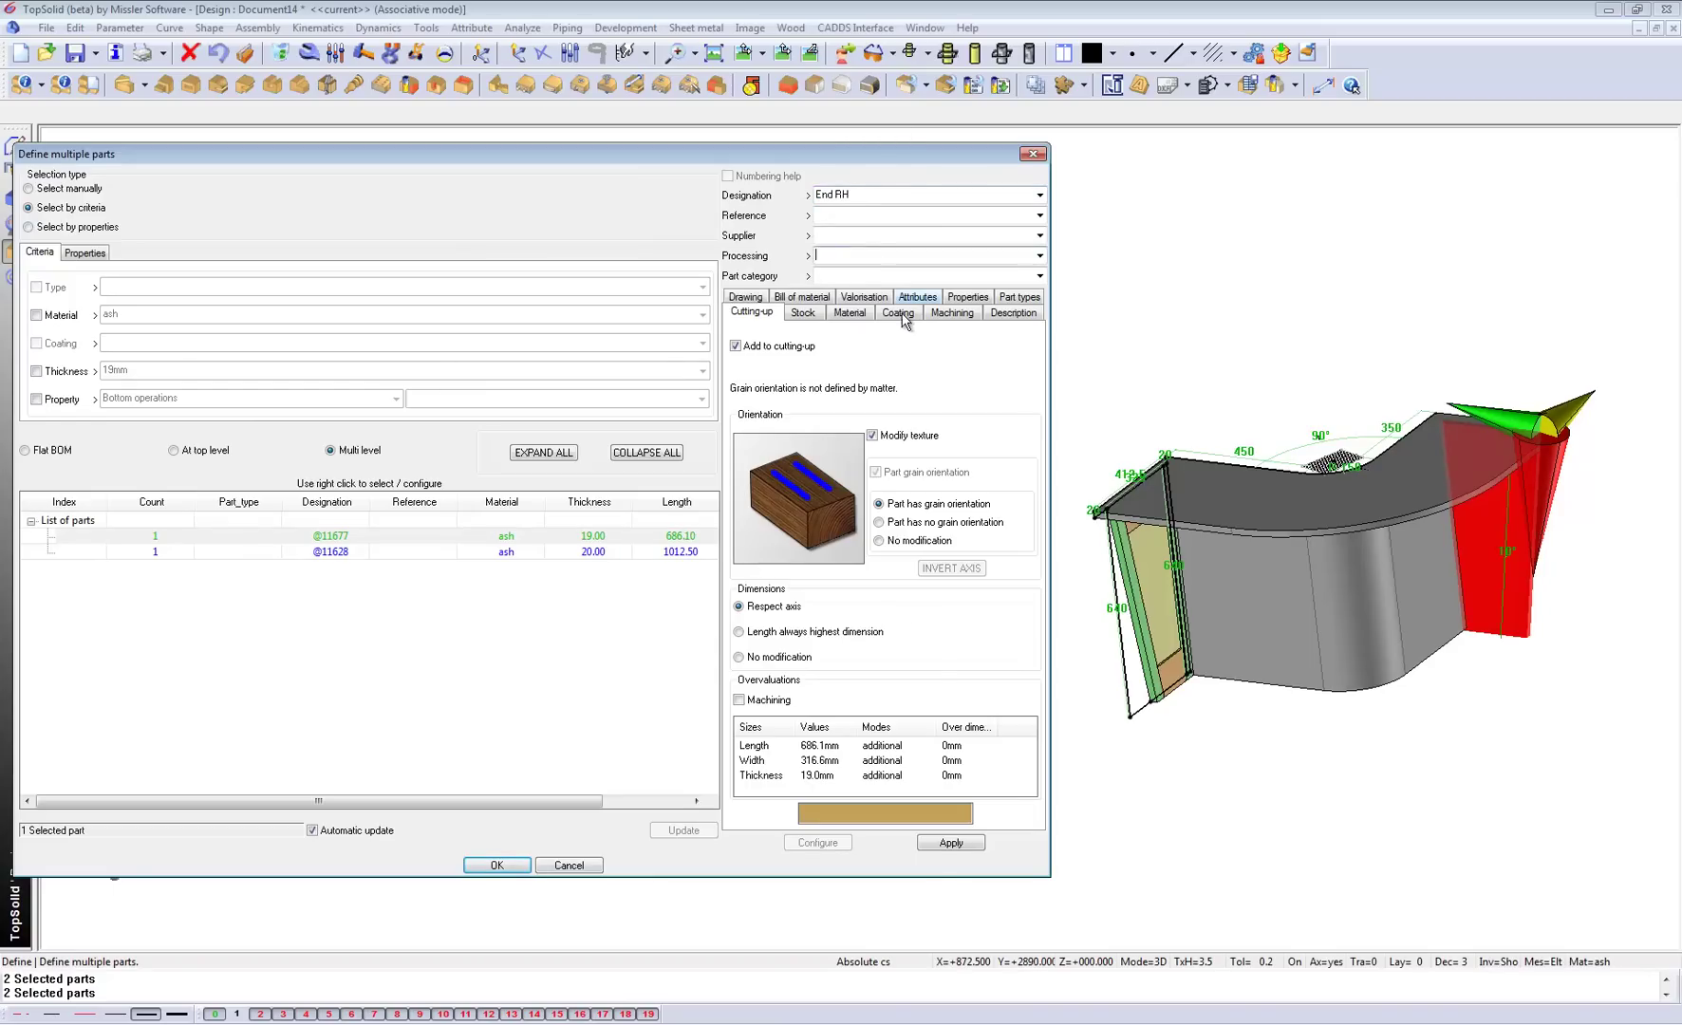
left_click(940, 845)
Step: Set the second part's designation to Top and apply it
left_click(395, 553)
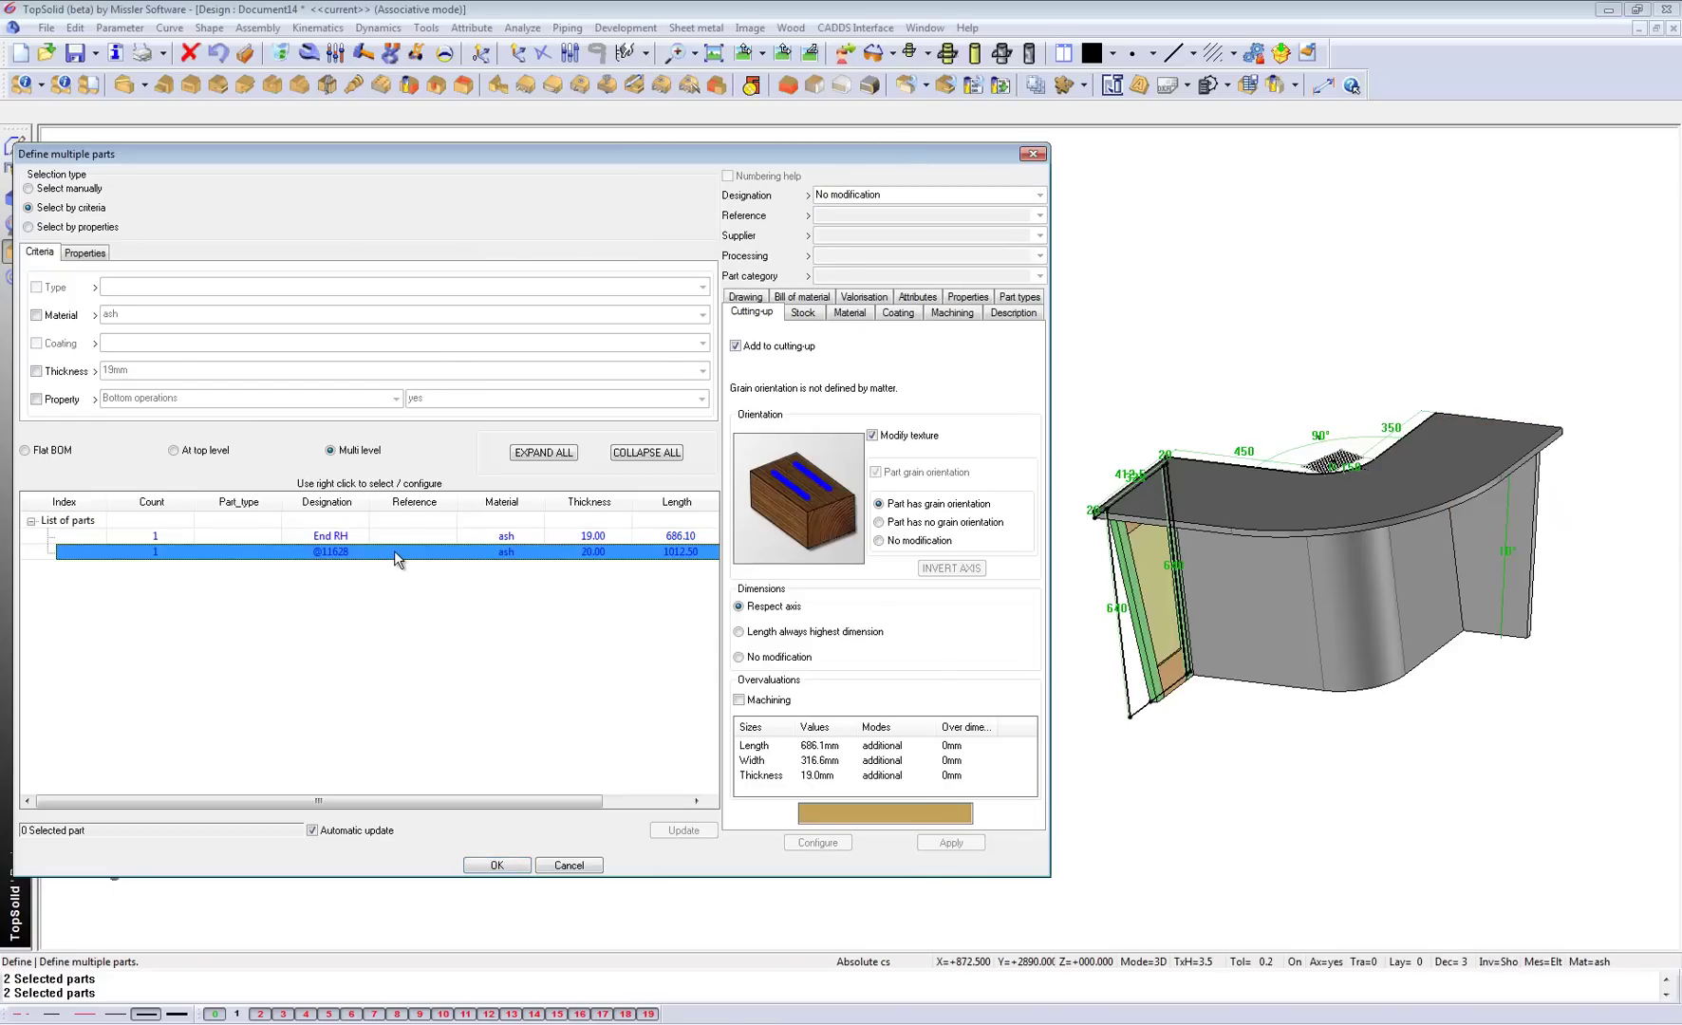
left_click(877, 194)
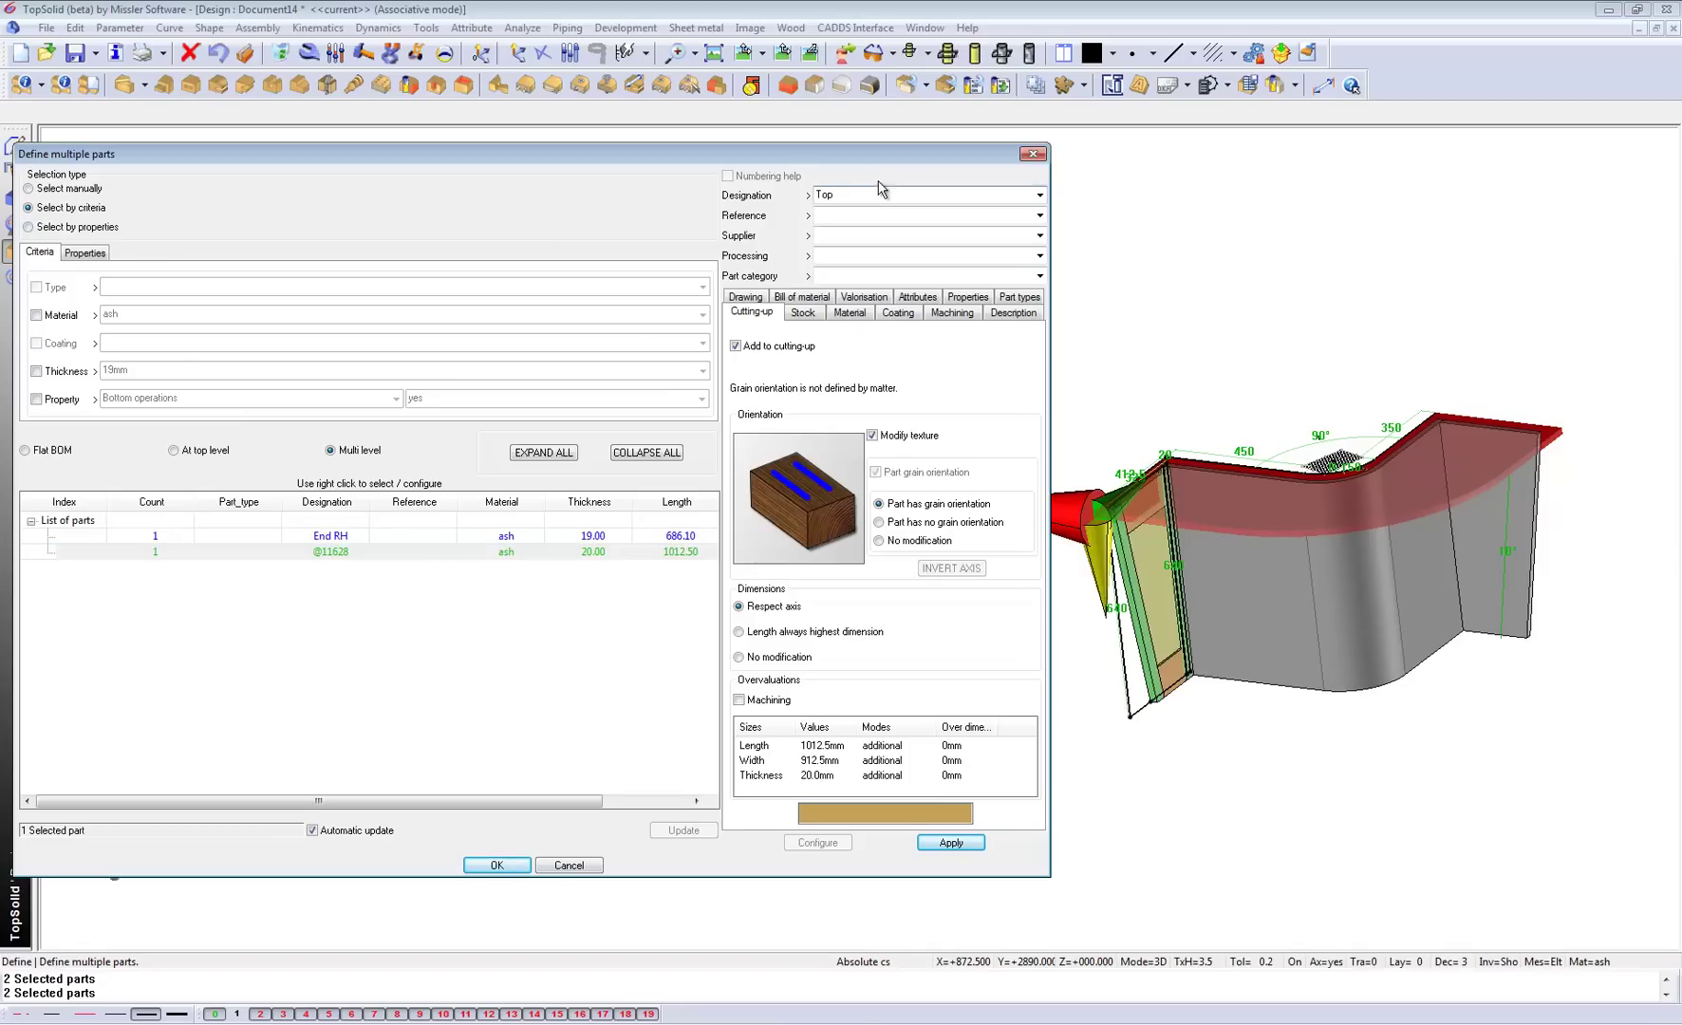
left_click(951, 843)
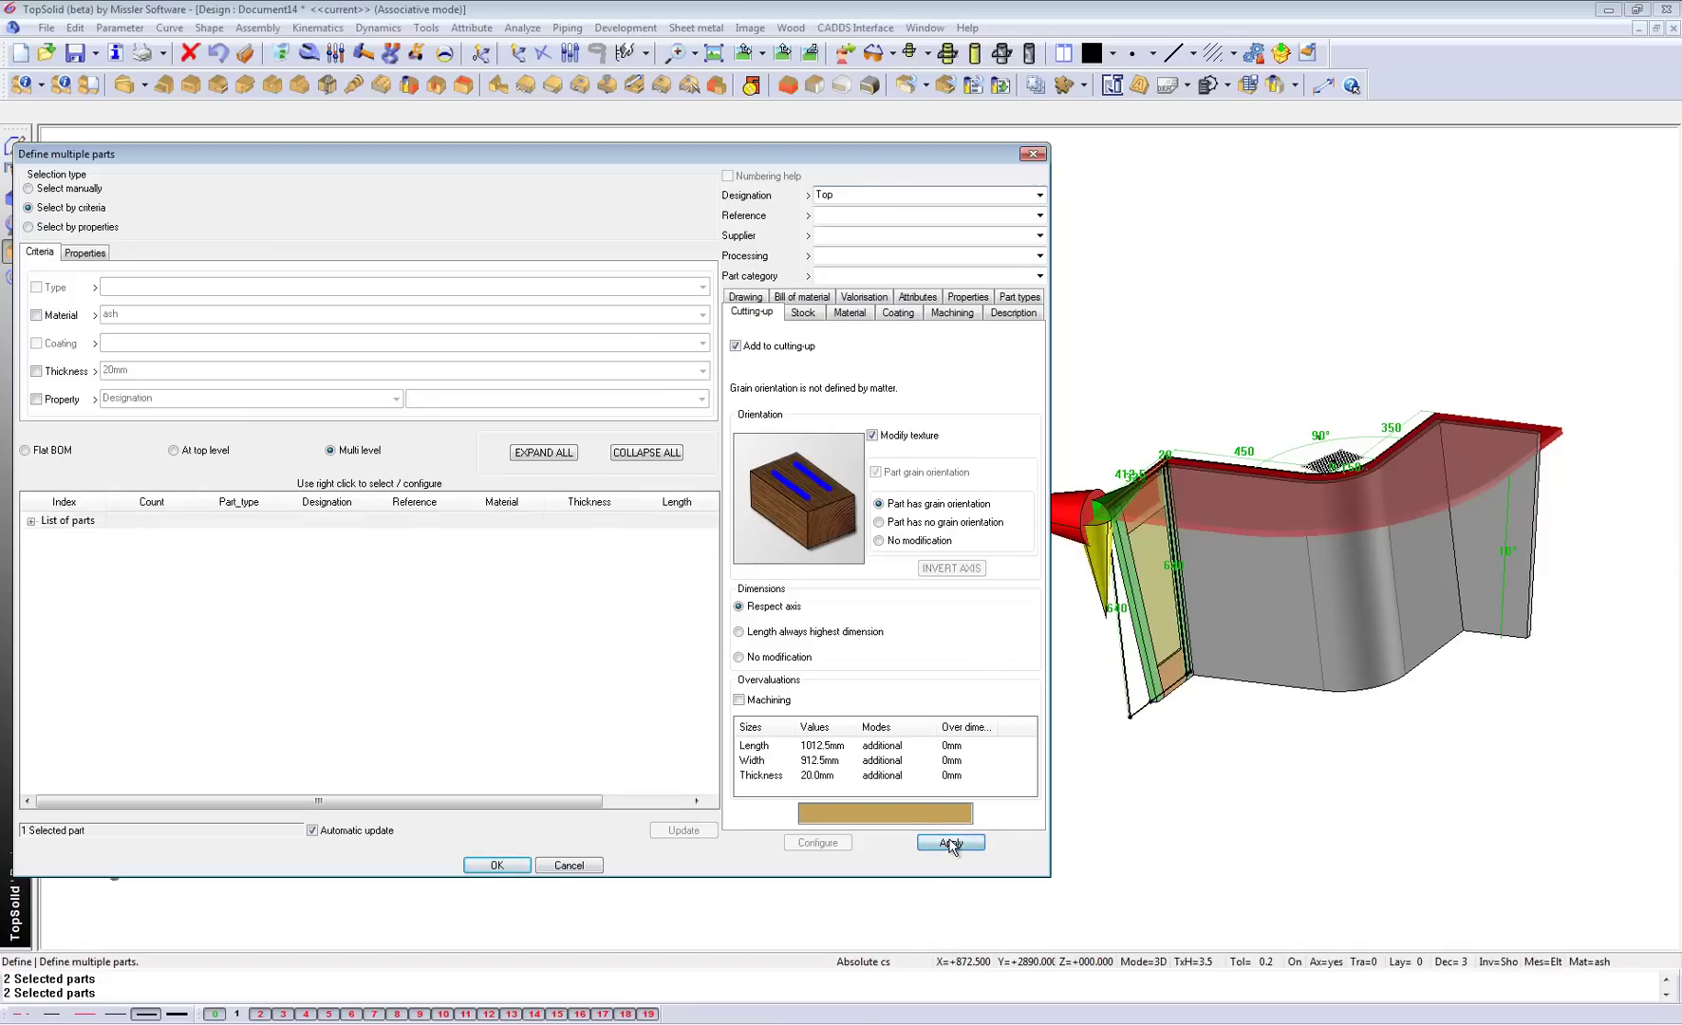
Step: Accept the part definitions and exit the multiple-parts command
left_click(496, 865)
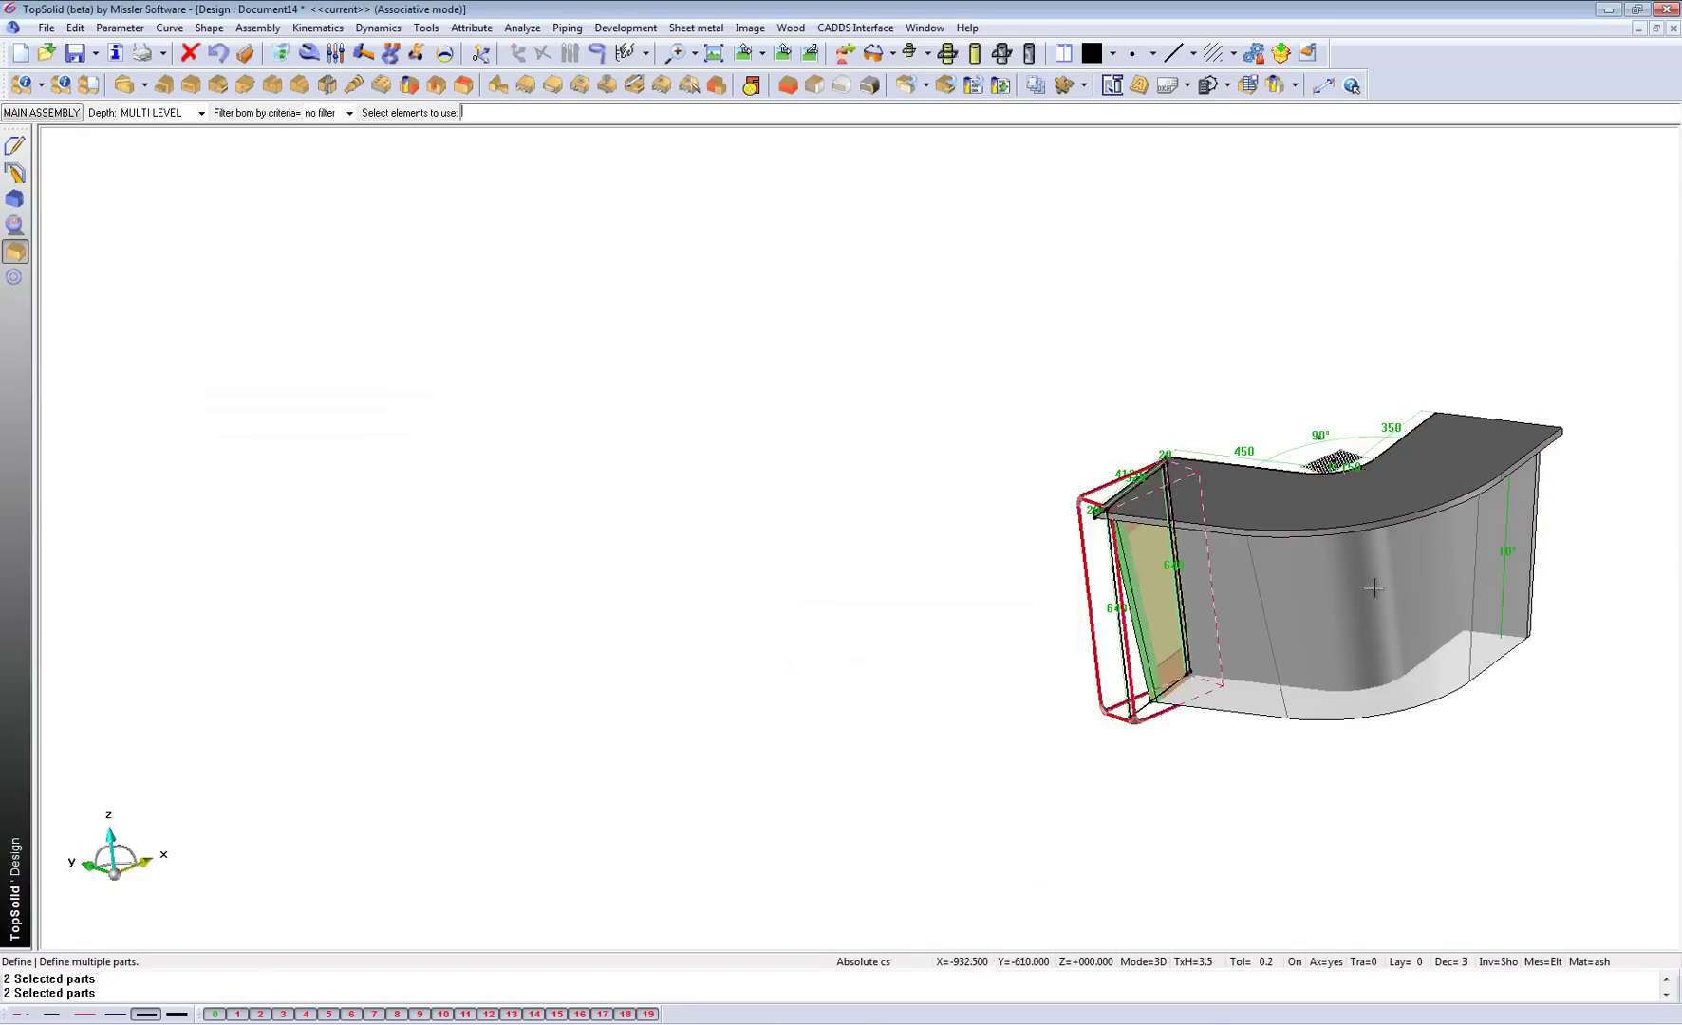
middle_click_drag(706, 605, 774, 545)
scroll(889, 525, "up", 3)
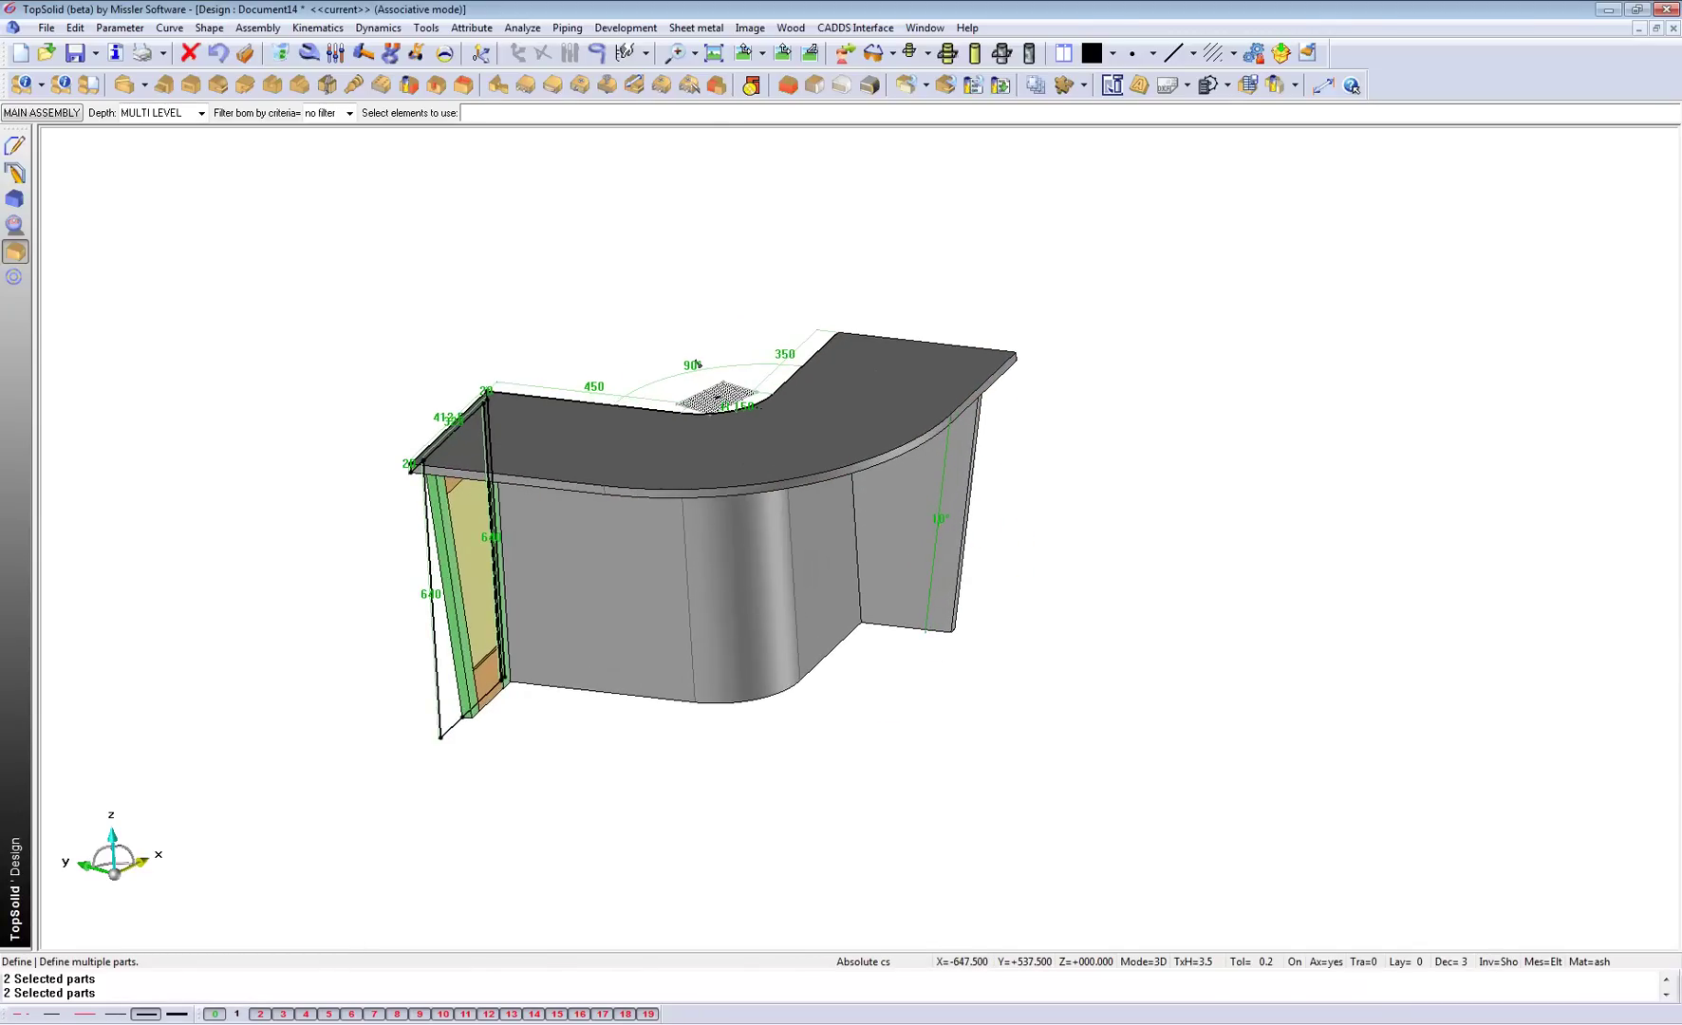
key("Return")
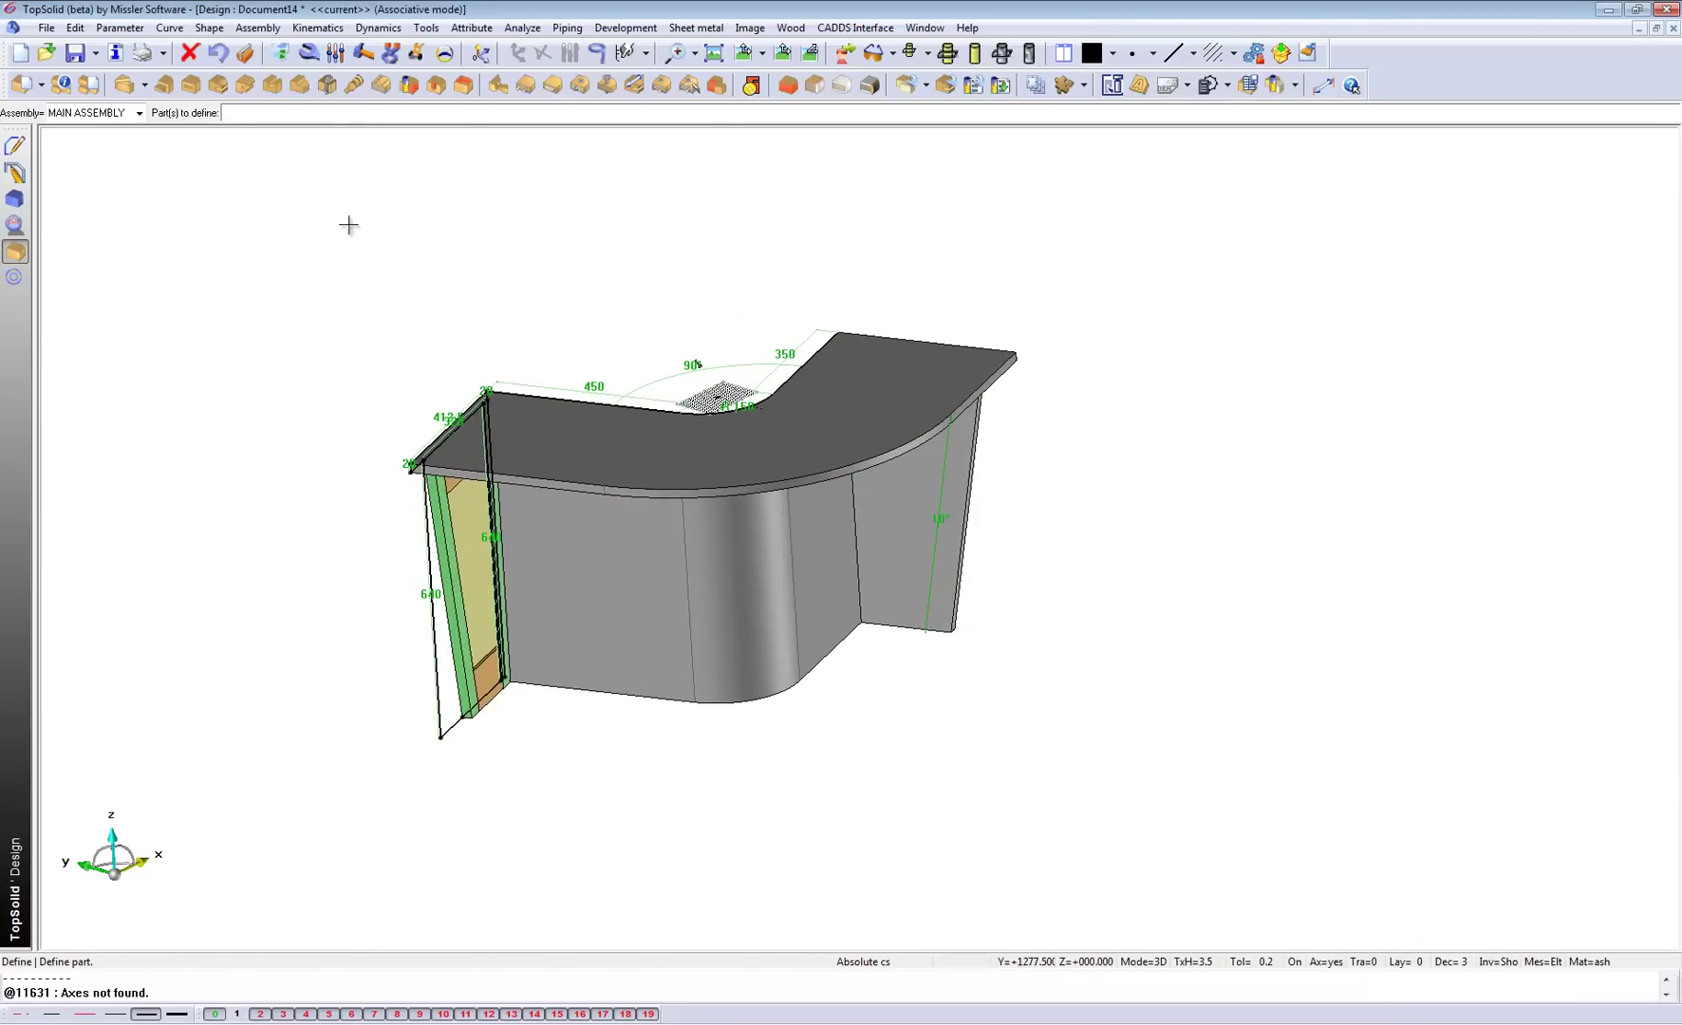
Step: Create a new Draft document from the Associative A3 Horizontal mm template
left_click(54, 34)
left_click(57, 48)
left_click(745, 503)
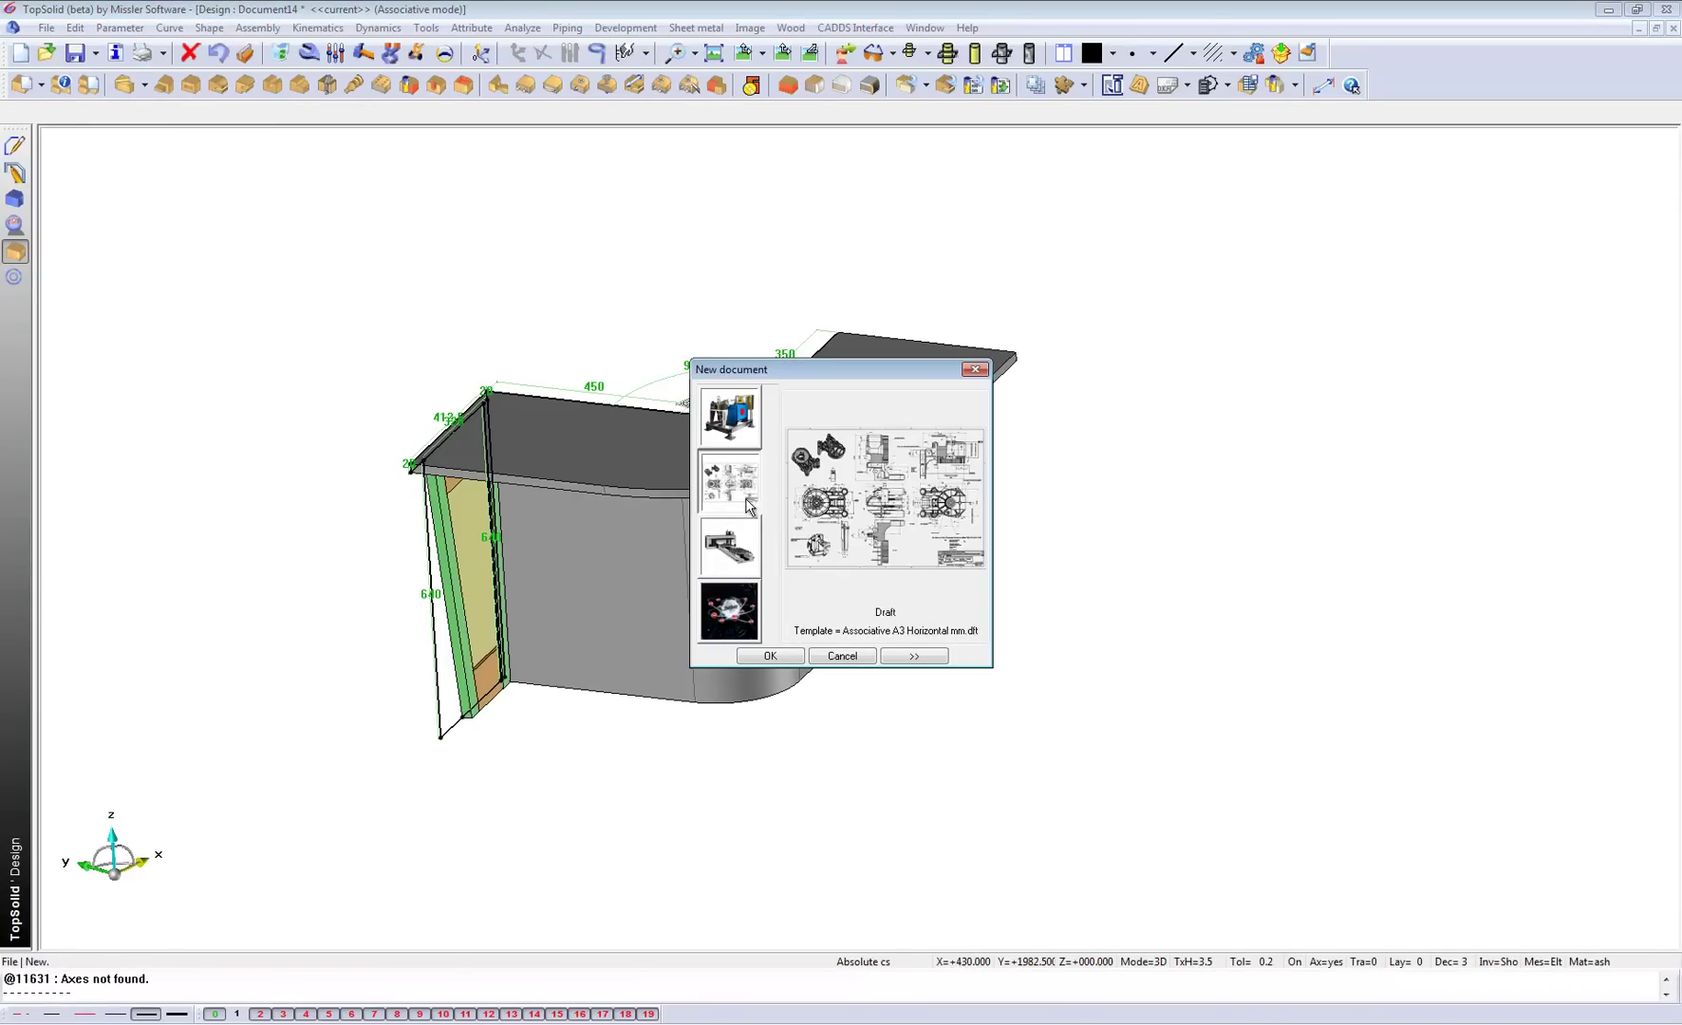
left_click(773, 656)
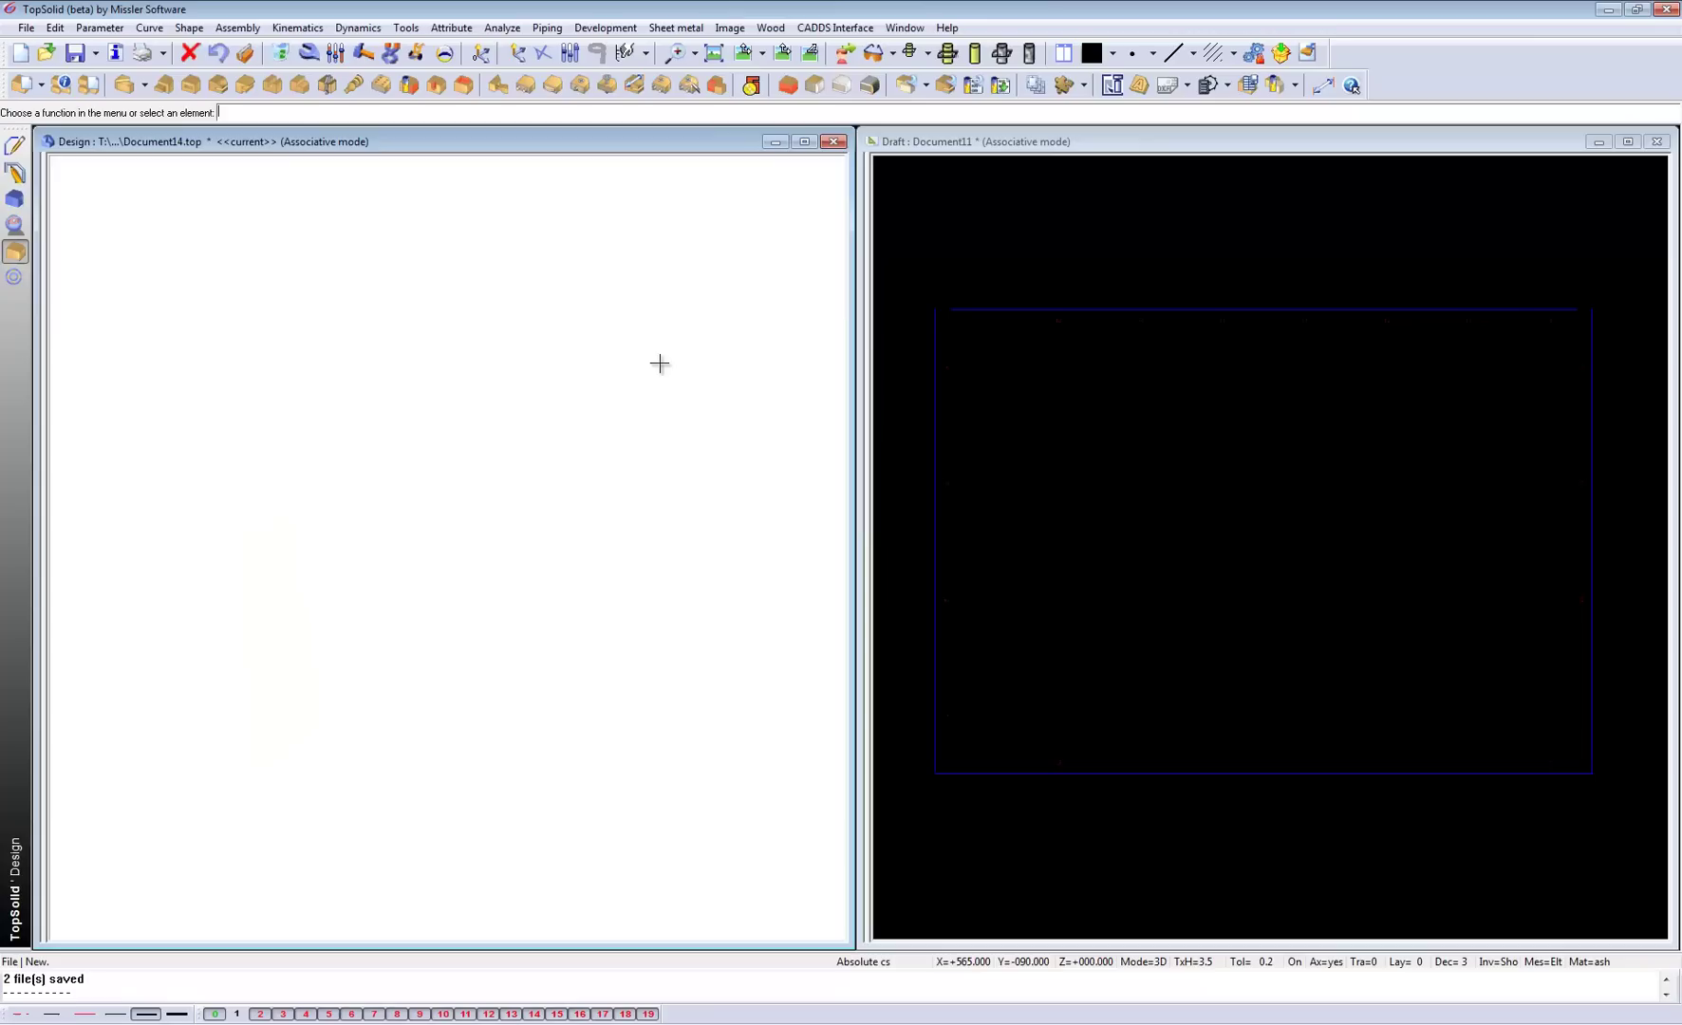
Step: Set up a front-facing main view with hidden lines hidden and shading on
left_click(1066, 273)
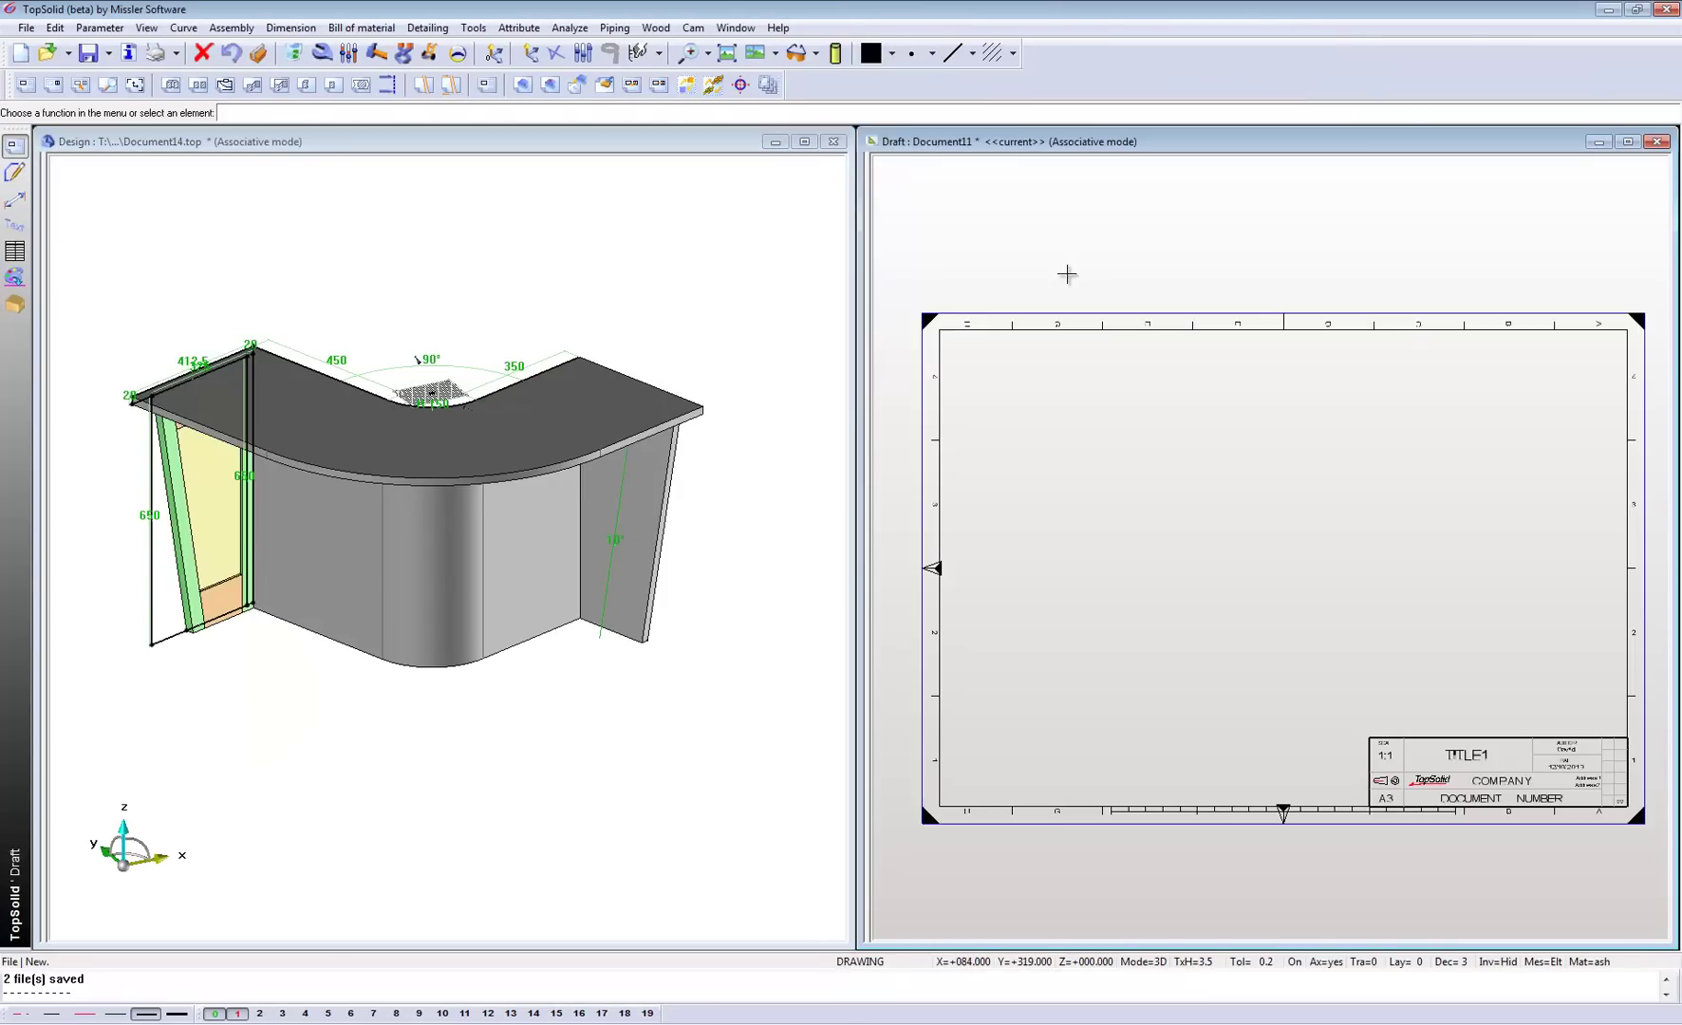
left_click(26, 84)
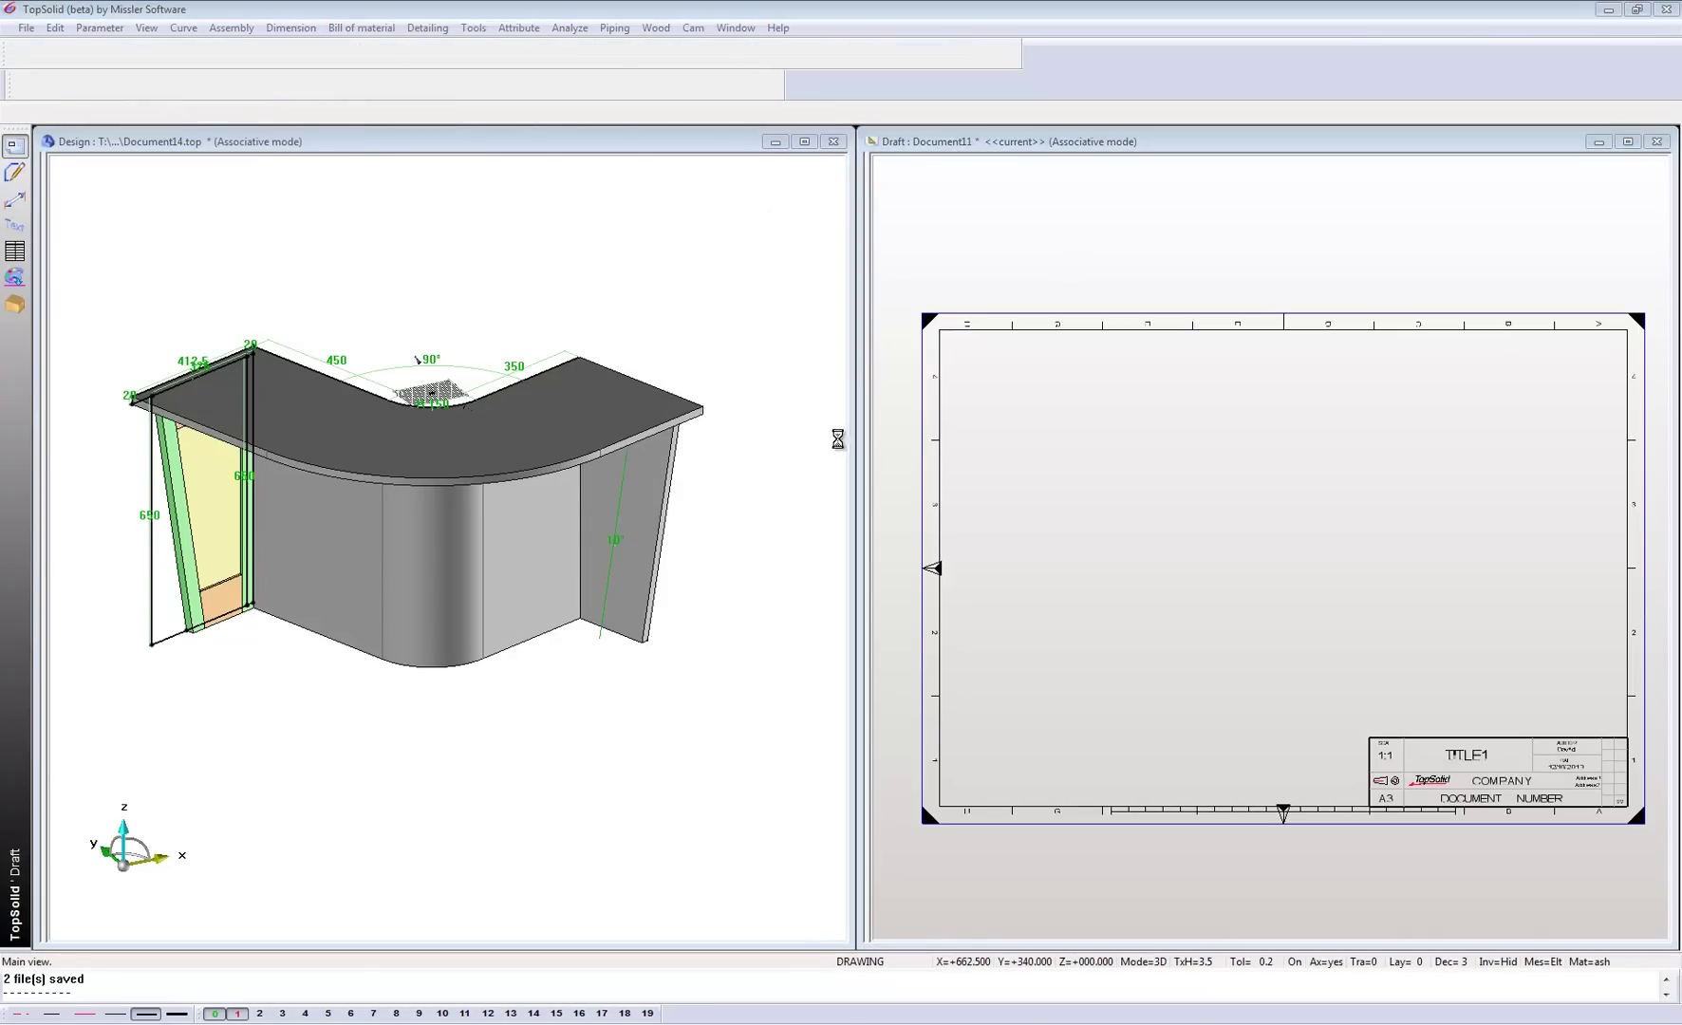
left_click(938, 459)
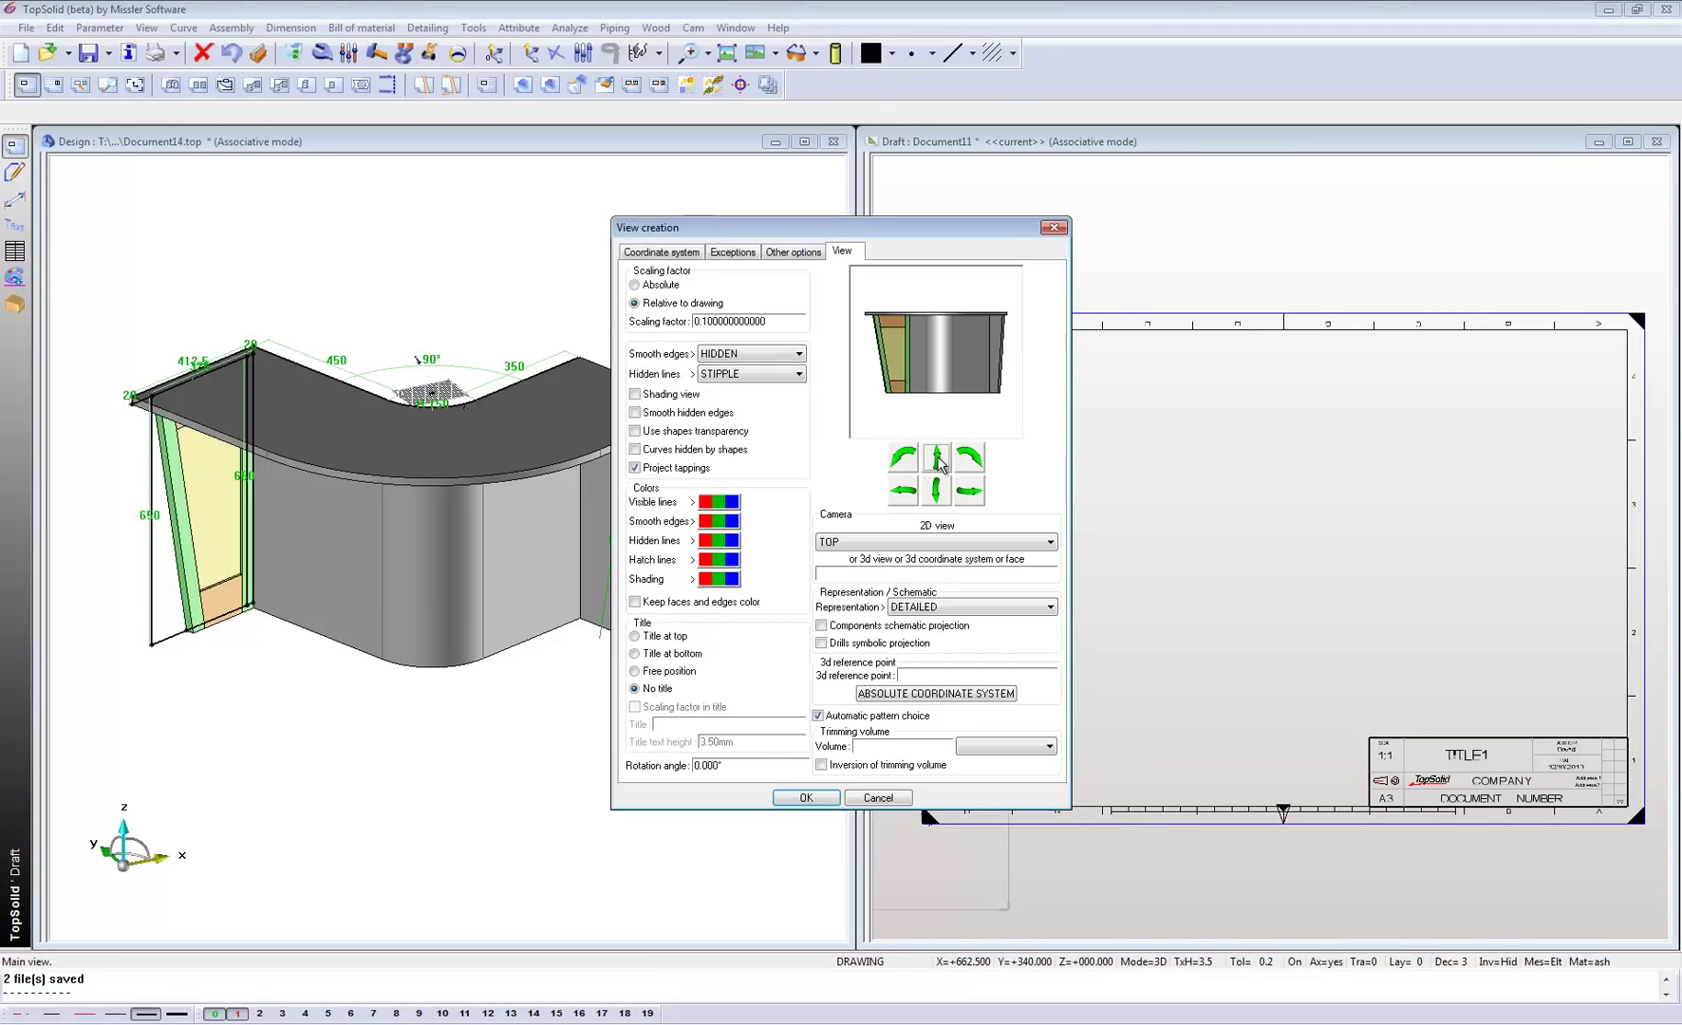
left_click(738, 374)
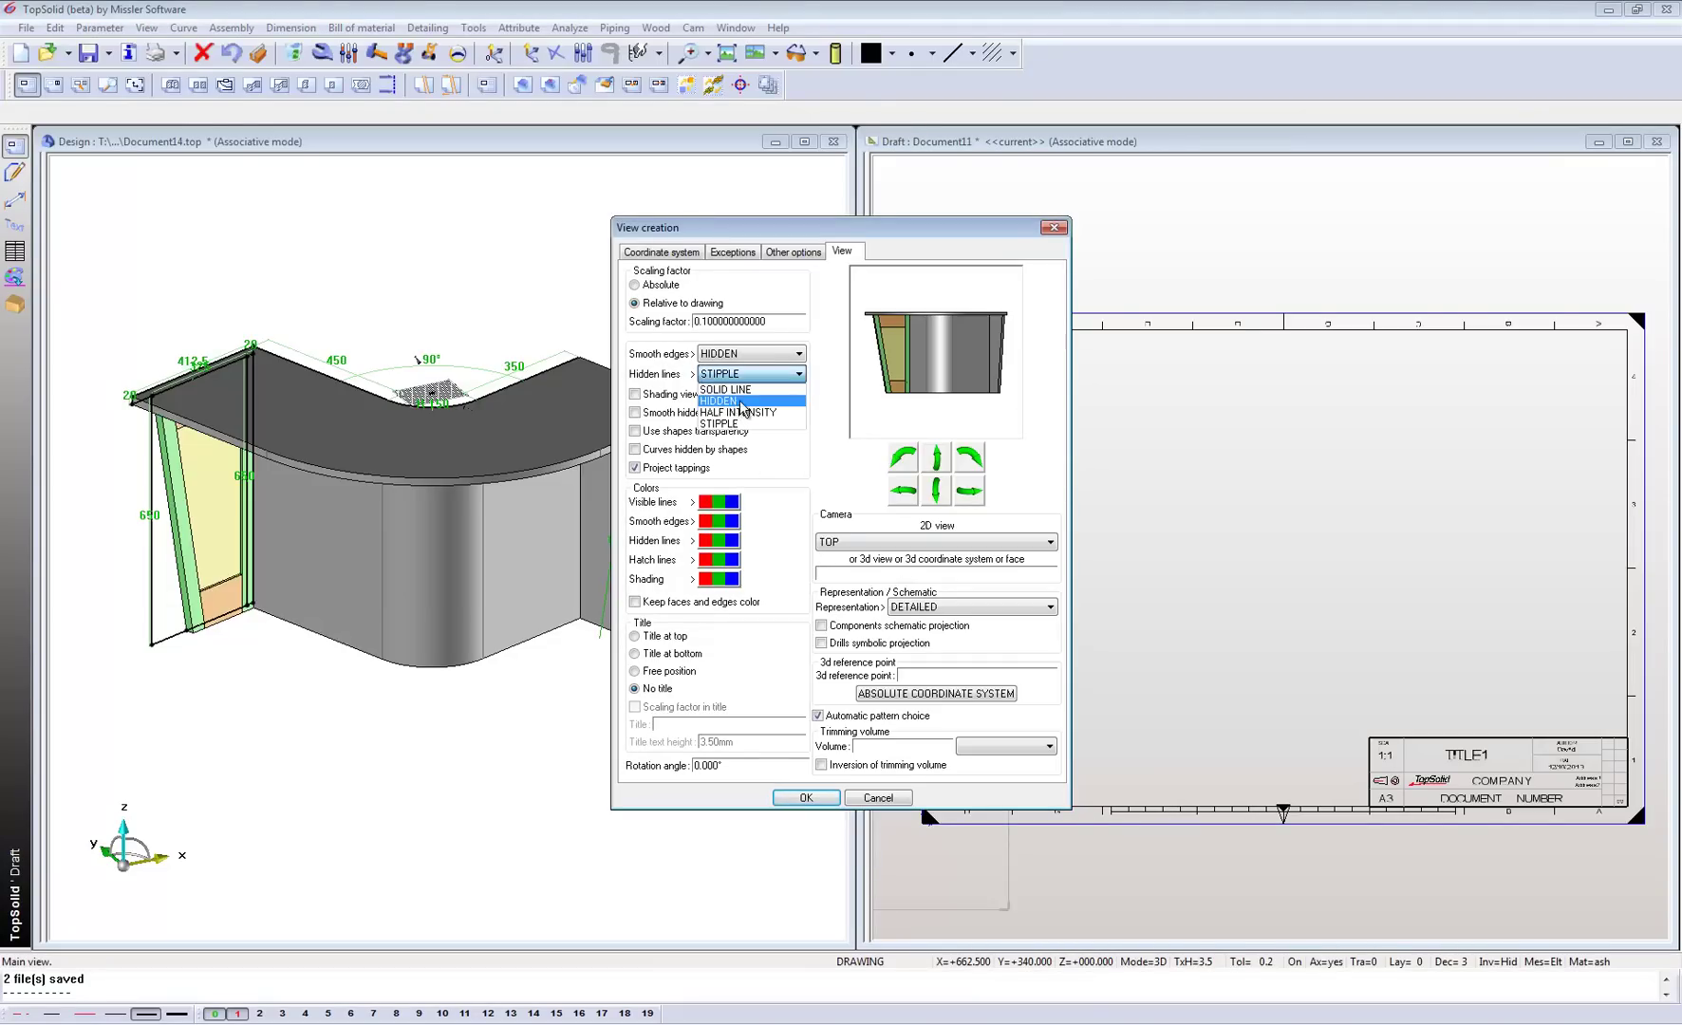
left_click(732, 402)
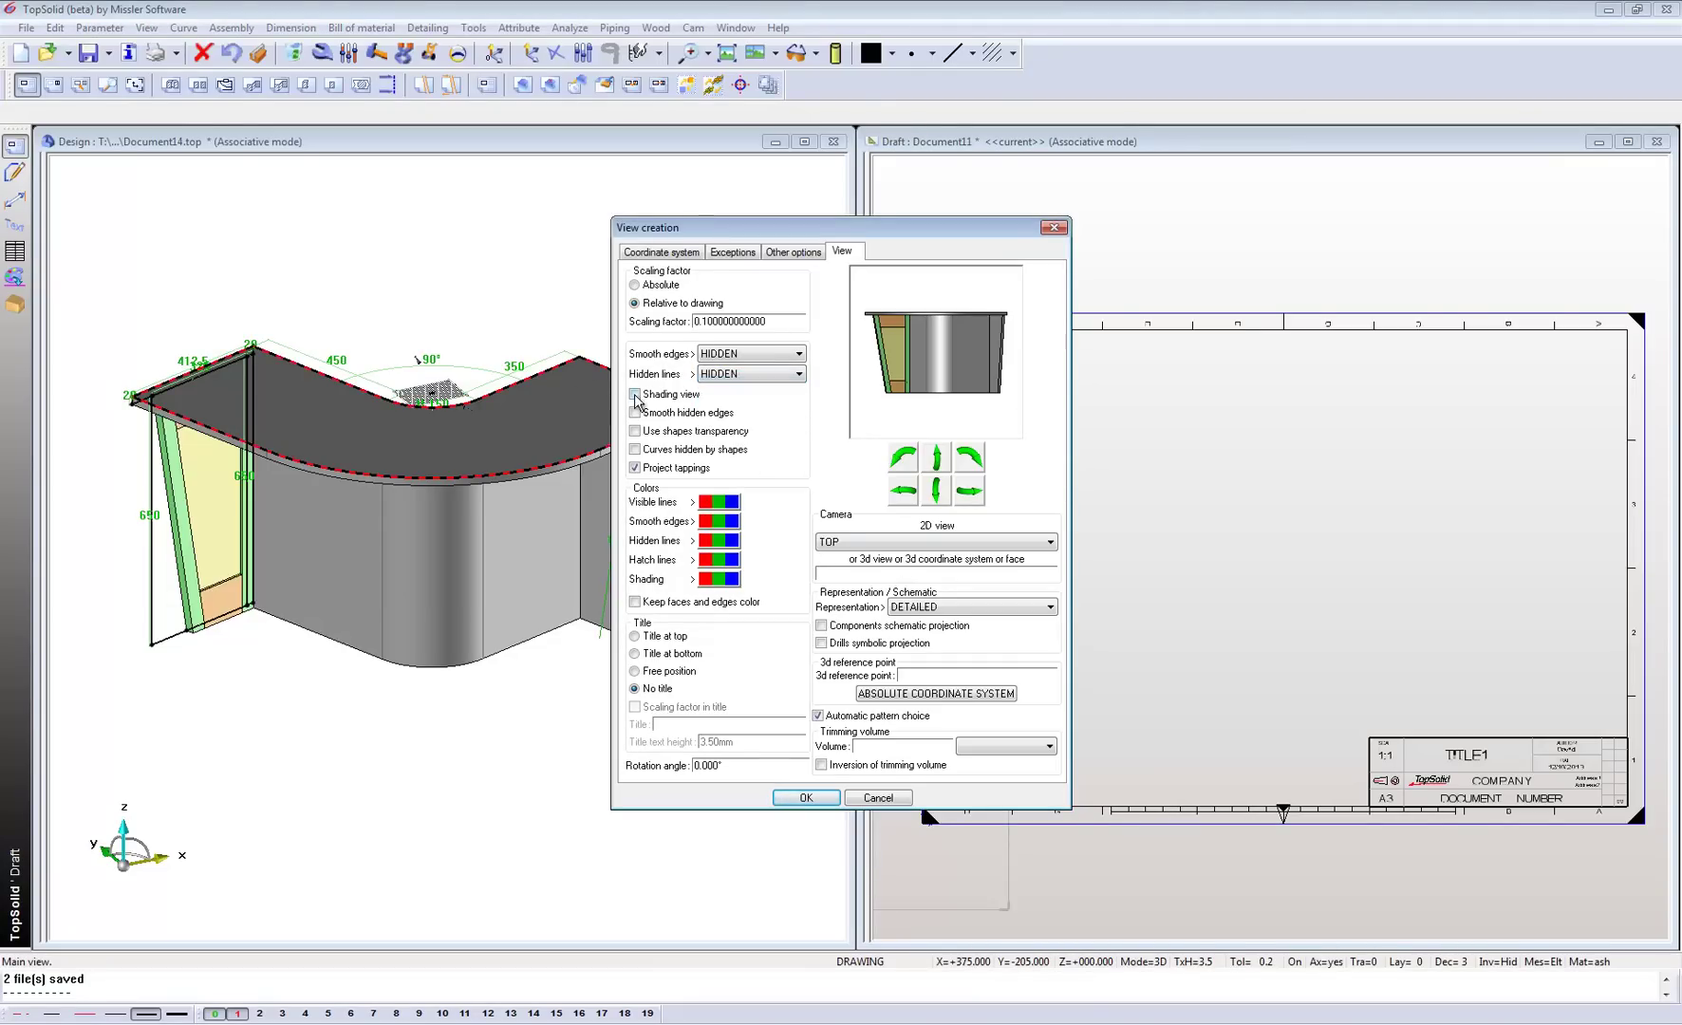
left_click(635, 394)
left_click(802, 797)
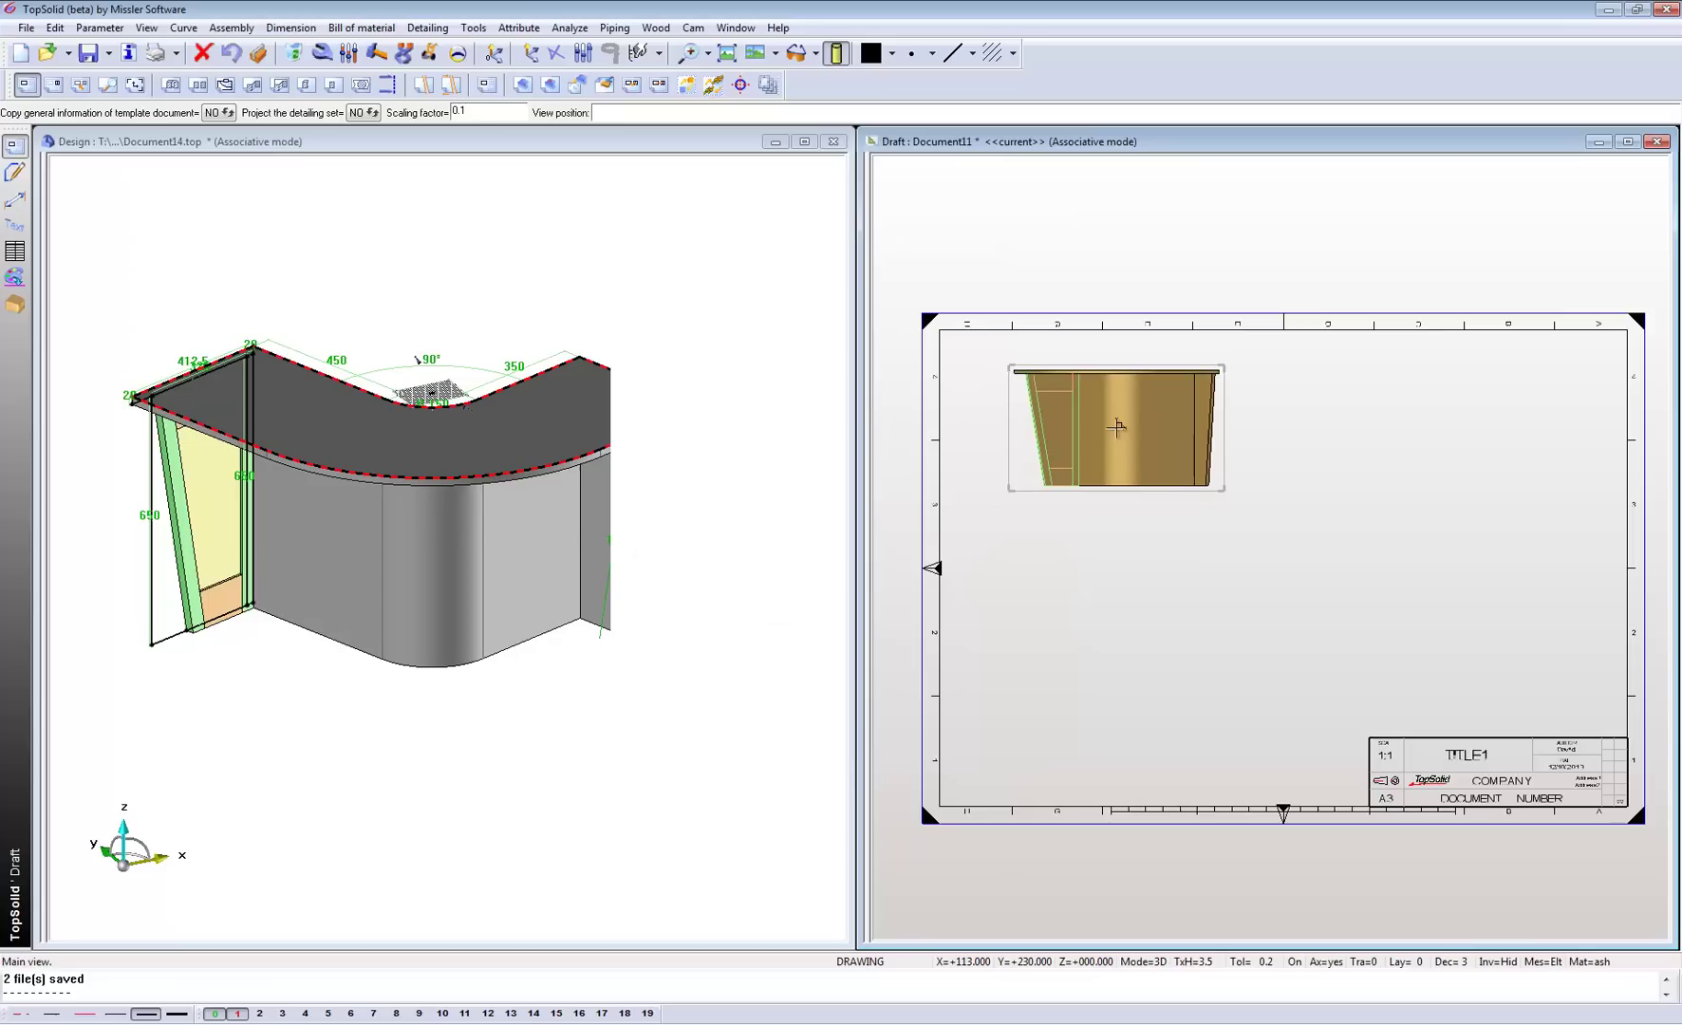
Step: Place the front, top, side and perspective views on the sheet
left_click(1120, 417)
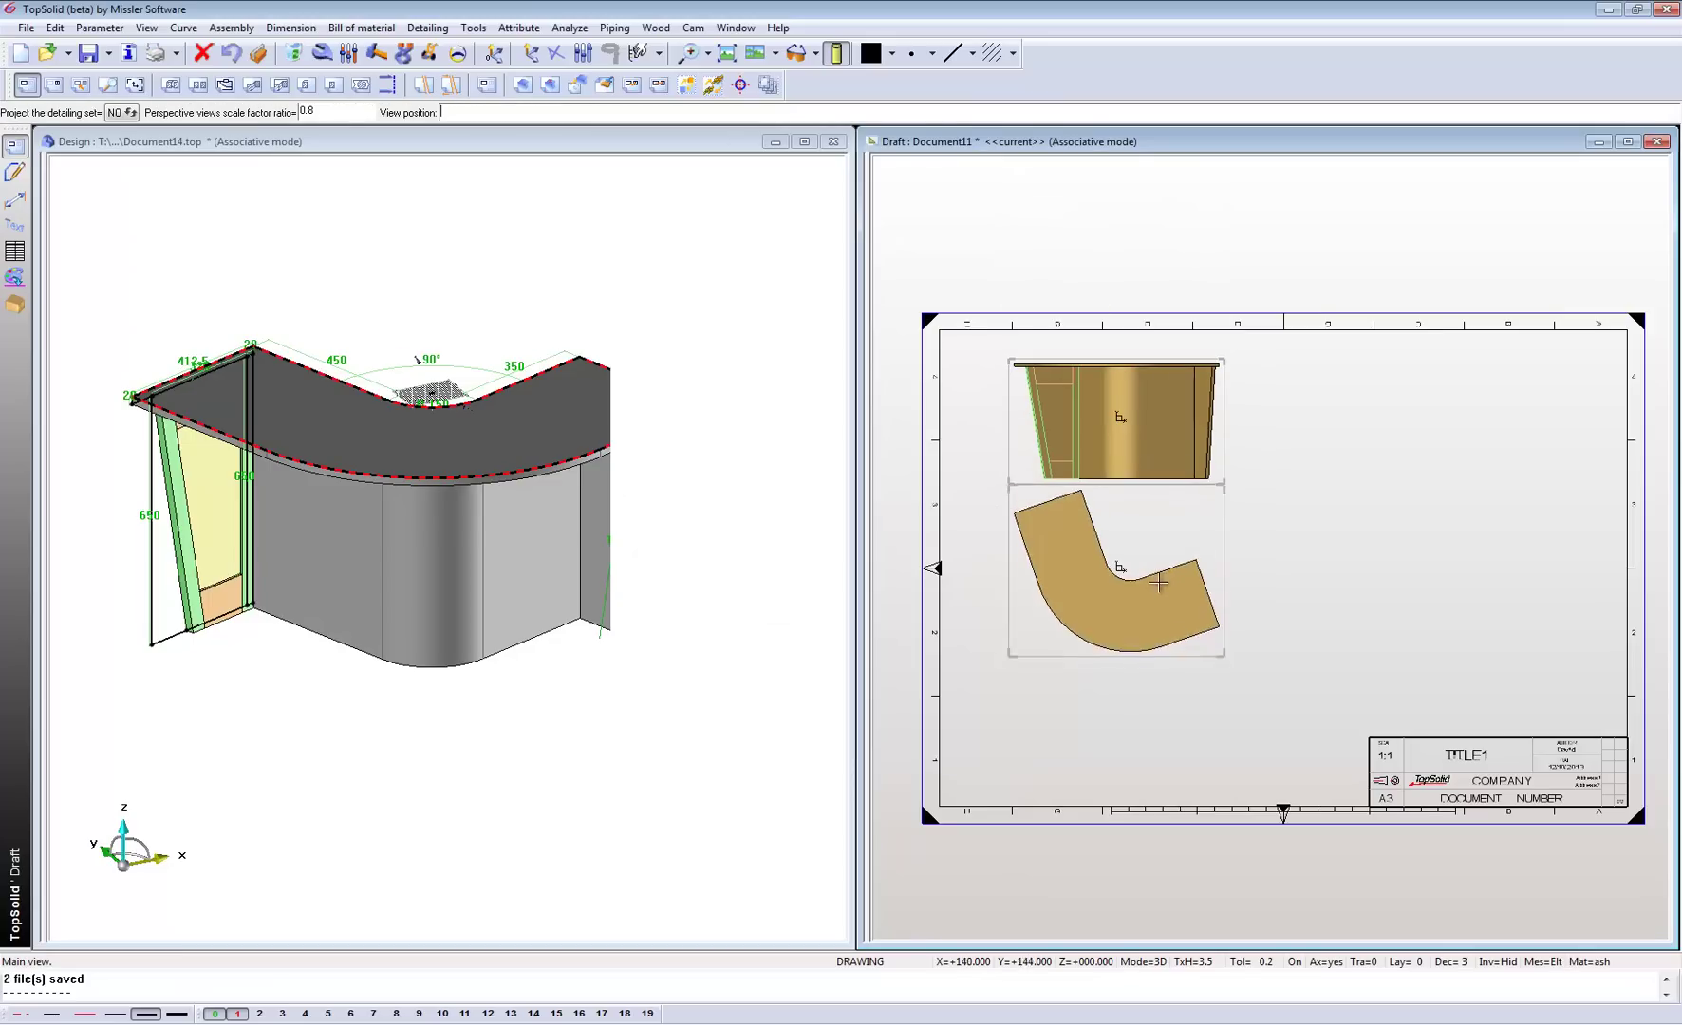
left_click(1176, 578)
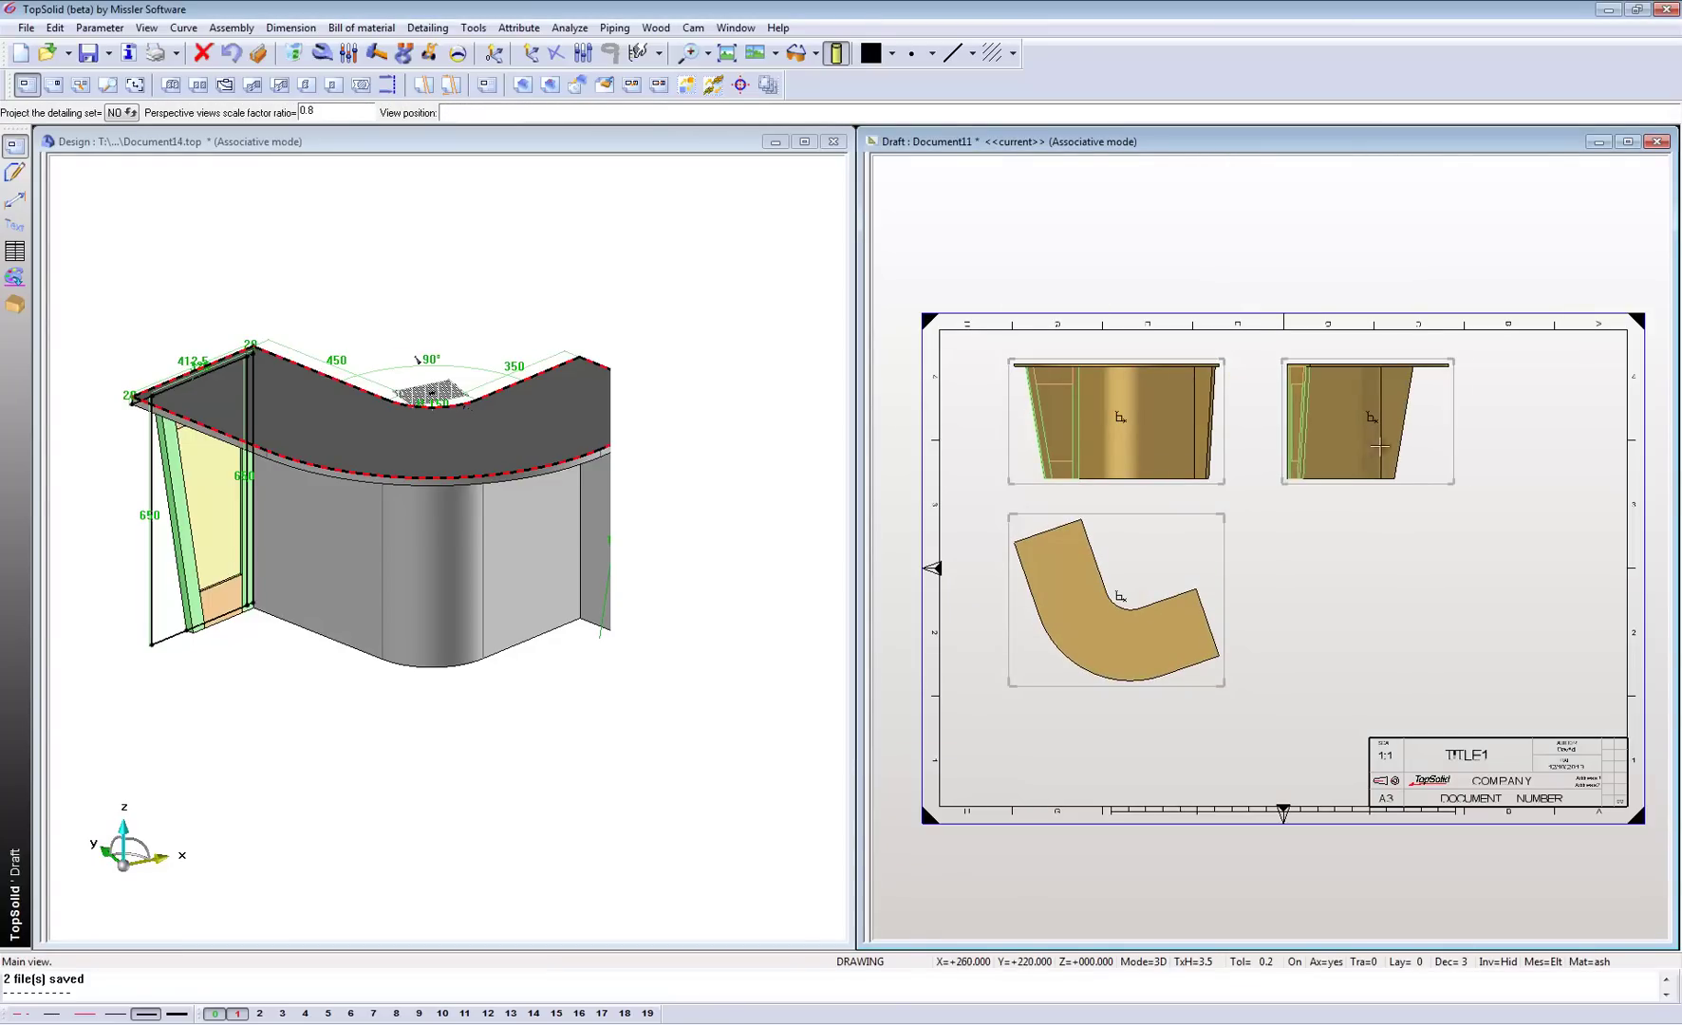
left_click(1389, 386)
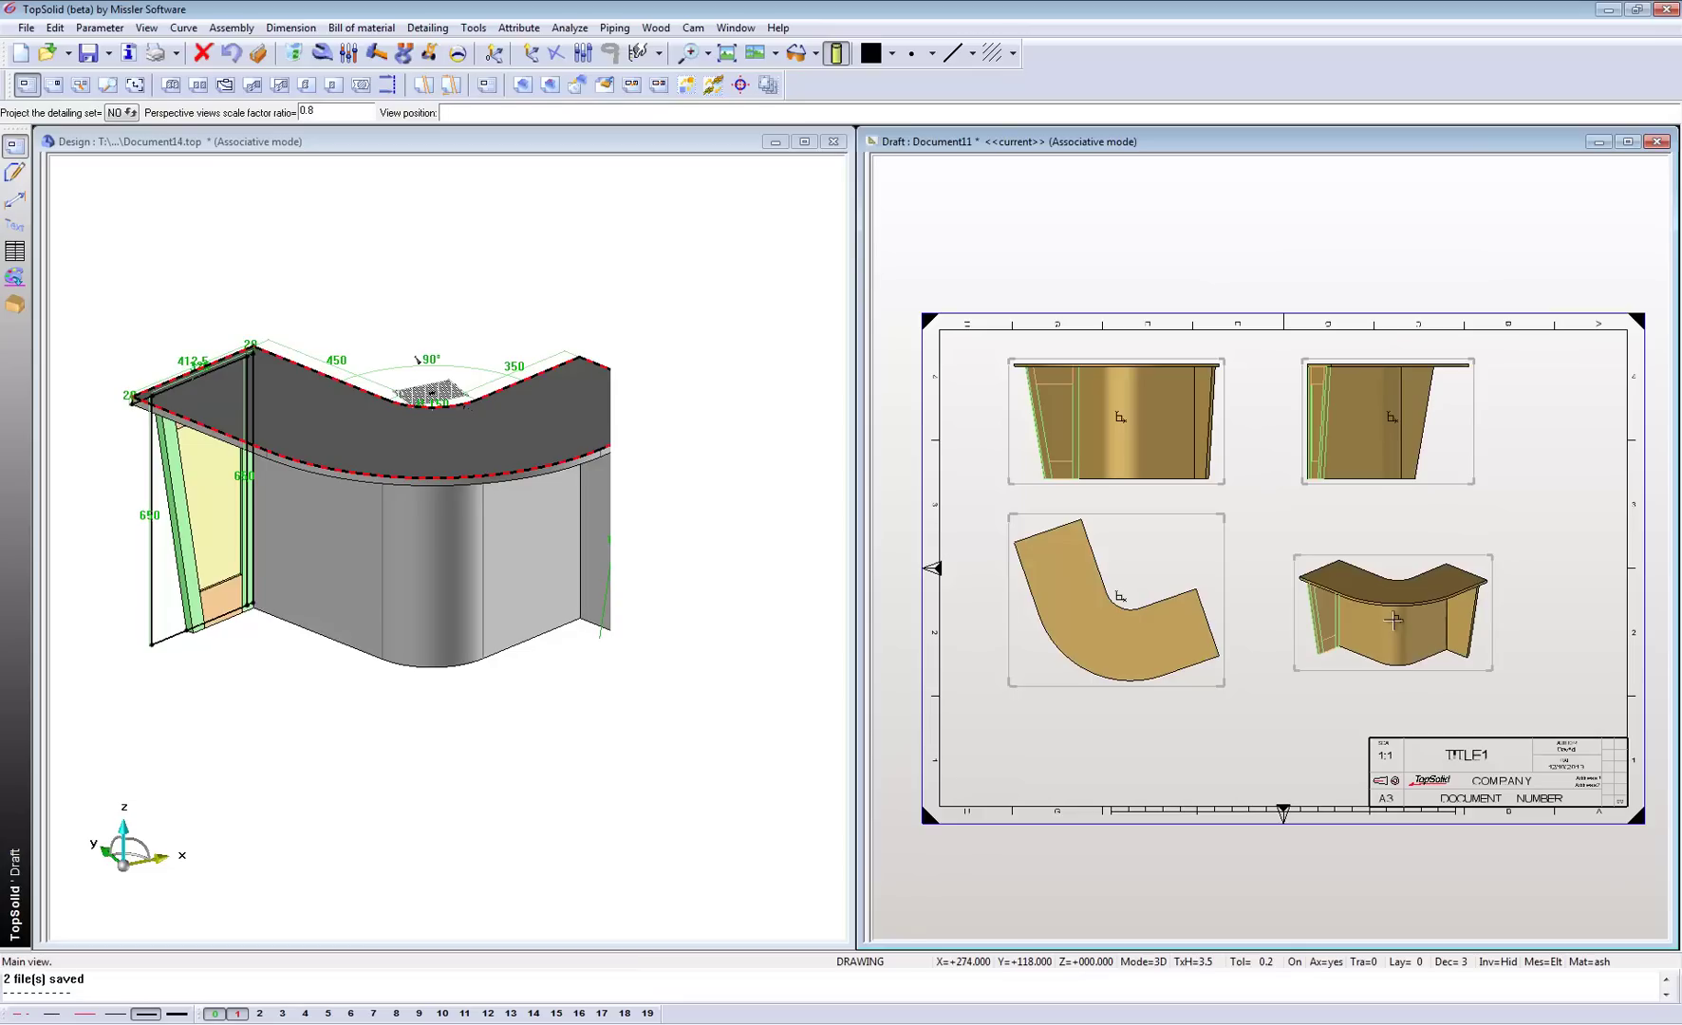
left_click(1393, 620)
left_click(700, 432)
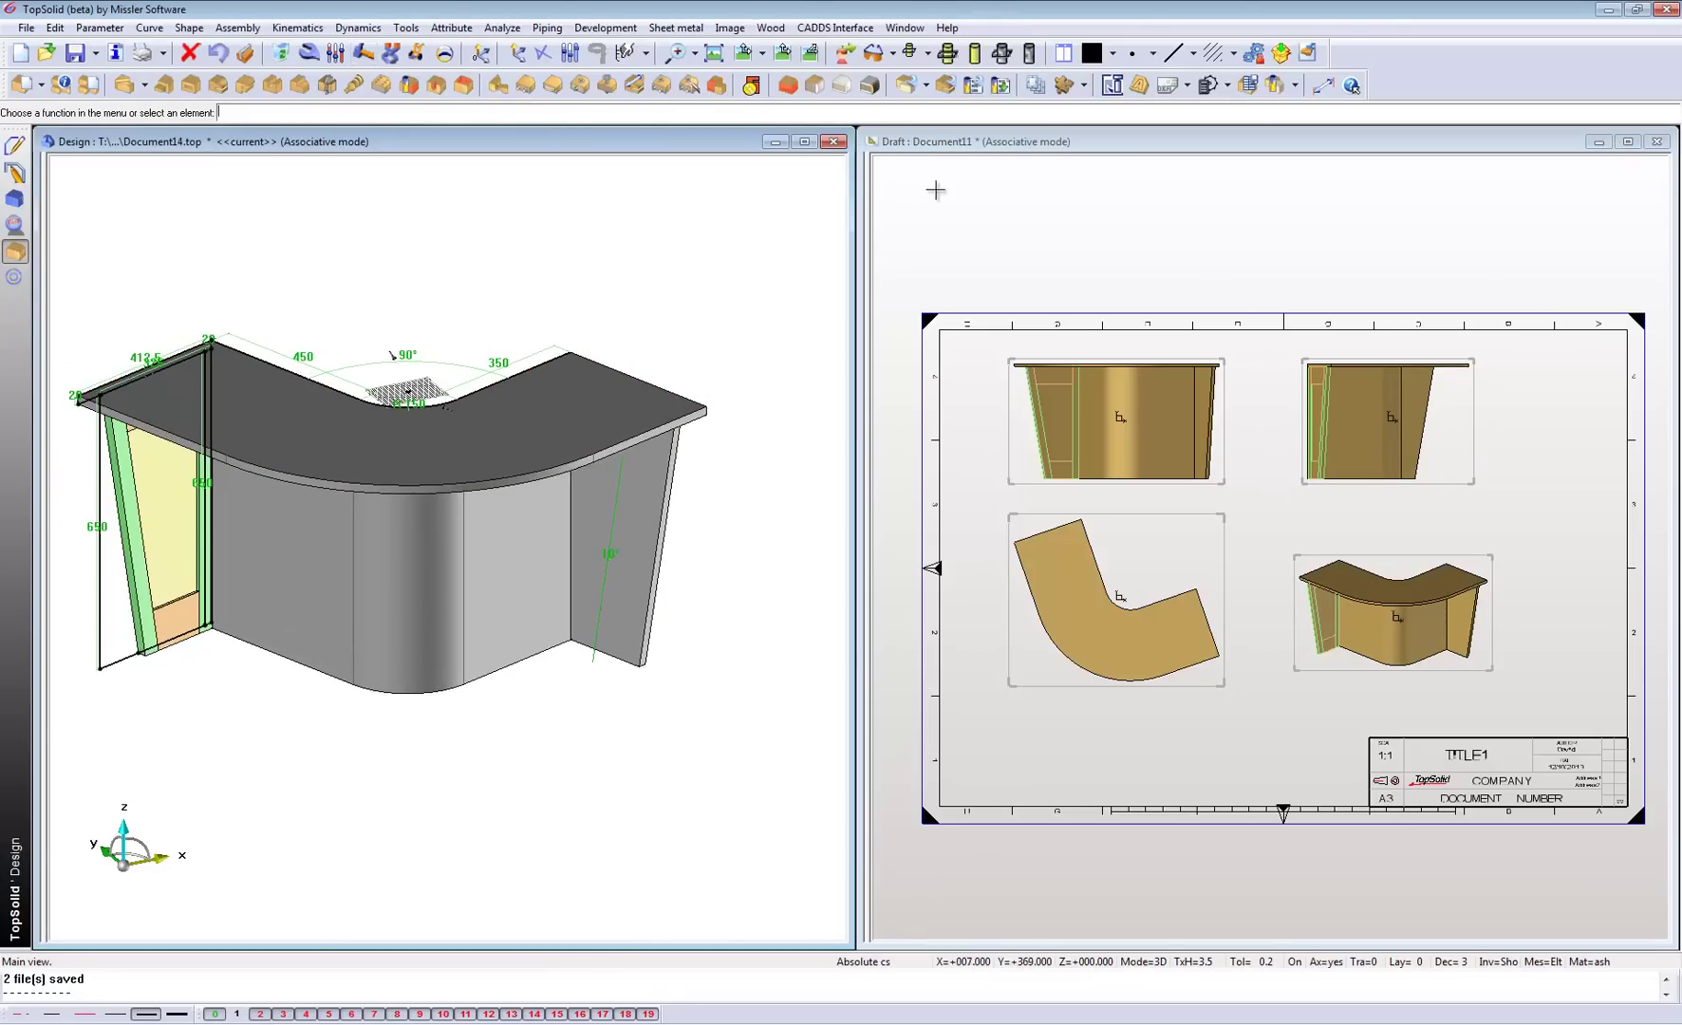
Step: Reorient the perspective view to the counter's opposite side and set scaling factor 0.1
left_click(361, 55)
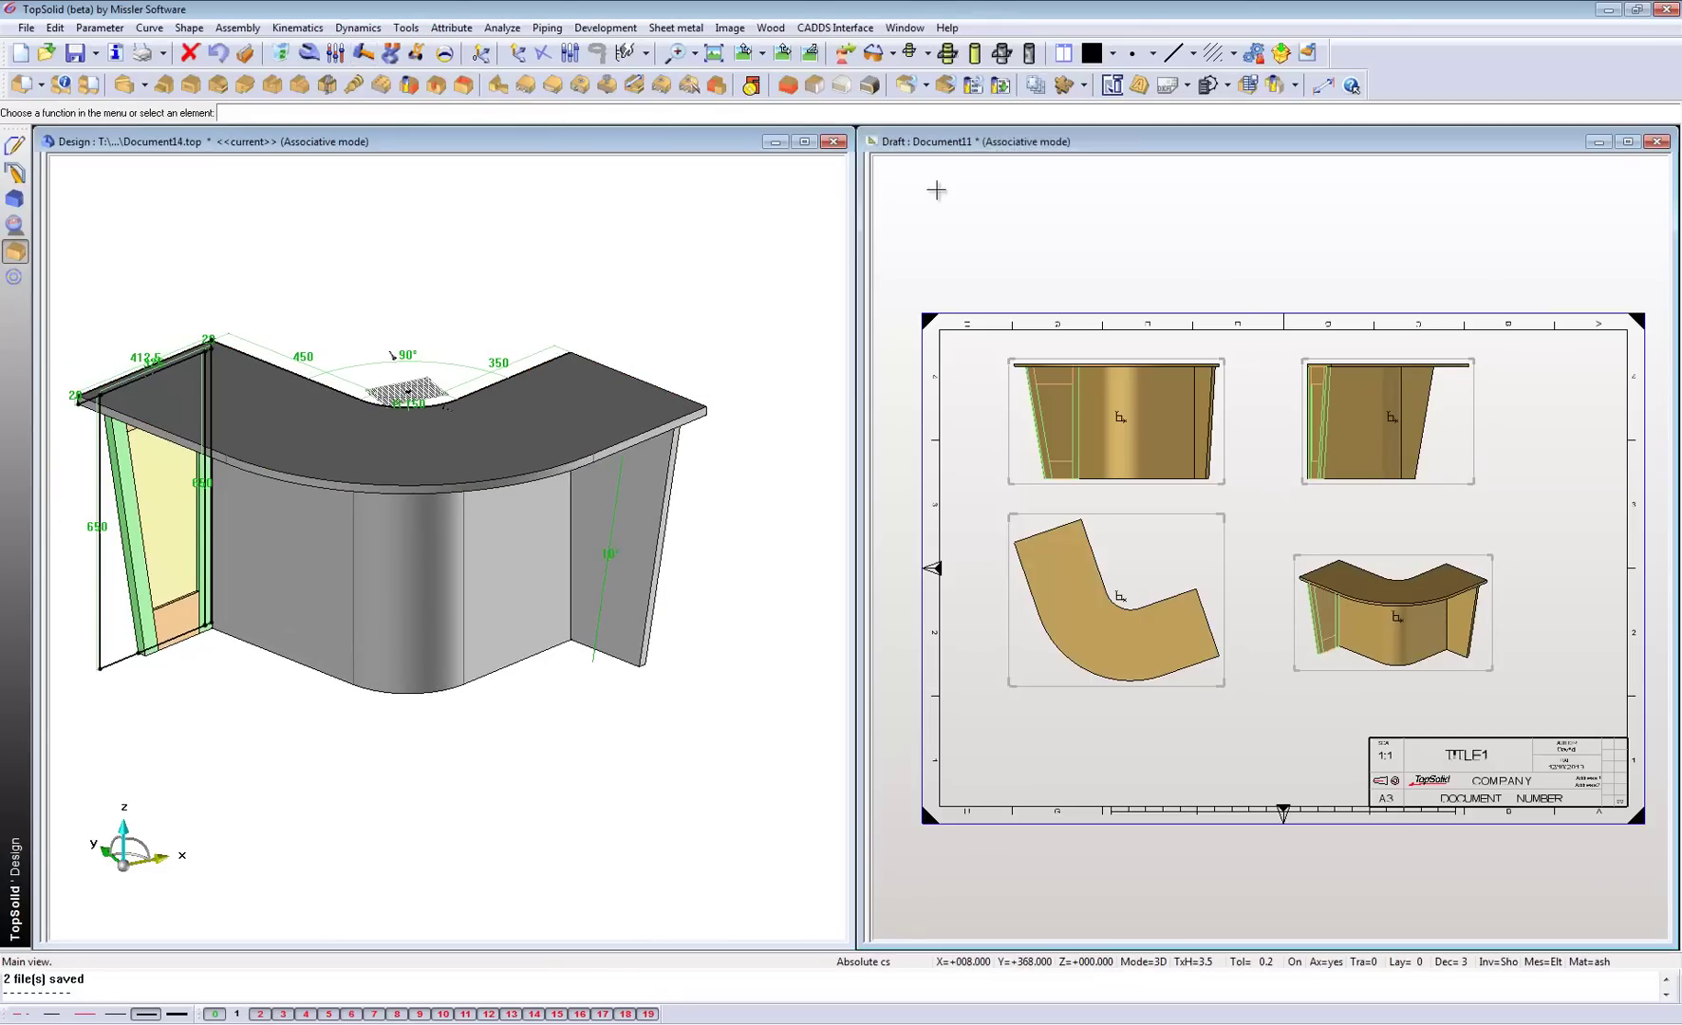
left_click(322, 53)
left_click(1421, 603)
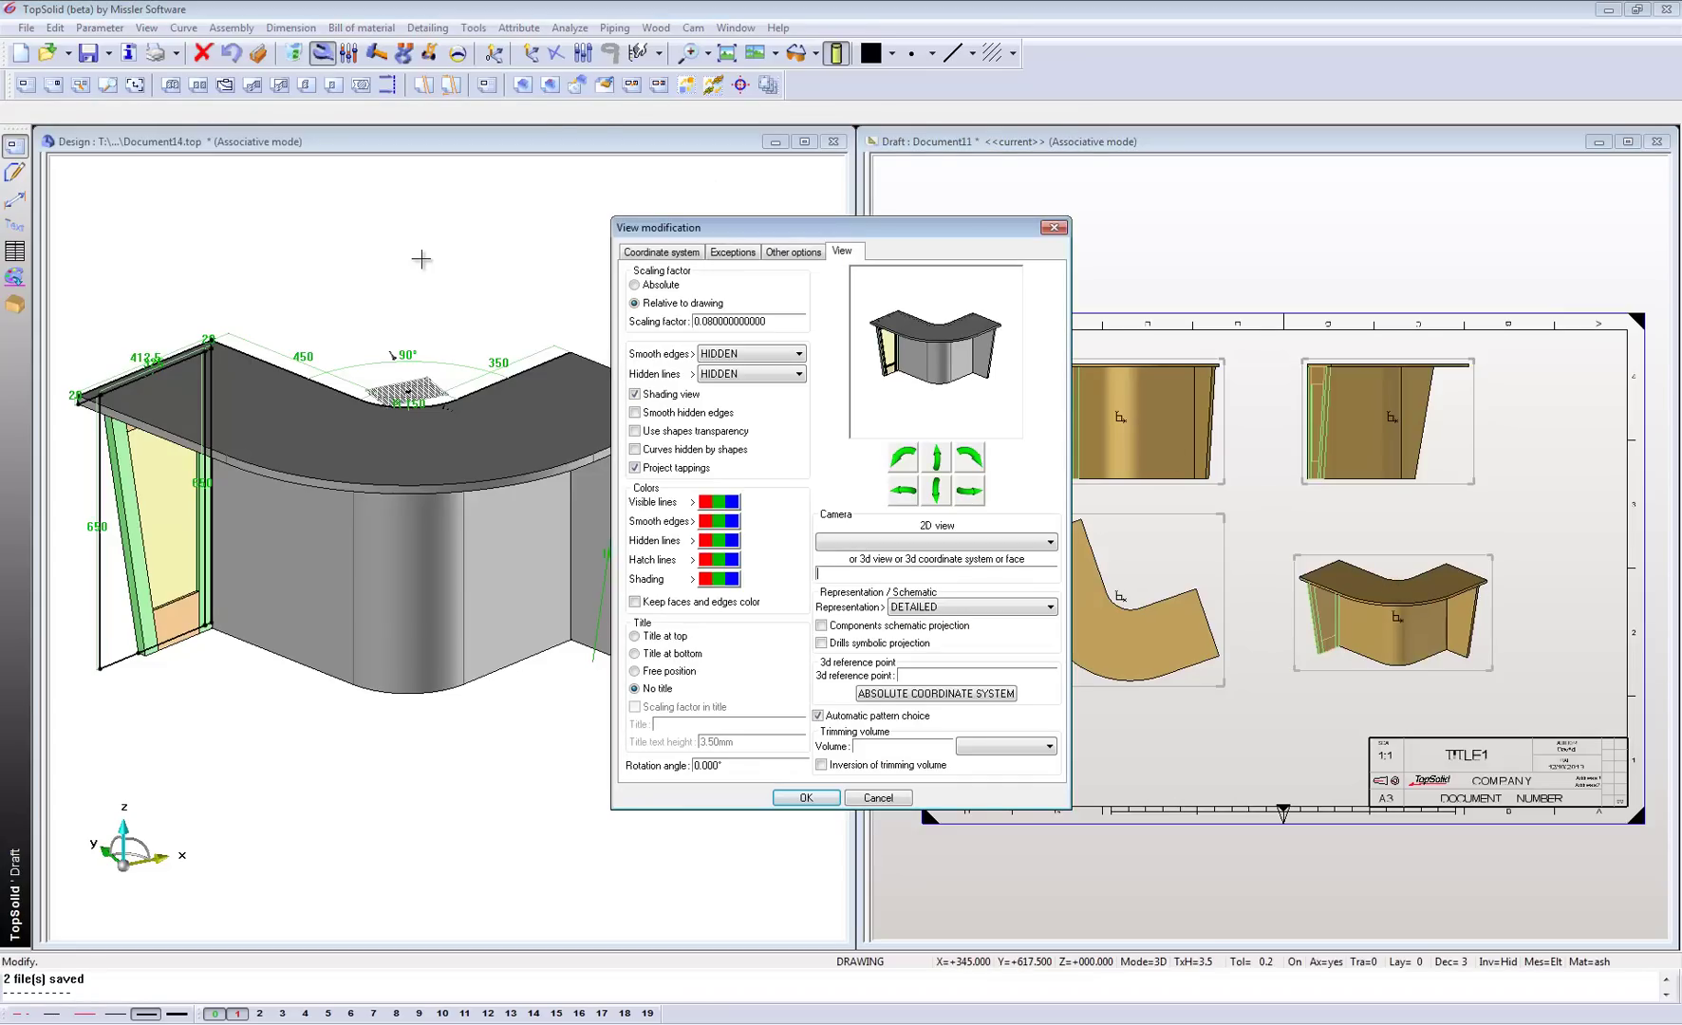
mouse_move(452, 296)
middle_mouse_down()
mouse_move(472, 318)
mouse_move(244, 331)
mouse_move(169, 371)
middle_mouse_up()
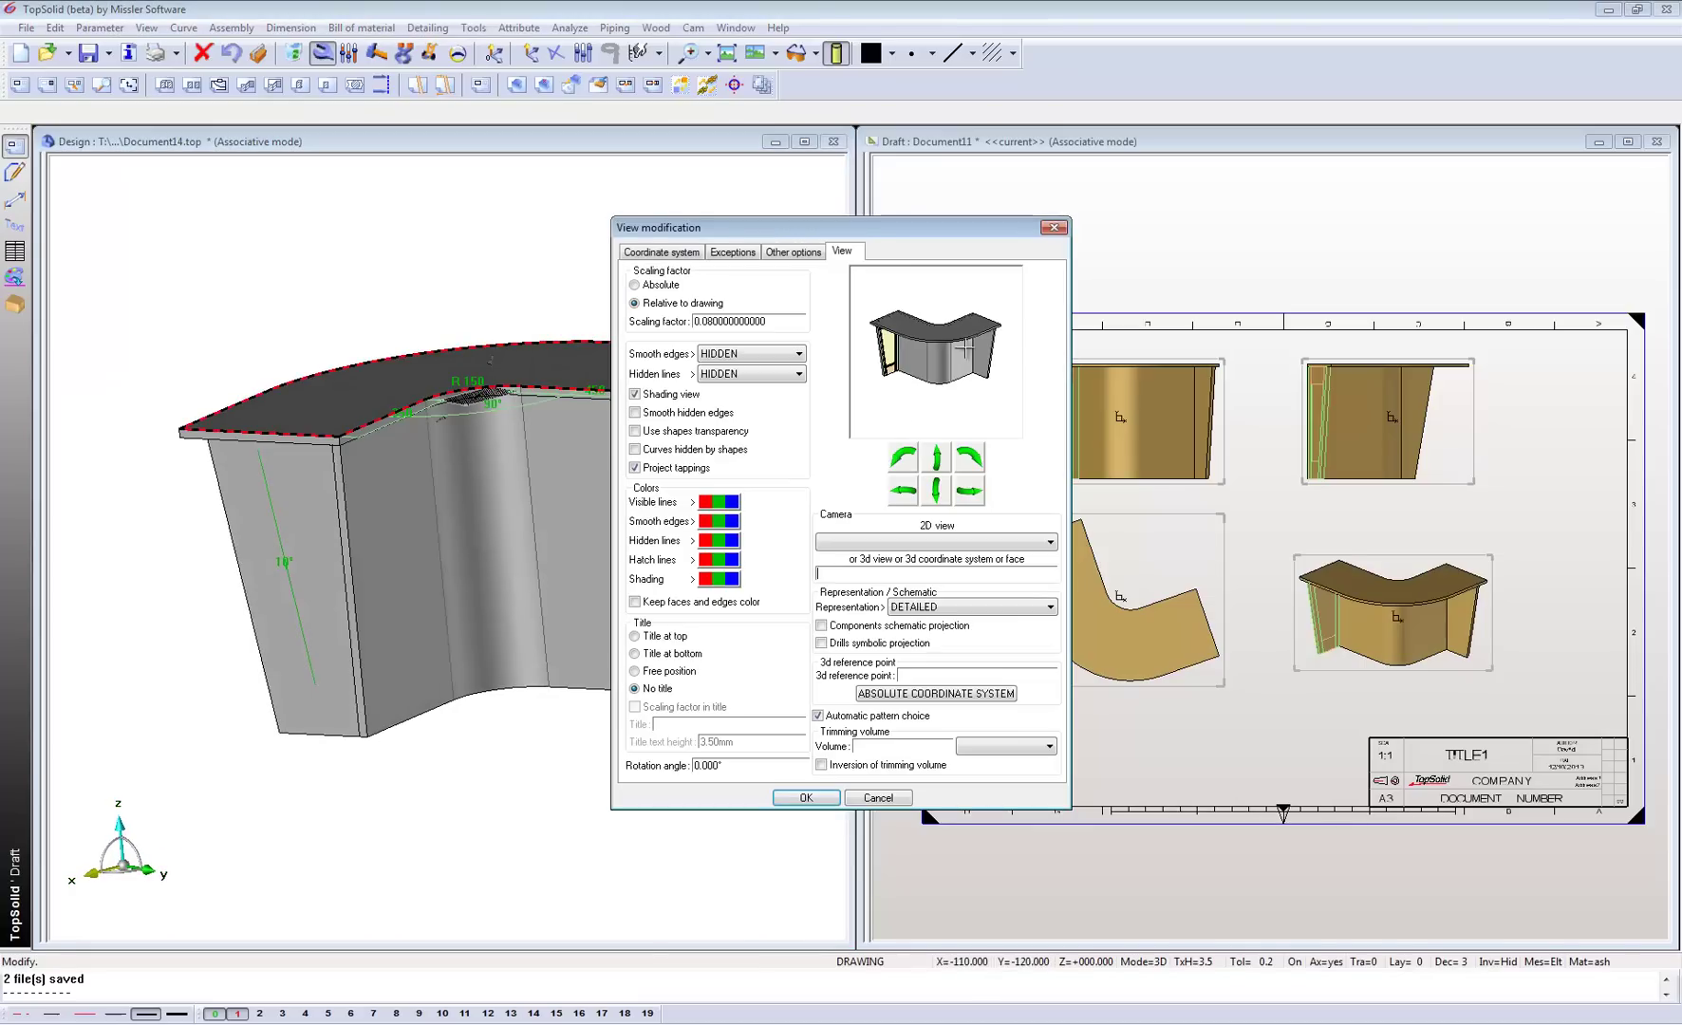
left_click(507, 228)
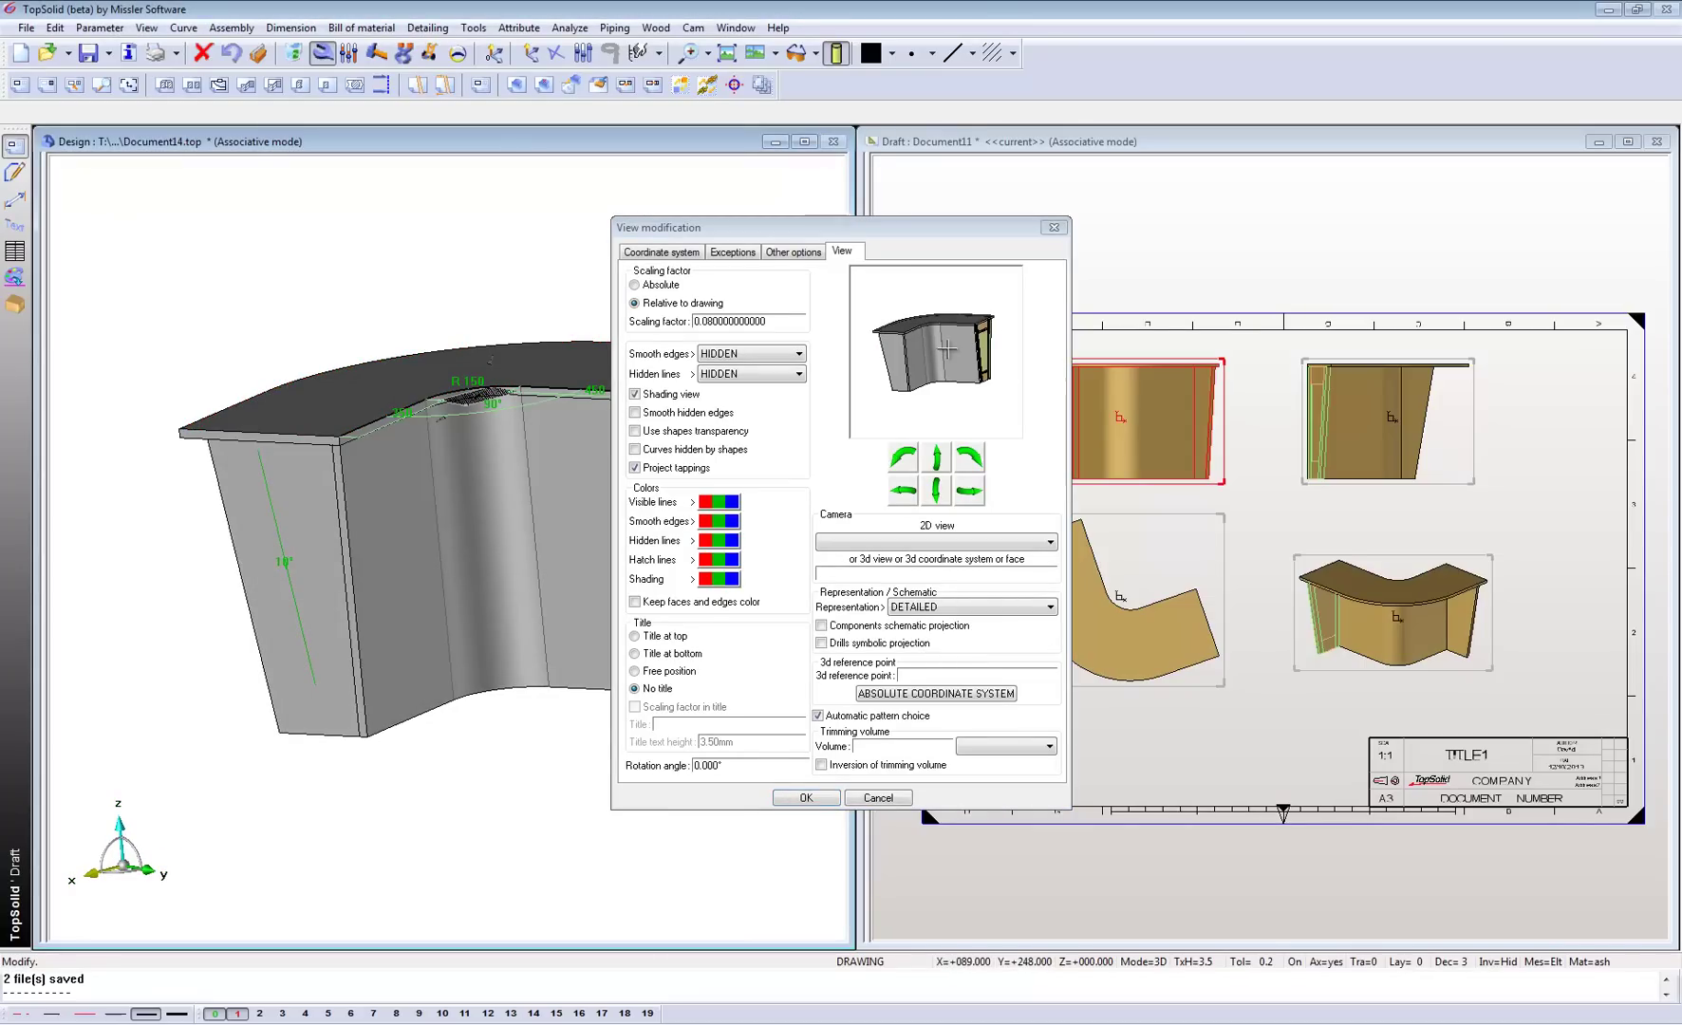
left_click(715, 323)
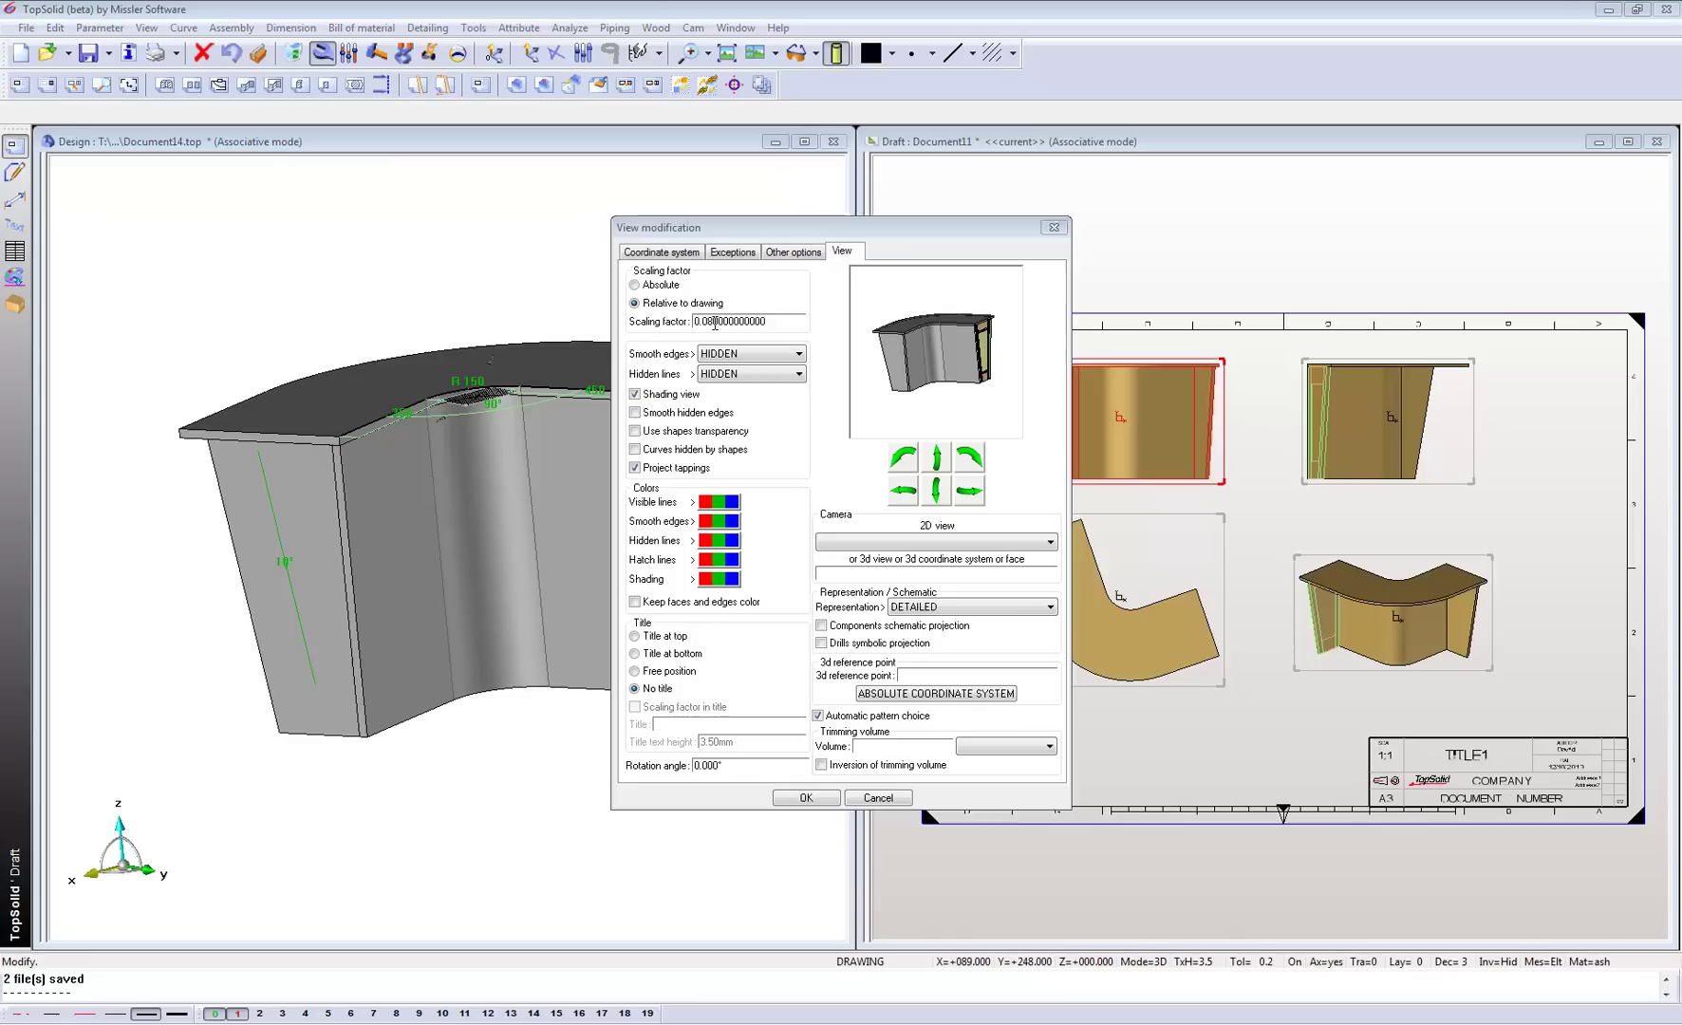
left_click_drag(700, 322, 712, 323)
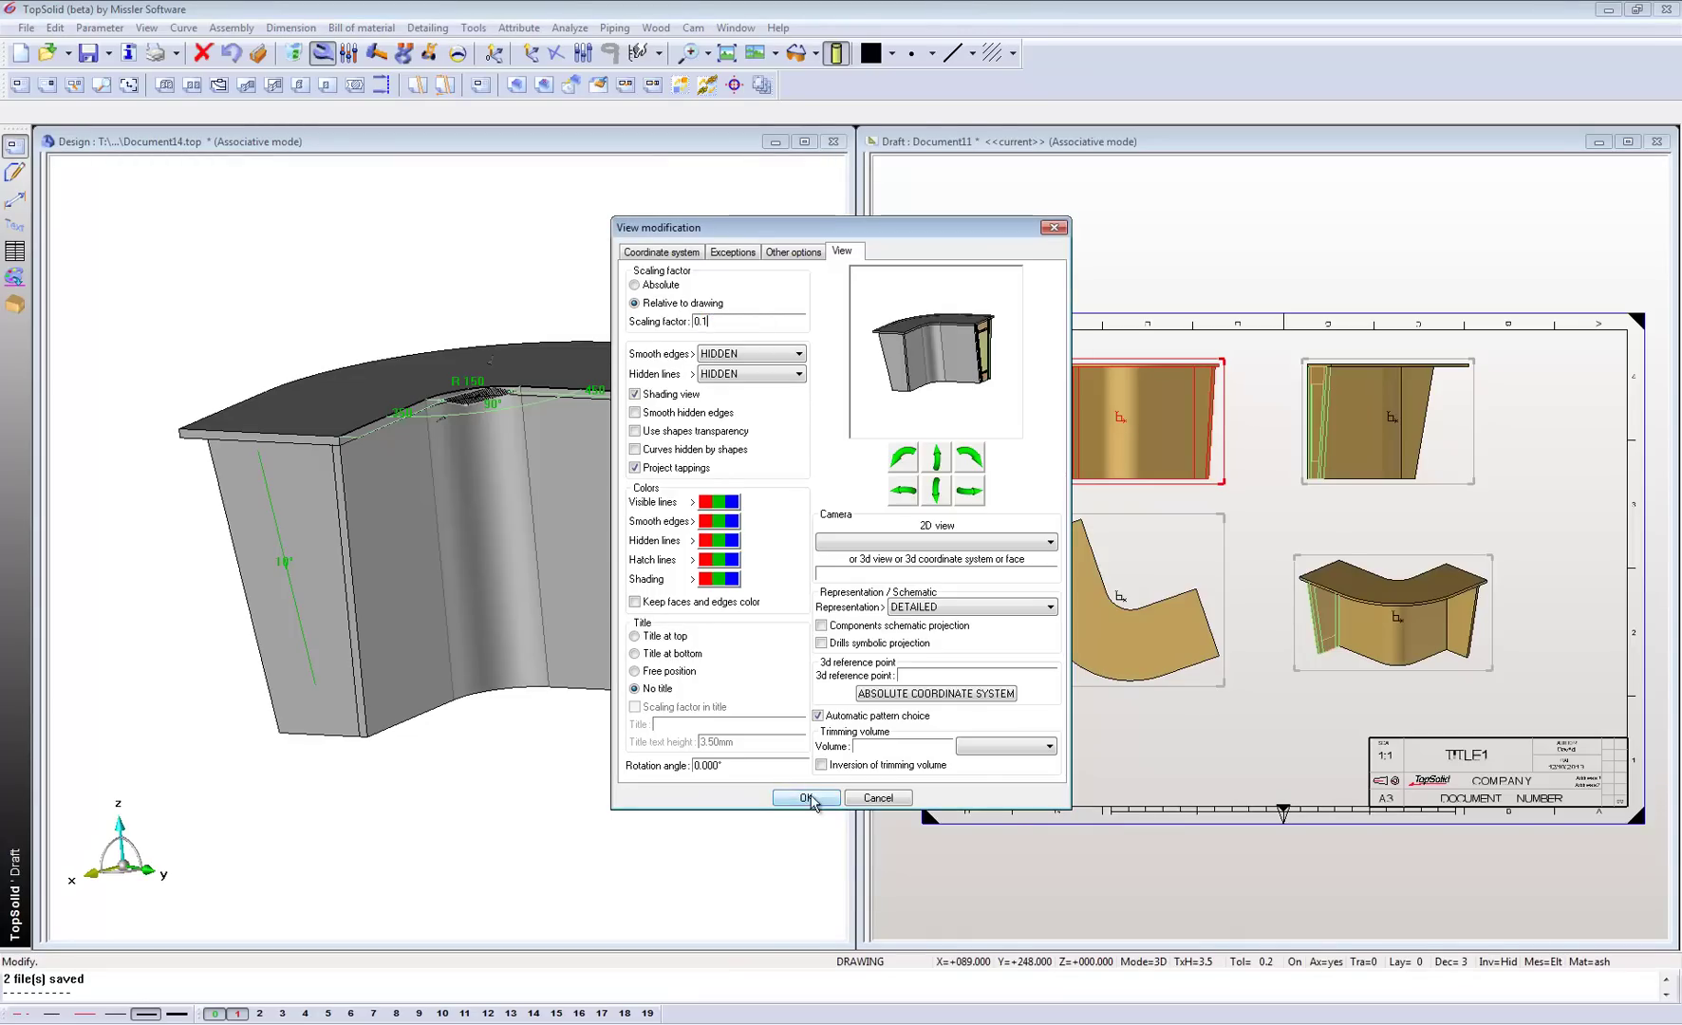
left_click(806, 798)
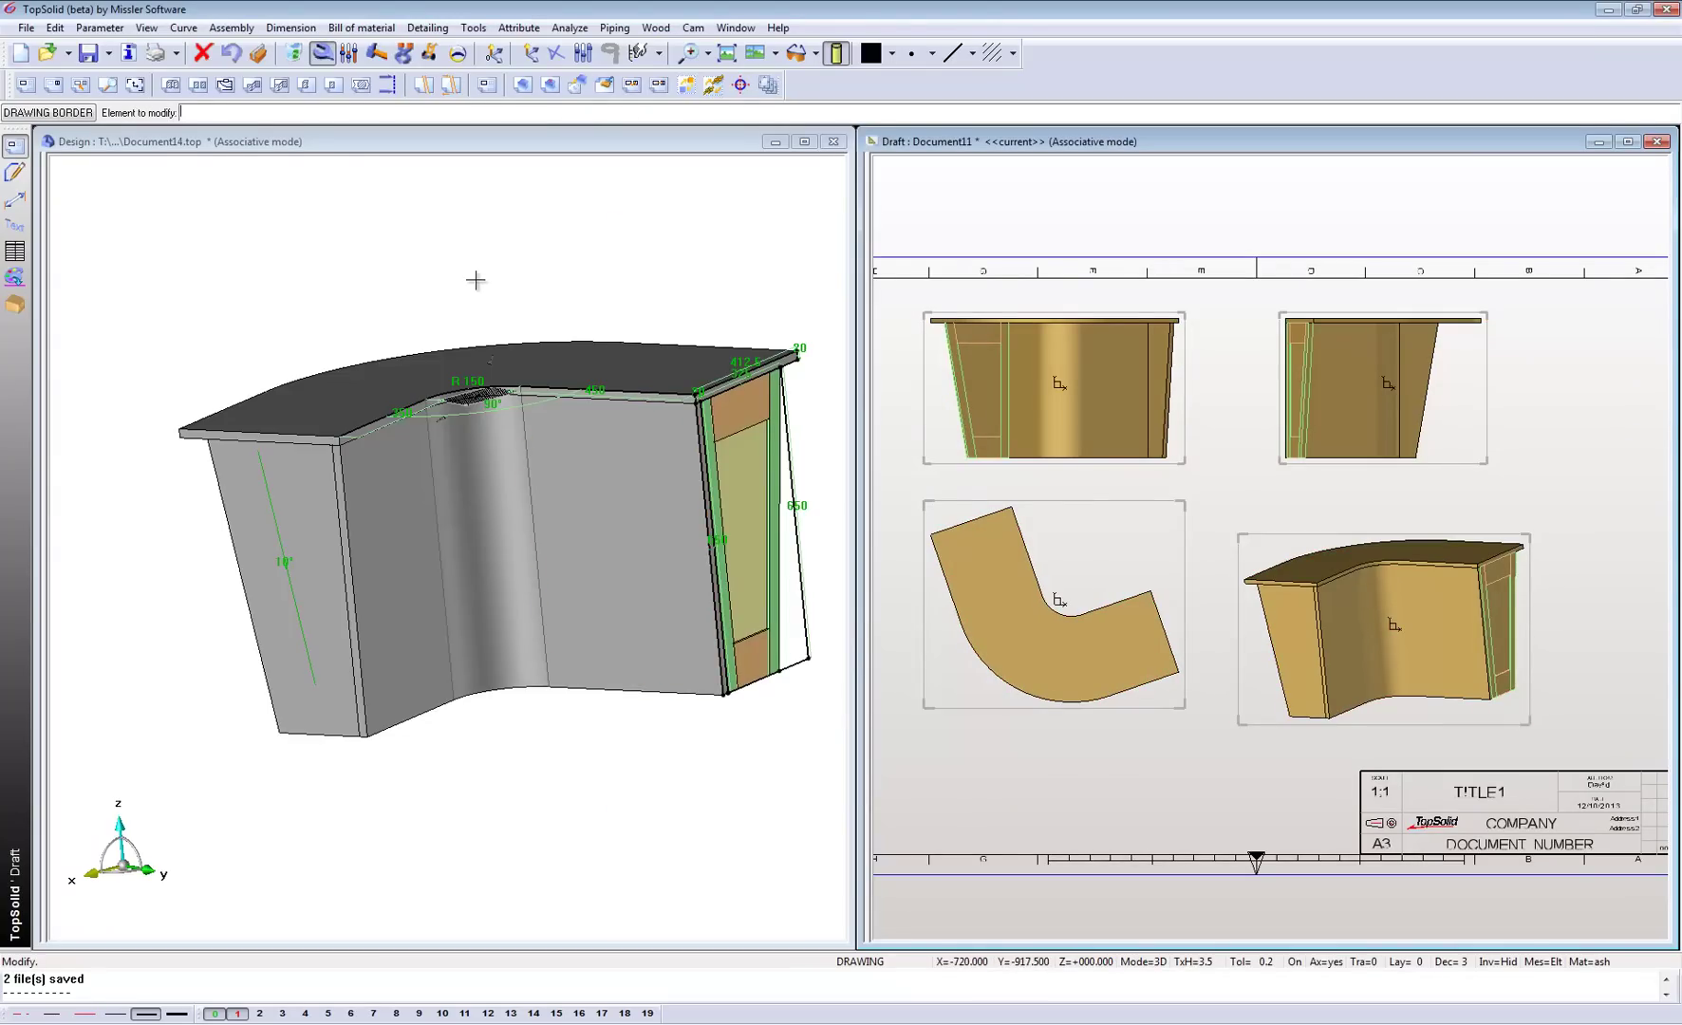
Step: Dimension the top view's edges and arcs, including R150, R562.5 and 437.5
left_click(1628, 142)
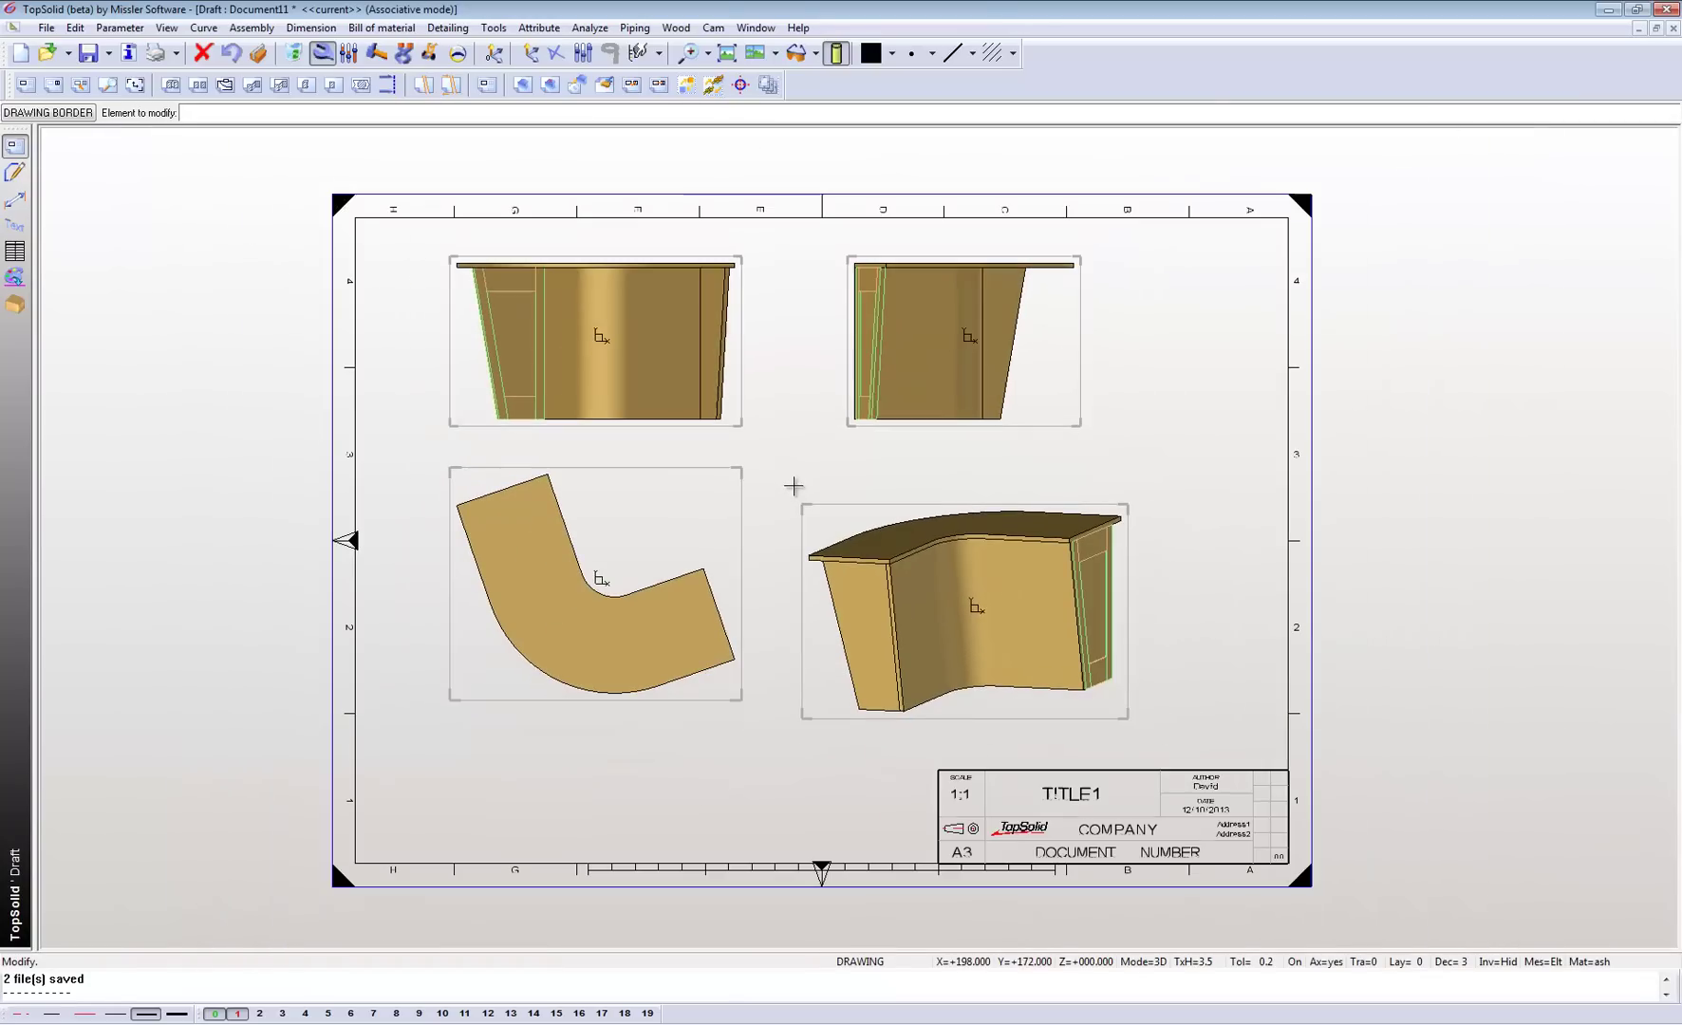
left_click(16, 201)
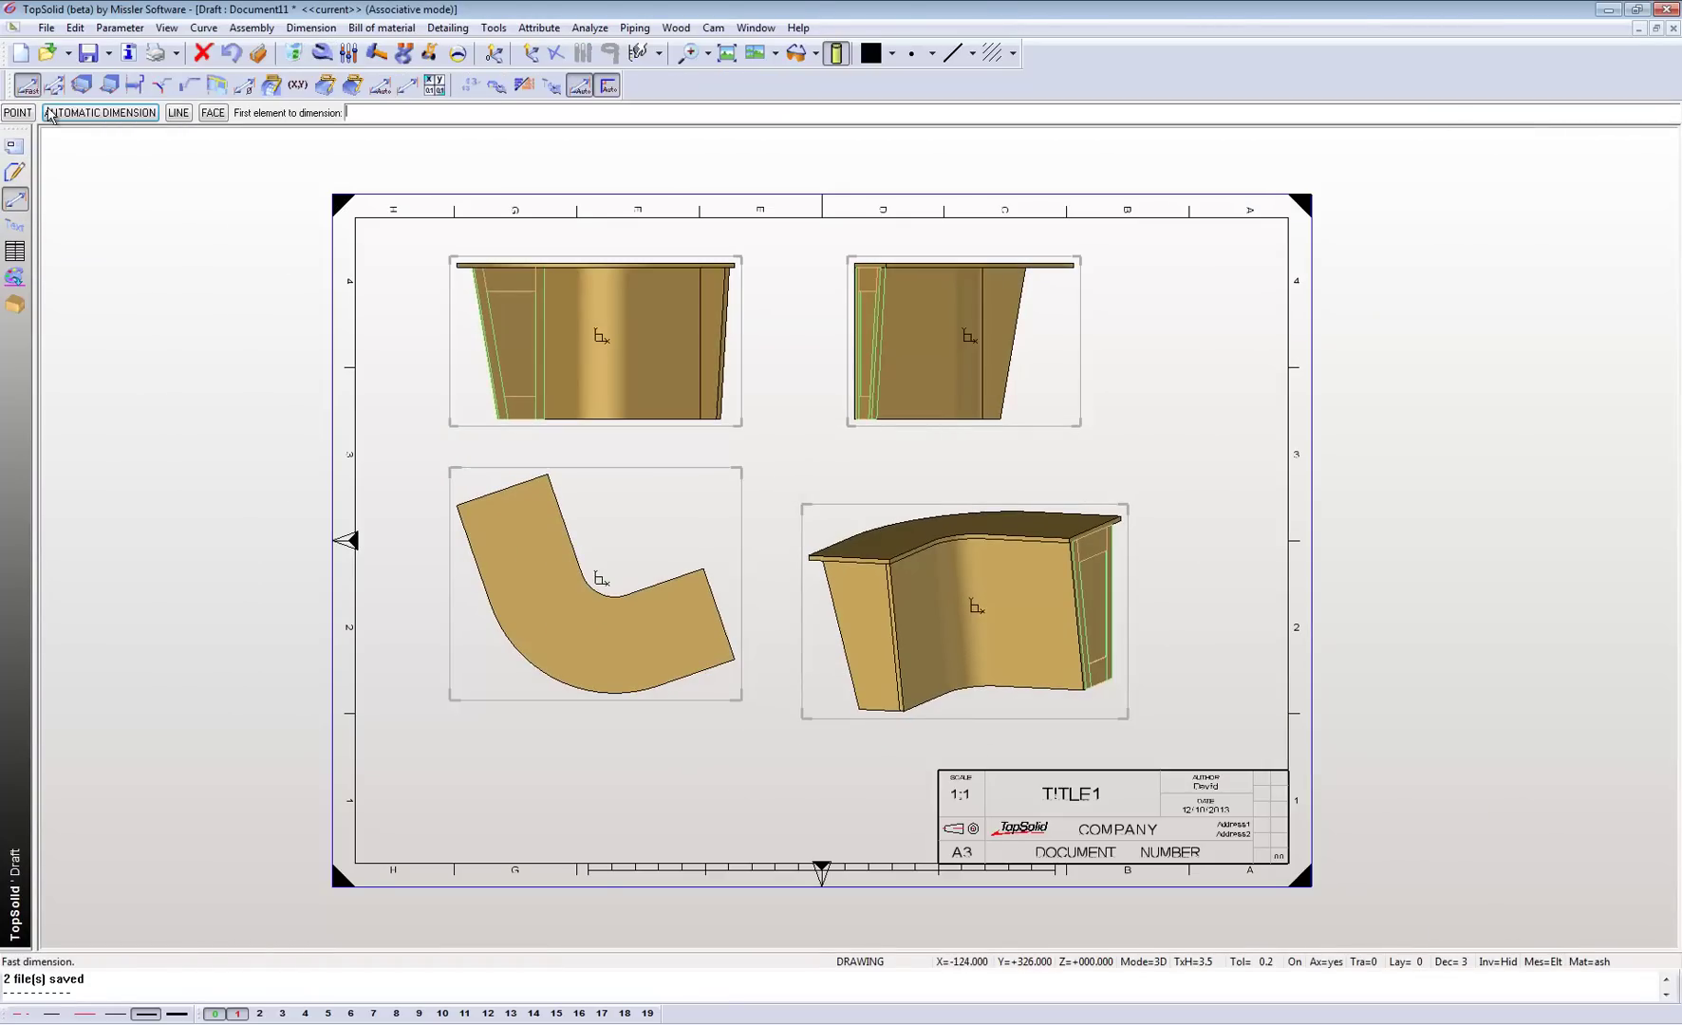
left_click(492, 492)
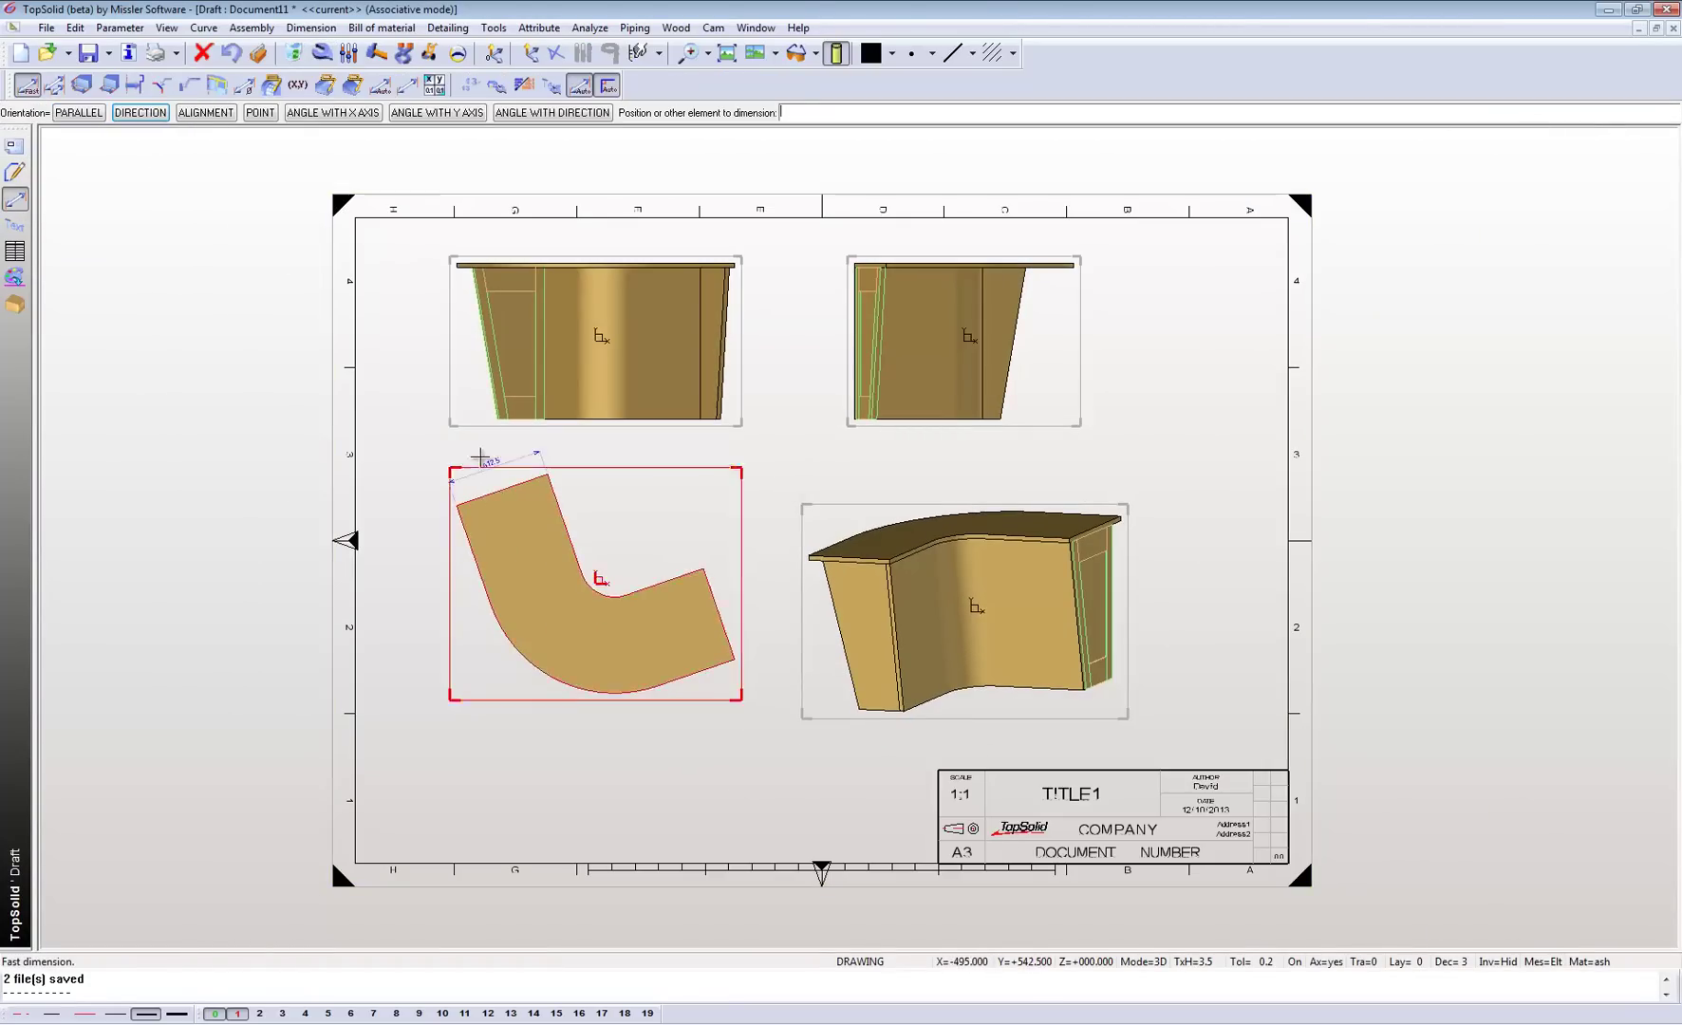
left_click(610, 494)
left_click(605, 596)
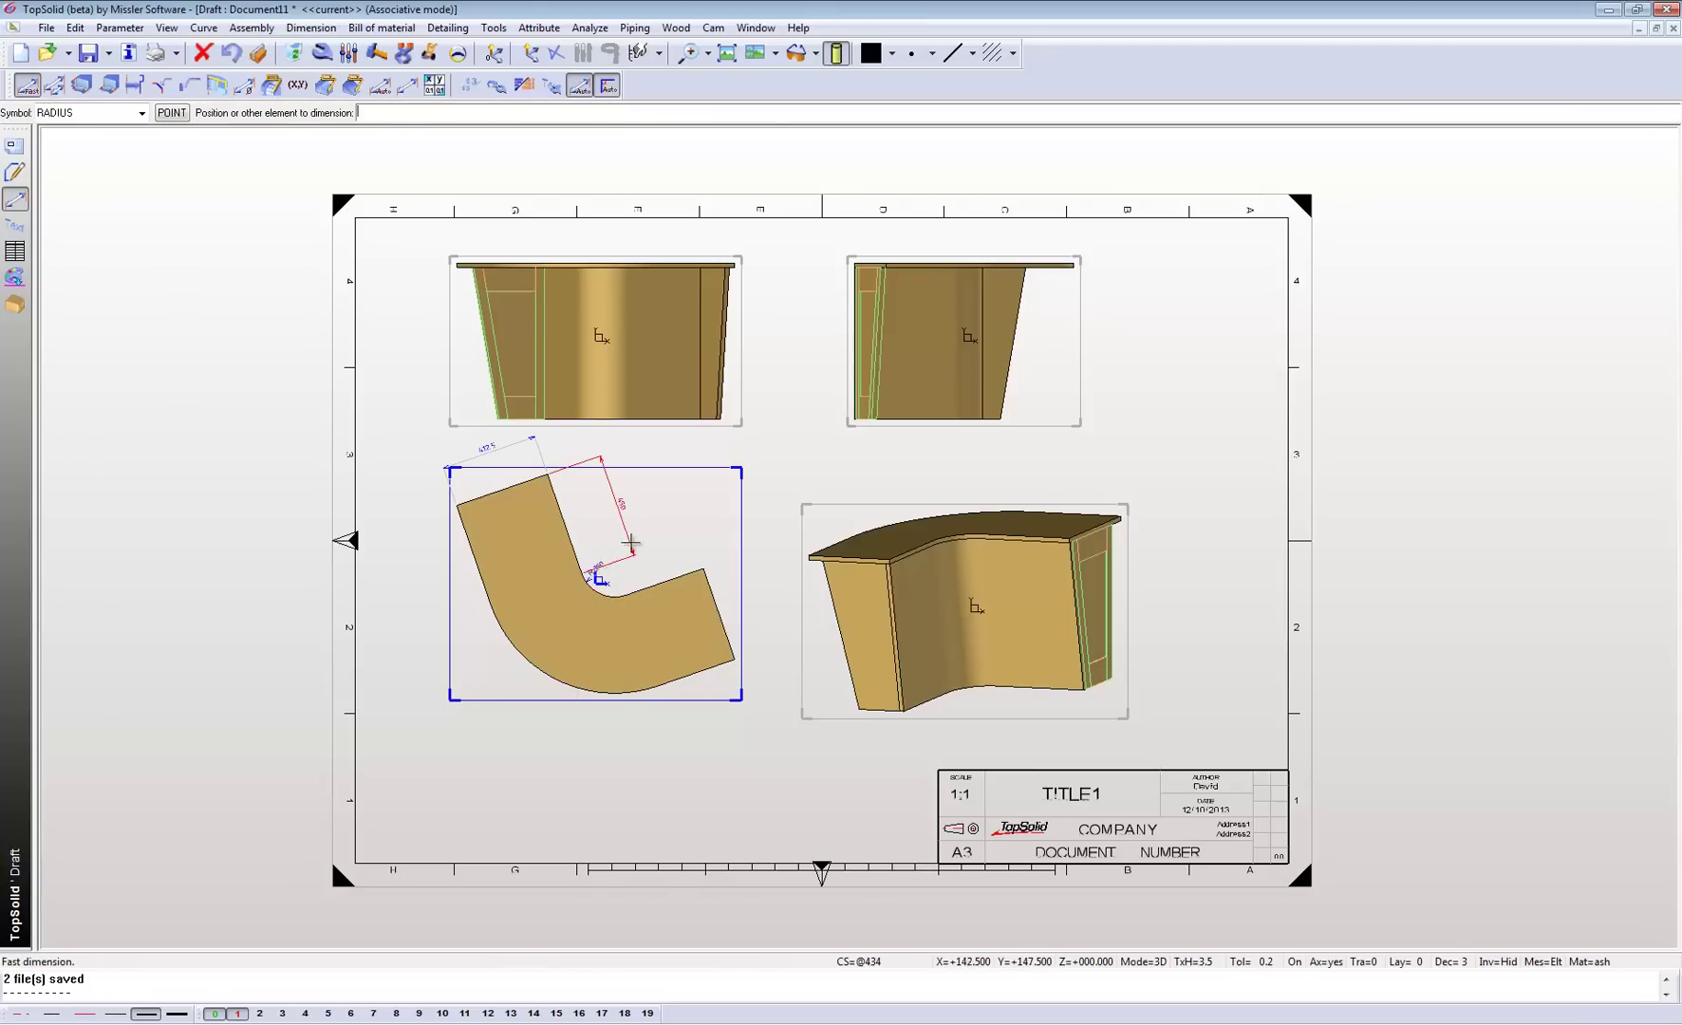
left_click(643, 510)
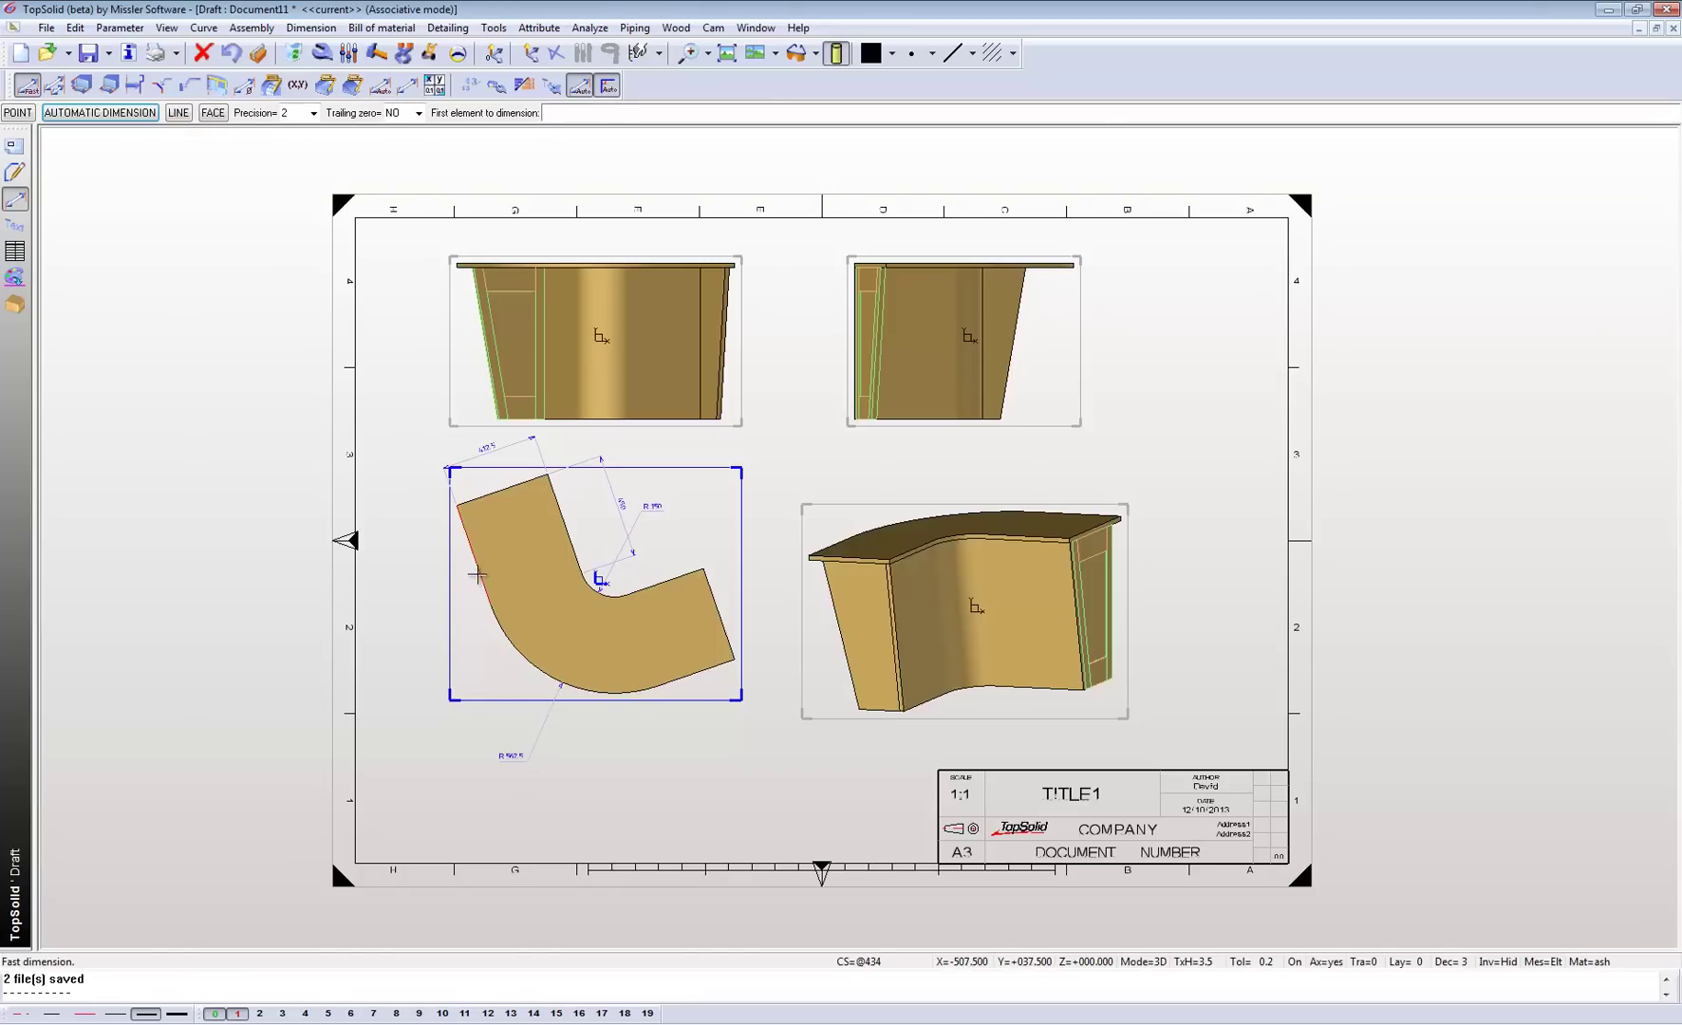
left_click(495, 604)
left_click(418, 579)
left_click(719, 618)
left_click(765, 591)
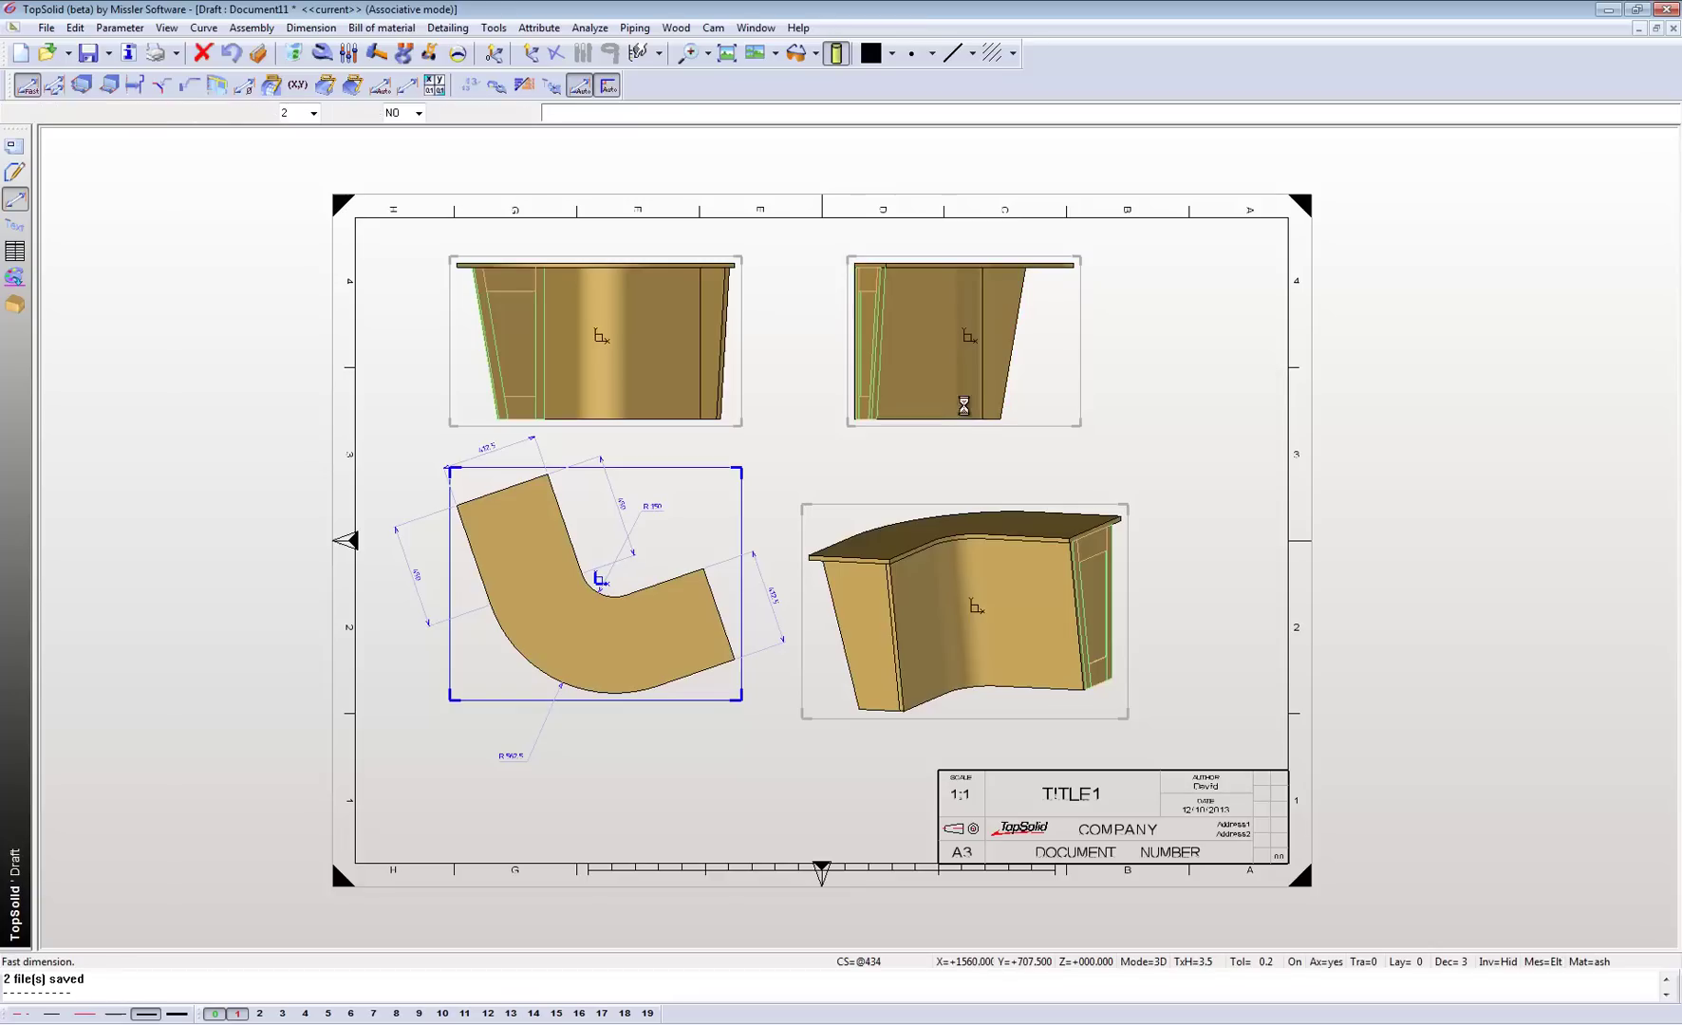
Step: Dimension the side view's 670 height and 99.46° slope angle
left_click(1072, 280)
left_click(1151, 323)
scroll(1004, 380, "up", 3)
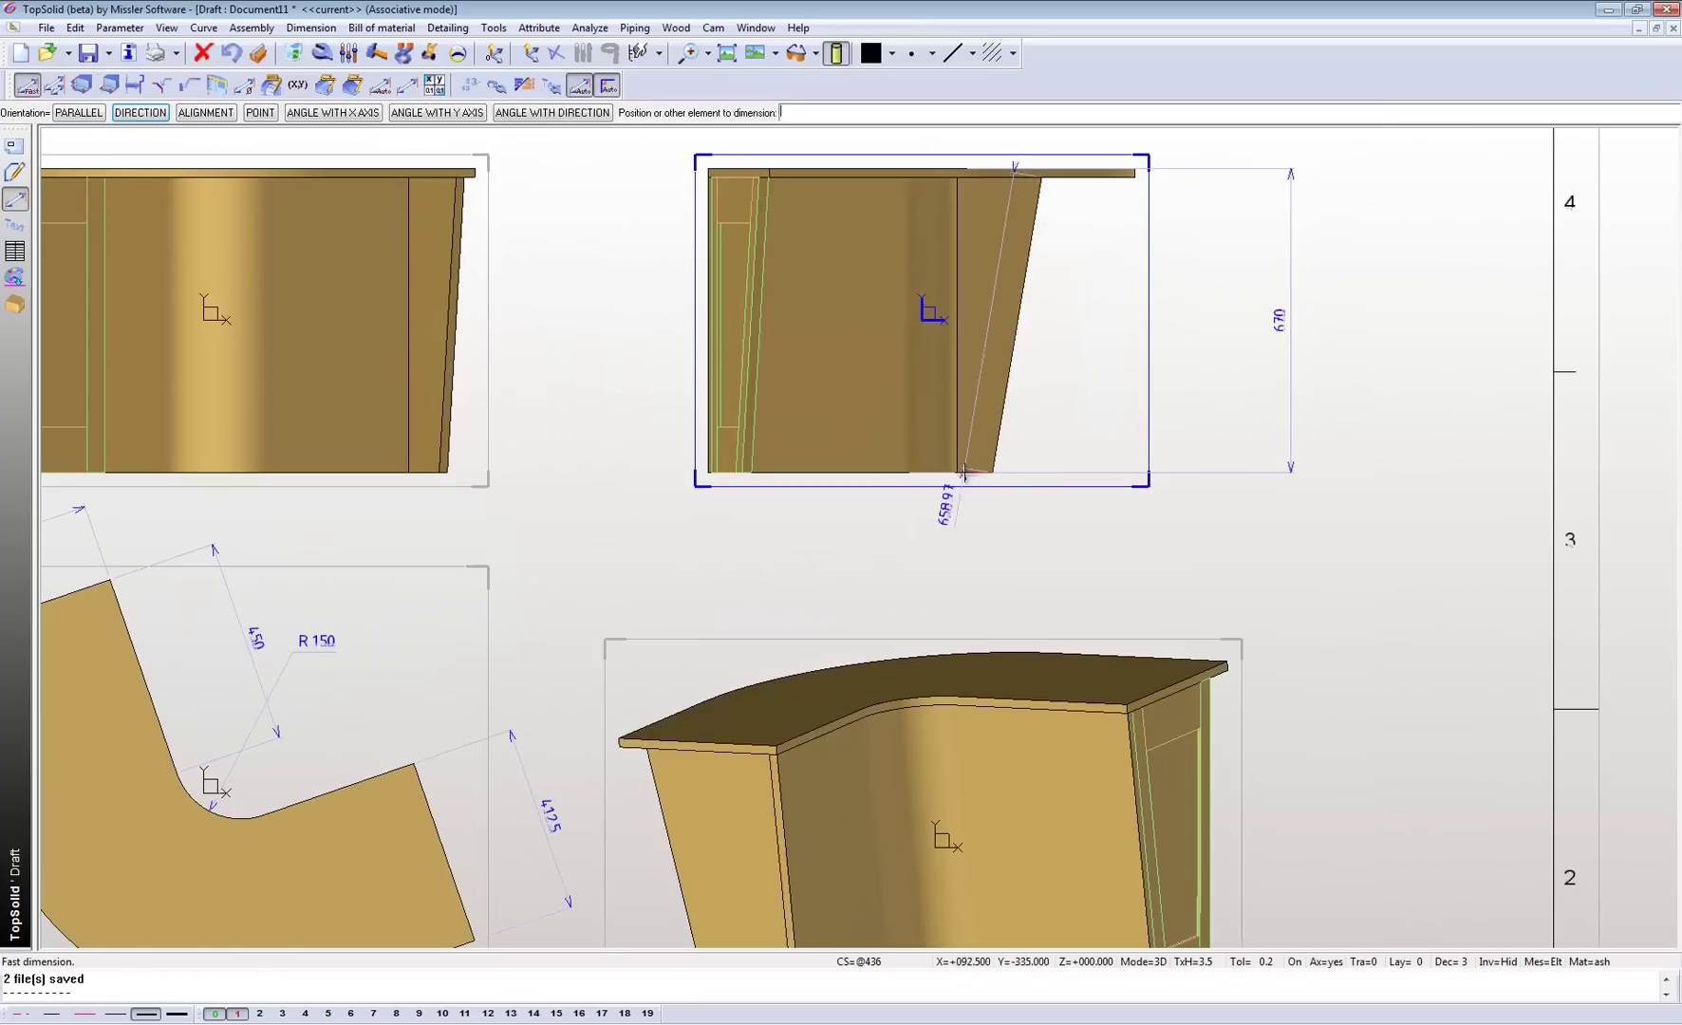
left_click(942, 471)
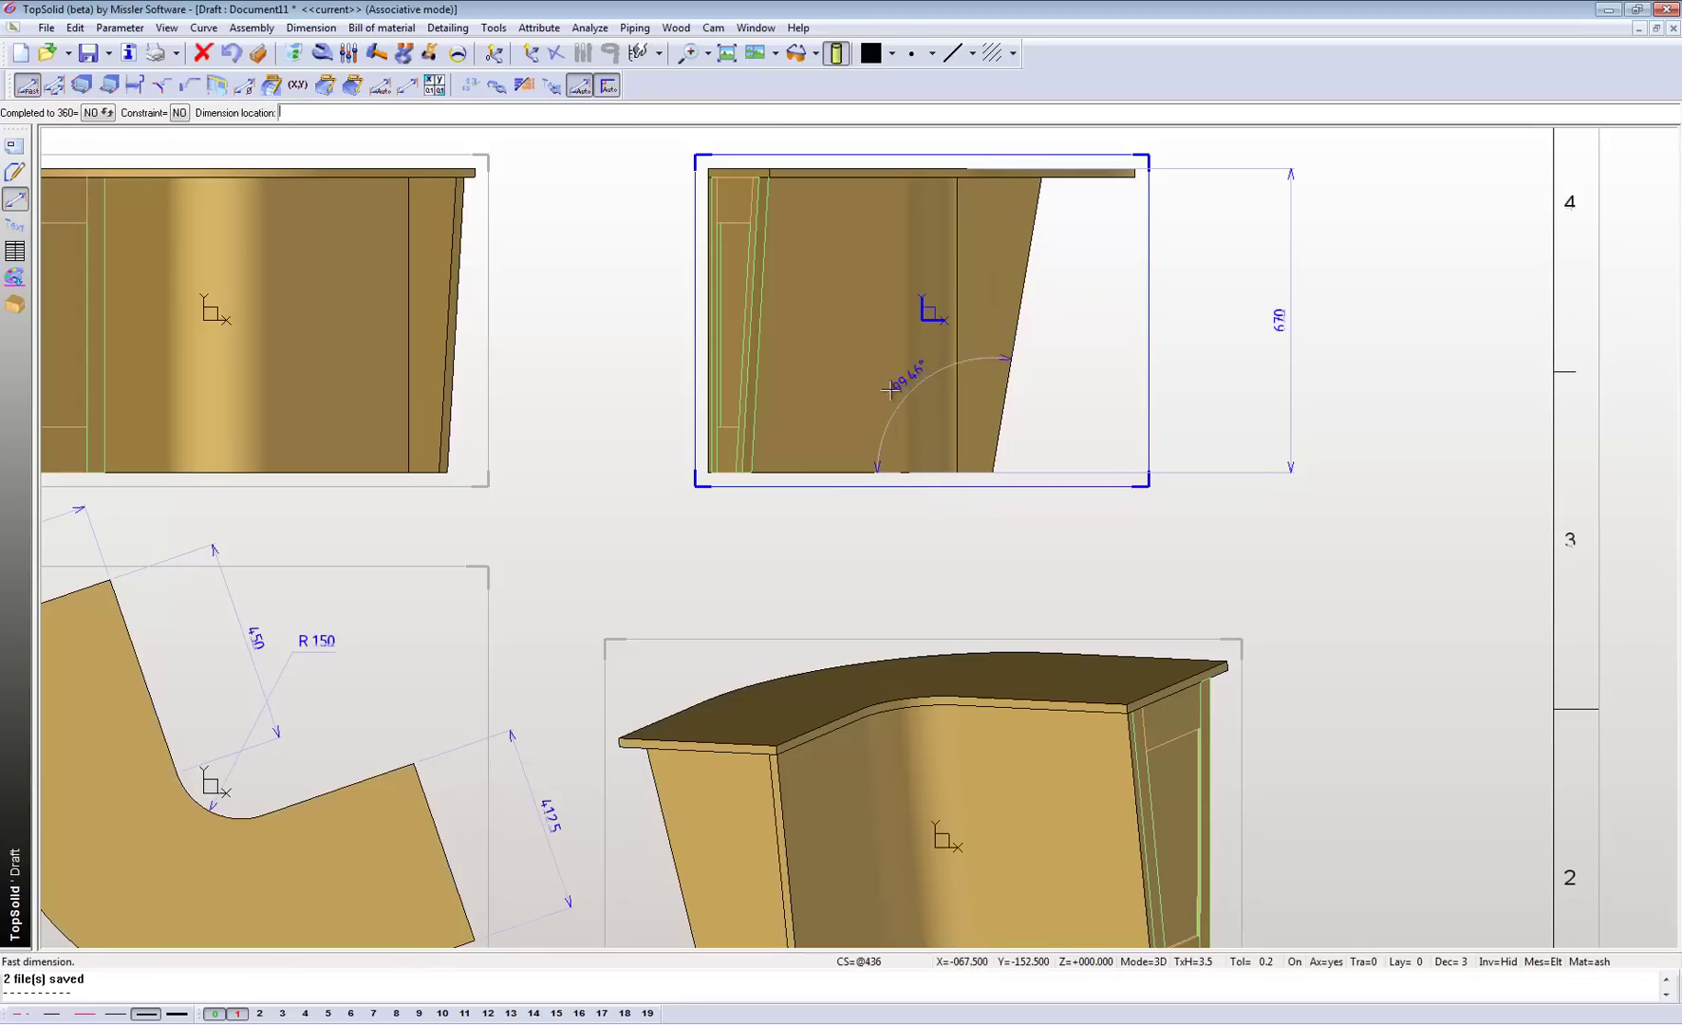
left_click(890, 390)
scroll(890, 391, "down", 5)
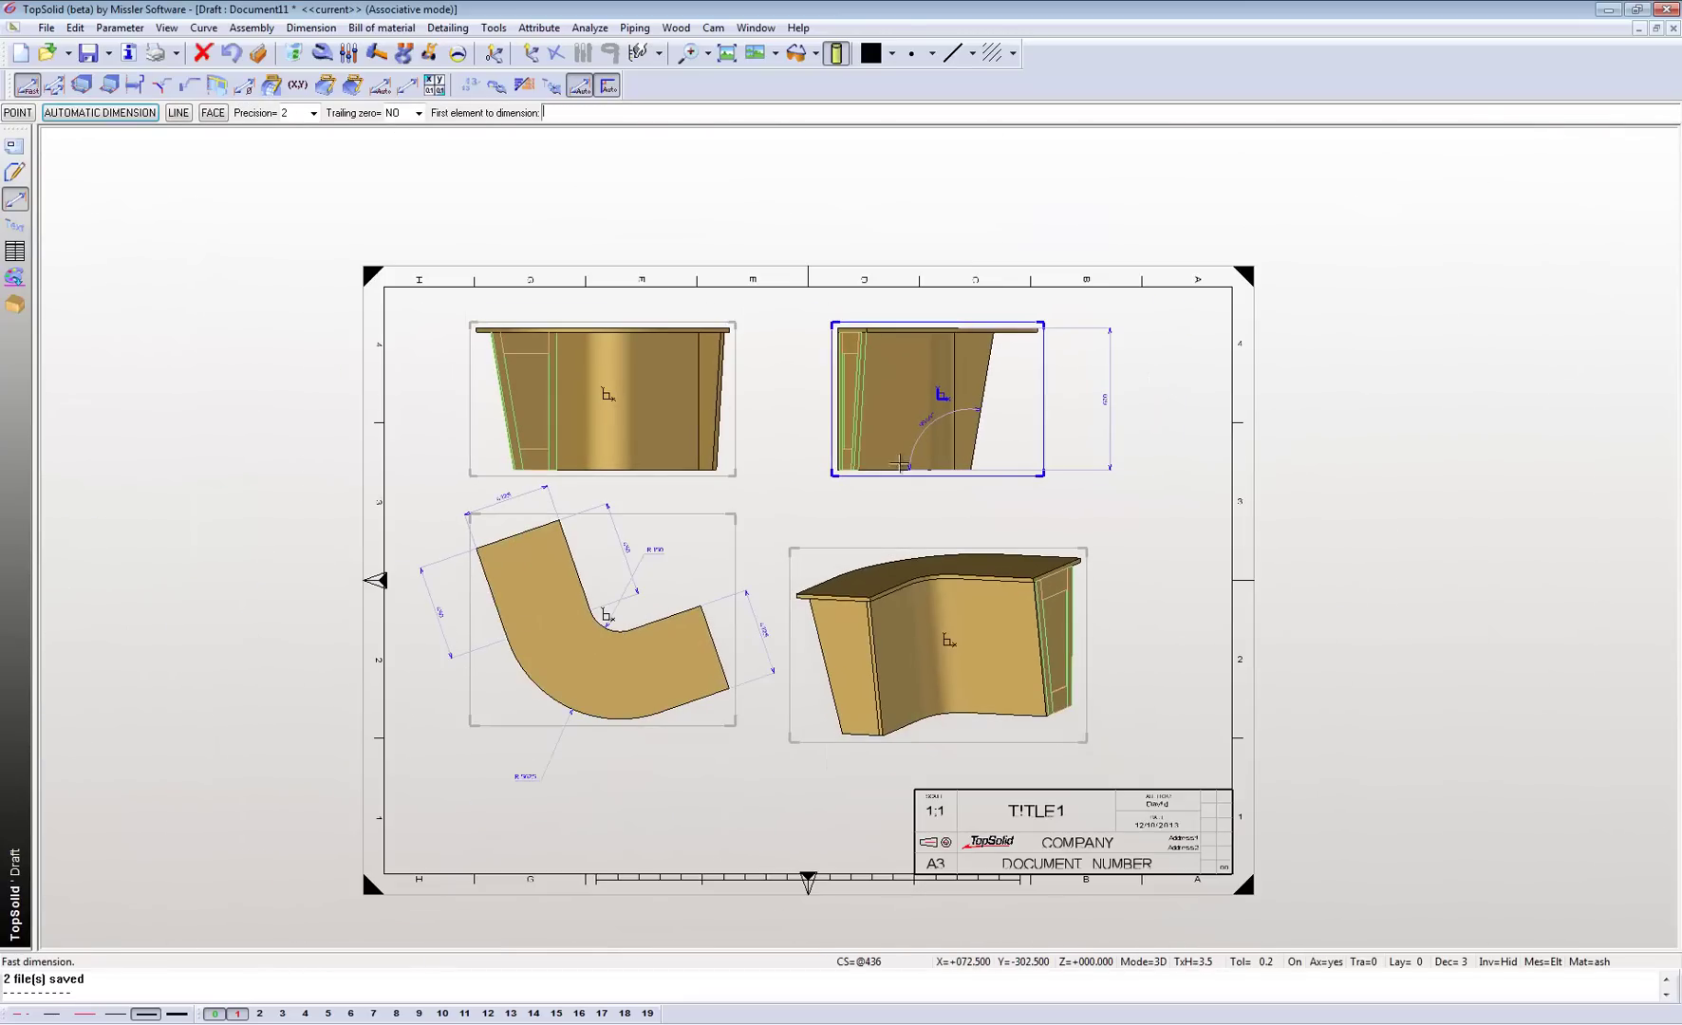
scroll(619, 590, "up", 2)
Step: Add a 90° angle dimension to the plan view
left_click(538, 547)
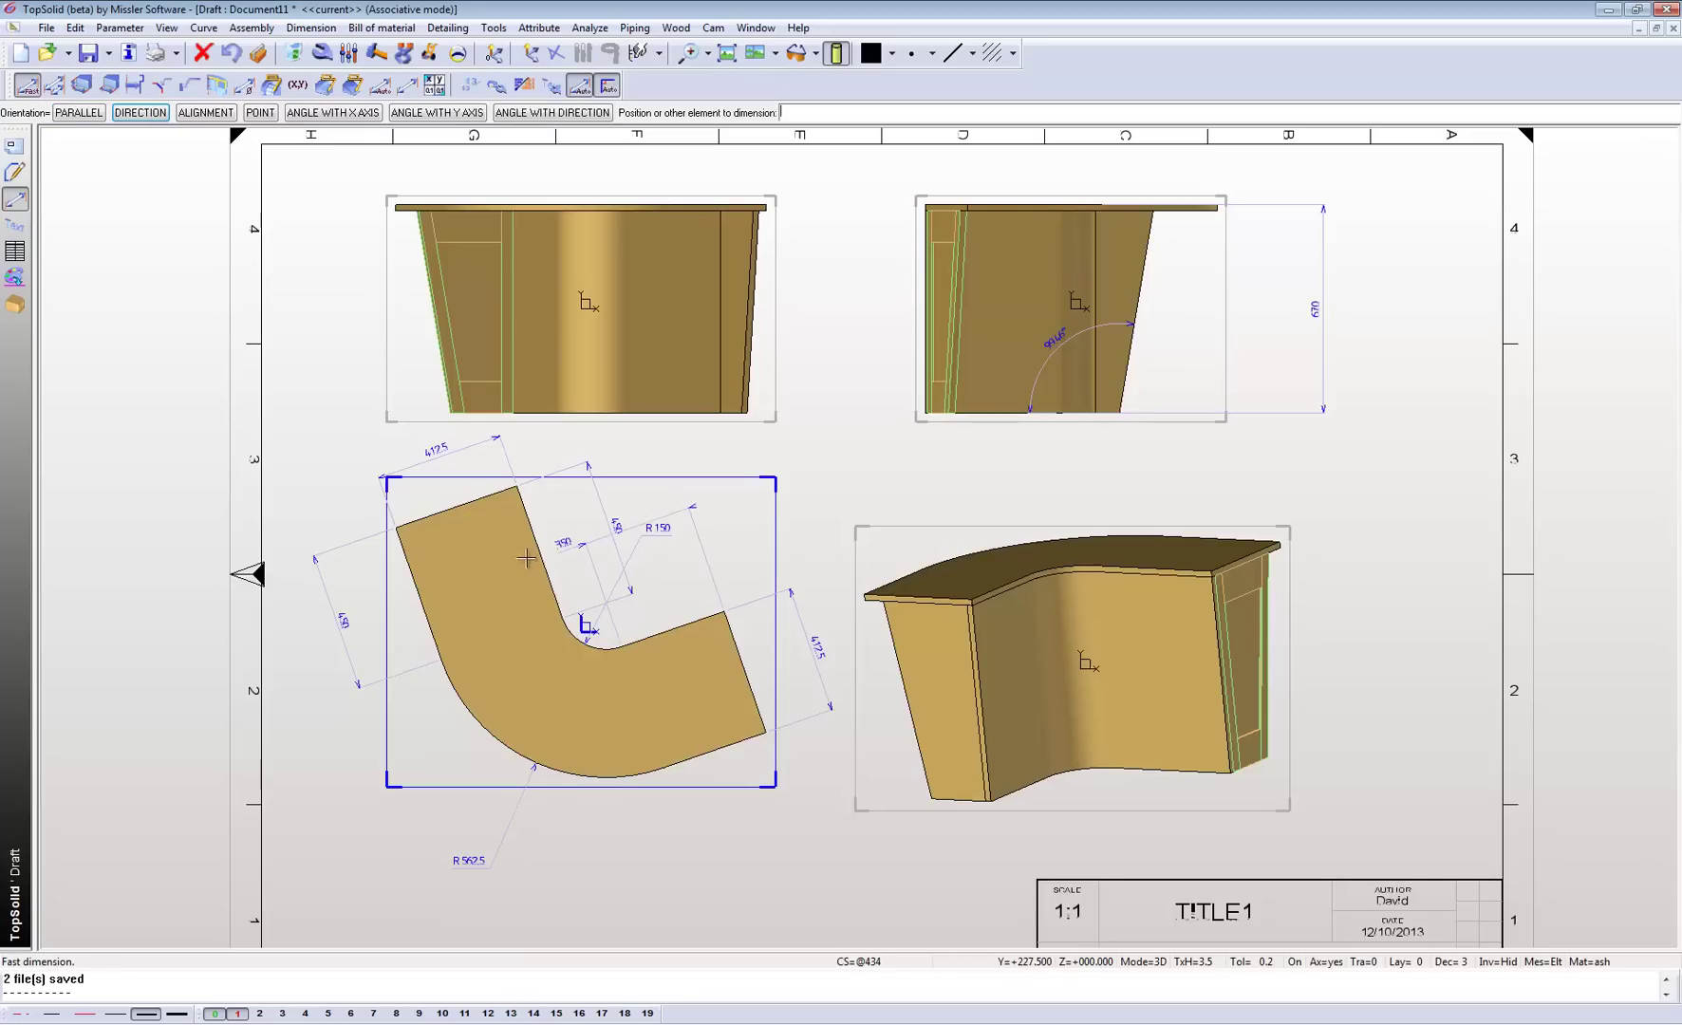
left_click(665, 513)
left_click(657, 499)
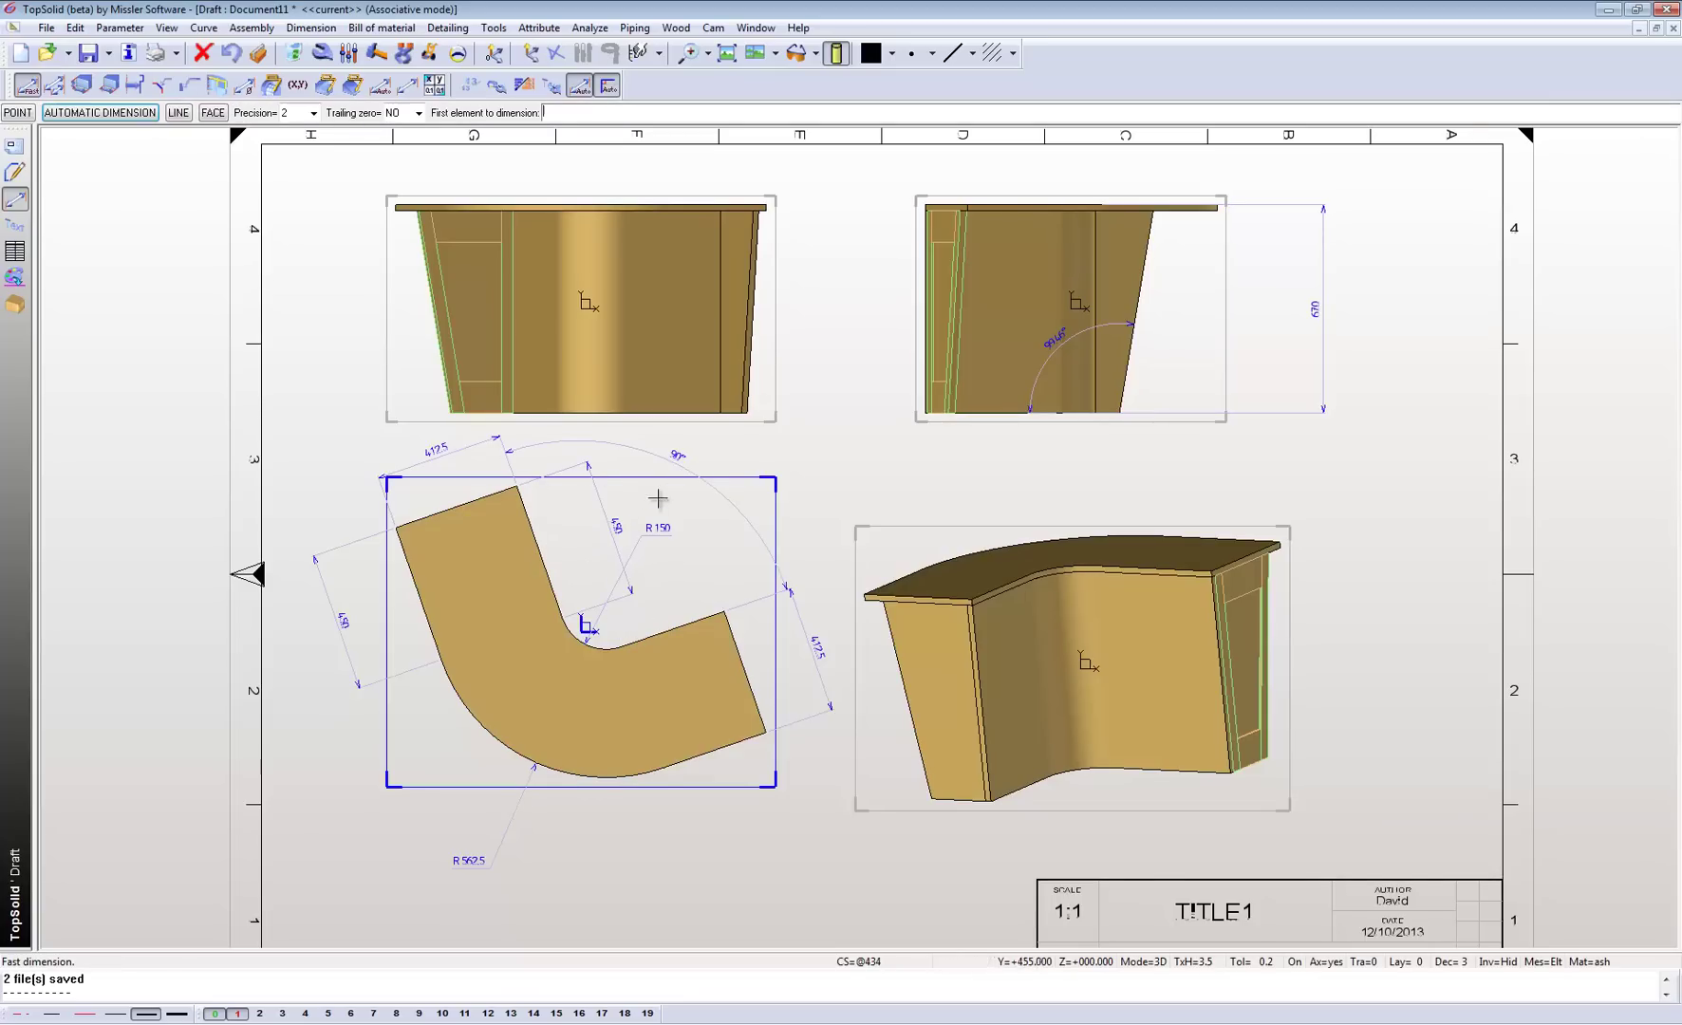
scroll(652, 516, "down", 1)
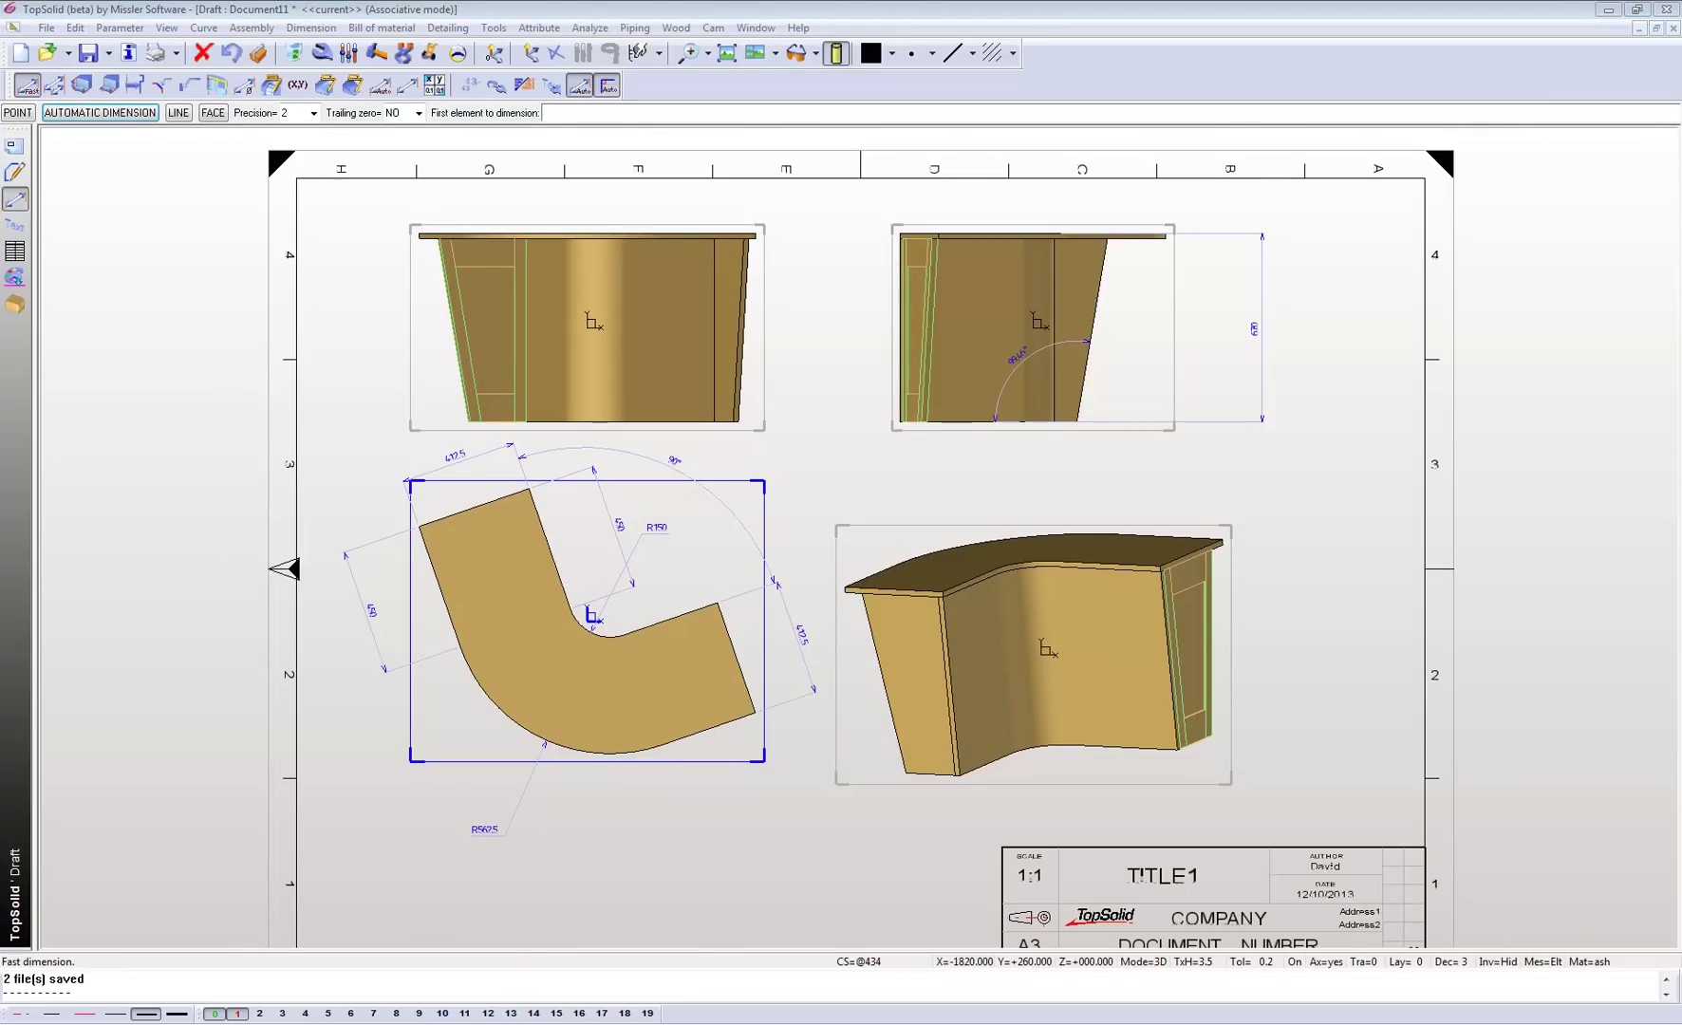
Step: Move the aligned main views and the isometric view further left and up
left_click(427, 56)
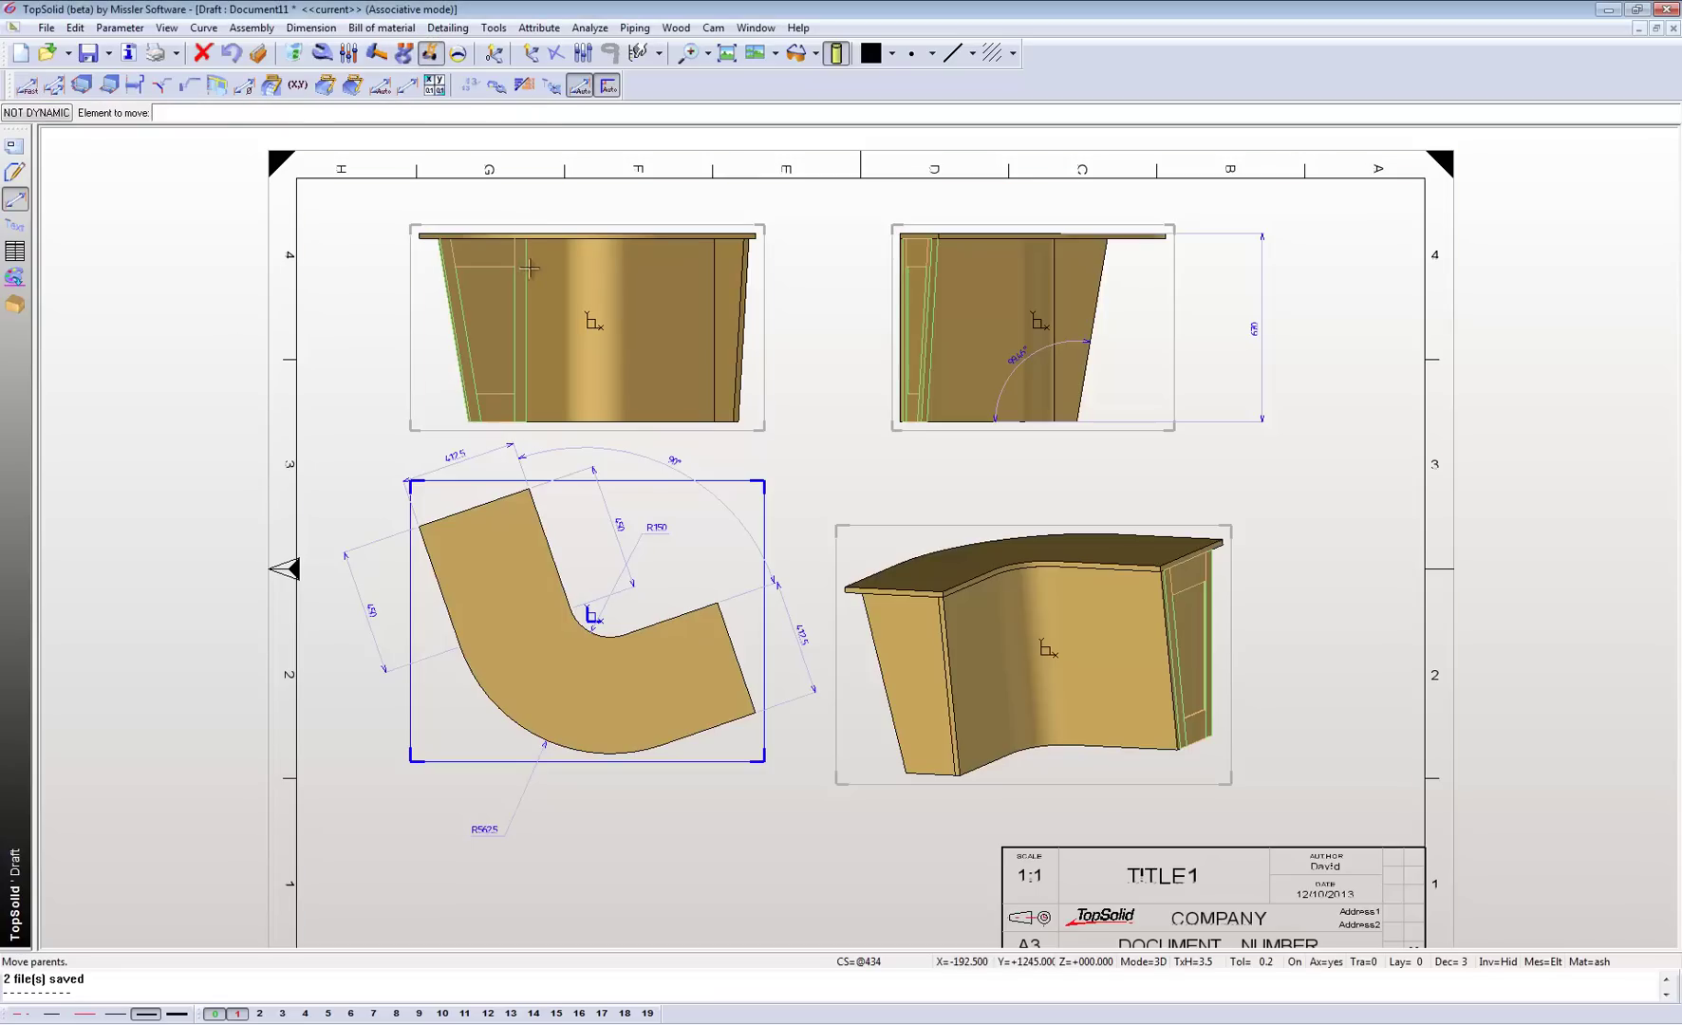
left_click(523, 268)
left_click(442, 256)
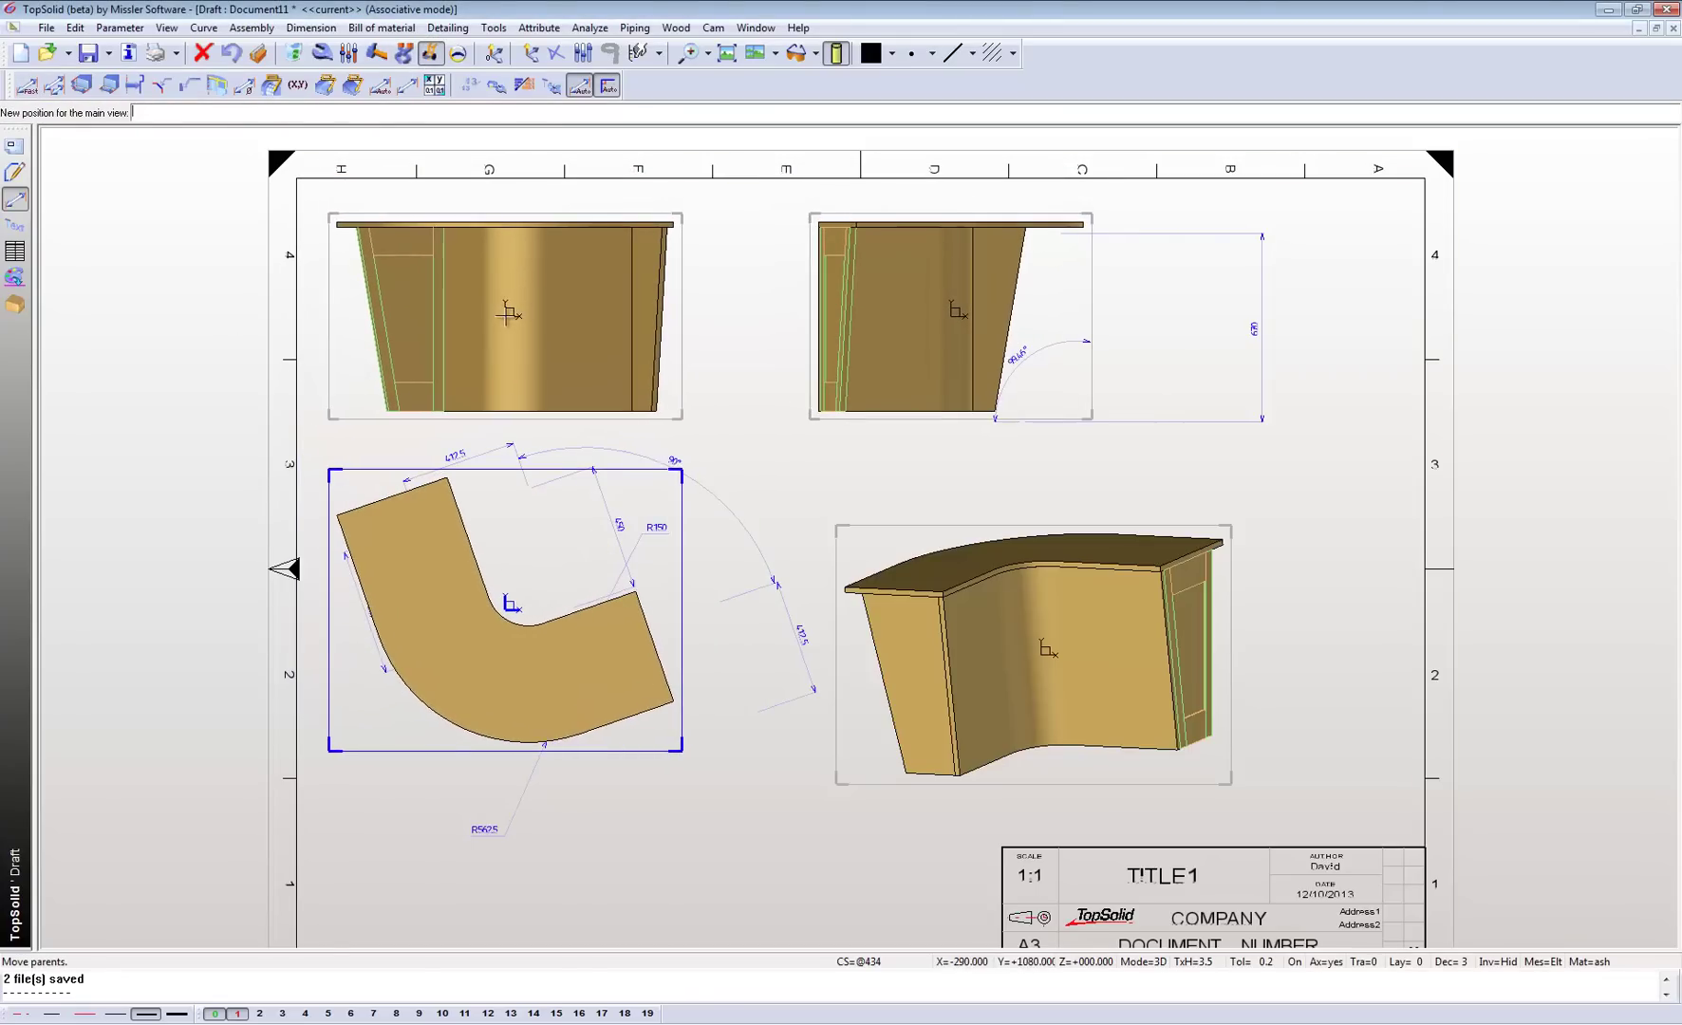
left_click(982, 573)
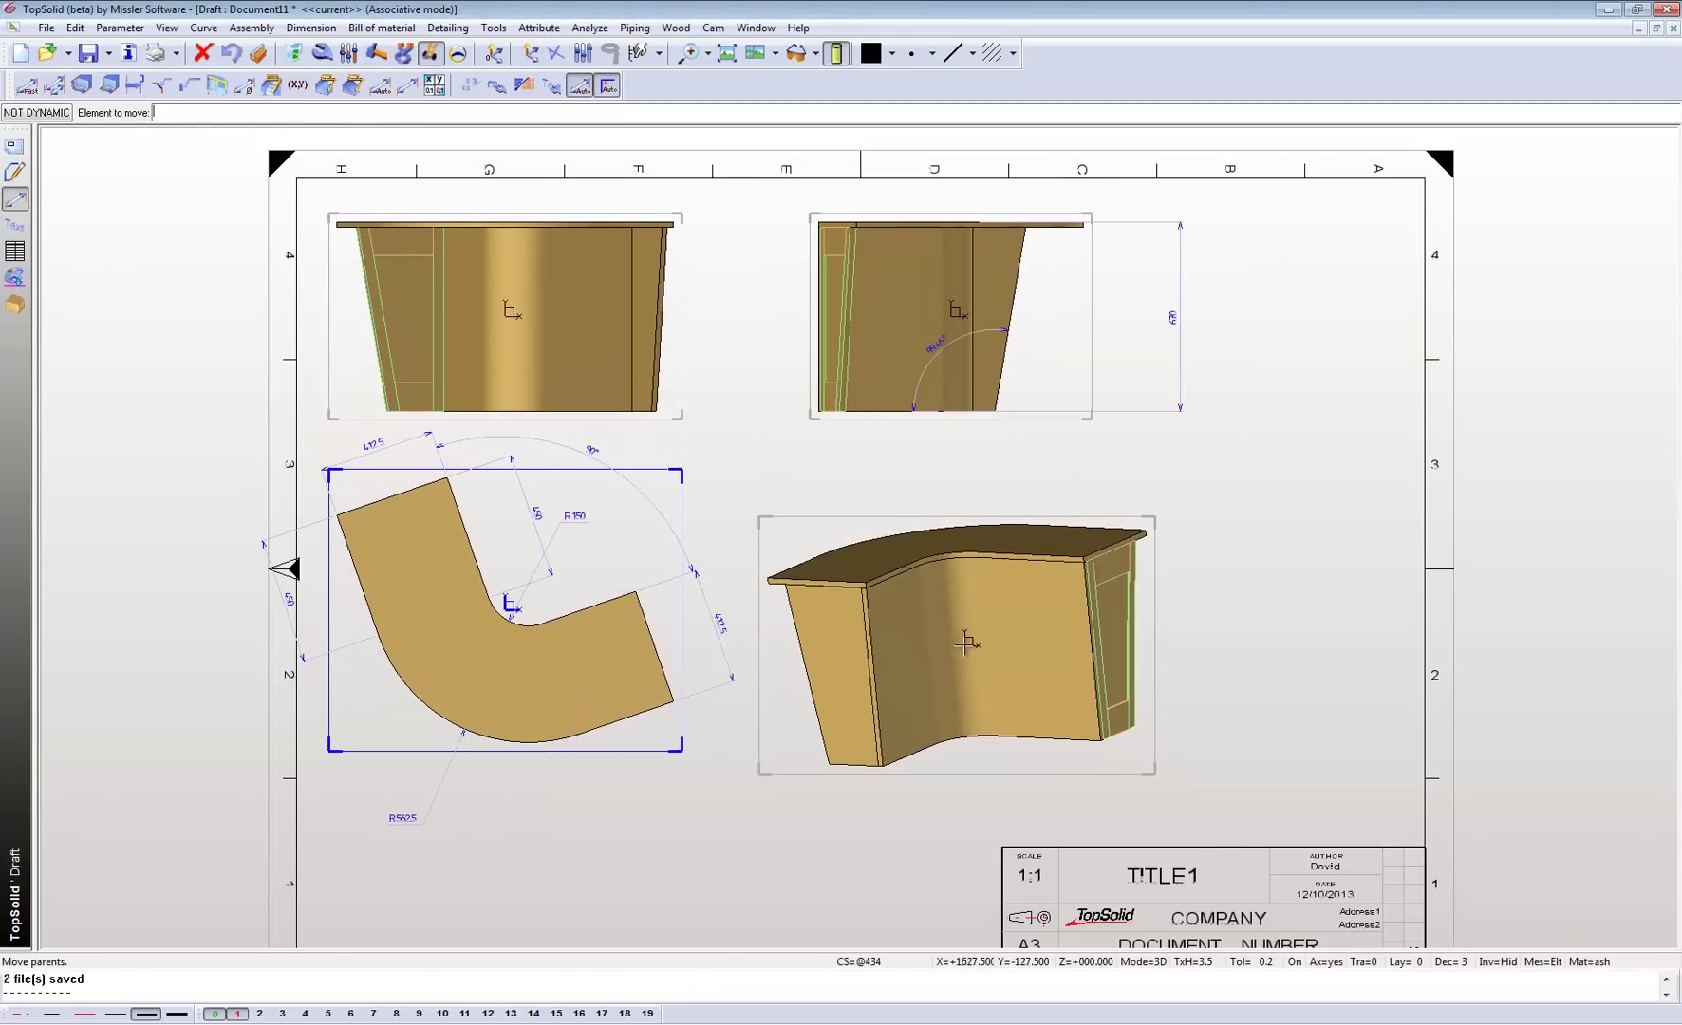
left_click(994, 618)
Step: Create inverted full section A-A from a vertical cut through the front view's middle
left_click(14, 148)
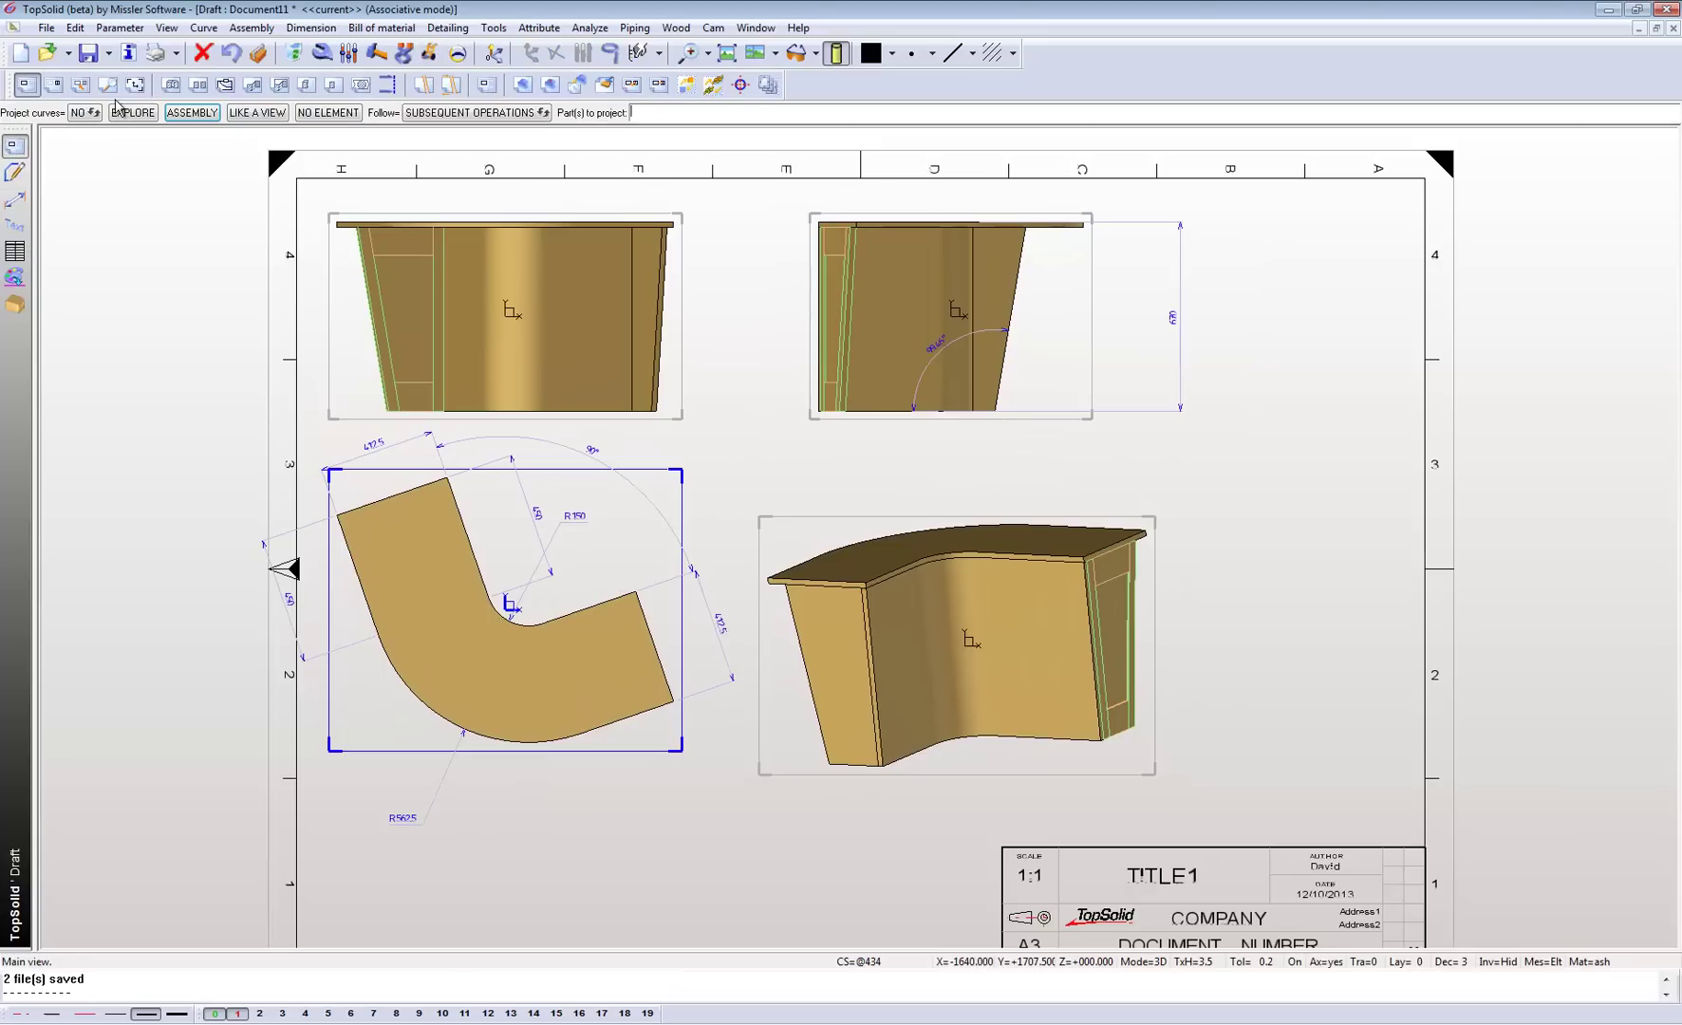
left_click(174, 91)
left_click(525, 226)
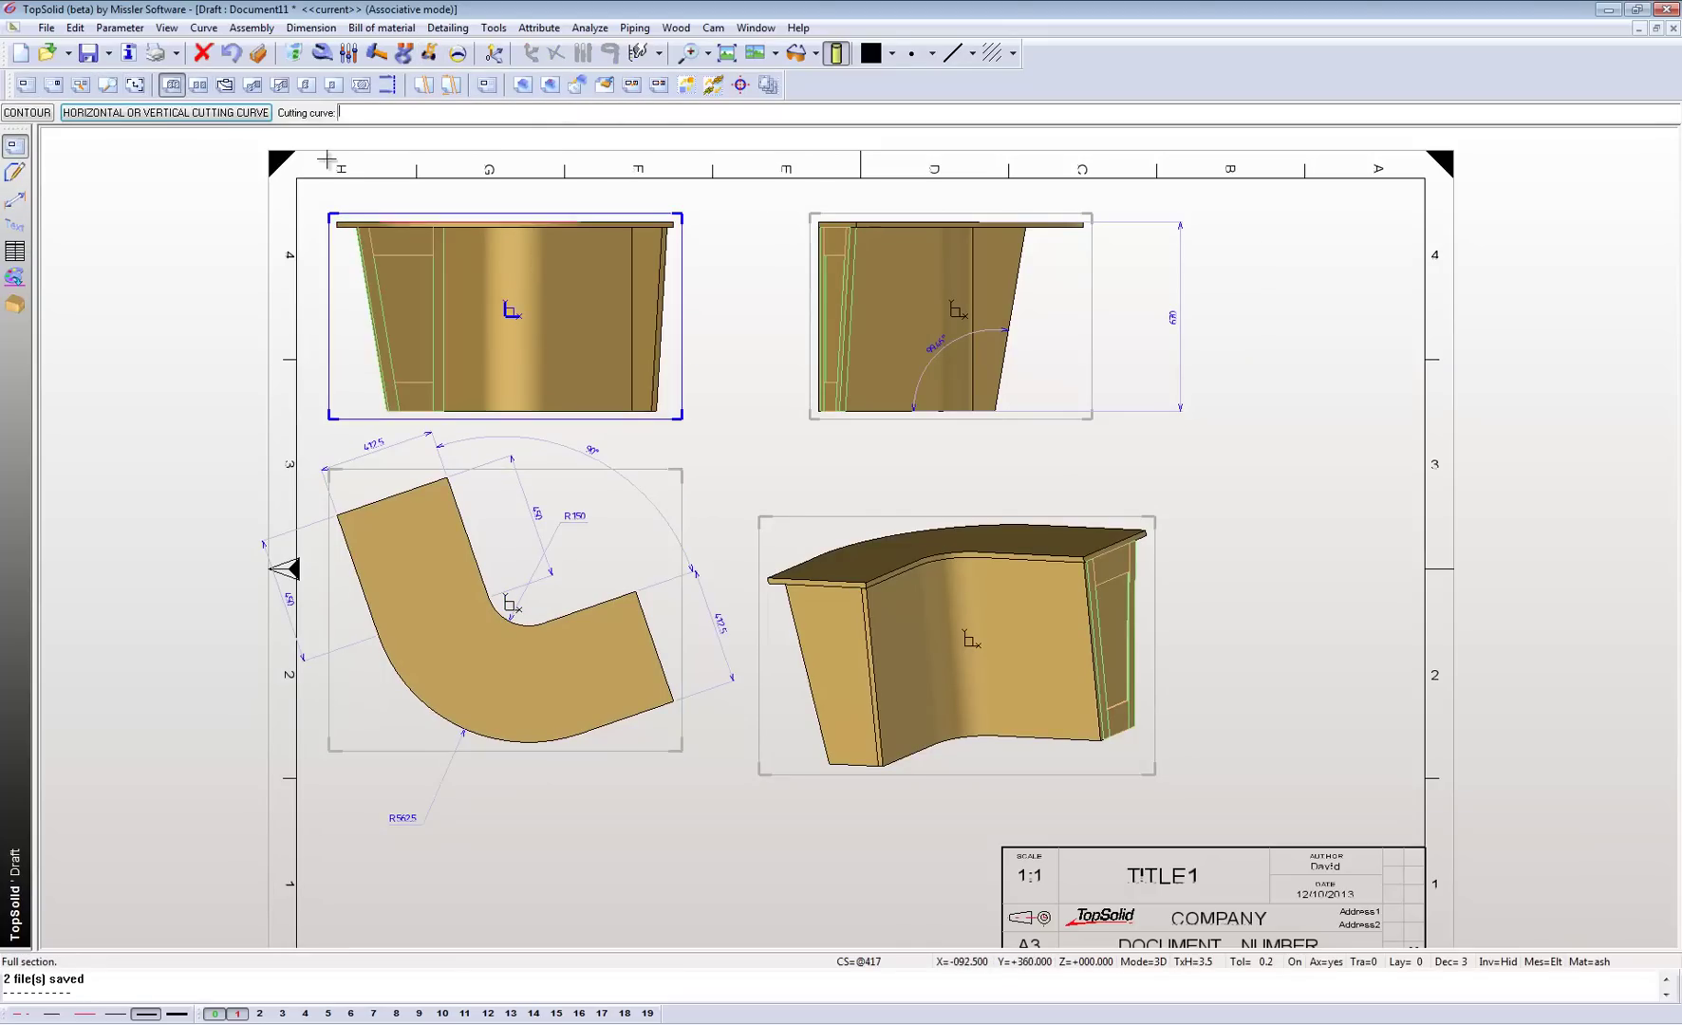
left_click(209, 113)
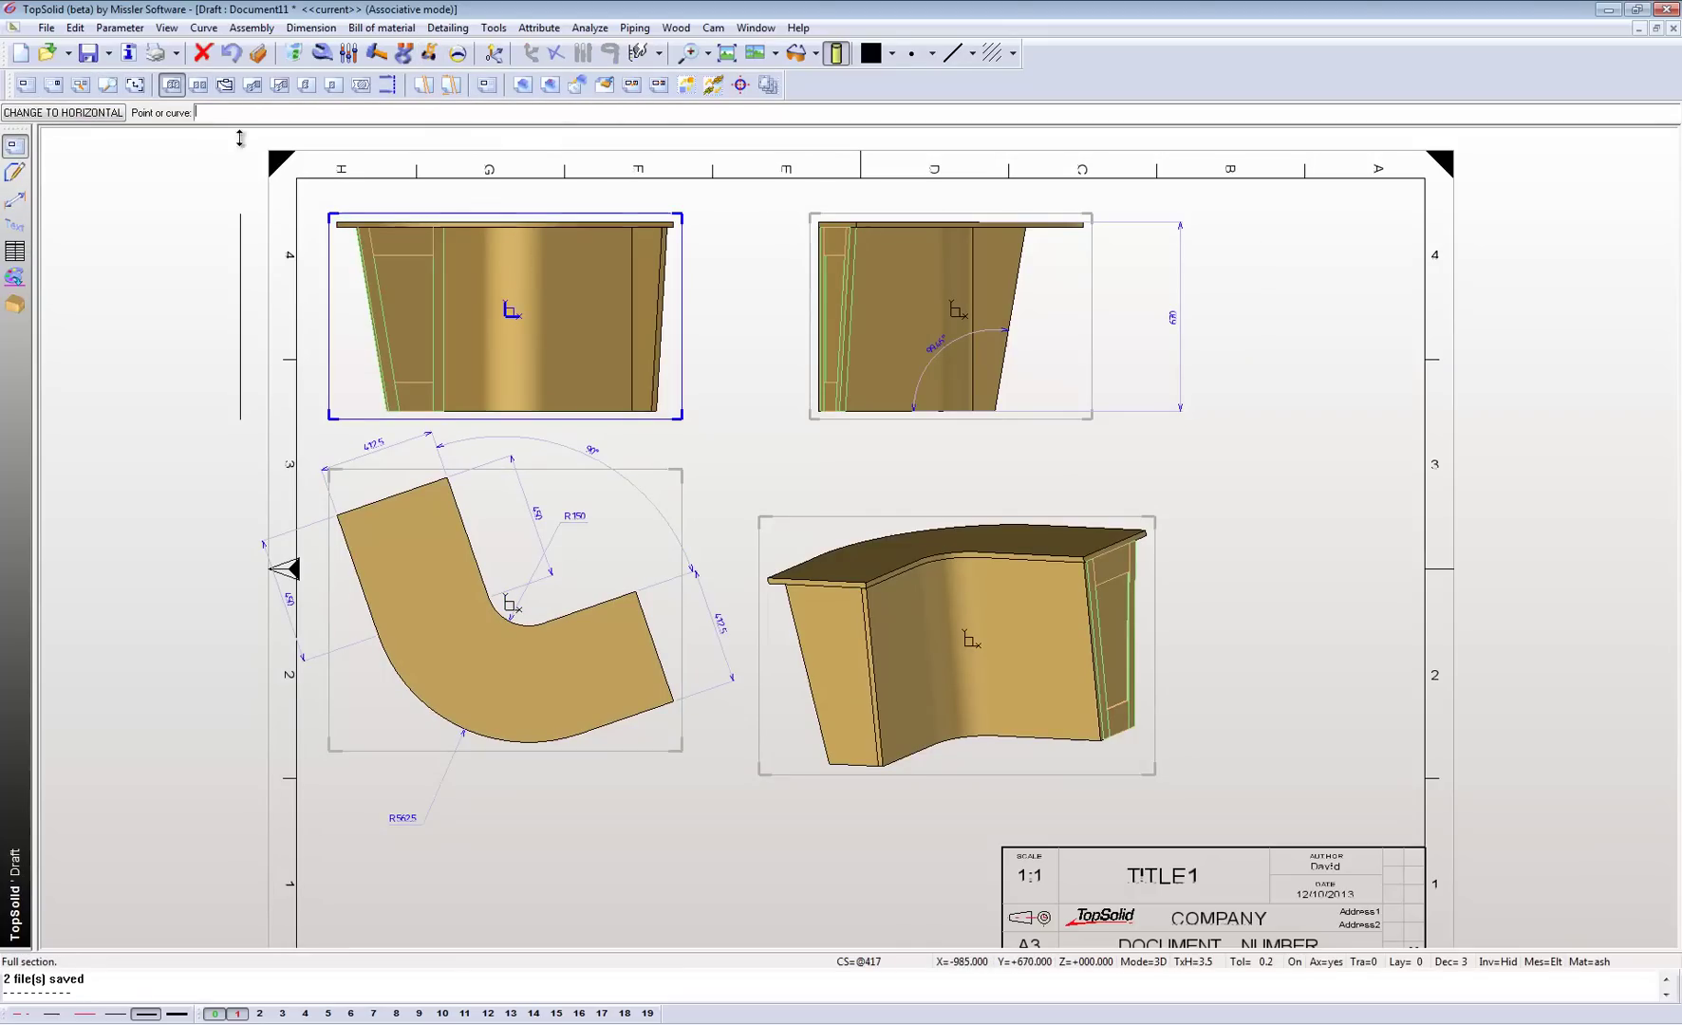
left_click(535, 263)
left_click(46, 112)
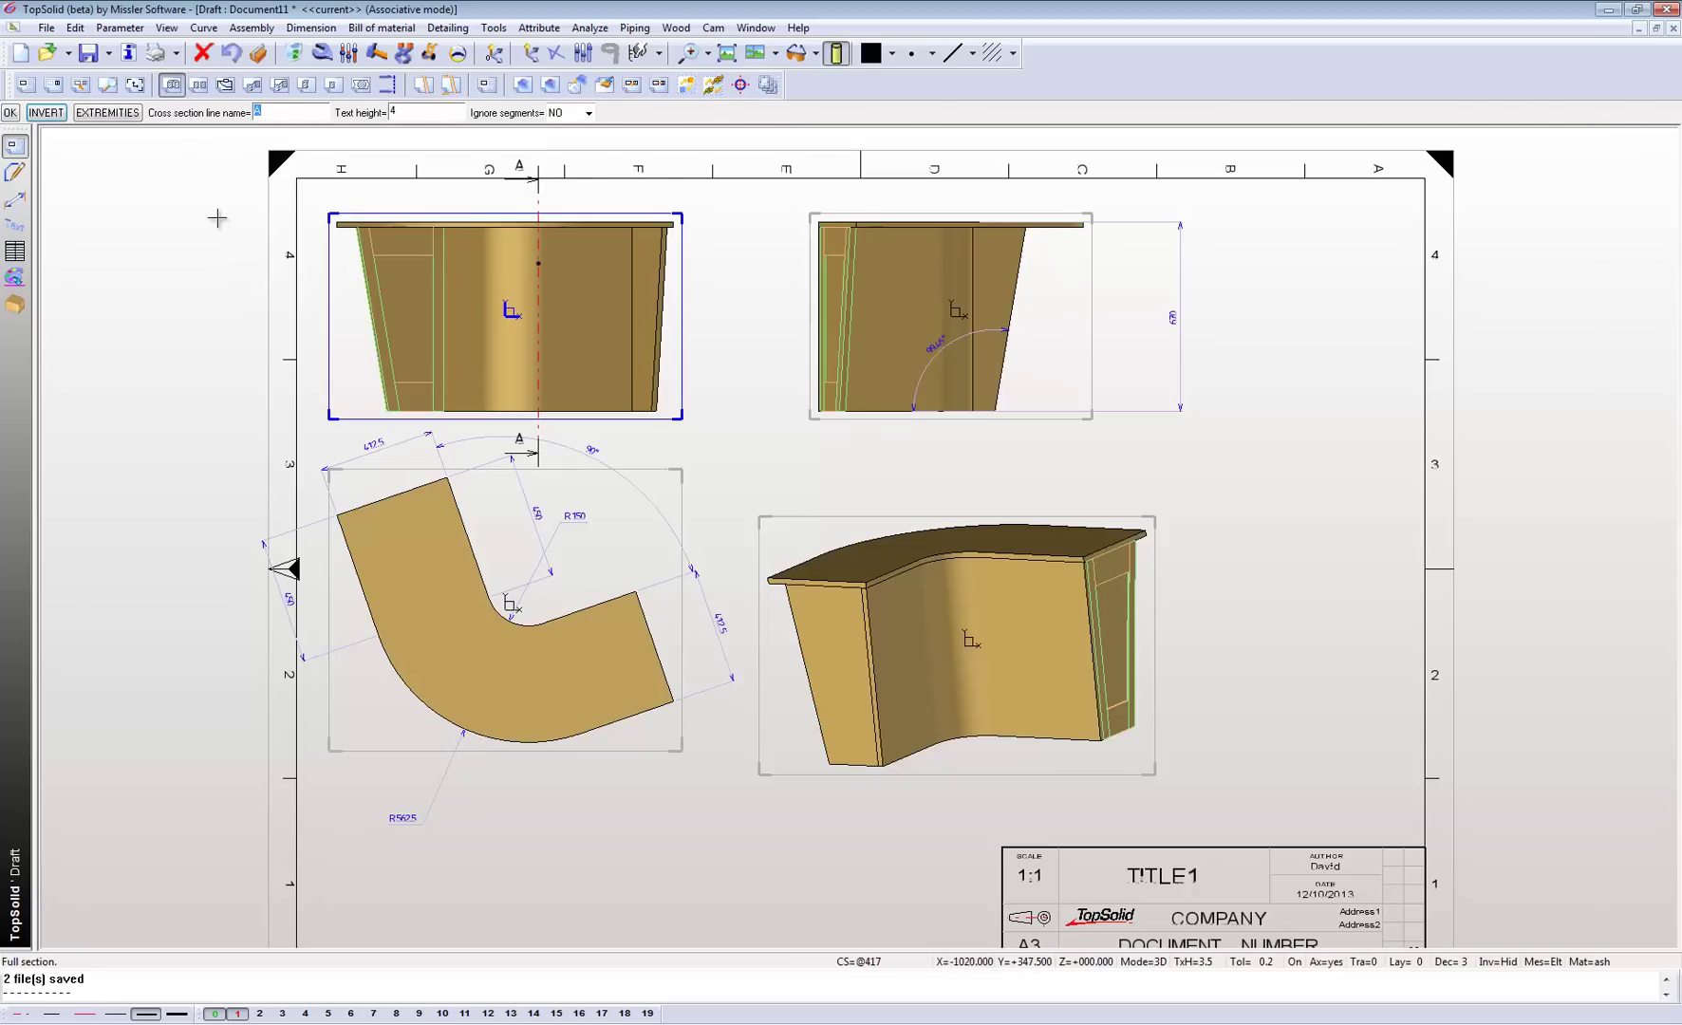
key("Return")
key("Return")
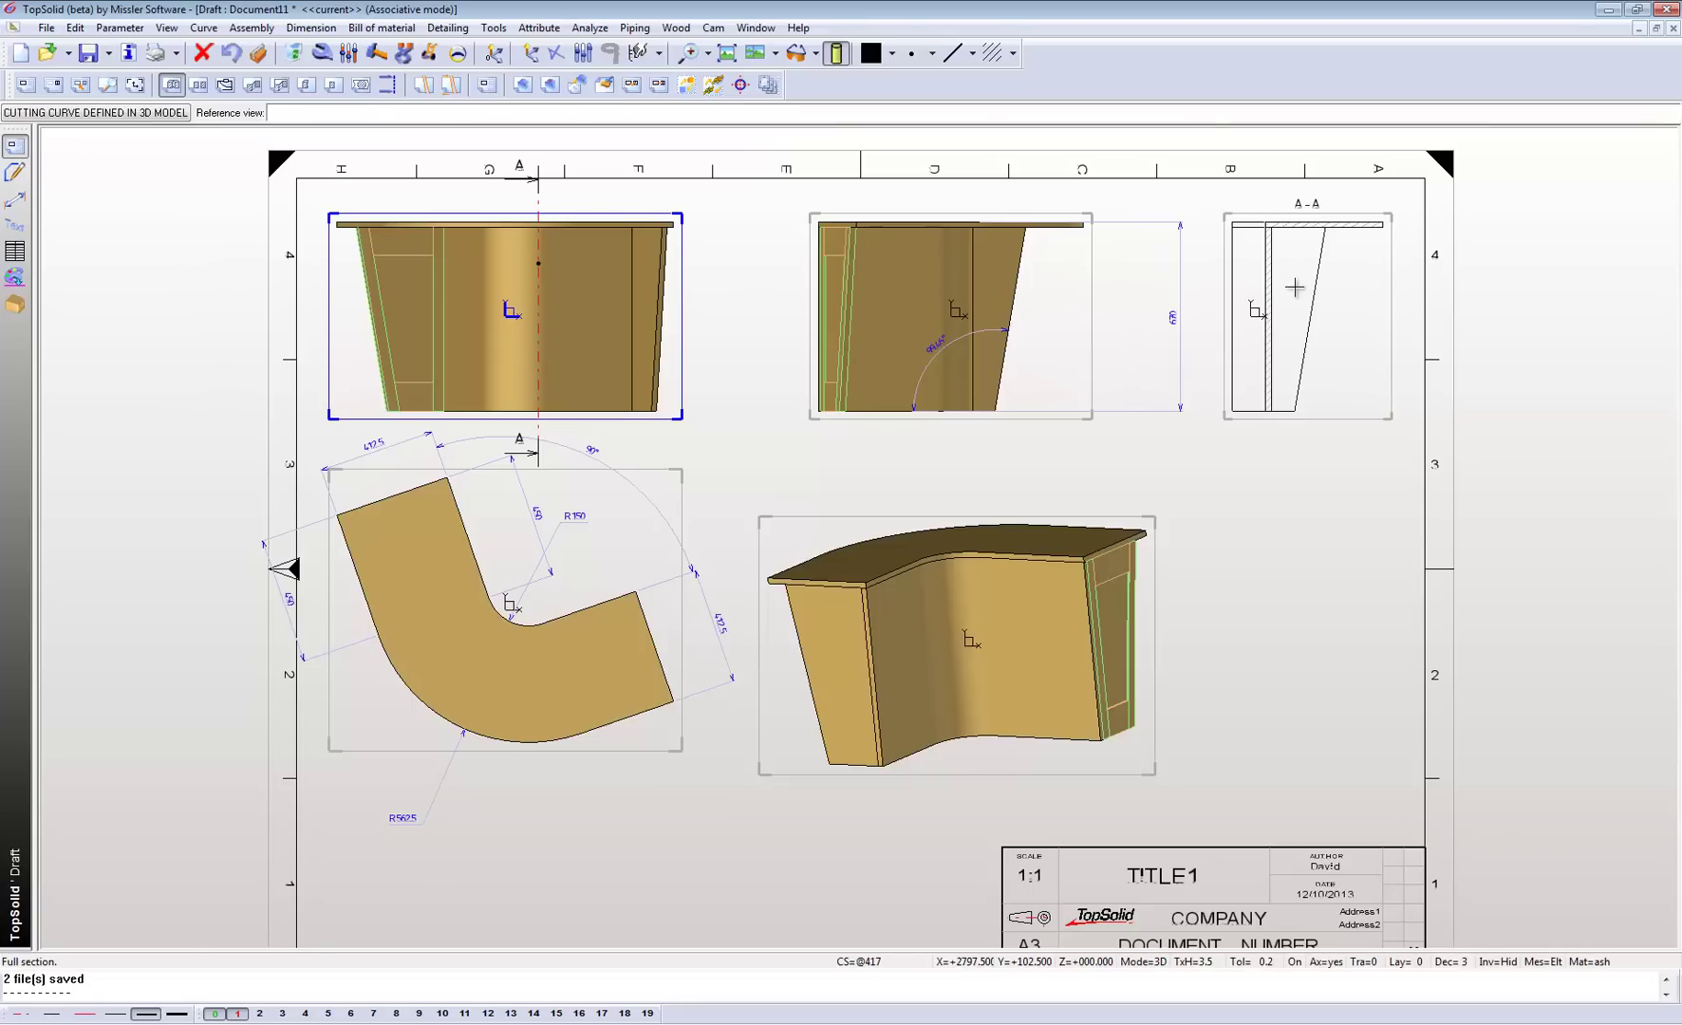
scroll(1297, 229, "up", 1)
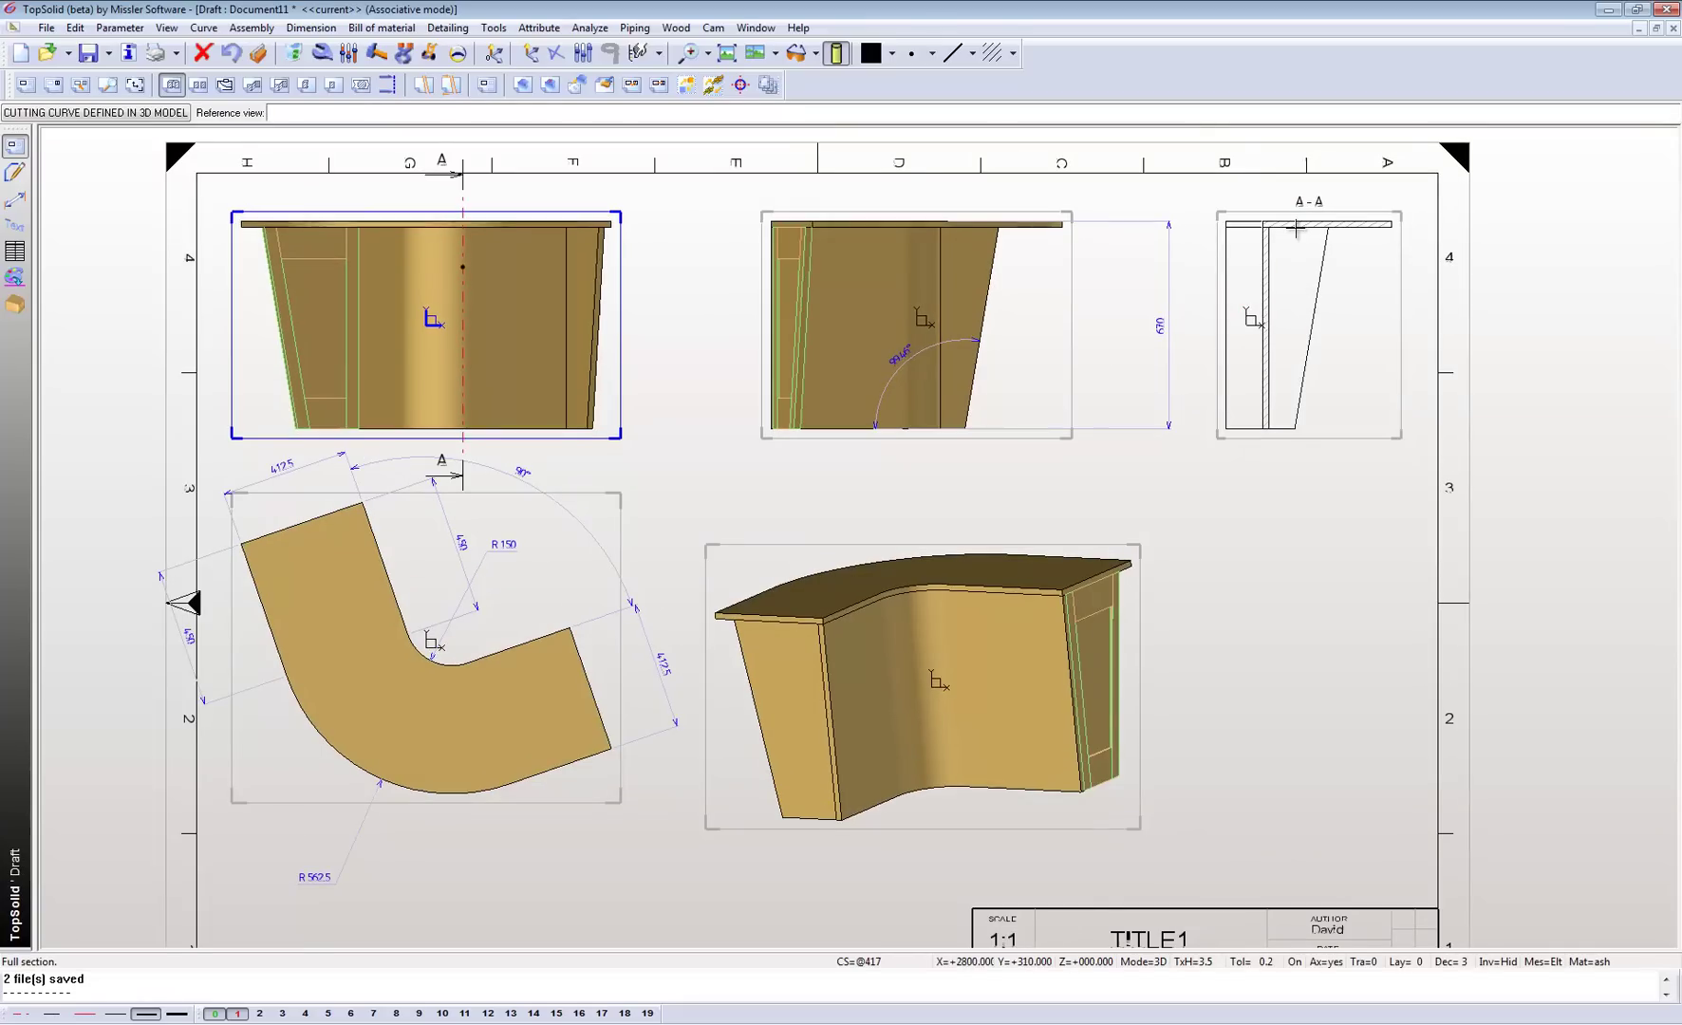
Step: Create scale-2 detail view A of section A-A's top joint, placed below the section on the right
left_click(107, 86)
left_click(1271, 313)
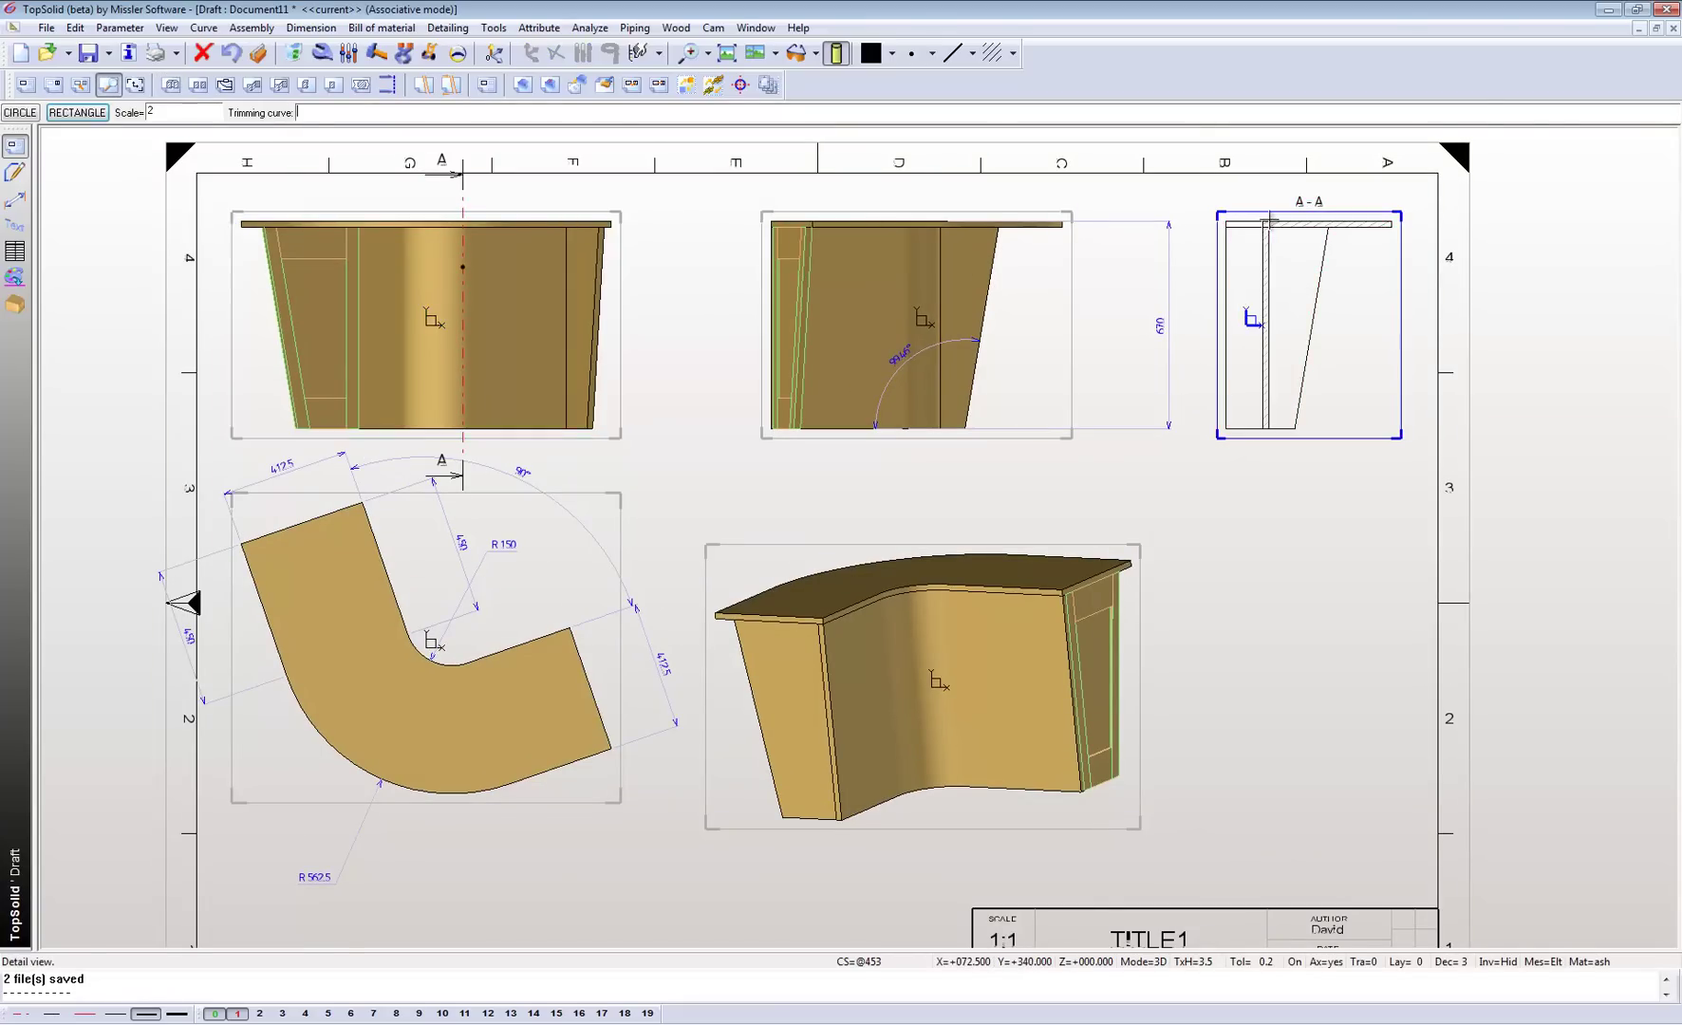
scroll(1269, 233, "up", 3)
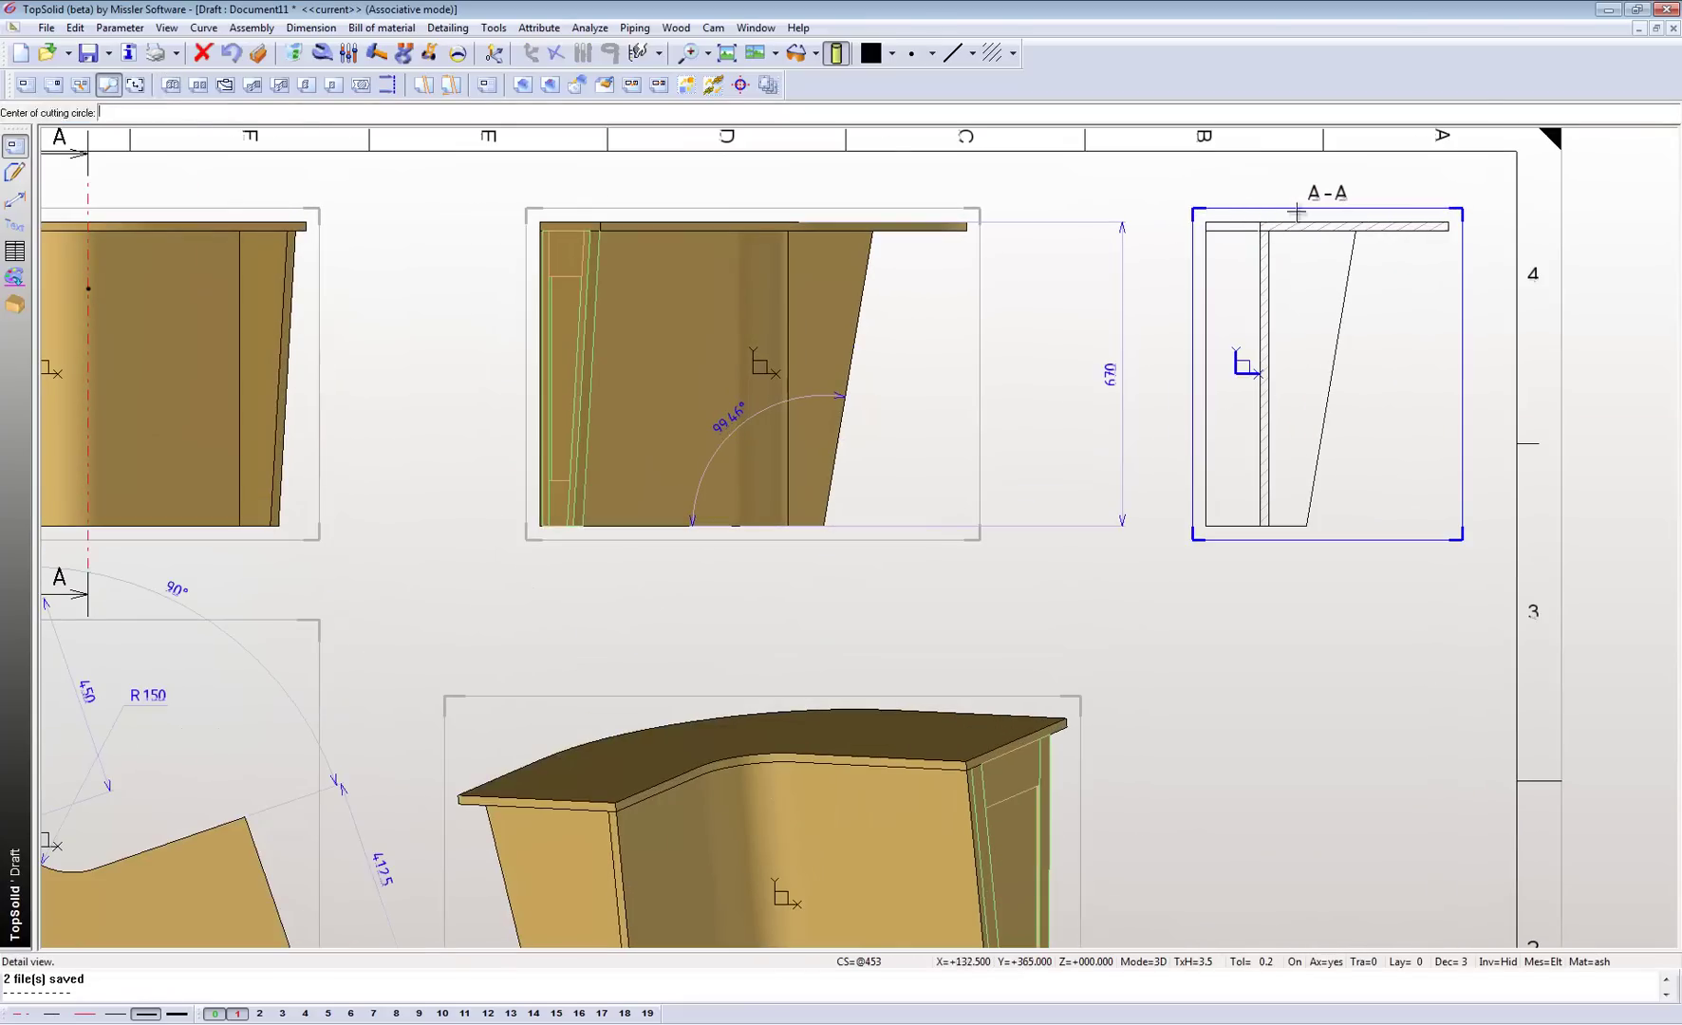
left_click(1269, 231)
left_click(1293, 263)
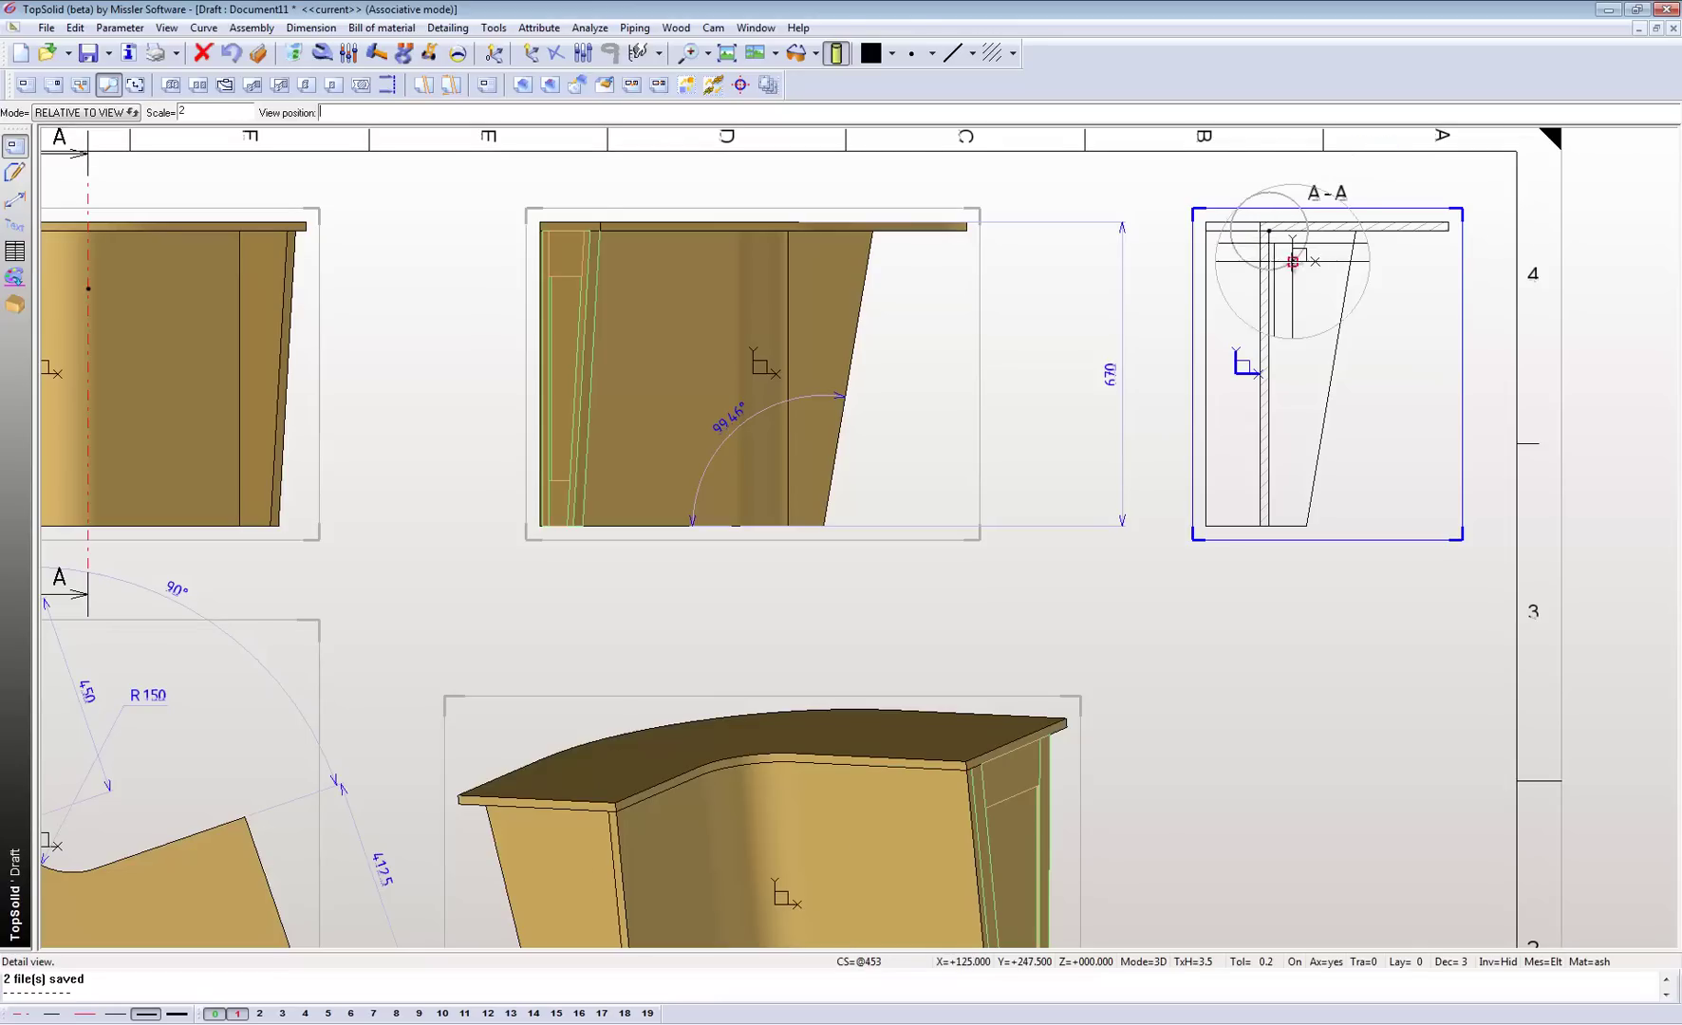
scroll(1295, 256, "down", 3)
left_click(1315, 564)
scroll(1315, 564, "up", 2)
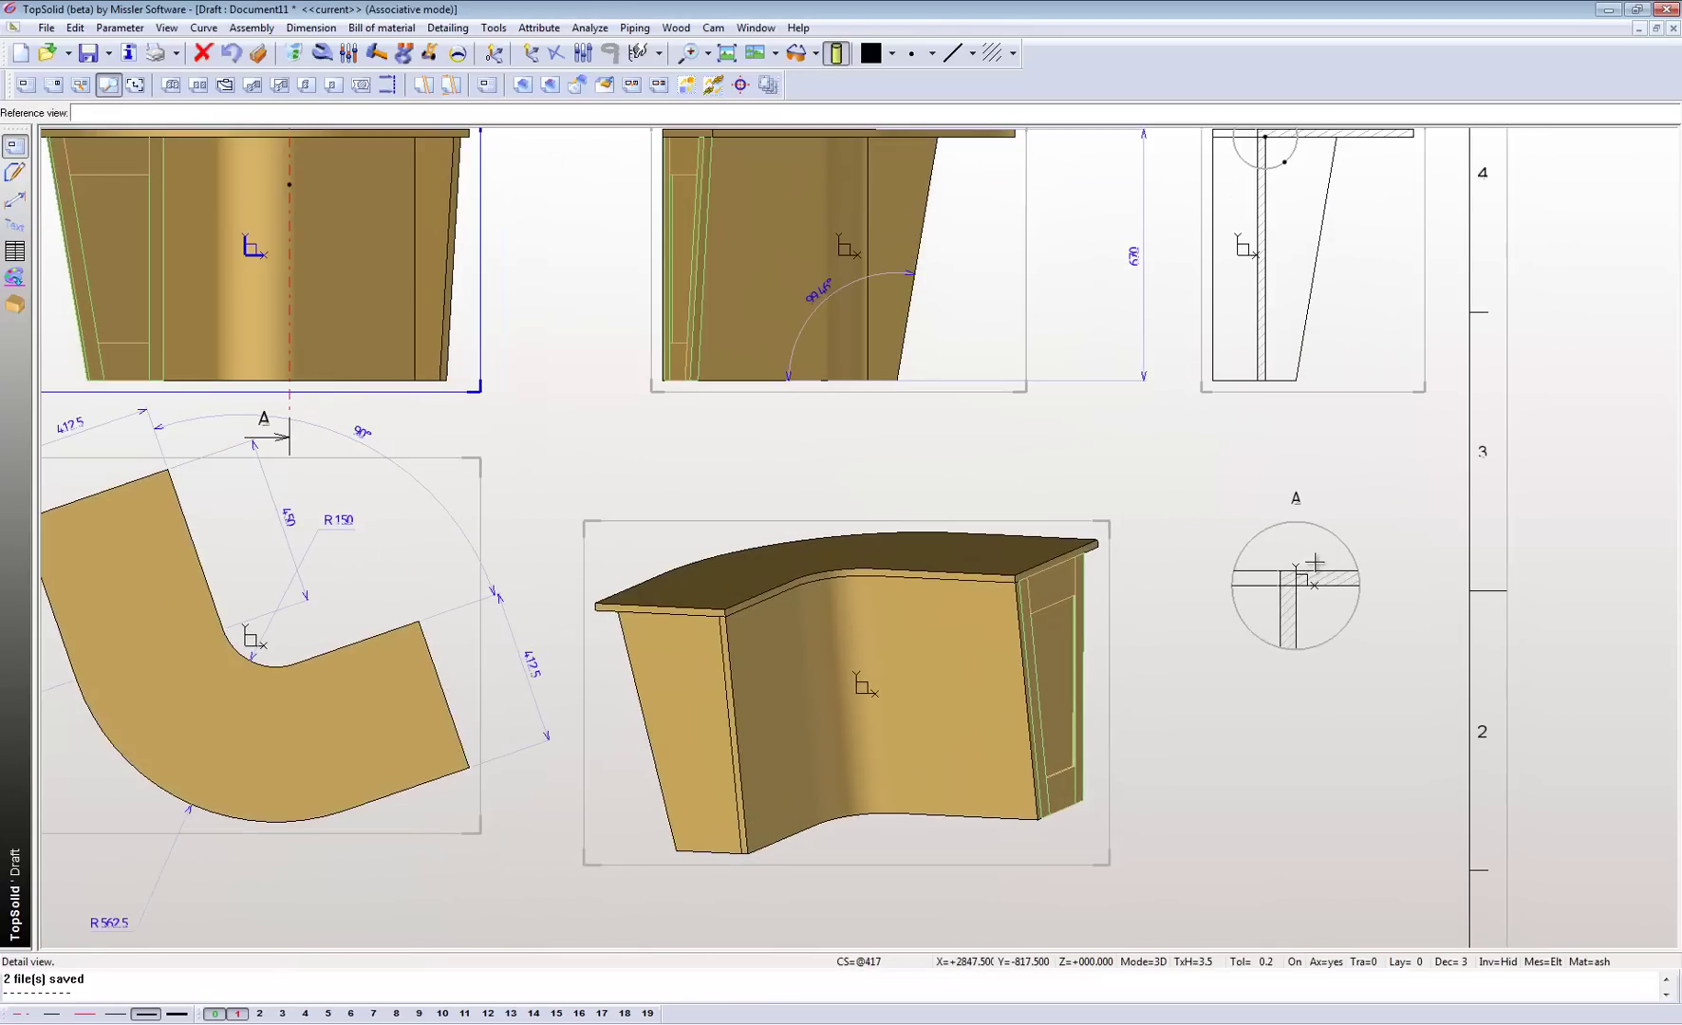
Step: Dimension detail view A with a 20.51 gap and a 103.16 length
left_click(15, 199)
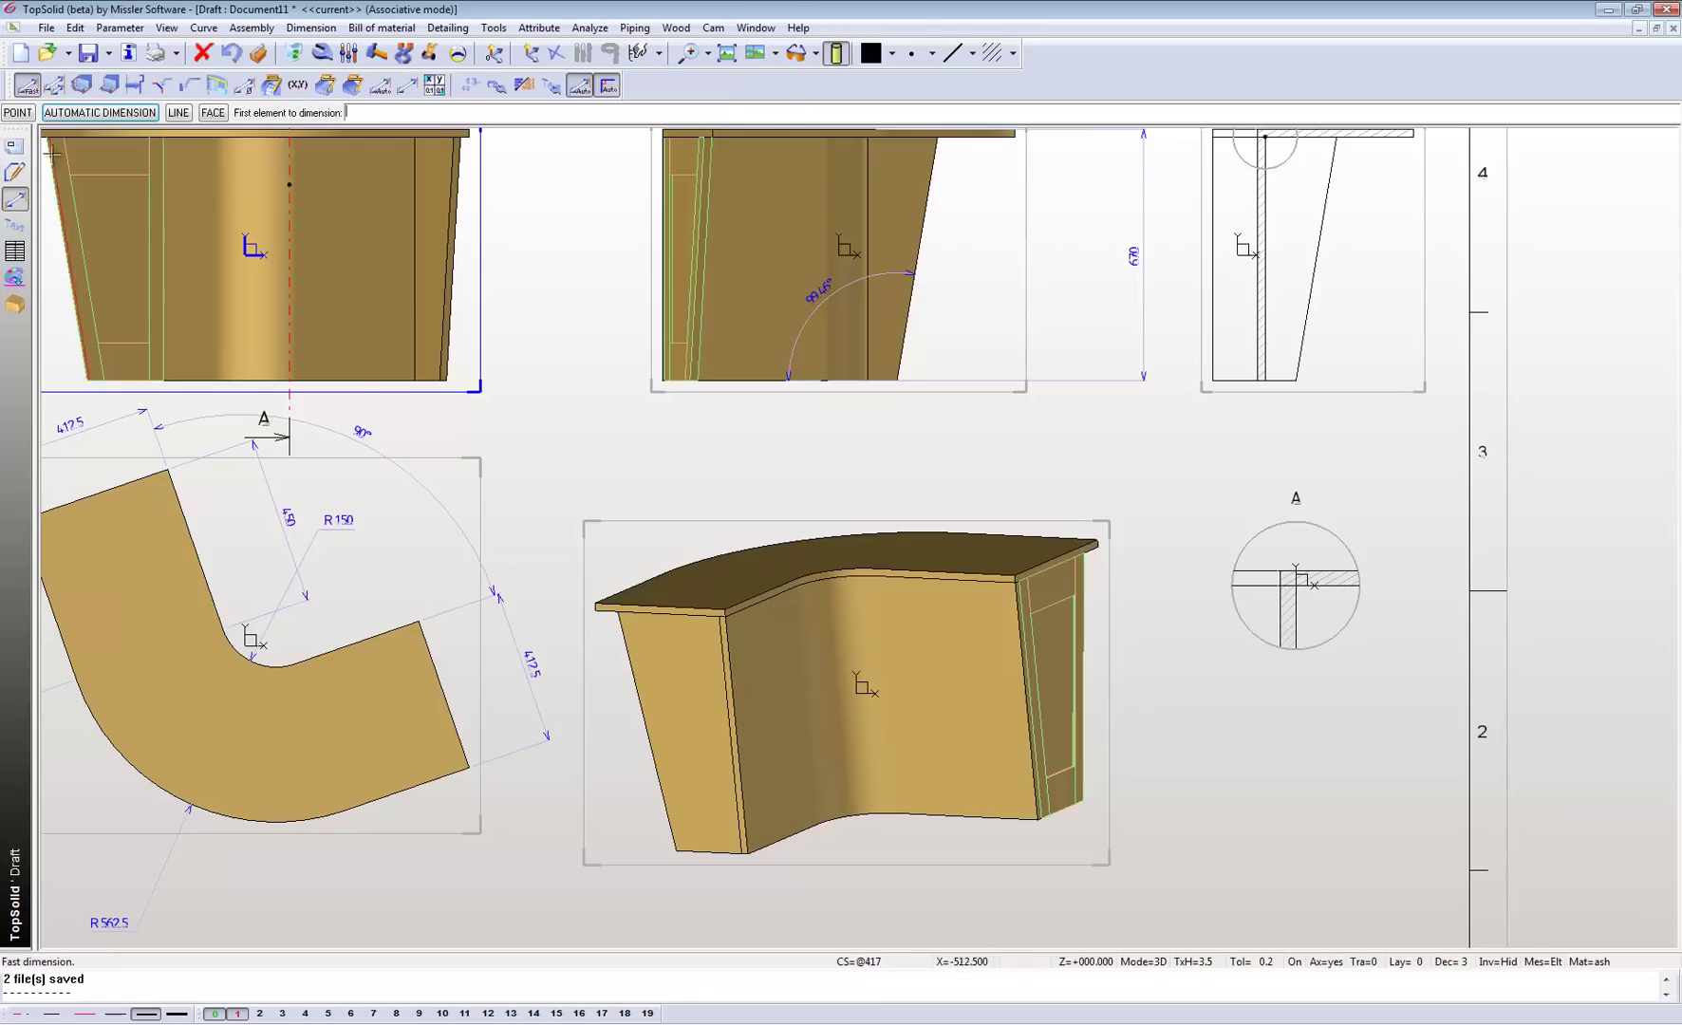
scroll(1253, 590, "up", 3)
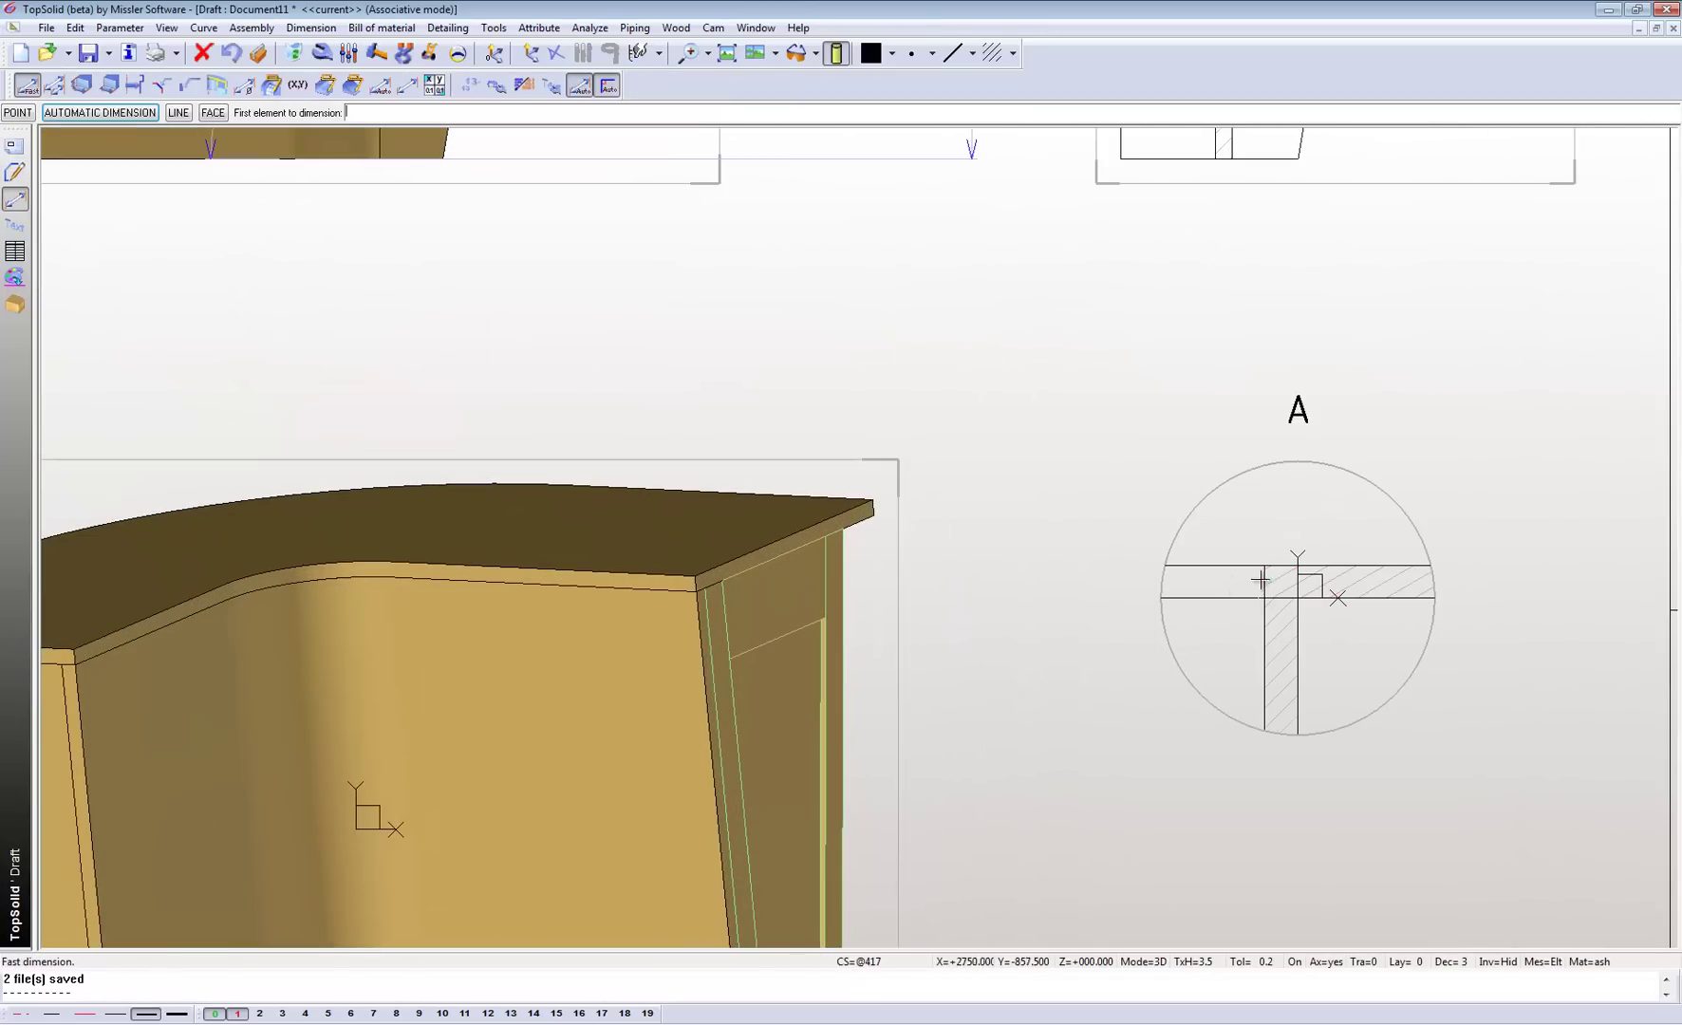
left_click(1262, 583)
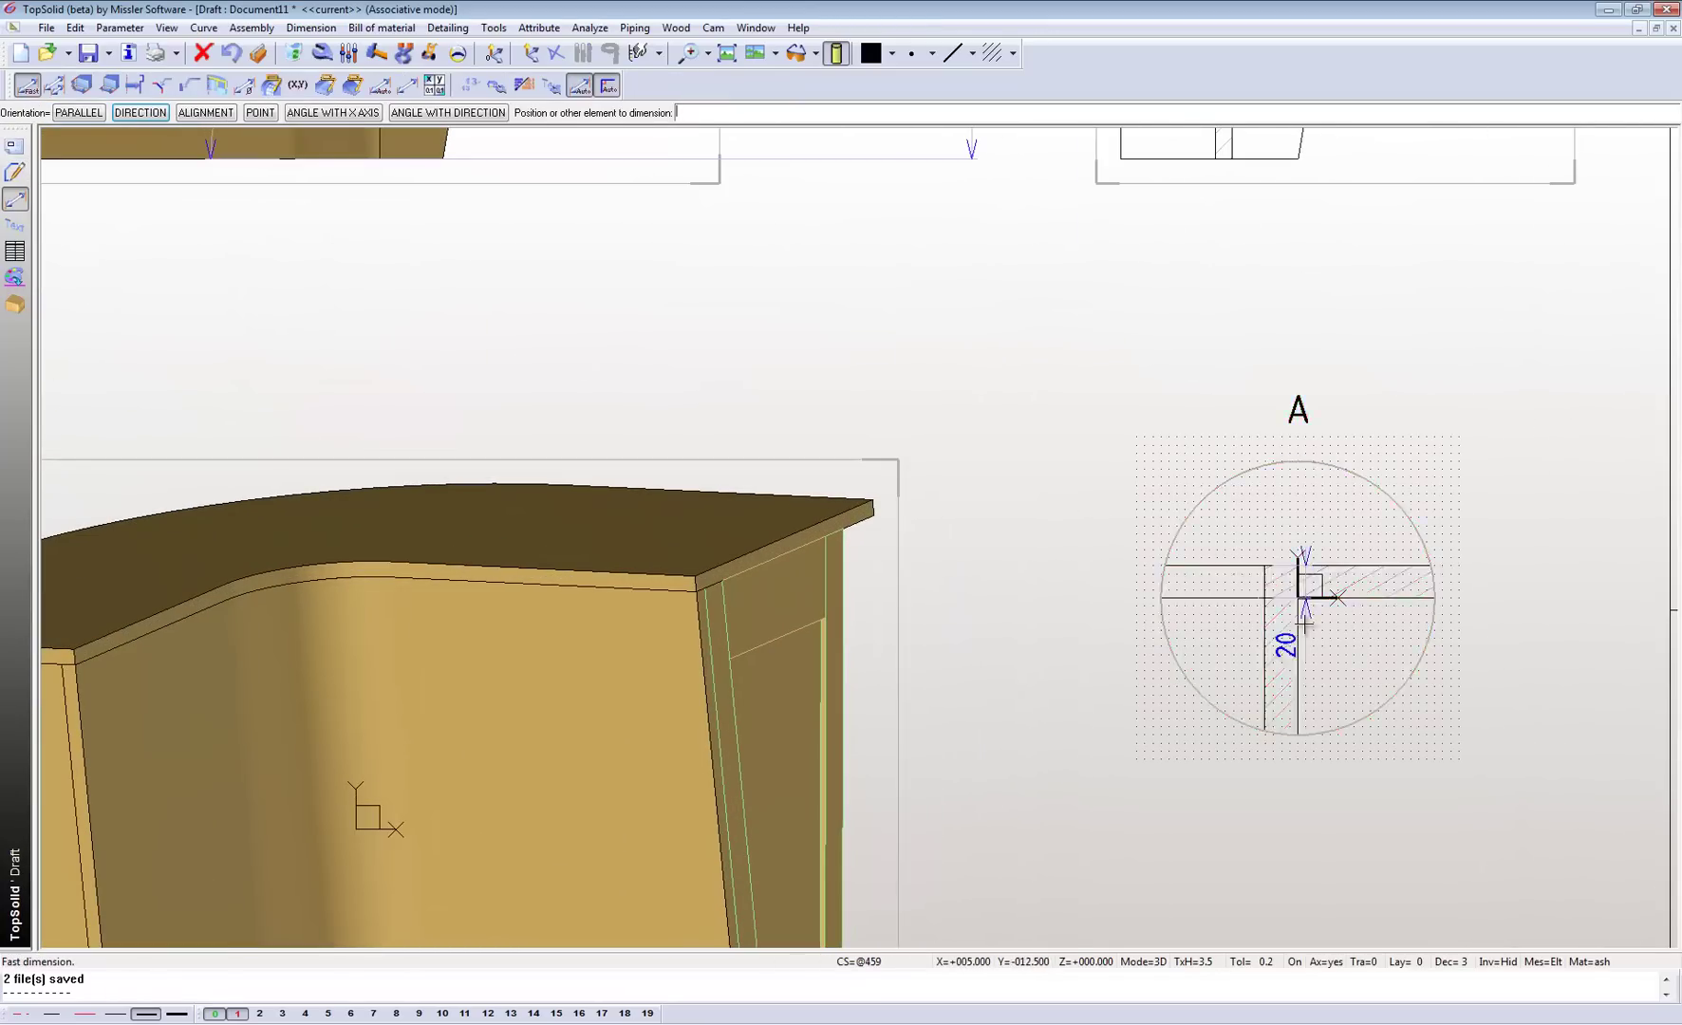
left_click(1298, 568)
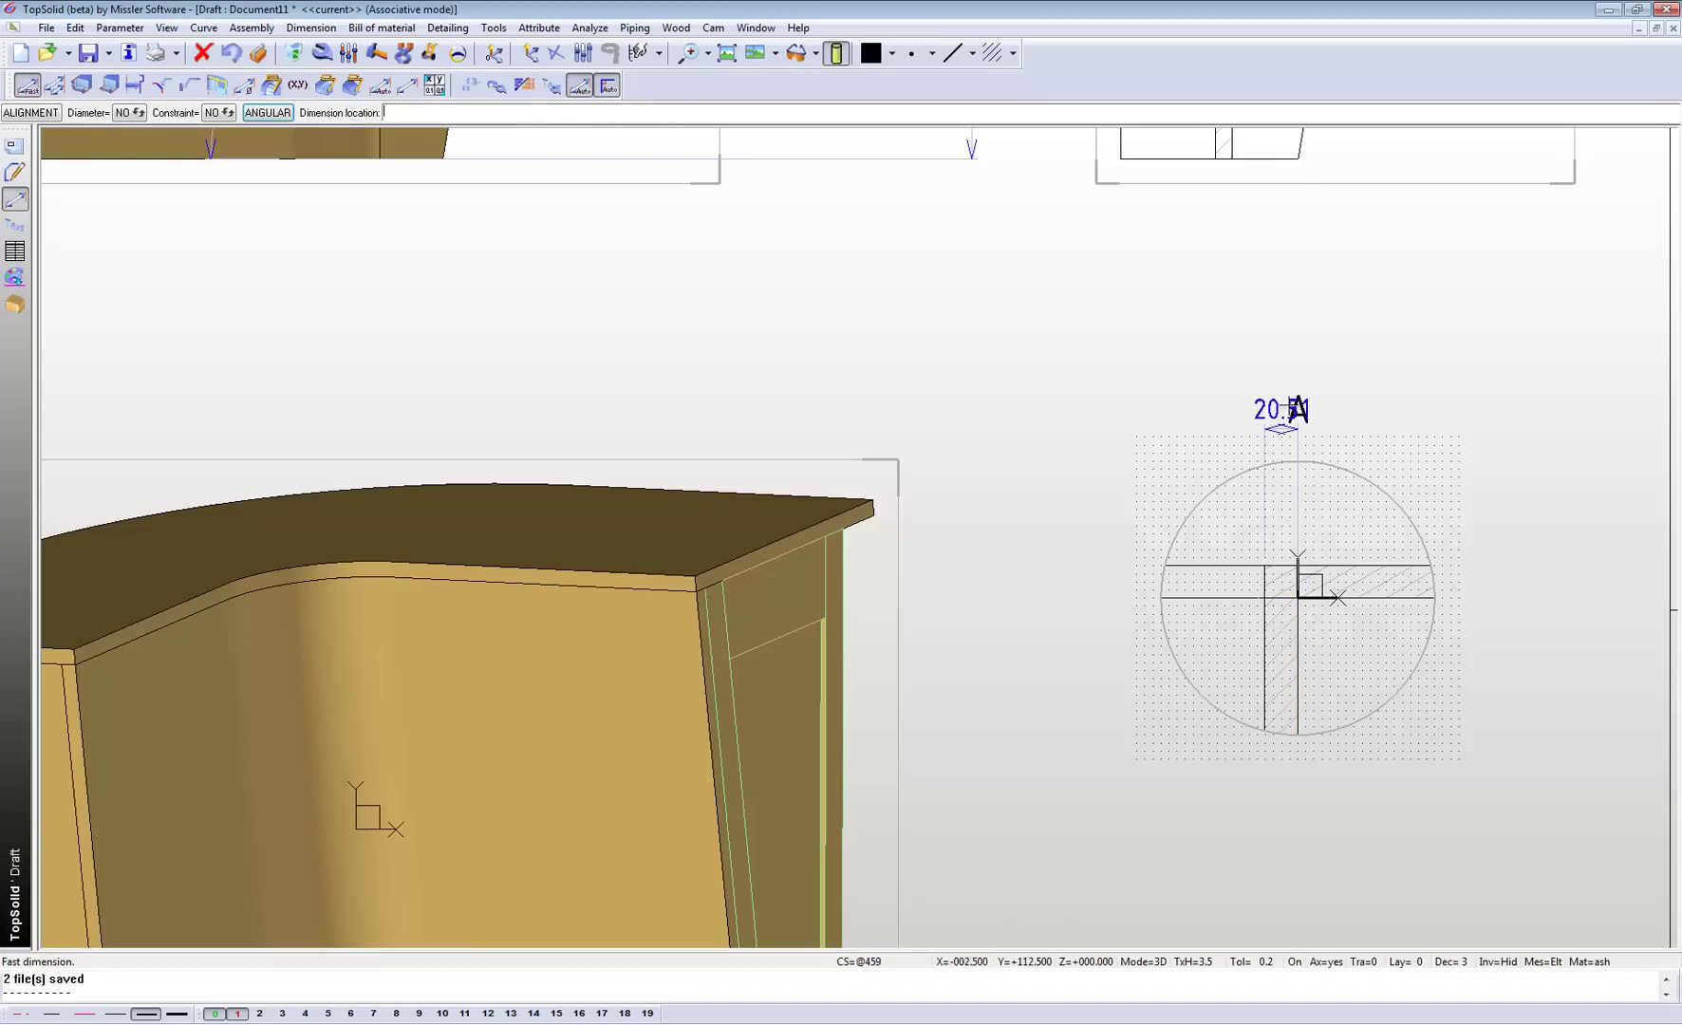
left_click(1281, 365)
scroll(1281, 371, "down", 2)
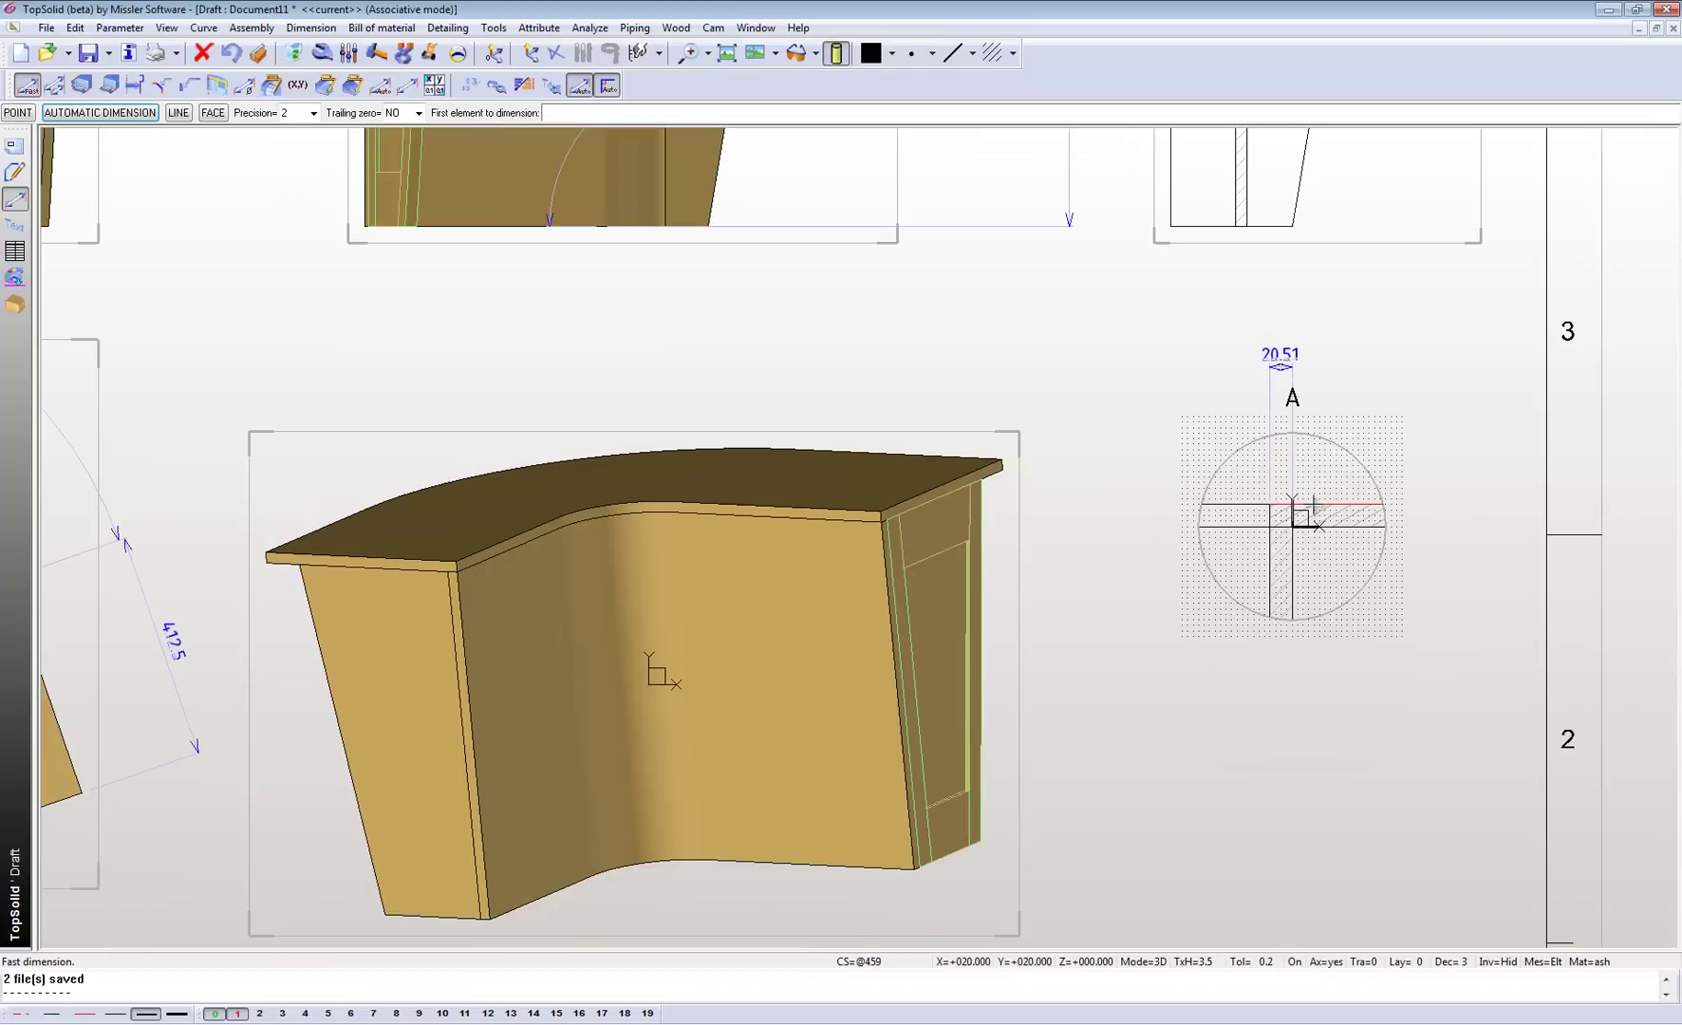
left_click(1313, 505)
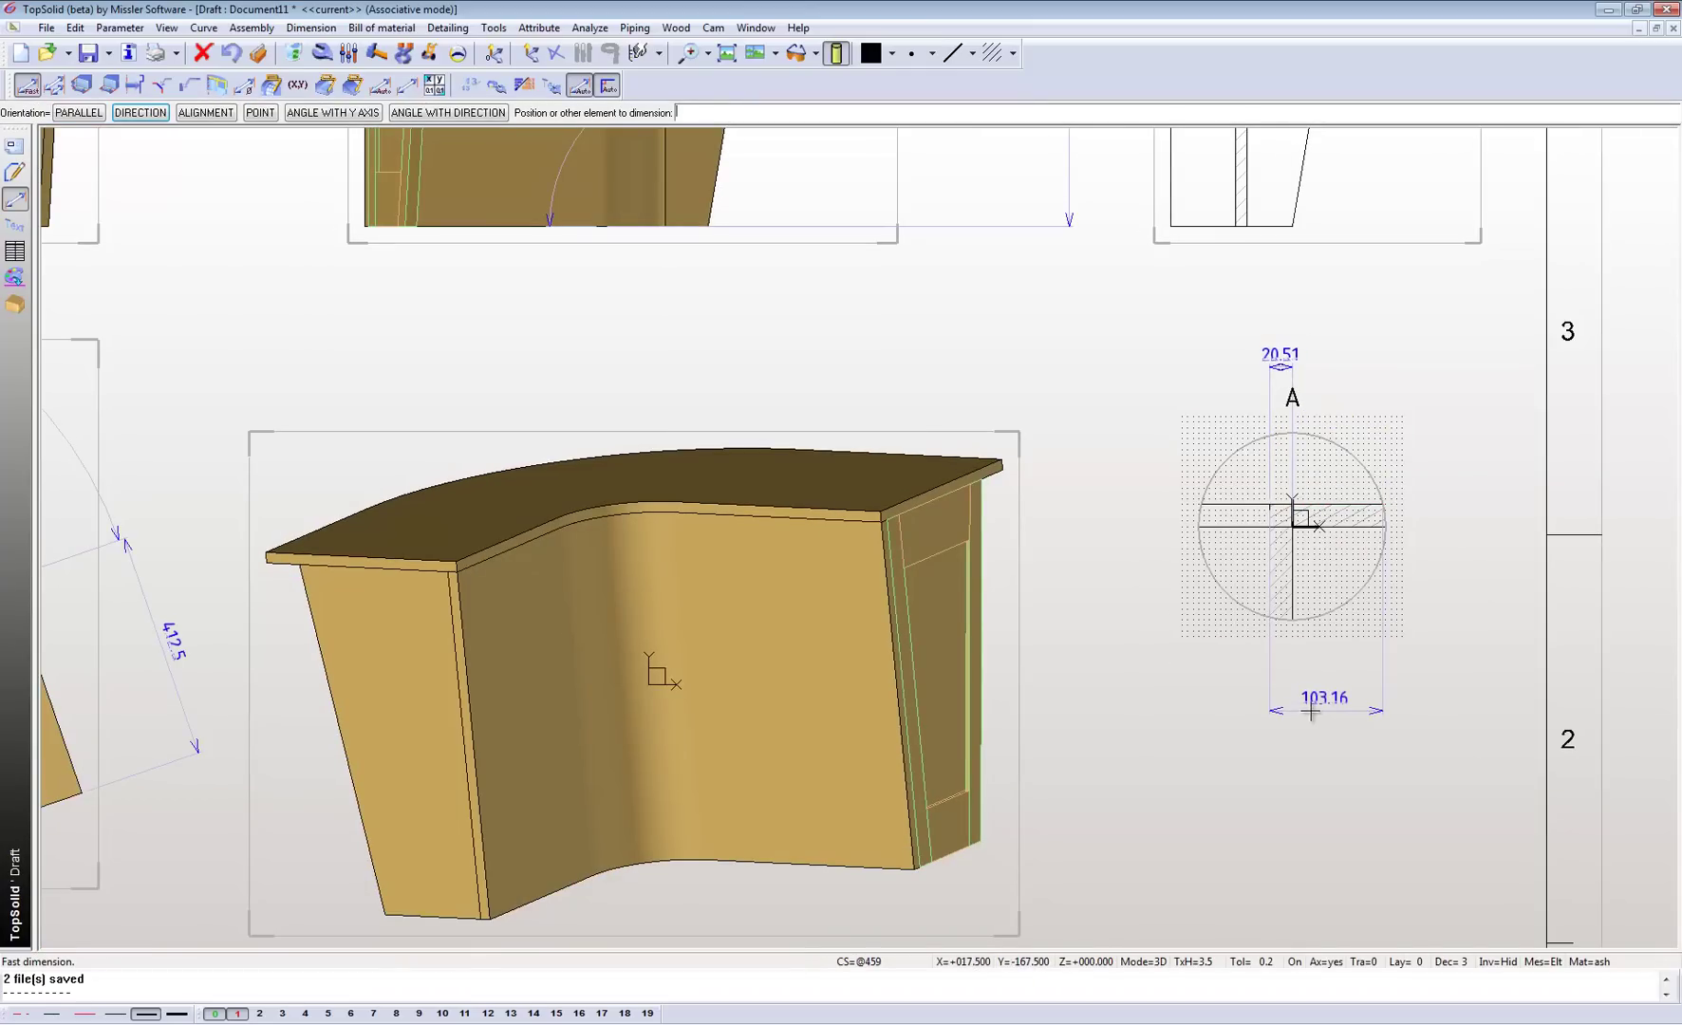
left_click(1373, 690)
Step: Add an angle dimension to the slanted wall of section A-A
scroll(1186, 626, "down", 3)
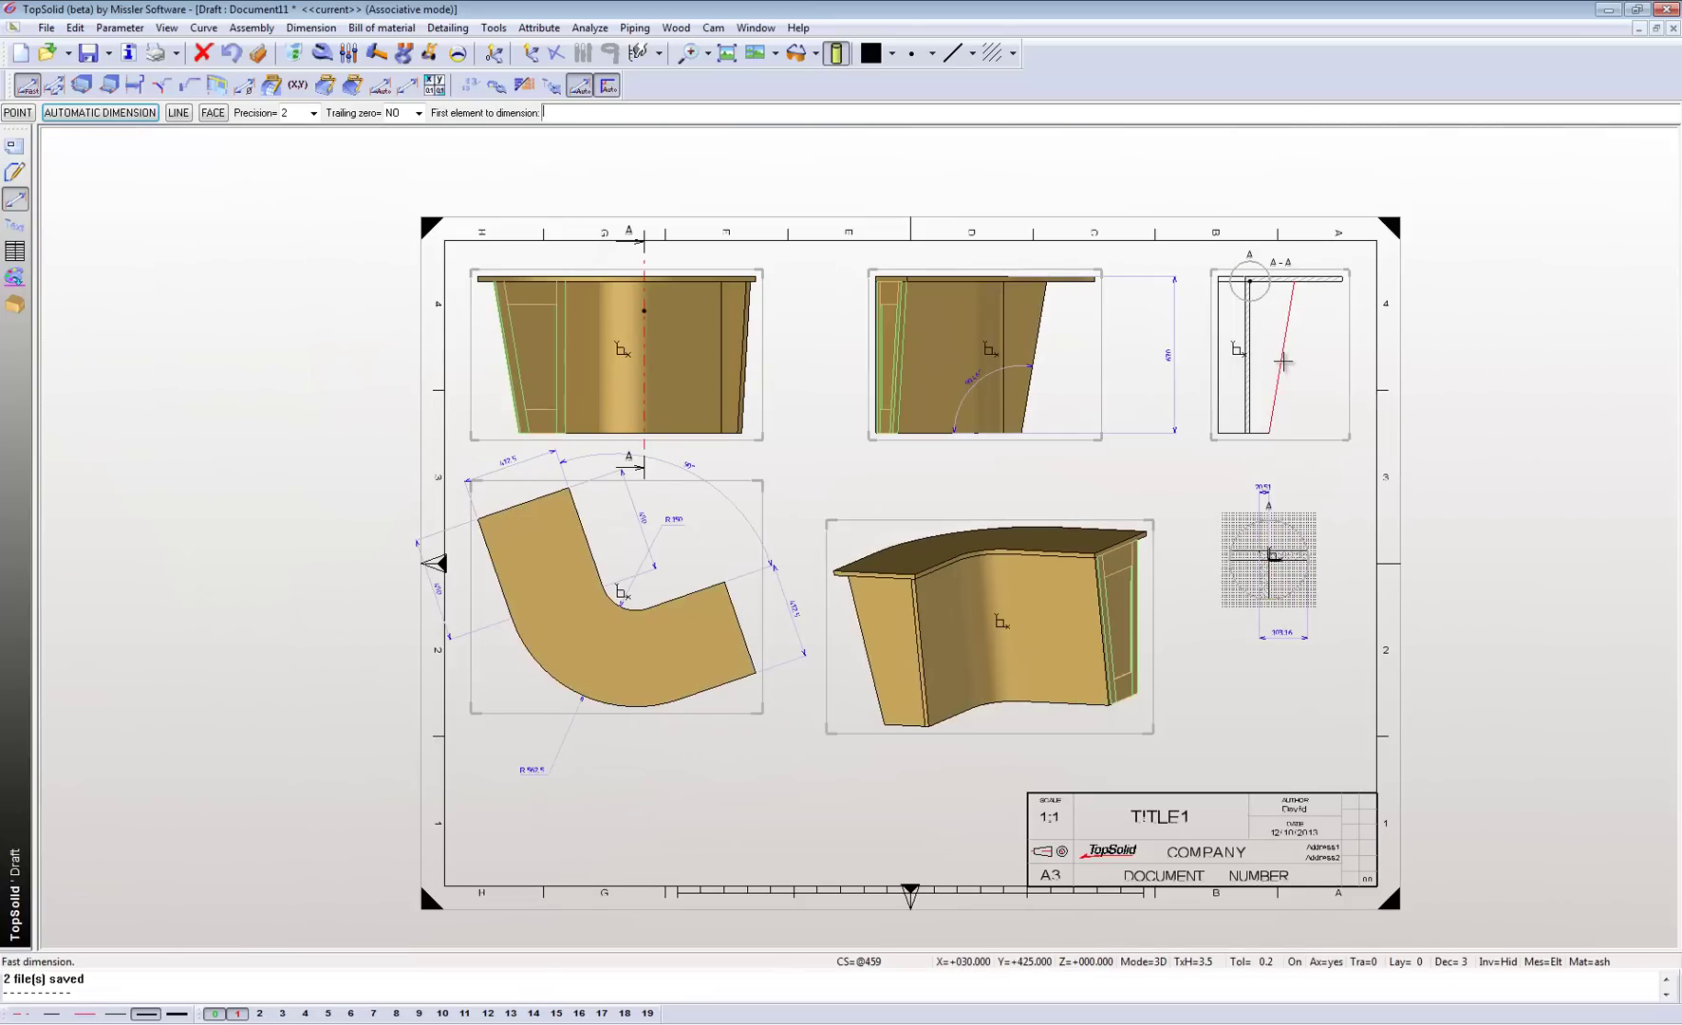
left_click(1282, 362)
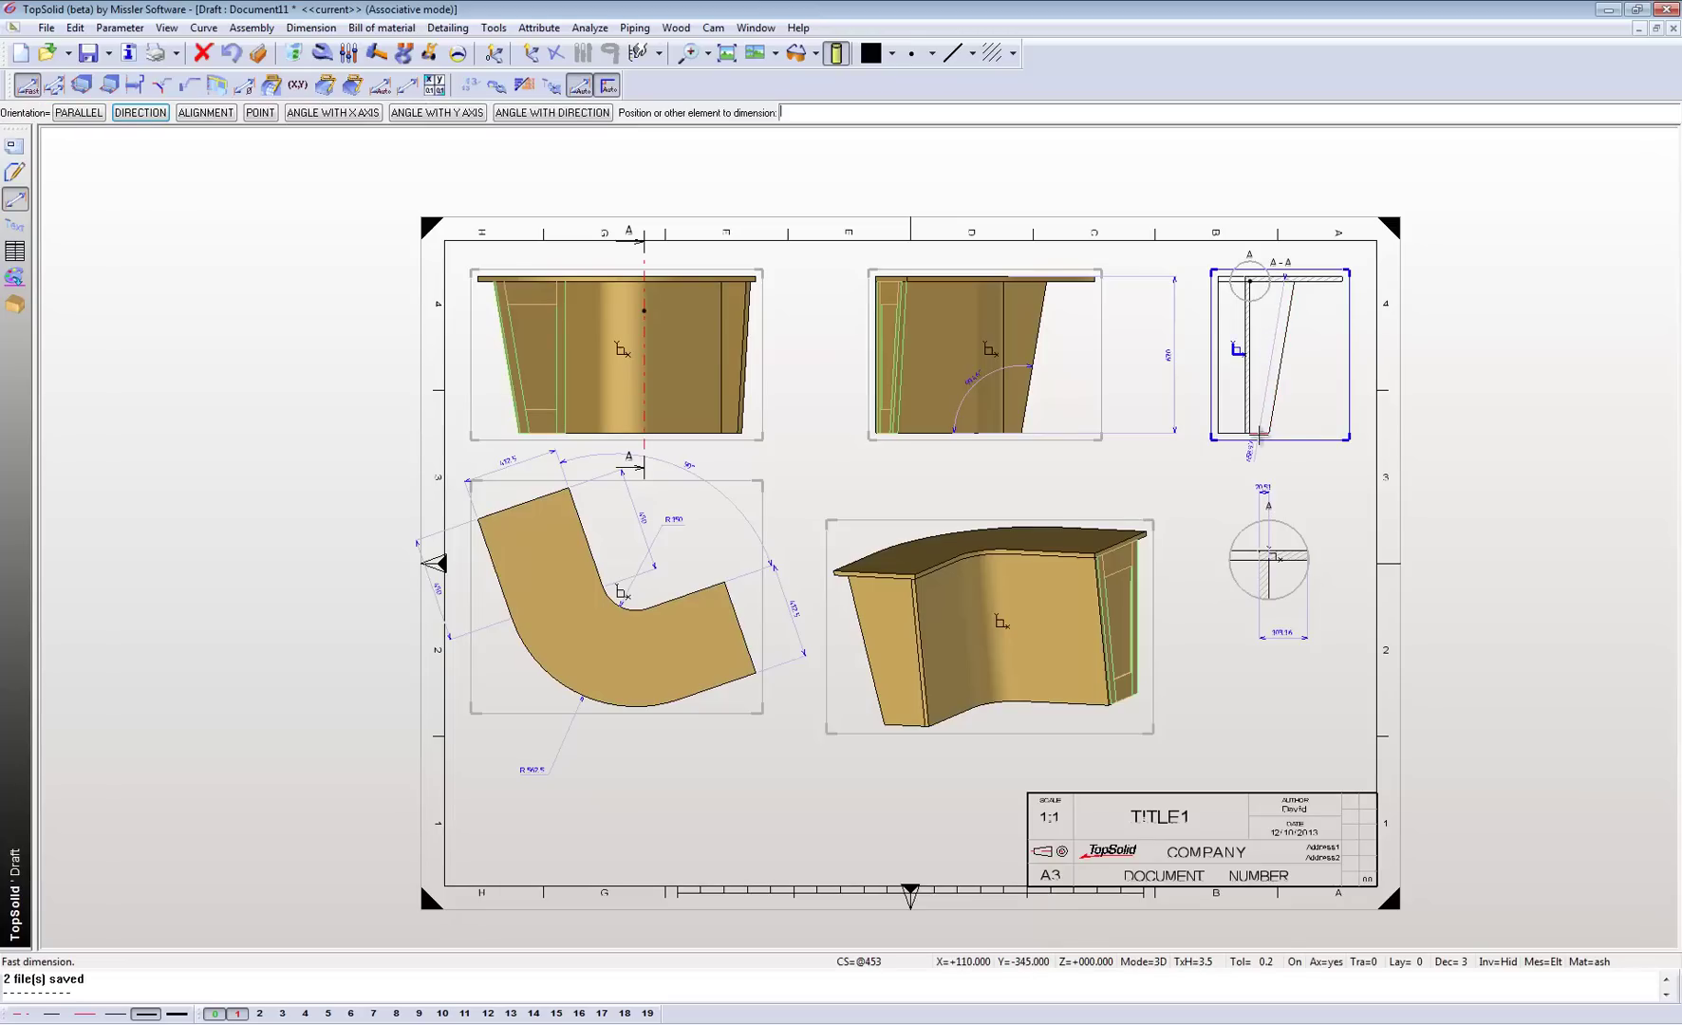
left_click(1318, 363)
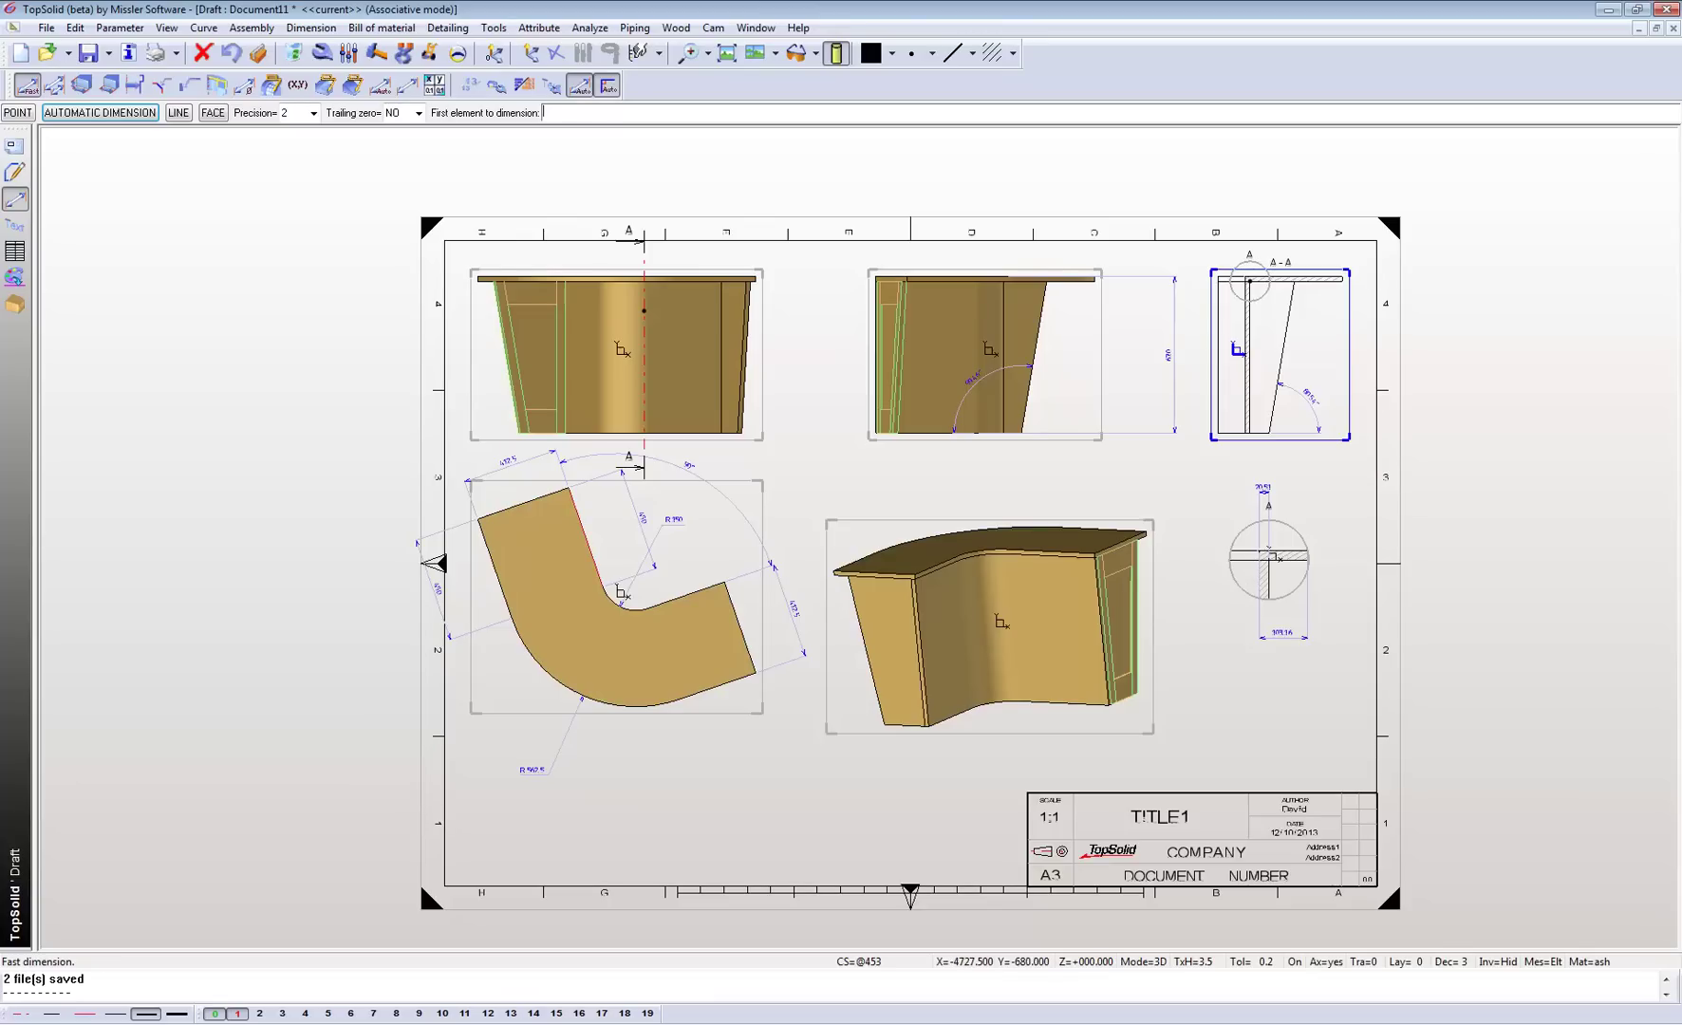
Step: Add a 'TopSolid Wood' note with a leader to the isometric view's top edge
left_click(15, 226)
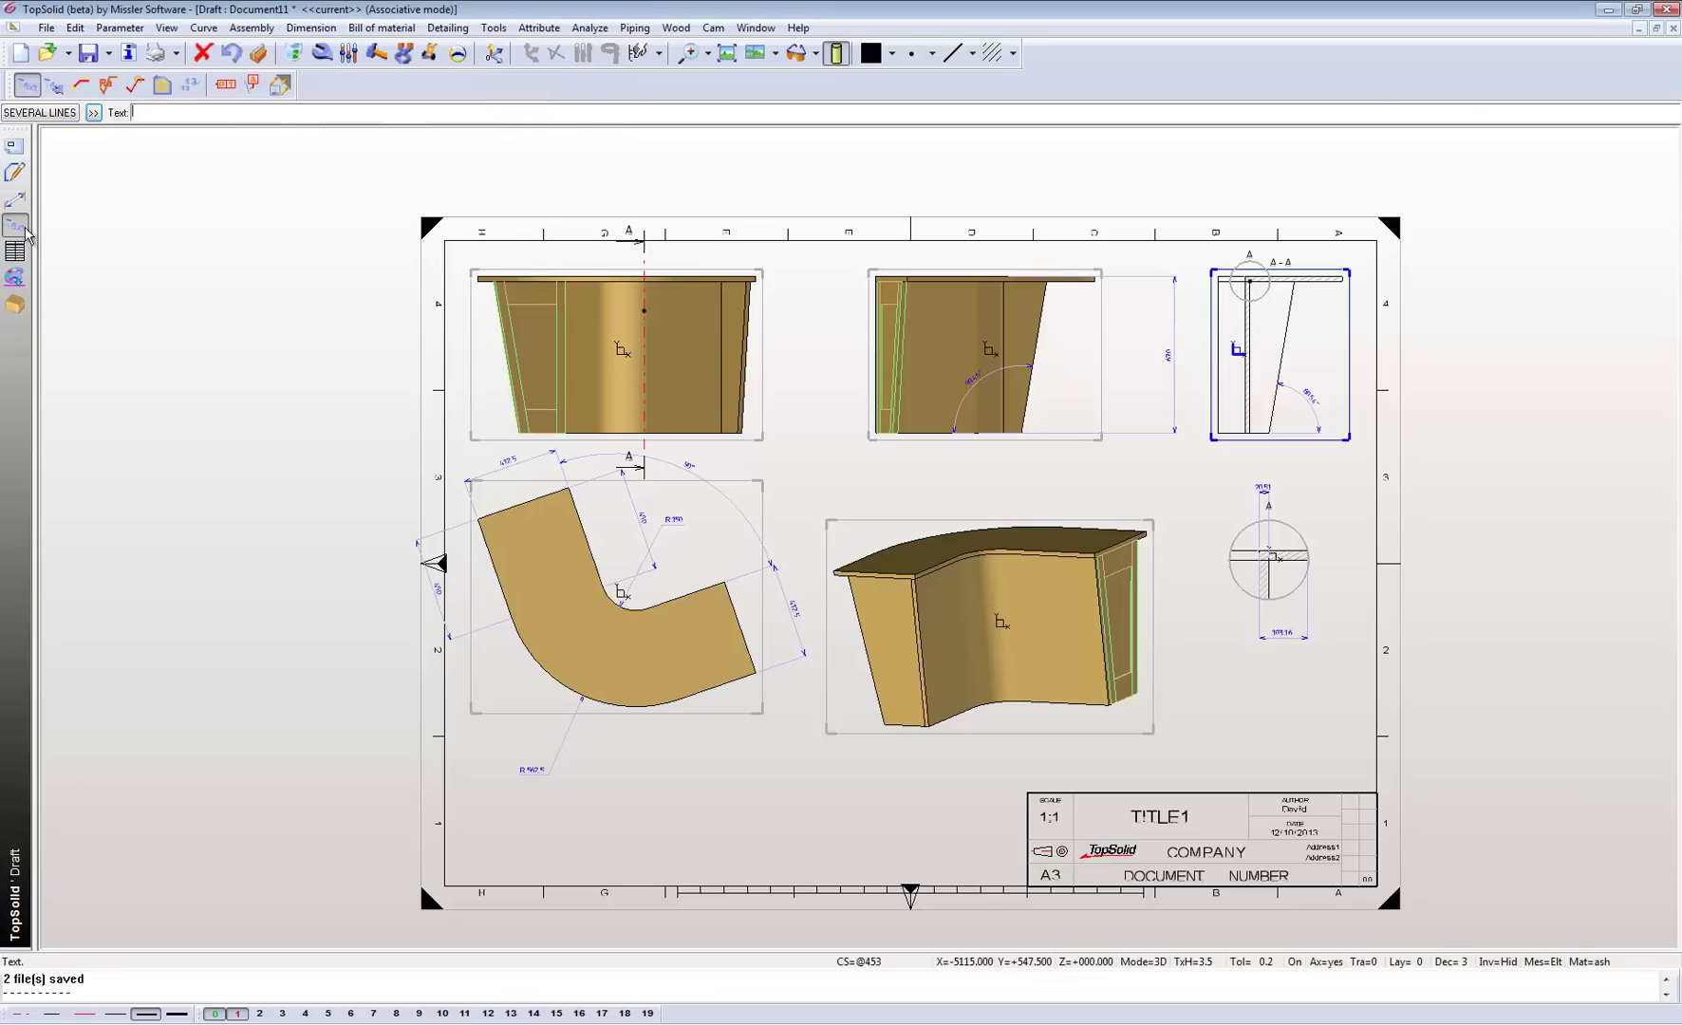
left_click(82, 86)
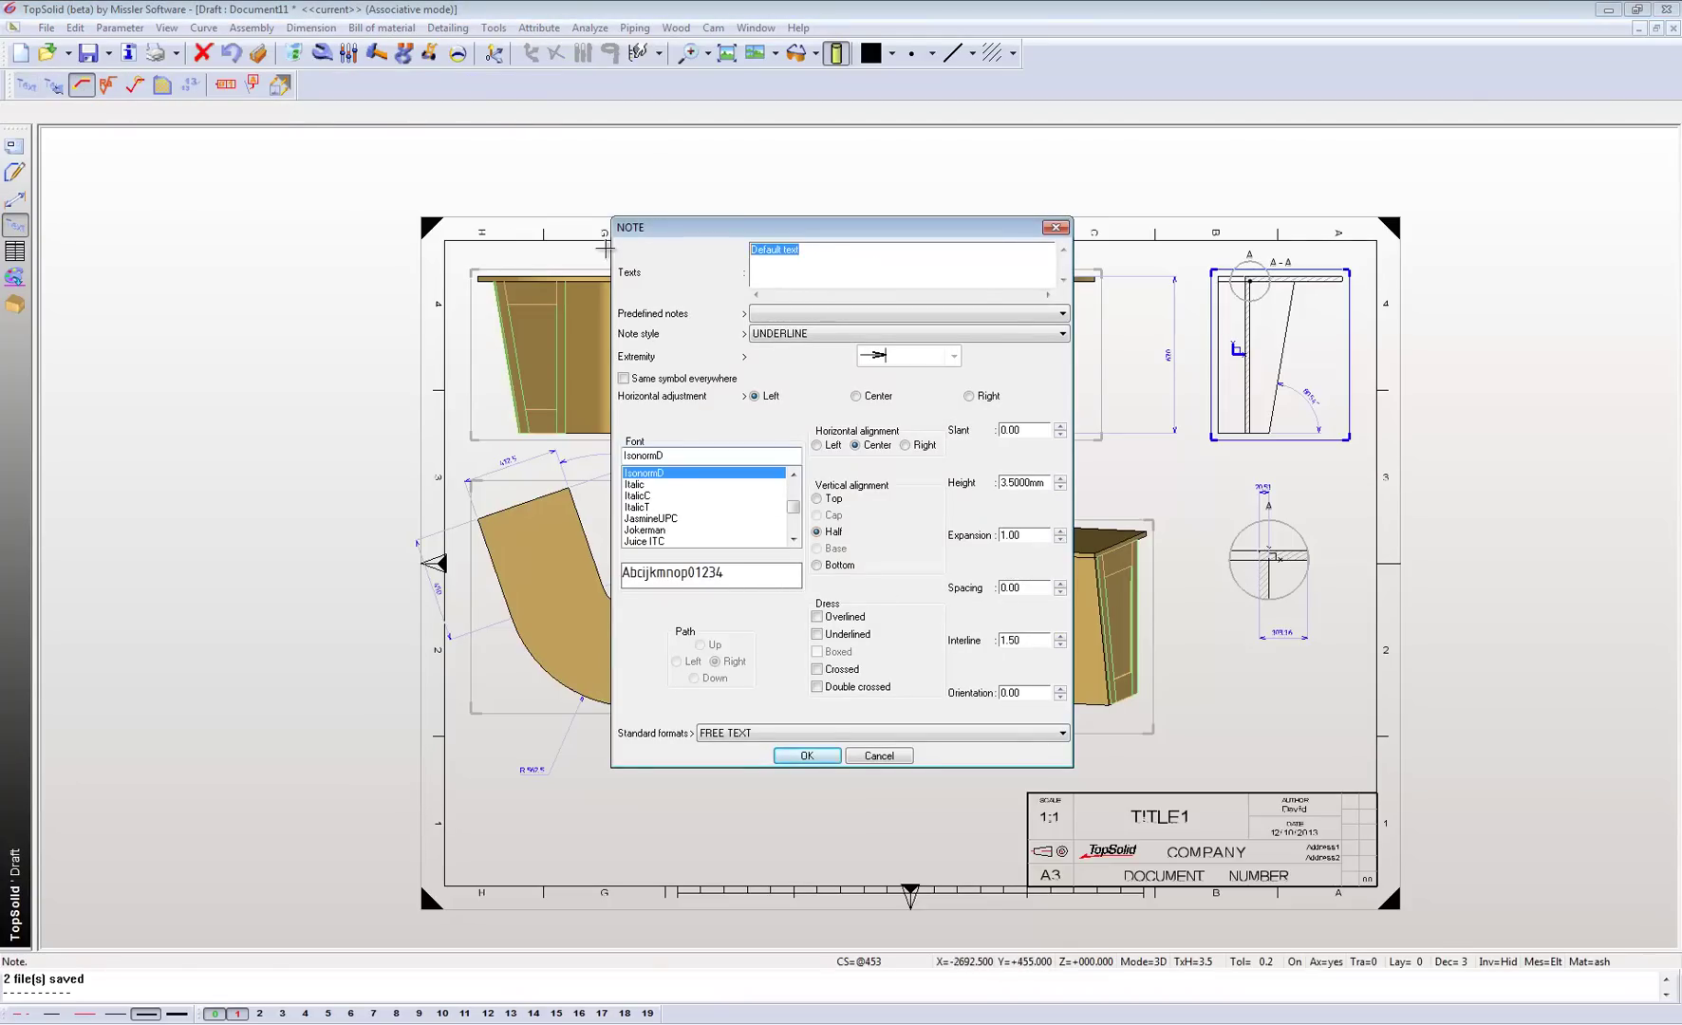
type("TopSolid Wood")
left_click(807, 756)
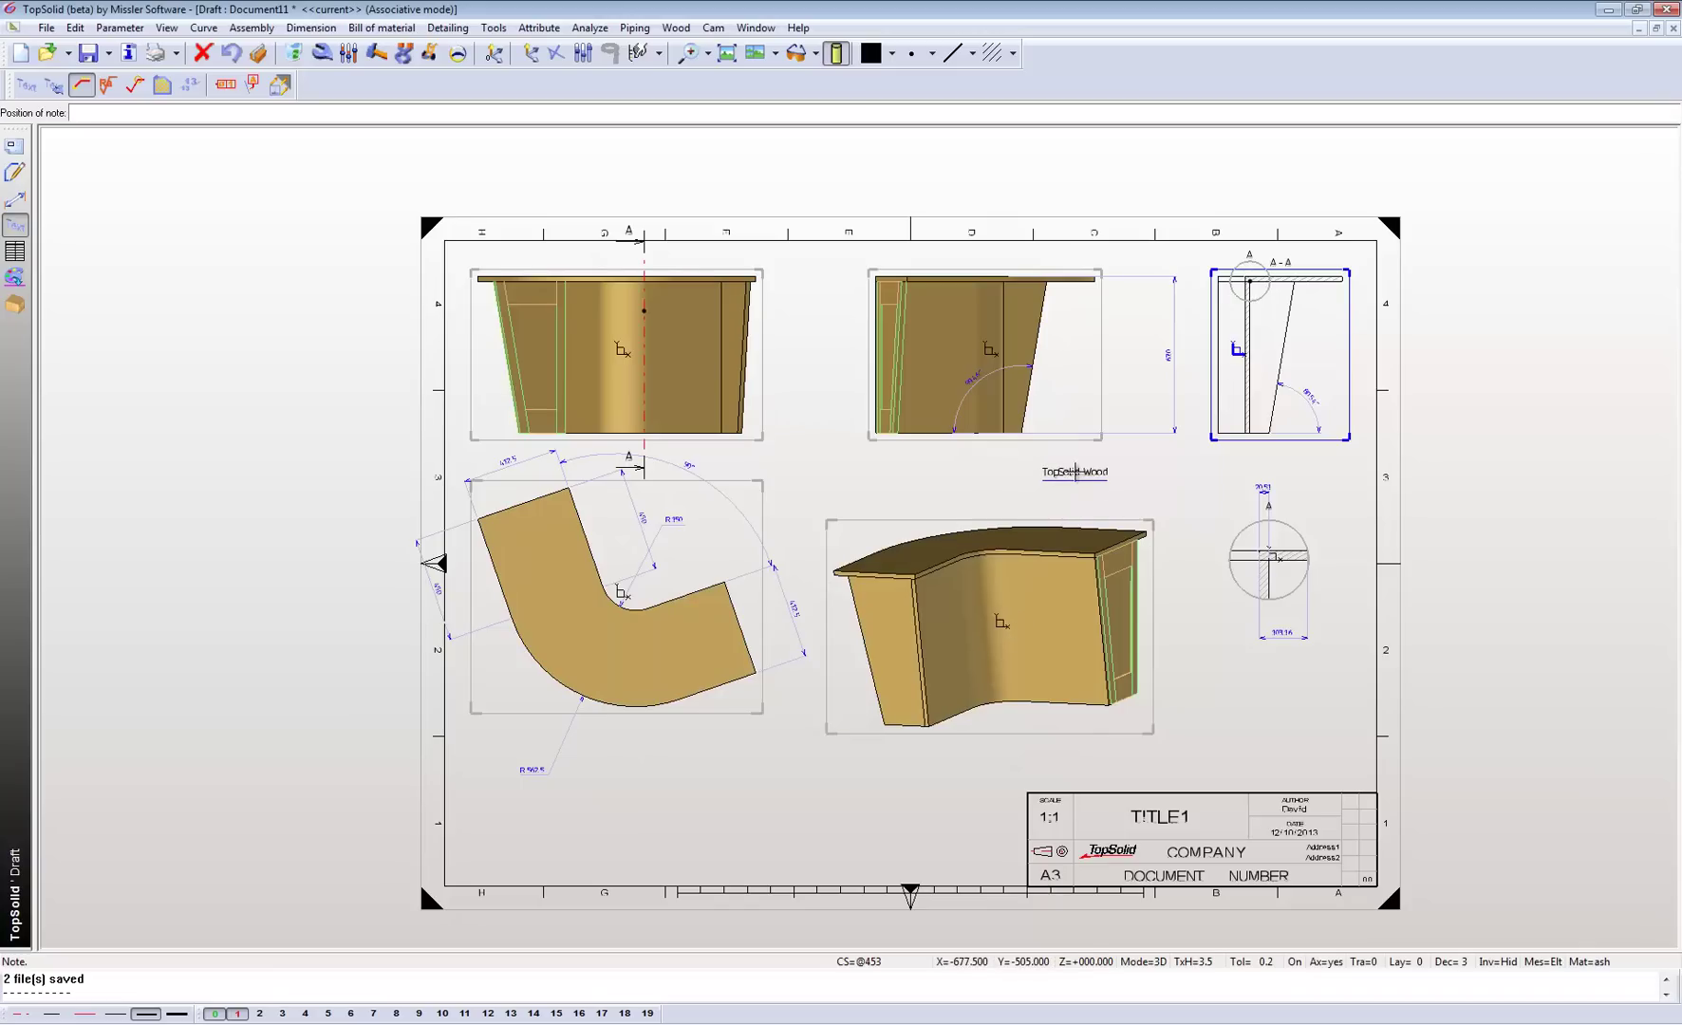
left_click(1092, 473)
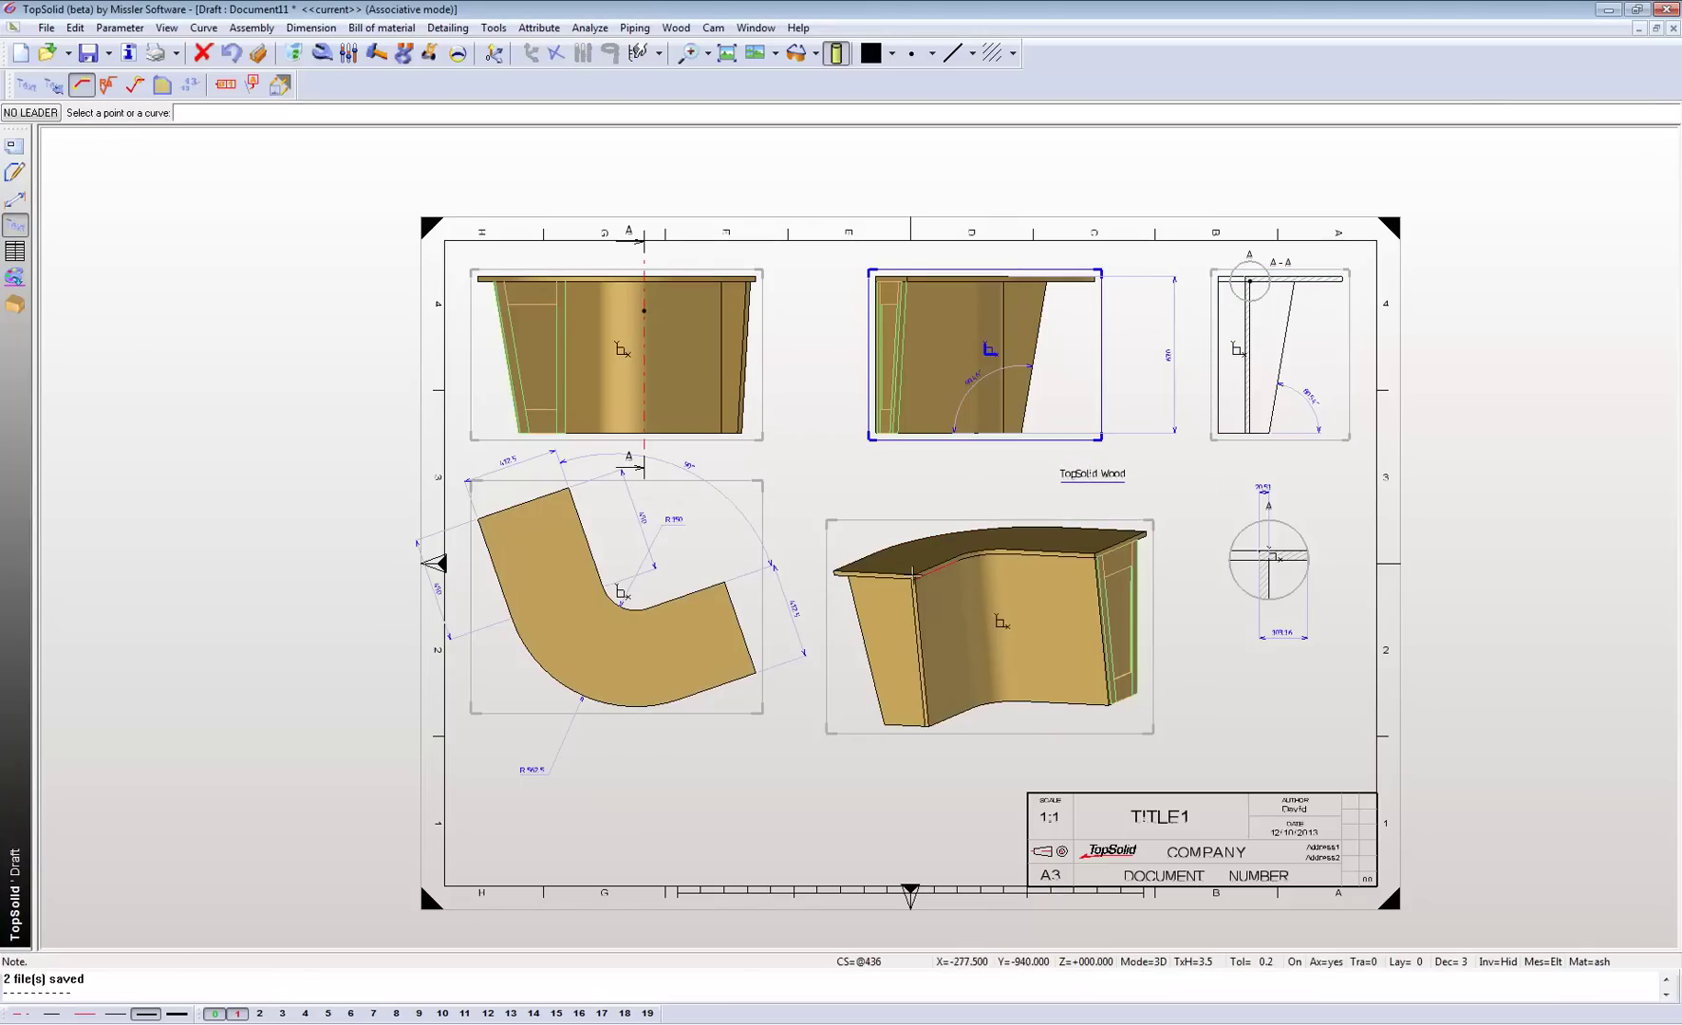
left_click(914, 573)
scroll(926, 493, "up", 2)
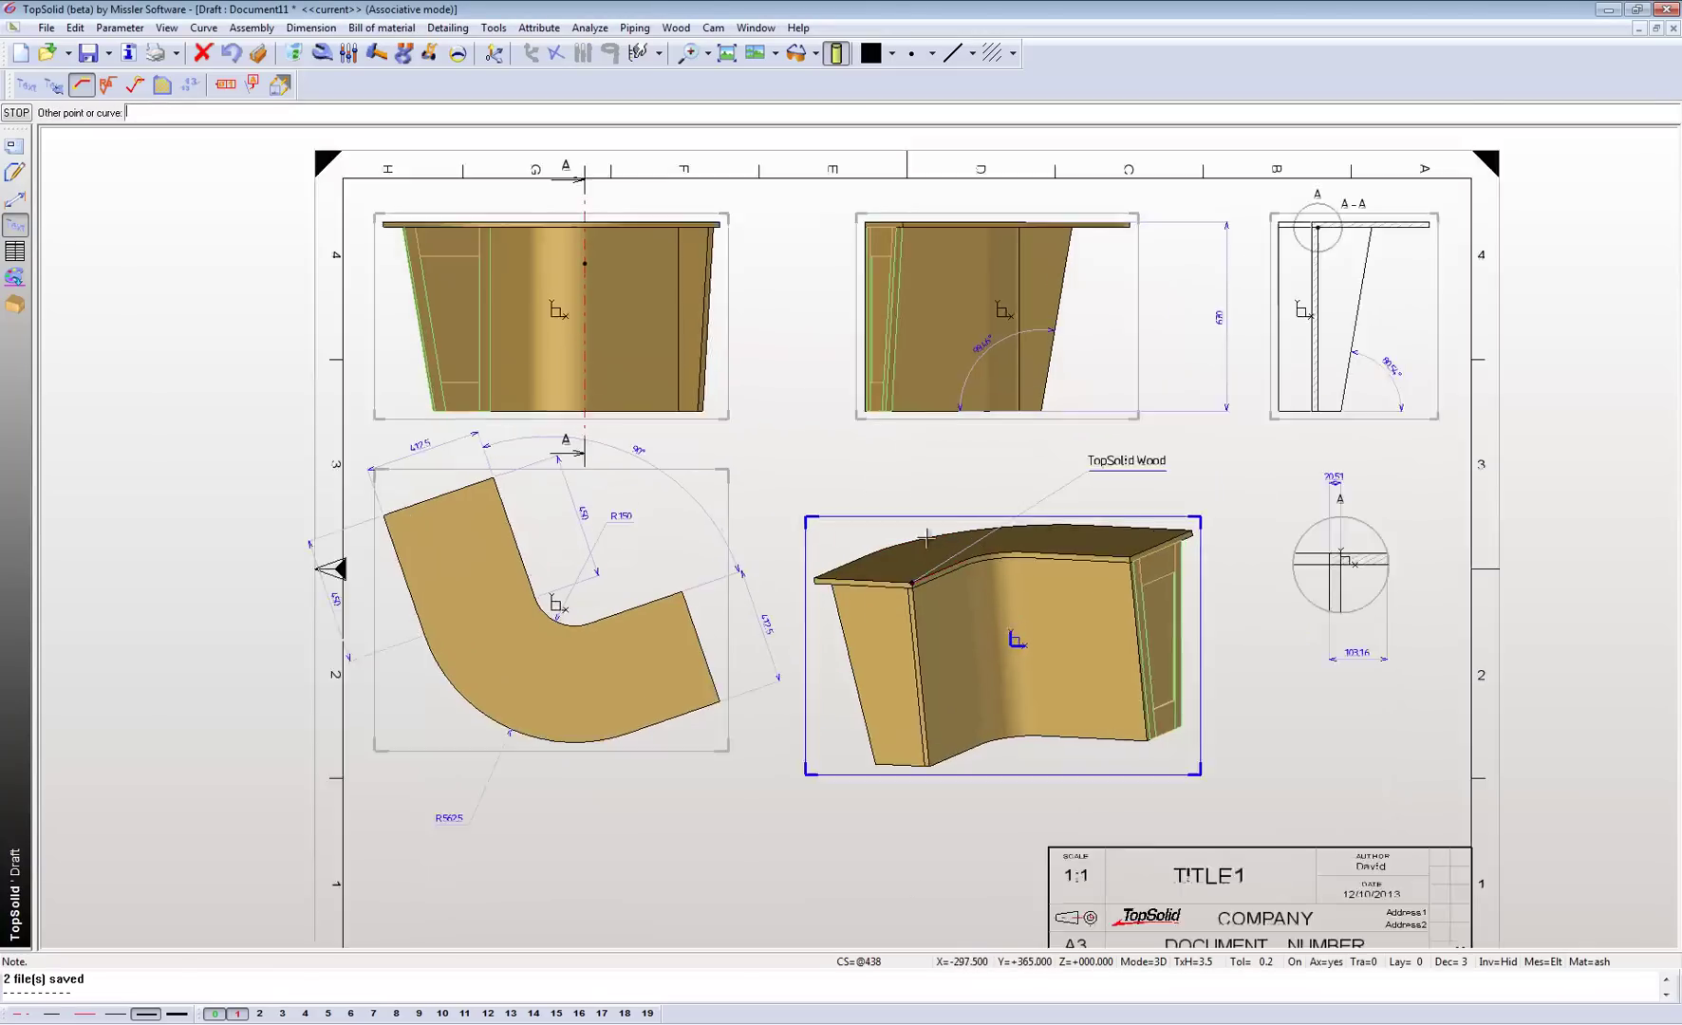
scroll(920, 534, "down", 1)
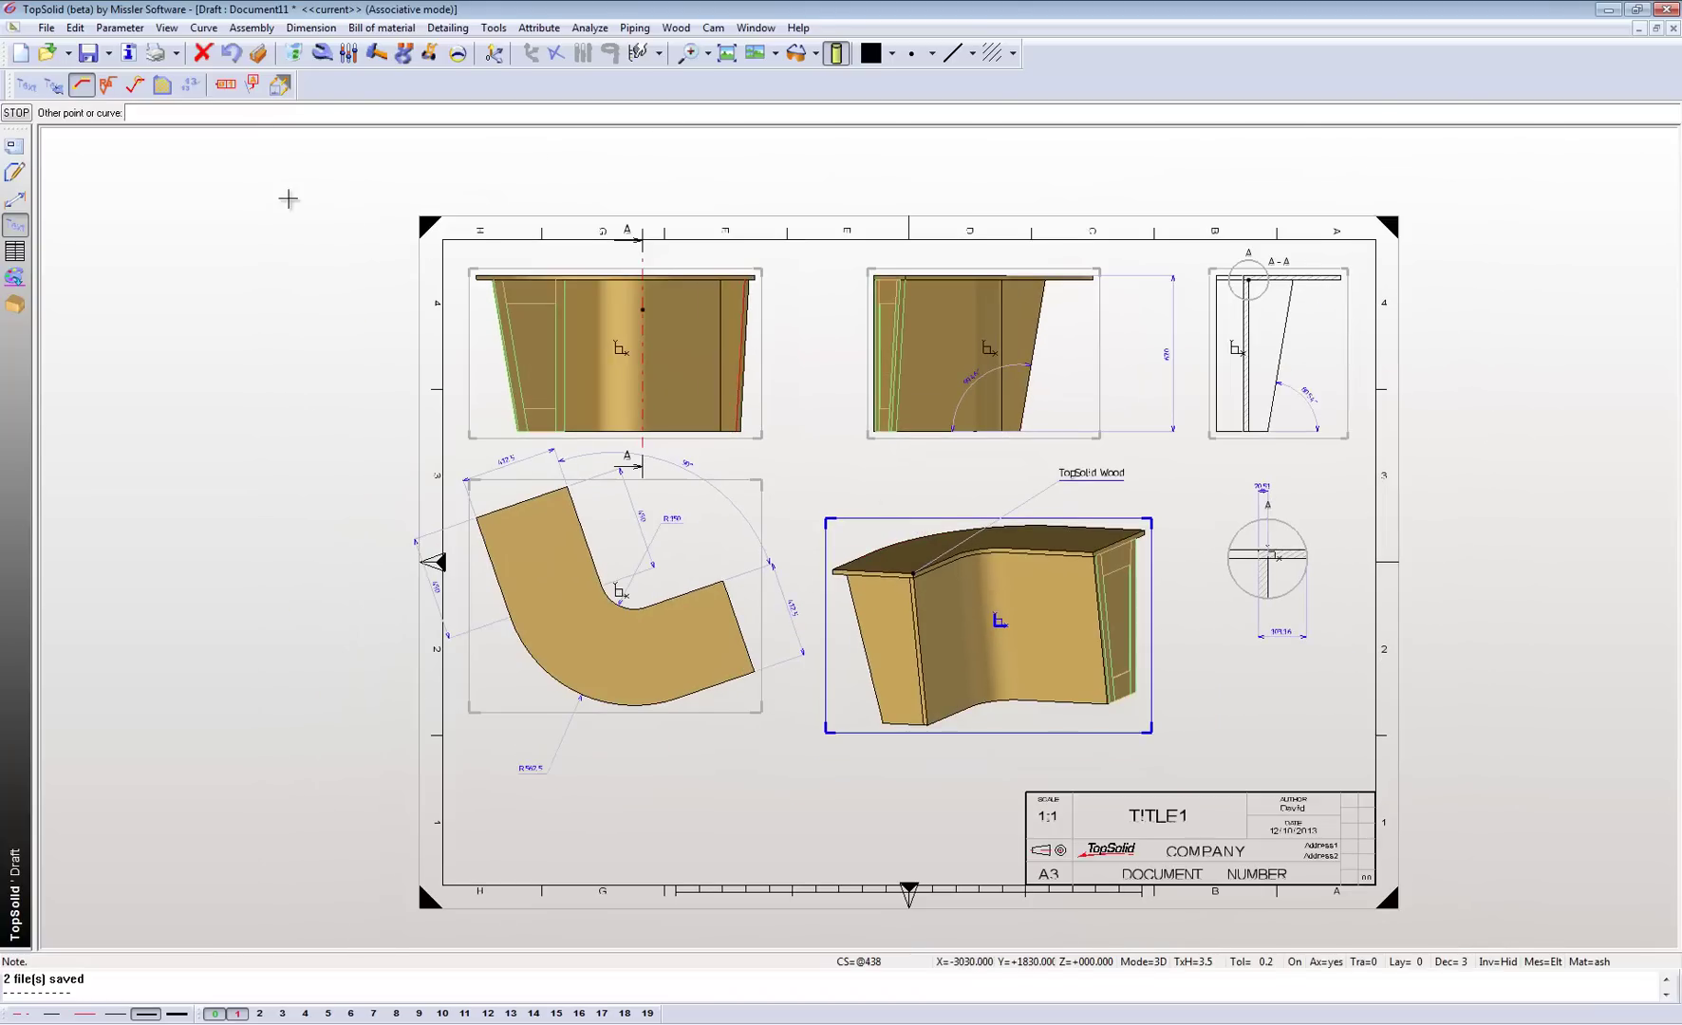
Step: Move the 'TopSolid Wood' note to sit just above the isometric view
left_click(430, 54)
left_click(1092, 472)
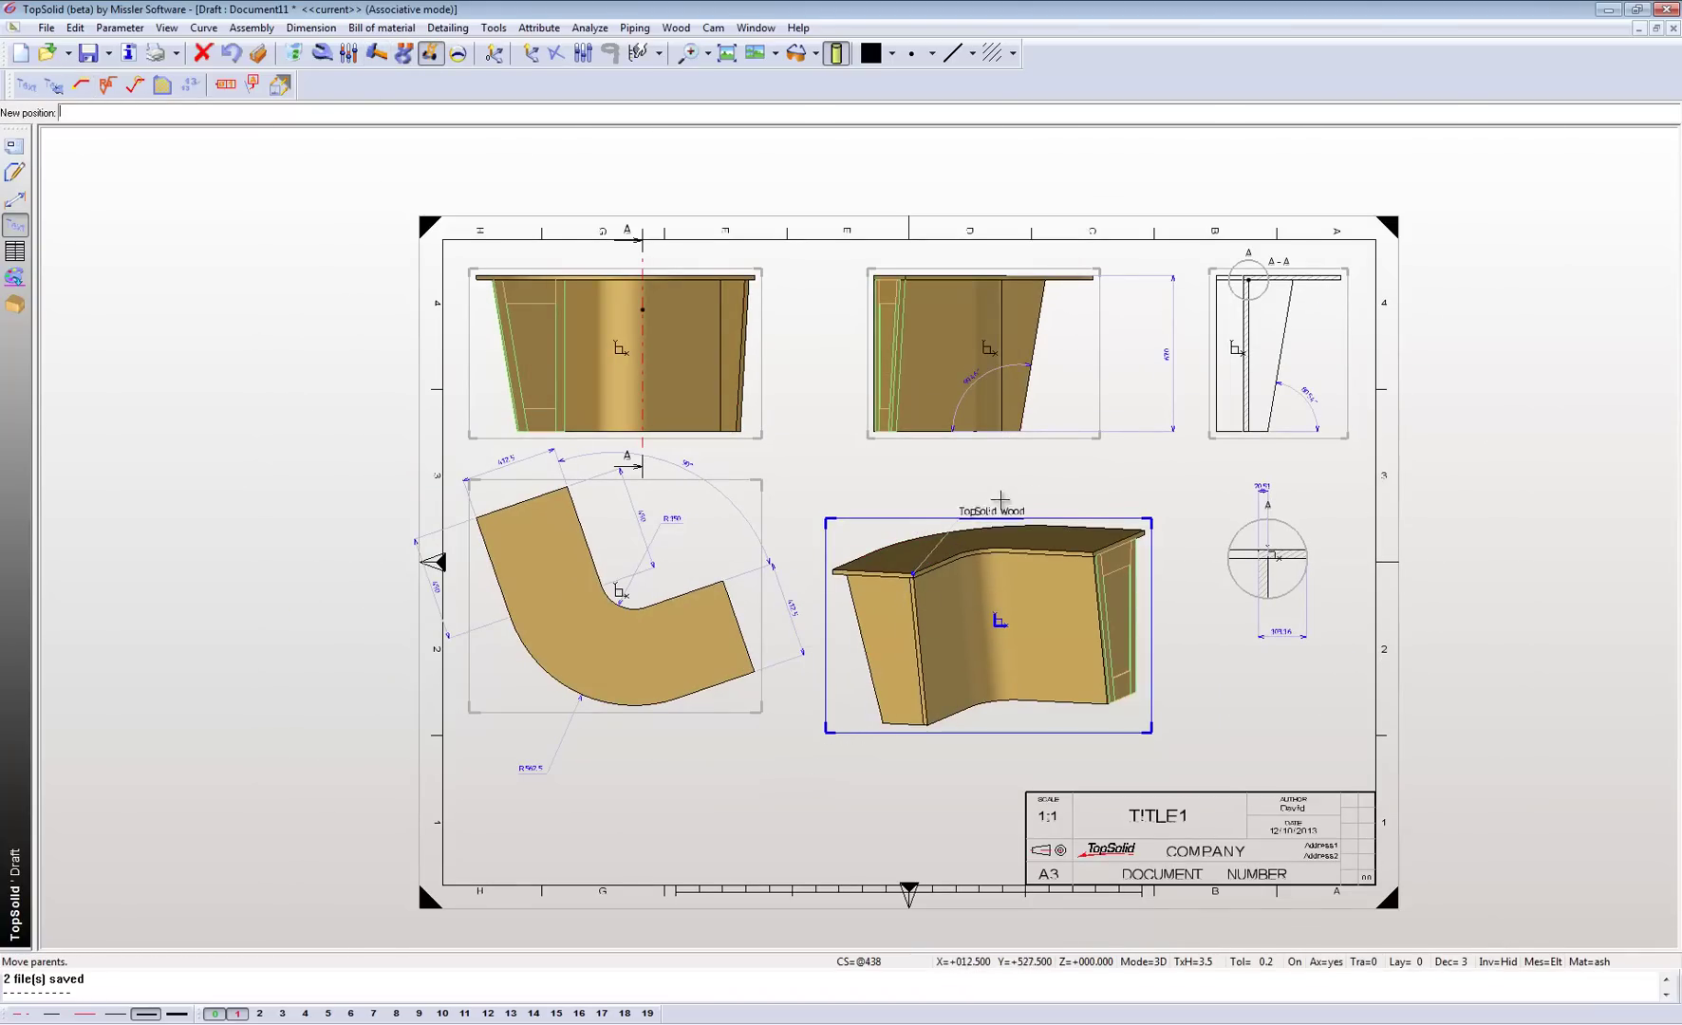
left_click(1024, 477)
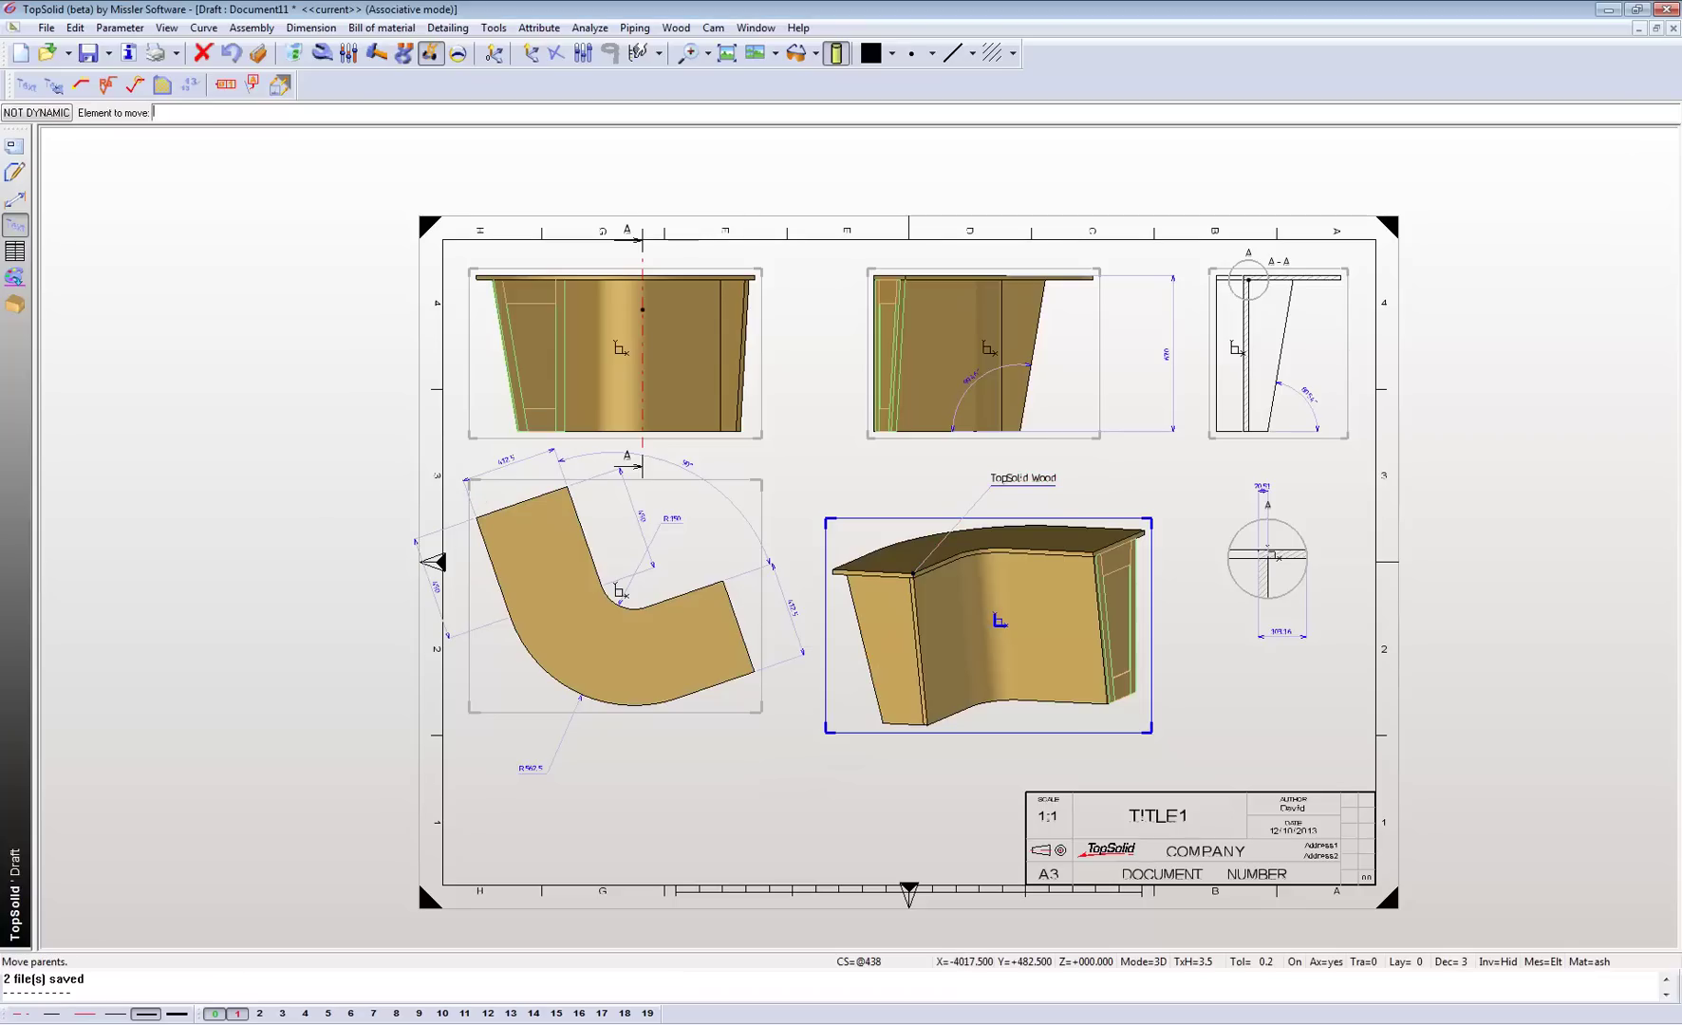
Step: Insert a TopWood-template bill of materials for the view along the sheet's bottom edge
left_click(14, 251)
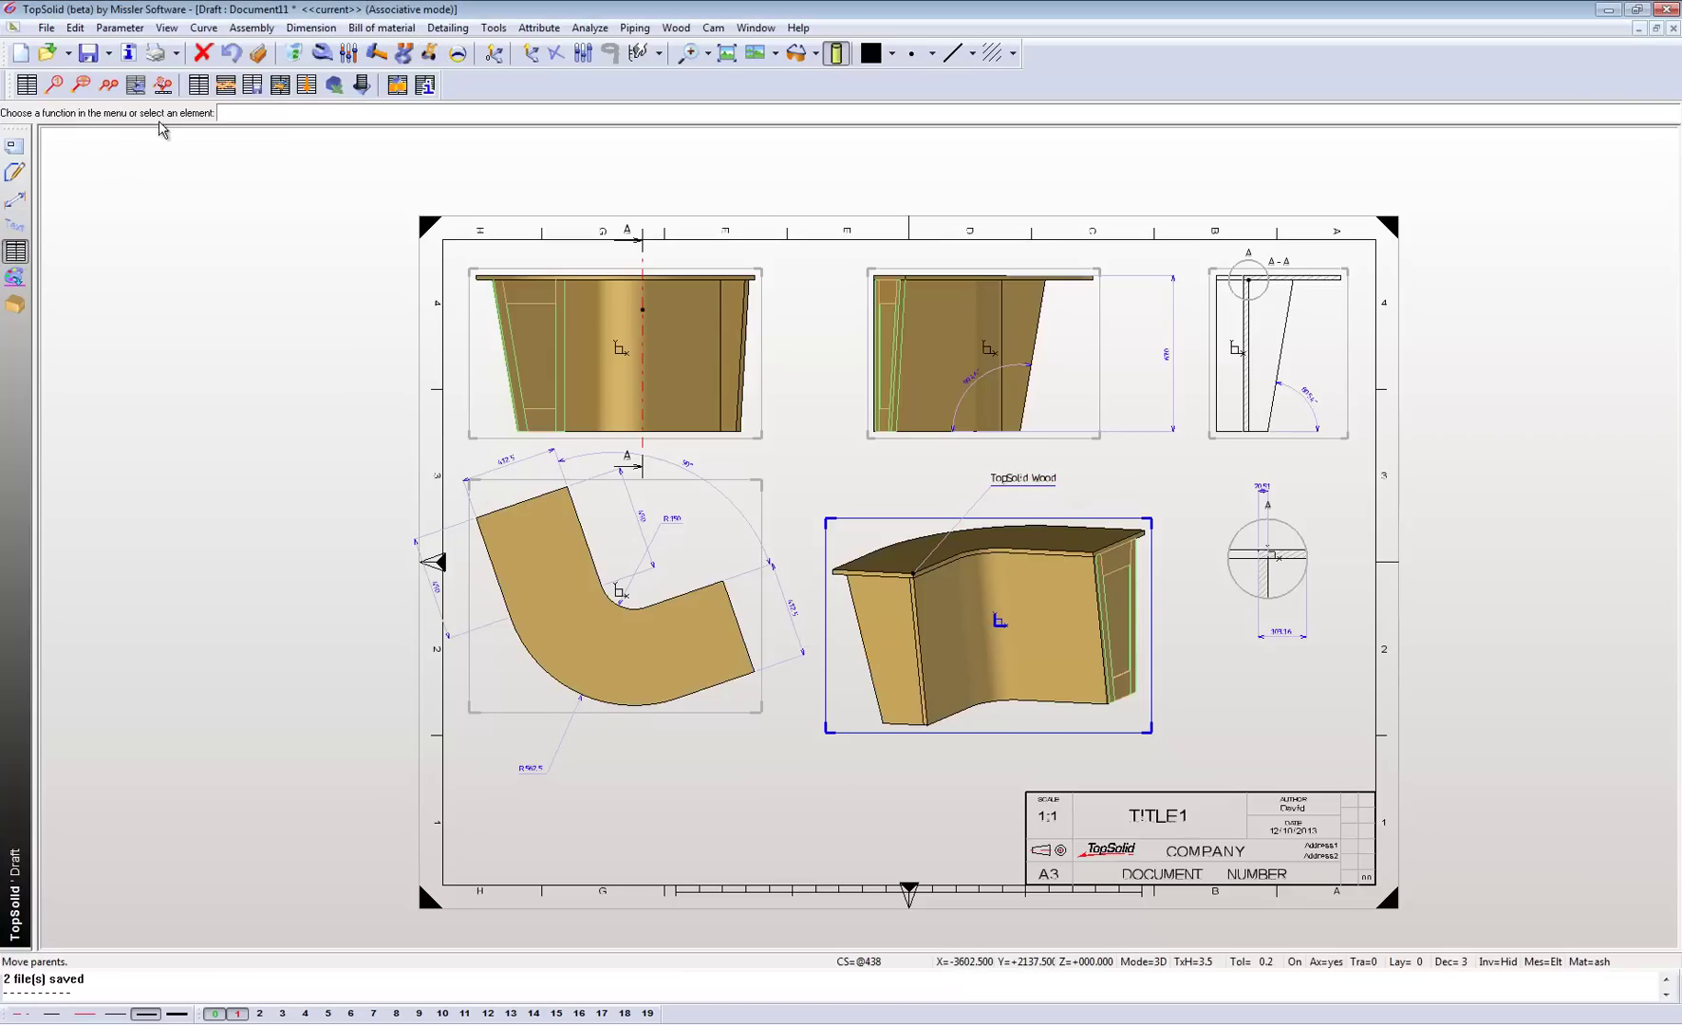
left_click(27, 85)
left_click(826, 481)
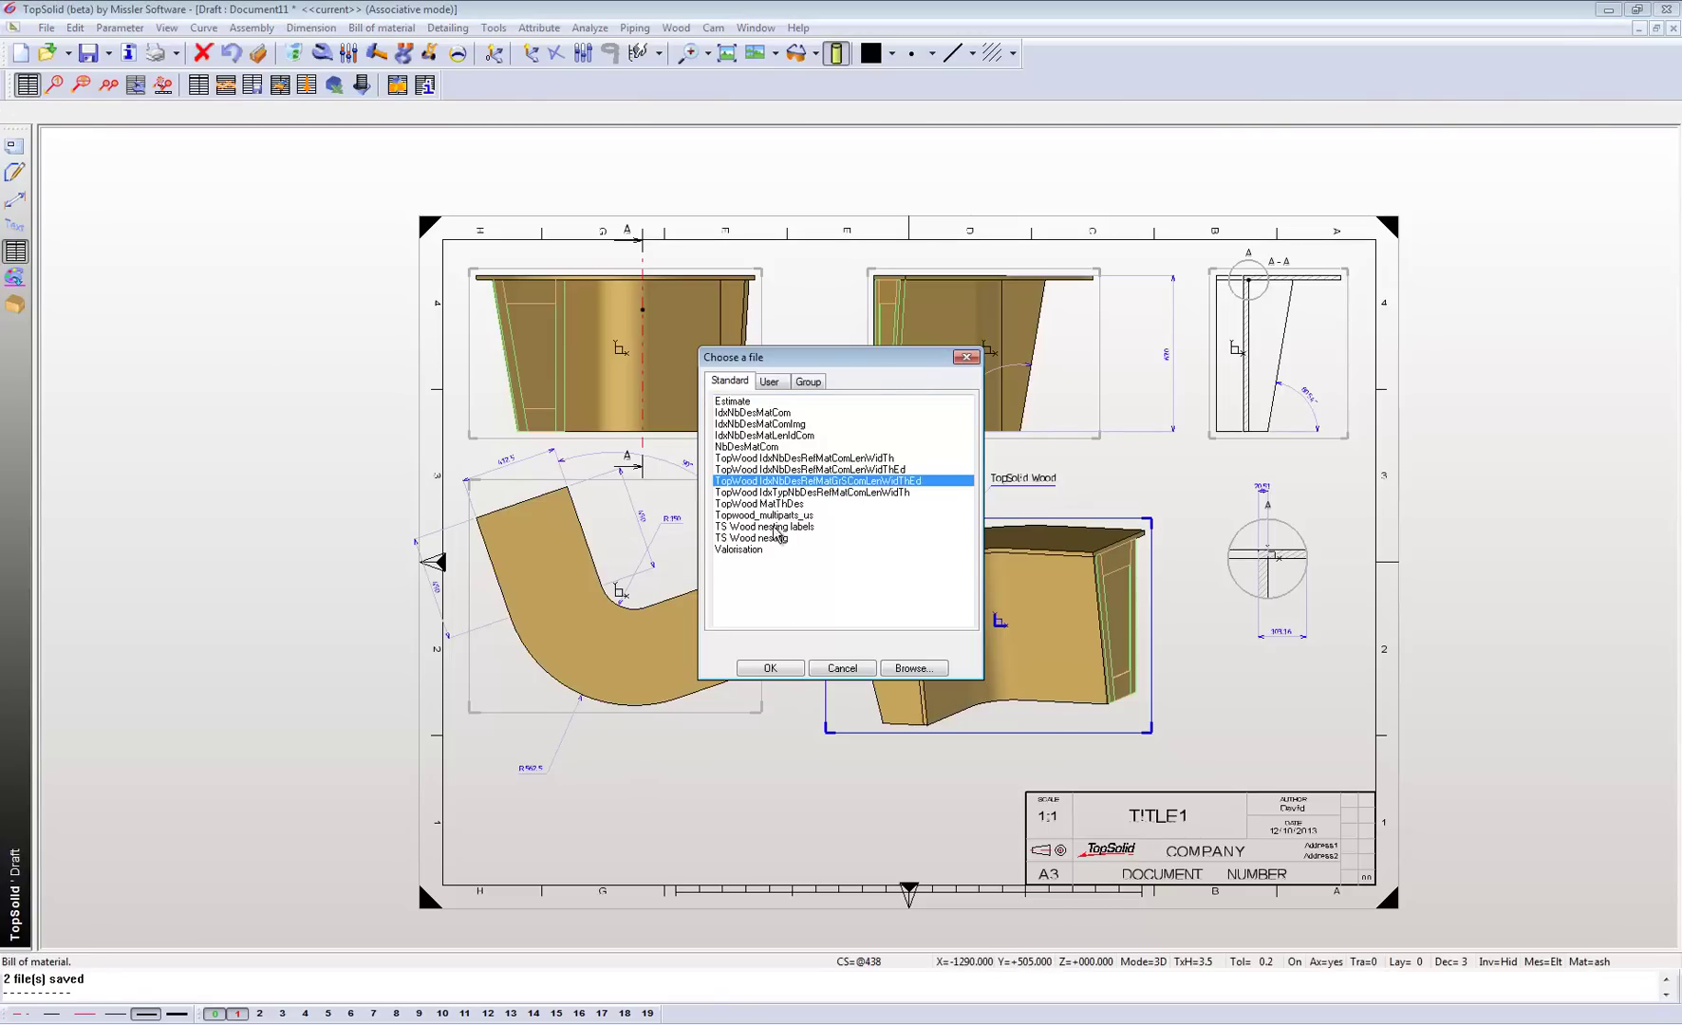
left_click(771, 669)
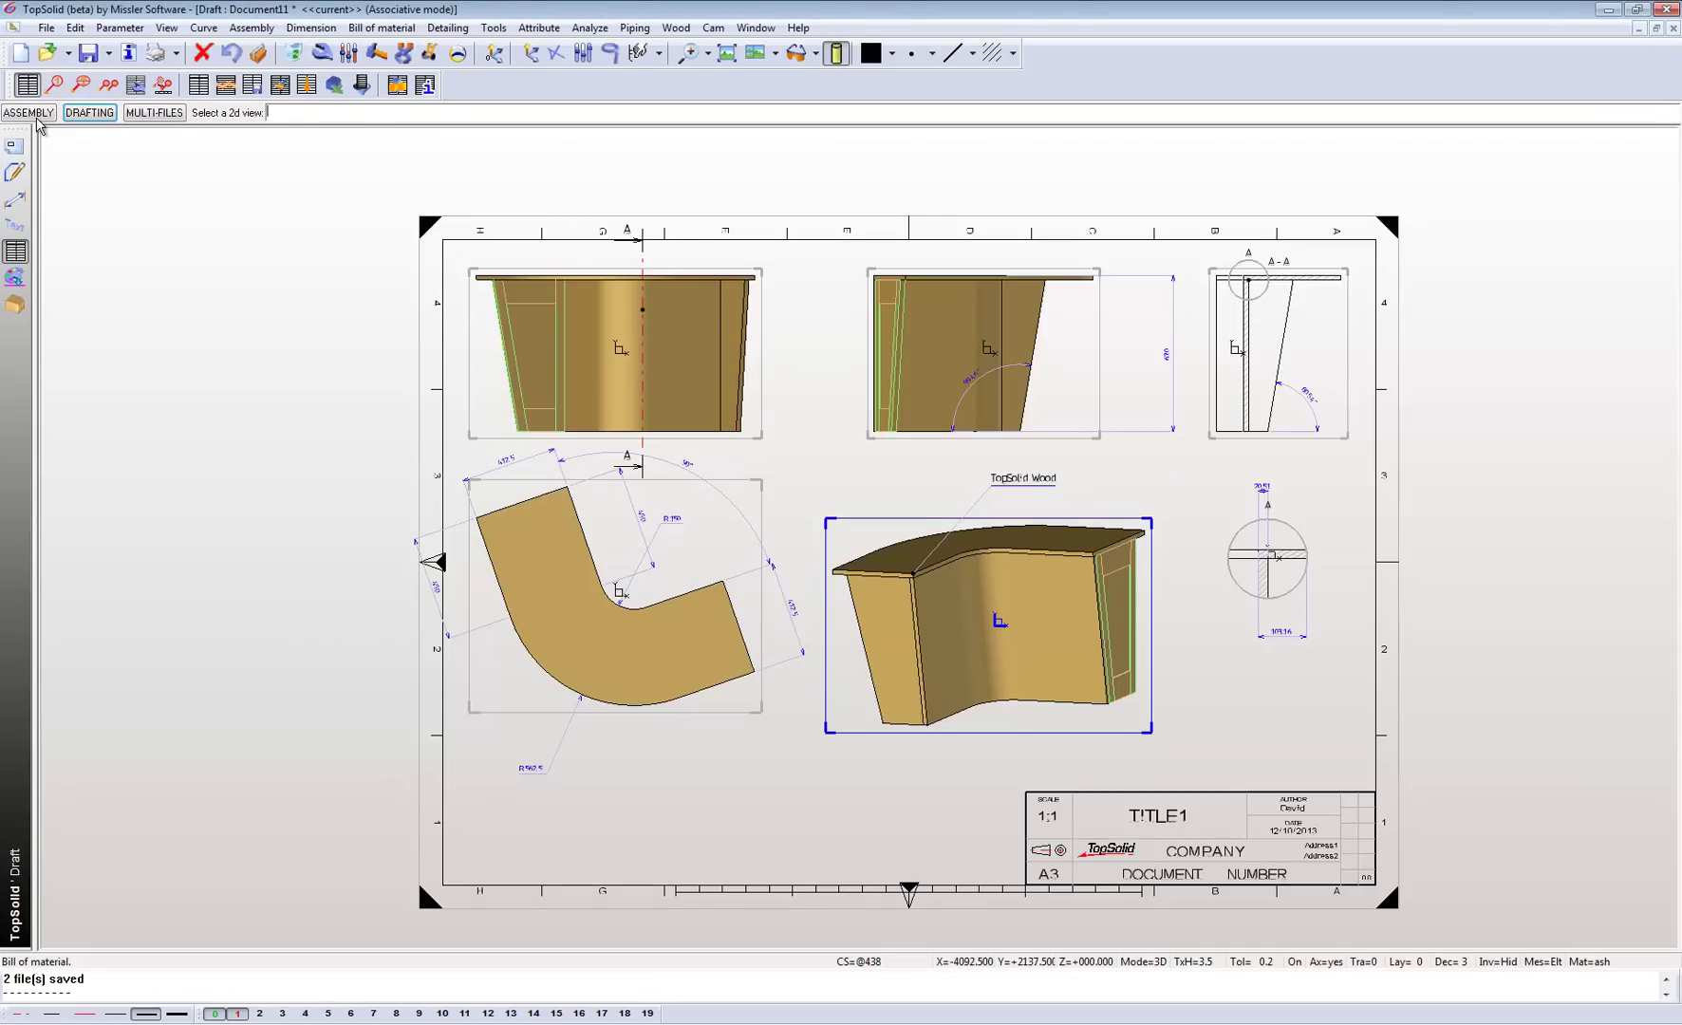
left_click(585, 285)
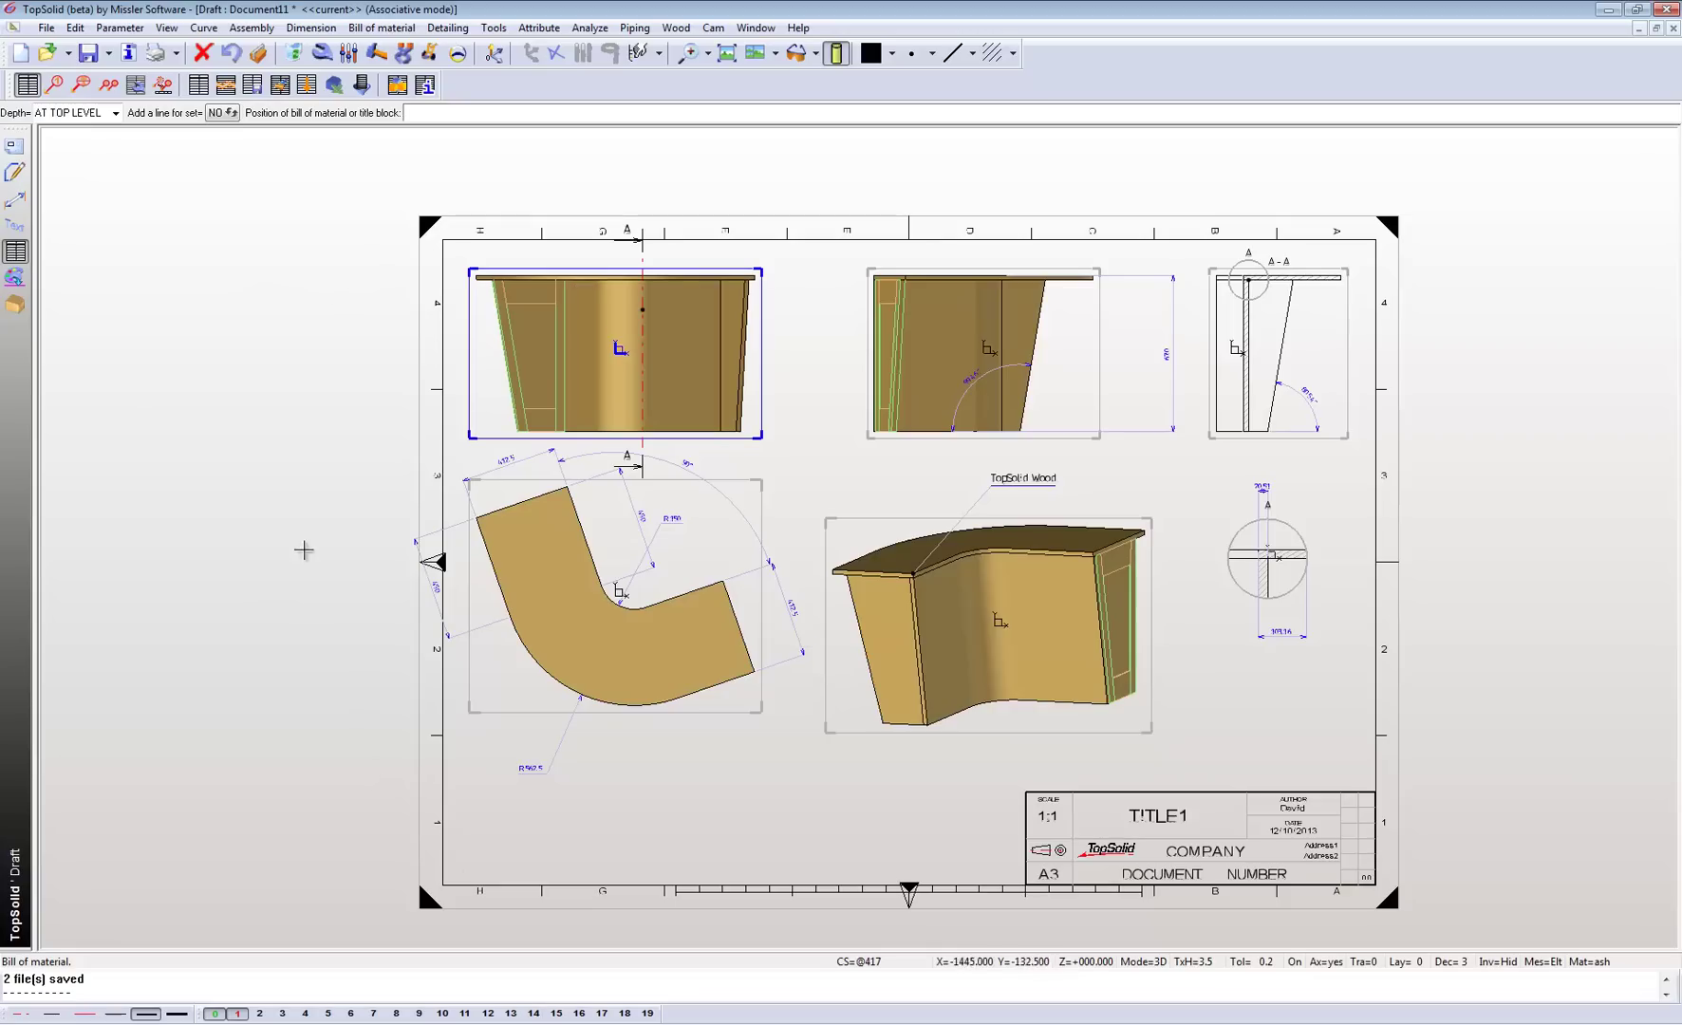
left_click(443, 886)
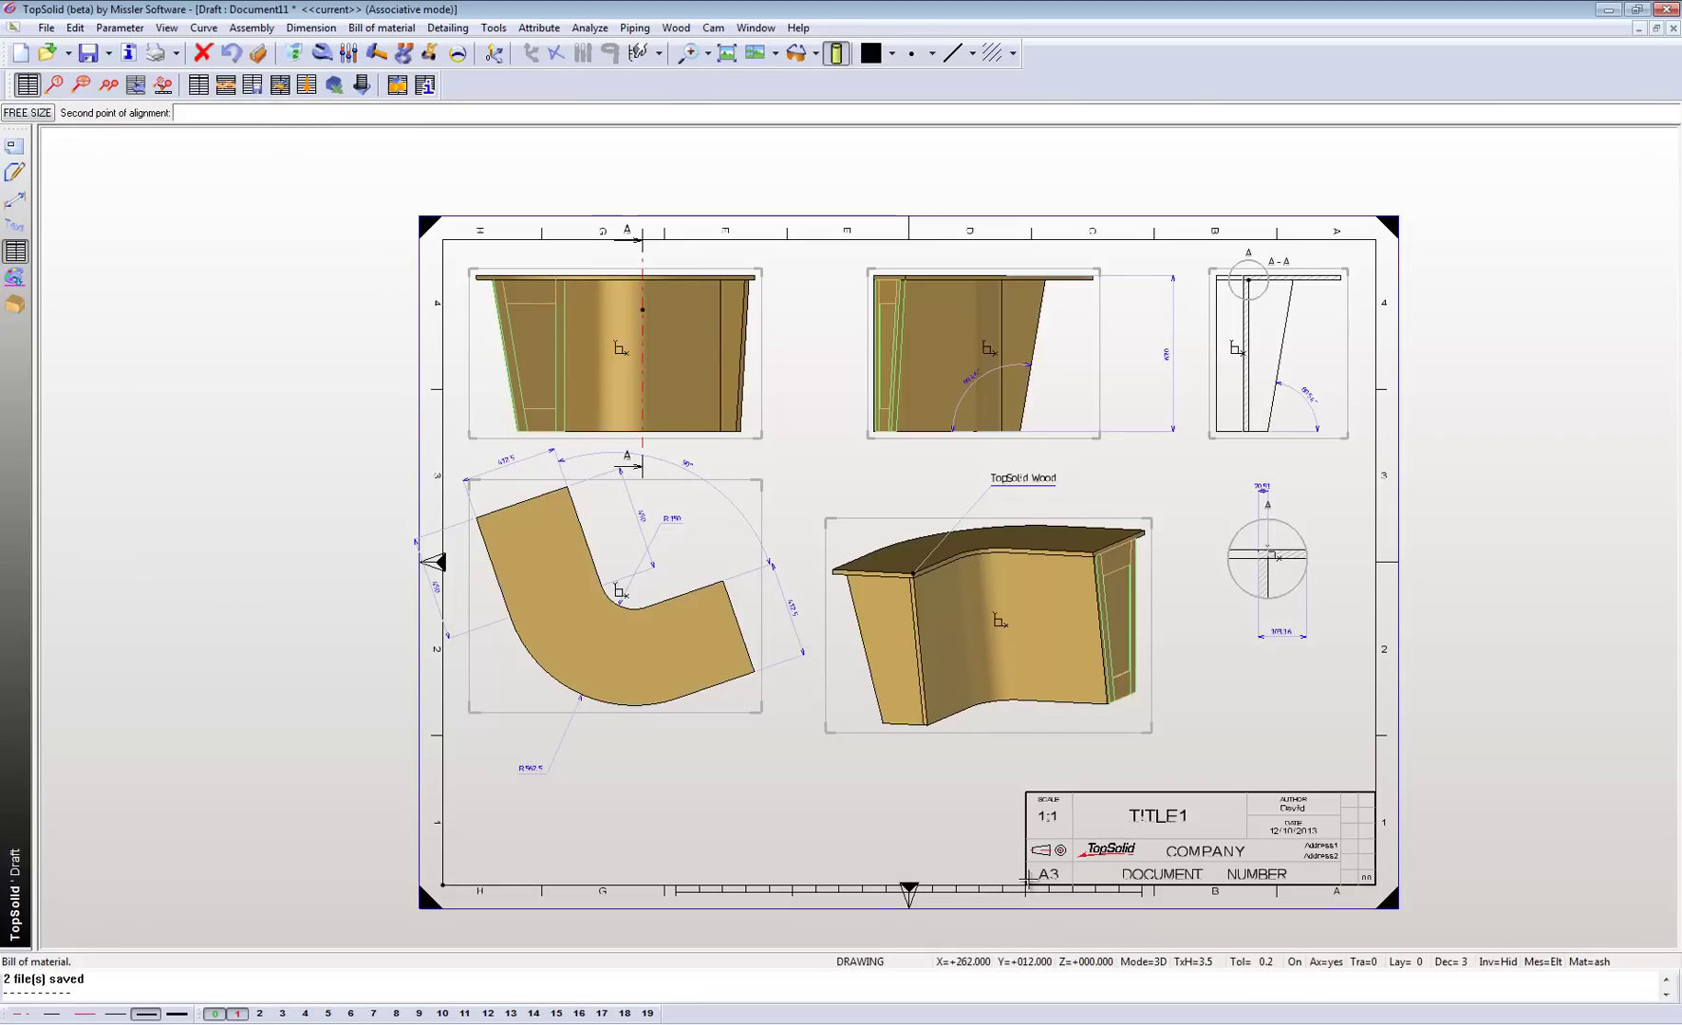
left_click(1026, 885)
Step: Zoom around the sheet to review the table listing Top, End RH and Back Panel in ash
scroll(522, 874, "up", 3)
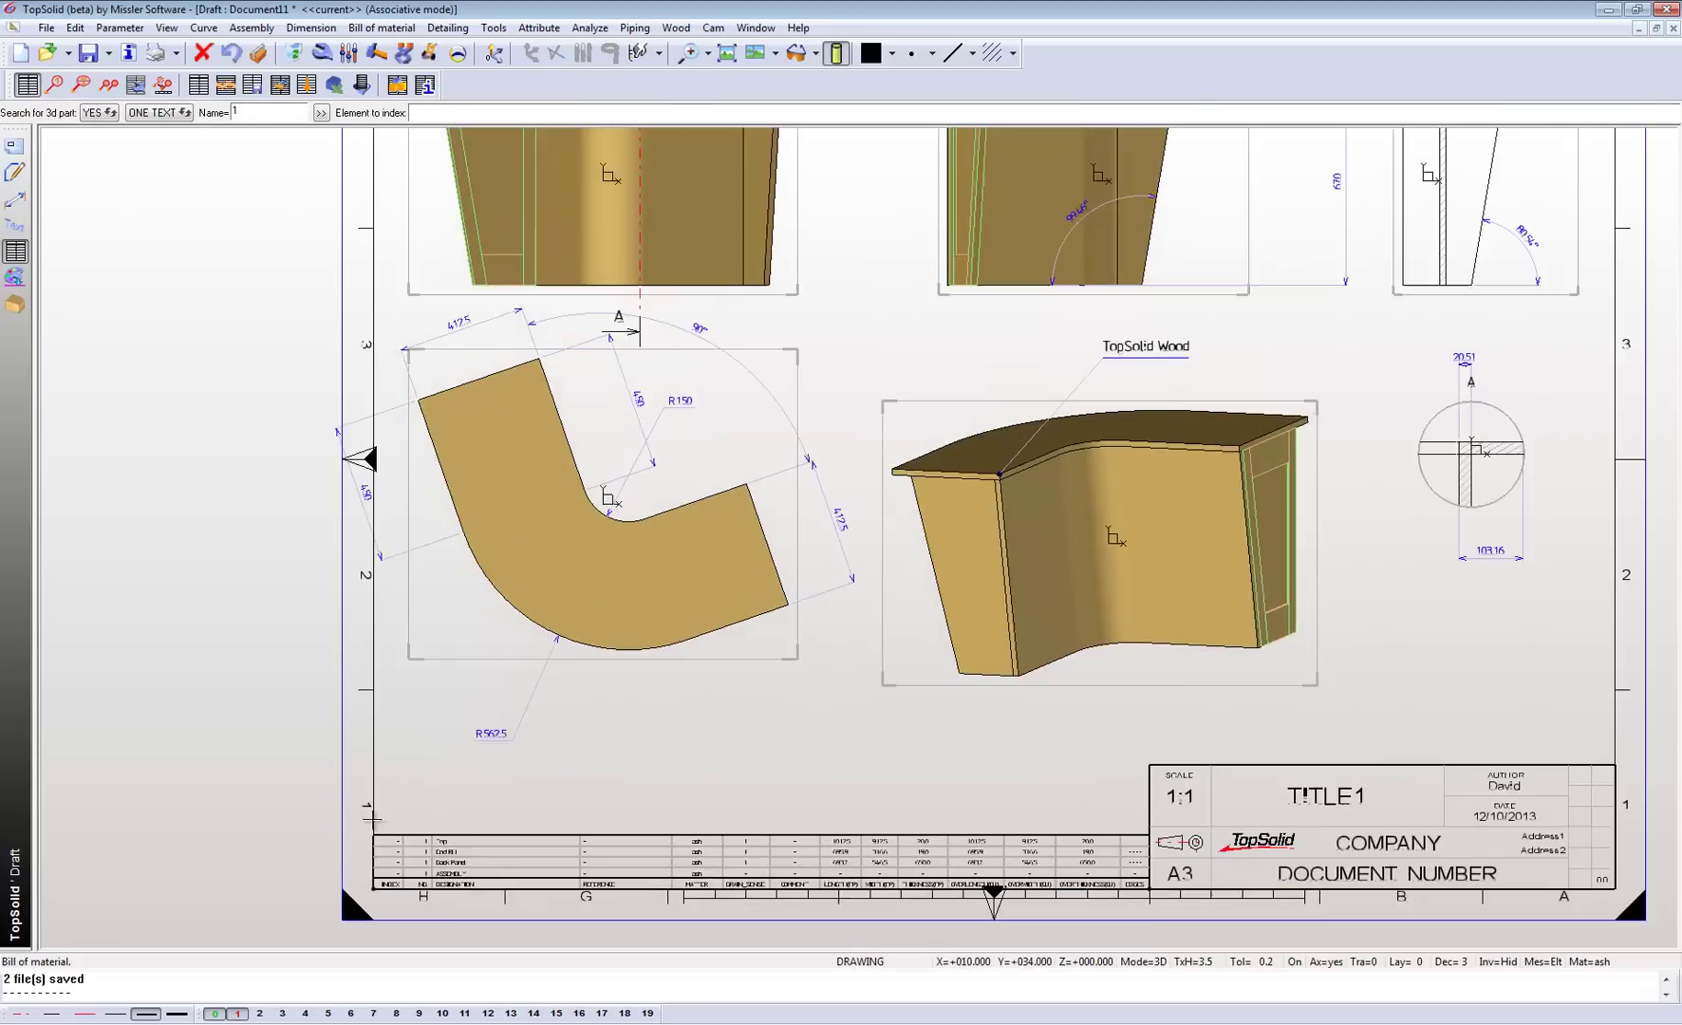
scroll(522, 873, "down", 5)
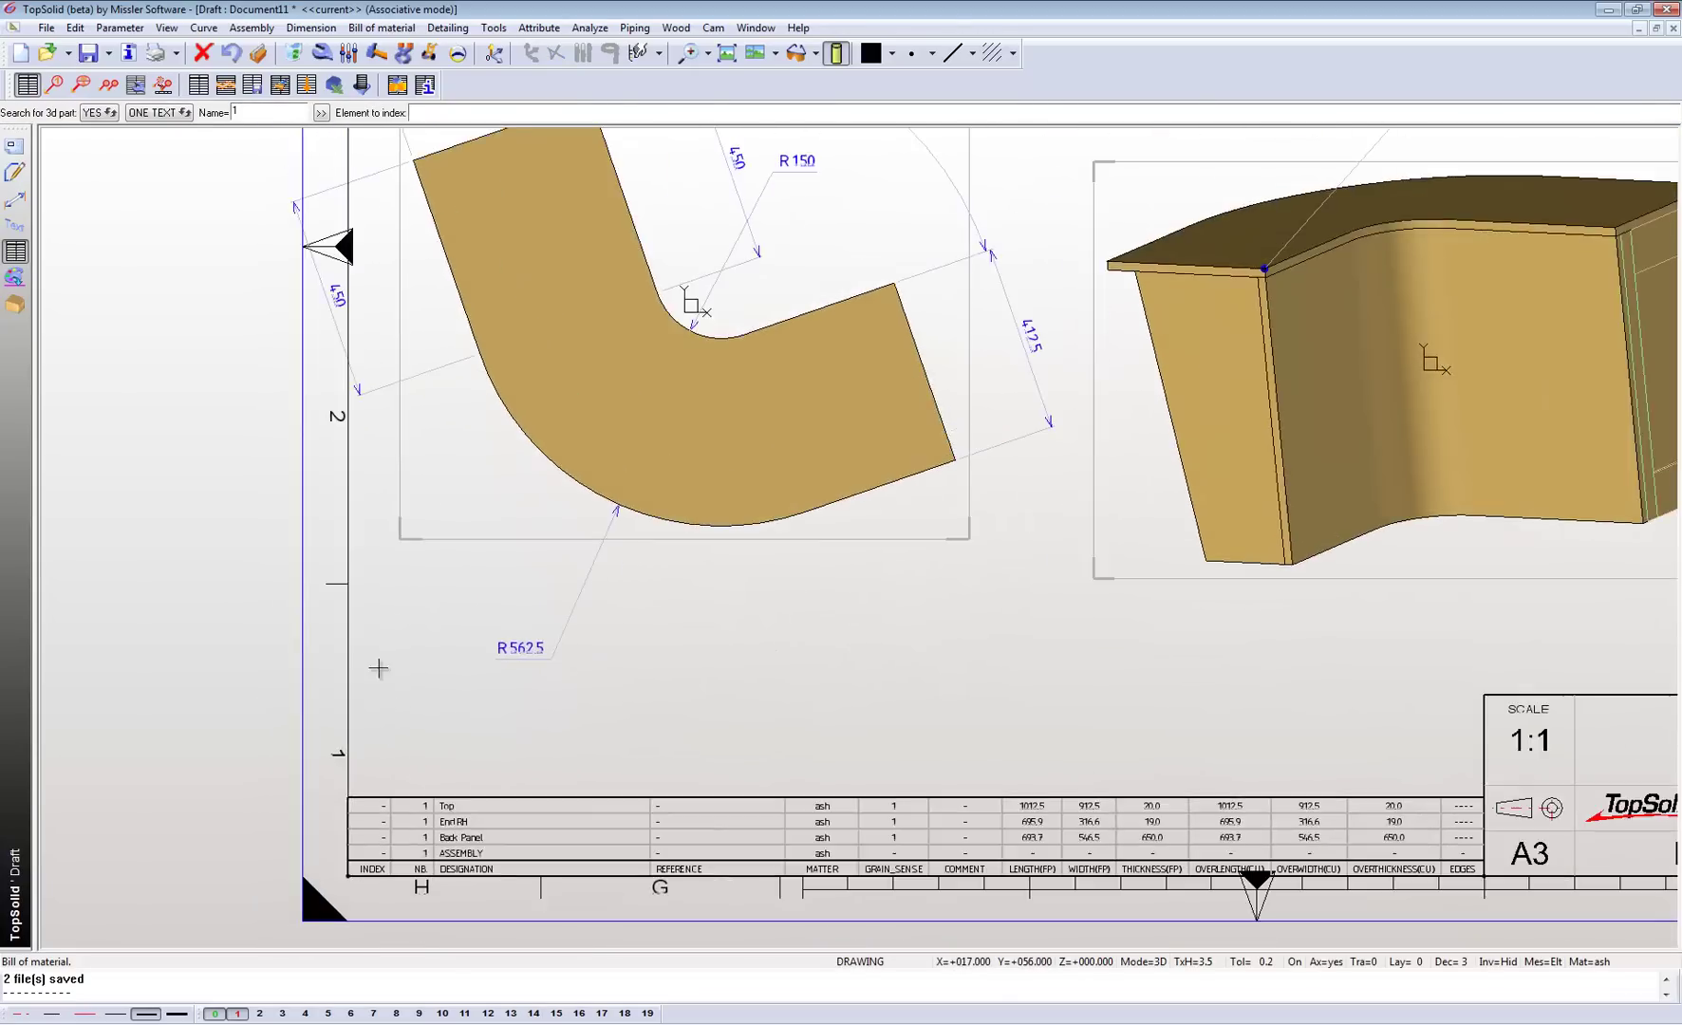
scroll(835, 781, "up", 4)
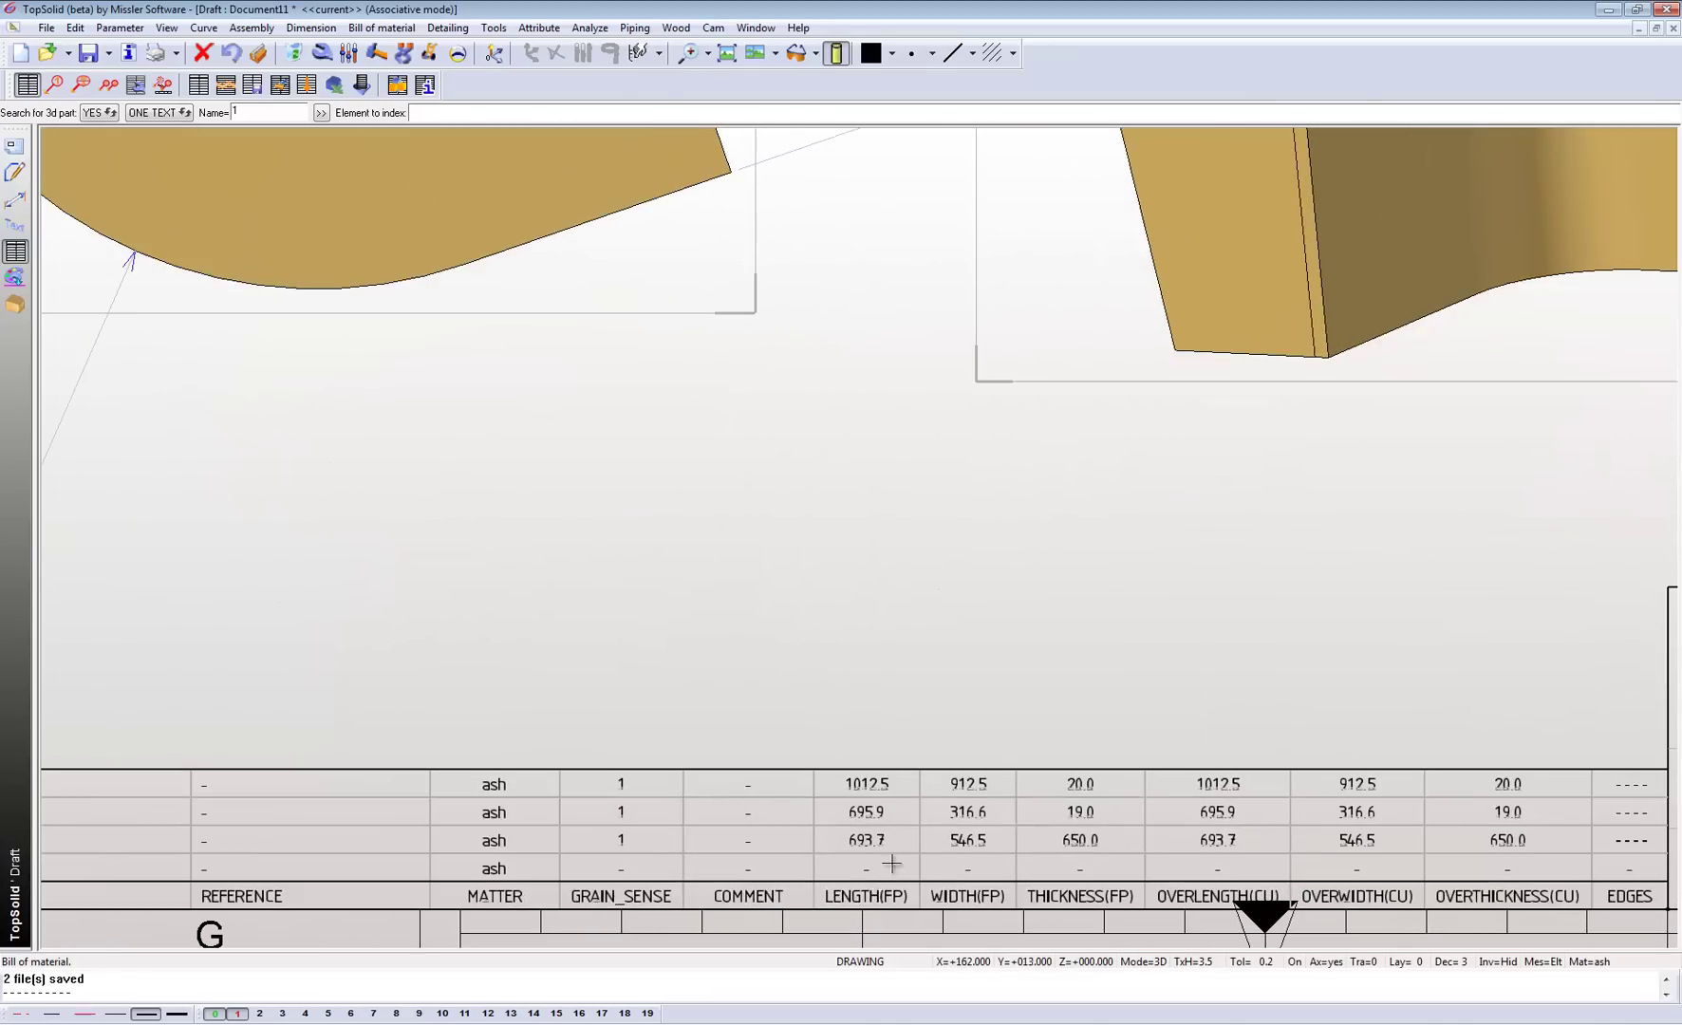
scroll(964, 816, "down", 2)
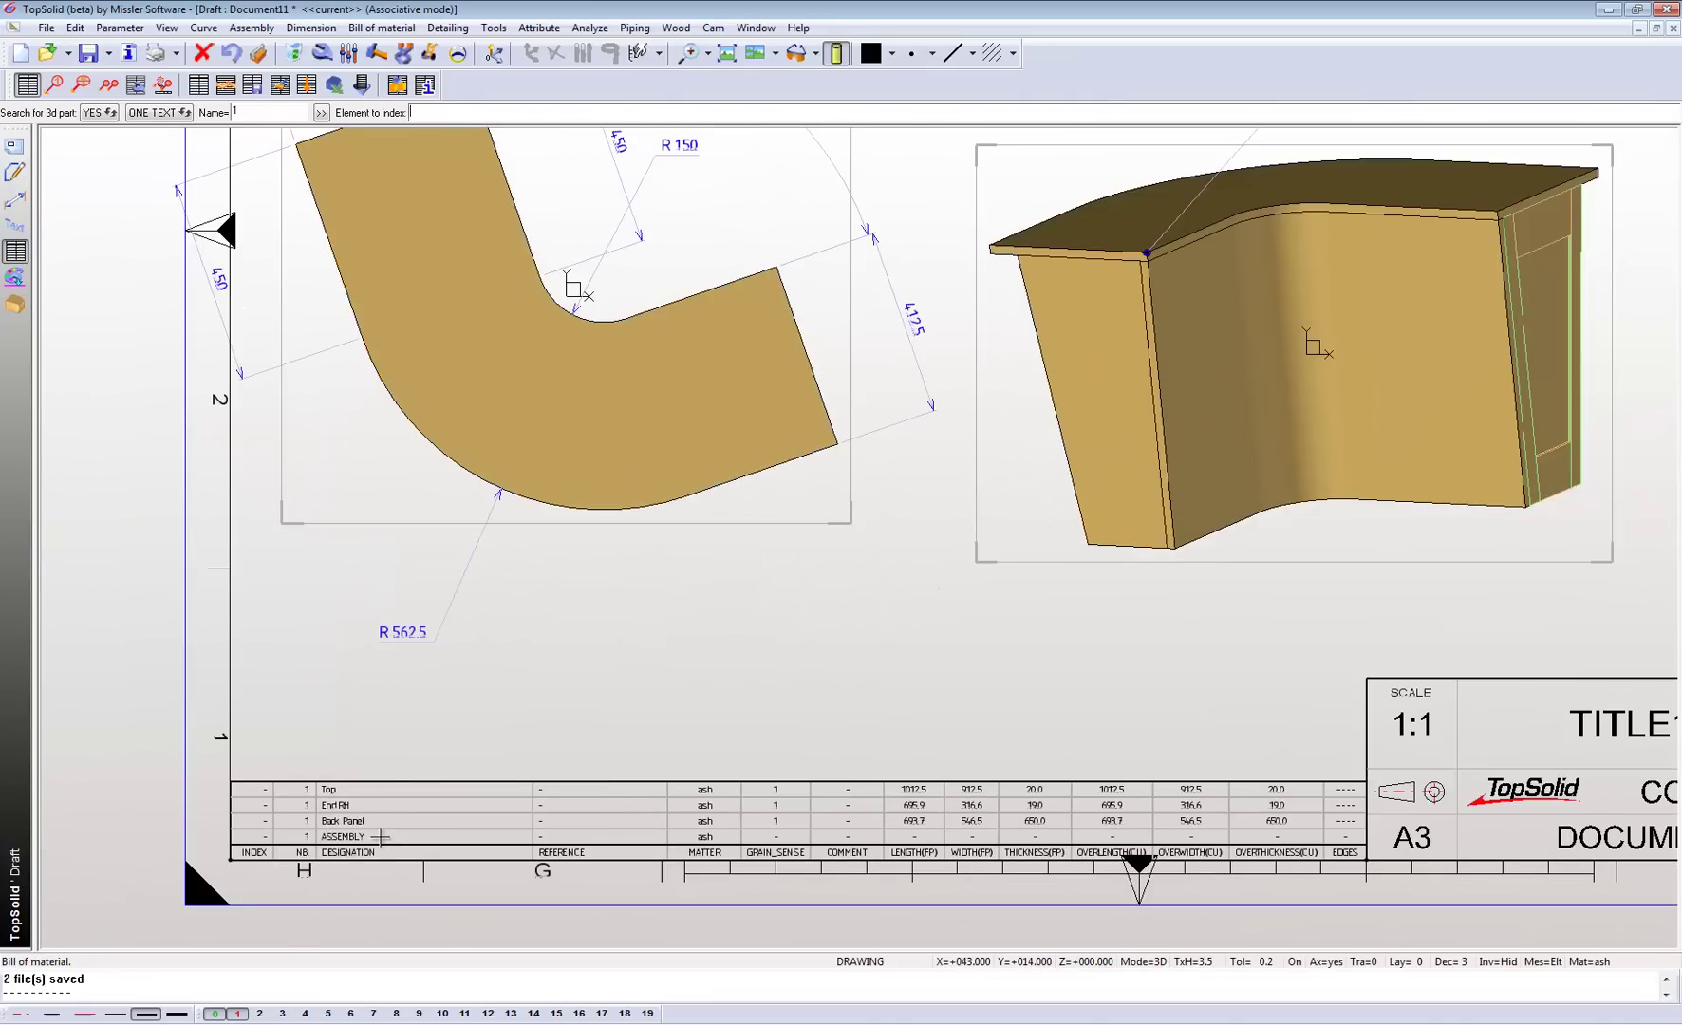
scroll(380, 837, "down", 2)
scroll(440, 848, "down", 3)
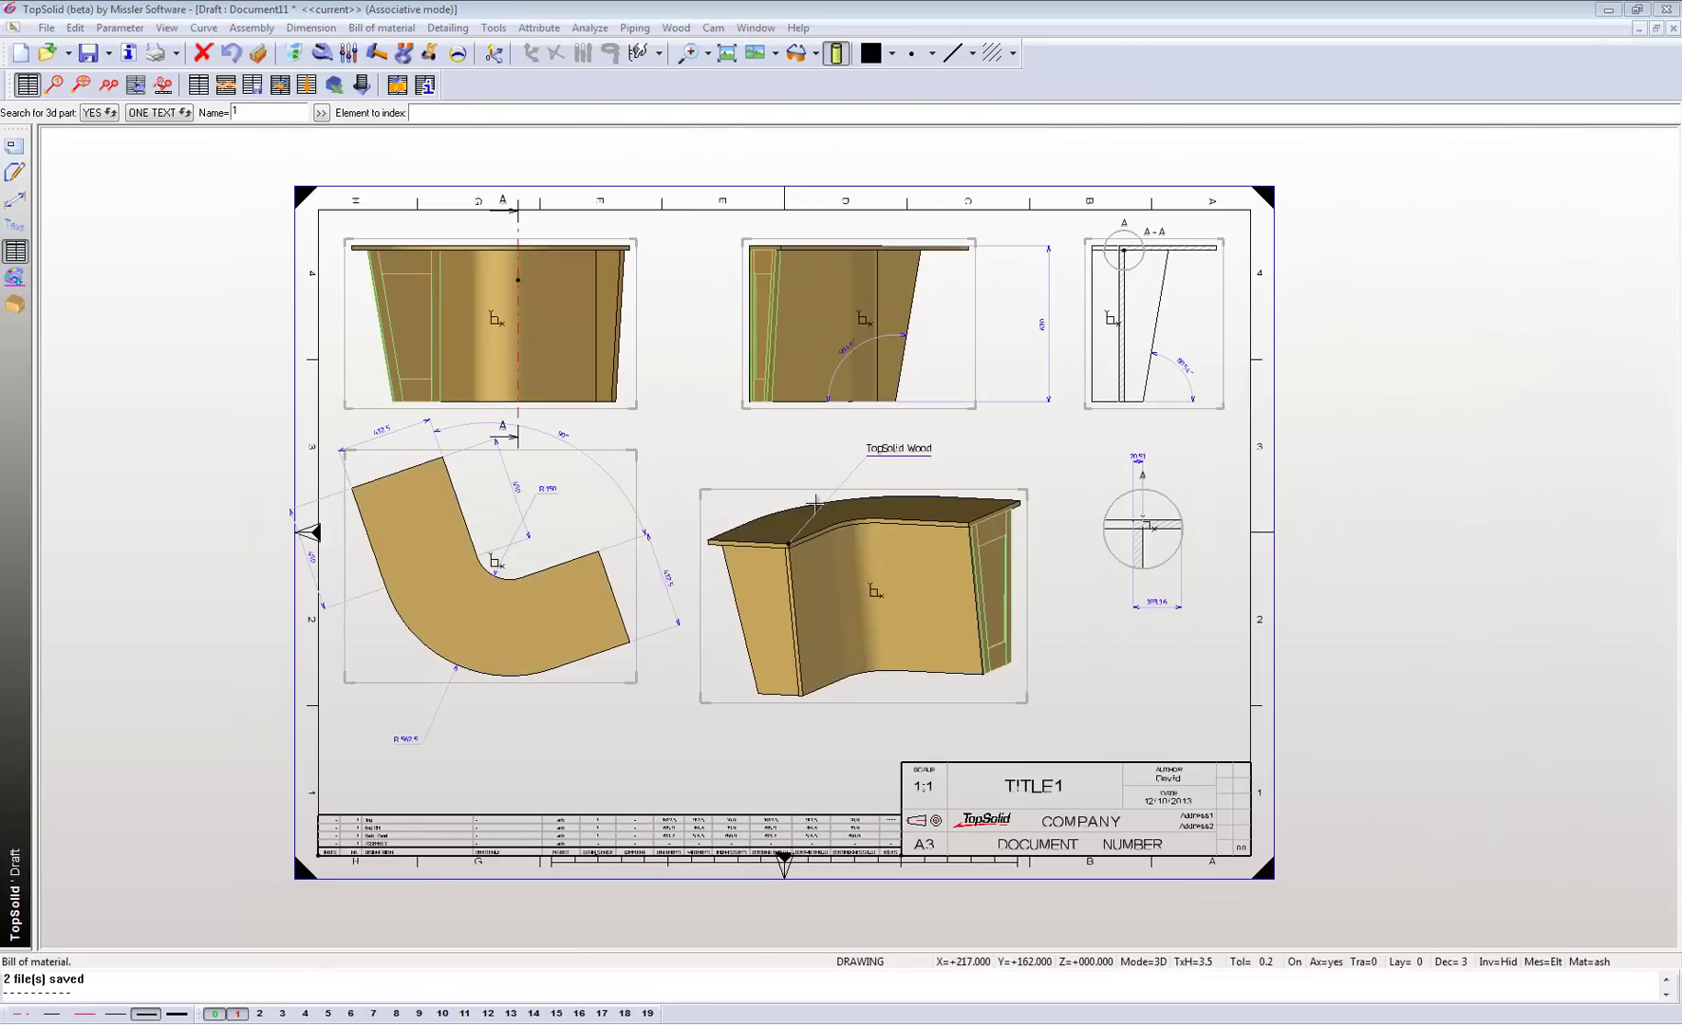
left_click(830, 470)
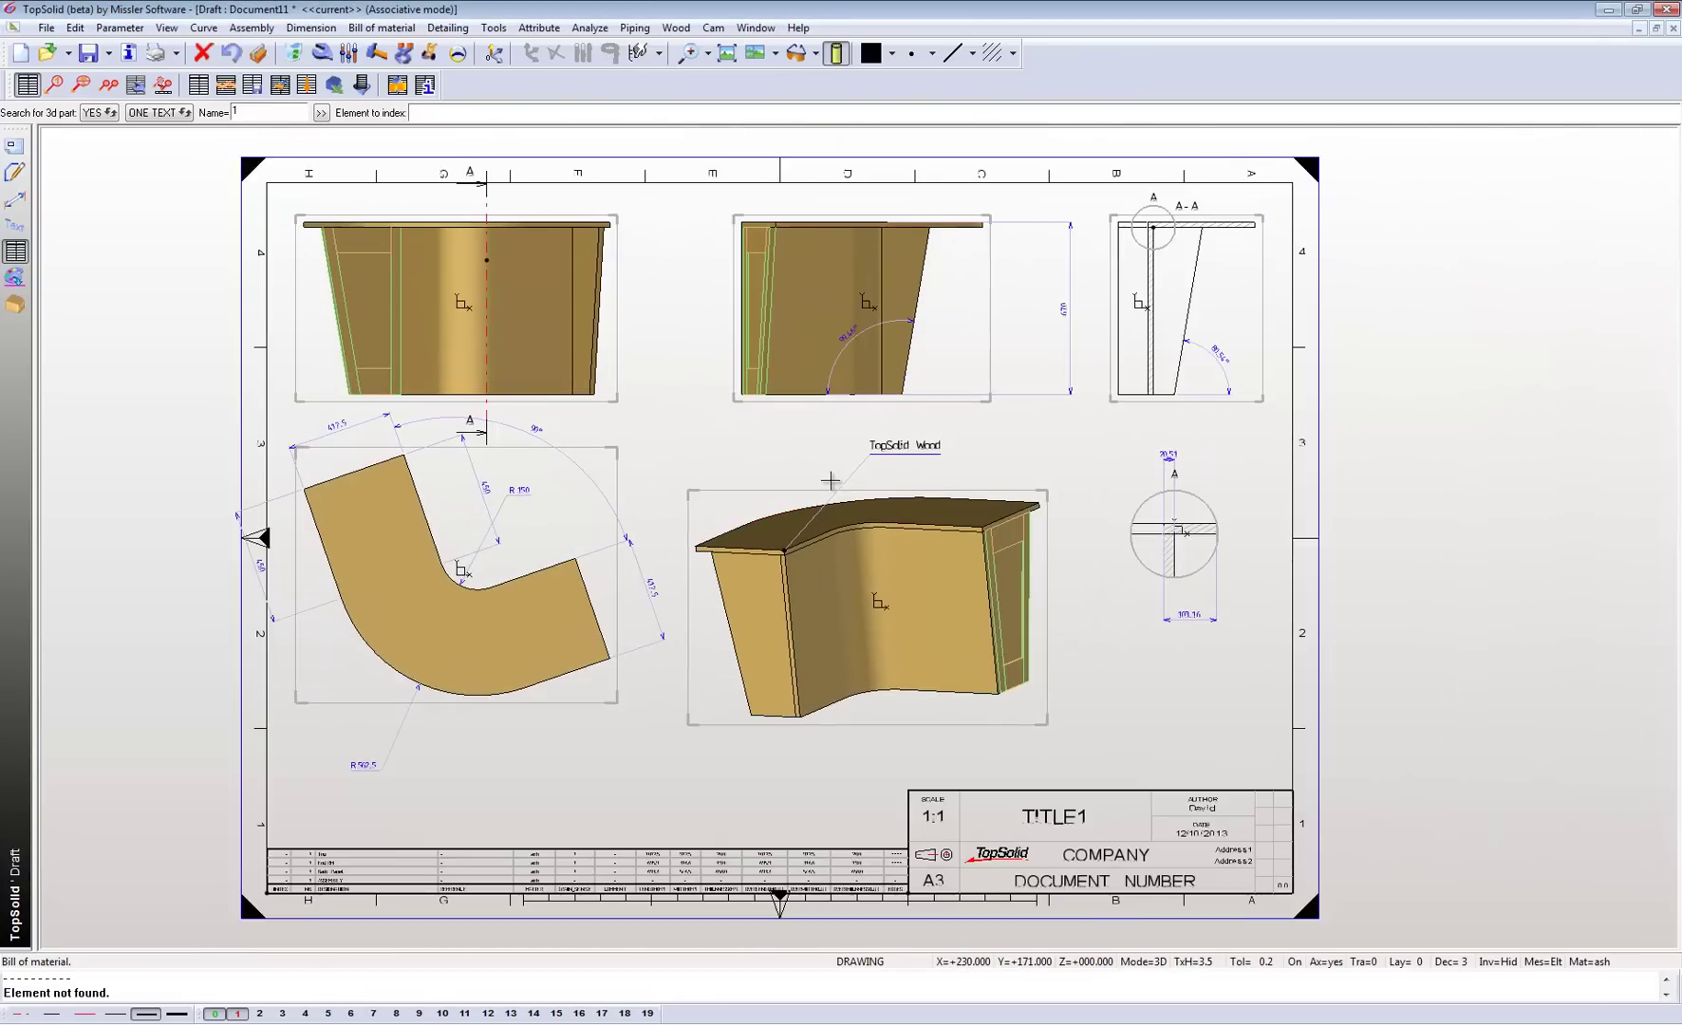
scroll(830, 482, "up", 2)
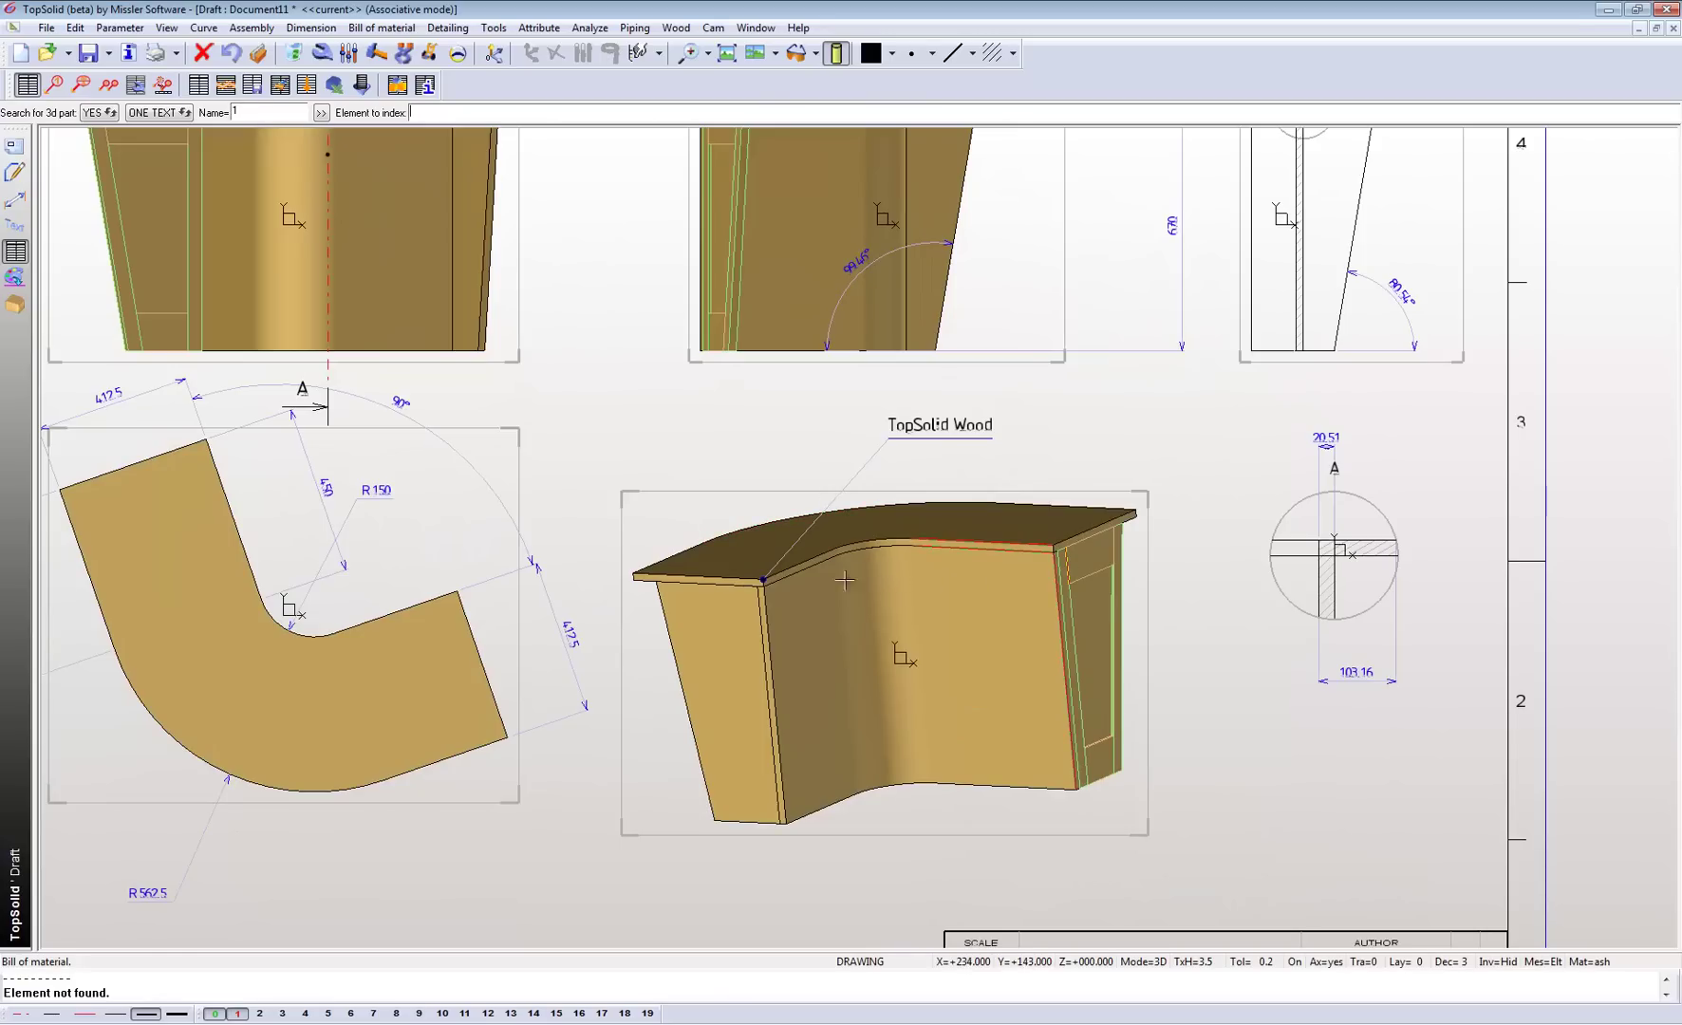
Step: Tag the perspective view's parts with automatic balloons 1–4 and regenerate the drawing
left_click(109, 86)
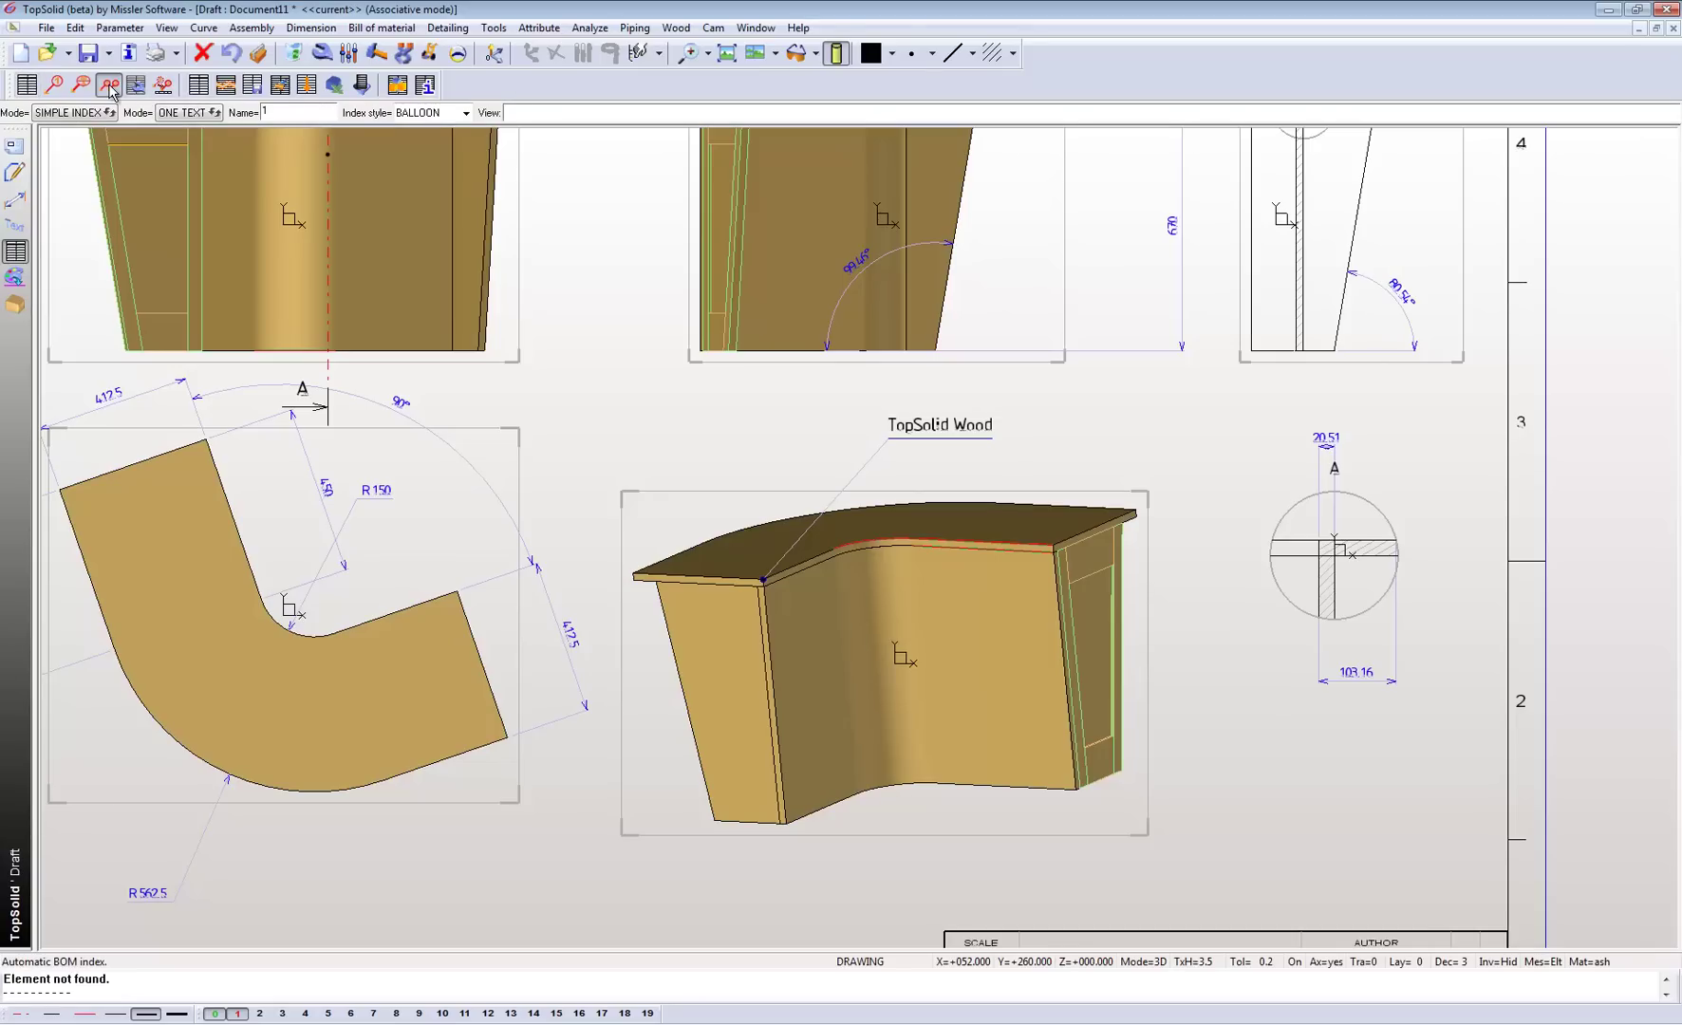
left_click(912, 544)
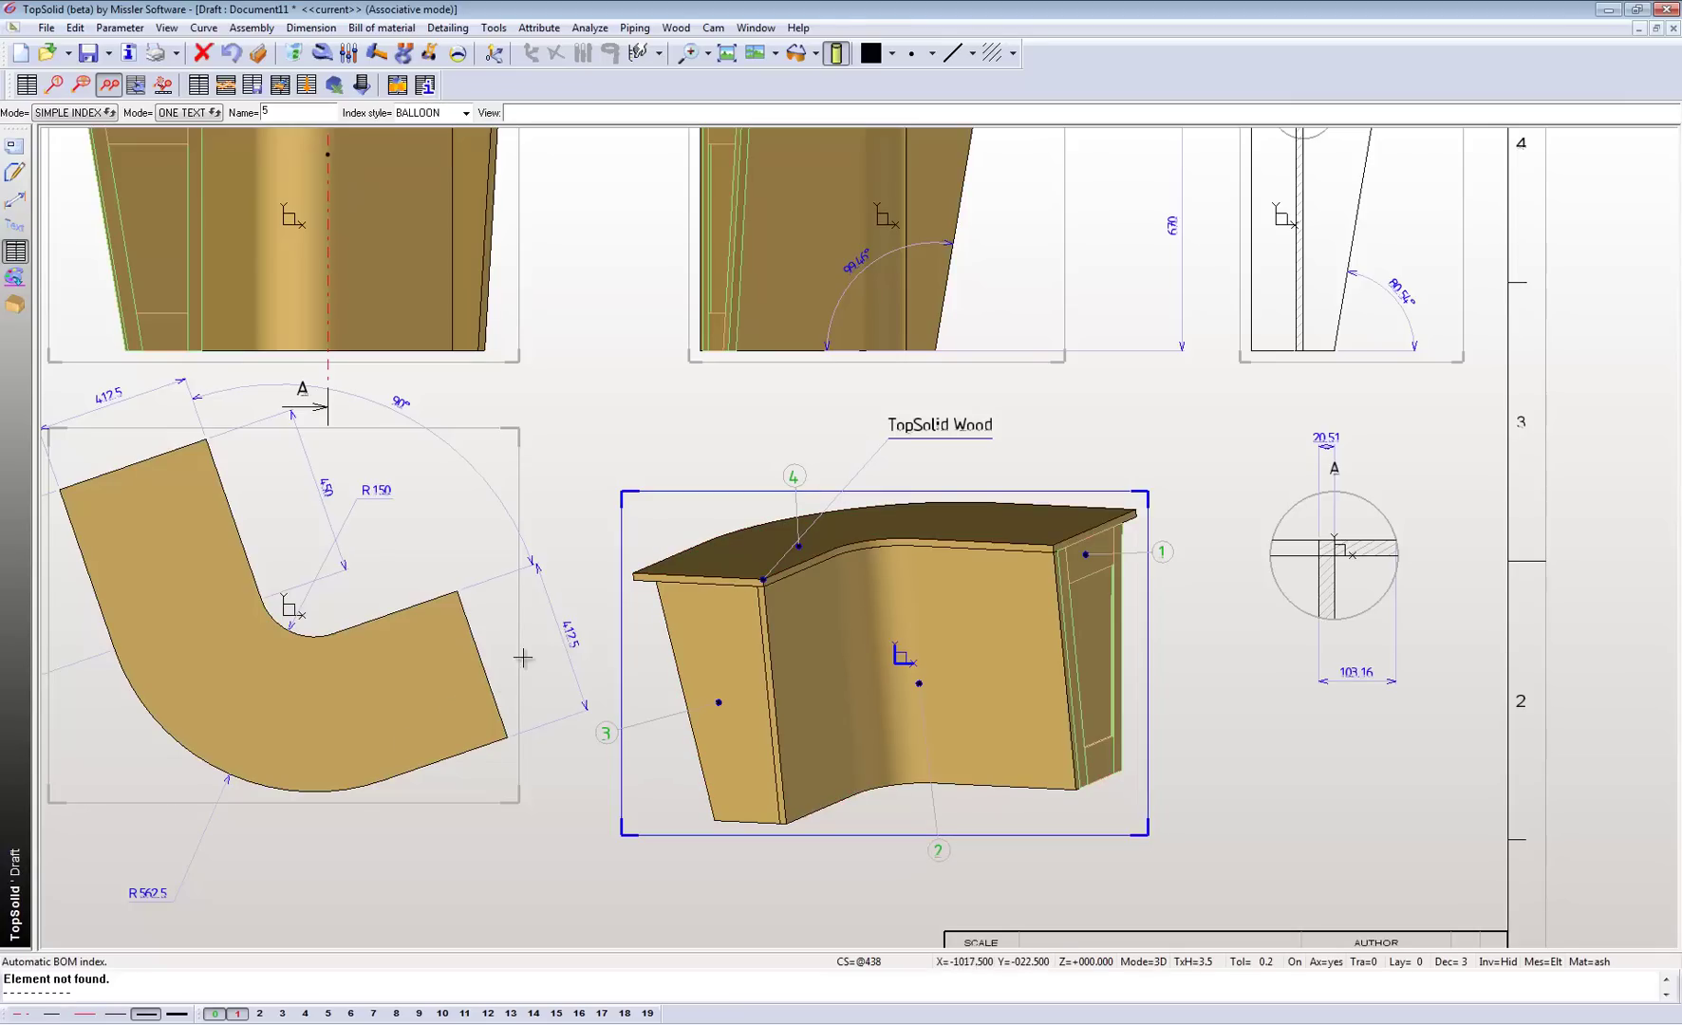
key("ctrl+r")
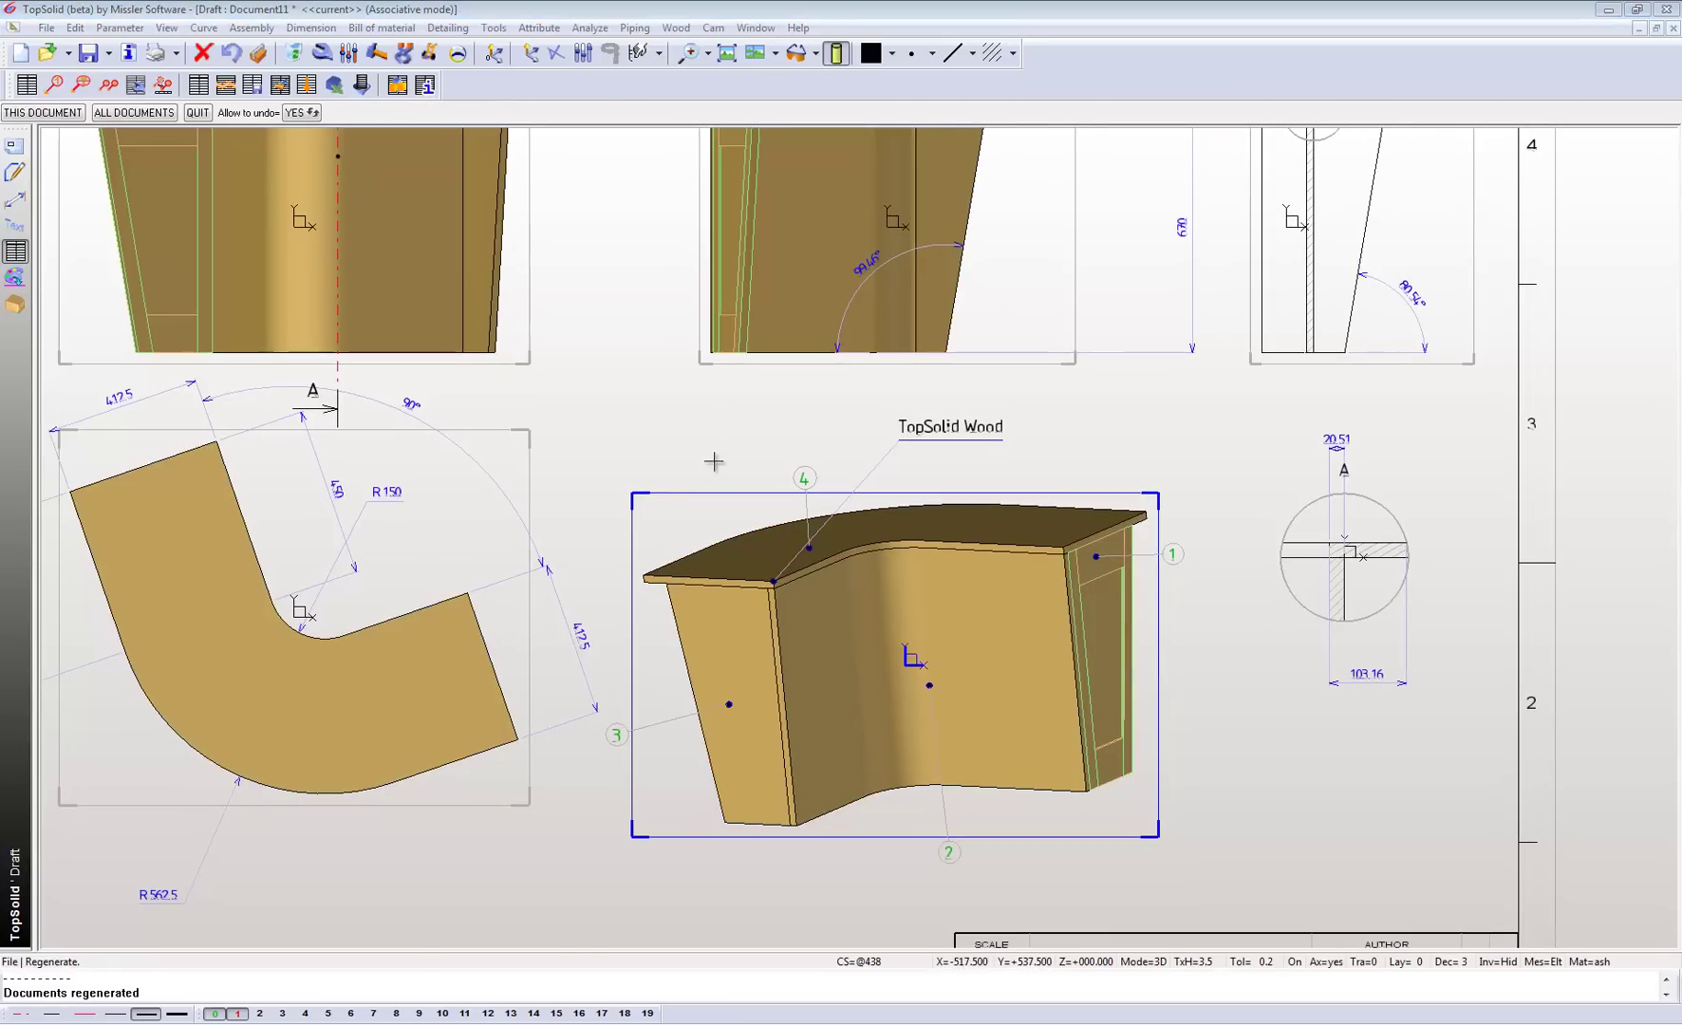
scroll(774, 499, "down", 2)
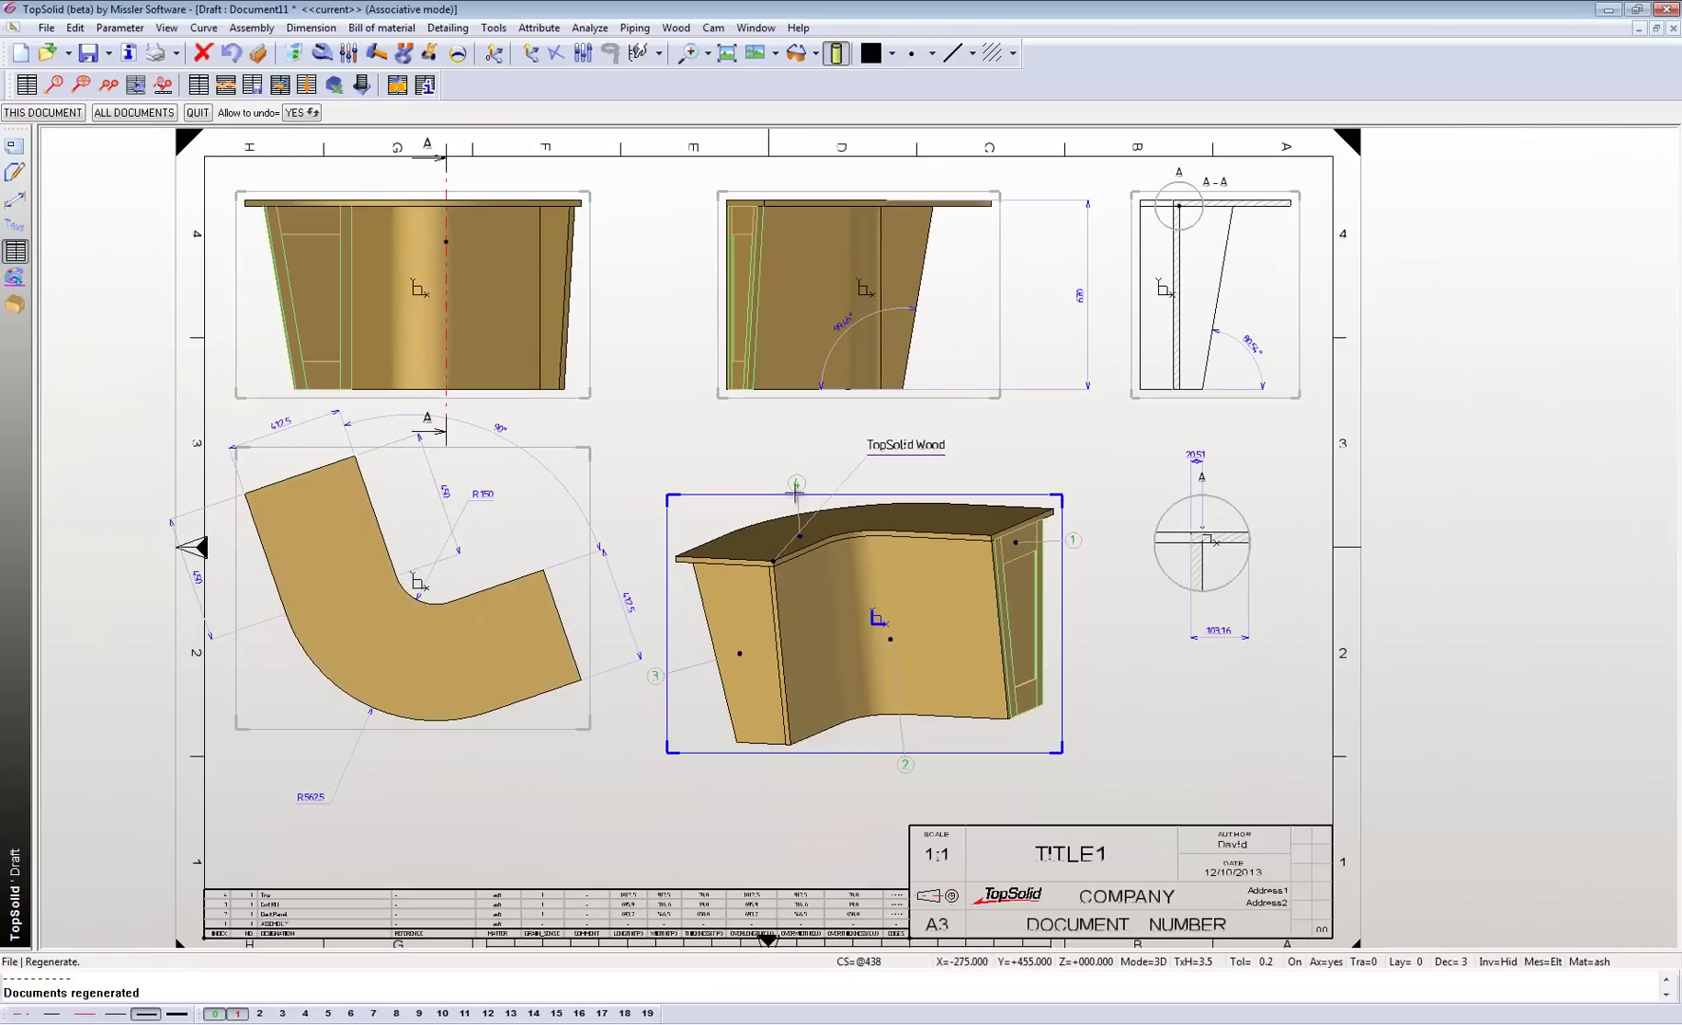
Step: Open the counter's 3D model from the view and tile it beside the drawing
double_click(796, 486)
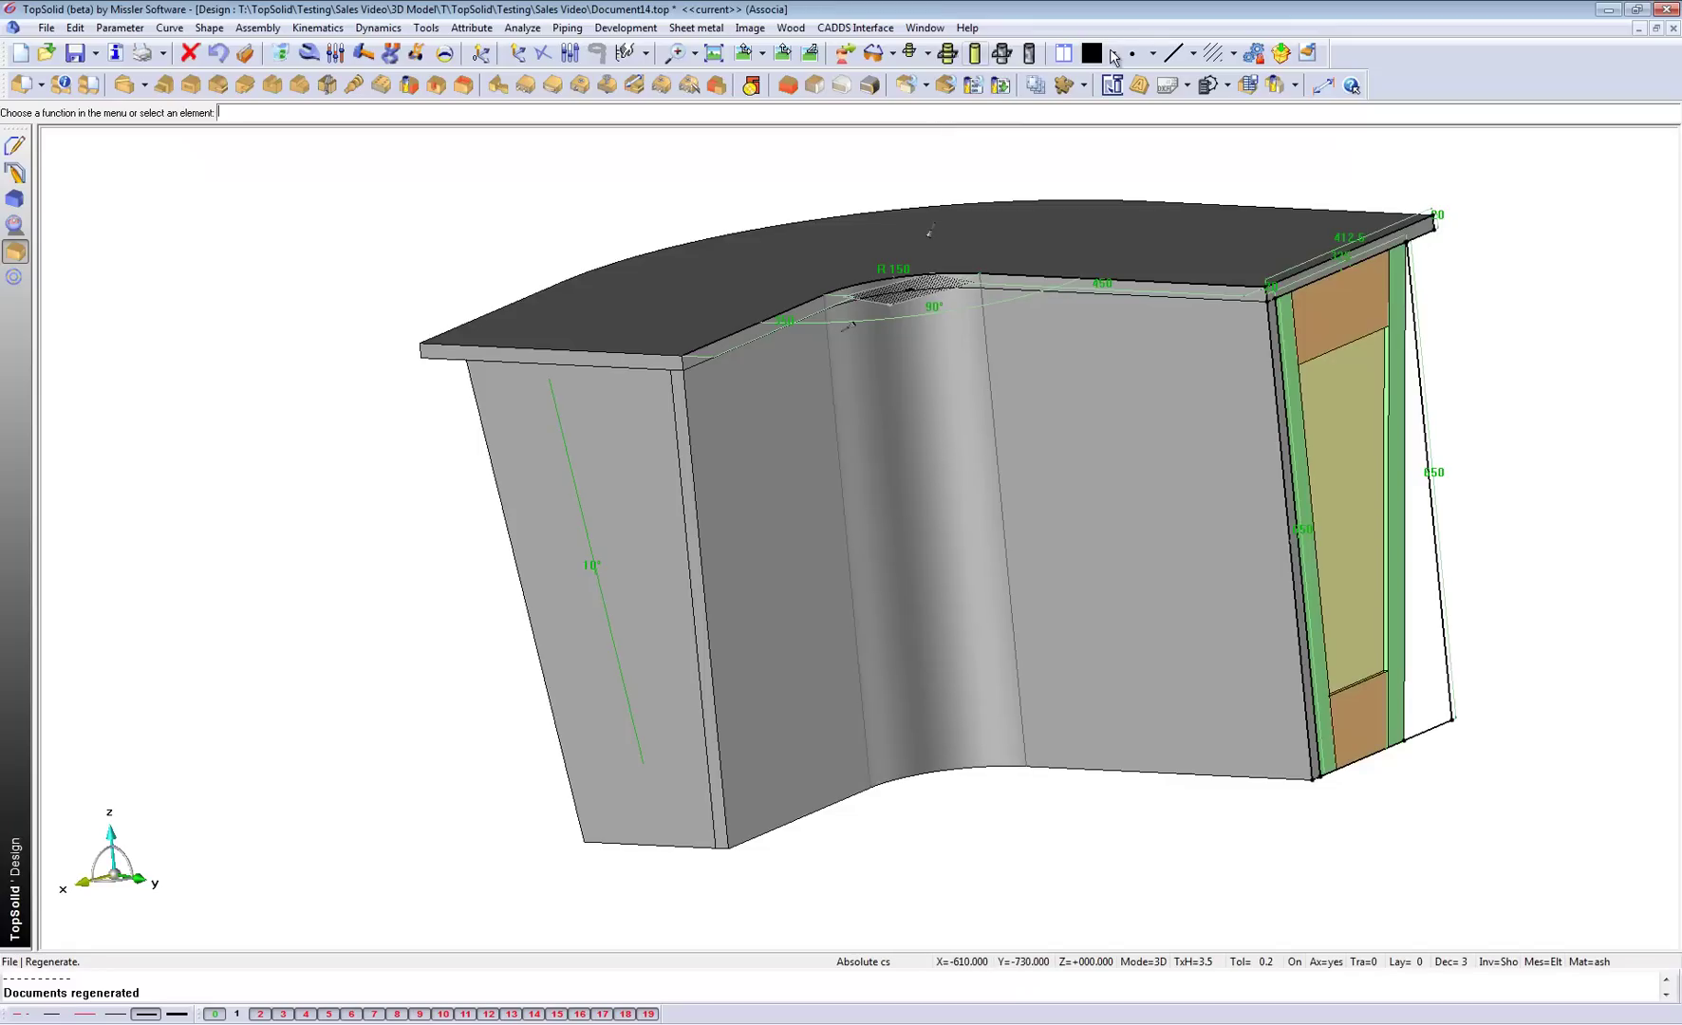
left_click(1063, 54)
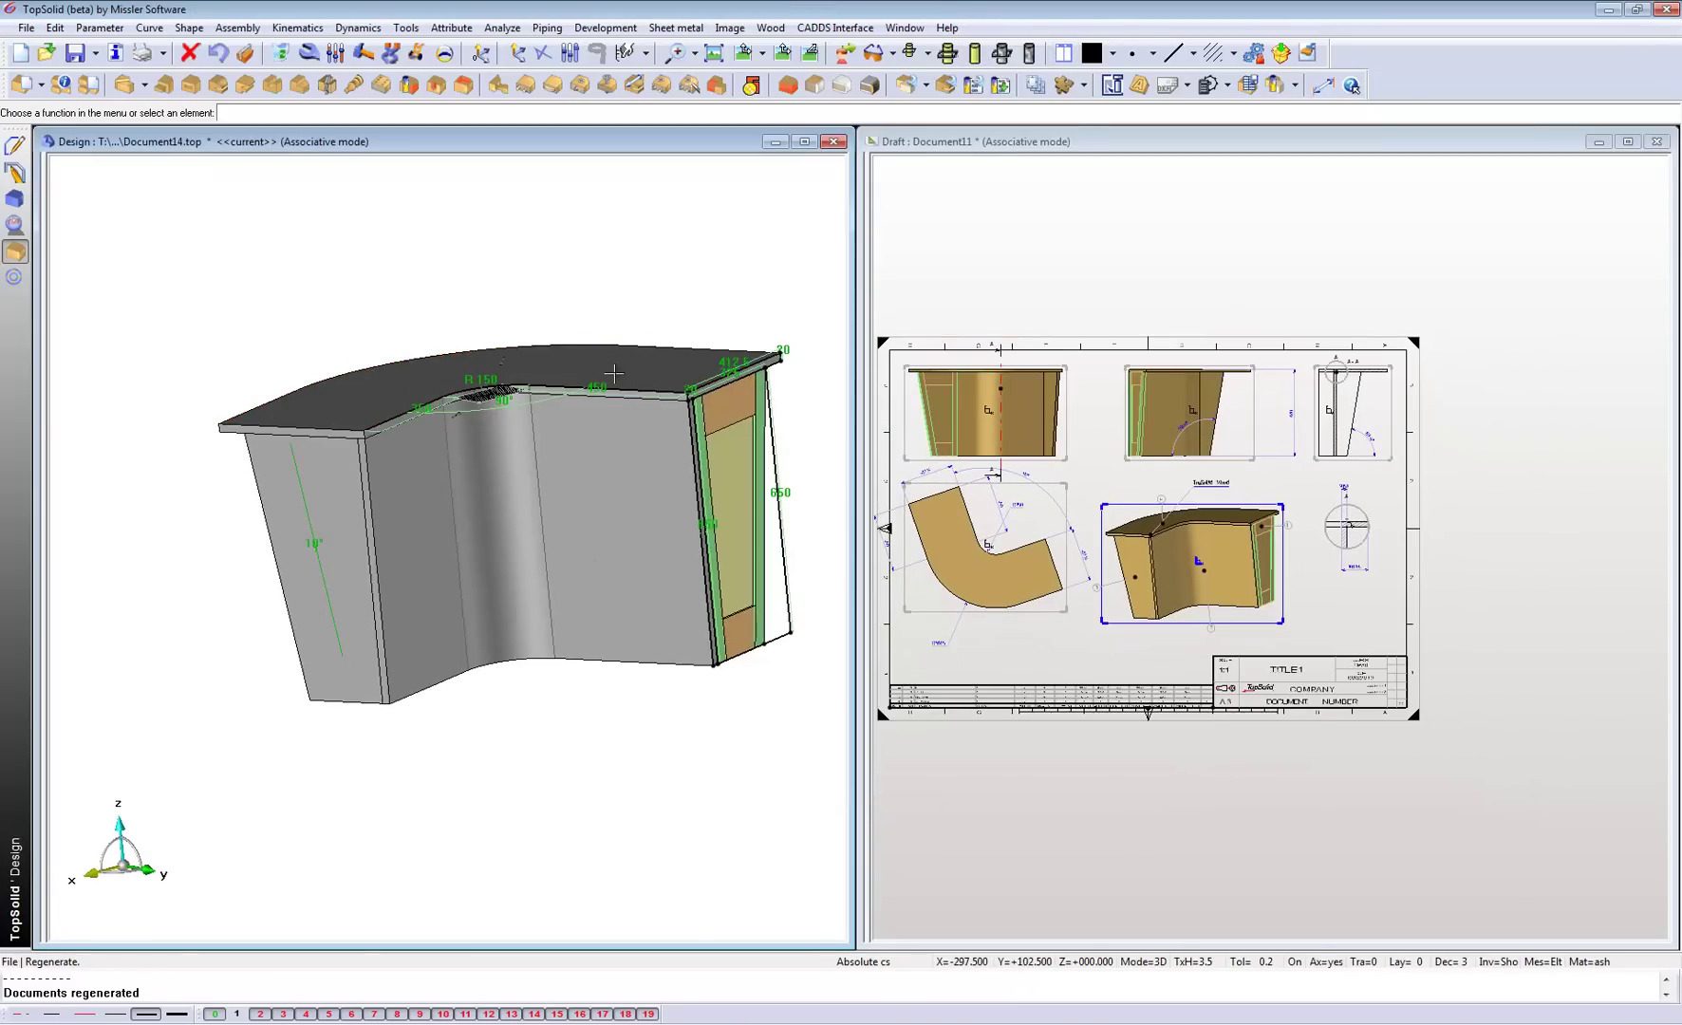
left_click(1195, 427)
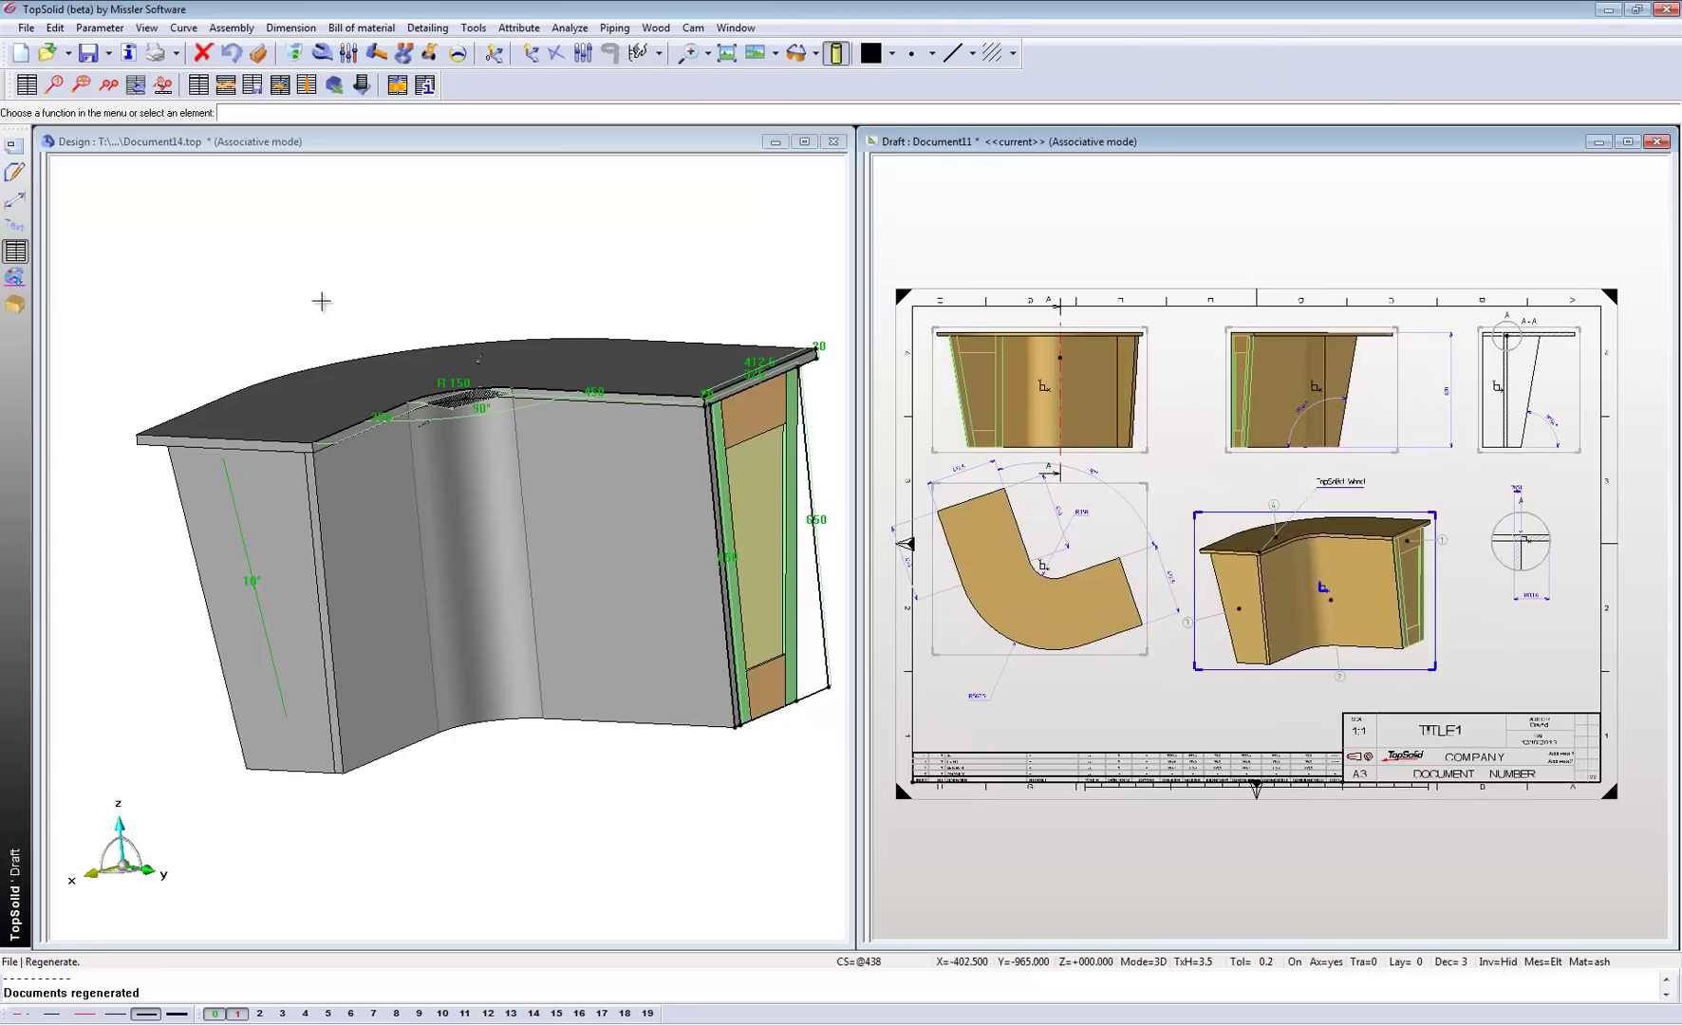
left_click(324, 301)
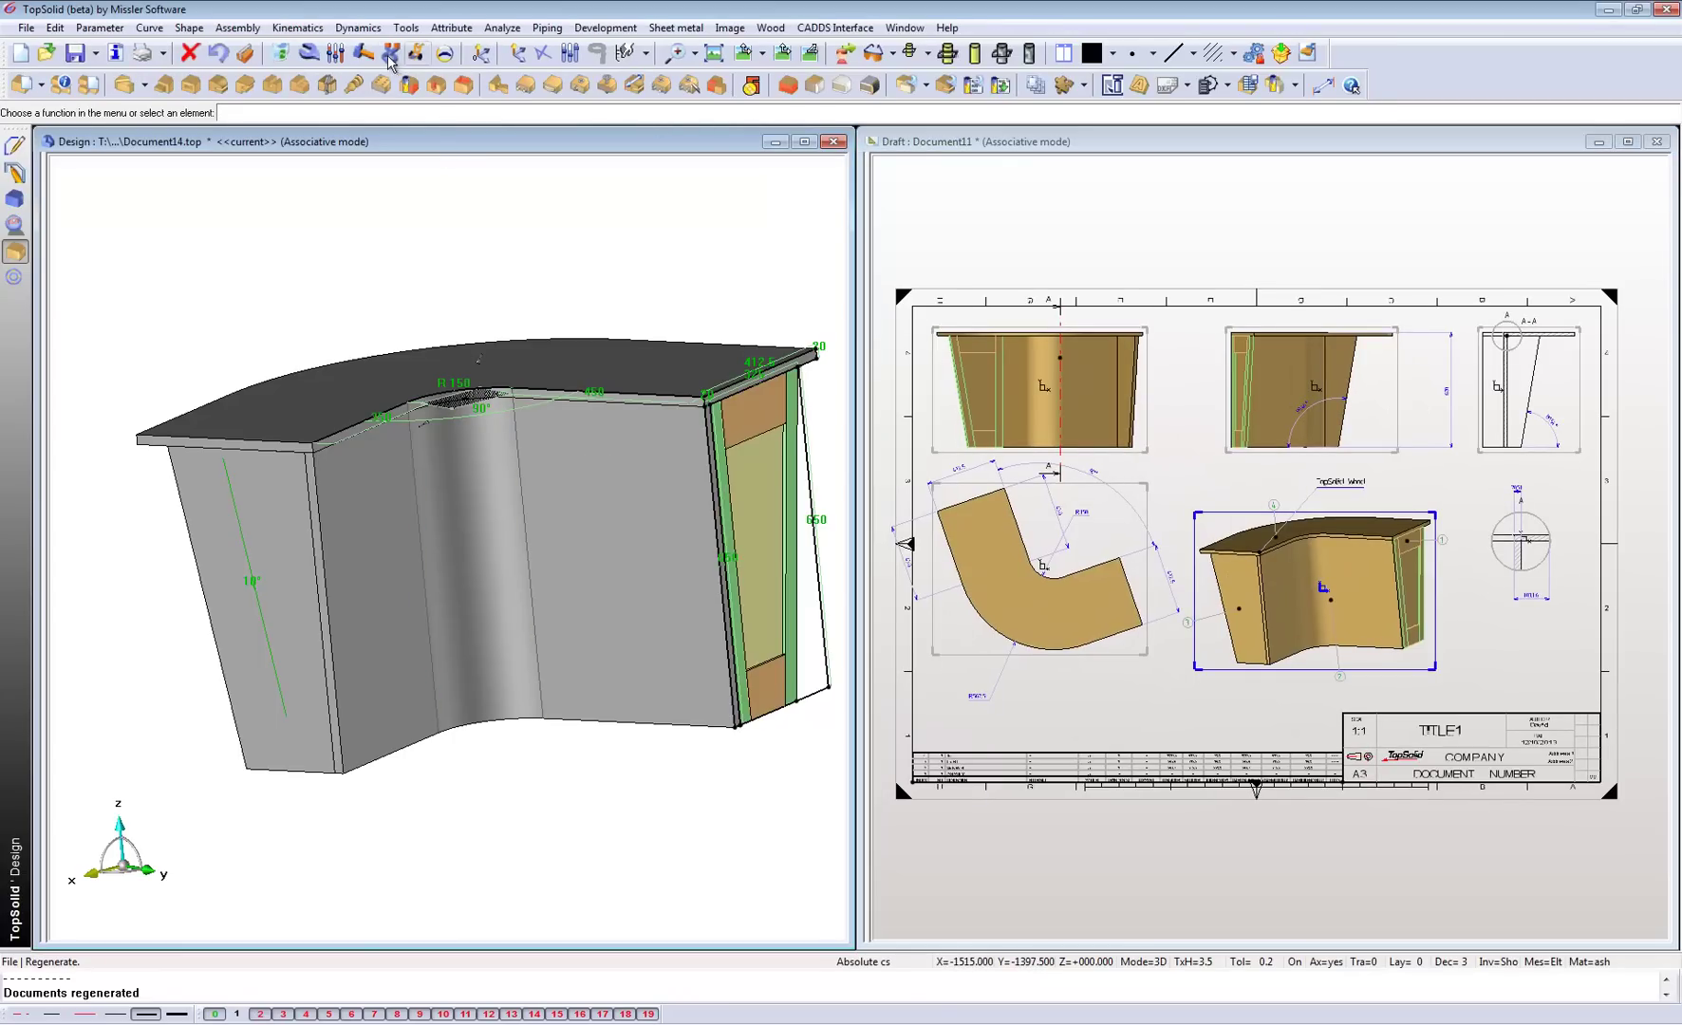
Step: Change the bend angle from 90° to 110° and the bend radius to 250
left_click(336, 52)
left_click(483, 414)
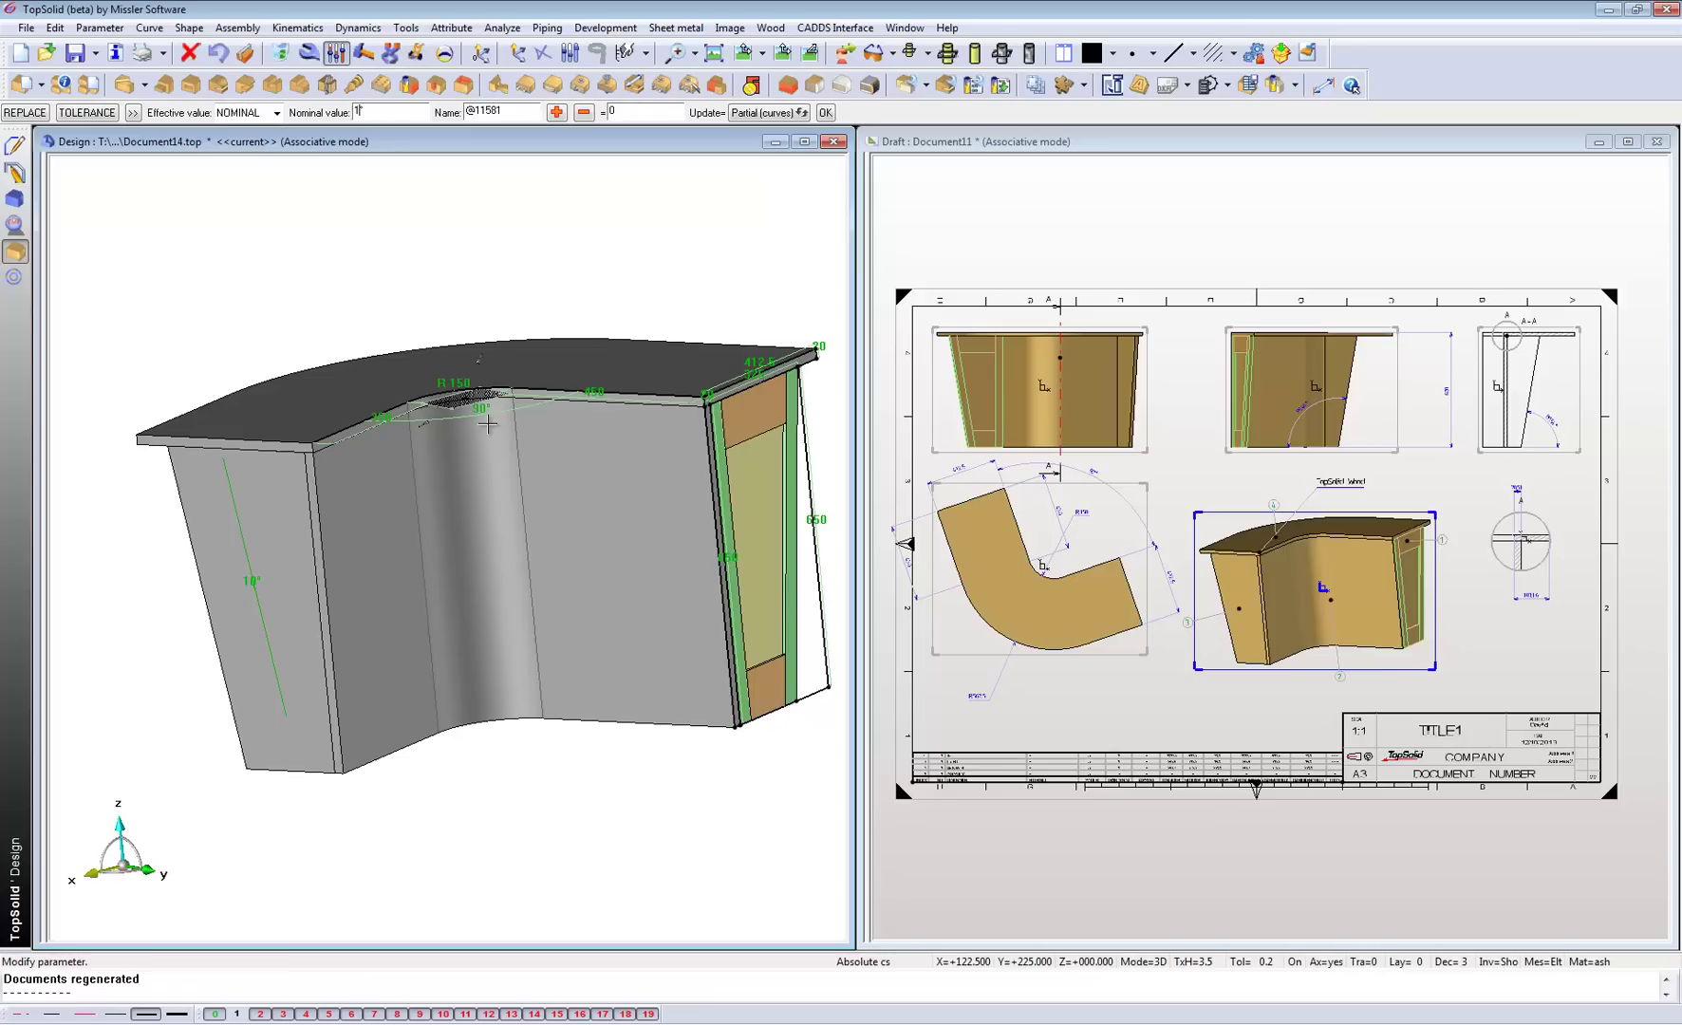
type("110")
key("Return")
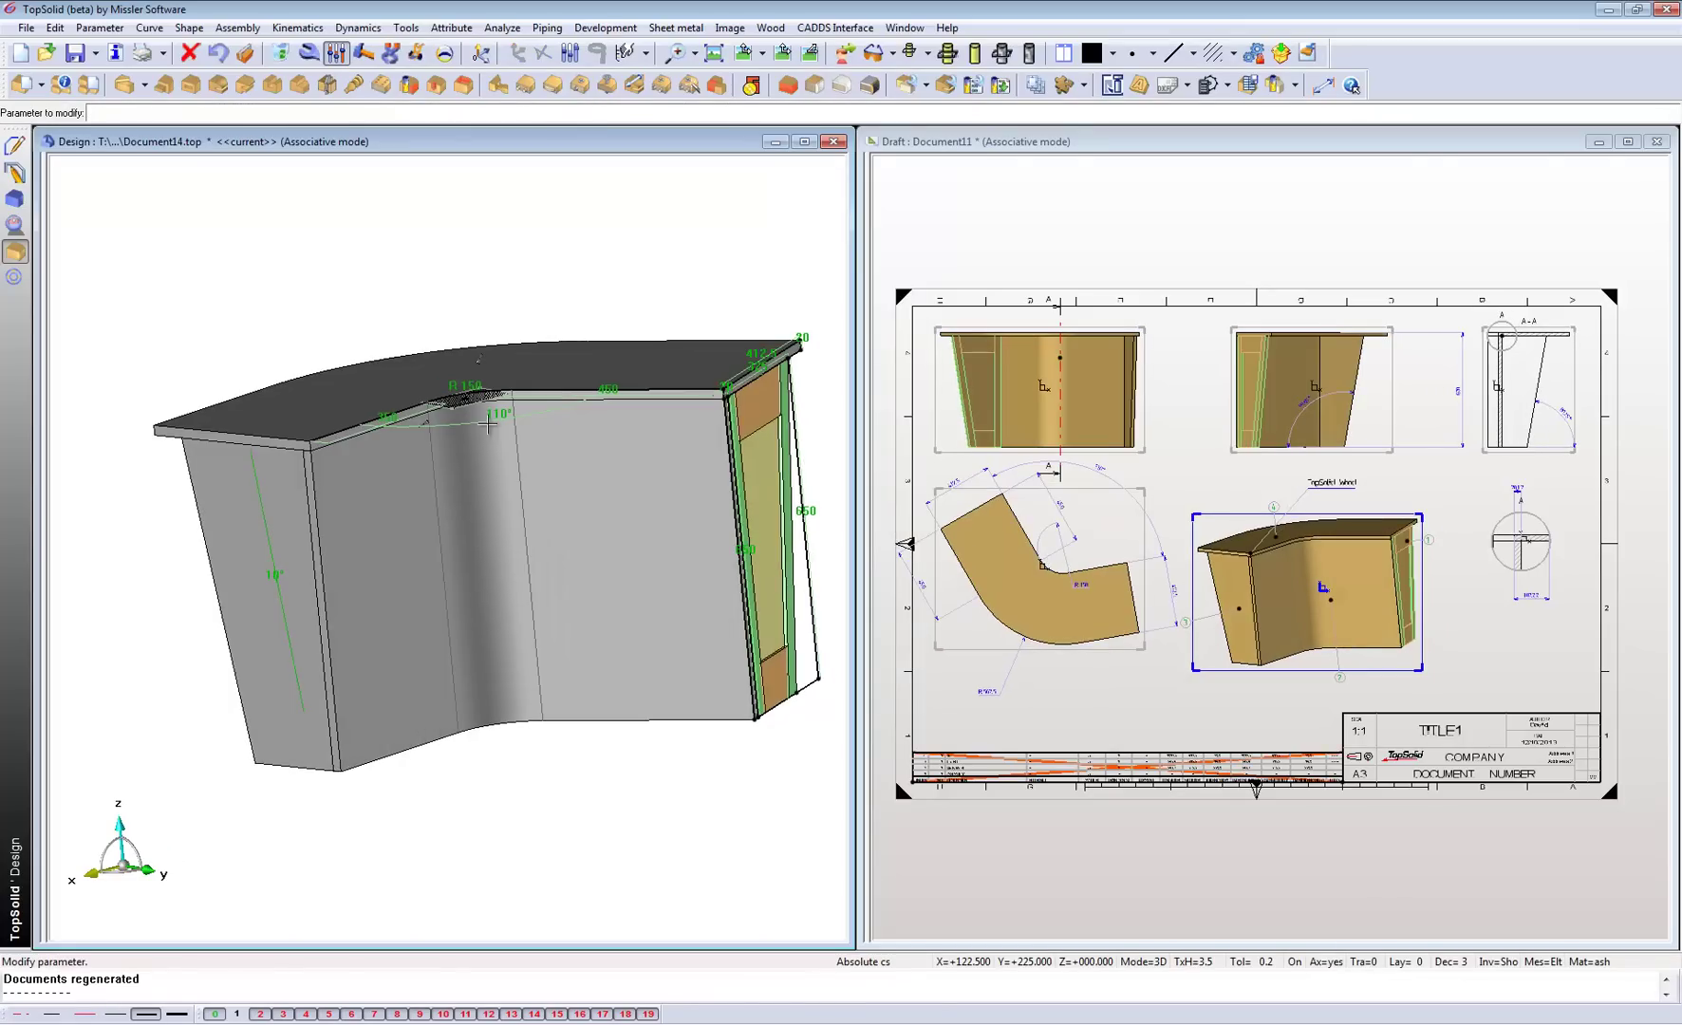
scroll(1103, 471, "up", 4)
scroll(1109, 466, "down", 4)
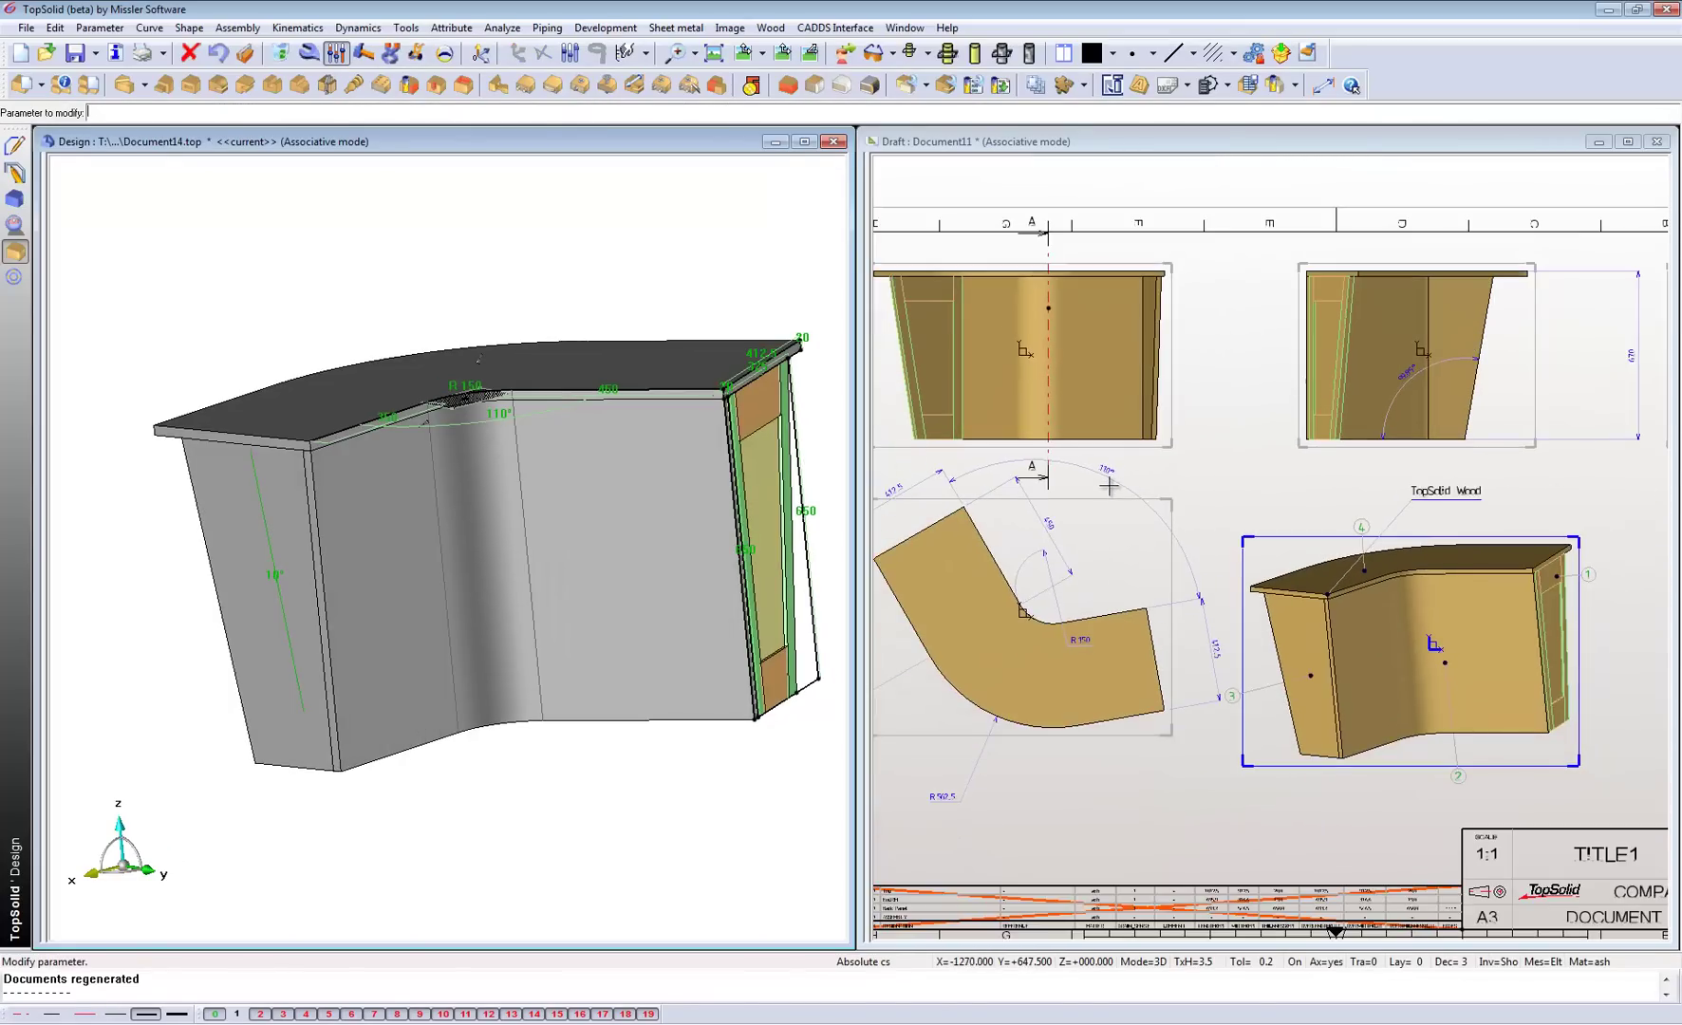
left_click(471, 386)
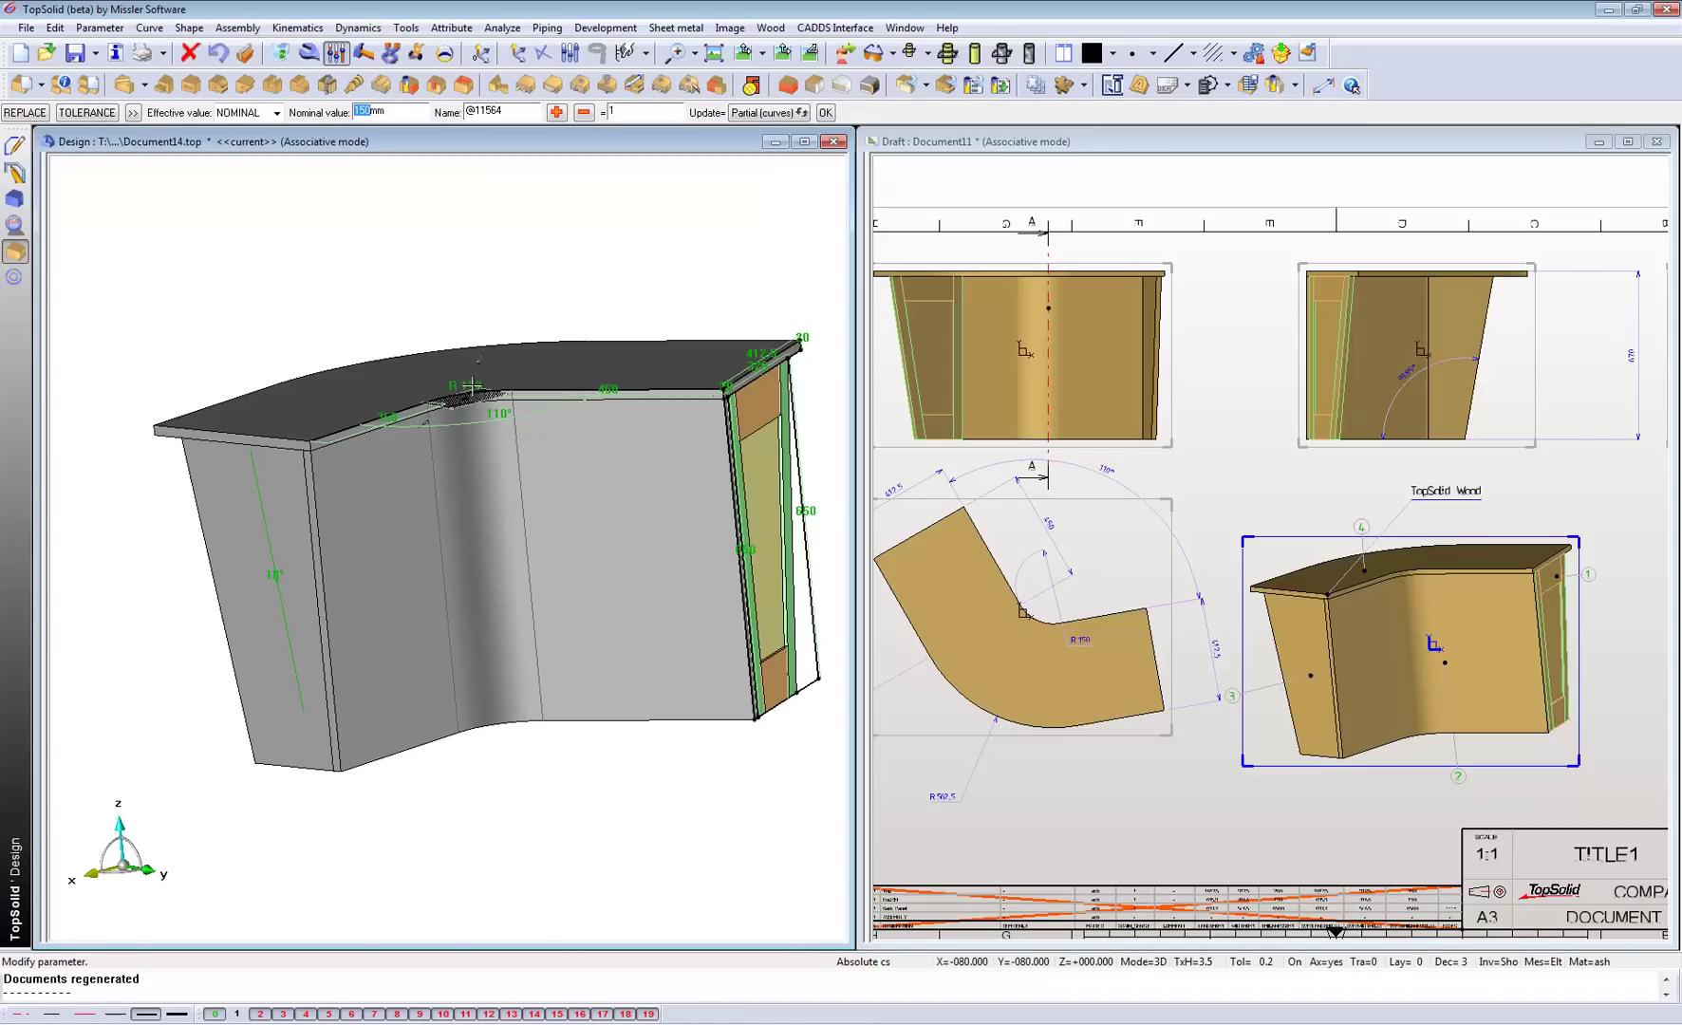
key("Return")
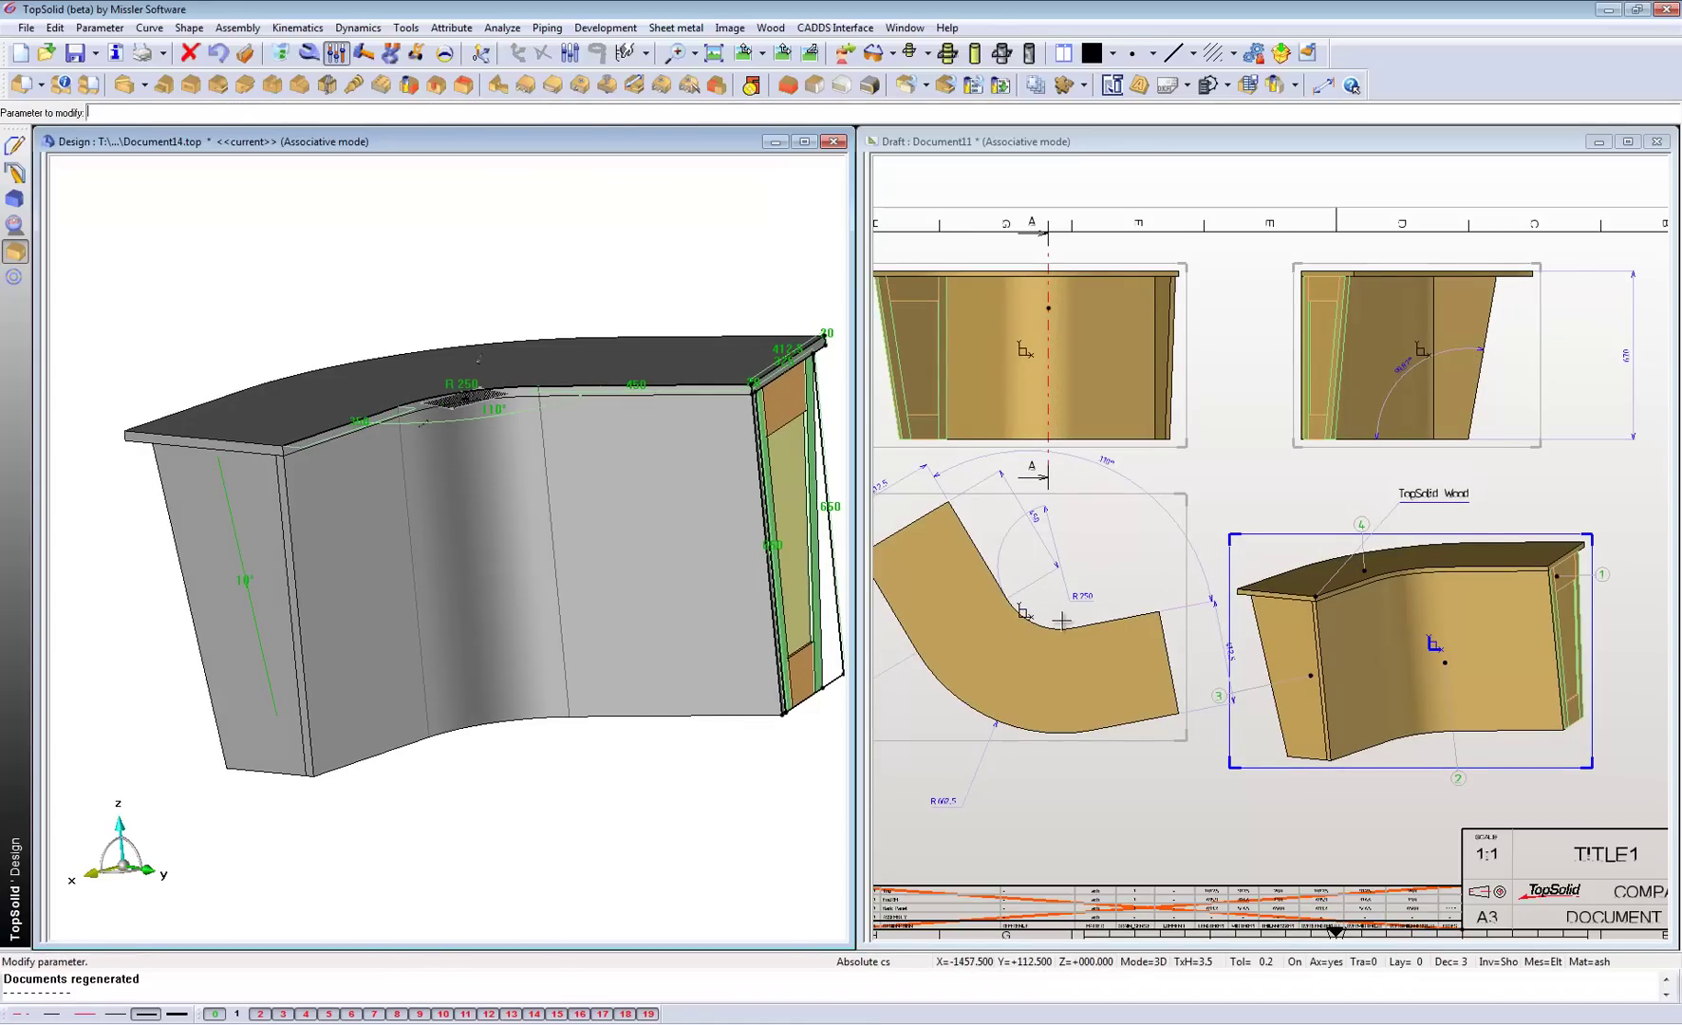
Step: Change the 650 height to 800, then edit it back to 650
left_click(827, 508)
type("800mm")
key("Return")
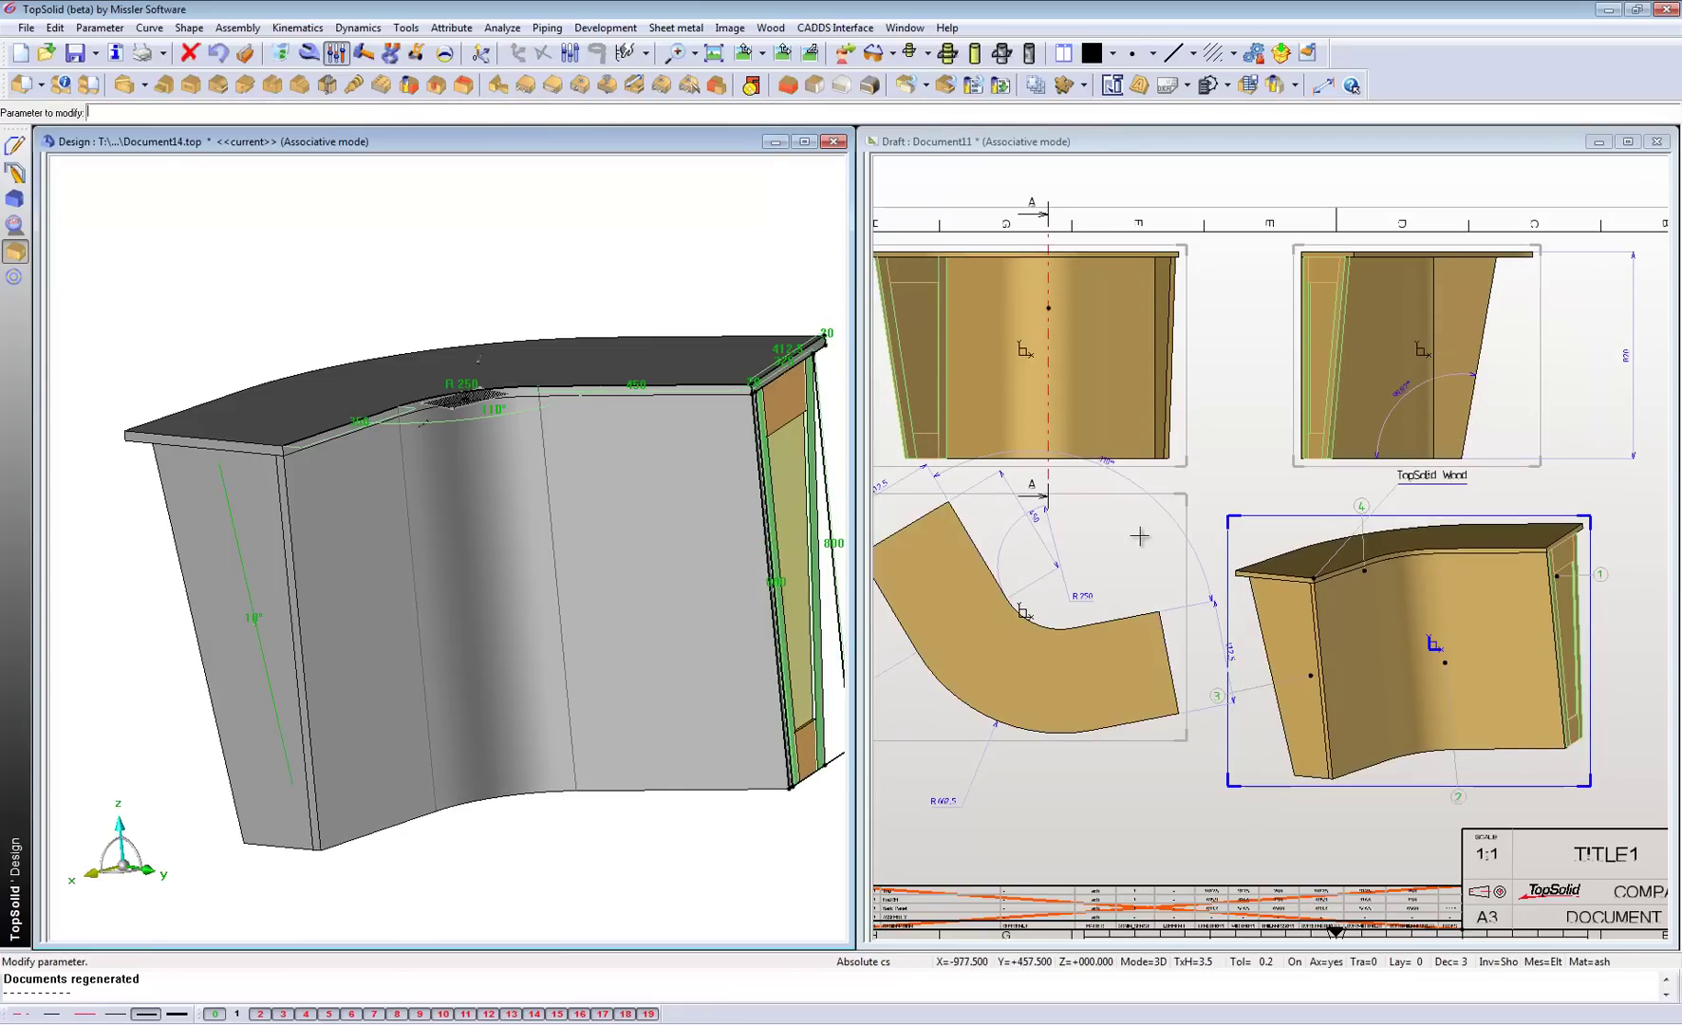
left_click(834, 543)
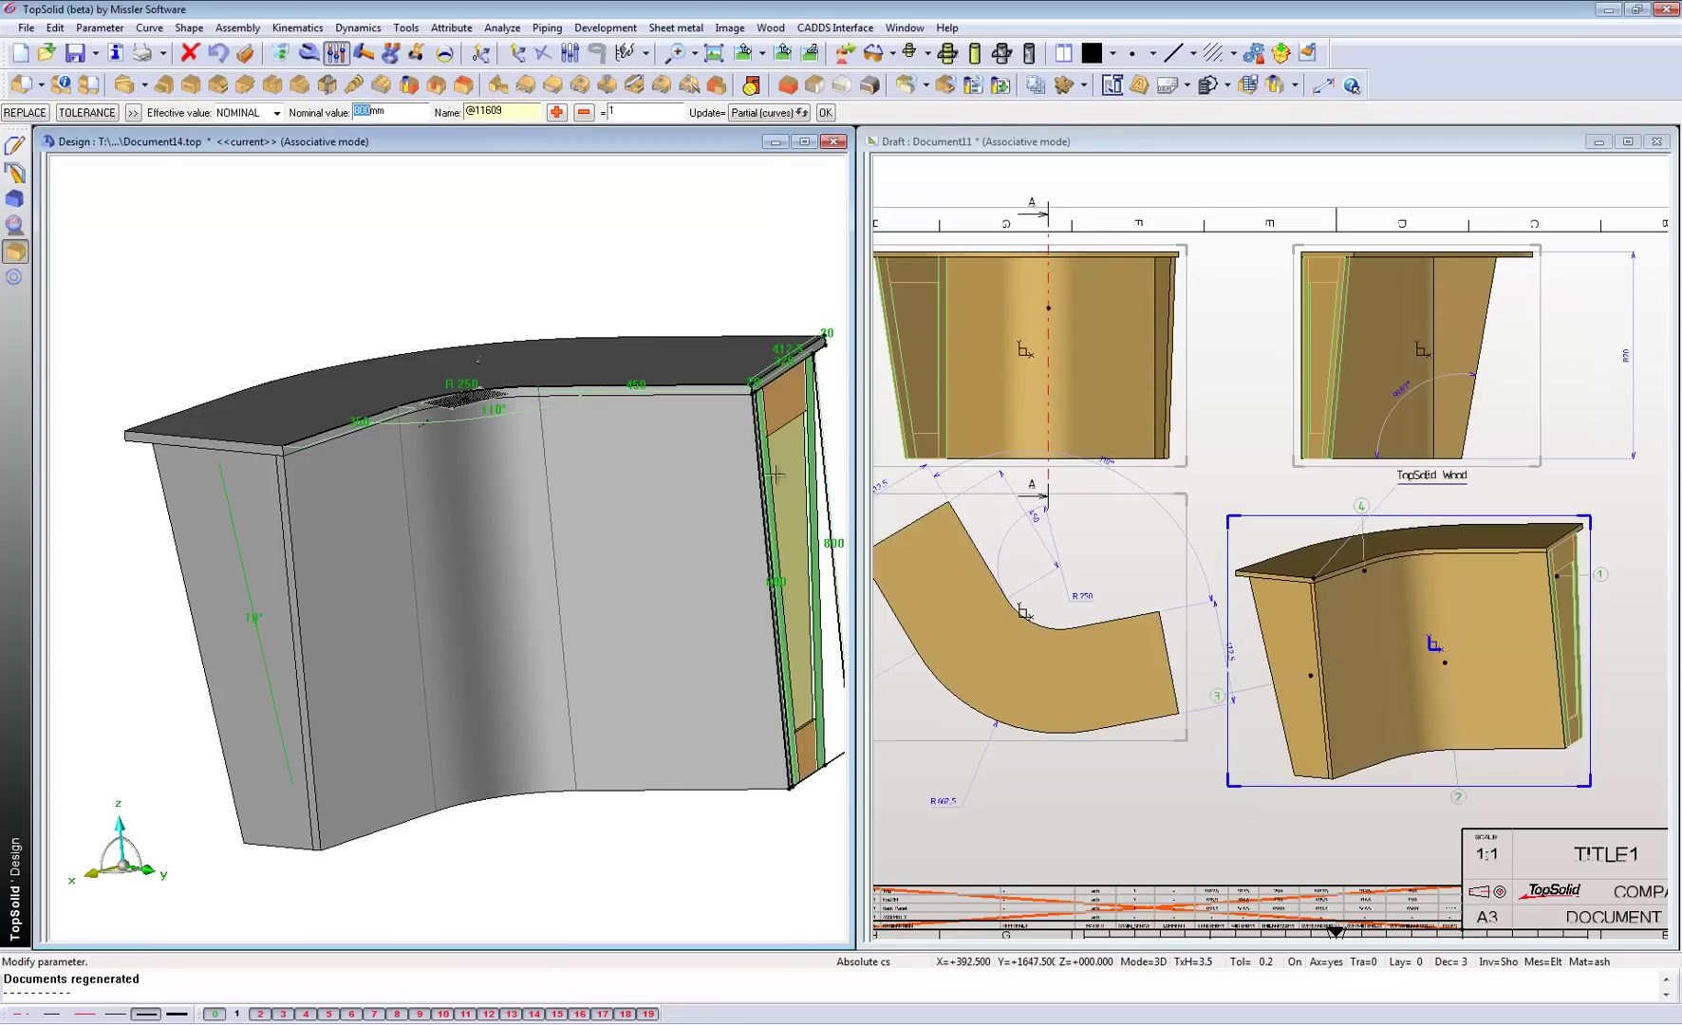
type("6")
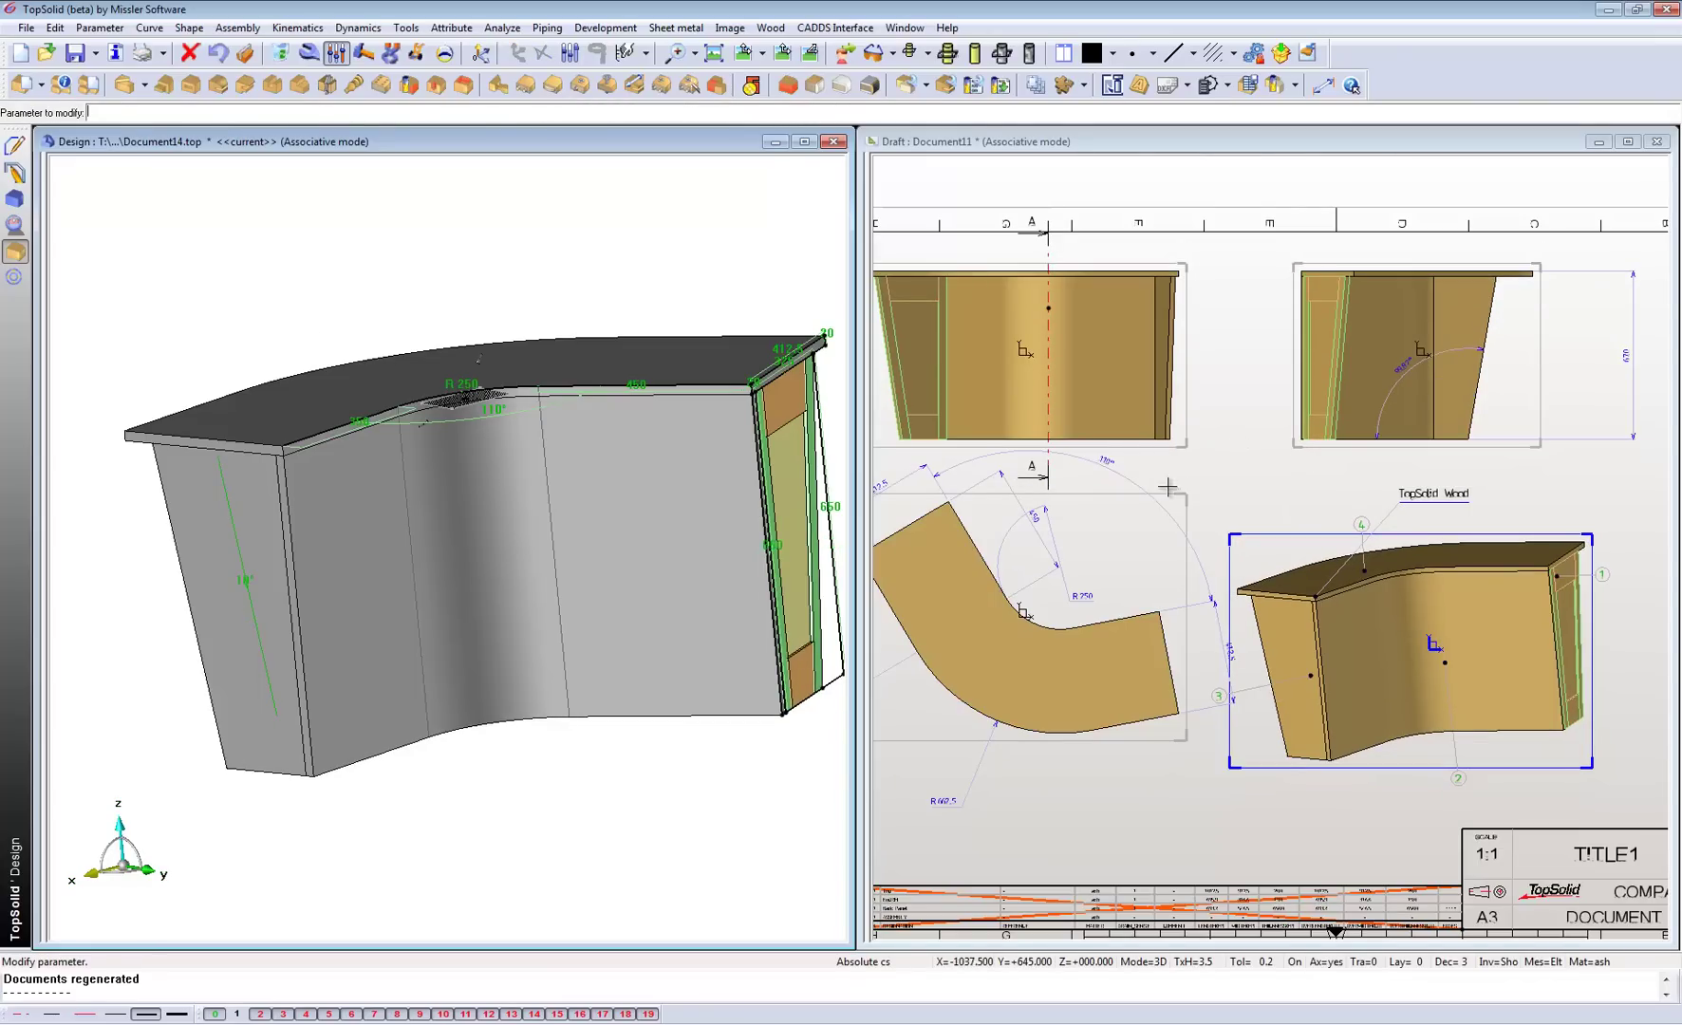
scroll(1202, 485, "up", 3)
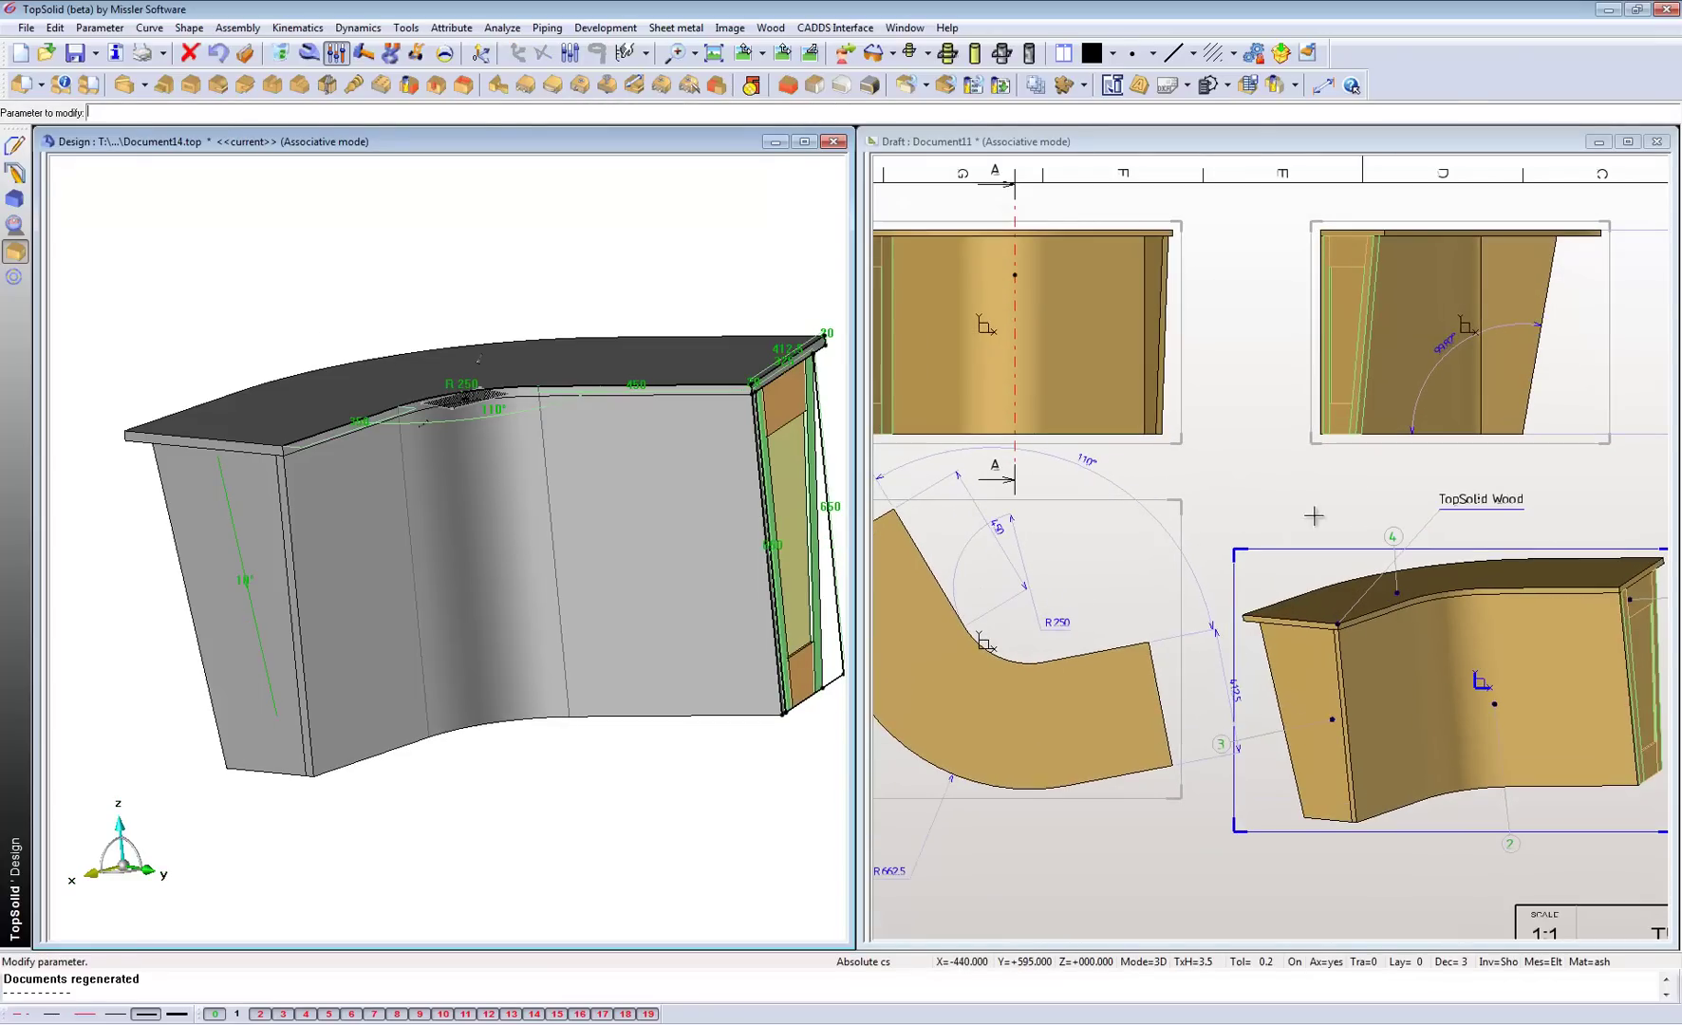
left_click(1220, 488)
scroll(1329, 480, "up", 2)
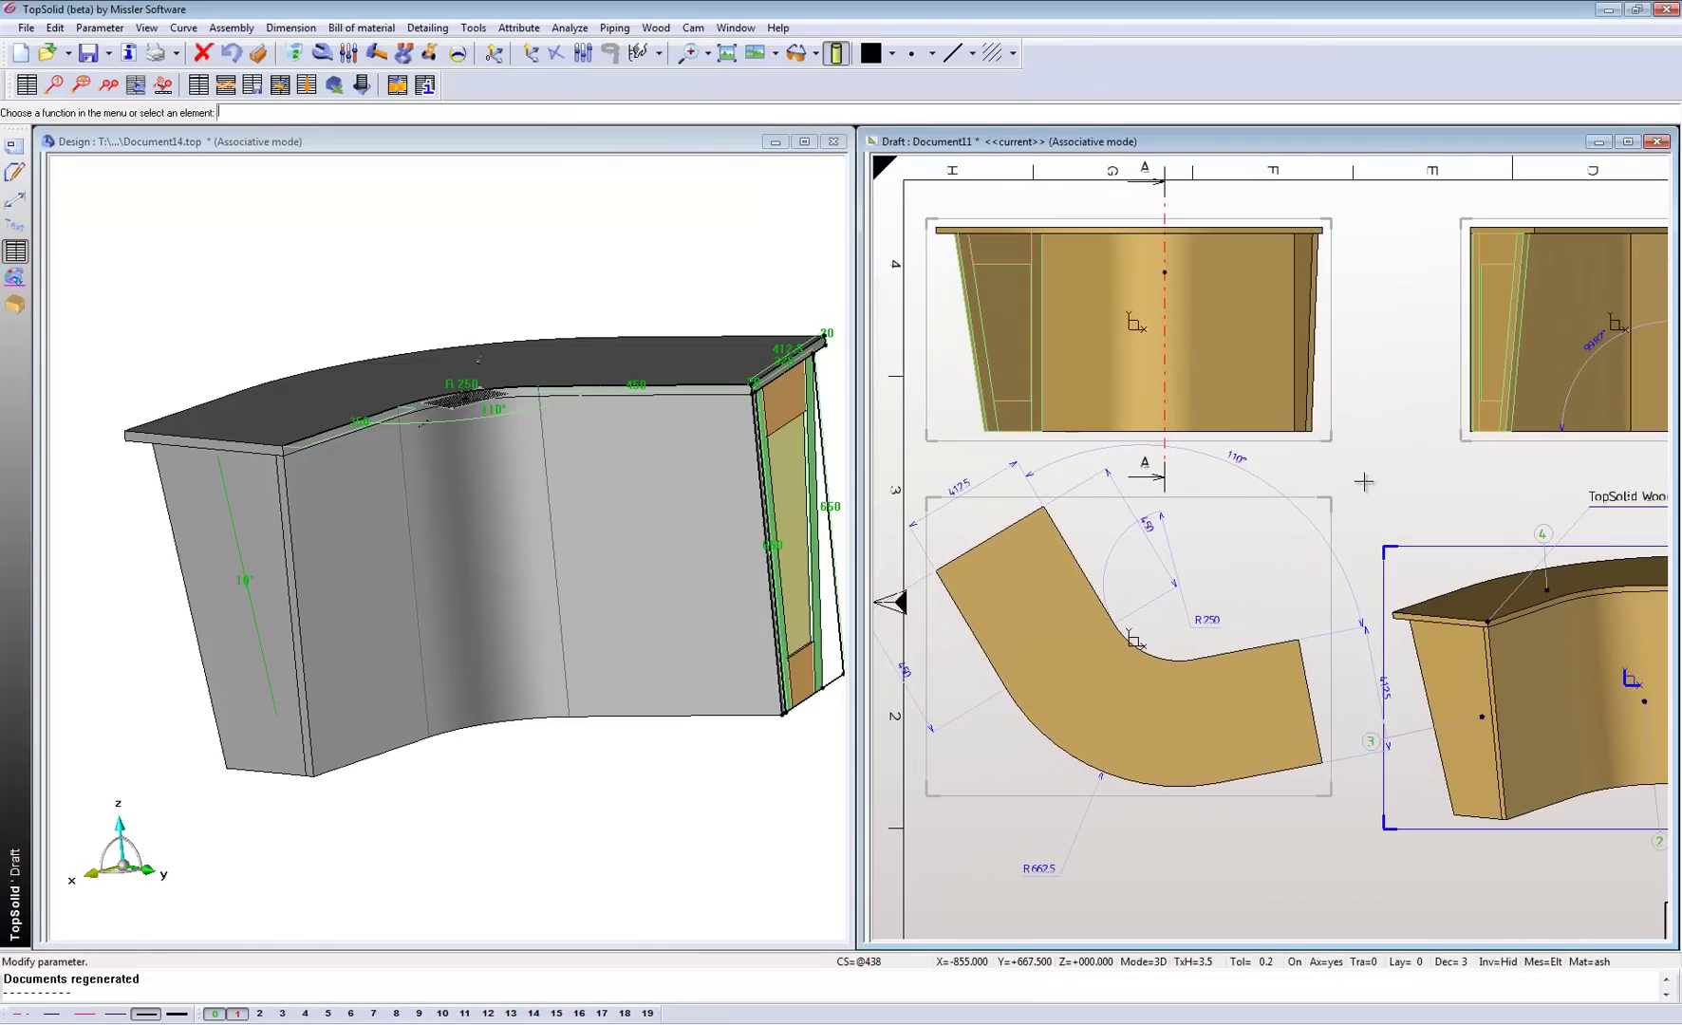
Step: From top view, sketch an arc-blend S-curve with tangent directions on the counter top's left end
left_click(555, 292)
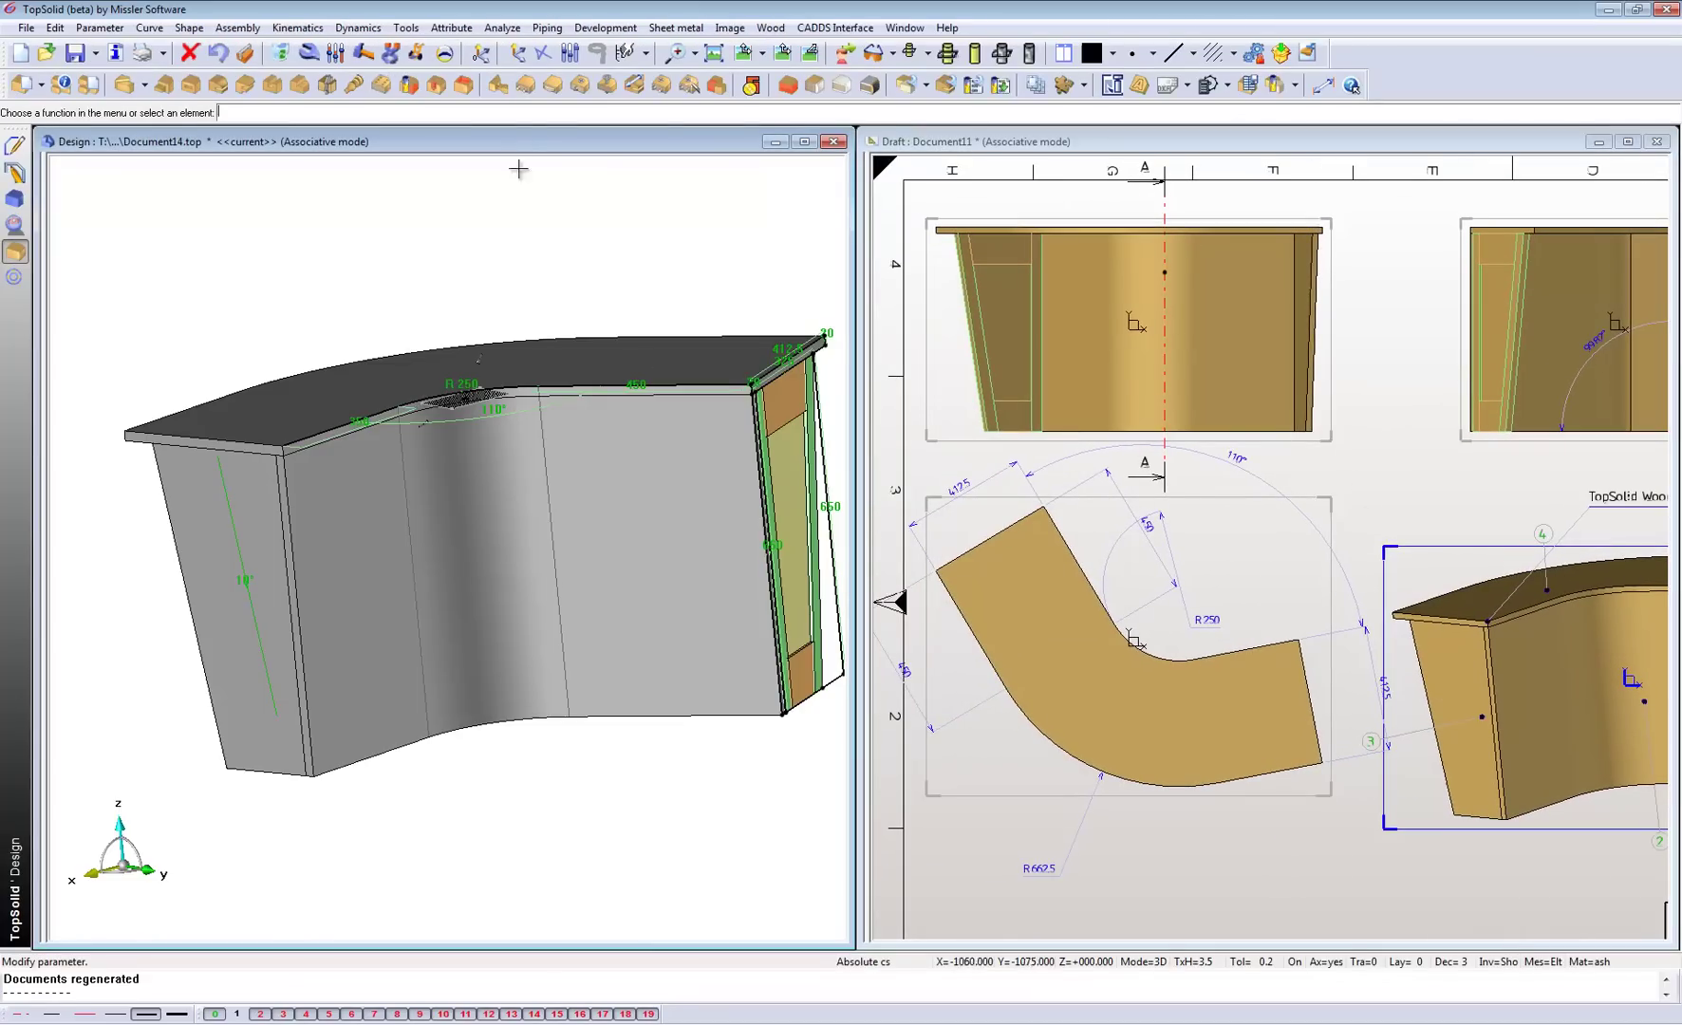
left_click(782, 53)
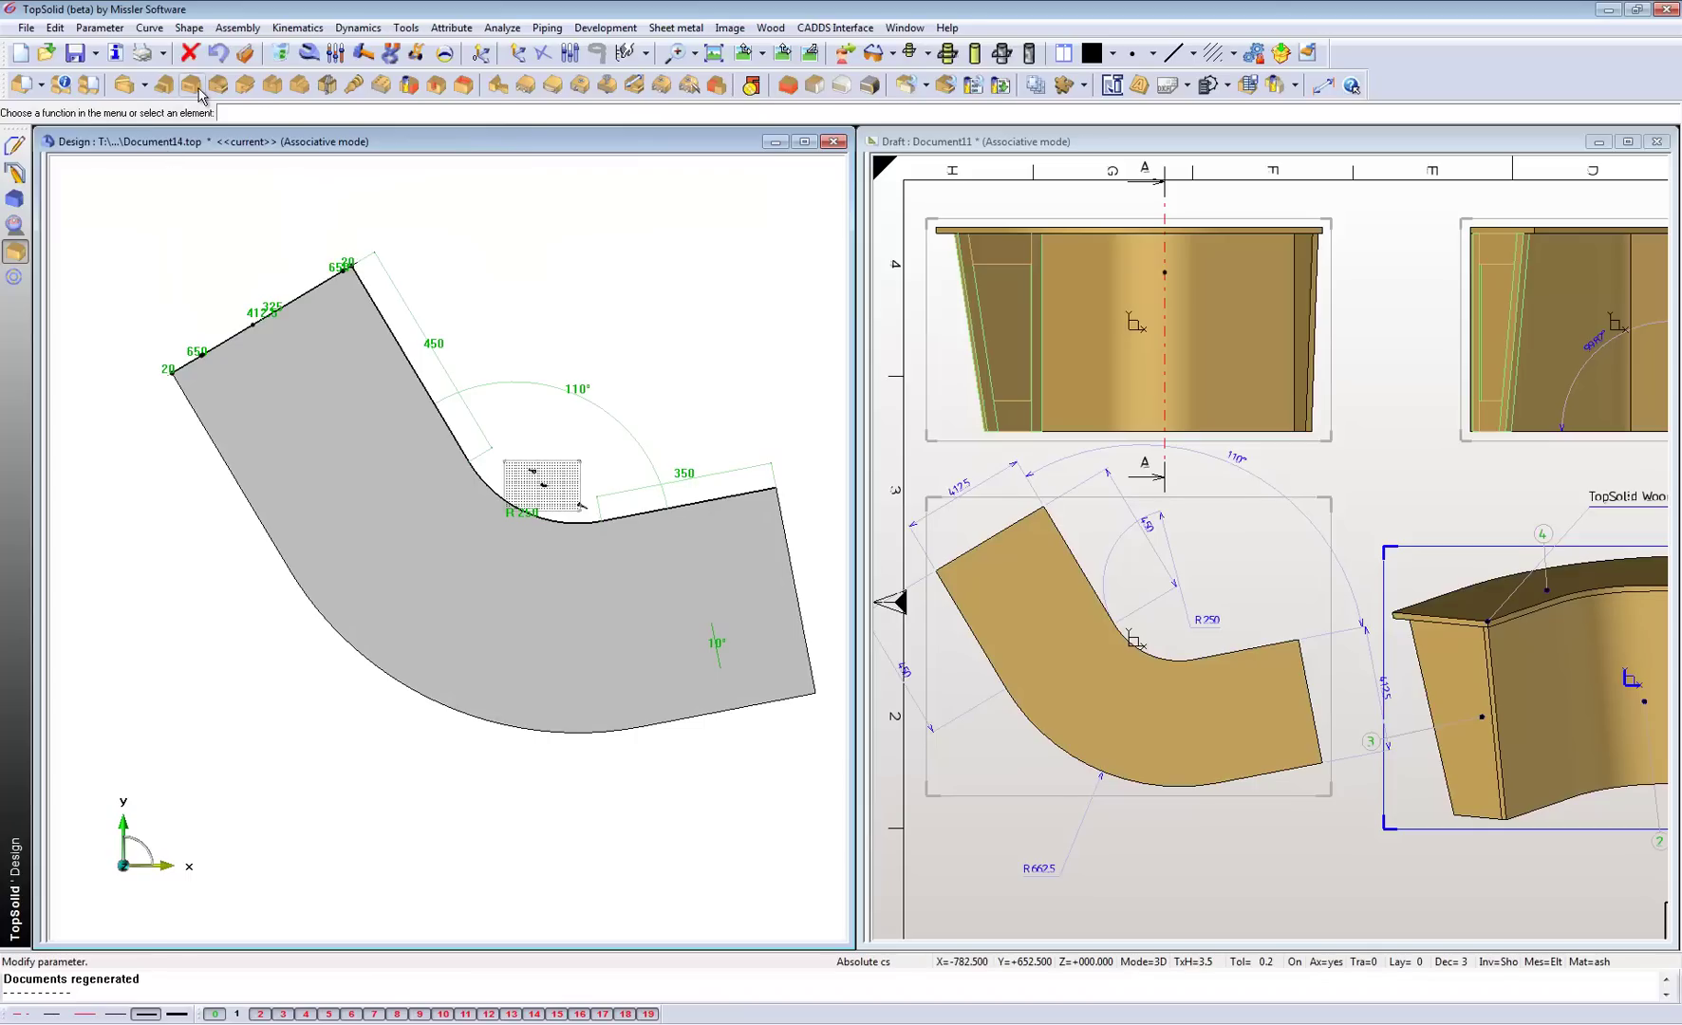
left_click(15, 147)
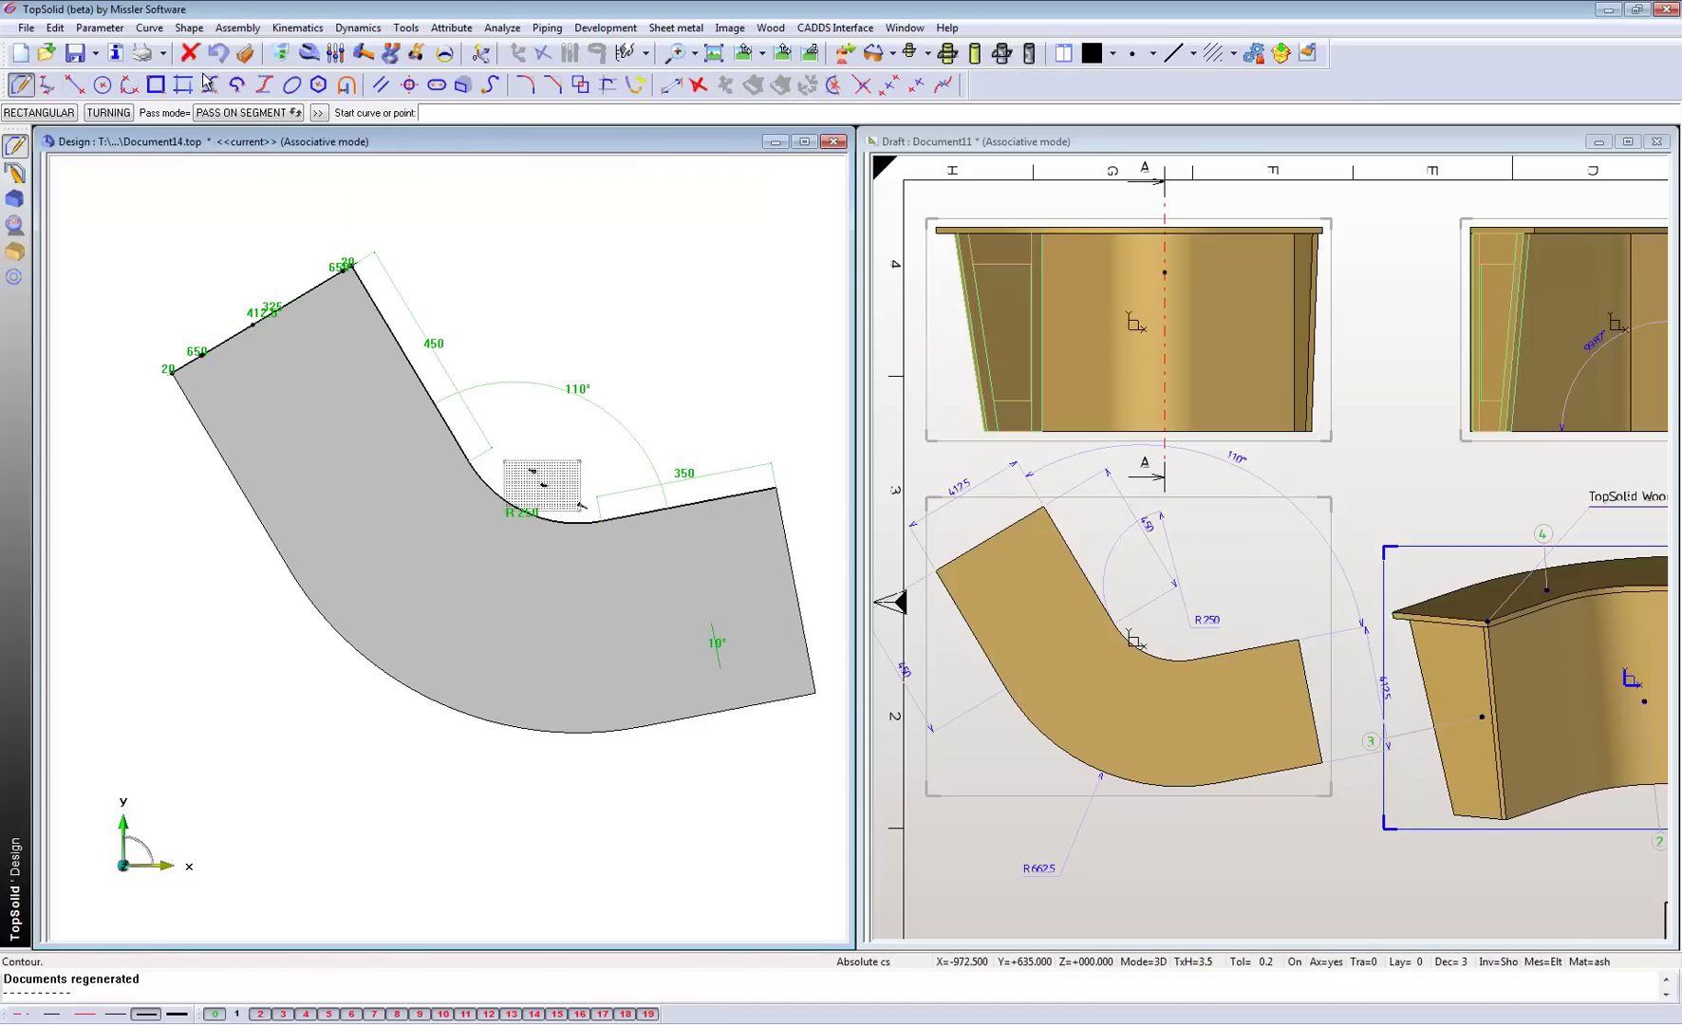
left_click(264, 85)
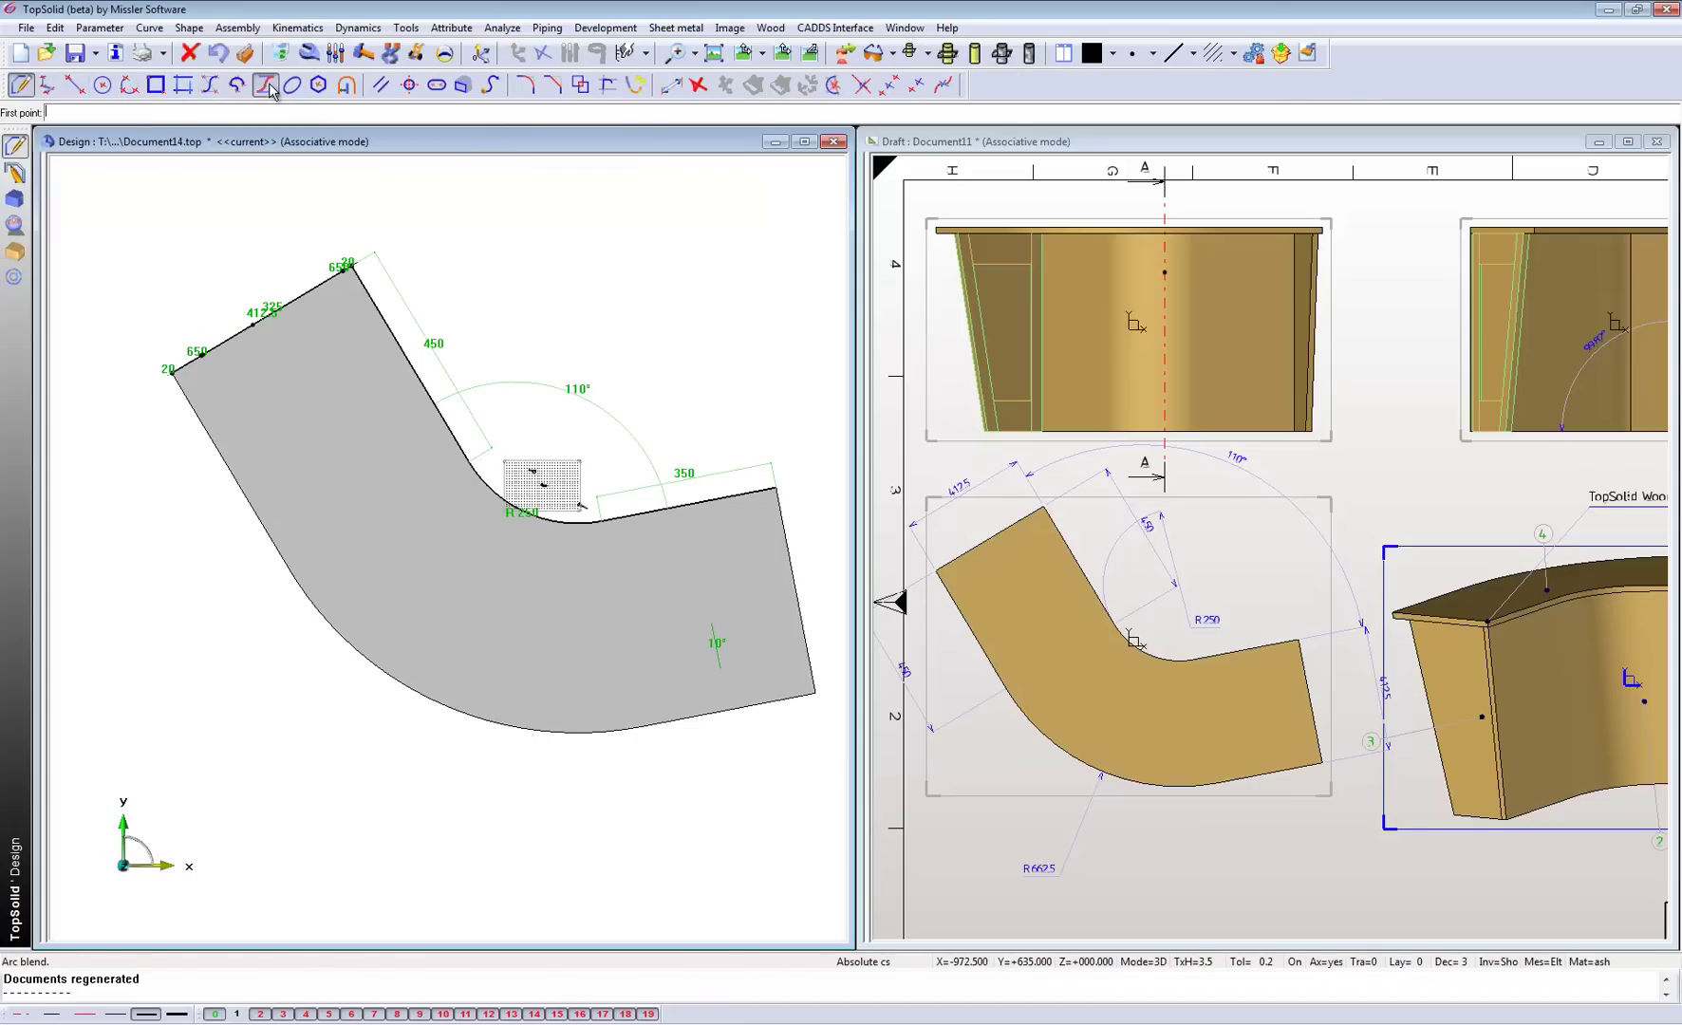
left_click(261, 440)
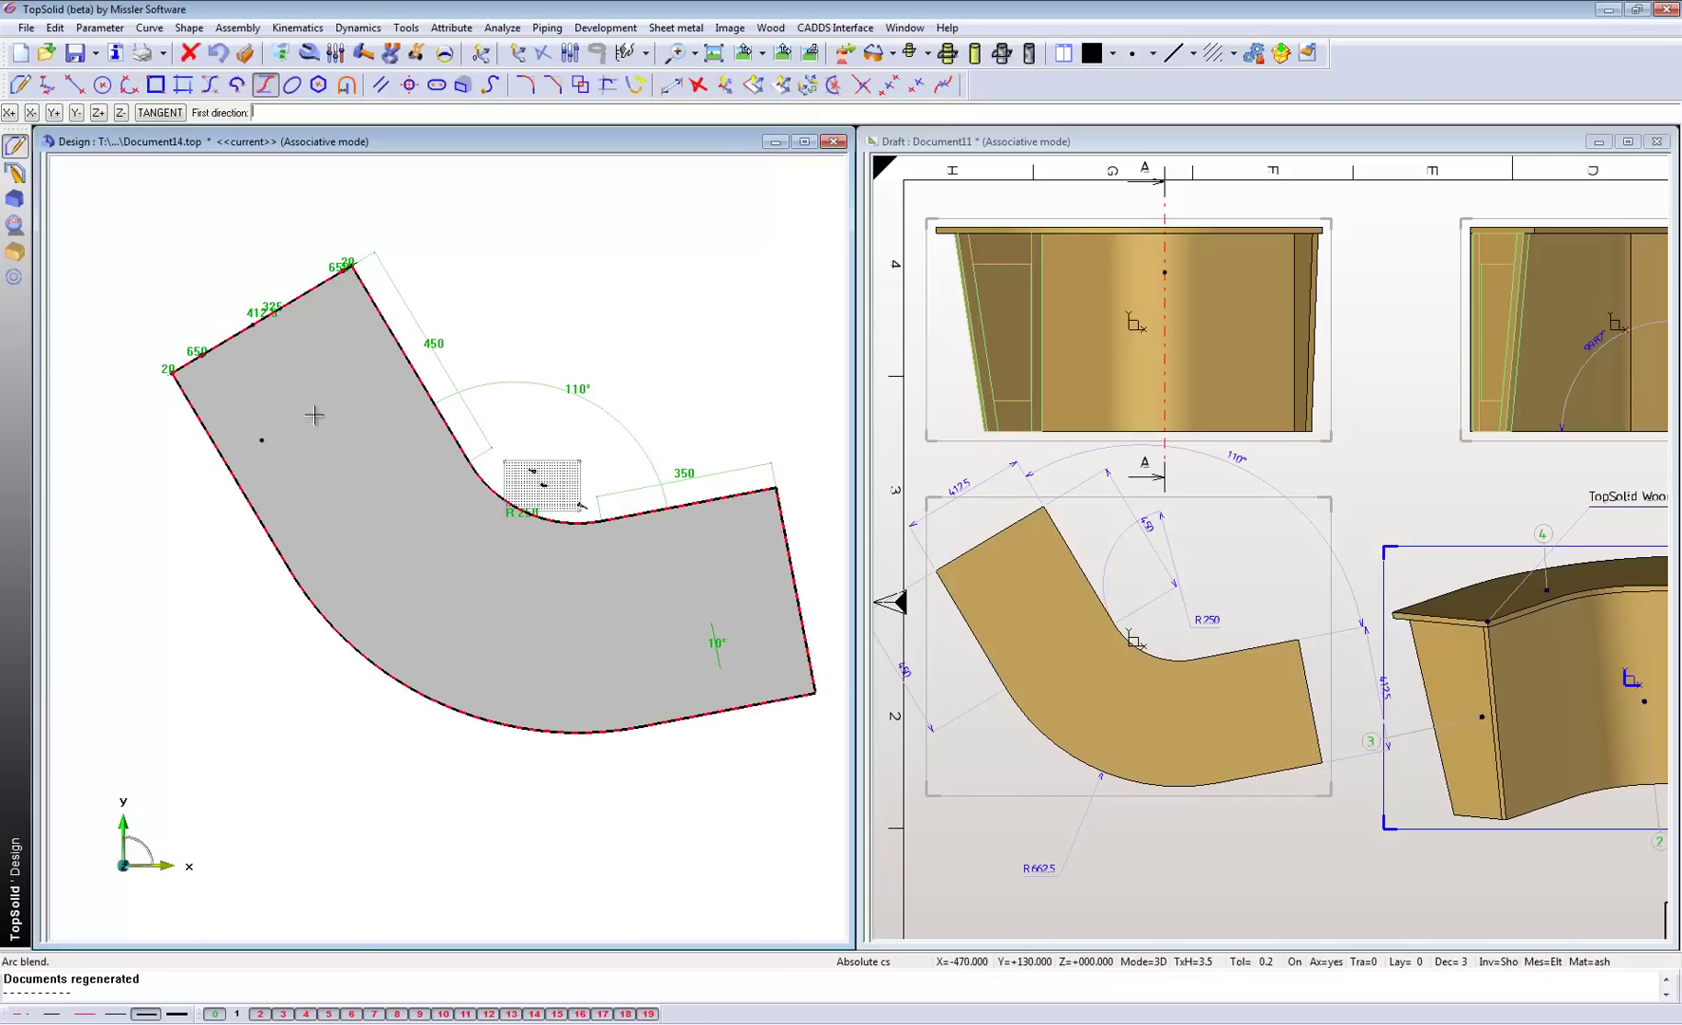
right_click(381, 367)
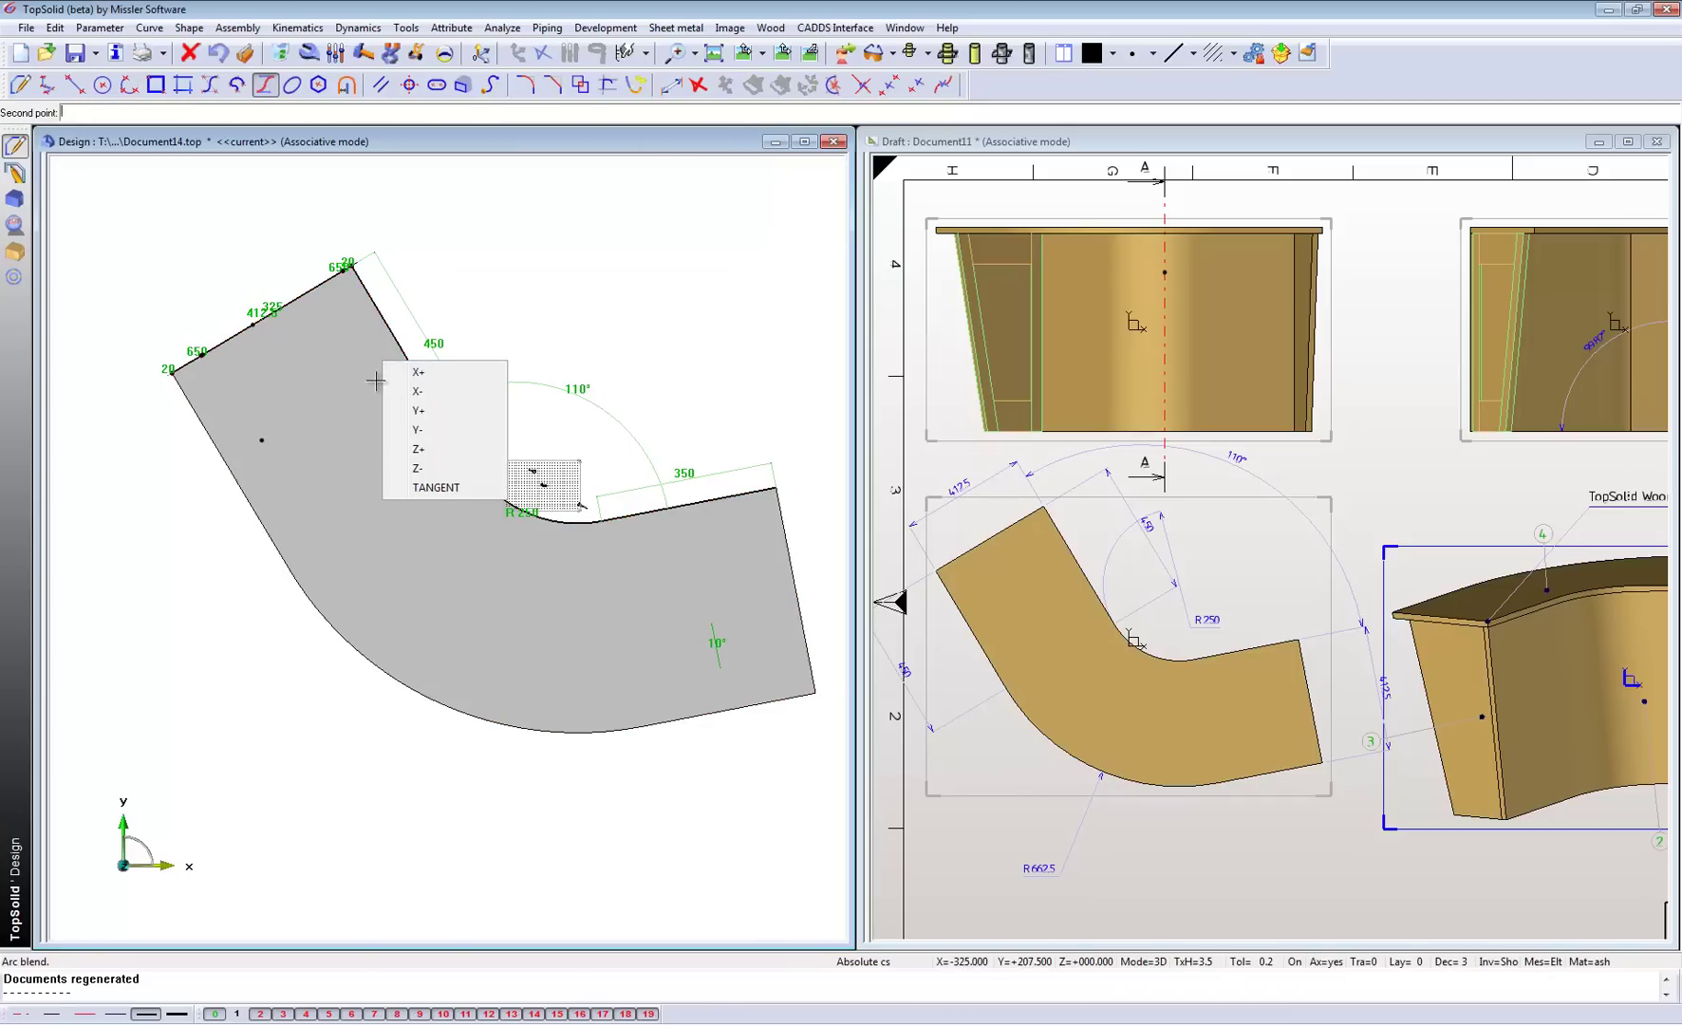
scroll(340, 374, "down", 2)
left_click(371, 371)
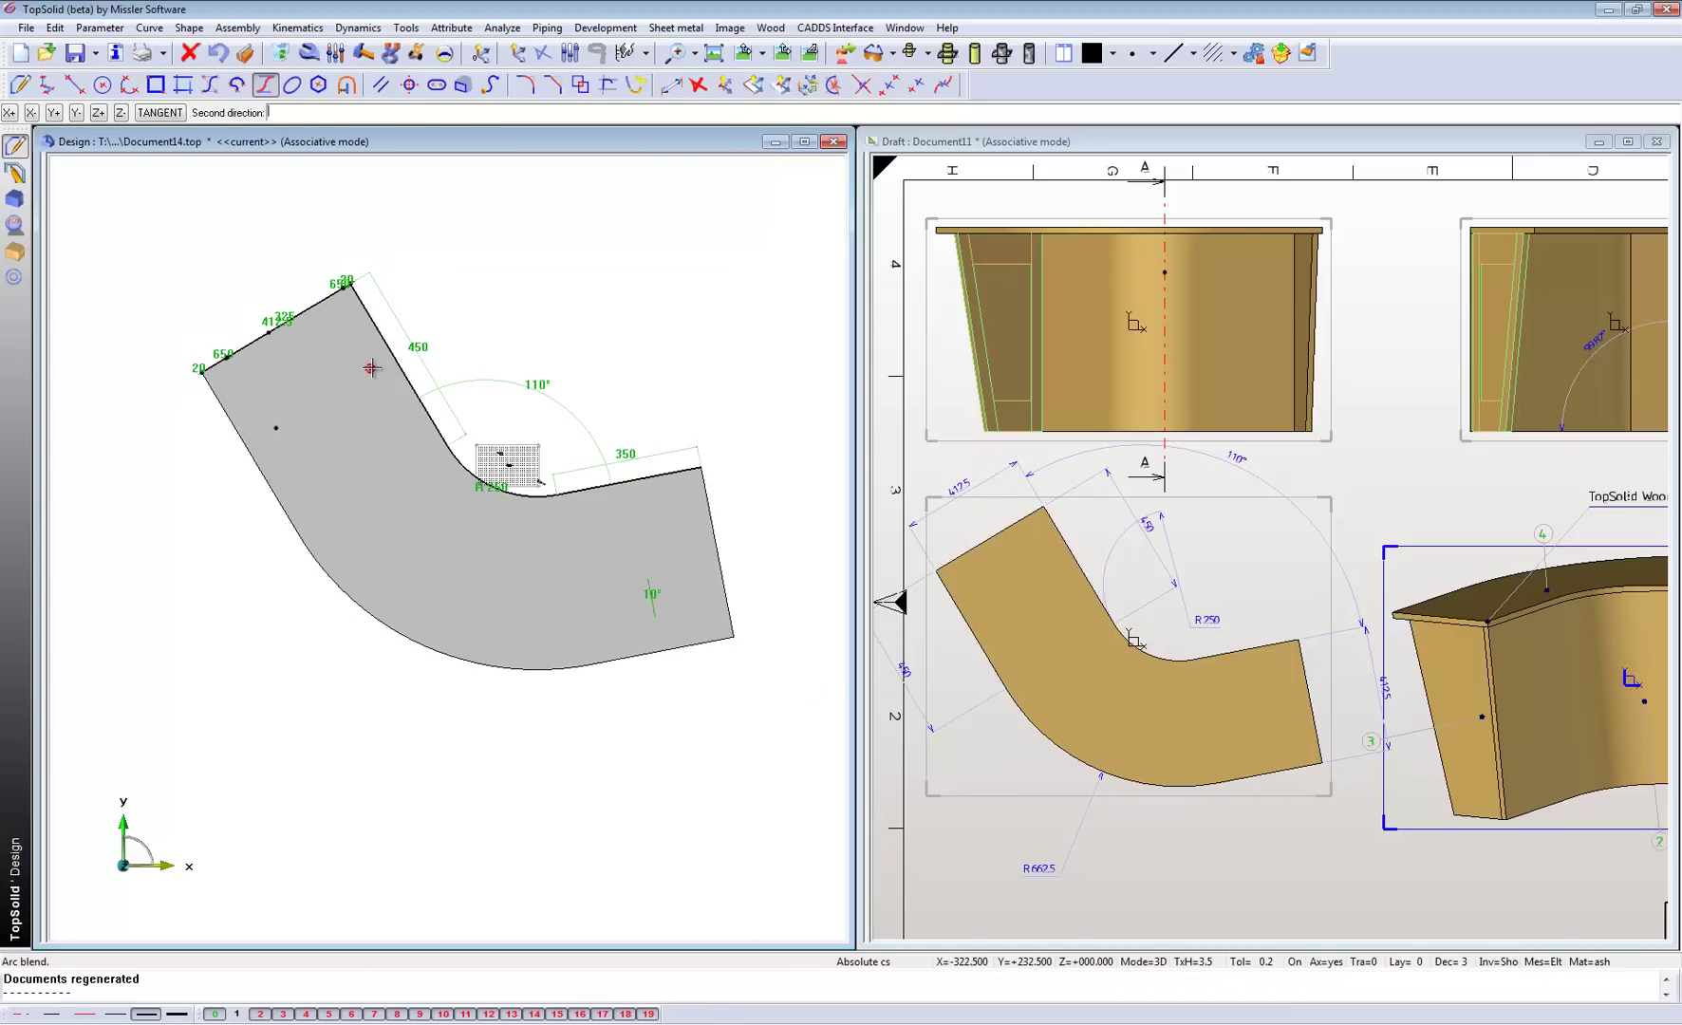
right_click(385, 385)
left_click(389, 393)
scroll(351, 363, "up", 2)
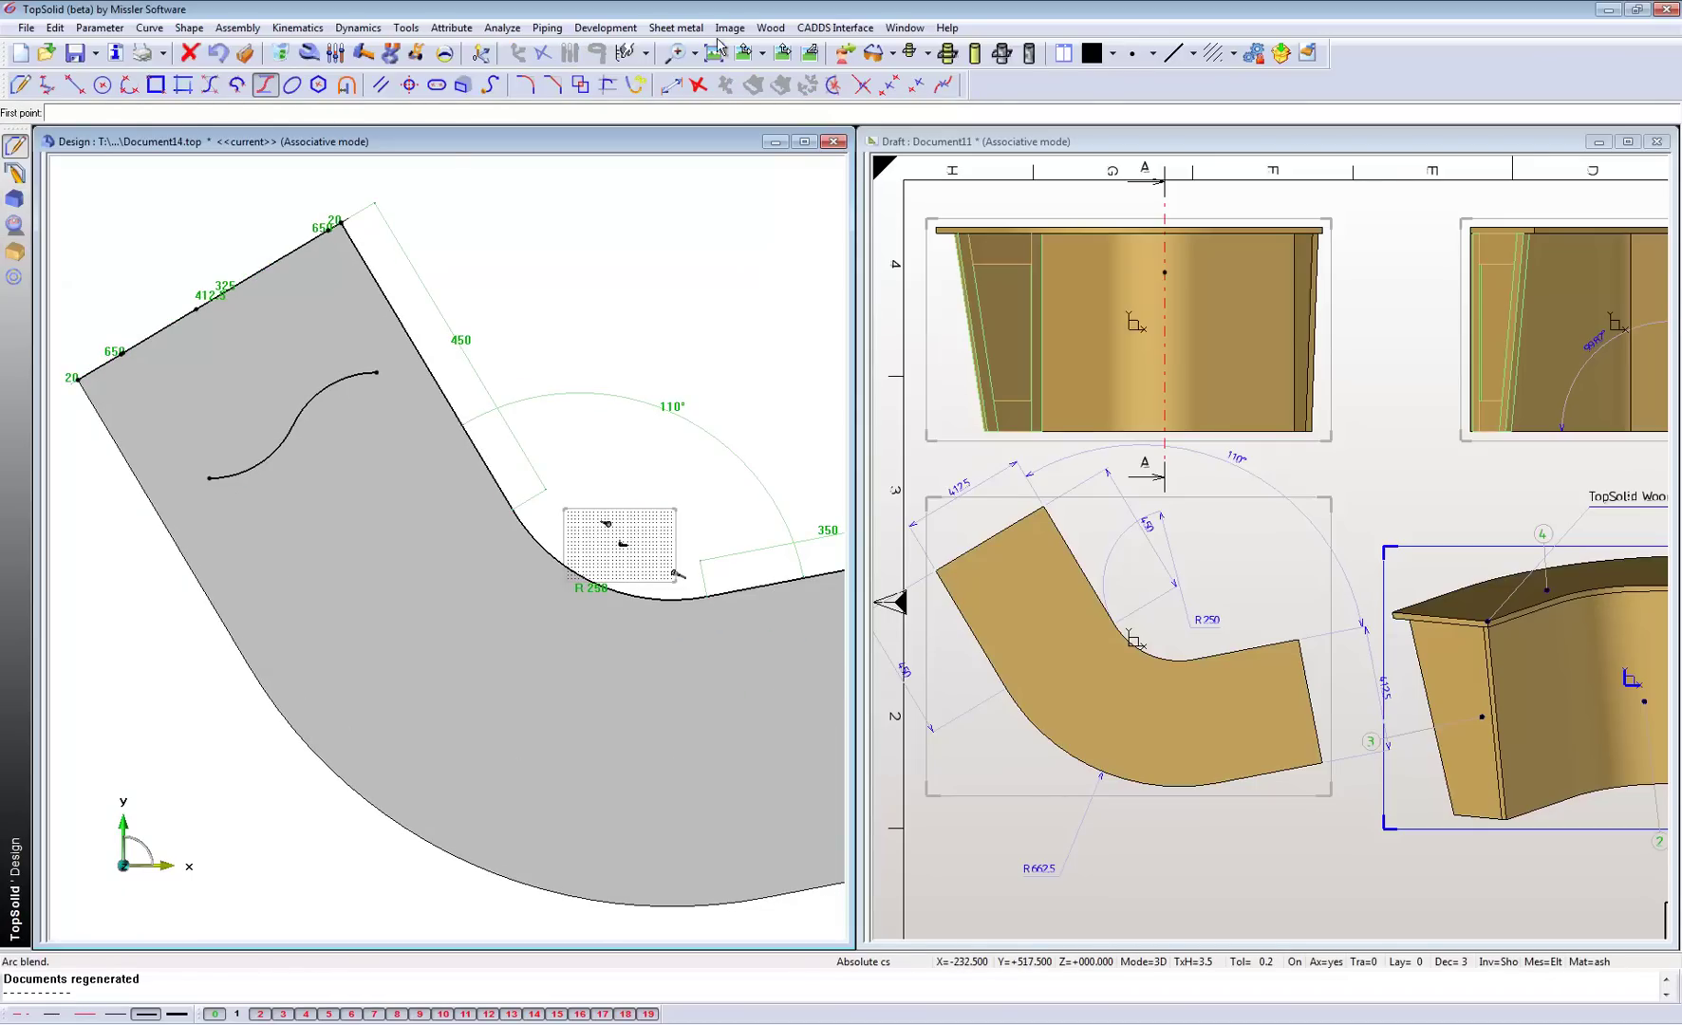
left_click(810, 57)
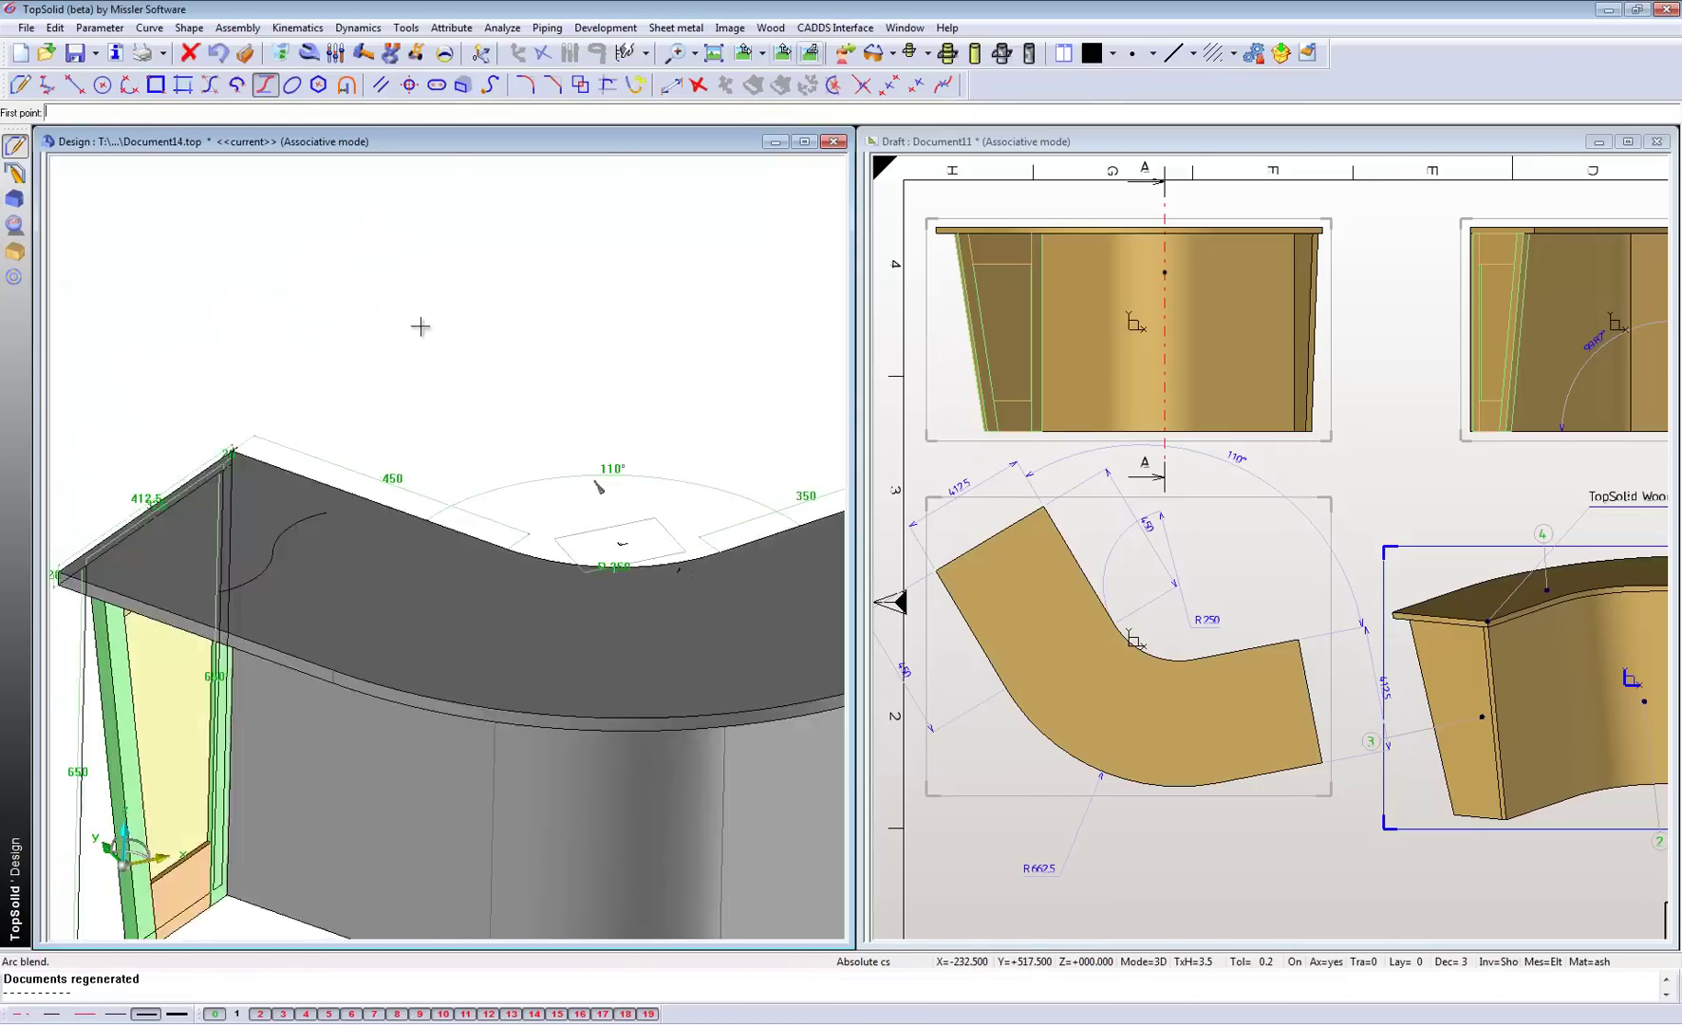
Step: Start a groove using the S-curve as path on the counter top
left_click(13, 254)
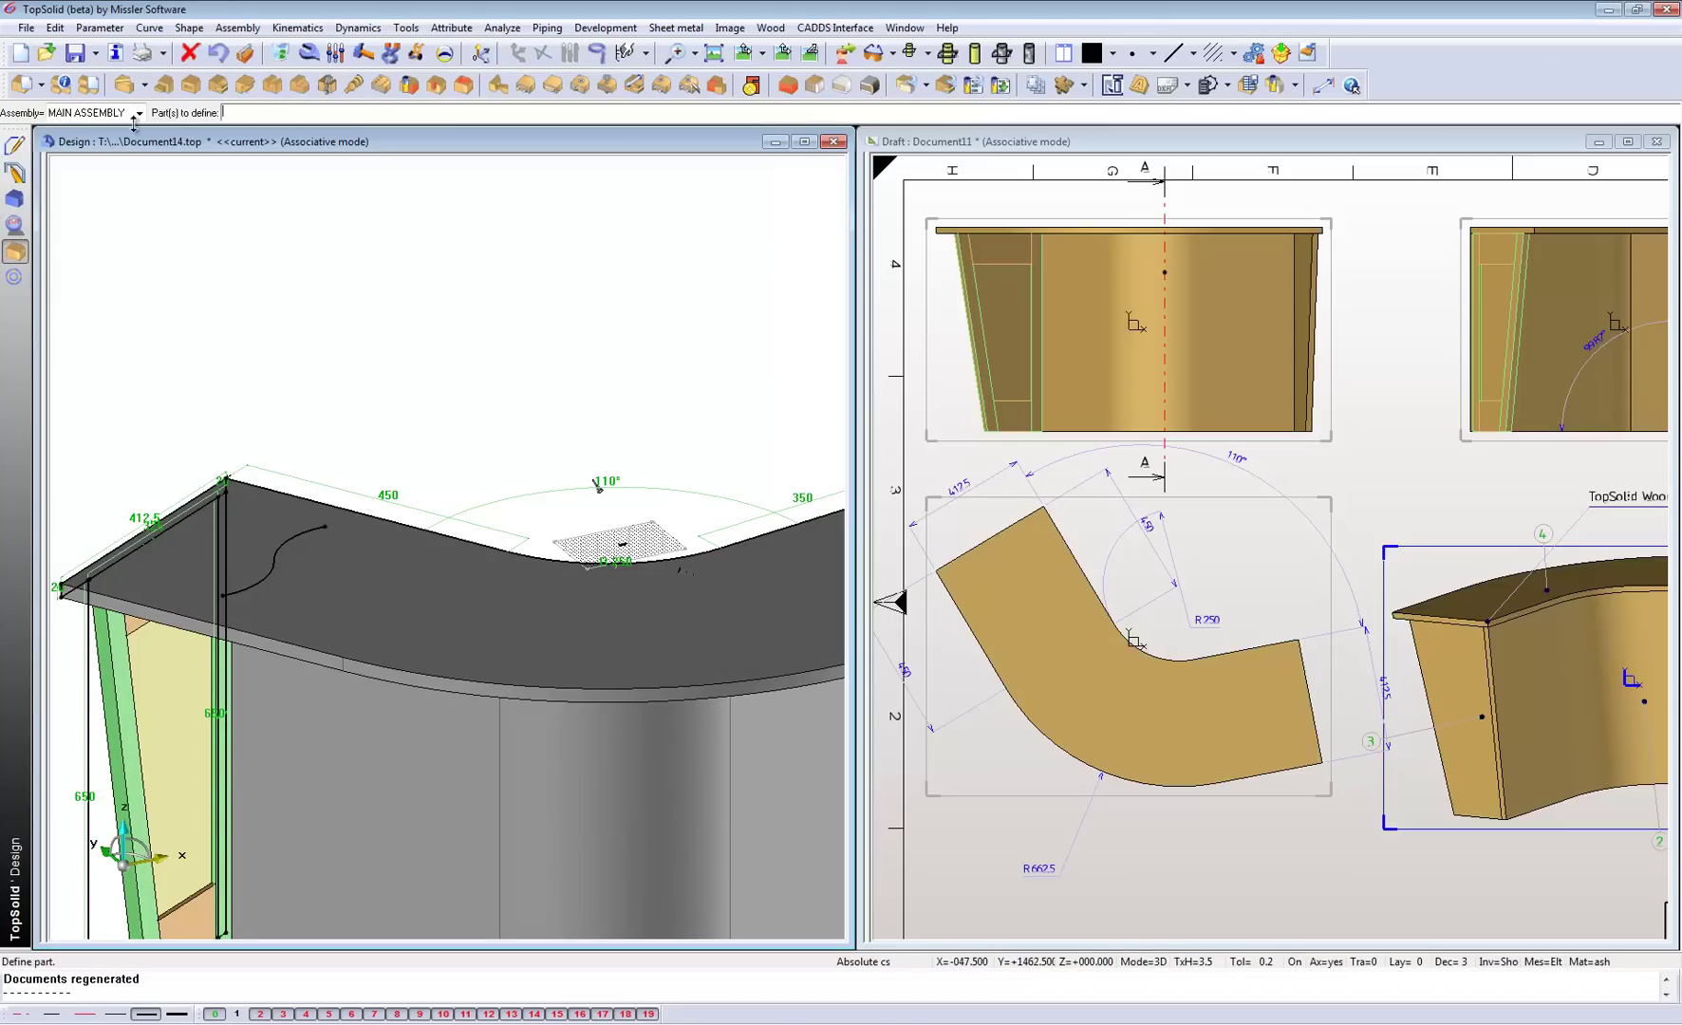
left_click(273, 90)
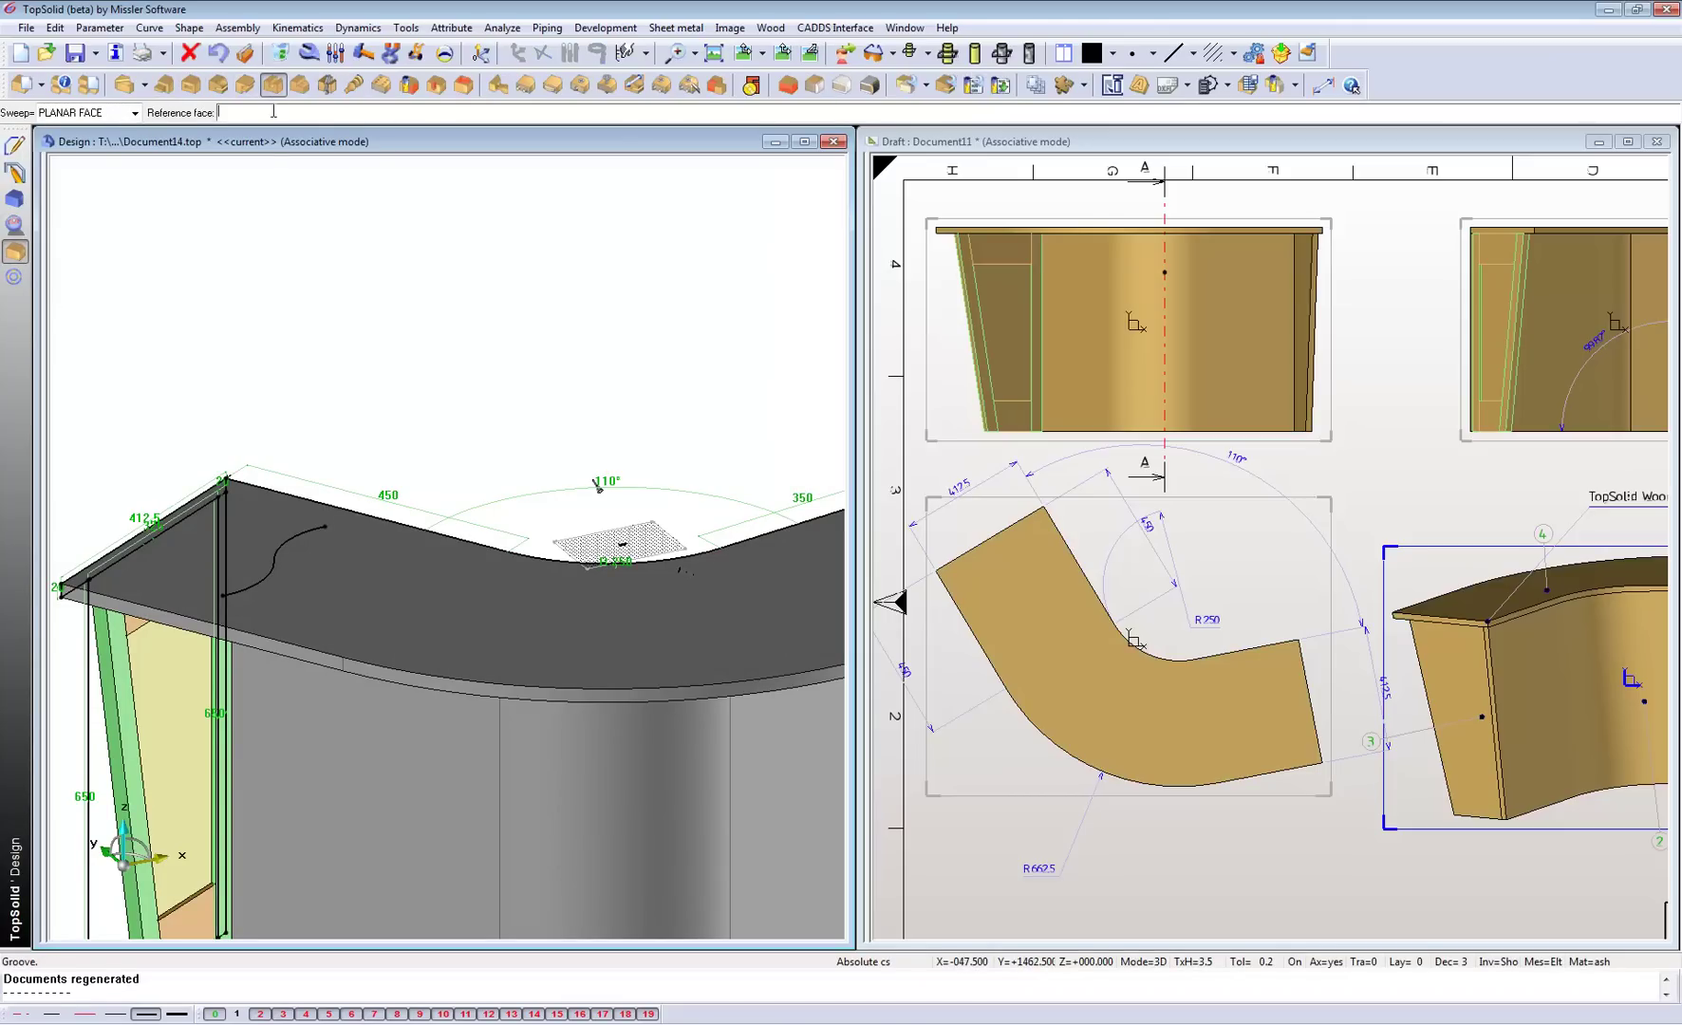
left_click(291, 543)
left_click(333, 357)
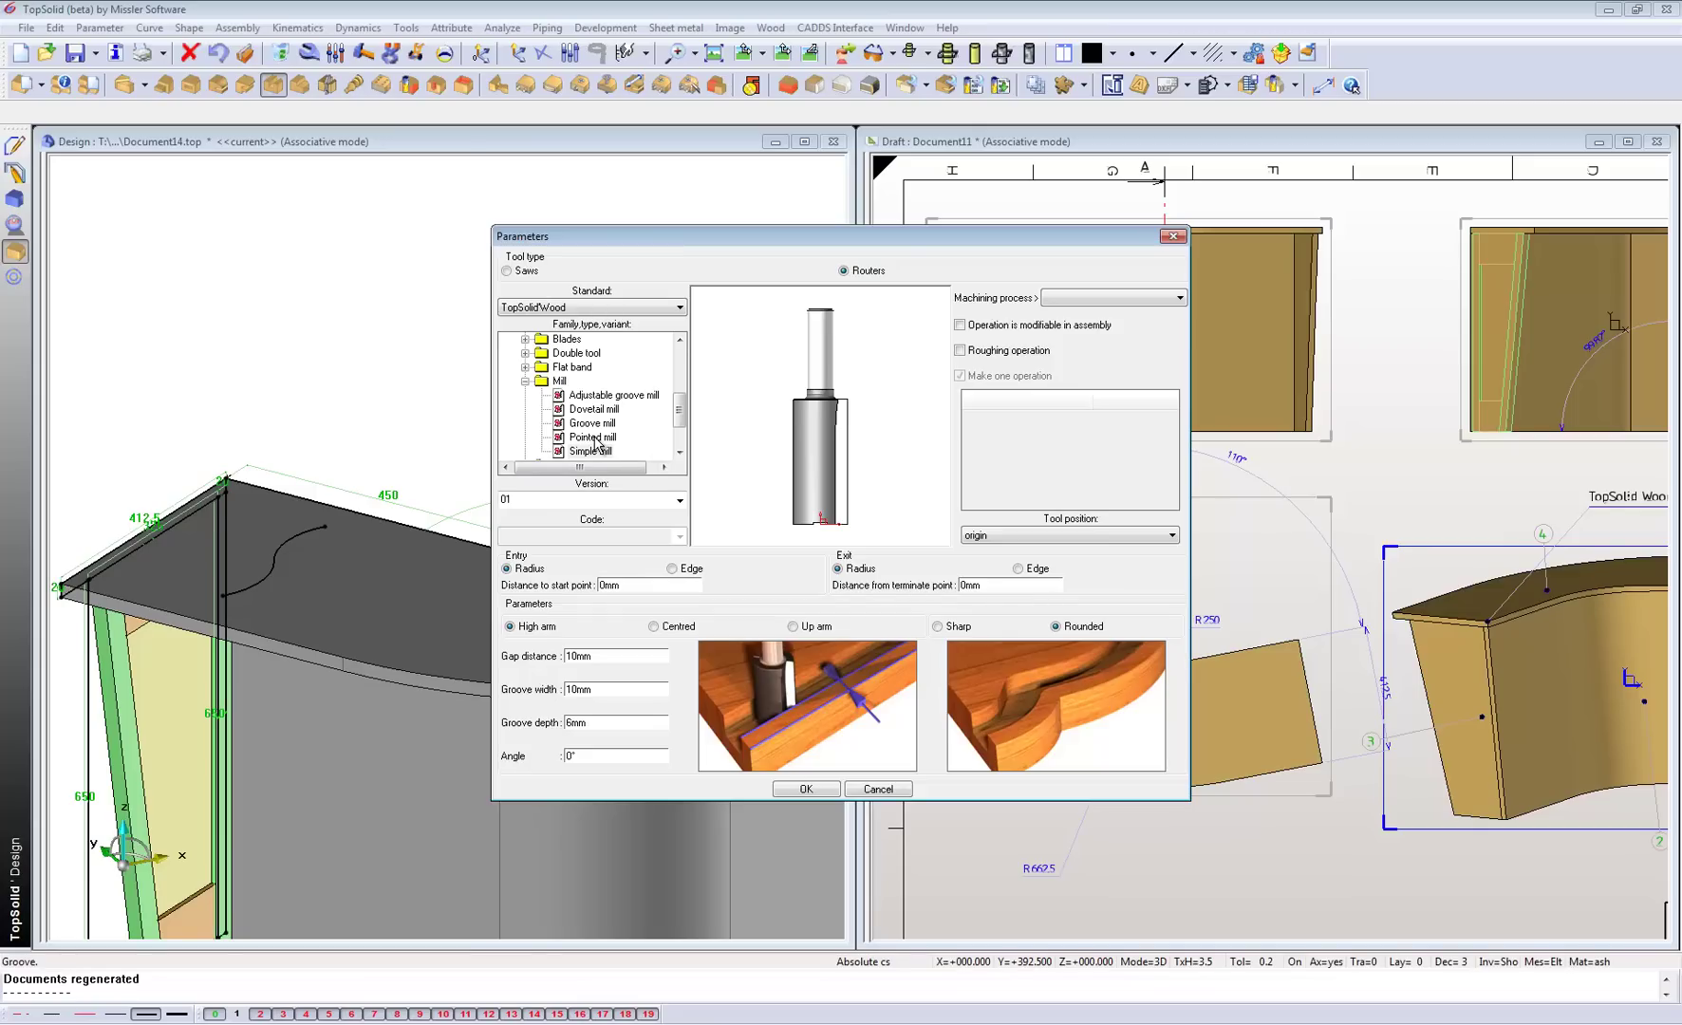
Step: Use a simple mill with 16 mm groove width and confirm the groove
left_click(597, 438)
left_click(597, 423)
left_click(598, 409)
left_click(601, 452)
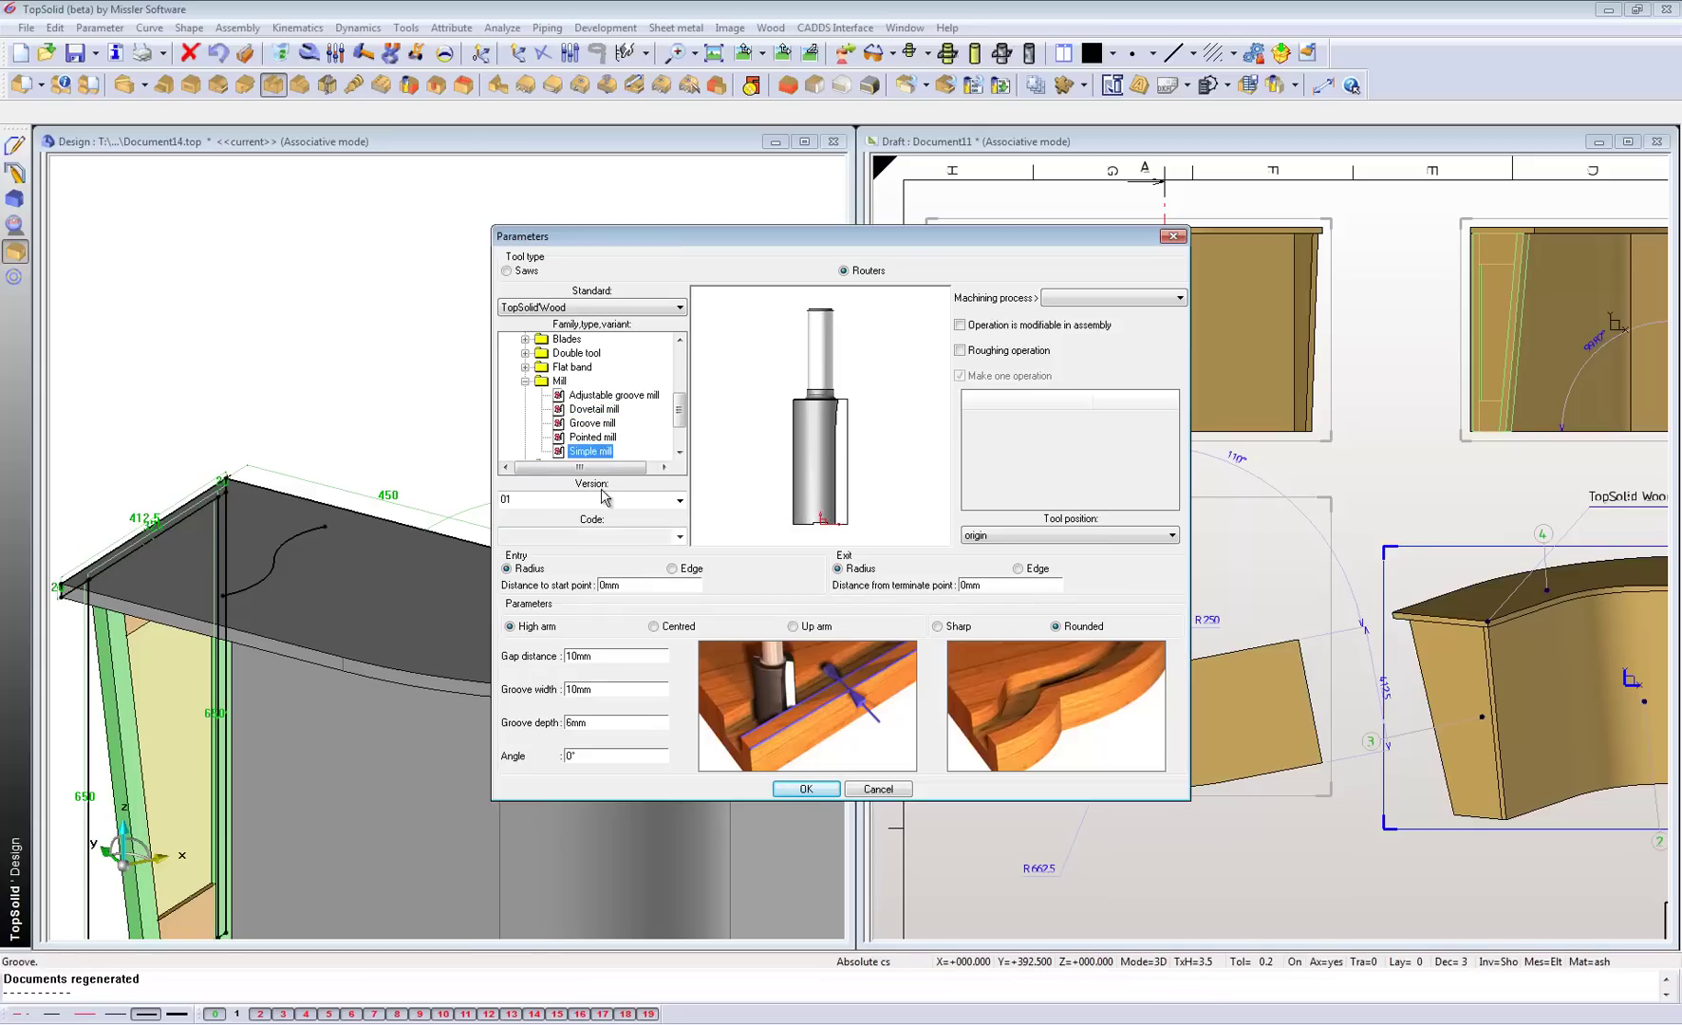
double_click(605, 659)
left_click(576, 693)
key("BackSpace")
type("6")
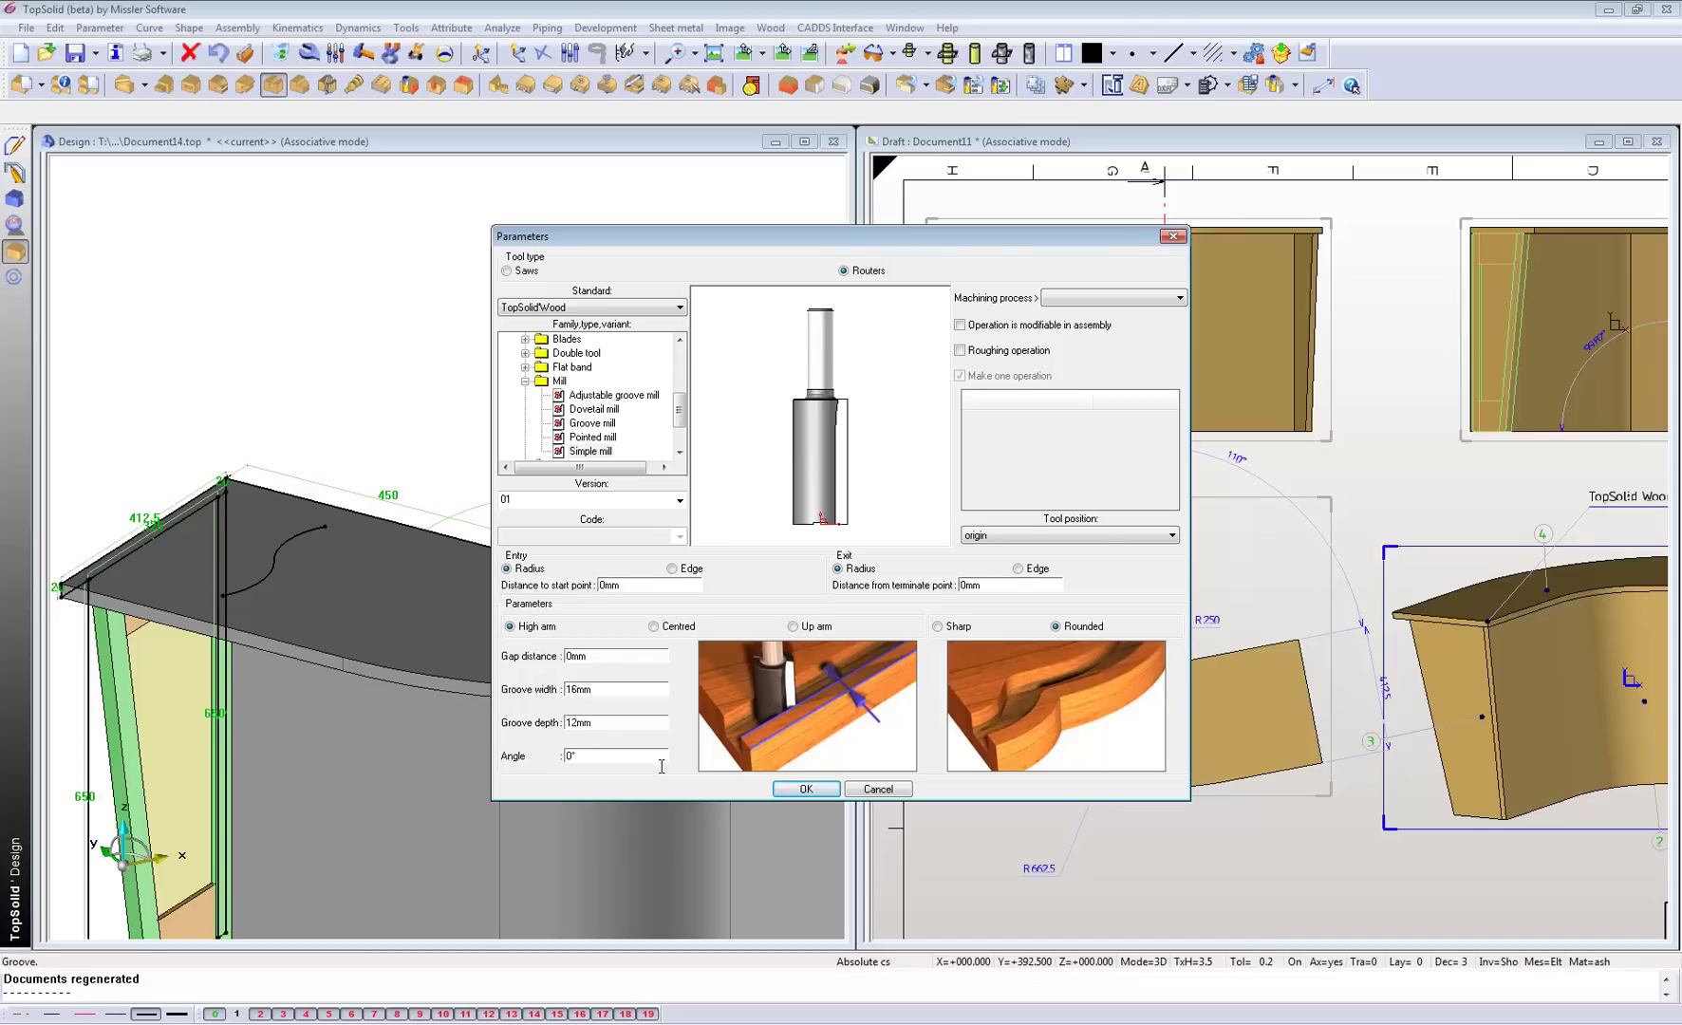
left_click(805, 789)
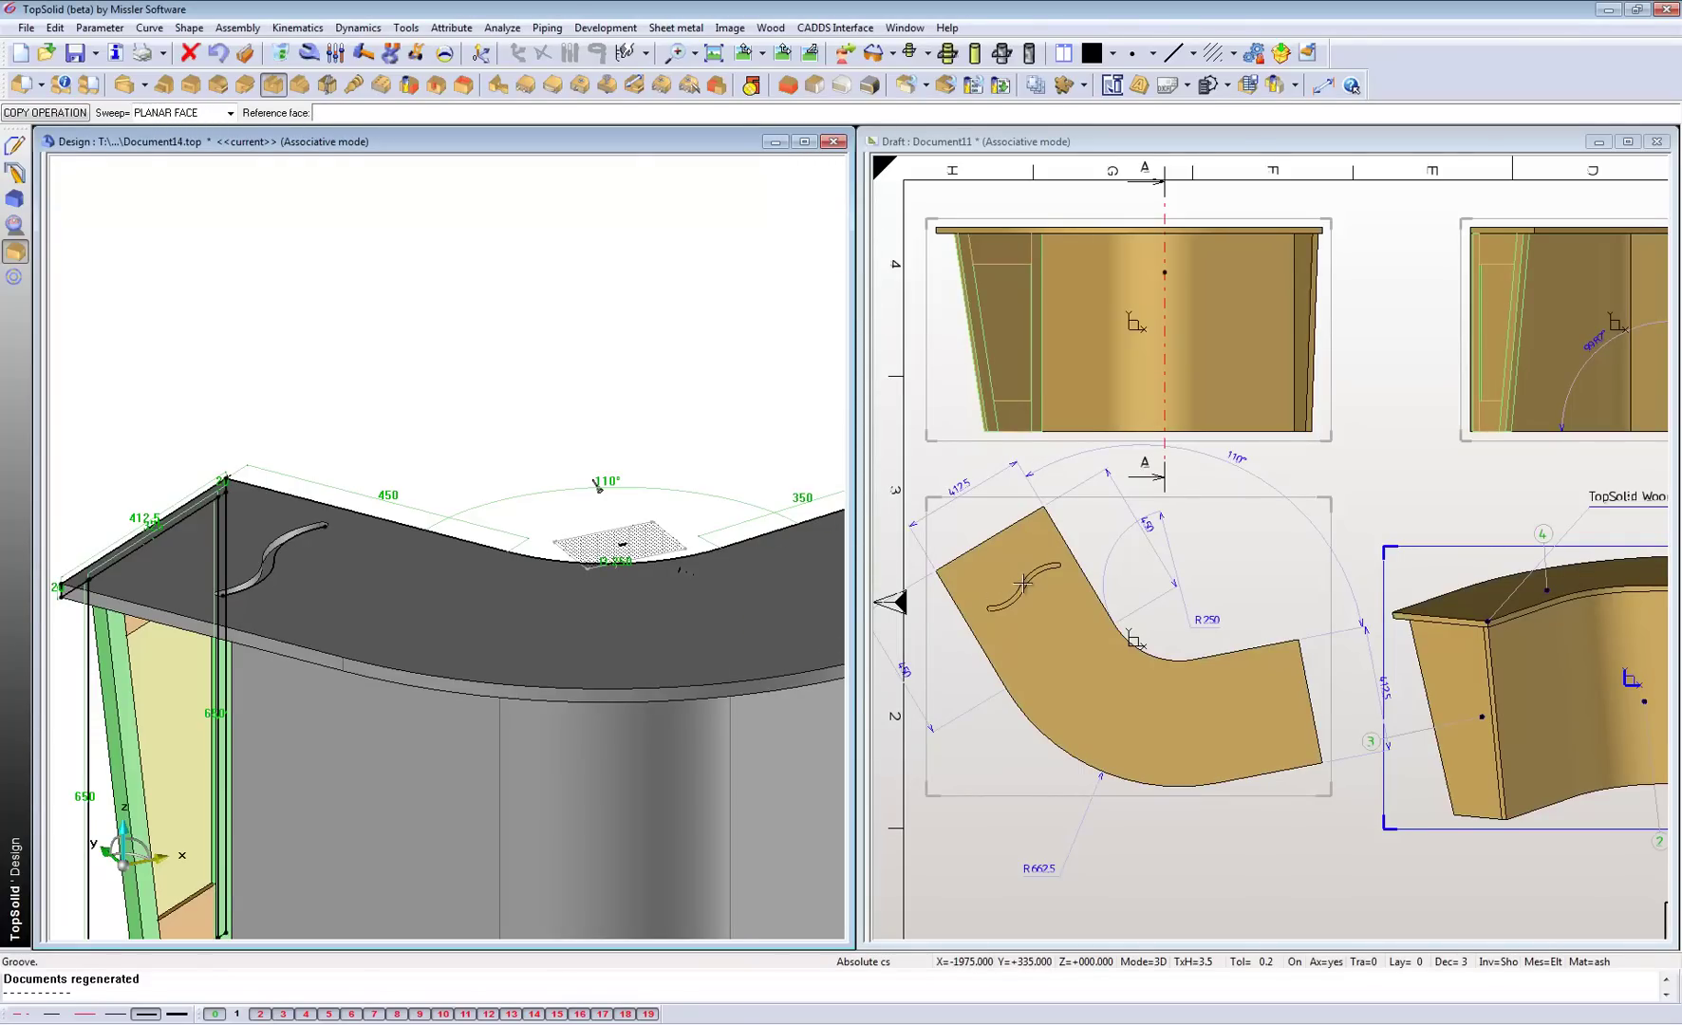
Step: Activate the drawing window, then maximize the Document14 design window
scroll(1023, 583, "down", 1)
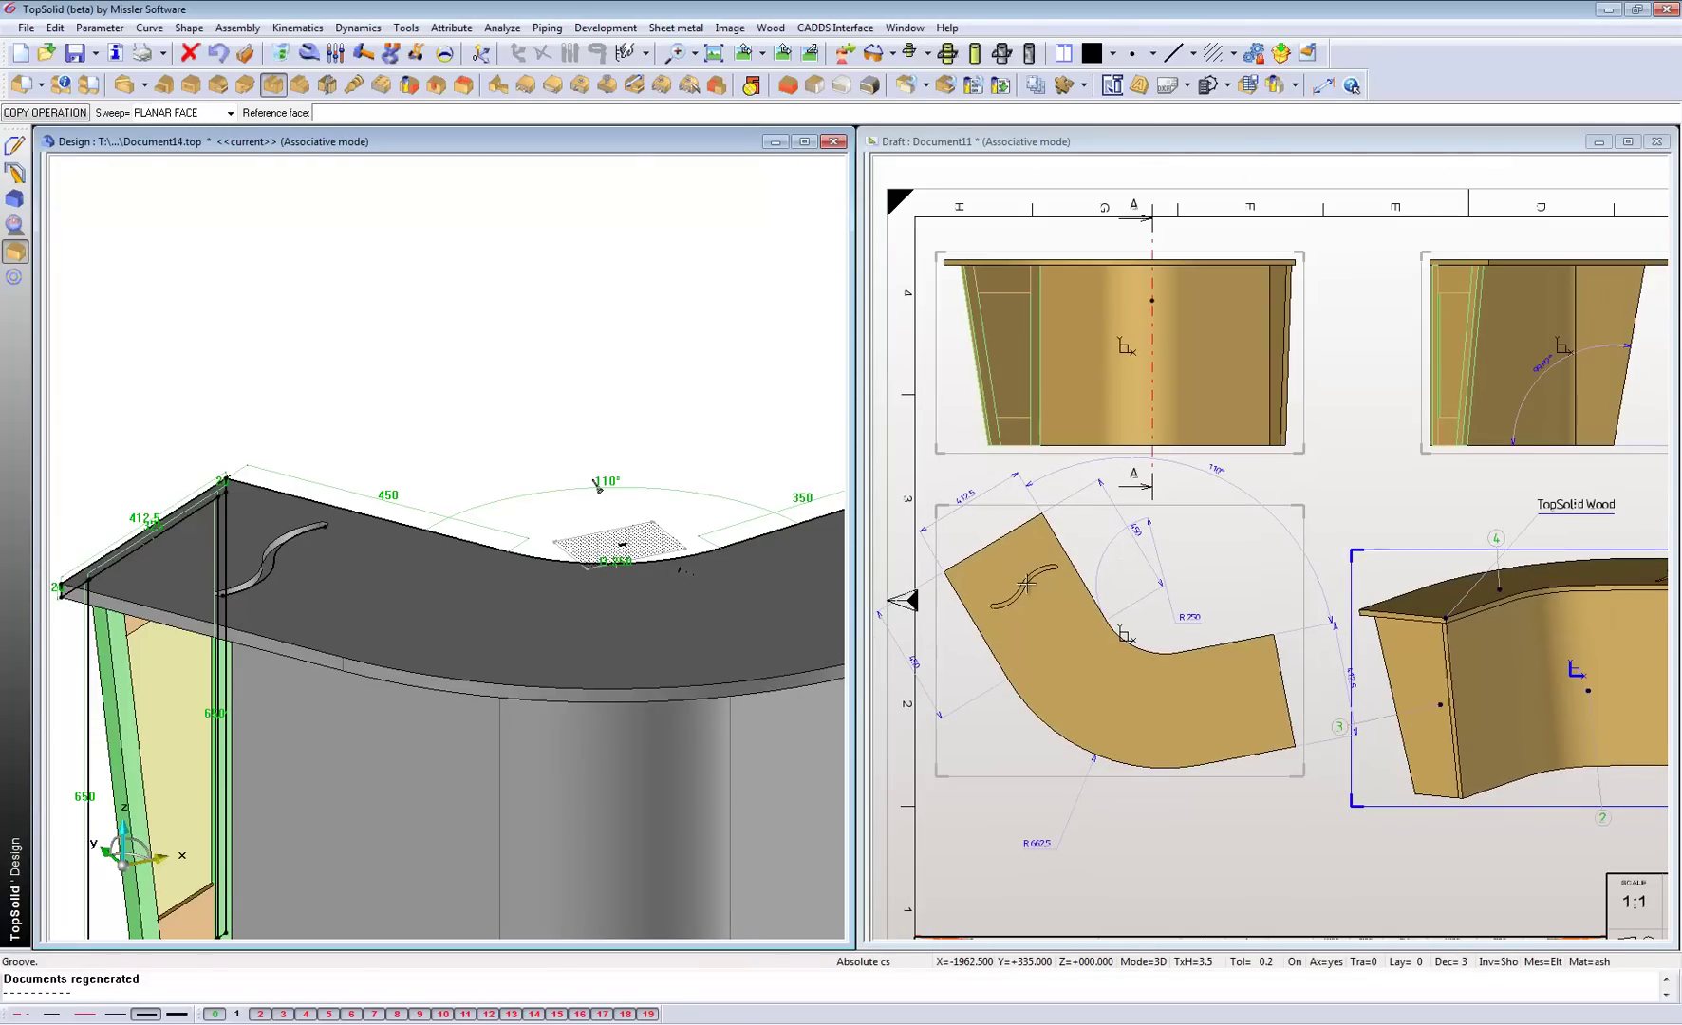
left_click(1115, 541)
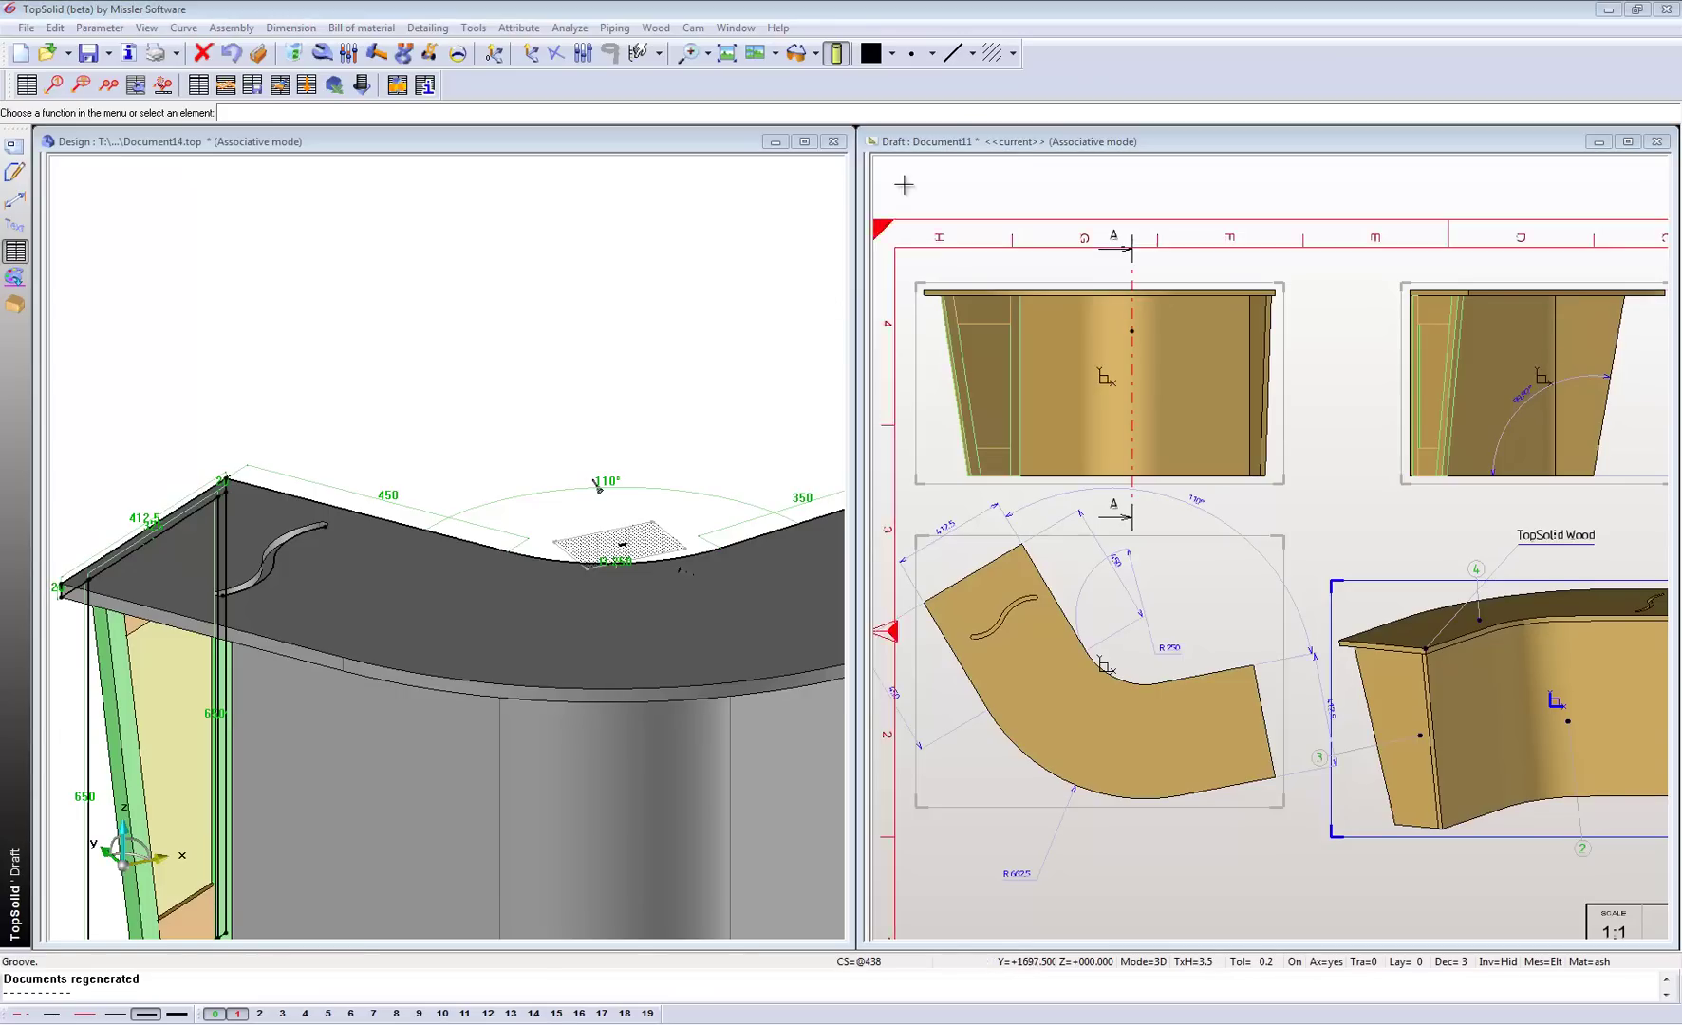
left_click(804, 142)
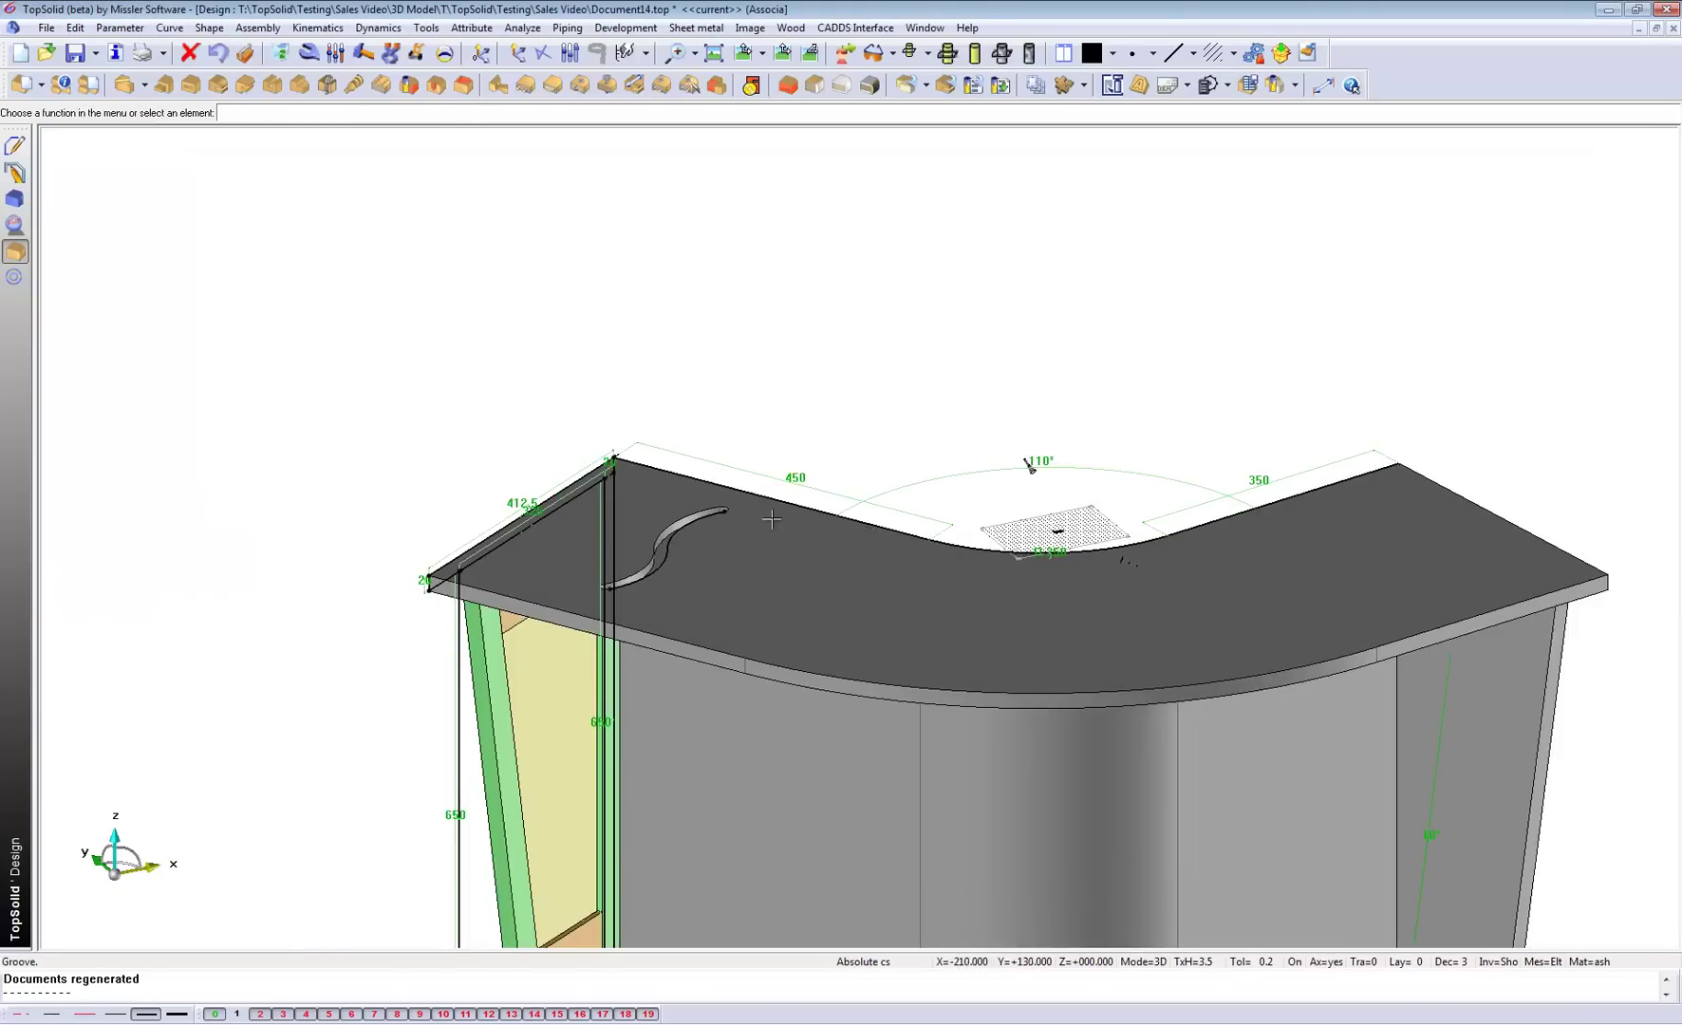
Step: Orbit and pan the counter, then switch to top view showing the full outline and S-groove
scroll(672, 549, "down", 3)
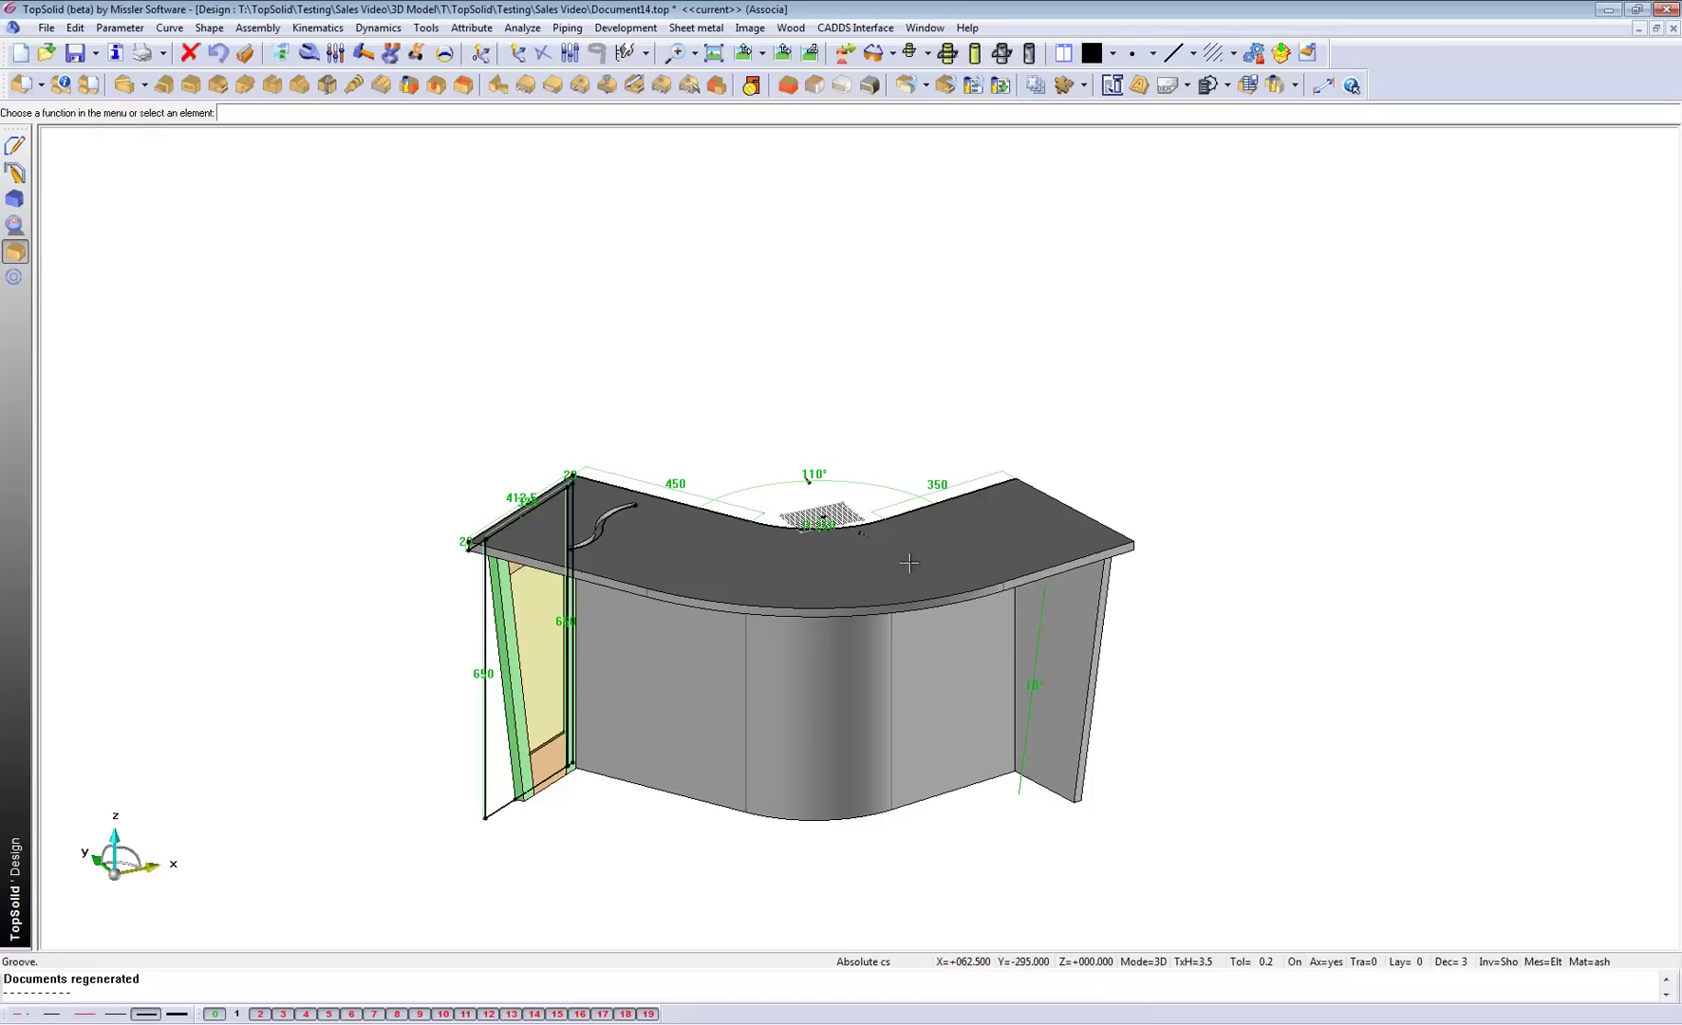
middle_click_drag(778, 568, 589, 537)
scroll(589, 537, "up", 3)
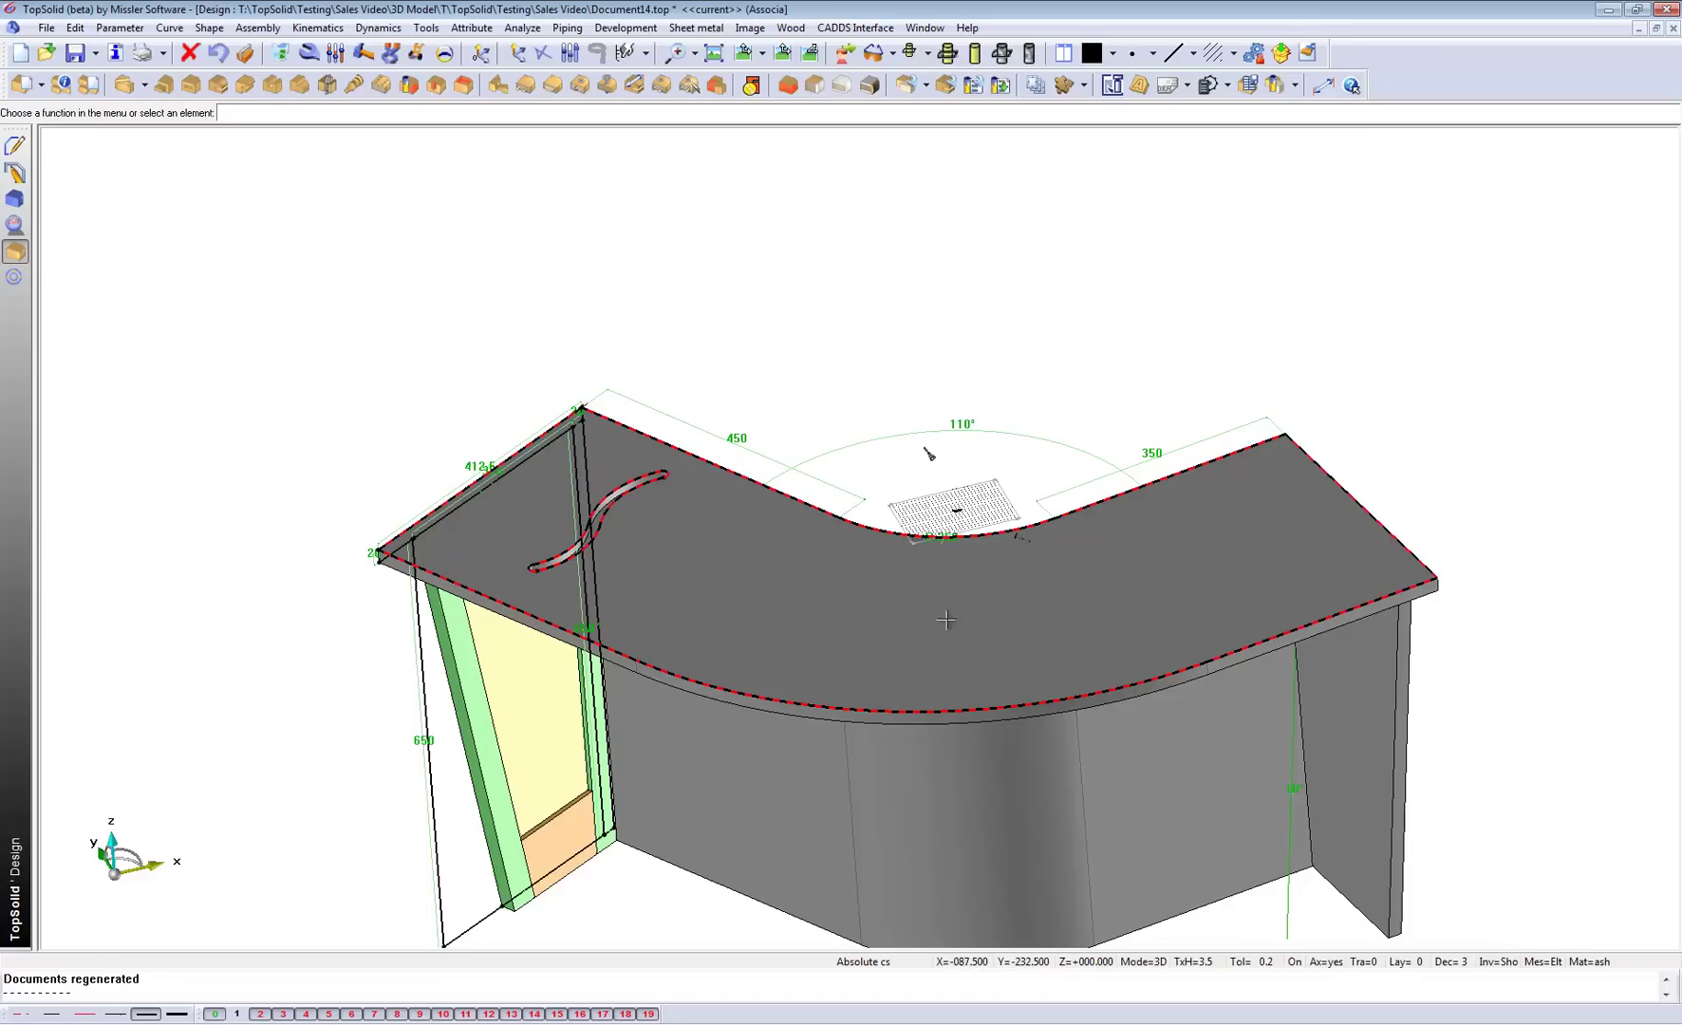
middle_click_drag(919, 614, 888, 515)
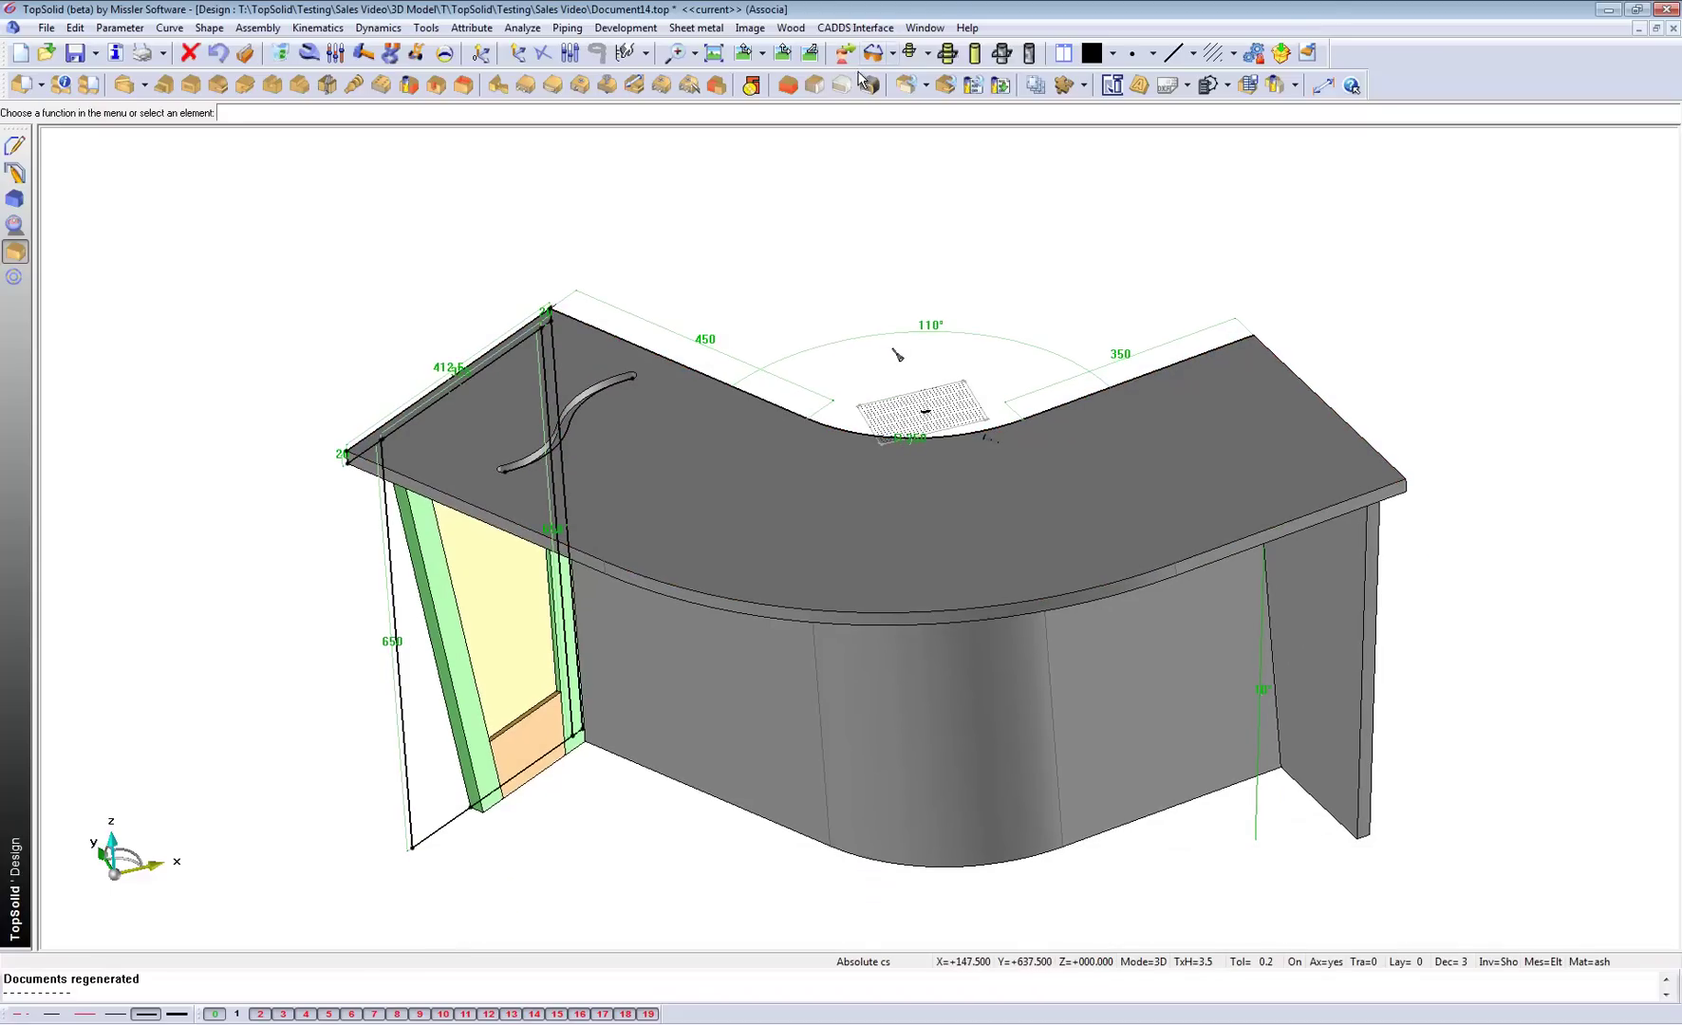
left_click(745, 52)
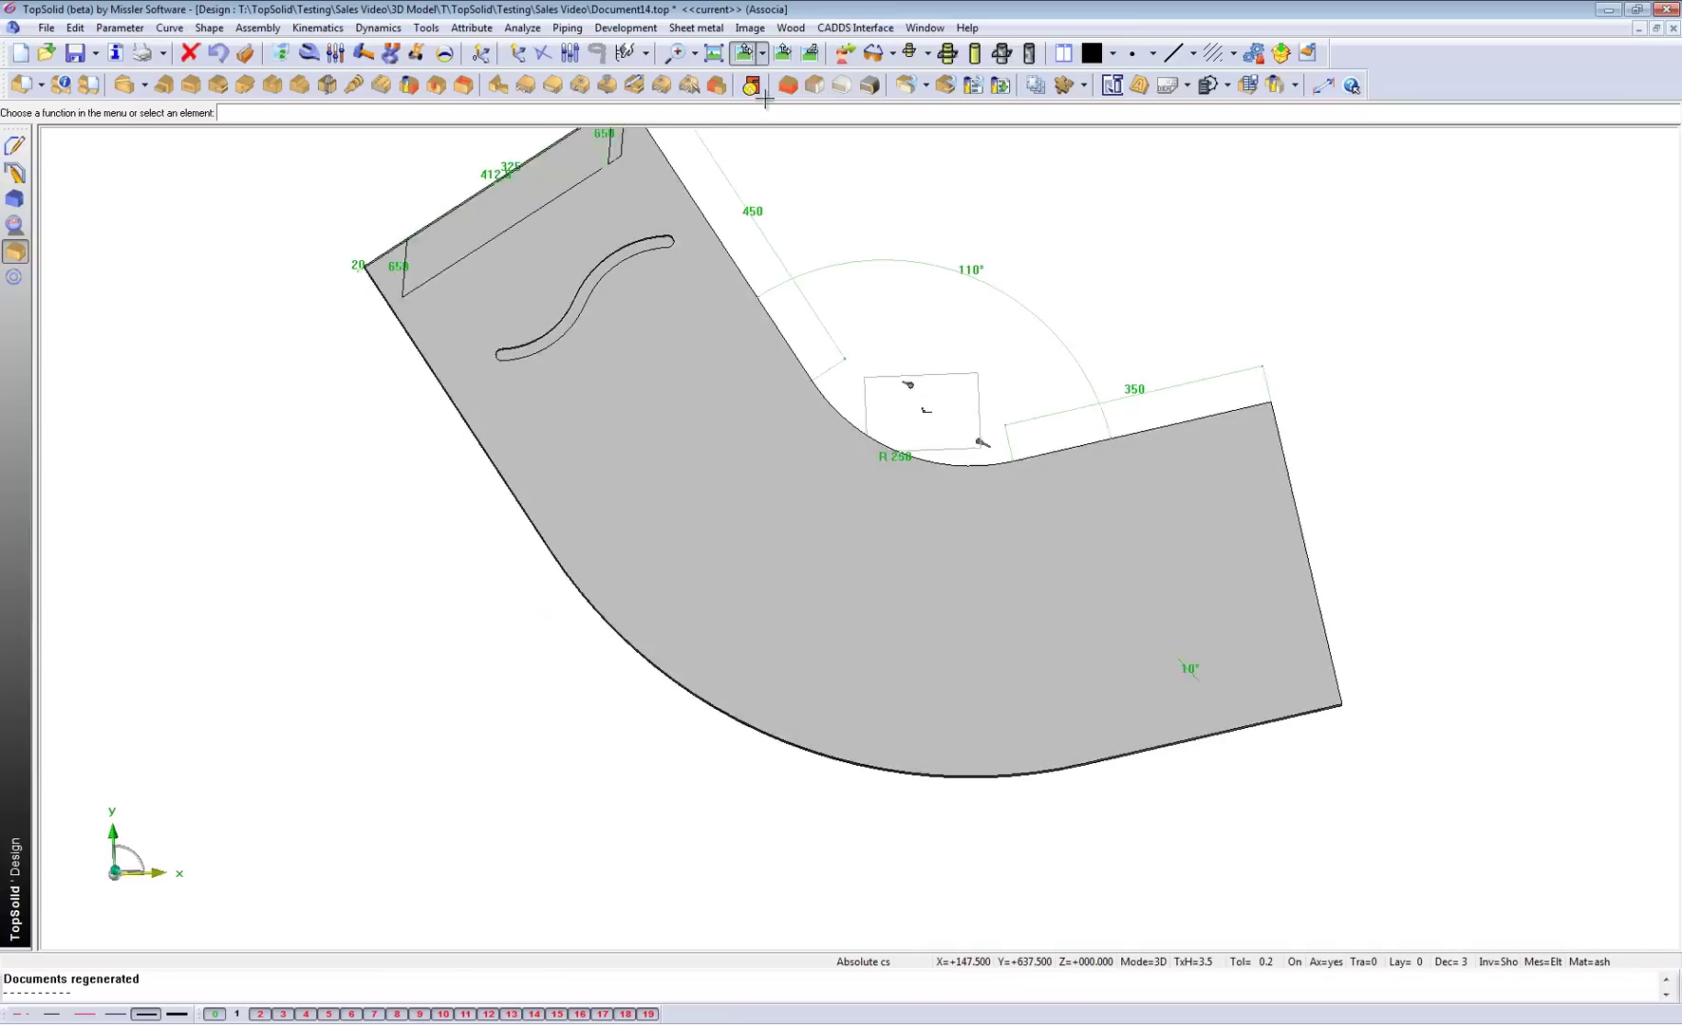
Step: Draw a 40 mm radius circle near the right end of the counter top
left_click(14, 145)
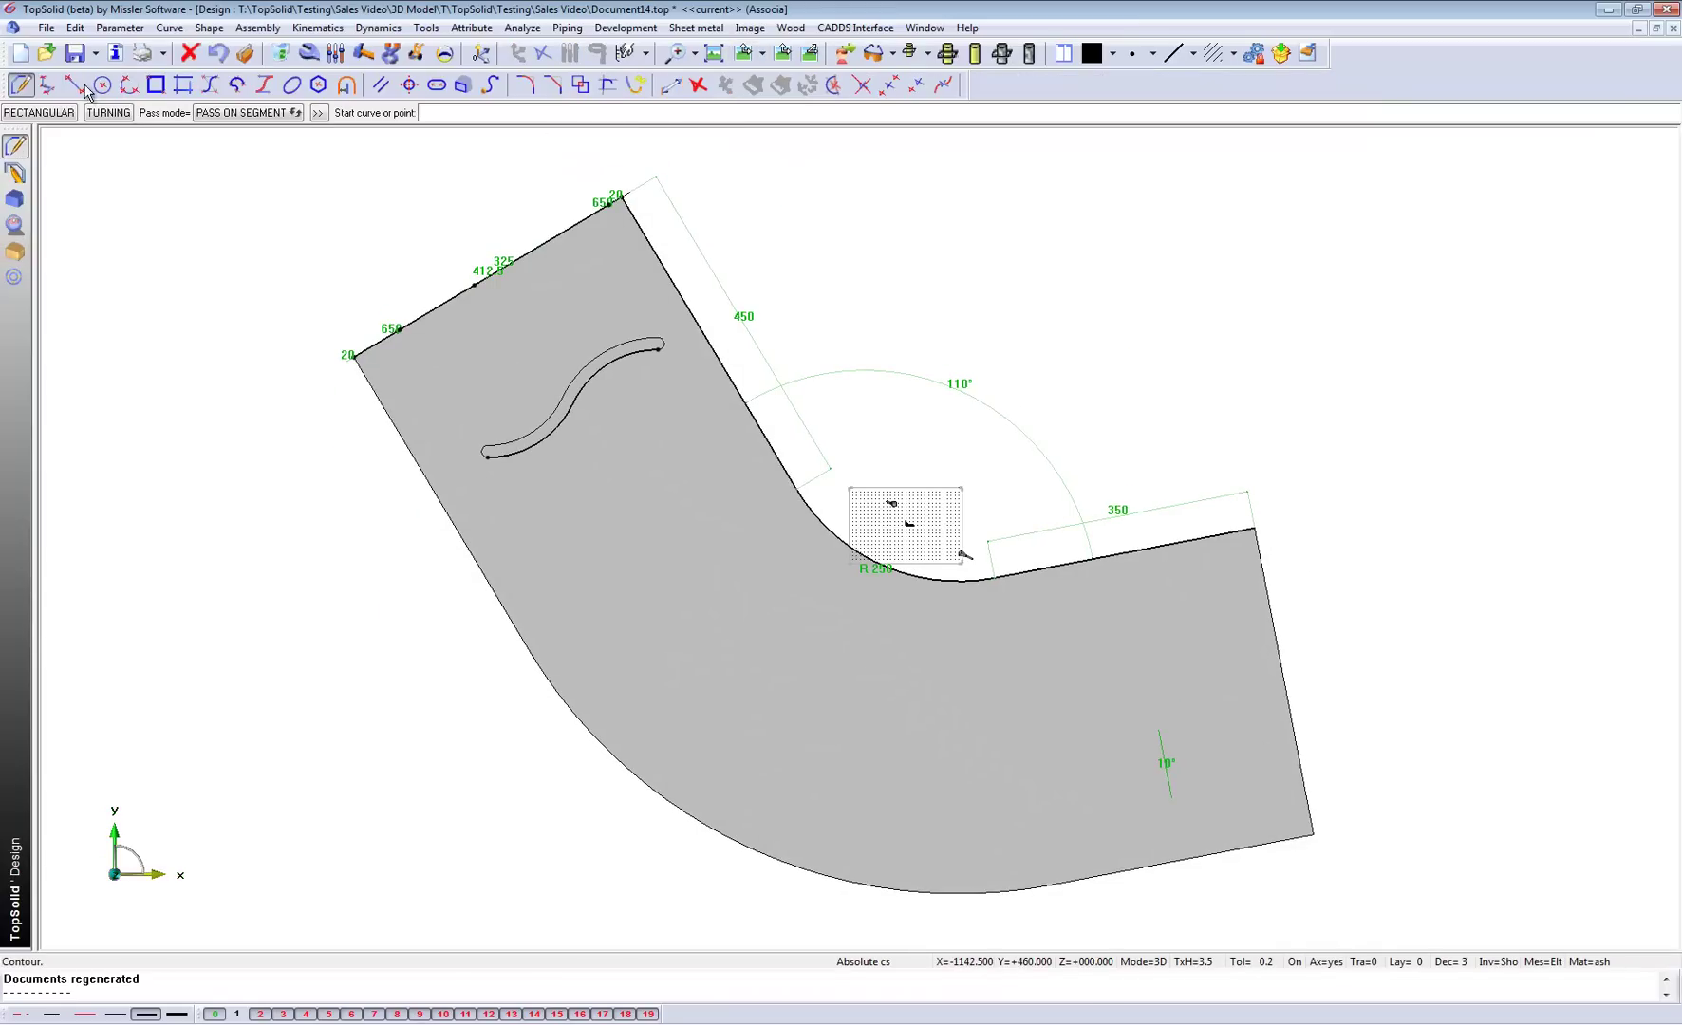
left_click(103, 86)
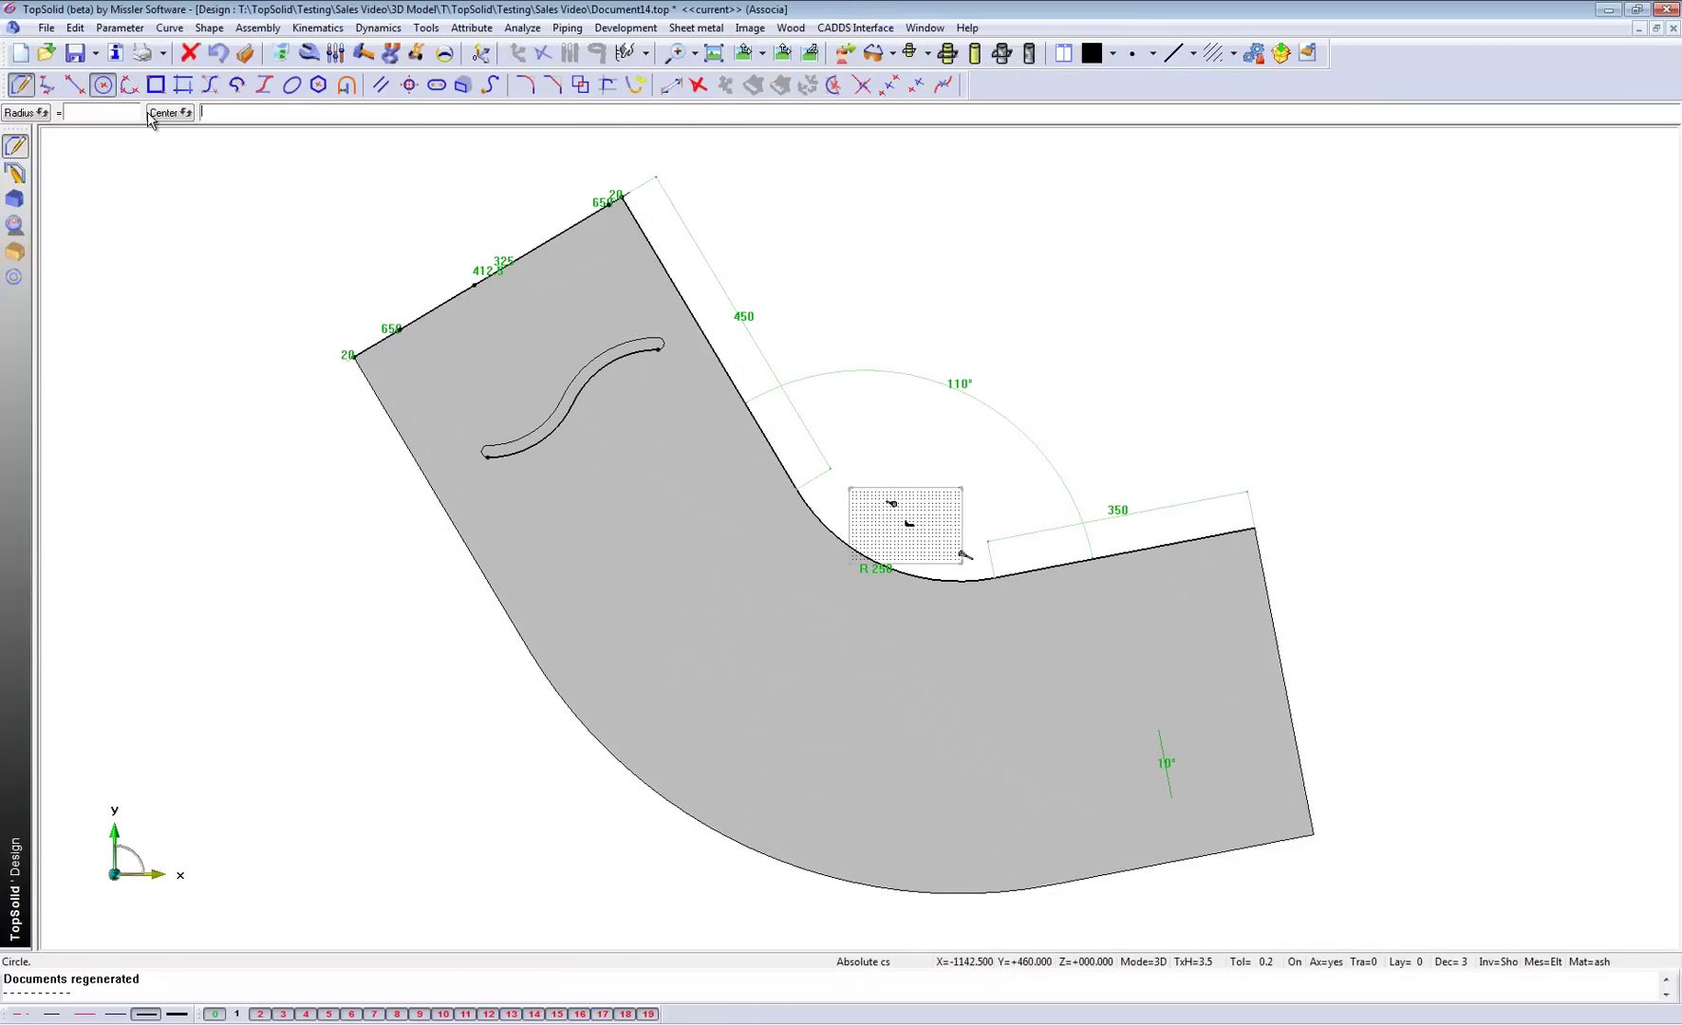
left_click(1203, 609)
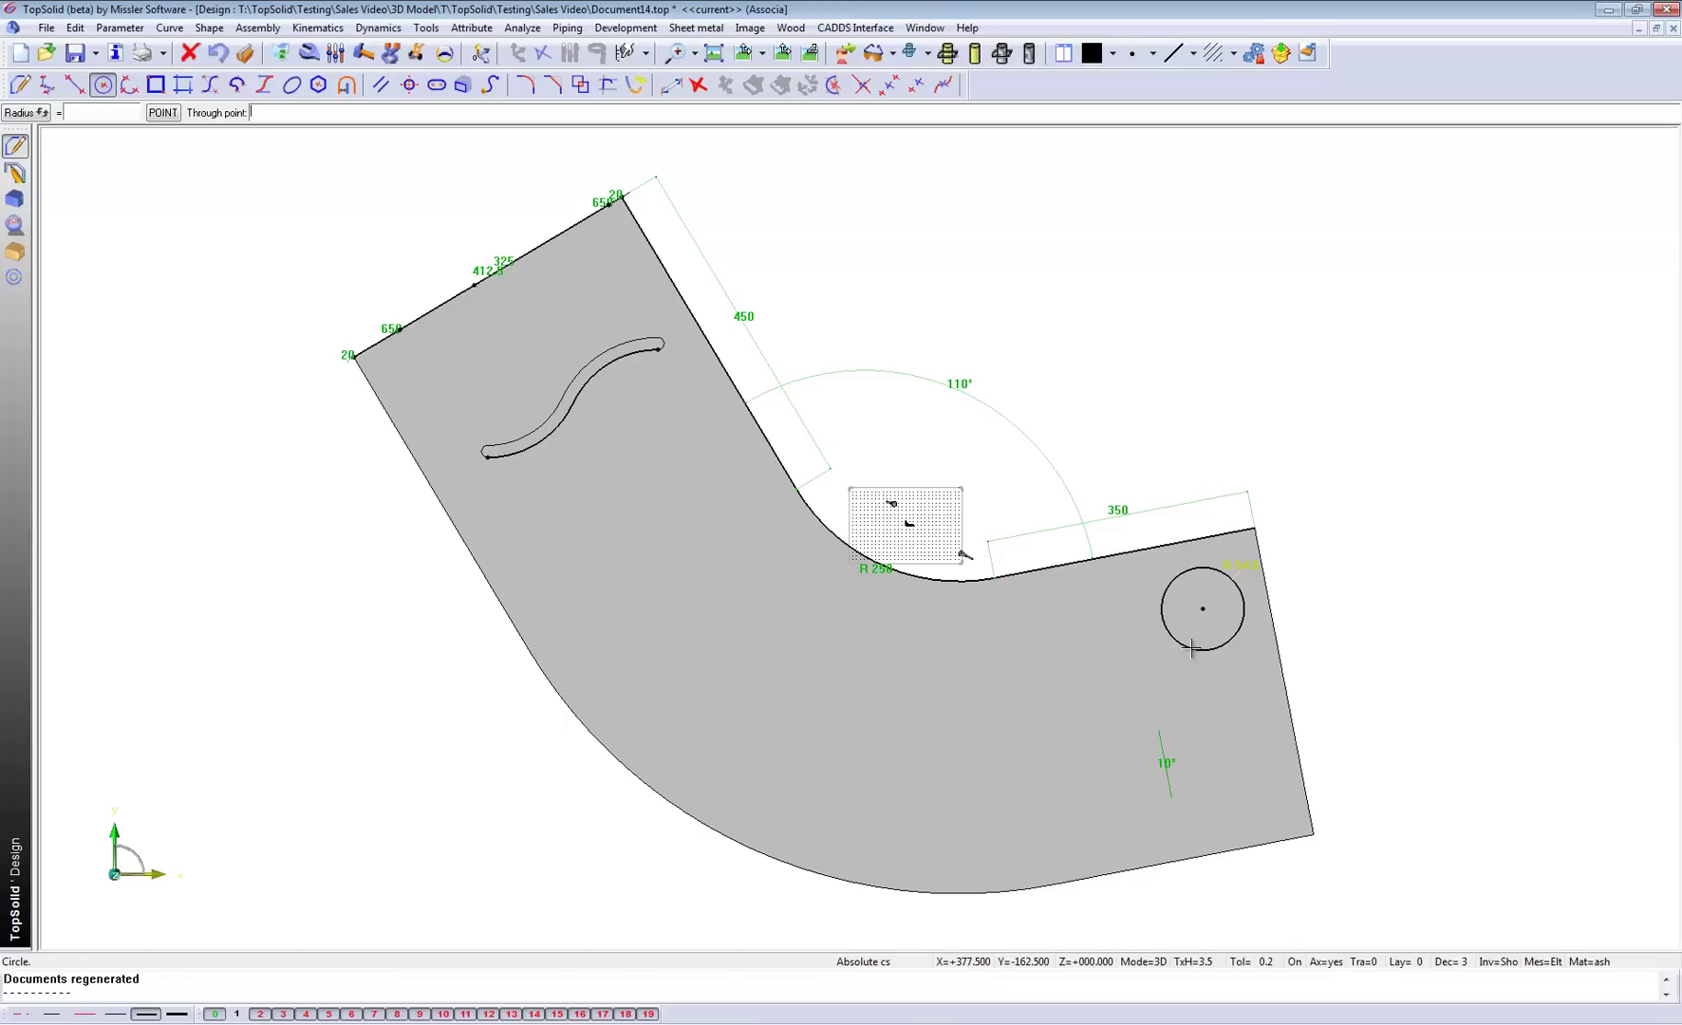
type("40")
key("Return")
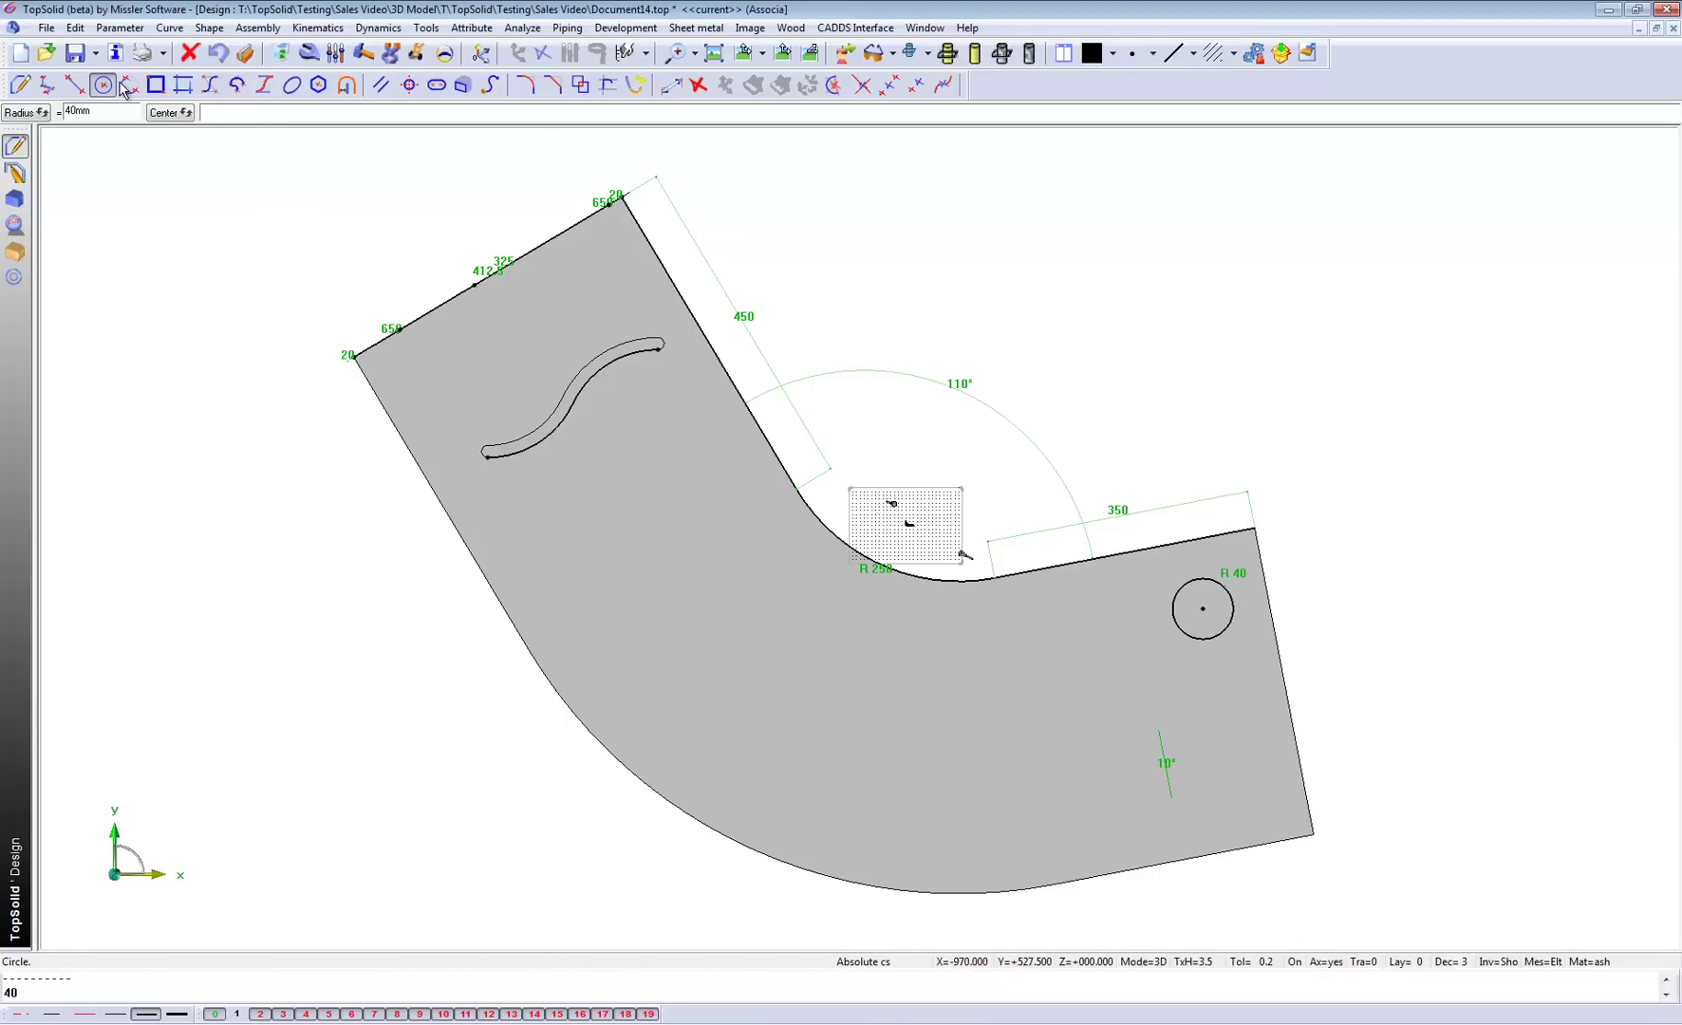
Step: Draw a rectangular contour mid-top, auto-dimension it, and return to isometric view
left_click(20, 85)
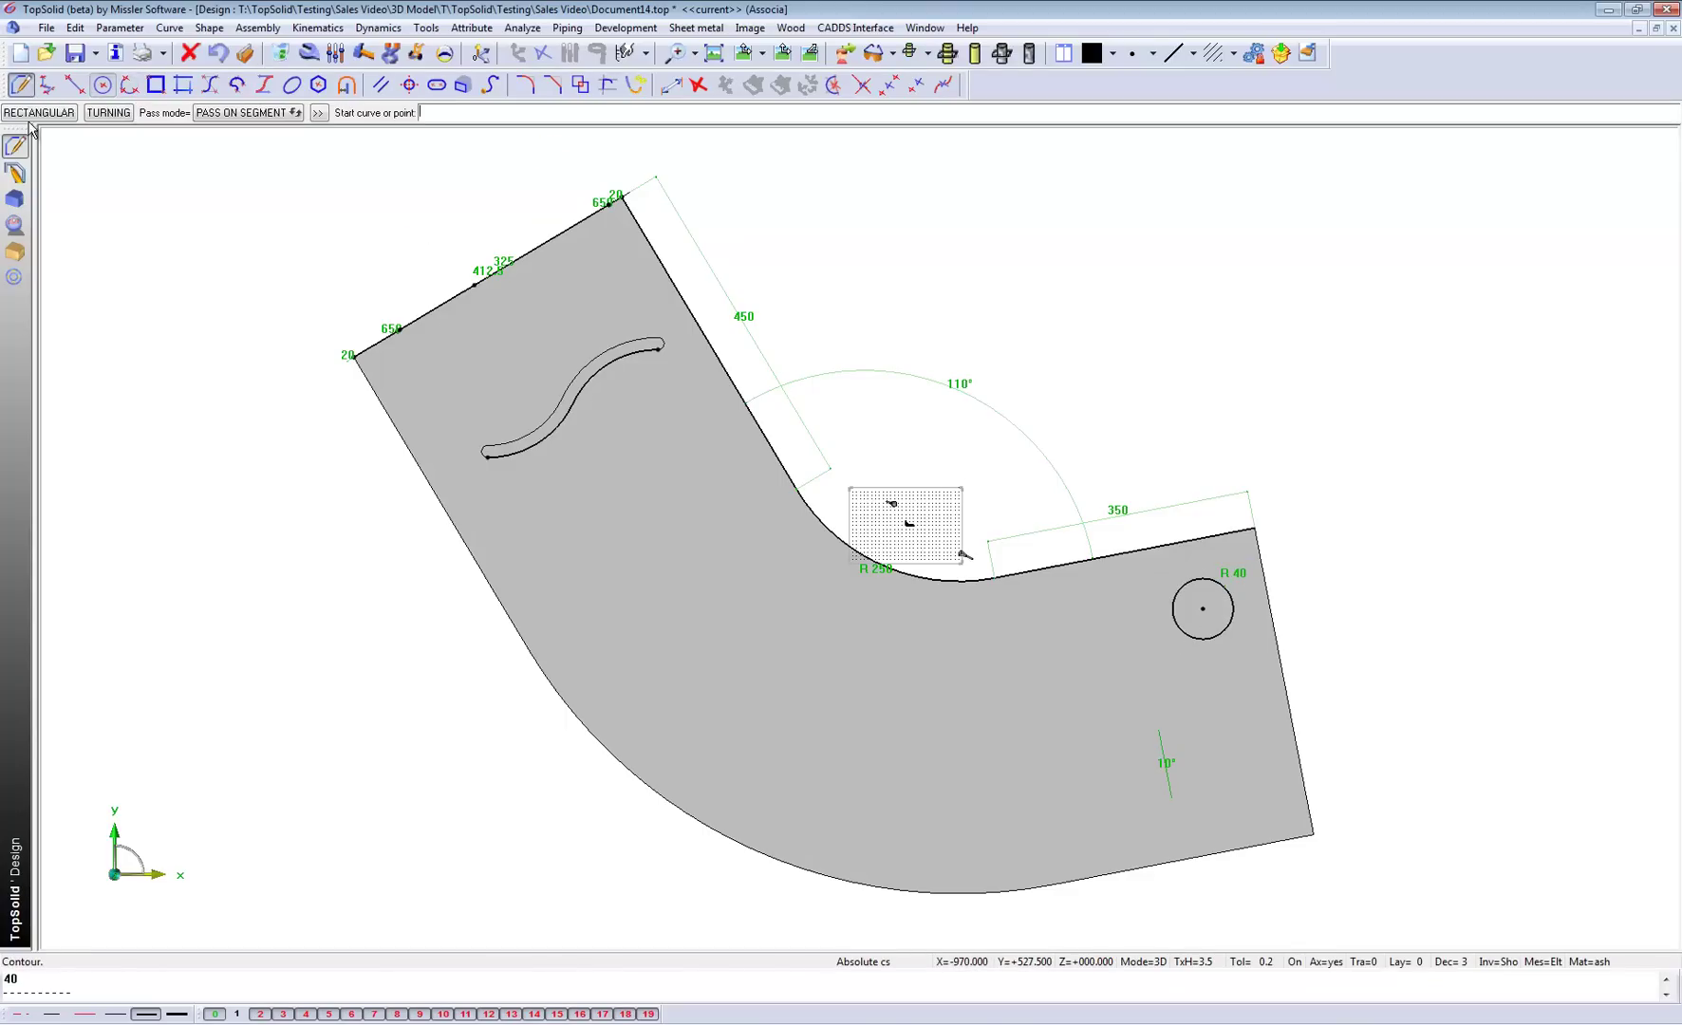
left_click(740, 636)
left_click(954, 750)
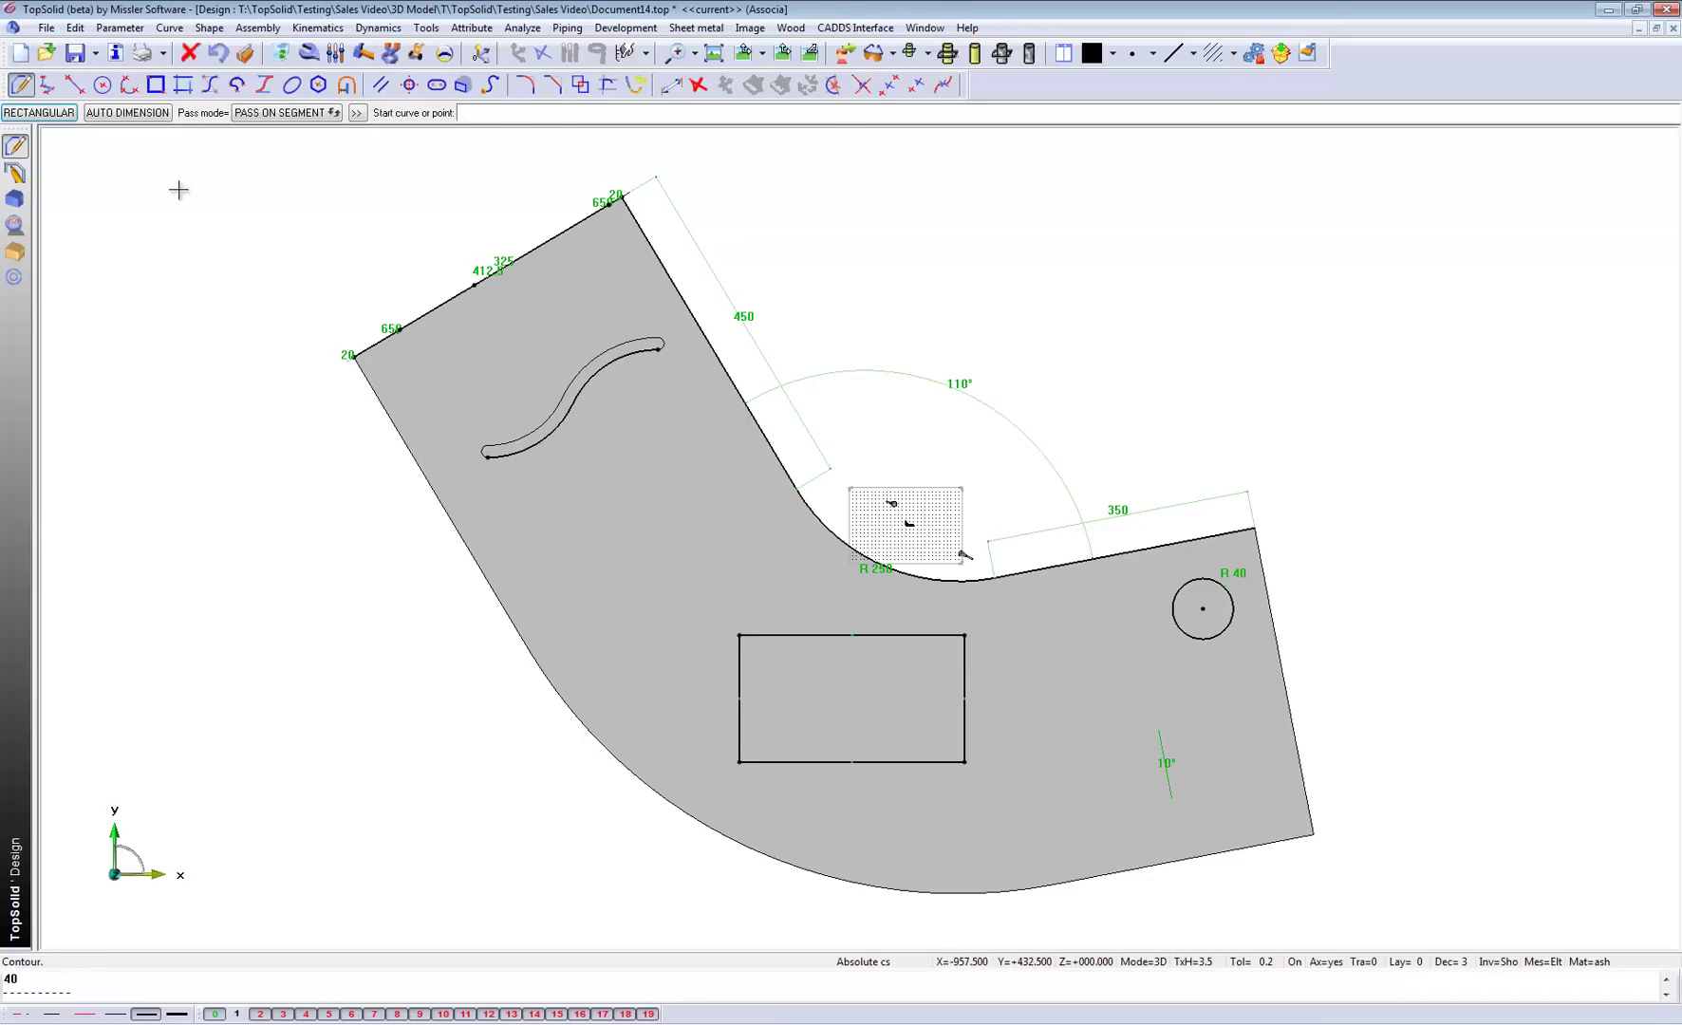
left_click(115, 112)
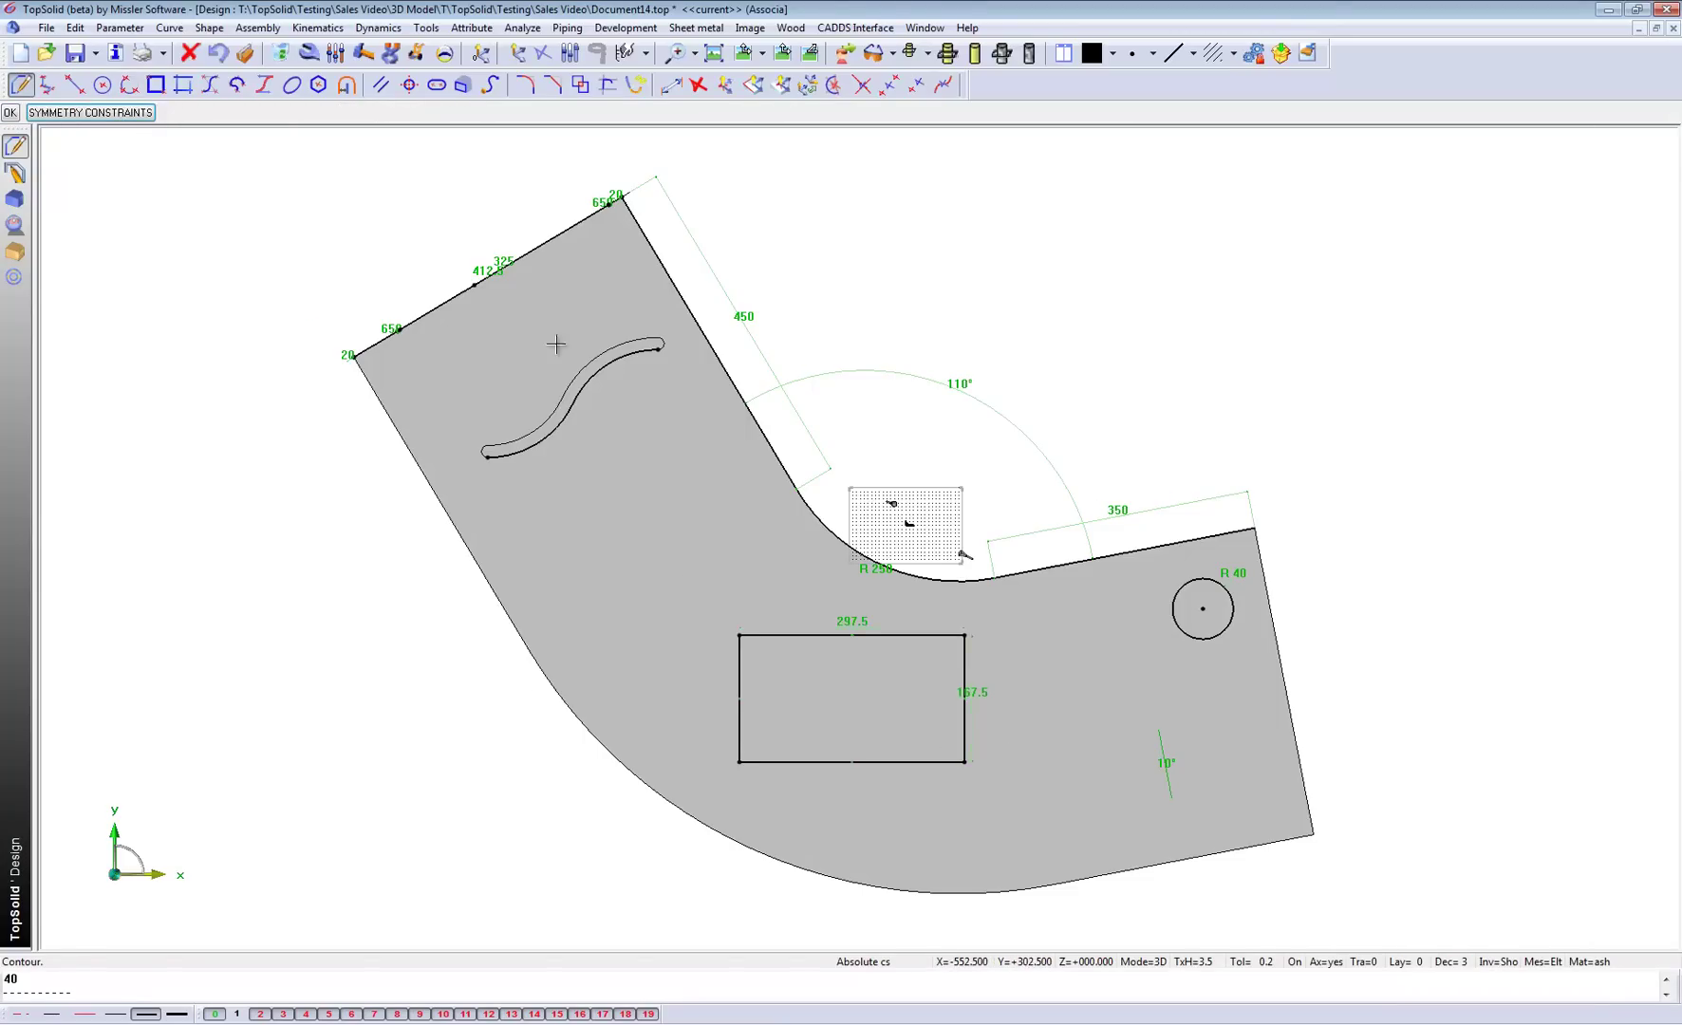
left_click(810, 52)
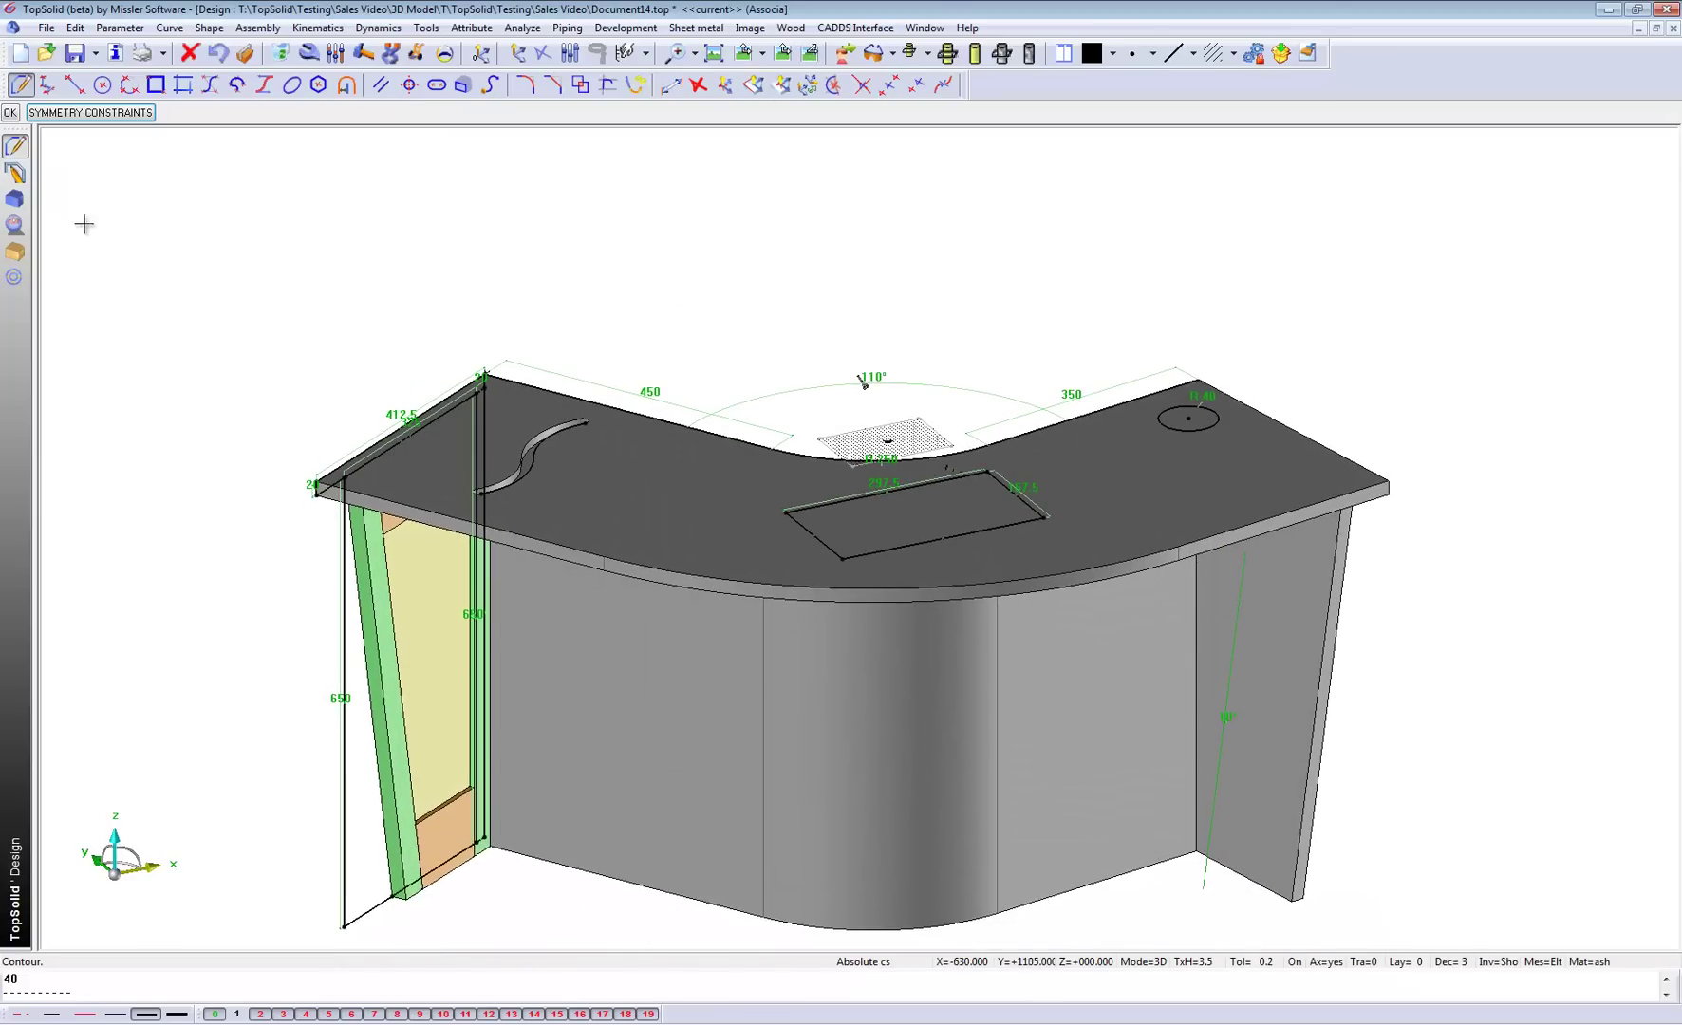
Step: Saw the round hole and the rectangle through the counter top as cut-outs
left_click(14, 252)
left_click(328, 86)
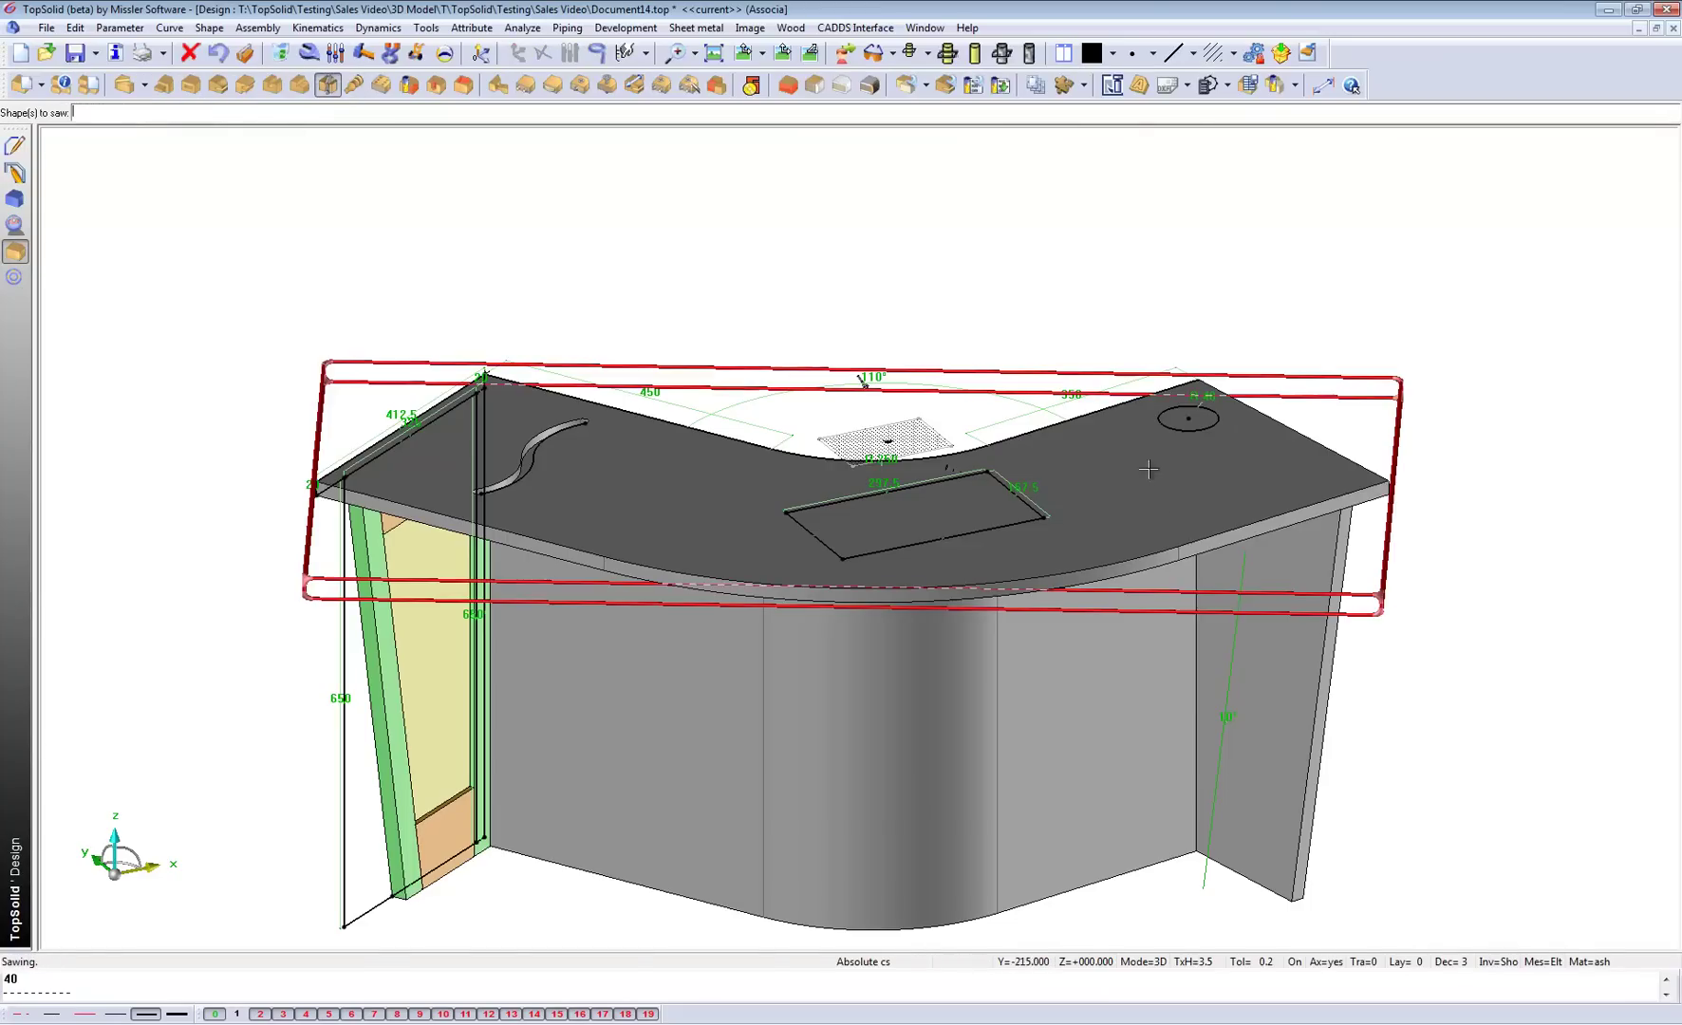
left_click(1180, 512)
left_click(1187, 419)
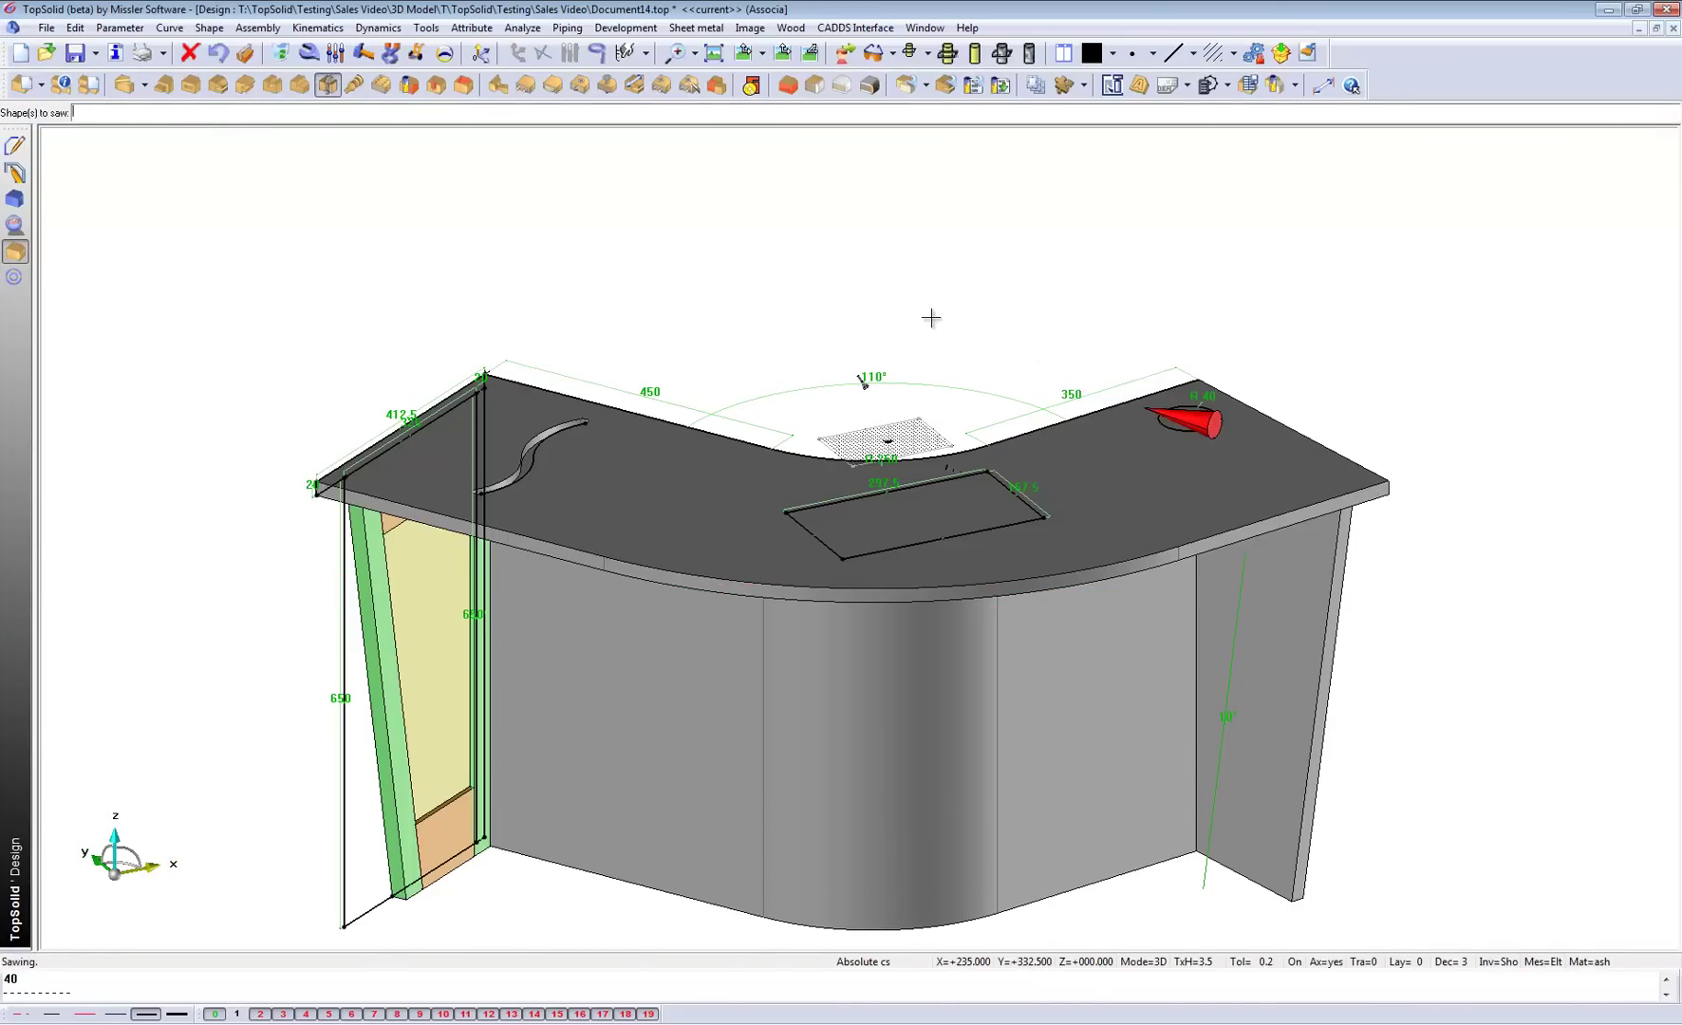
scroll(1091, 502, "up", 2)
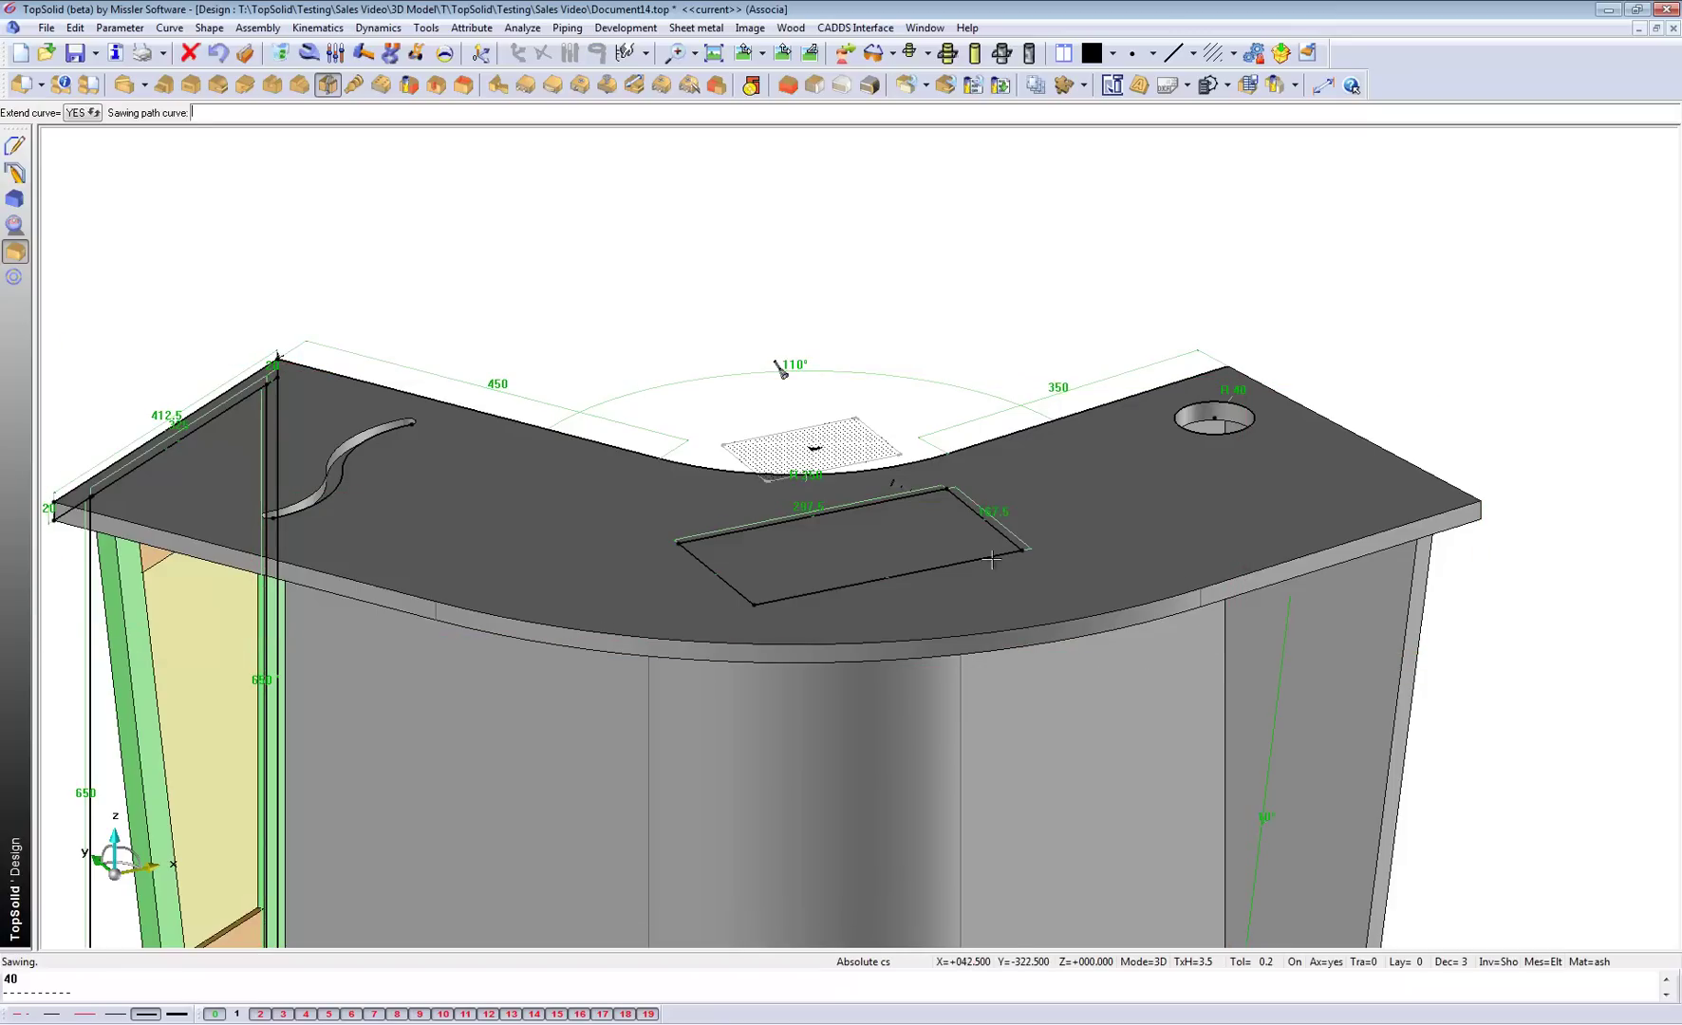
left_click(957, 490)
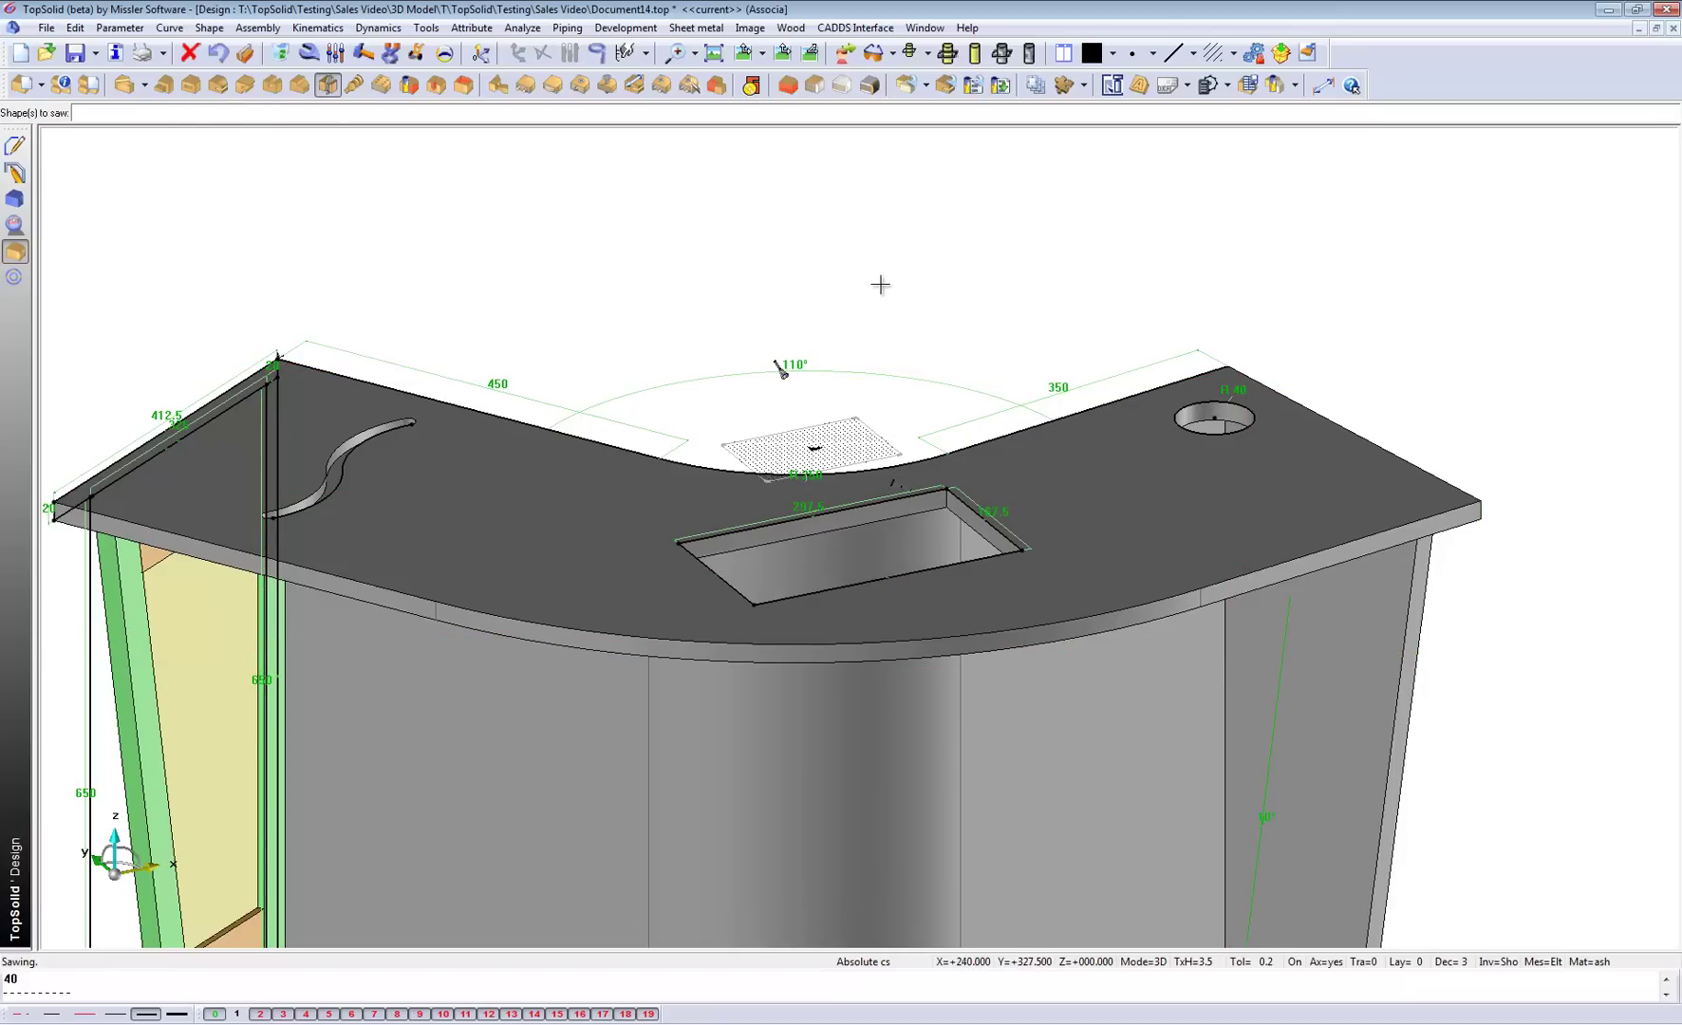
scroll(1021, 481, "up", 1)
scroll(1018, 481, "down", 1)
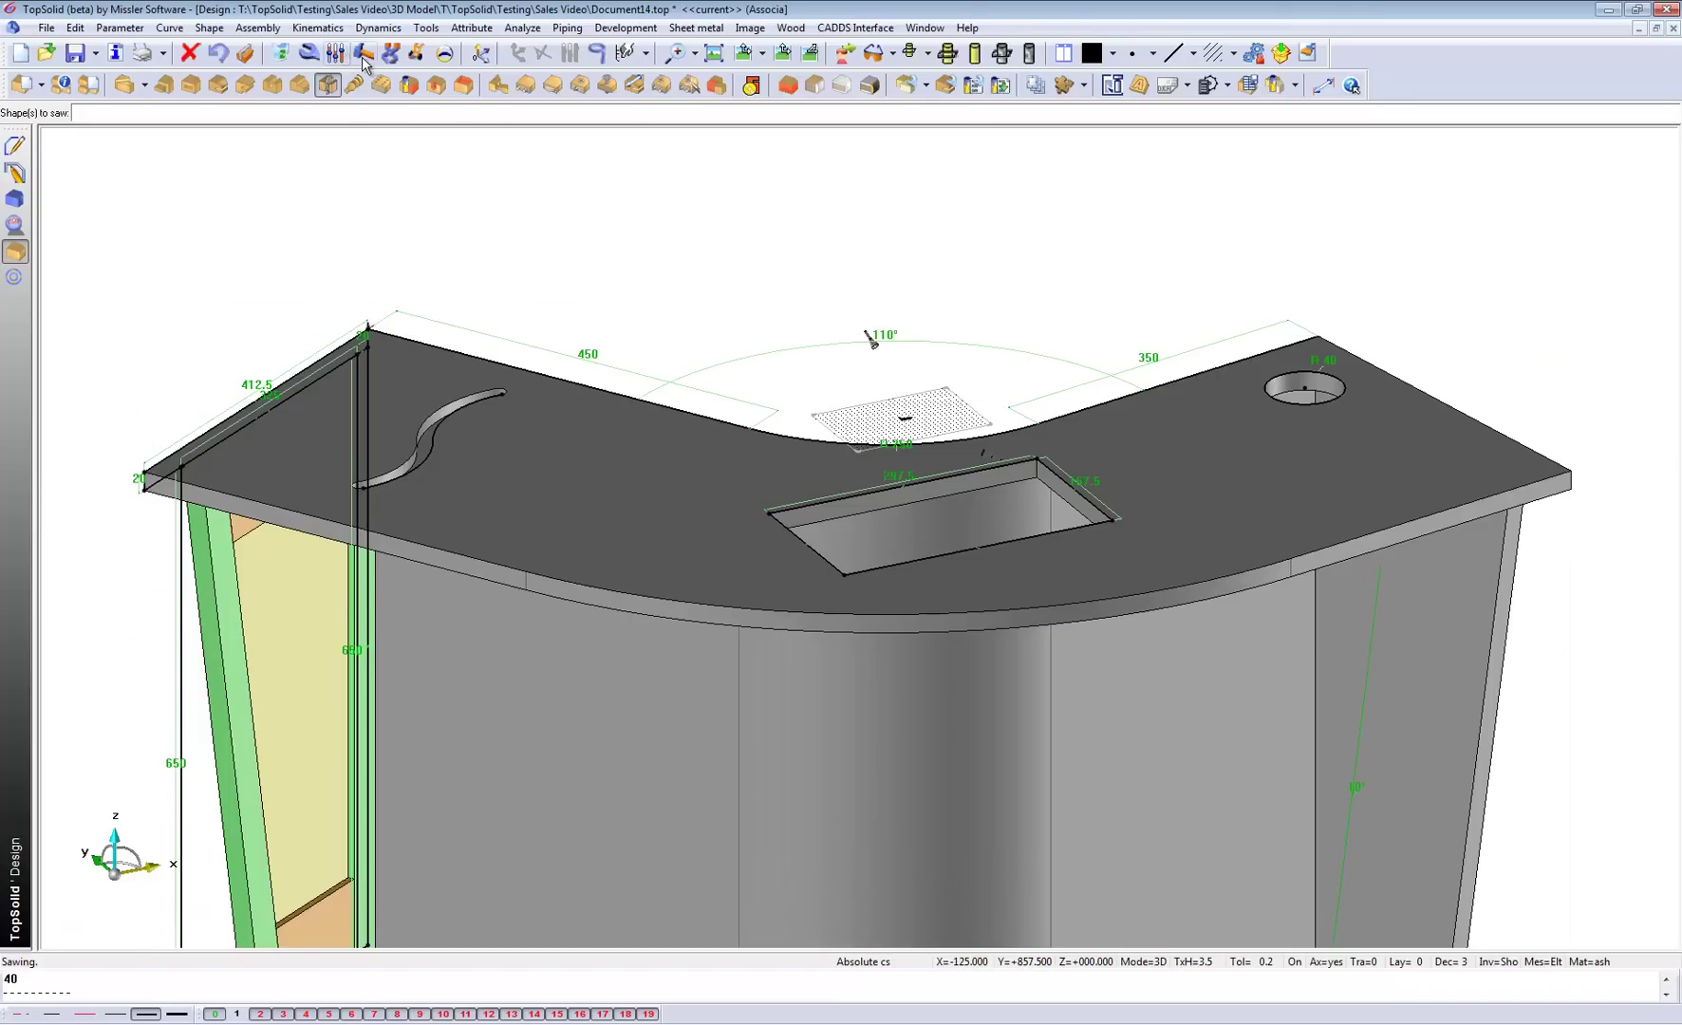
Step: Move the rectangular sink cutout, settling it slightly left on the tabletop
left_click(417, 52)
left_click(1053, 537)
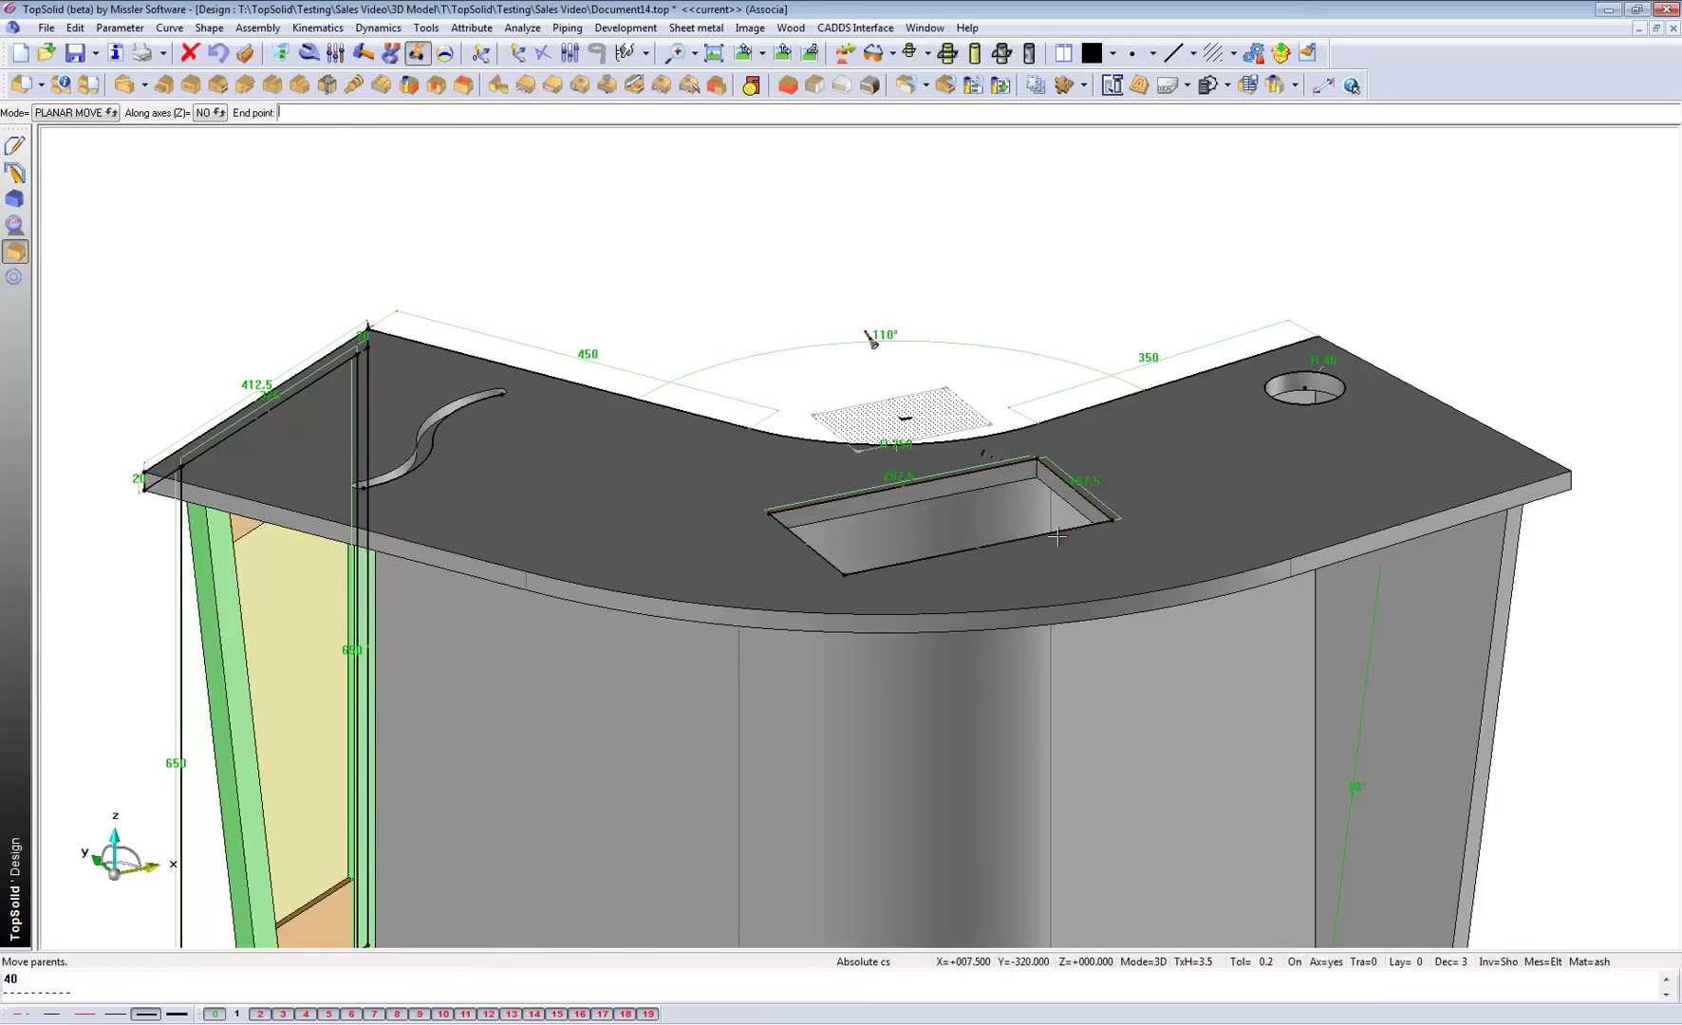
left_click(1165, 548)
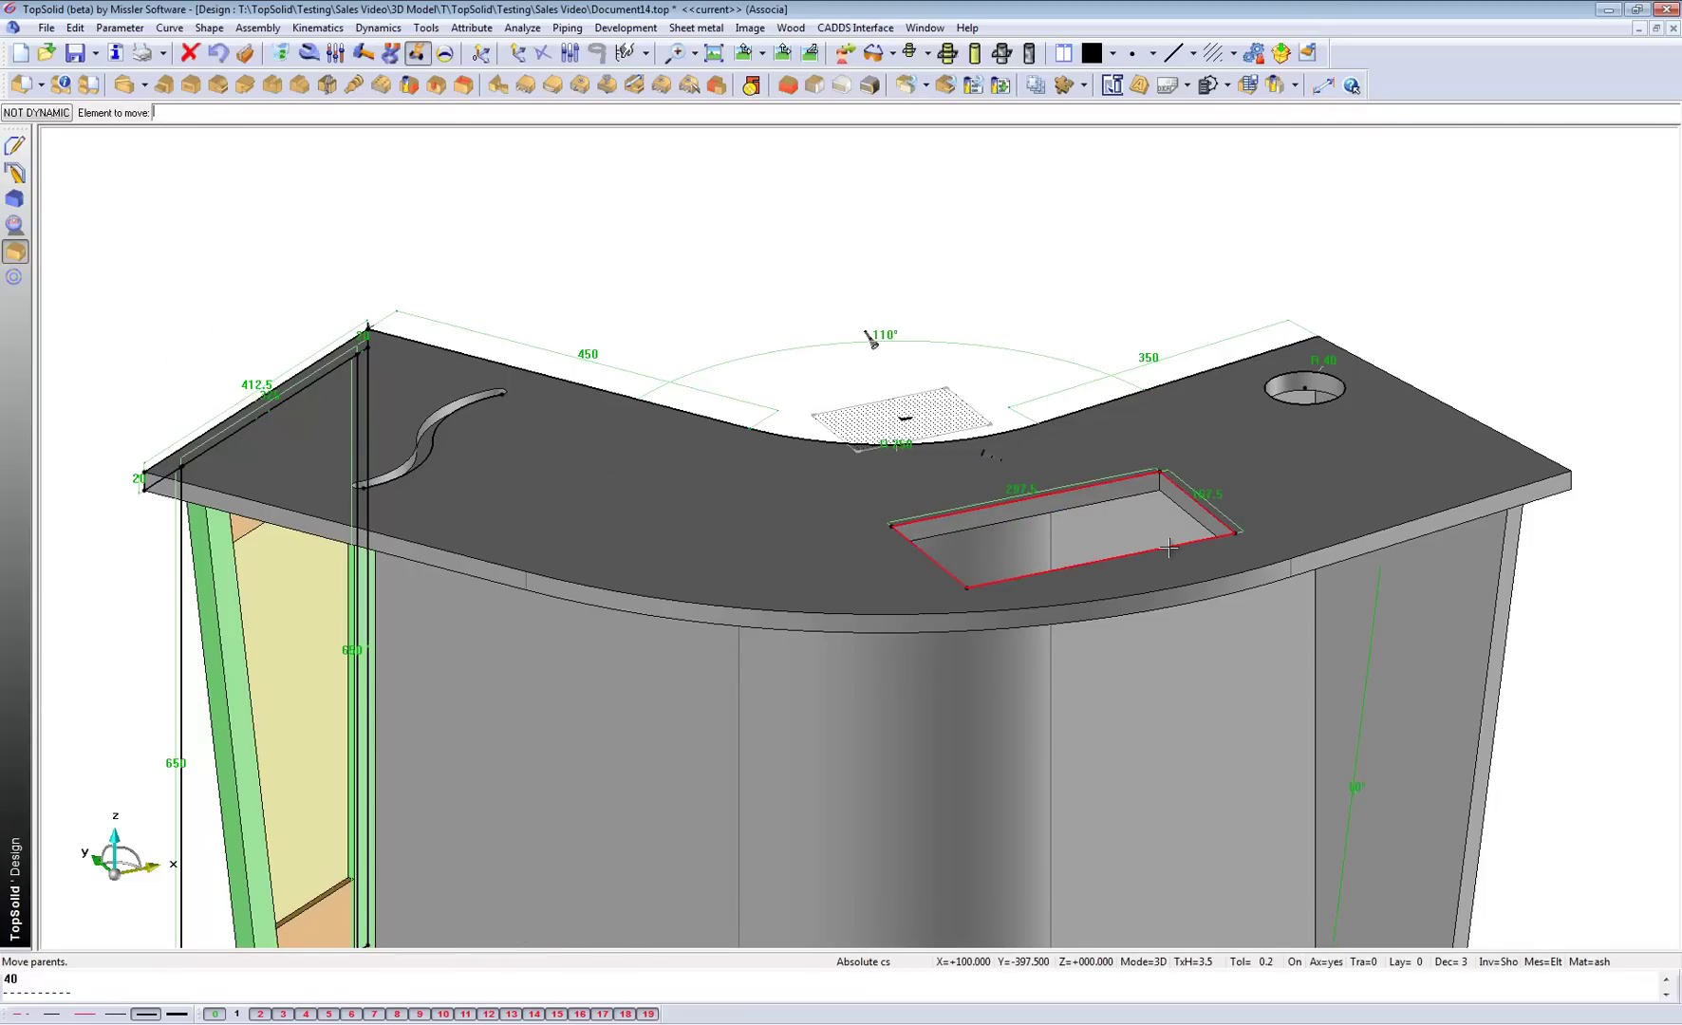
left_click(1023, 538)
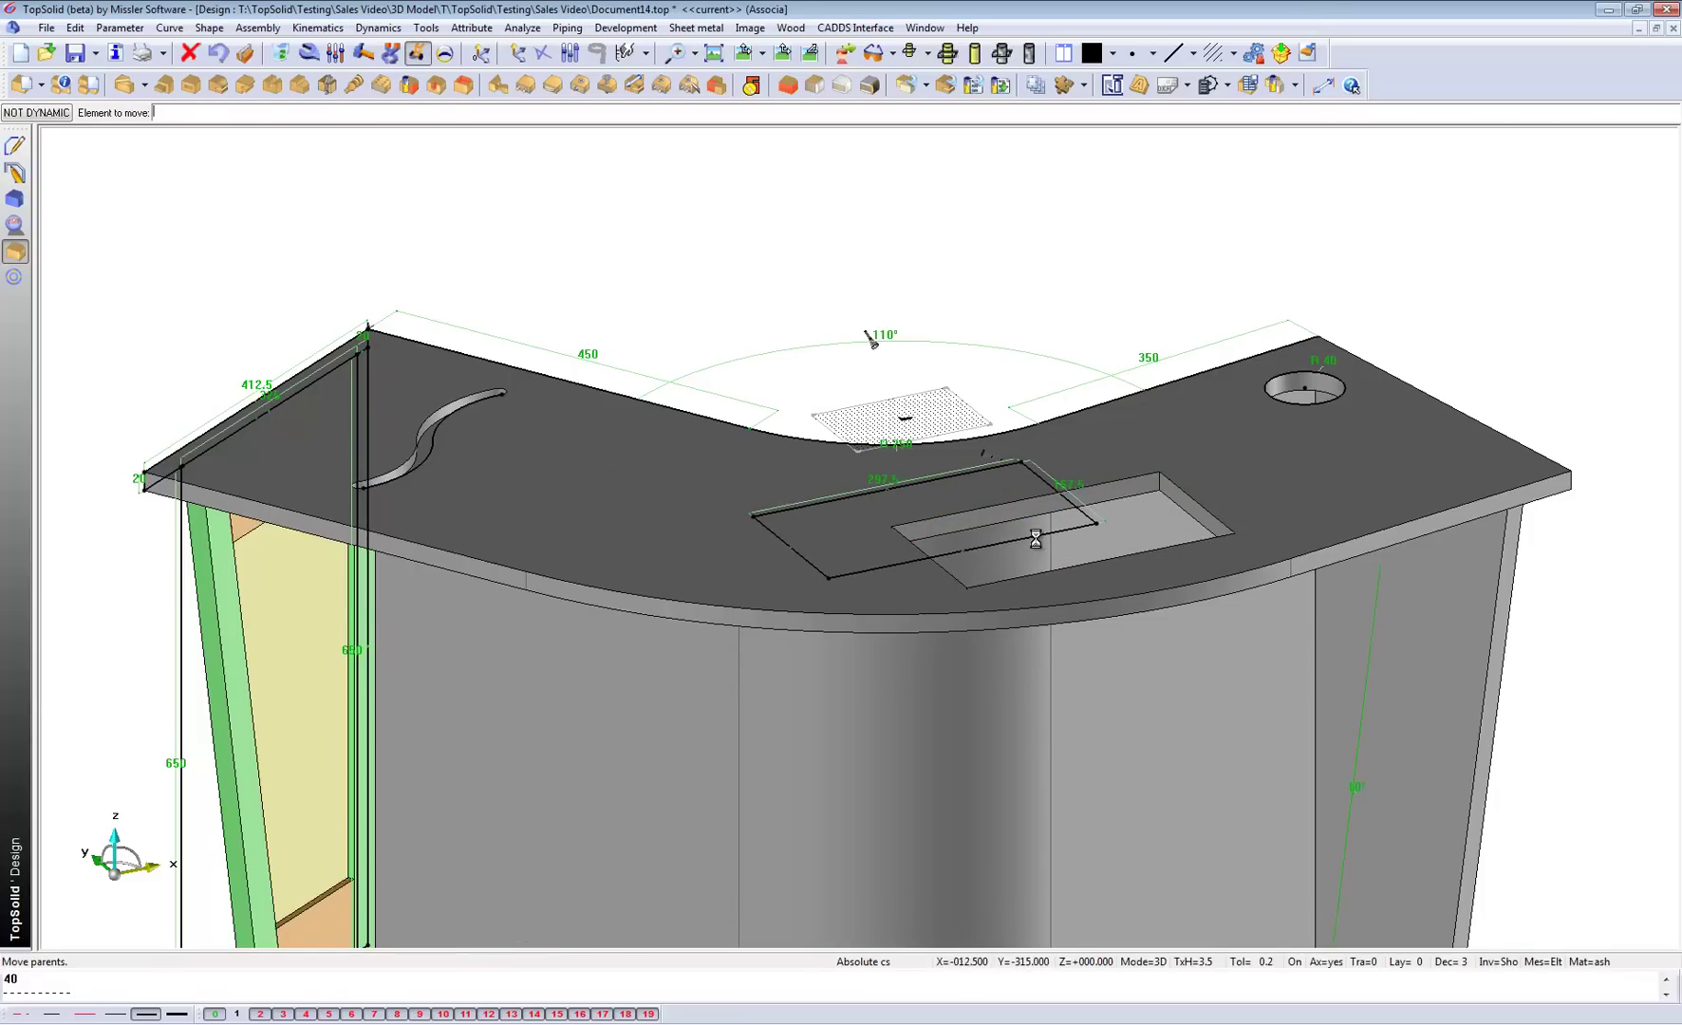
Step: Shift the round hole slightly down and to the right
left_click(1318, 408)
left_click(1319, 432)
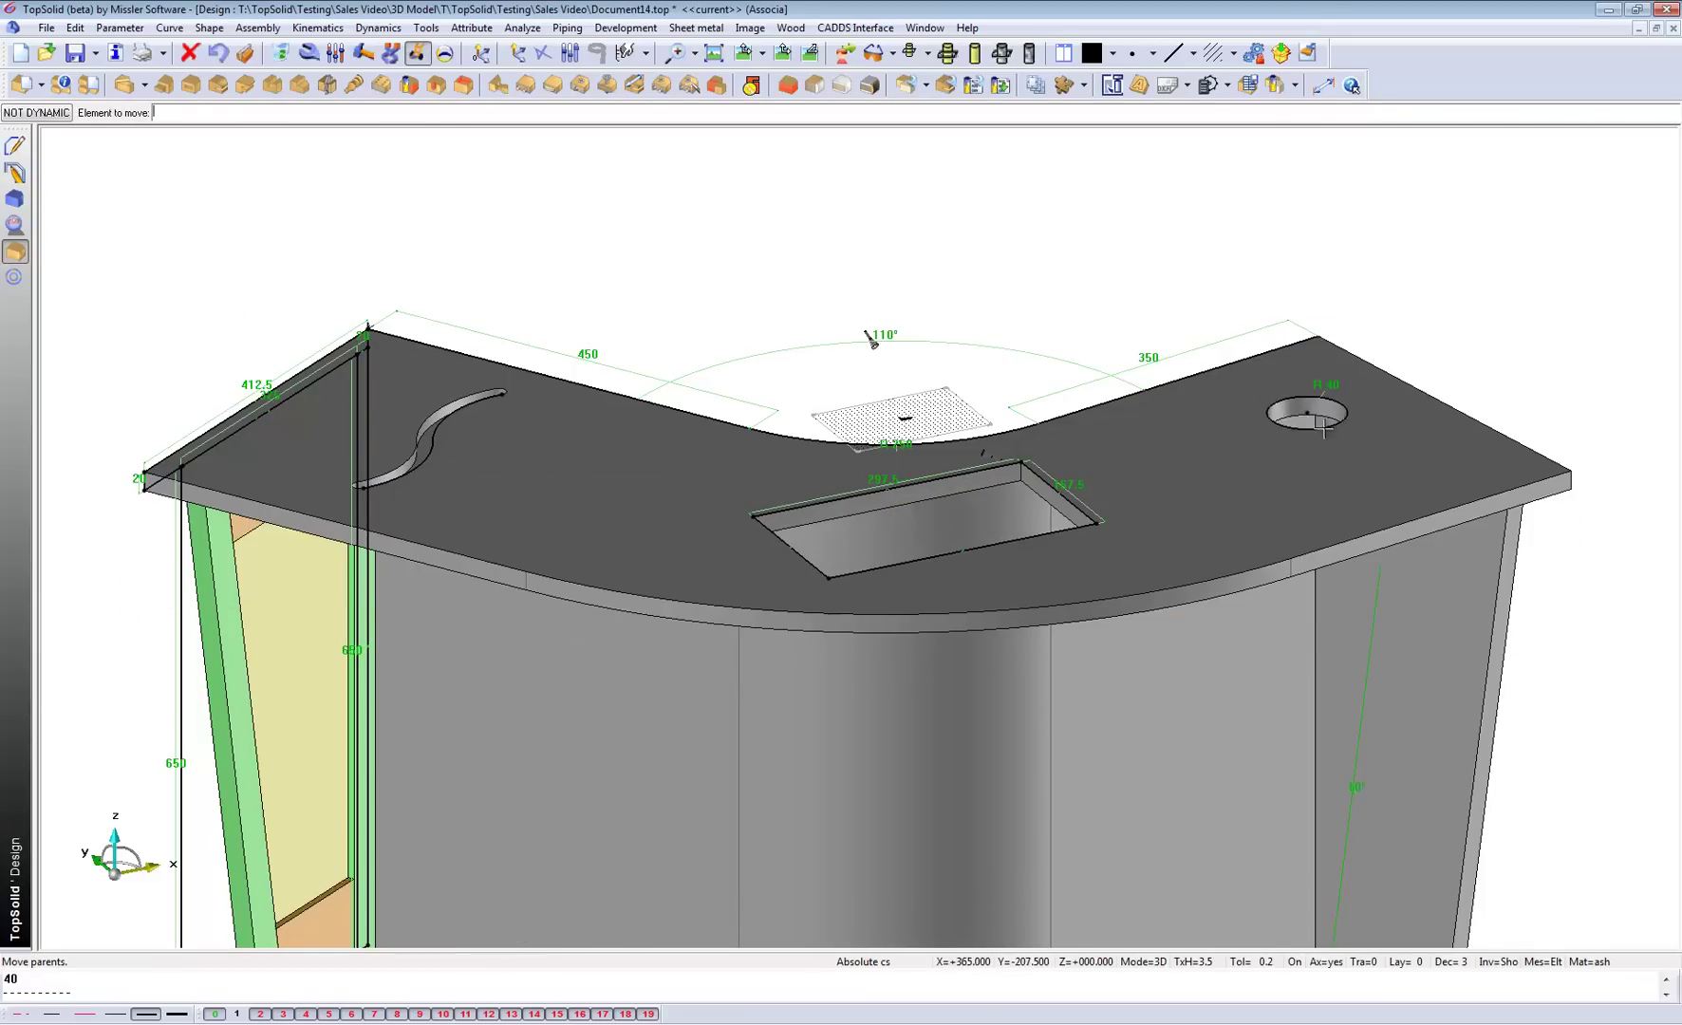
left_click(335, 57)
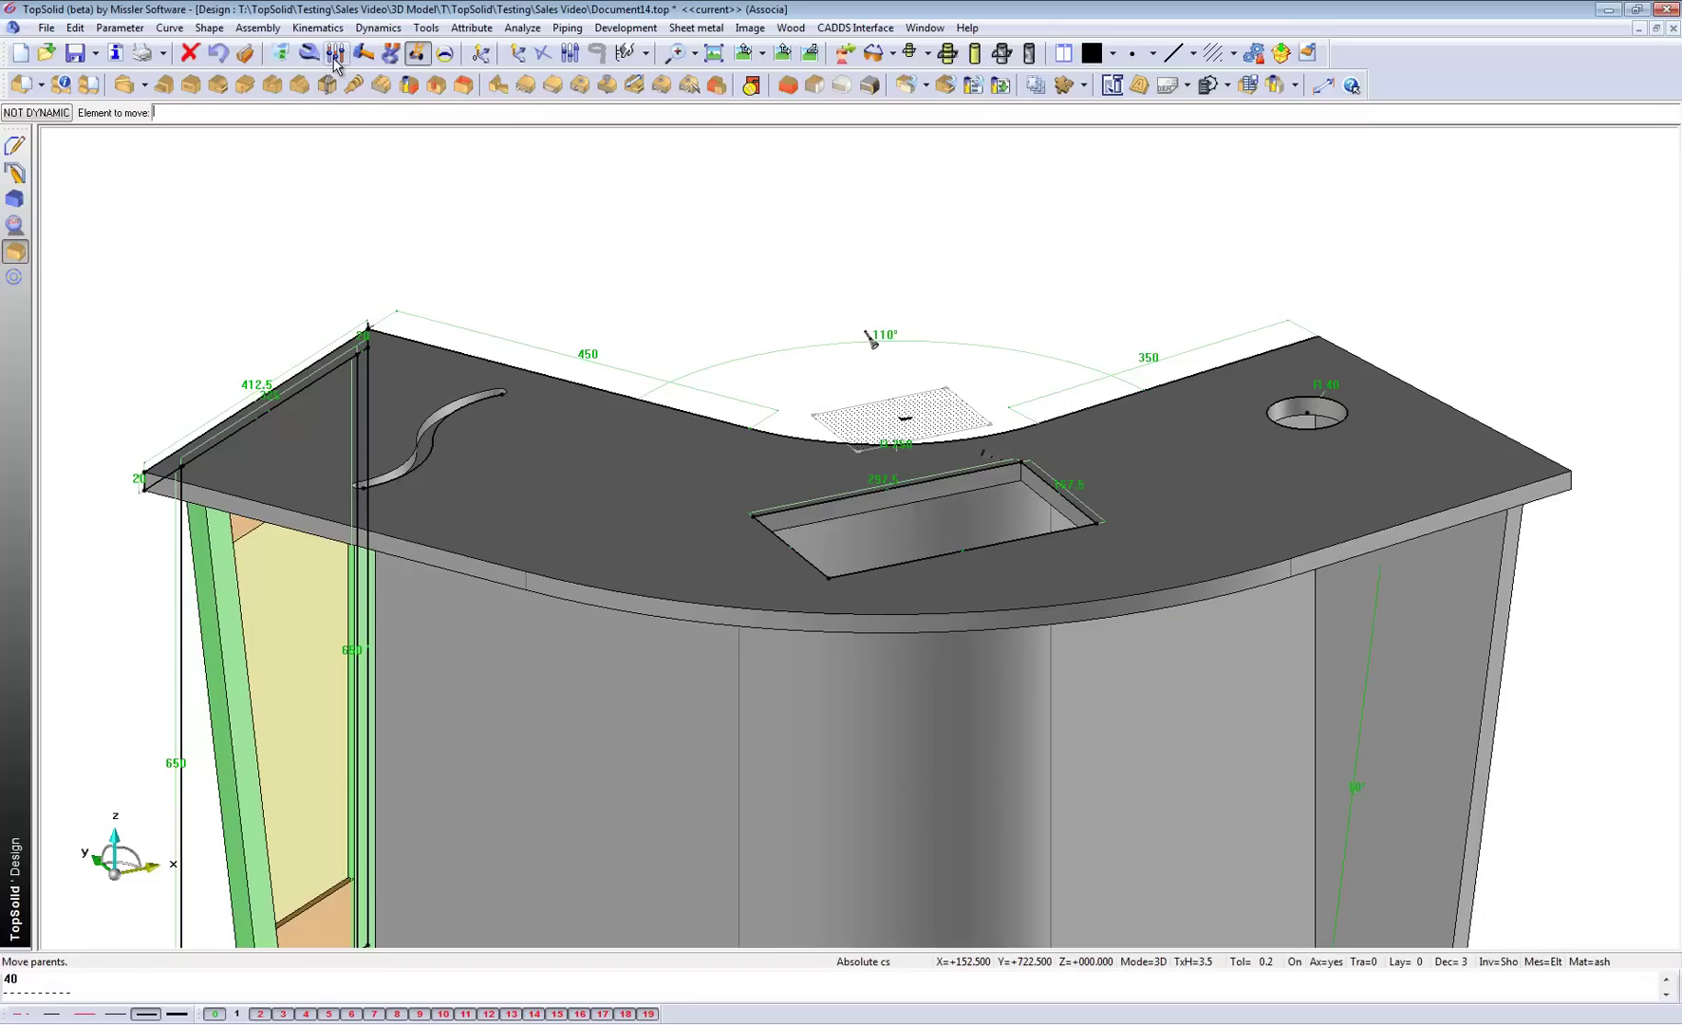
Step: Change the round hole to Ø60 and the sink cutout to 350 by 200
left_click(1327, 389)
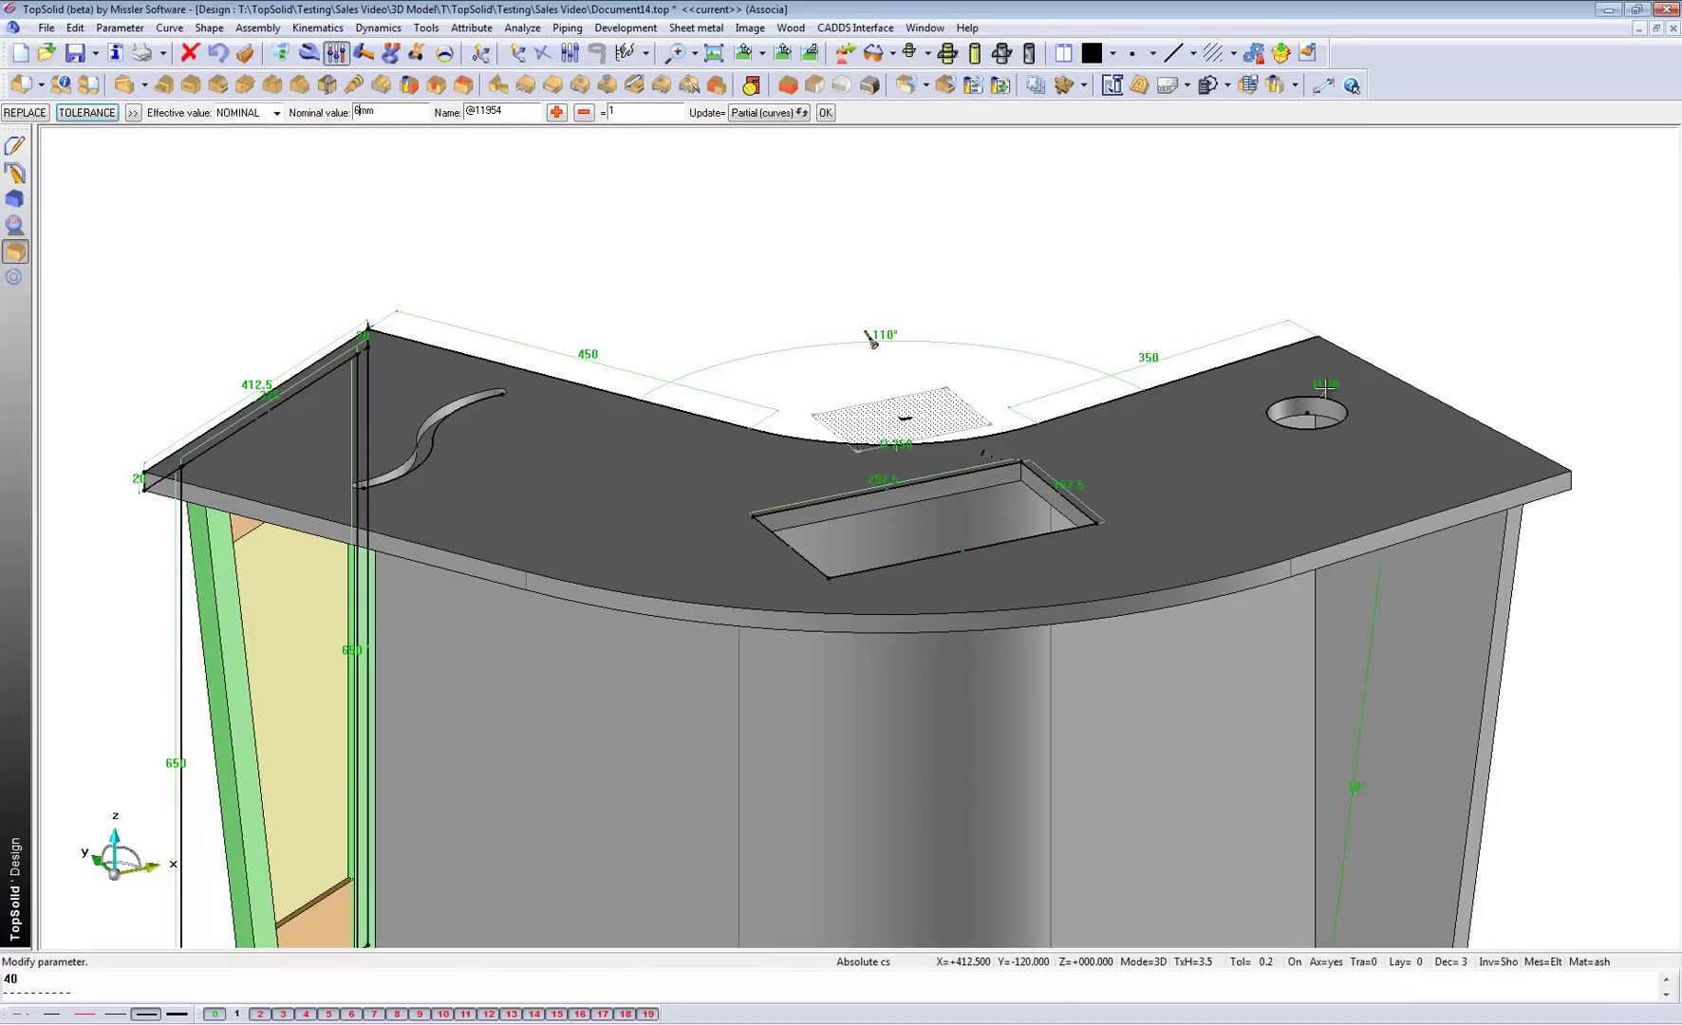
type("6")
key("Return")
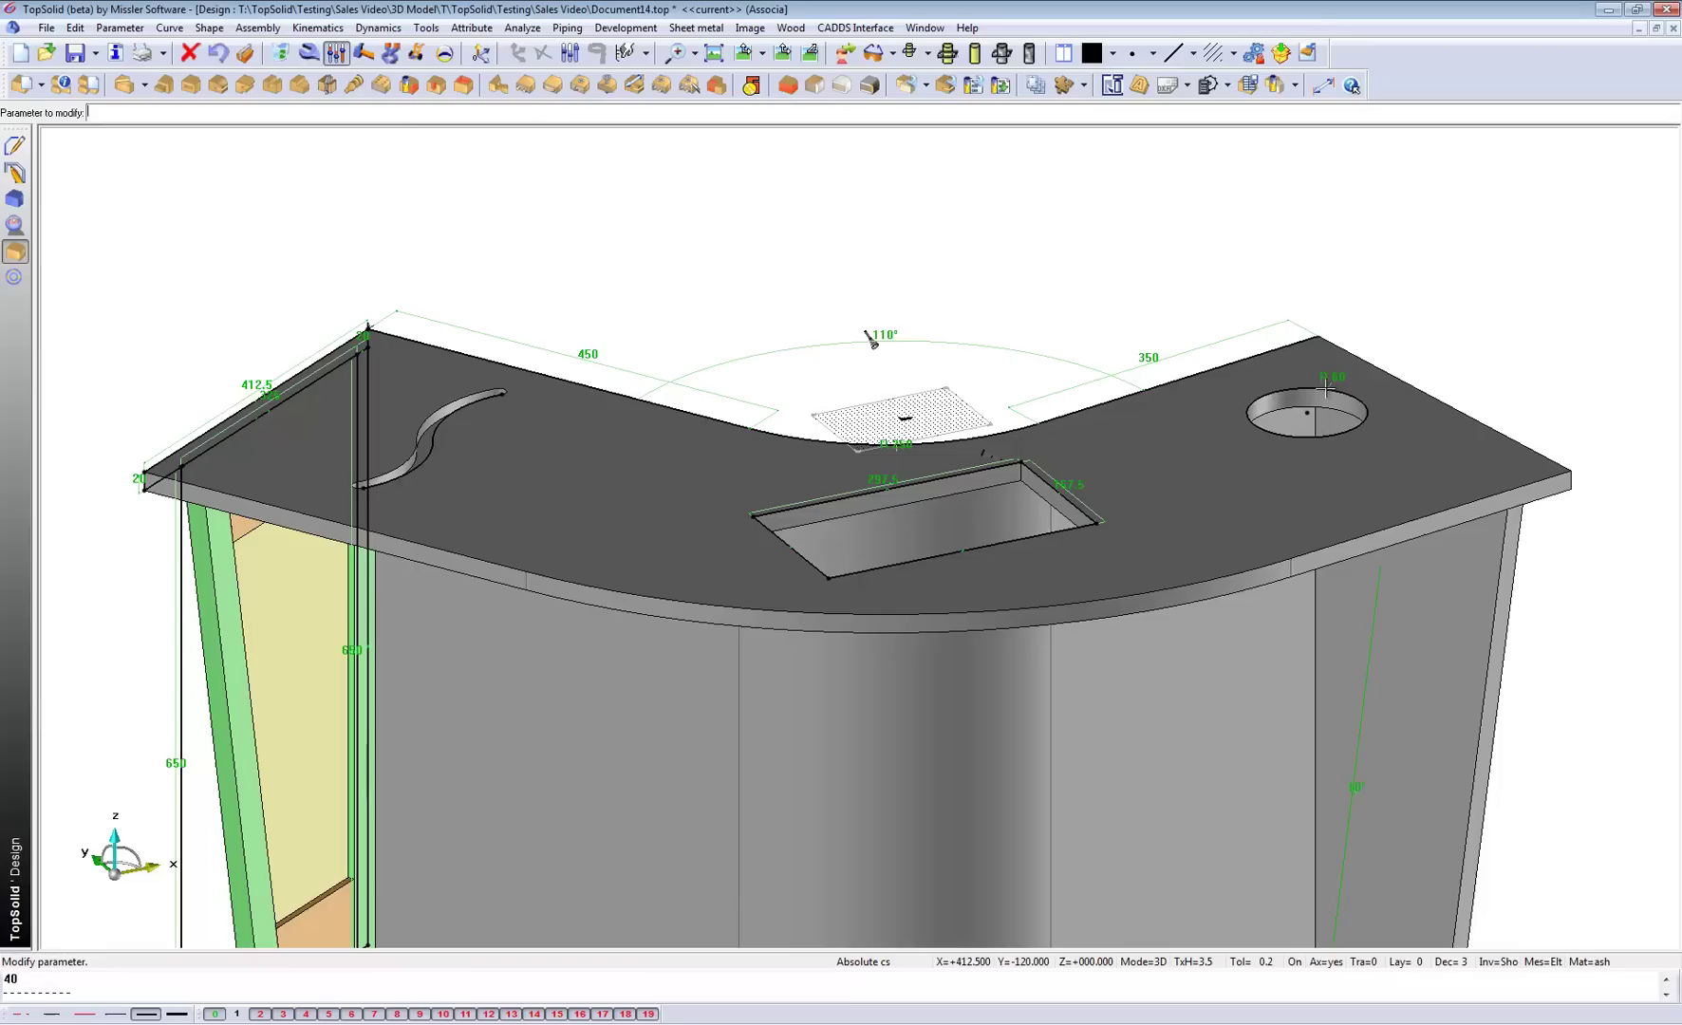
left_click(879, 482)
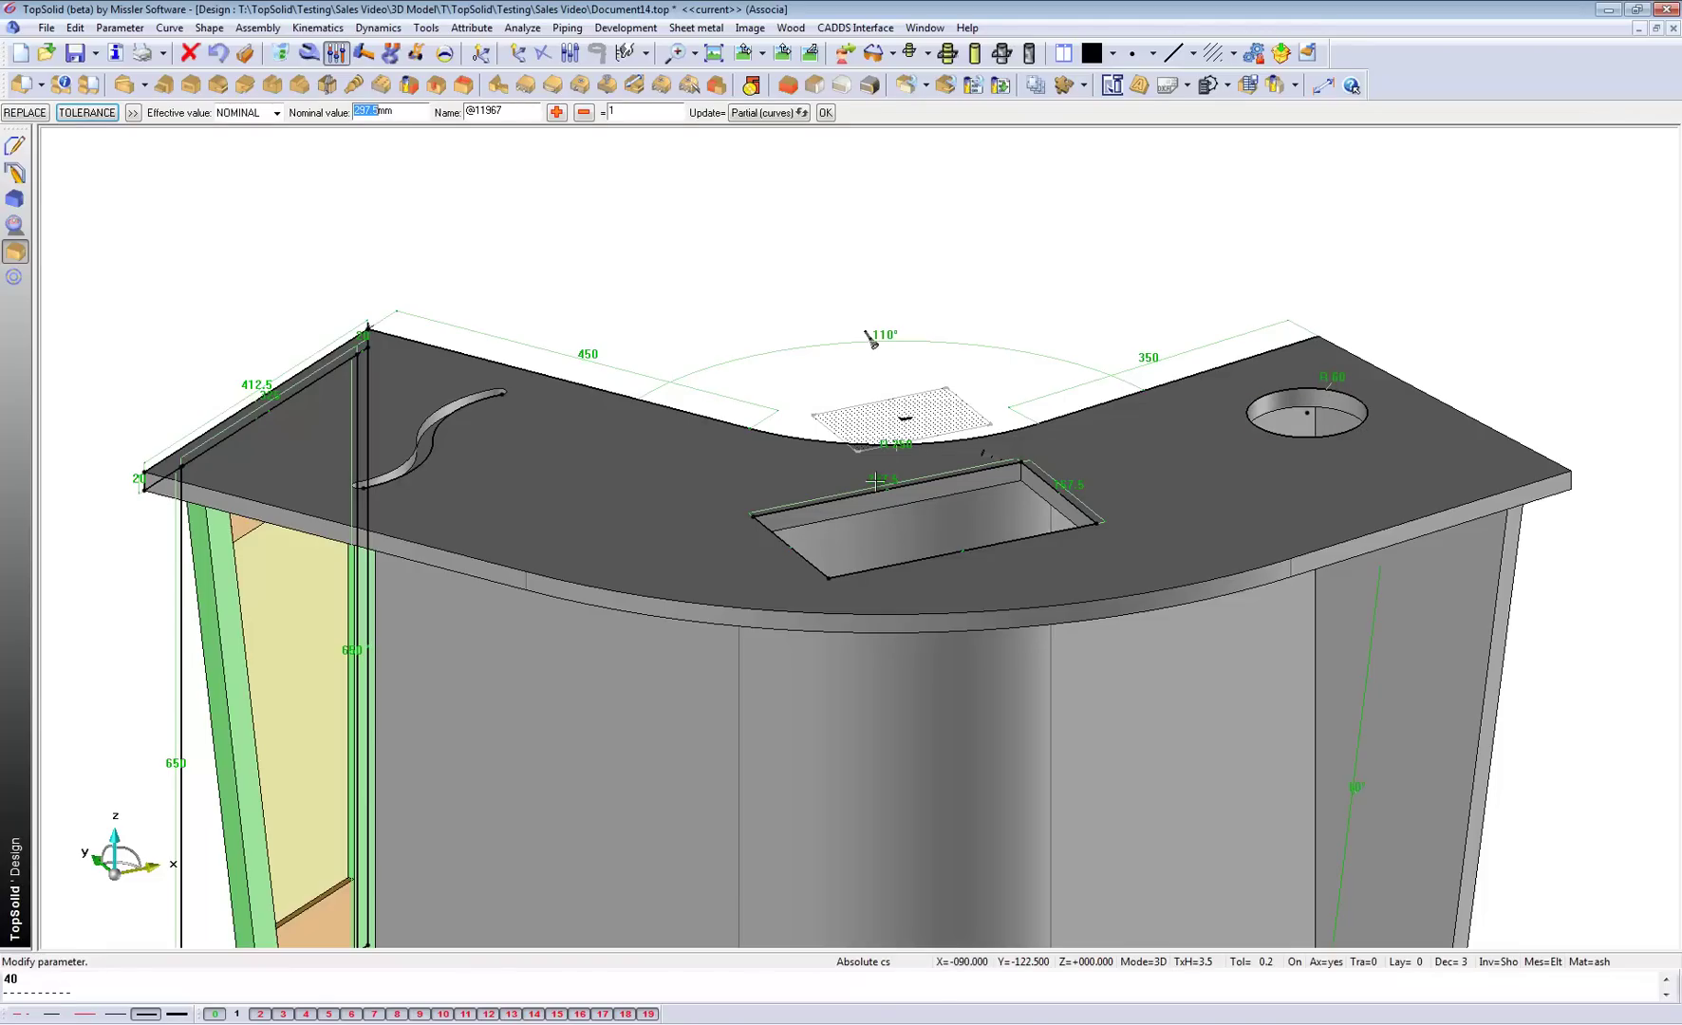
type("350")
key("Return")
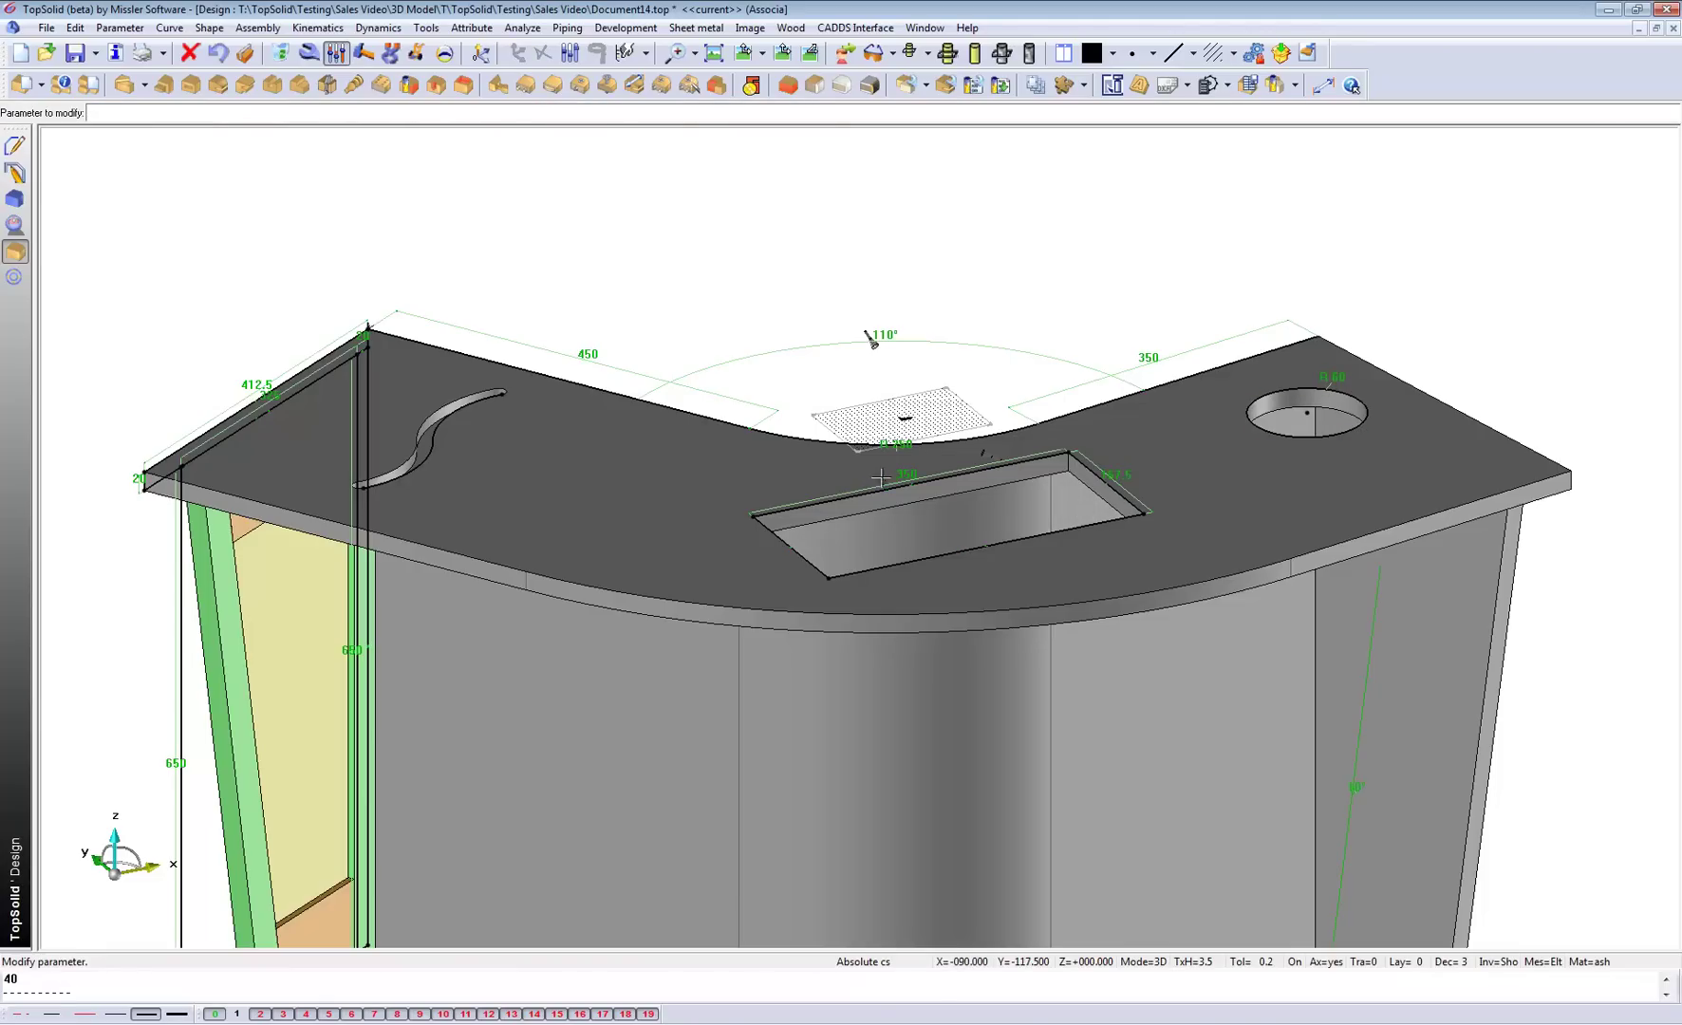
left_click(1120, 479)
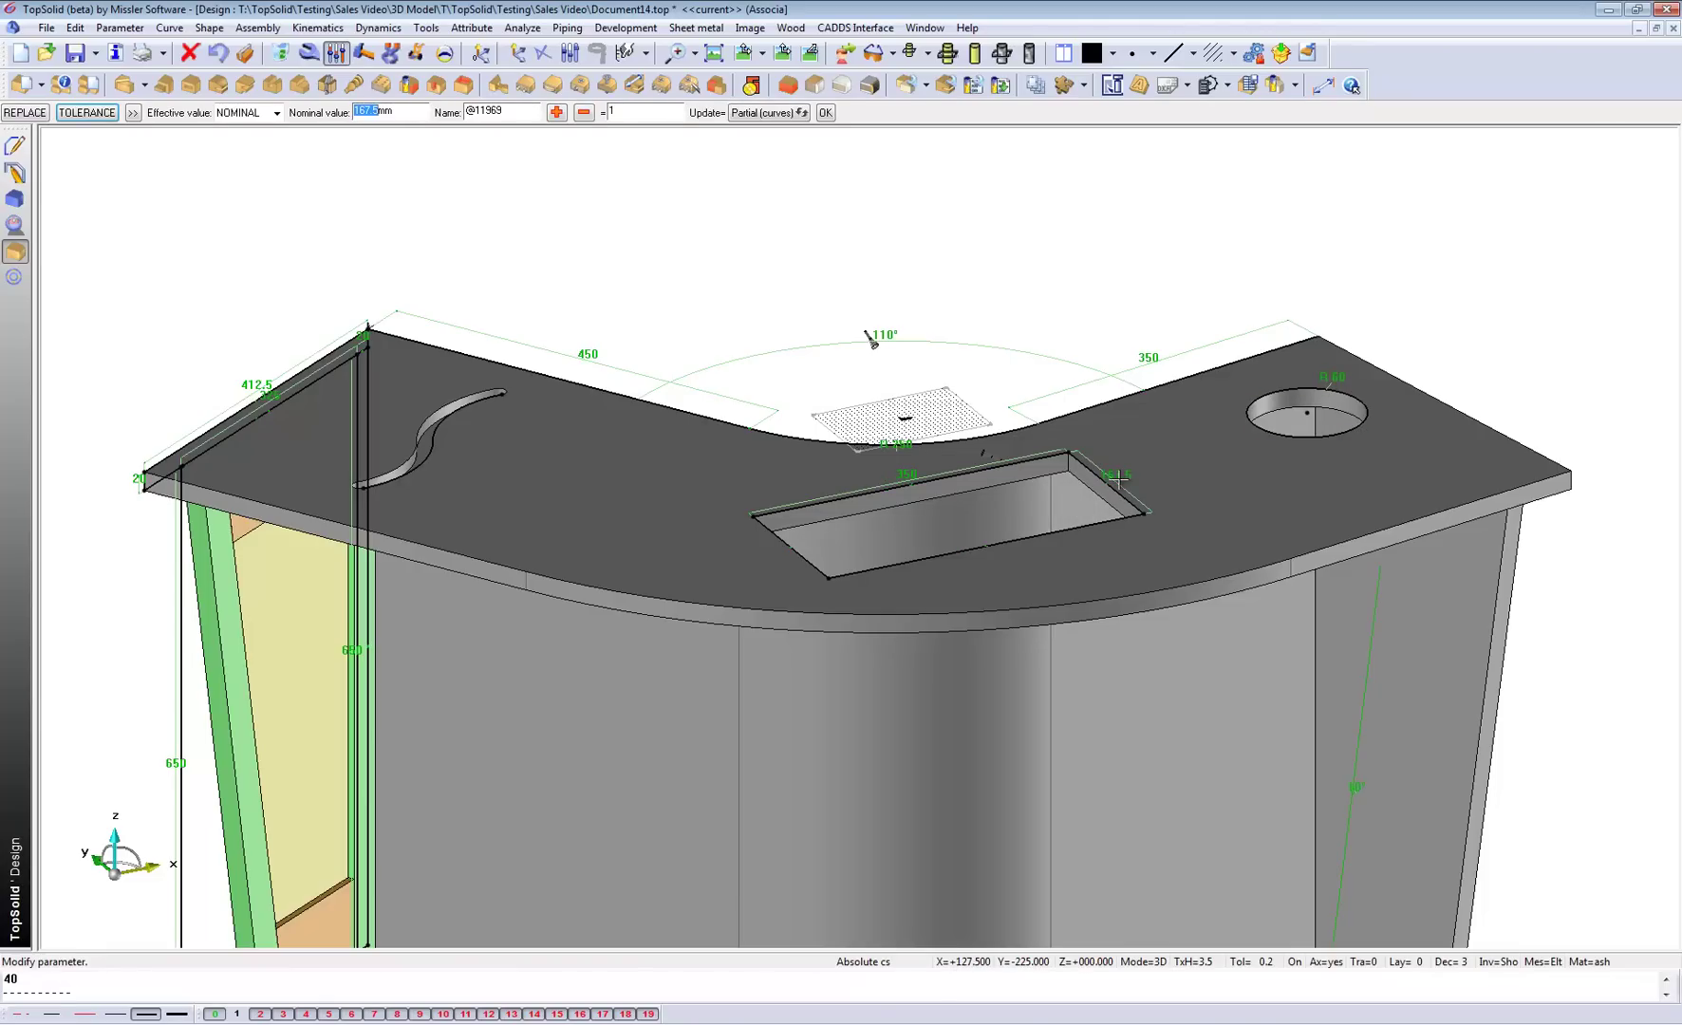
type("200")
key("Return")
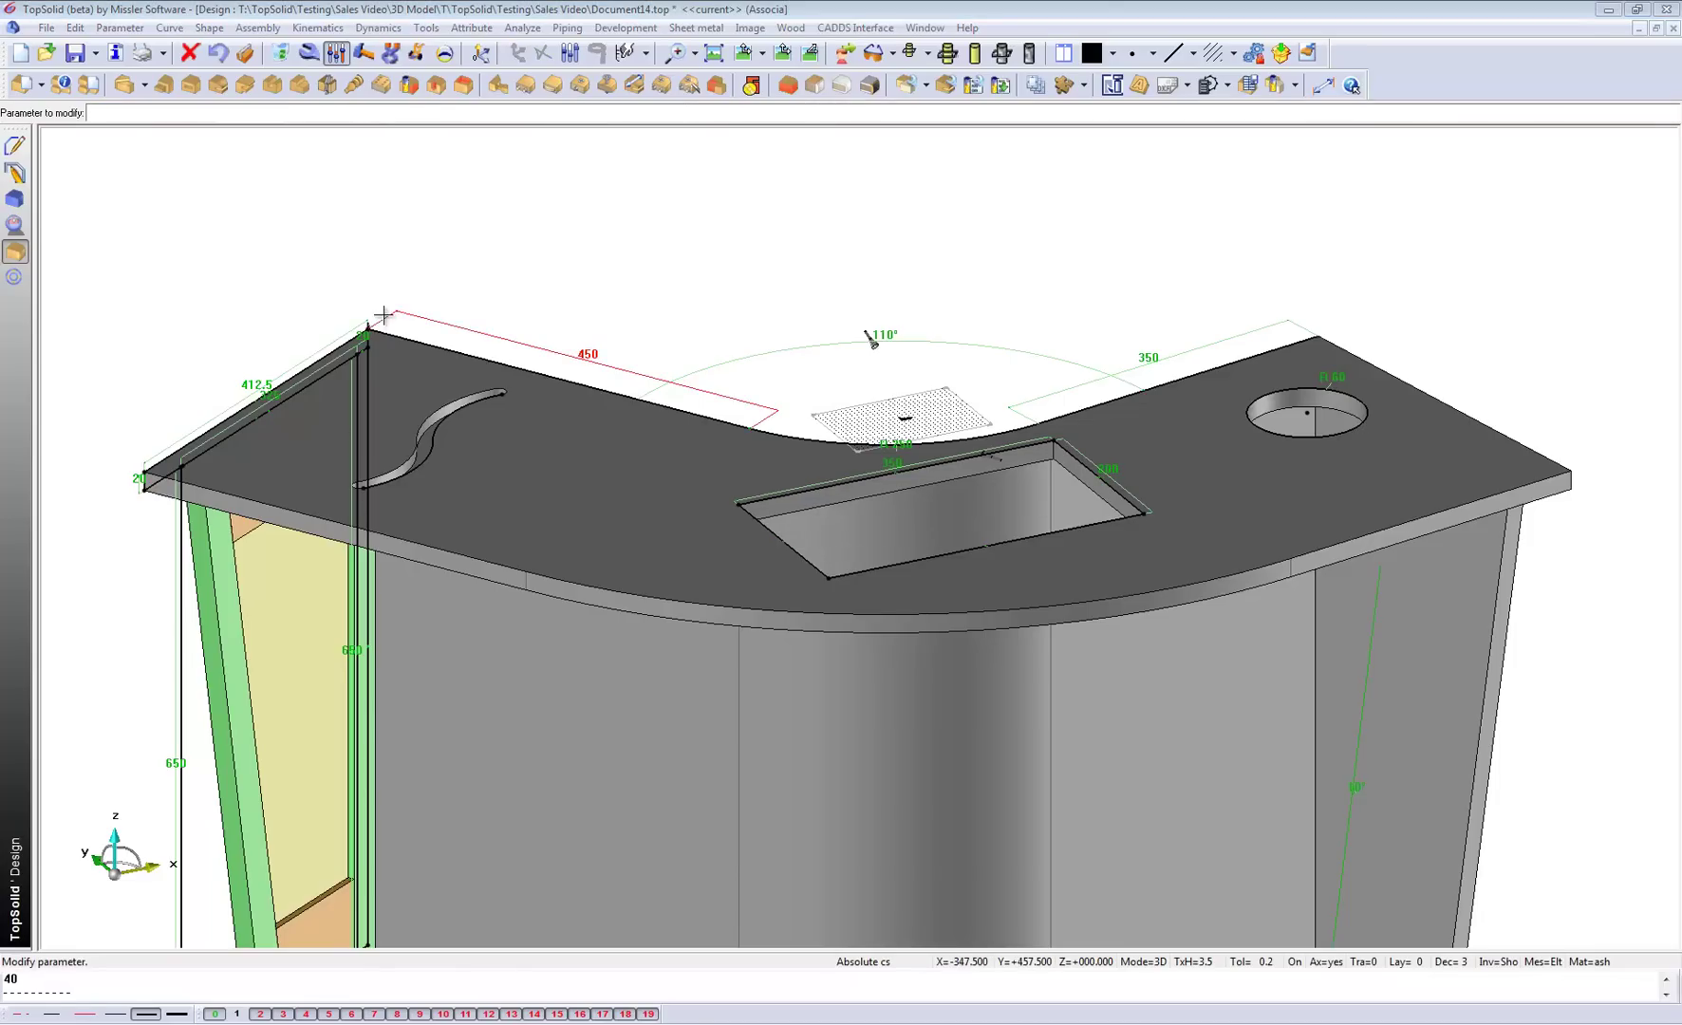
Step: Change the left 20 dimension to 25 and orbit to view the curved front
left_click(137, 480)
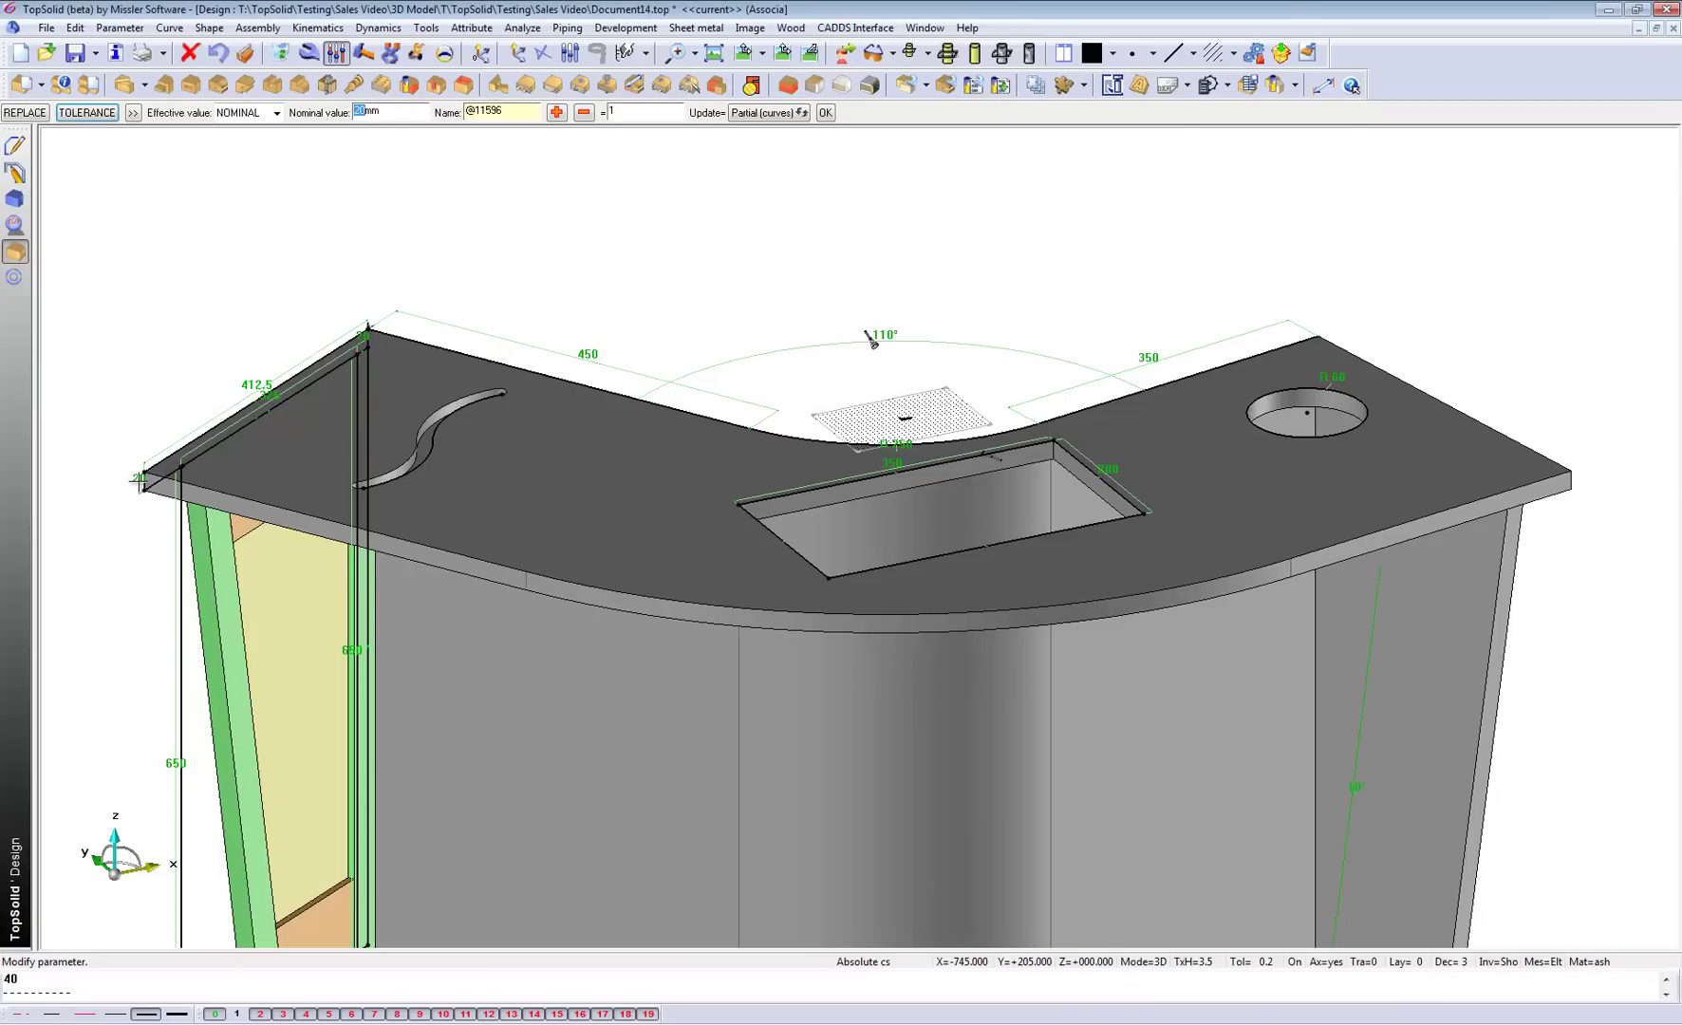
type("18")
key("Return")
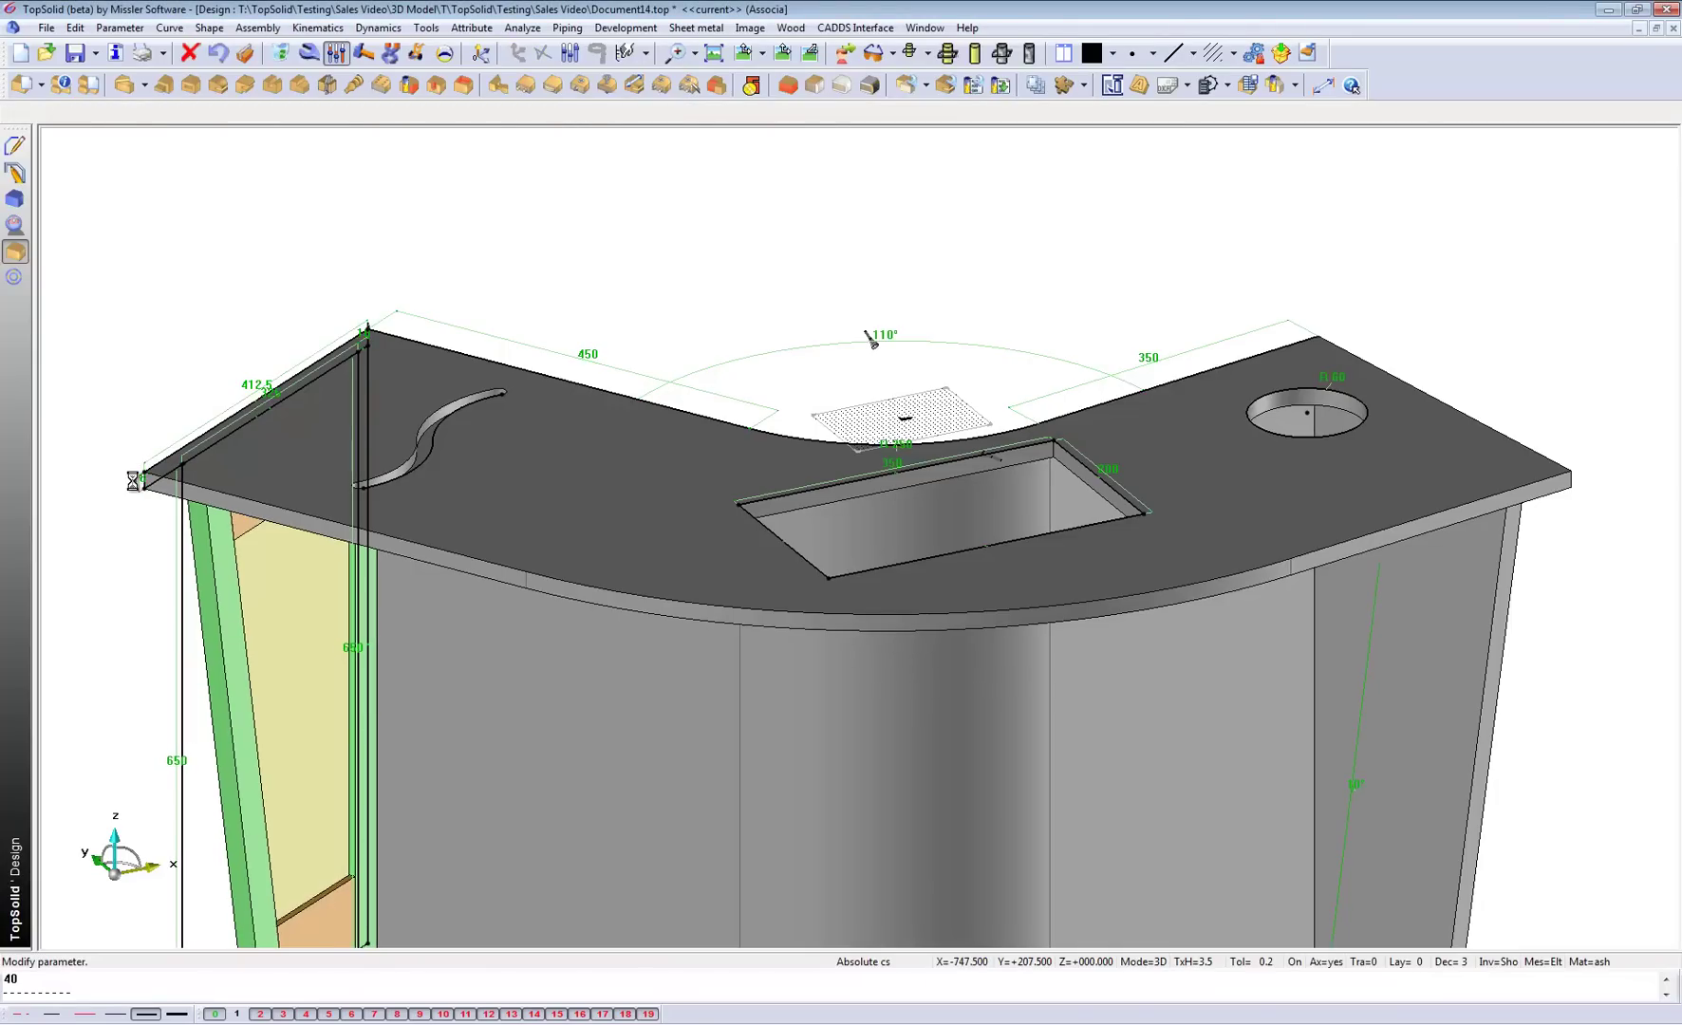
left_click(134, 480)
type("25")
key("Return")
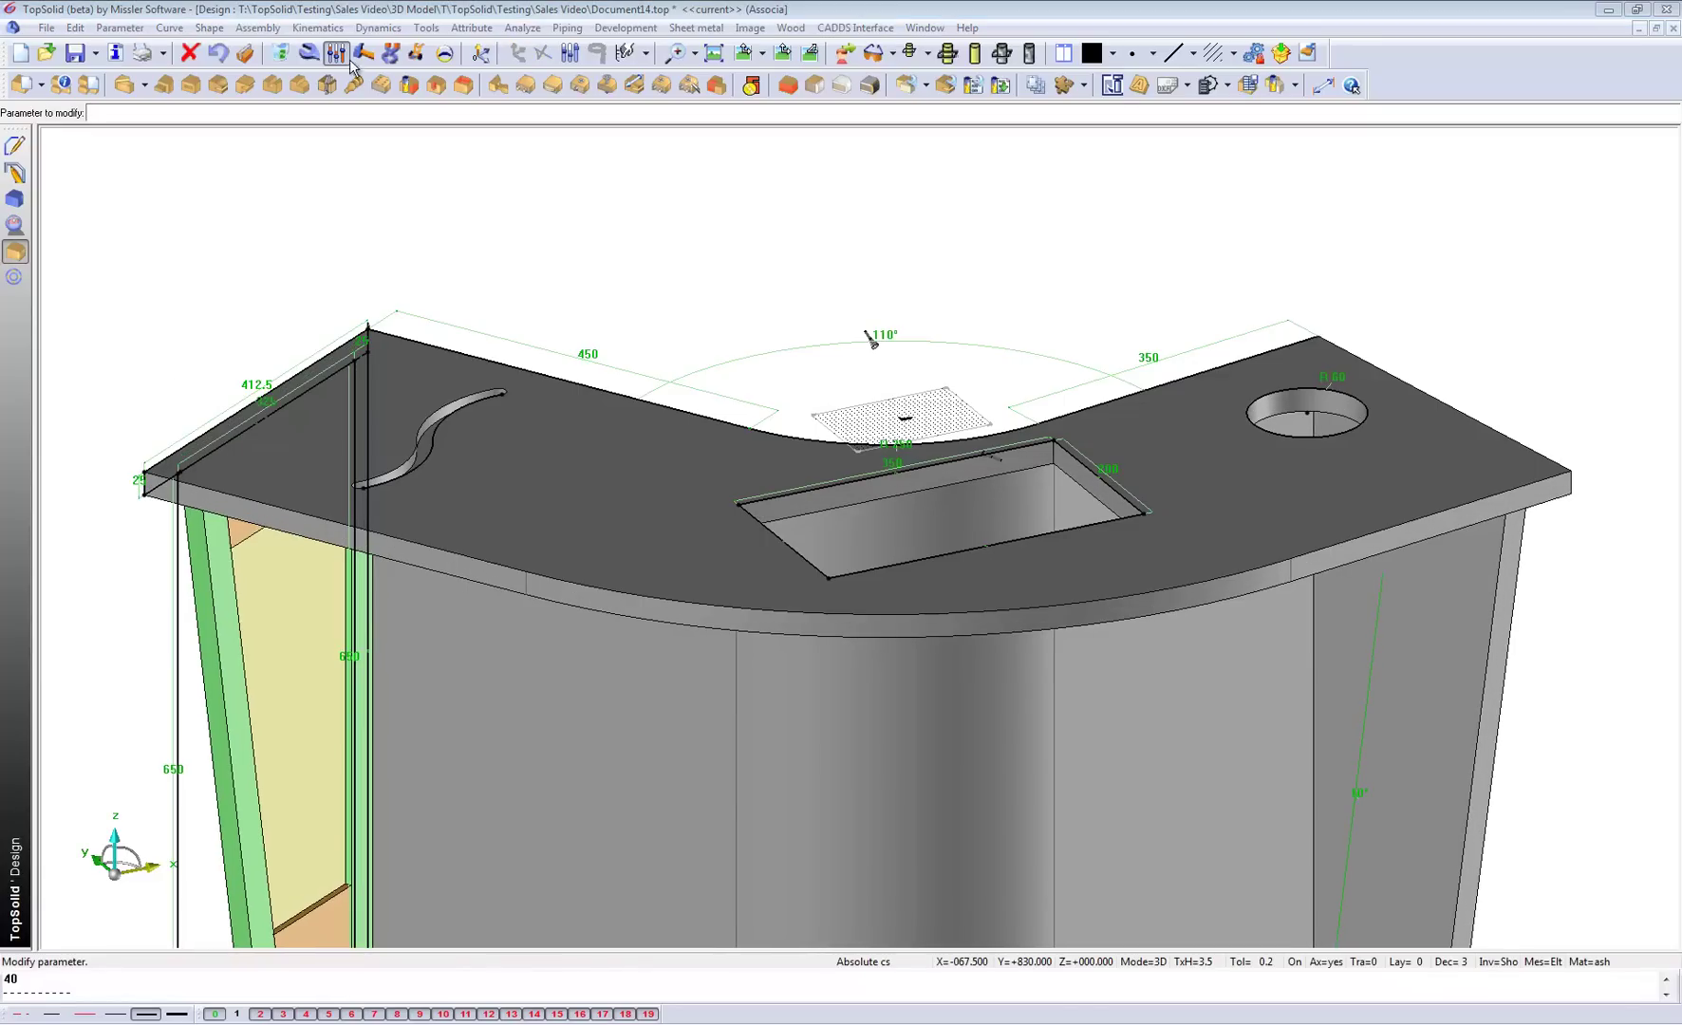
middle_click_drag(746, 332, 802, 196)
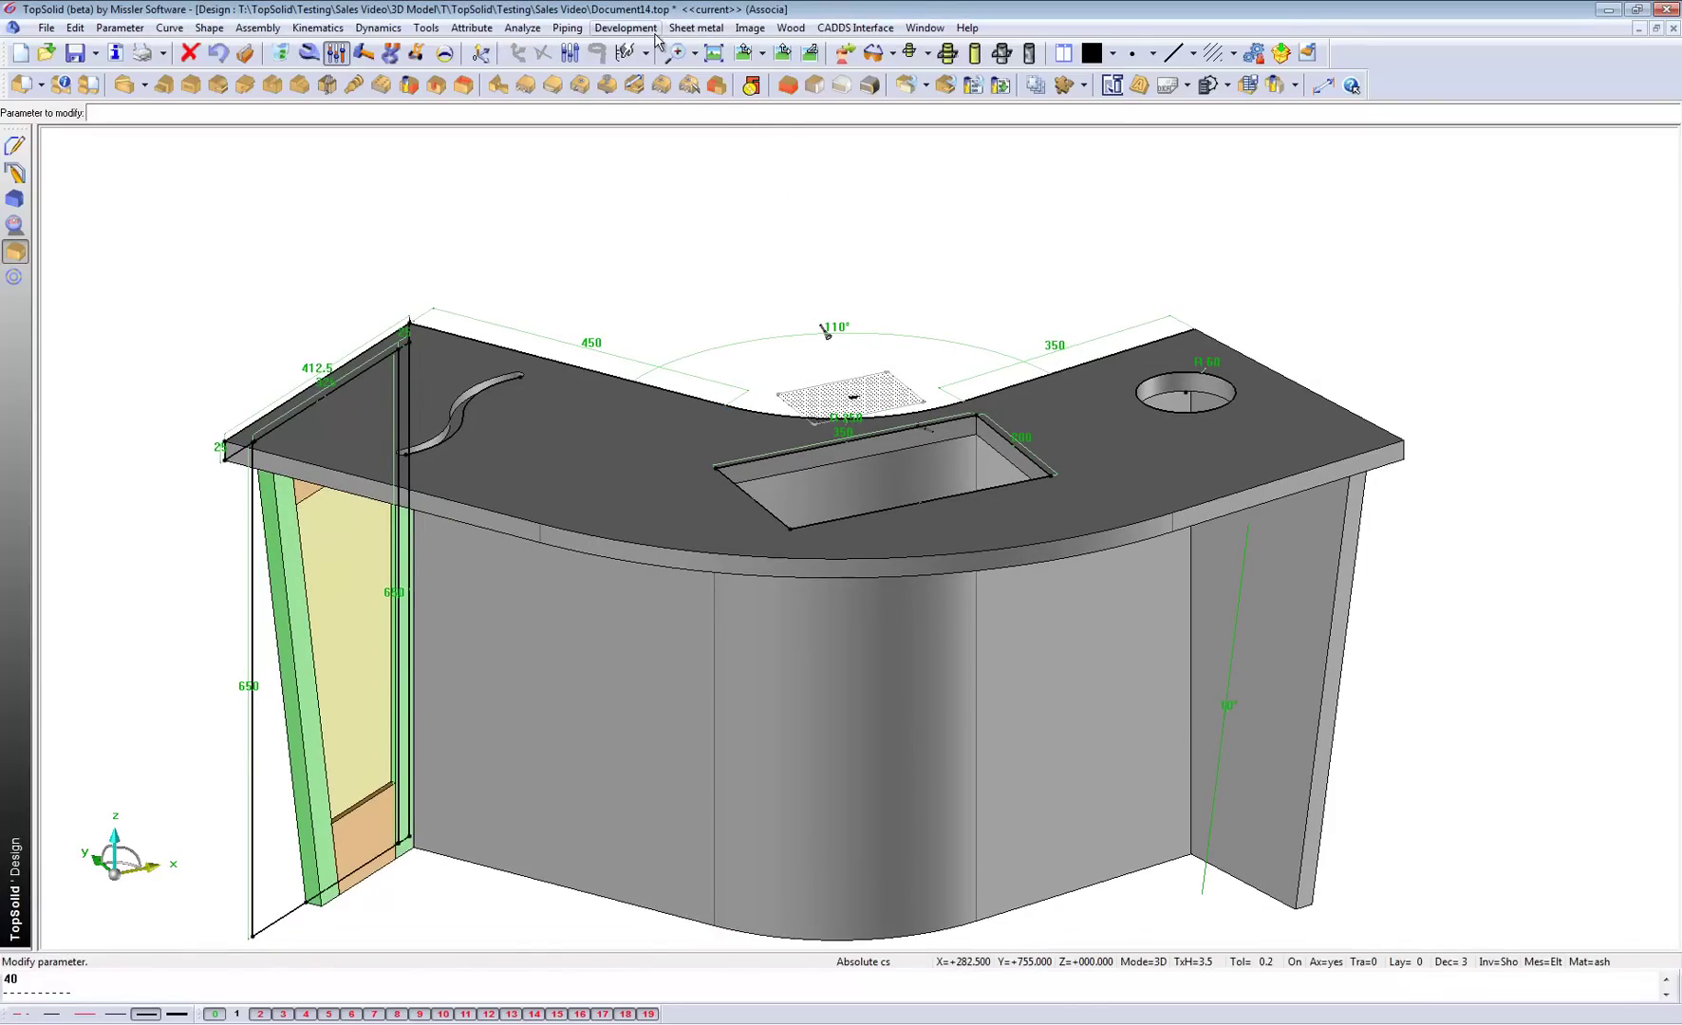
Step: Start Export EnRoute and set the export file name TS on the Desktop
left_click(625, 27)
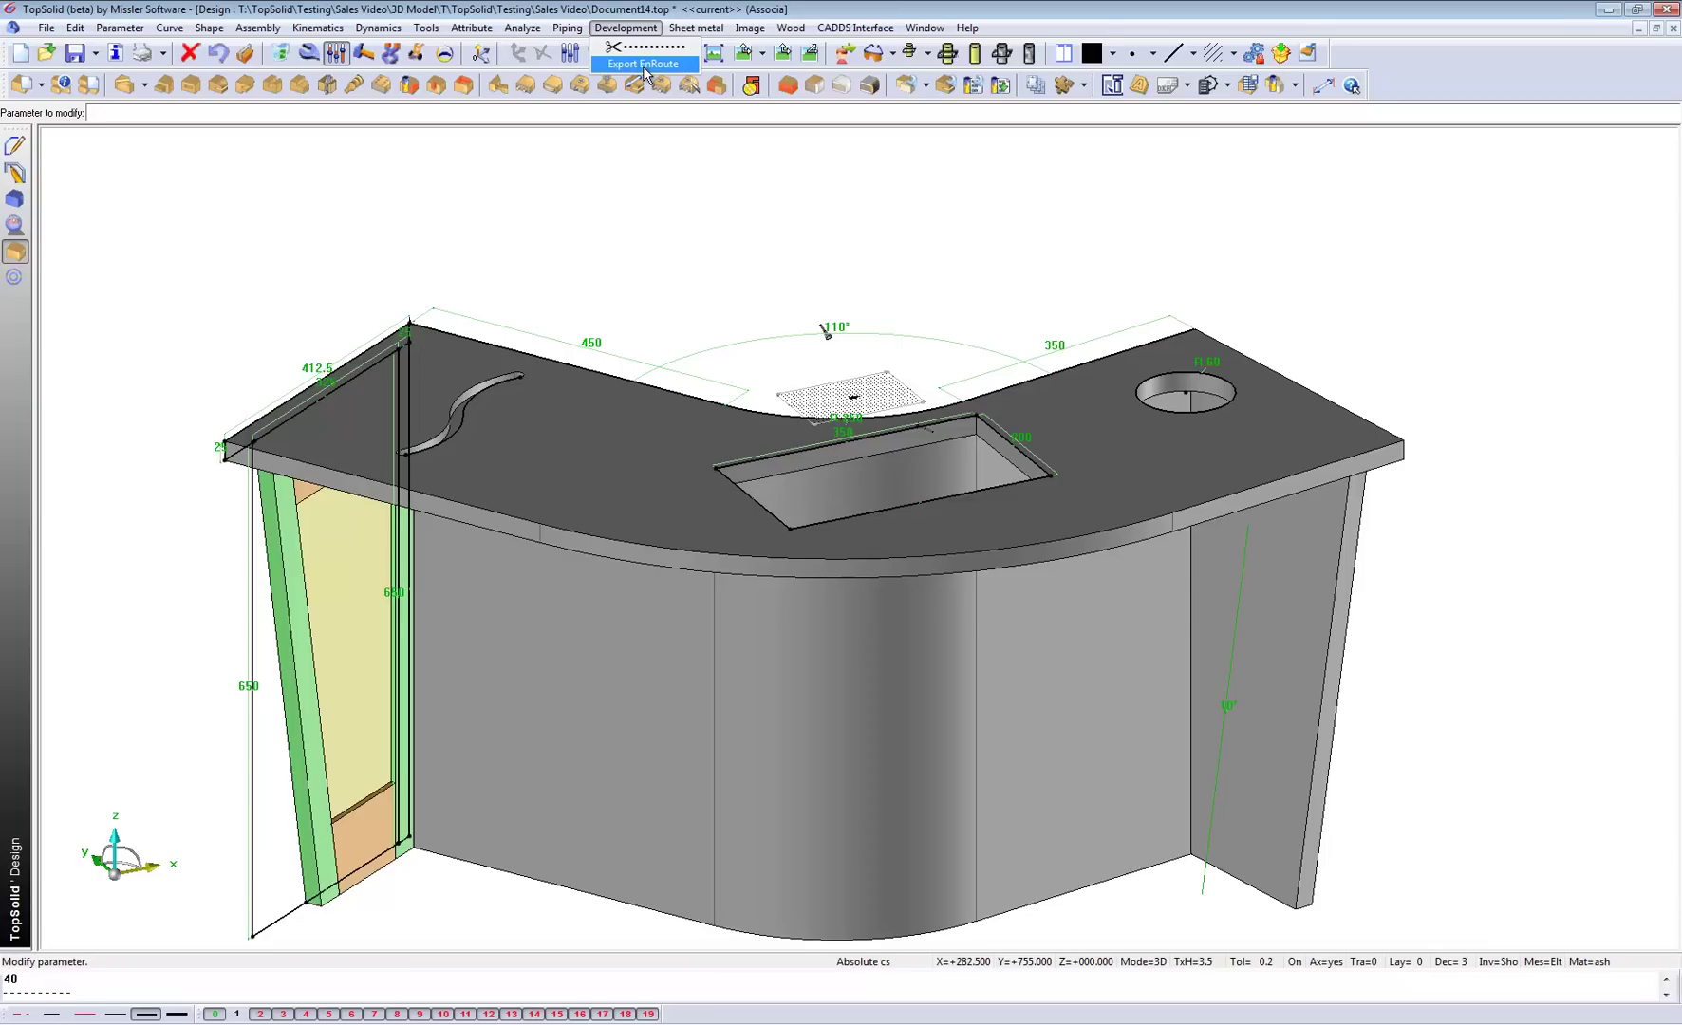
left_click(644, 65)
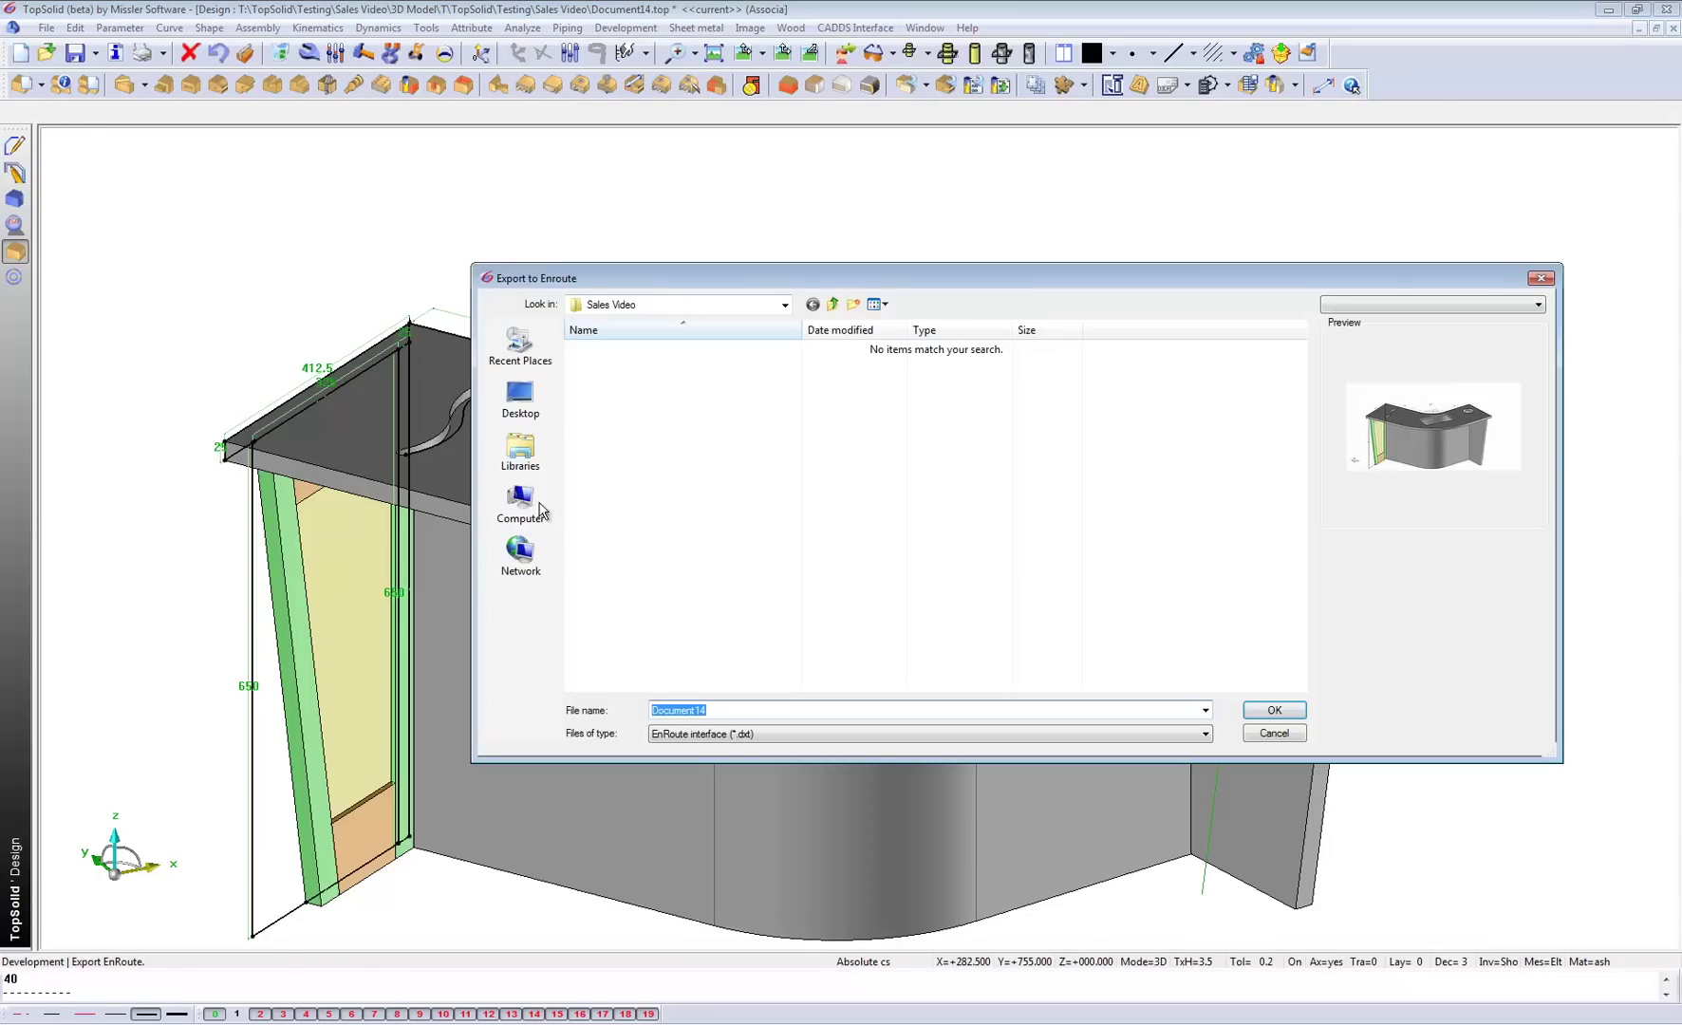
left_click(520, 397)
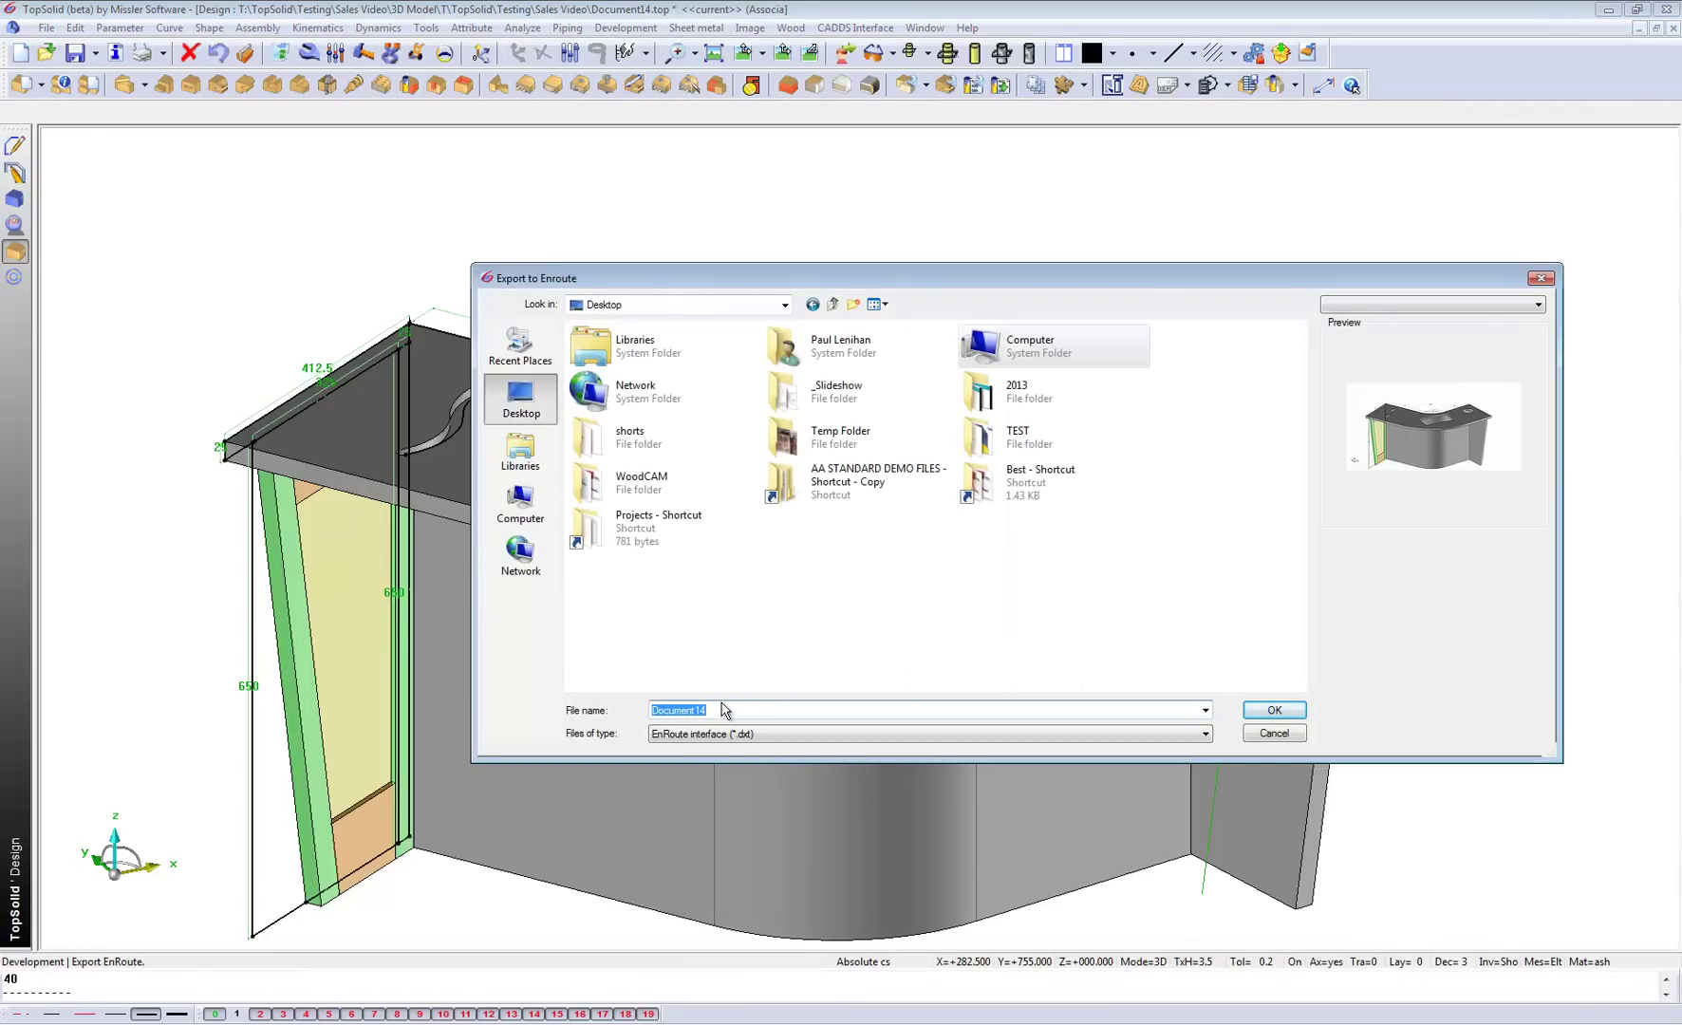
type("TSW")
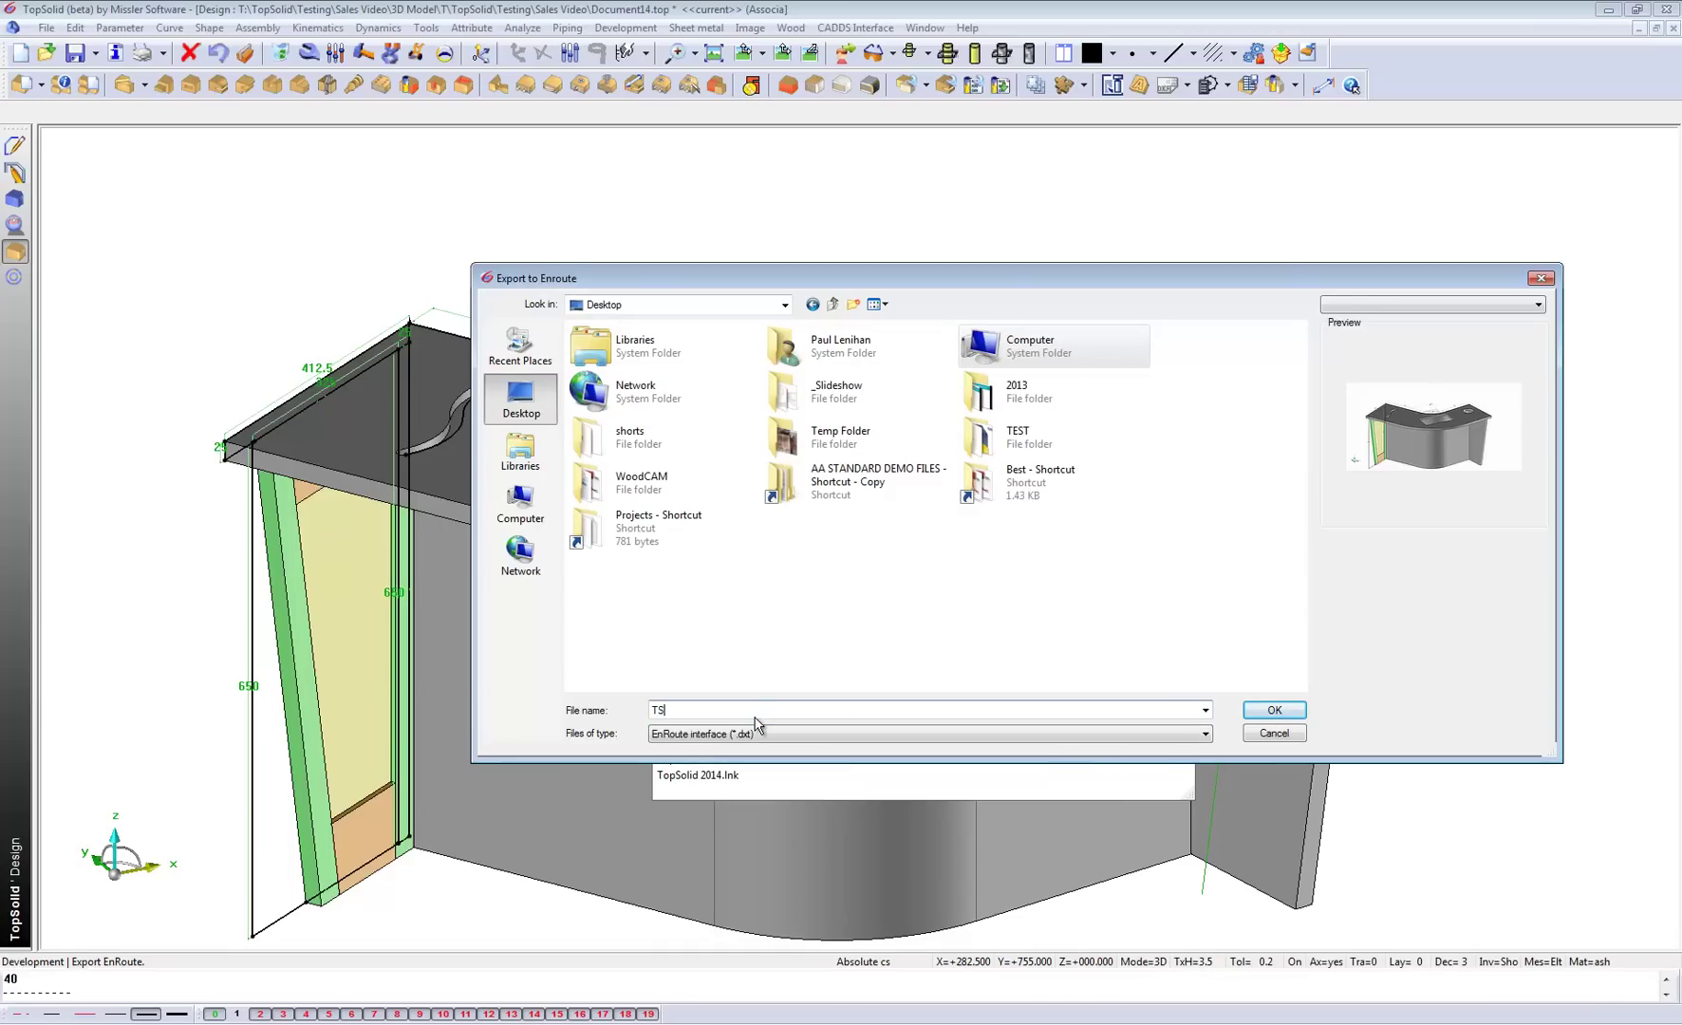
left_click(1275, 711)
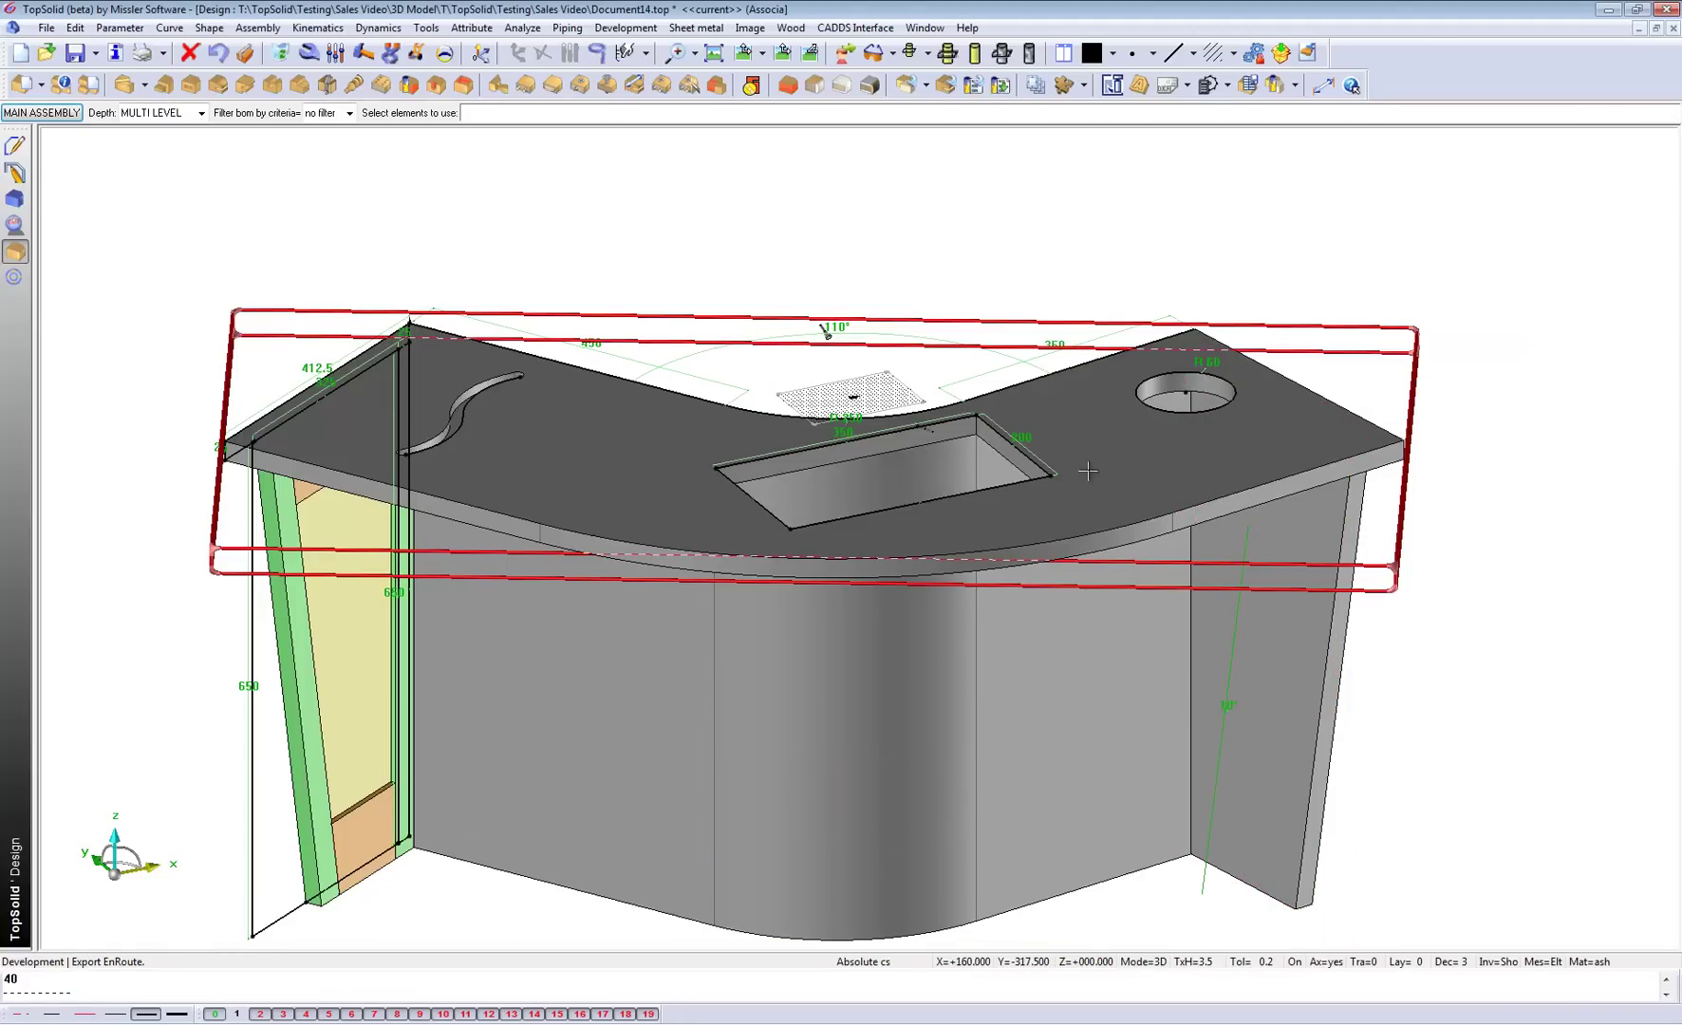
Step: Pick the counter top and End RH panel for export, then clear the manual selection
left_click(1088, 471)
left_click(1297, 584)
left_click(585, 230)
left_click_drag(774, 188, 314, 167)
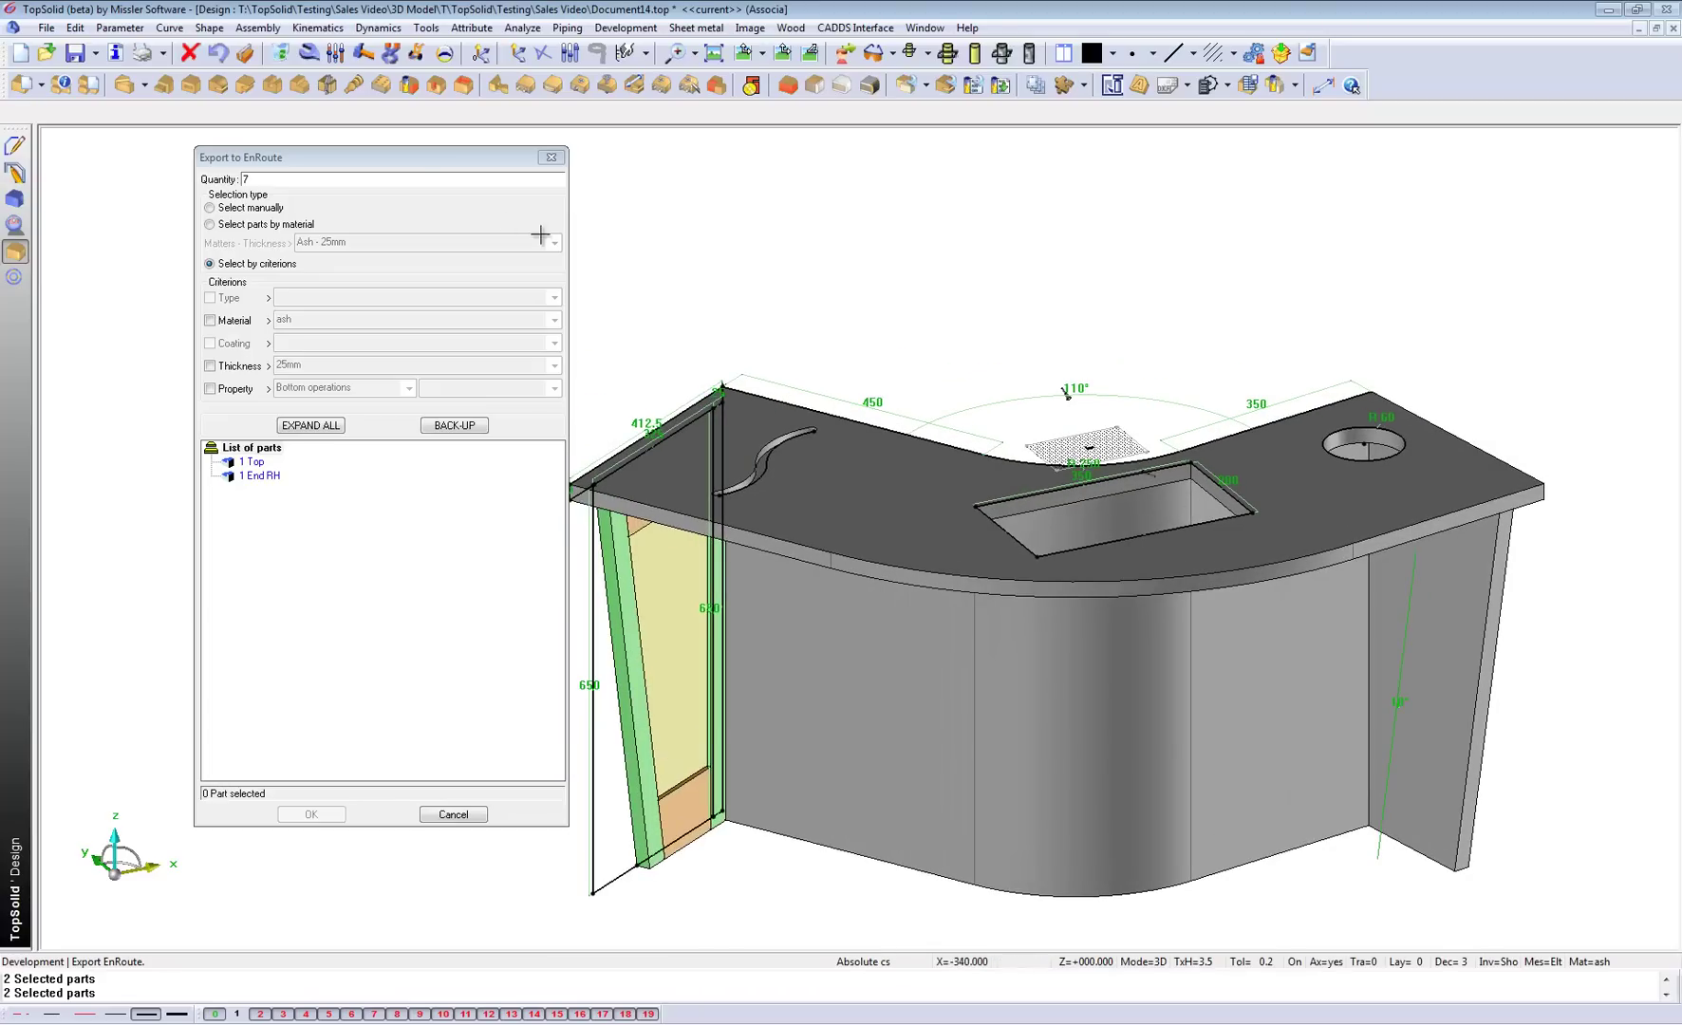
double_click(269, 181)
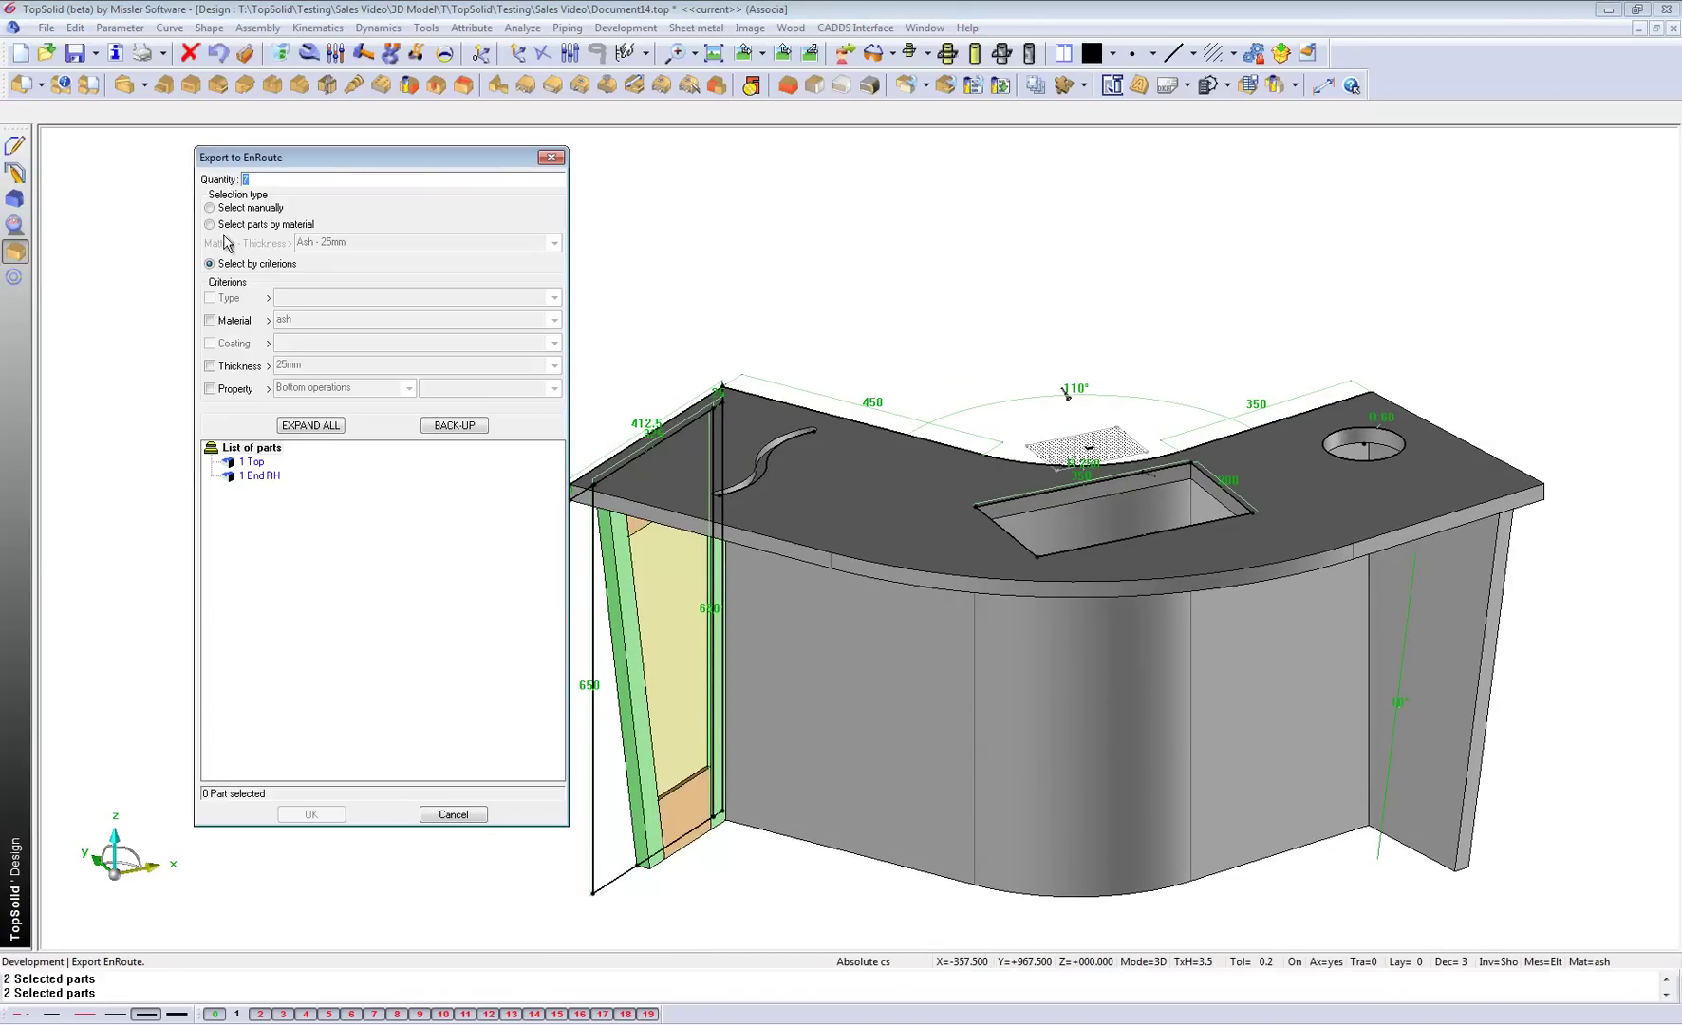
left_click(216, 211)
left_click(949, 493)
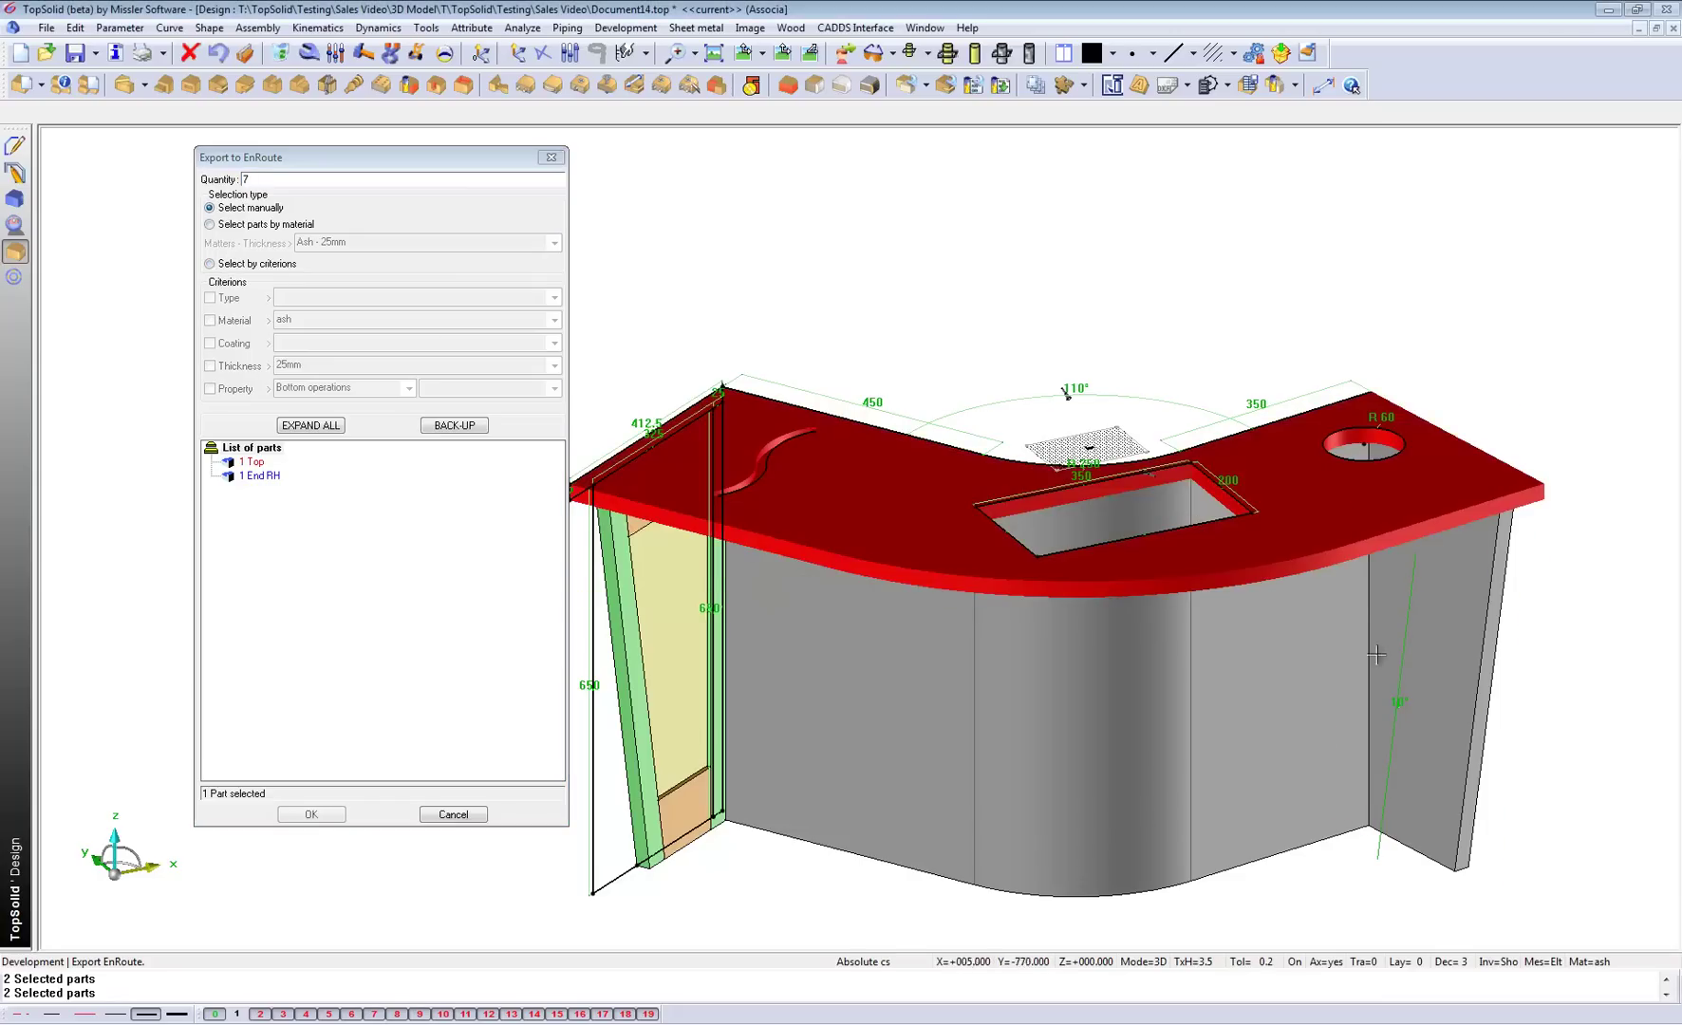
left_click(1420, 668)
left_click(1440, 659)
left_click(997, 523)
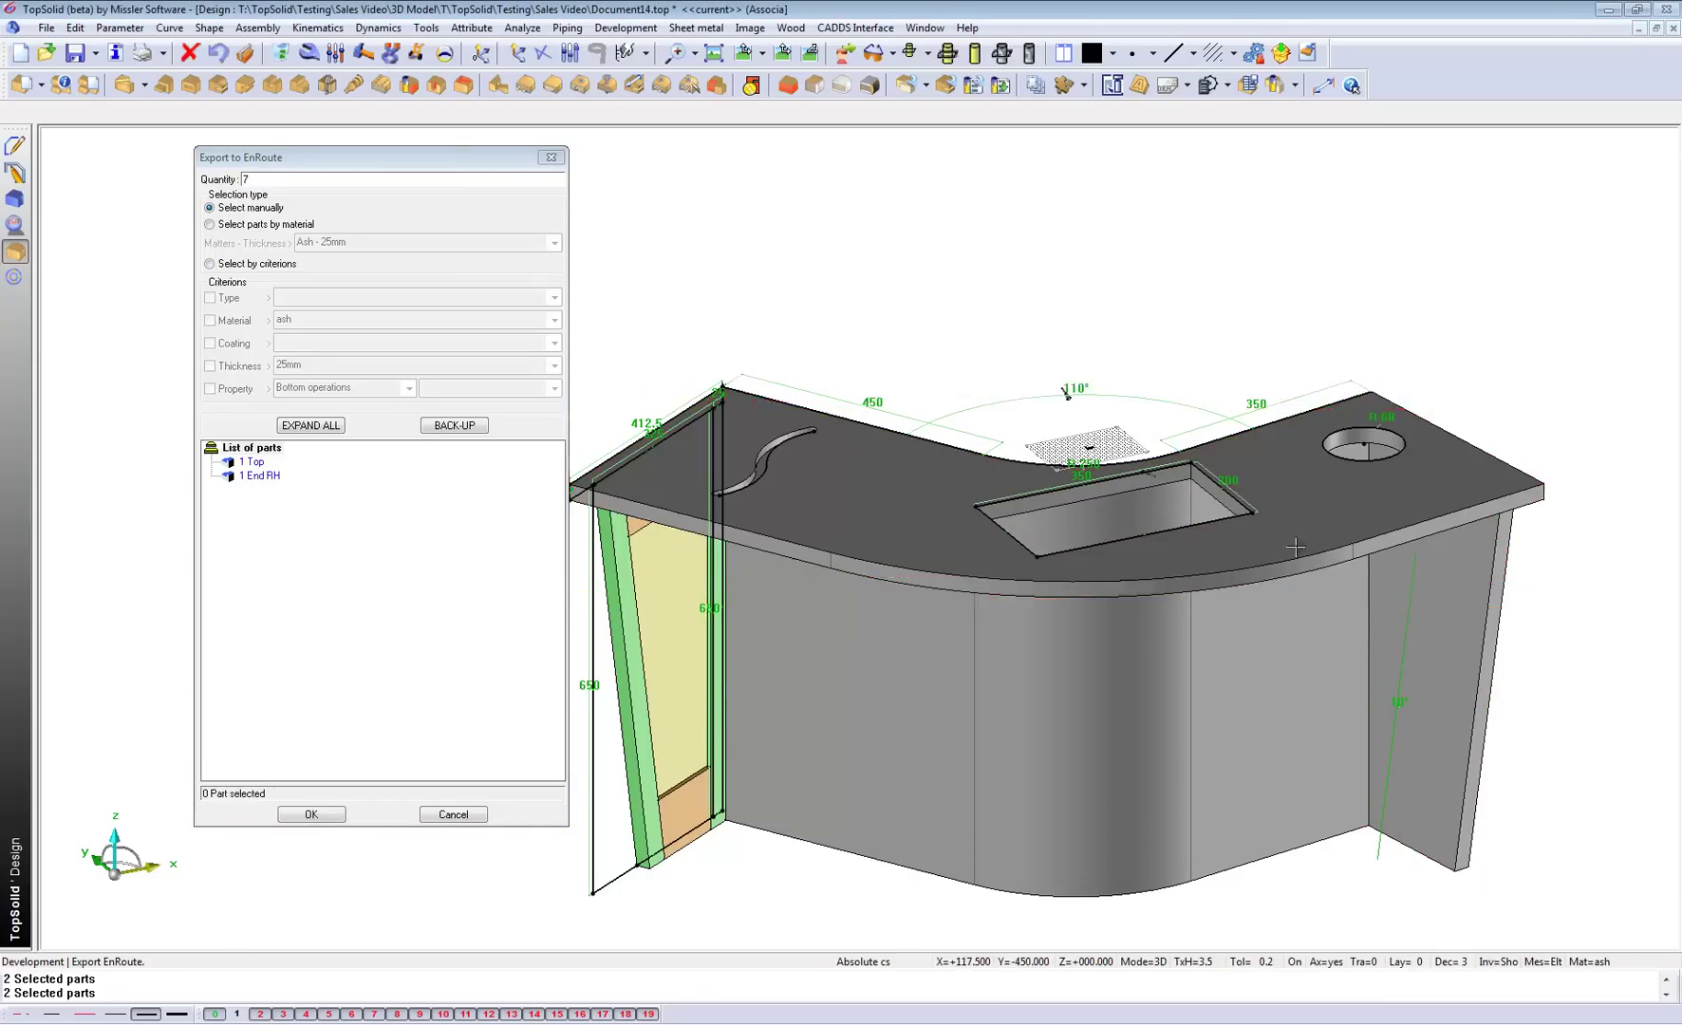
Step: Select parts by criteria with Material ash only and export them to EnRoute
left_click(210, 264)
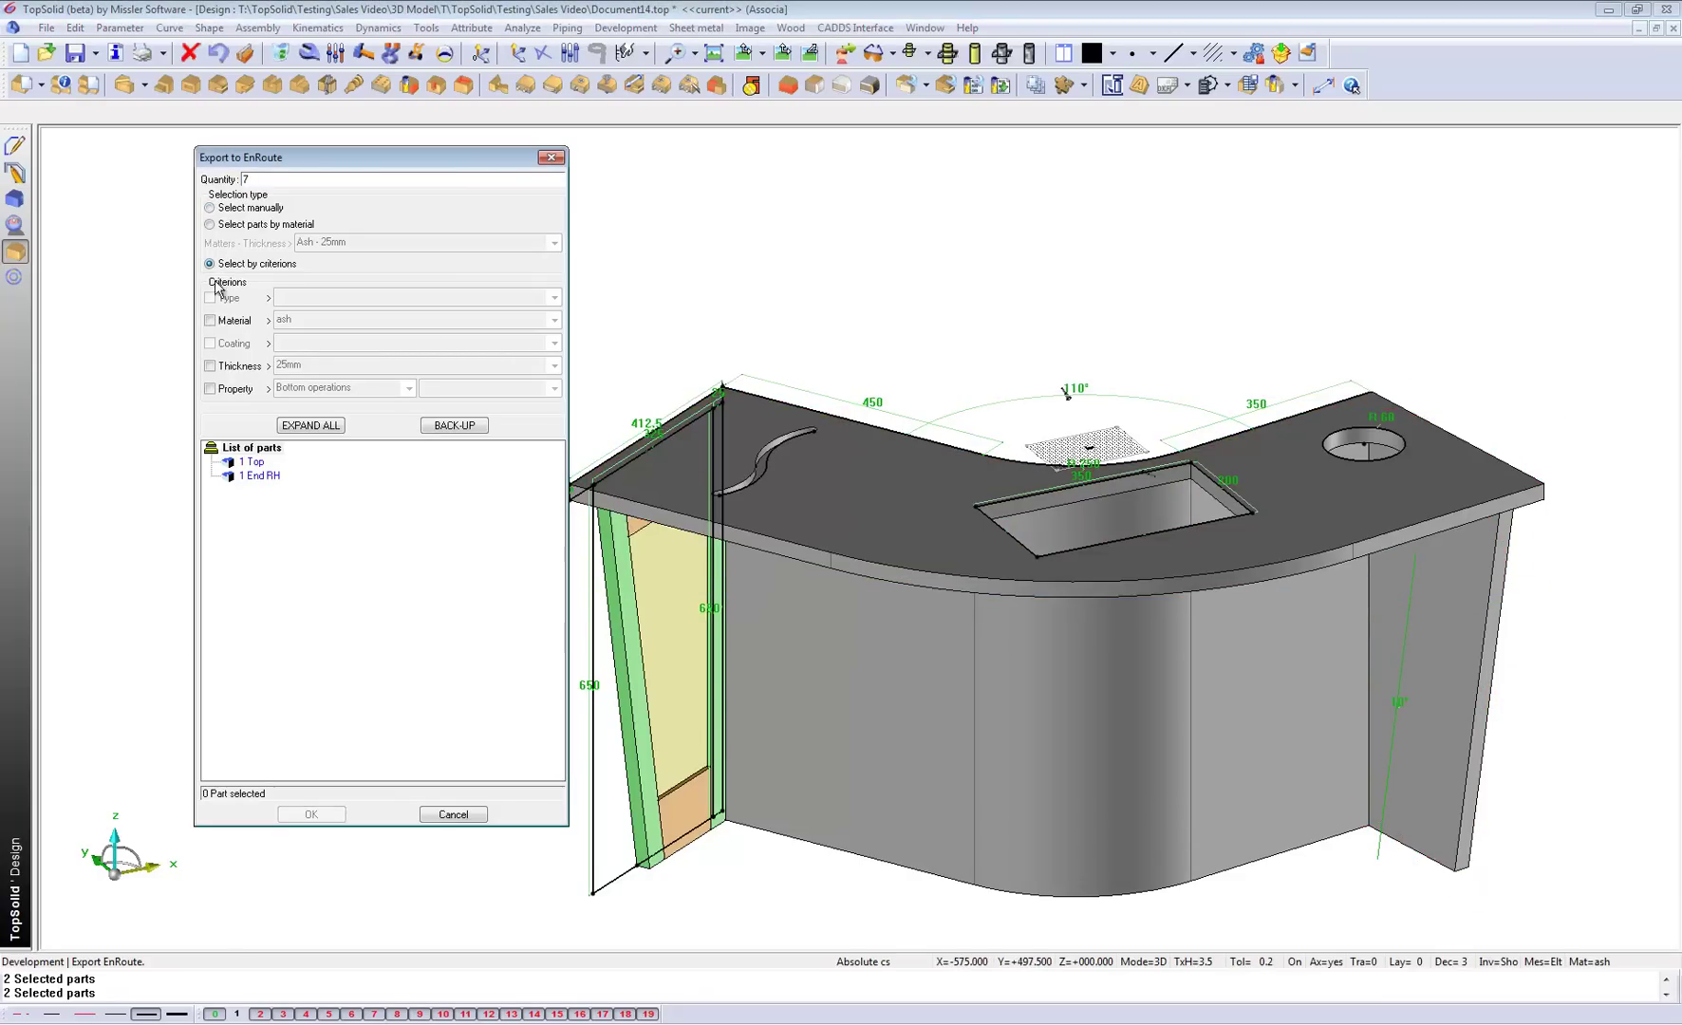
left_click(210, 320)
left_click(210, 366)
left_click(360, 370)
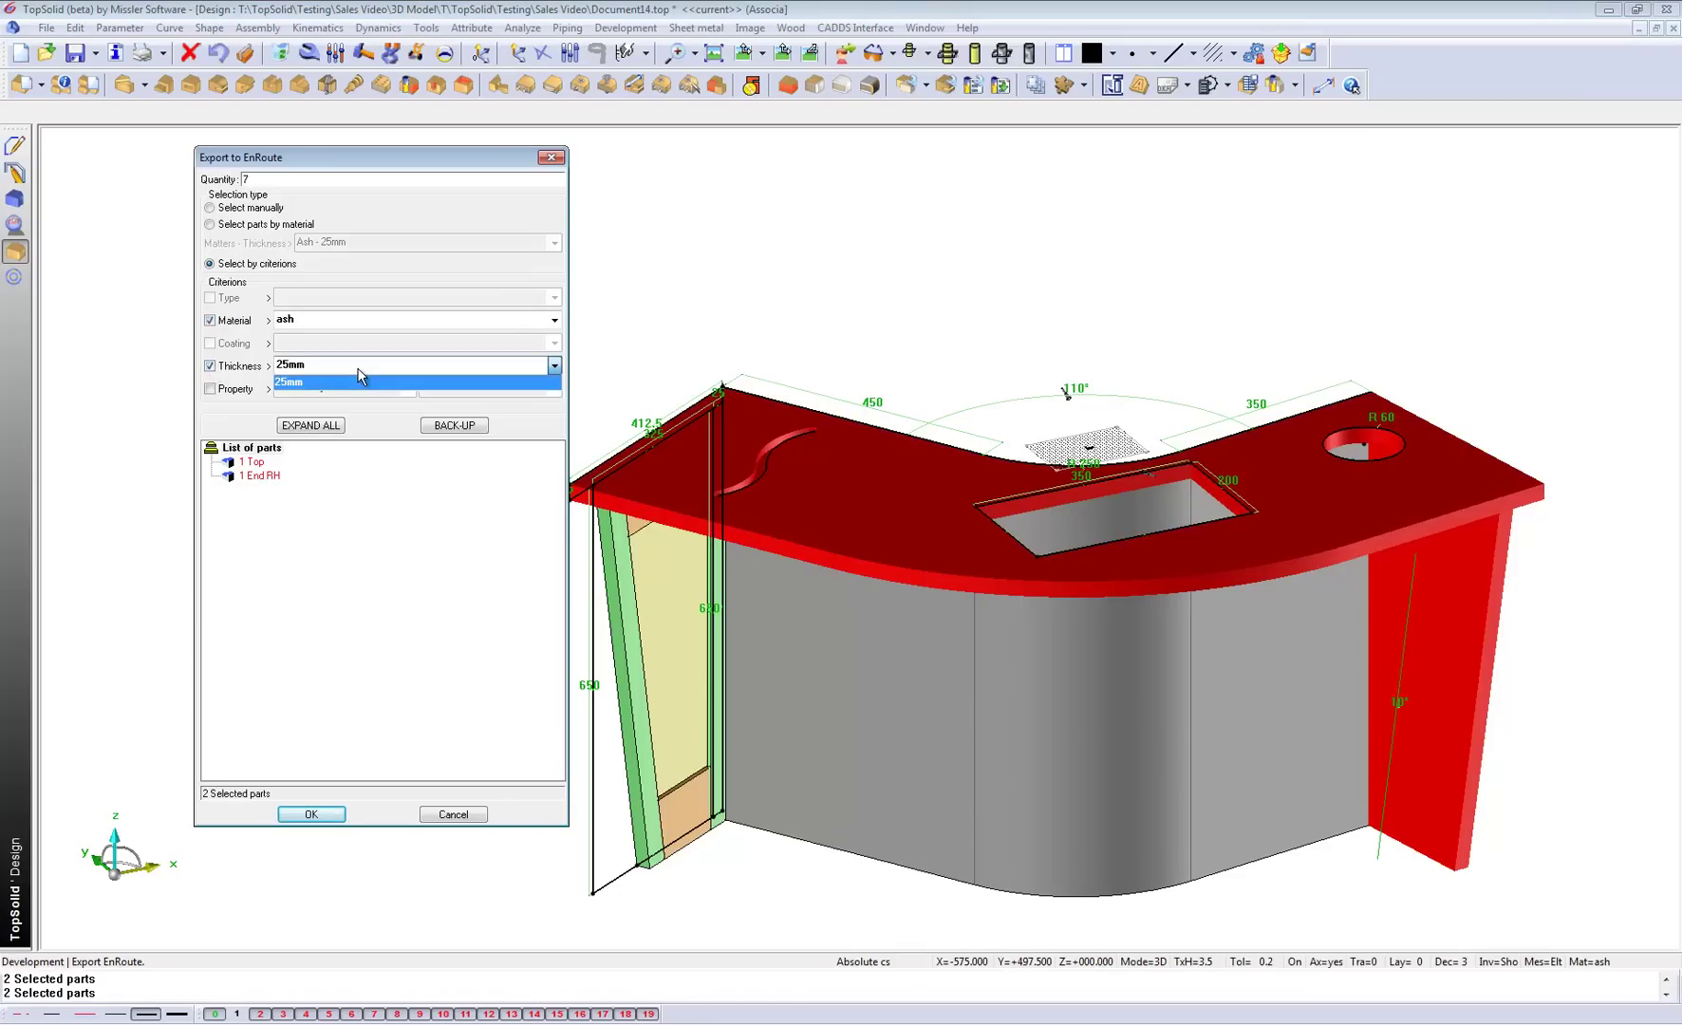
left_click(334, 385)
left_click(210, 366)
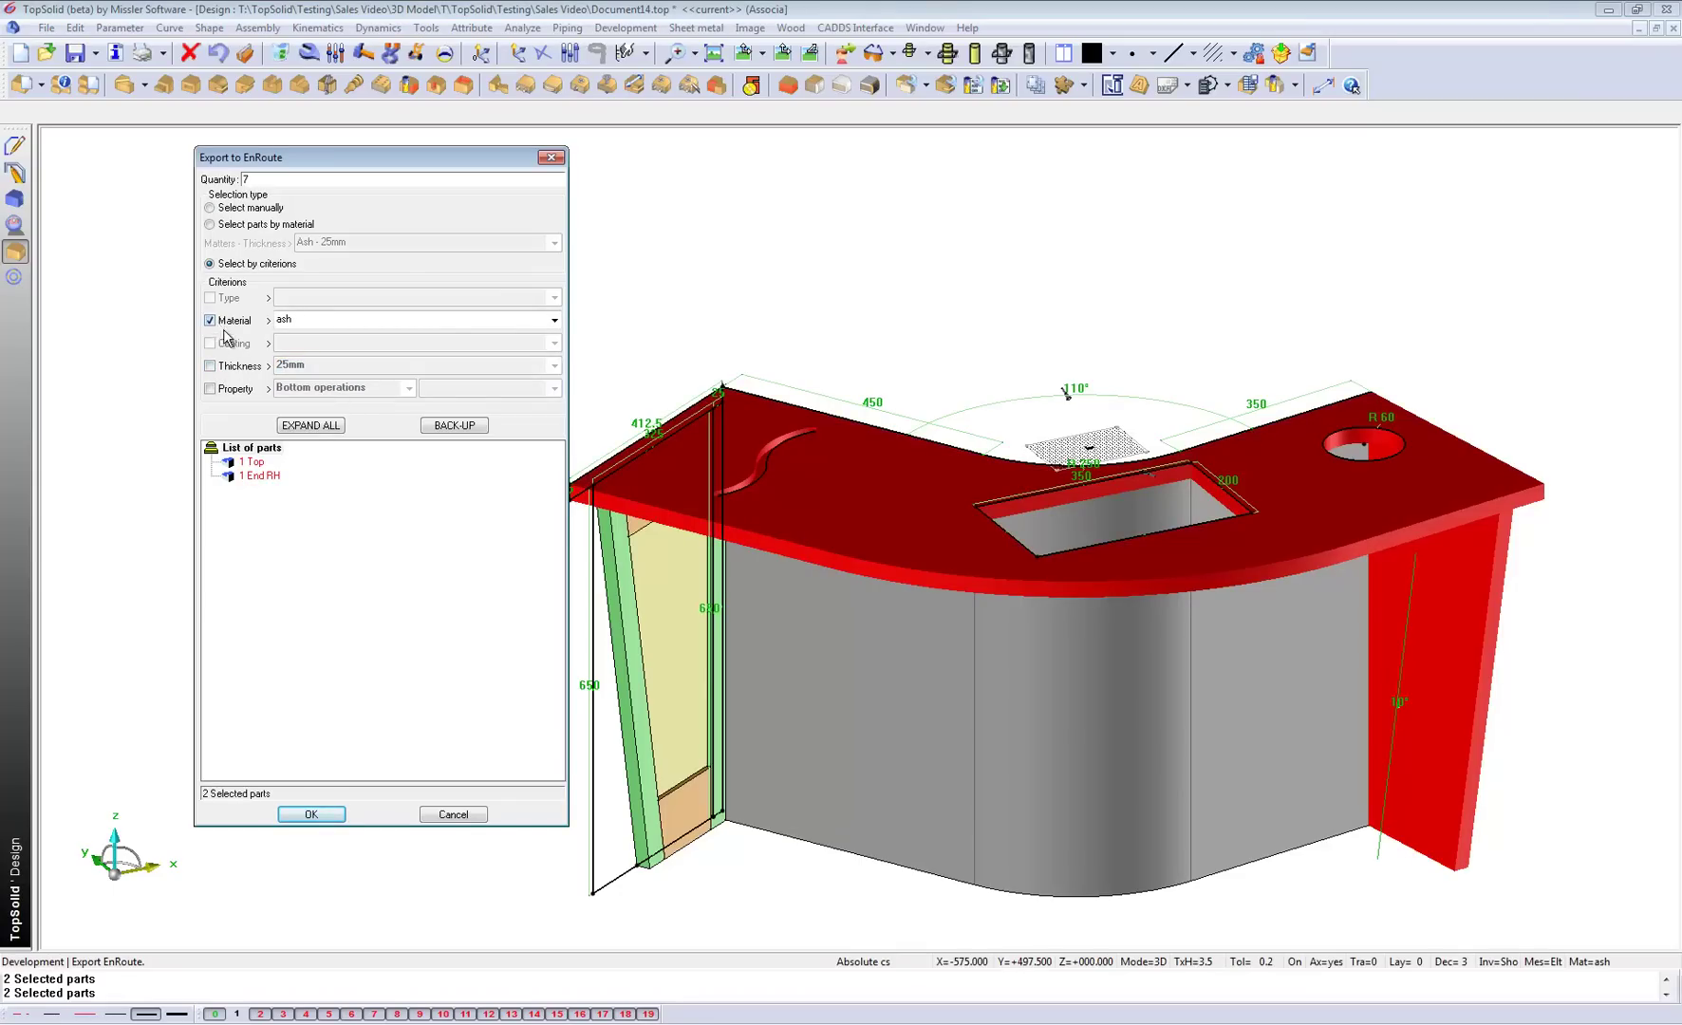
left_click(325, 814)
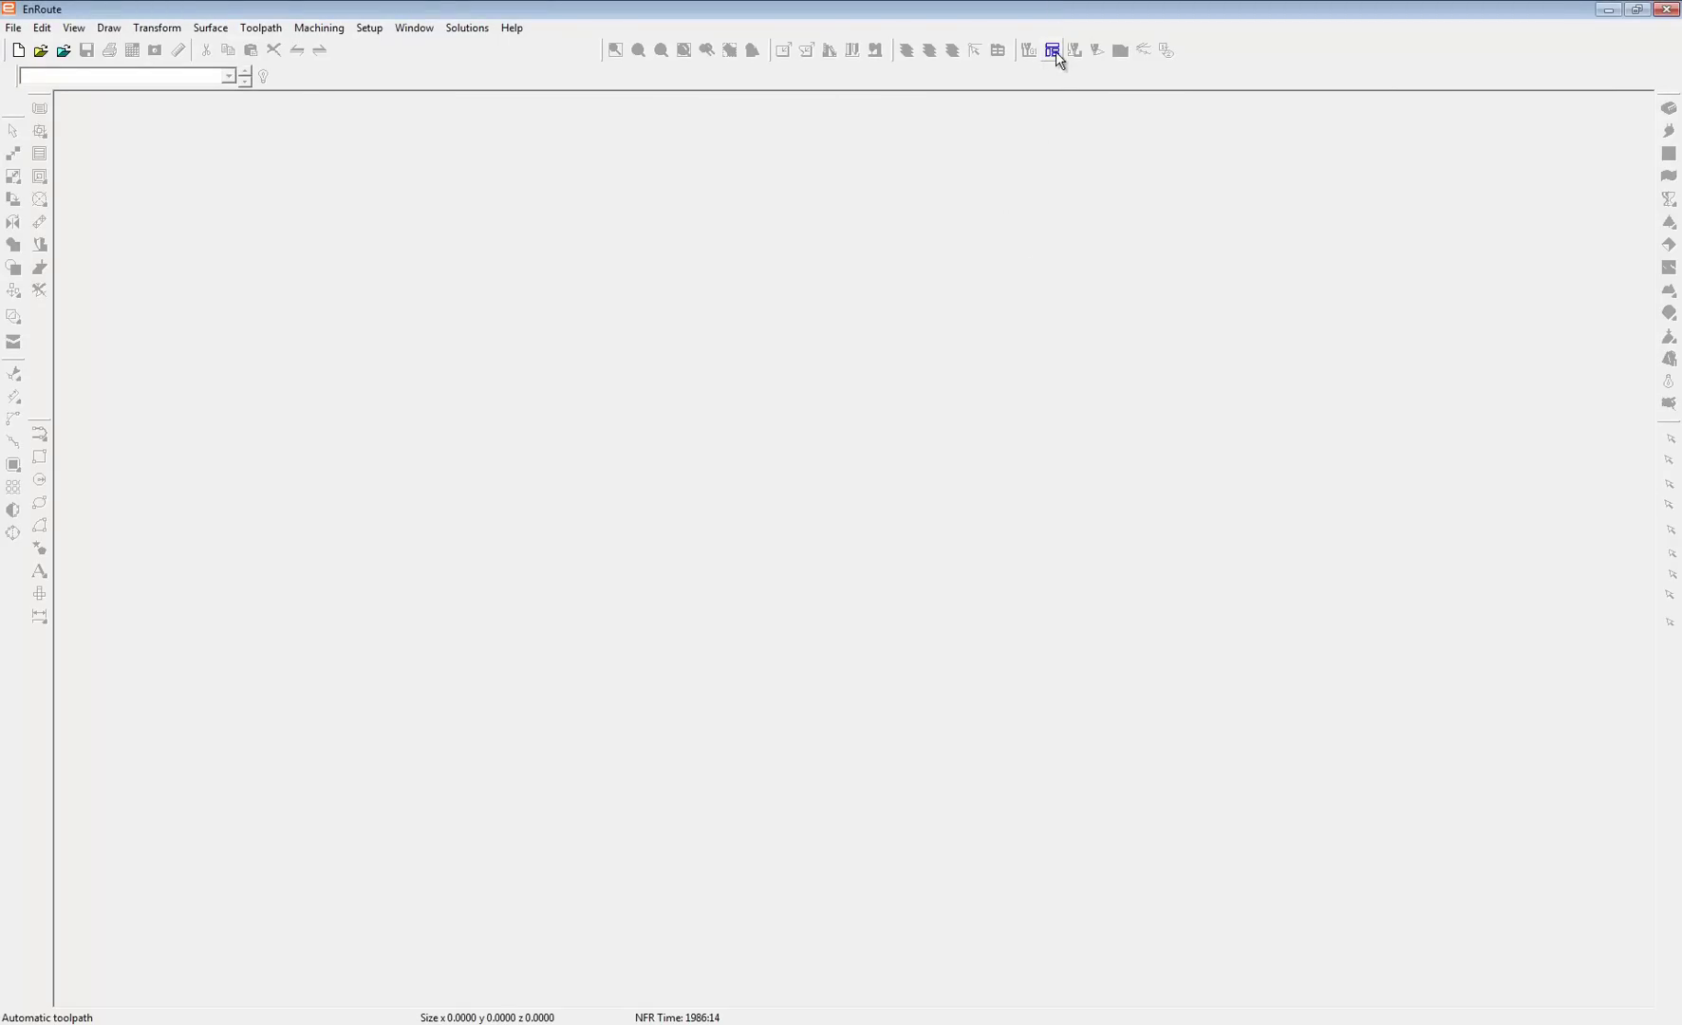
Step: Clear the TopSolid Wood list, load TSW_Ash_25mm.dxt, and run Process TopSolid Wood
left_click(1055, 52)
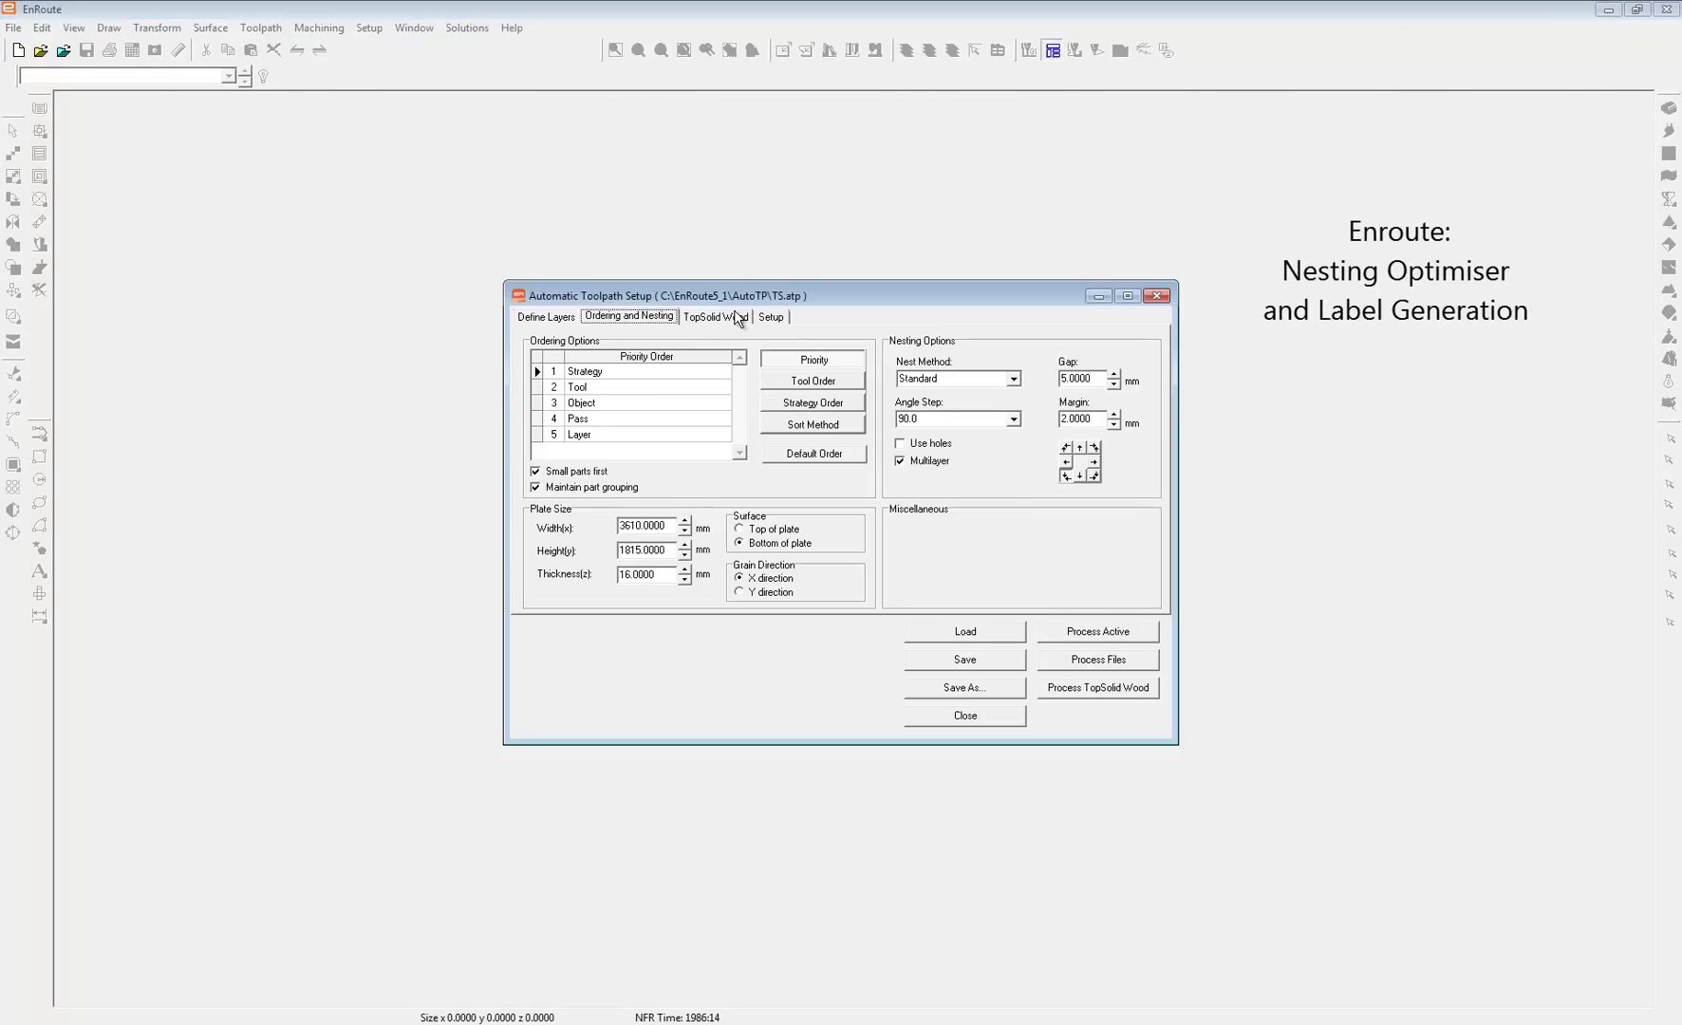
left_click(734, 319)
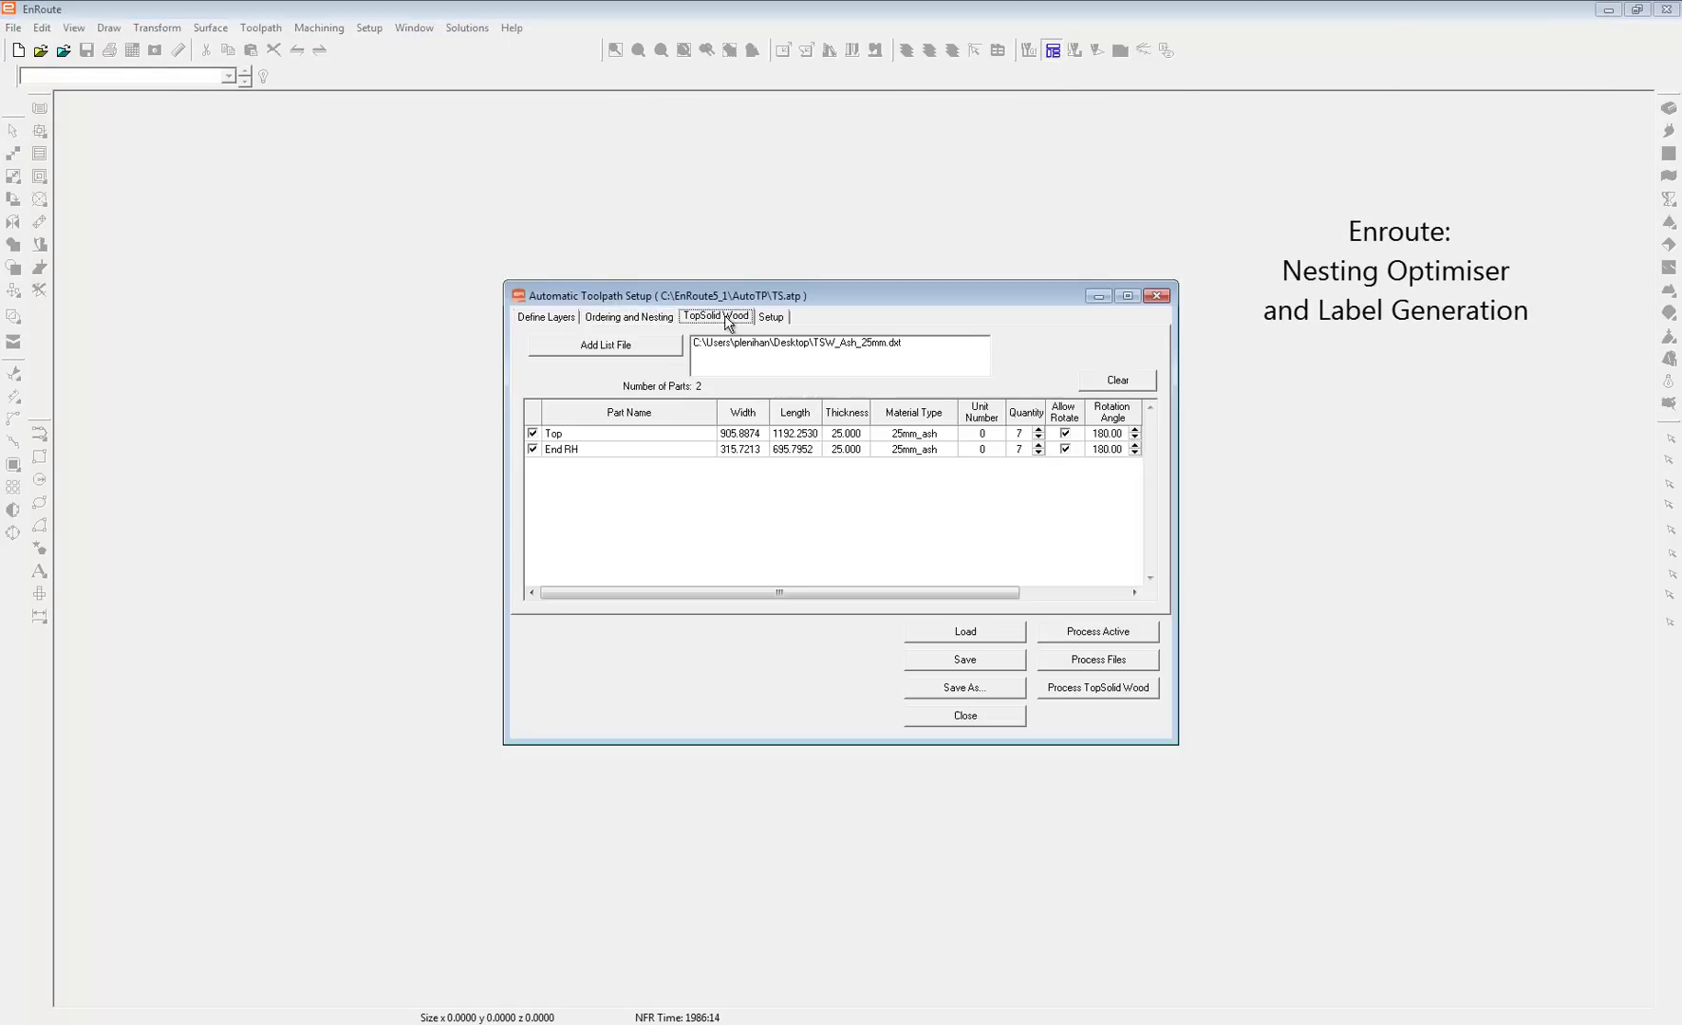
left_click(1119, 382)
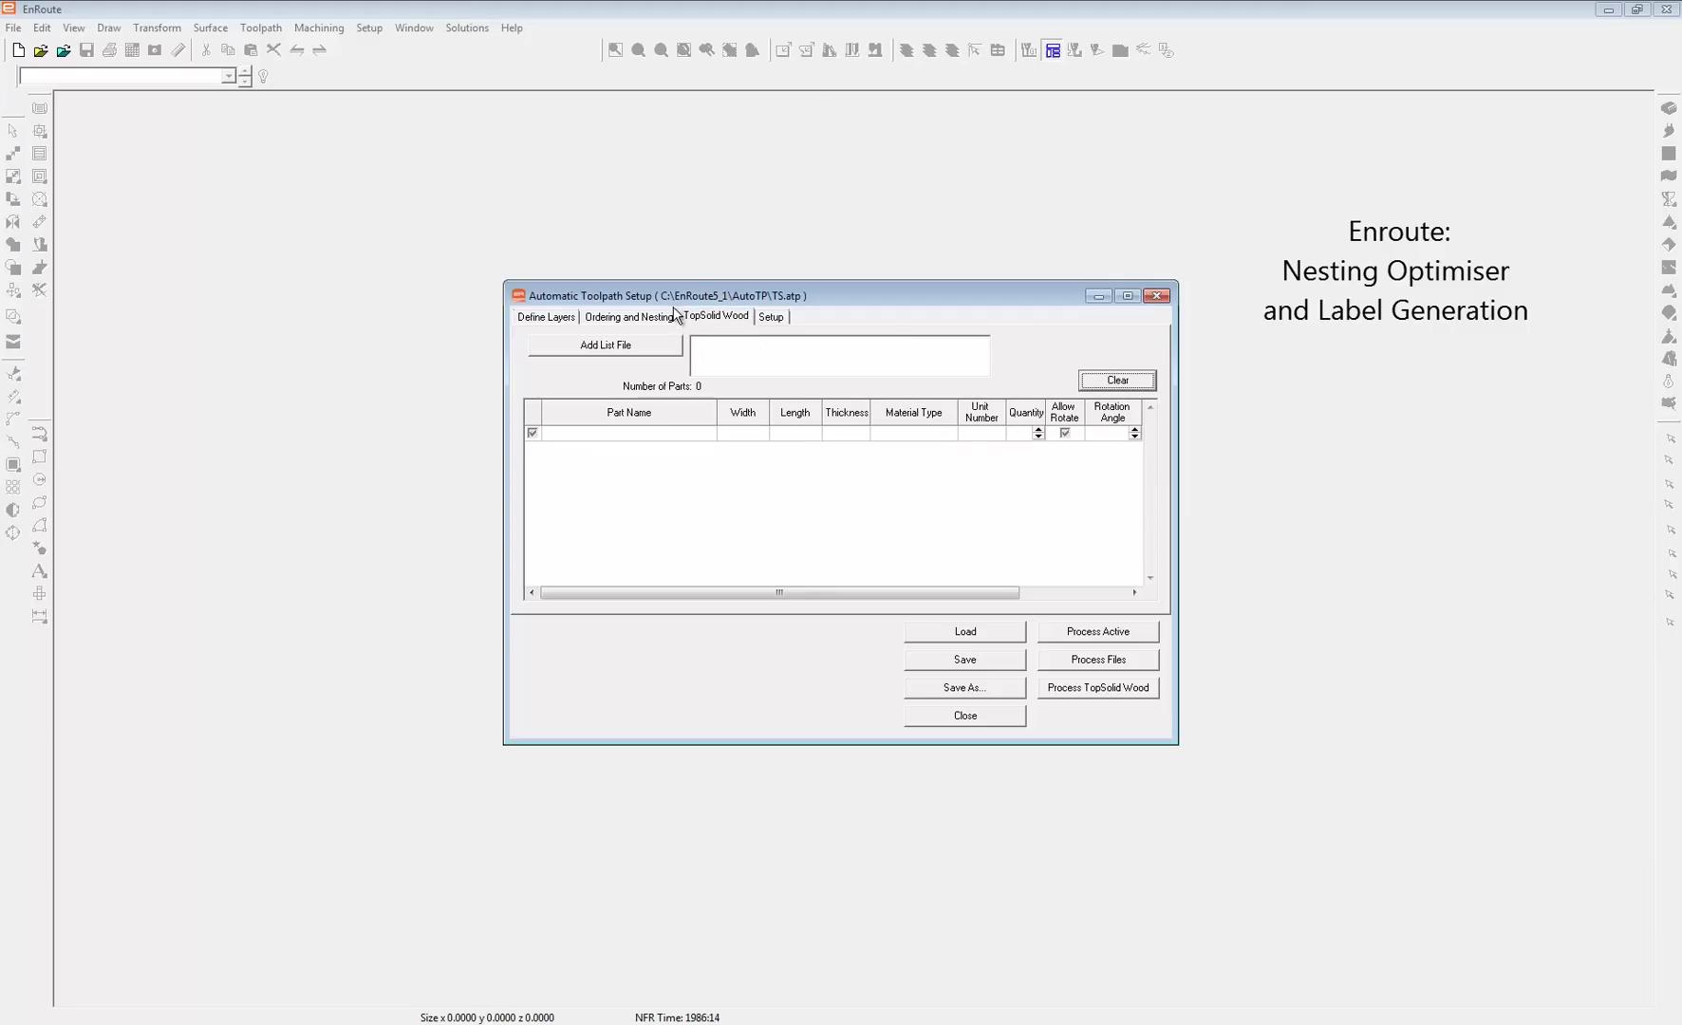
left_click(622, 346)
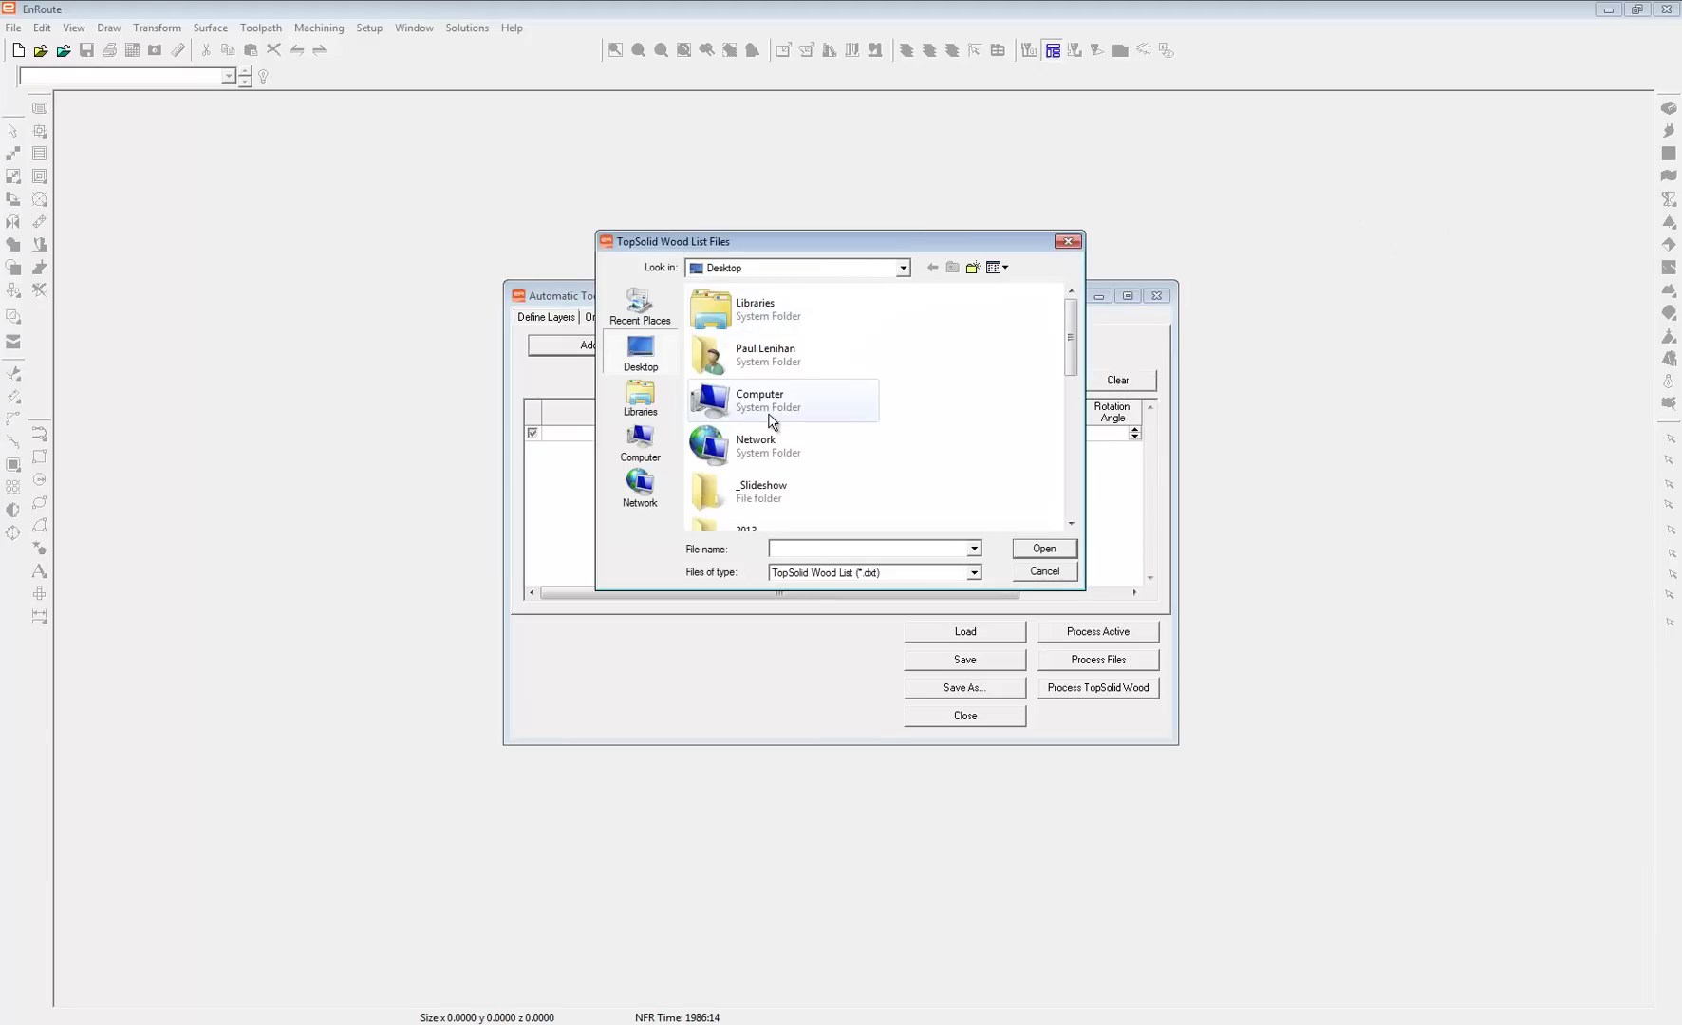
scroll(800, 451, "down", 5)
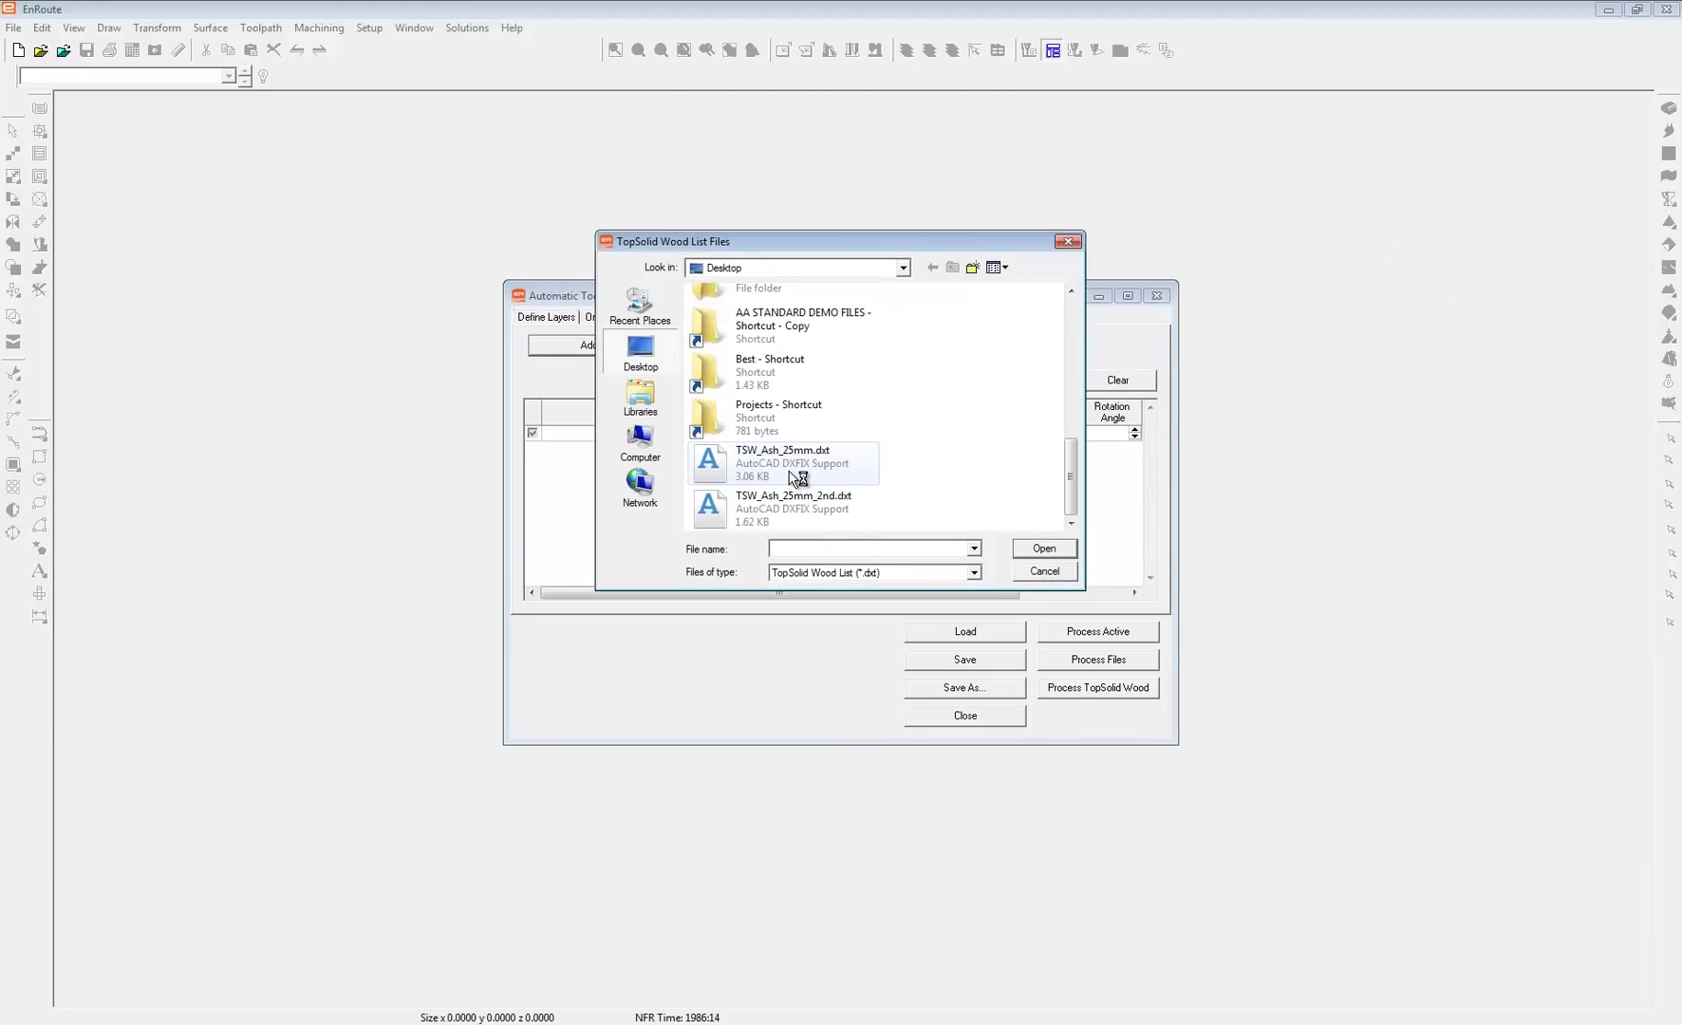
left_click(798, 472)
left_click(1047, 550)
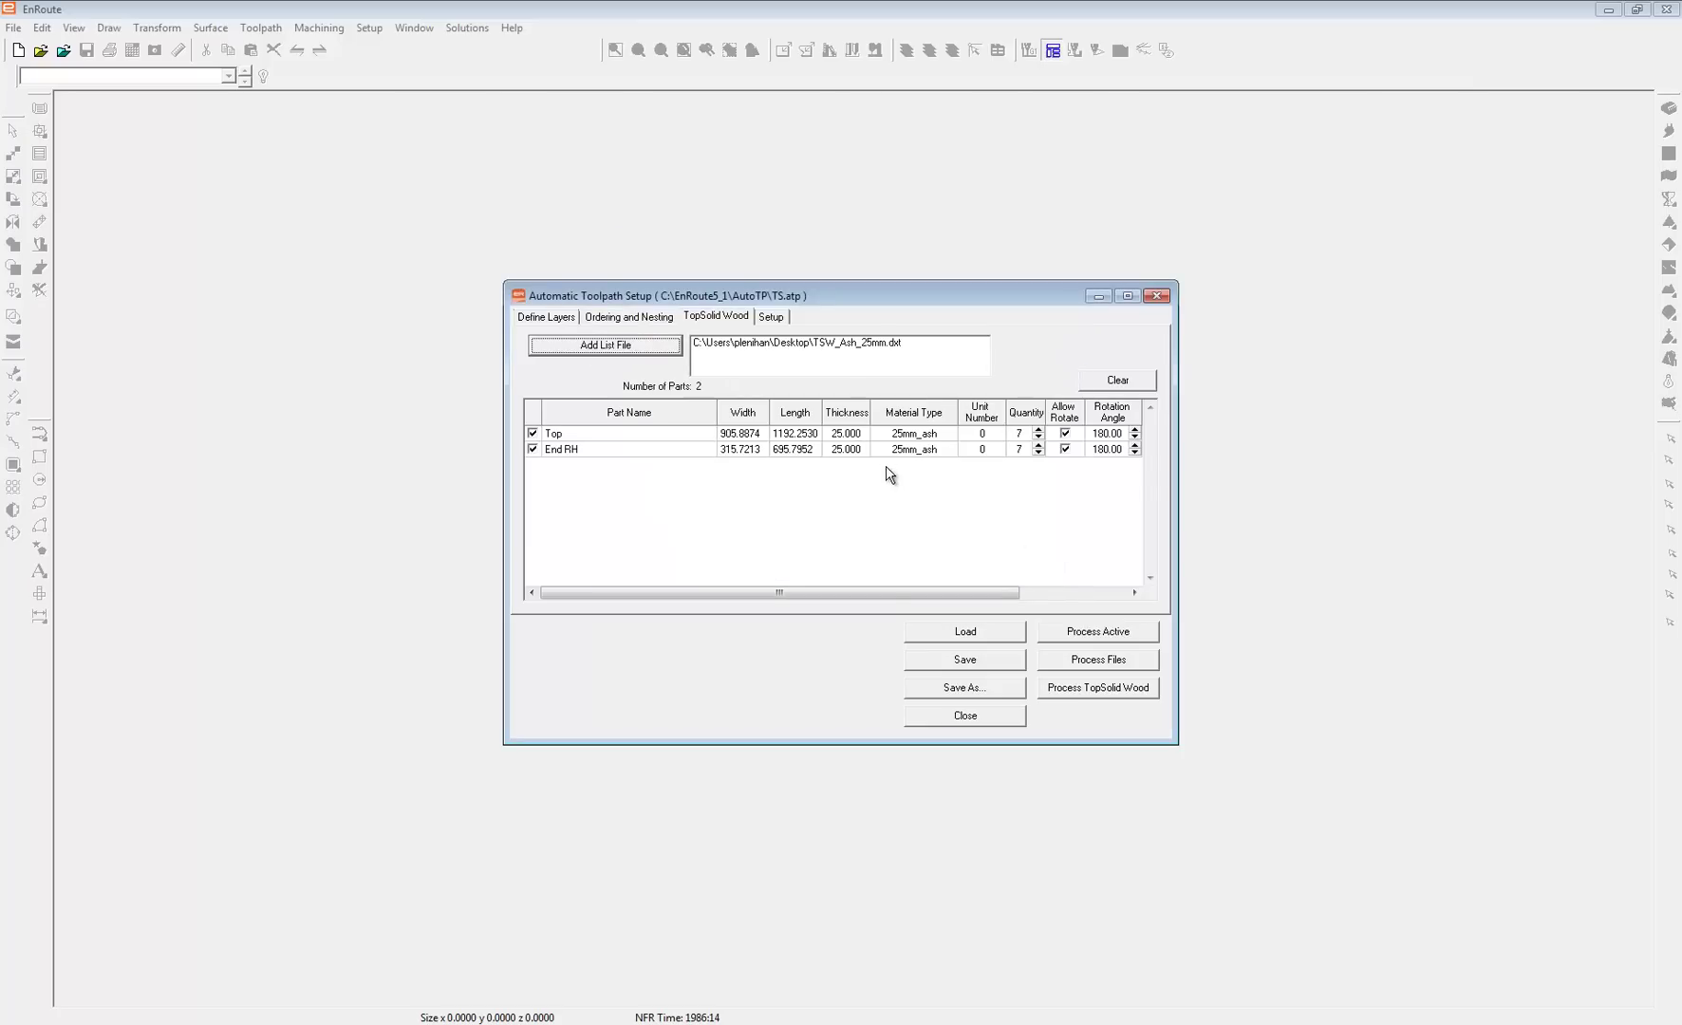
left_click(593, 317)
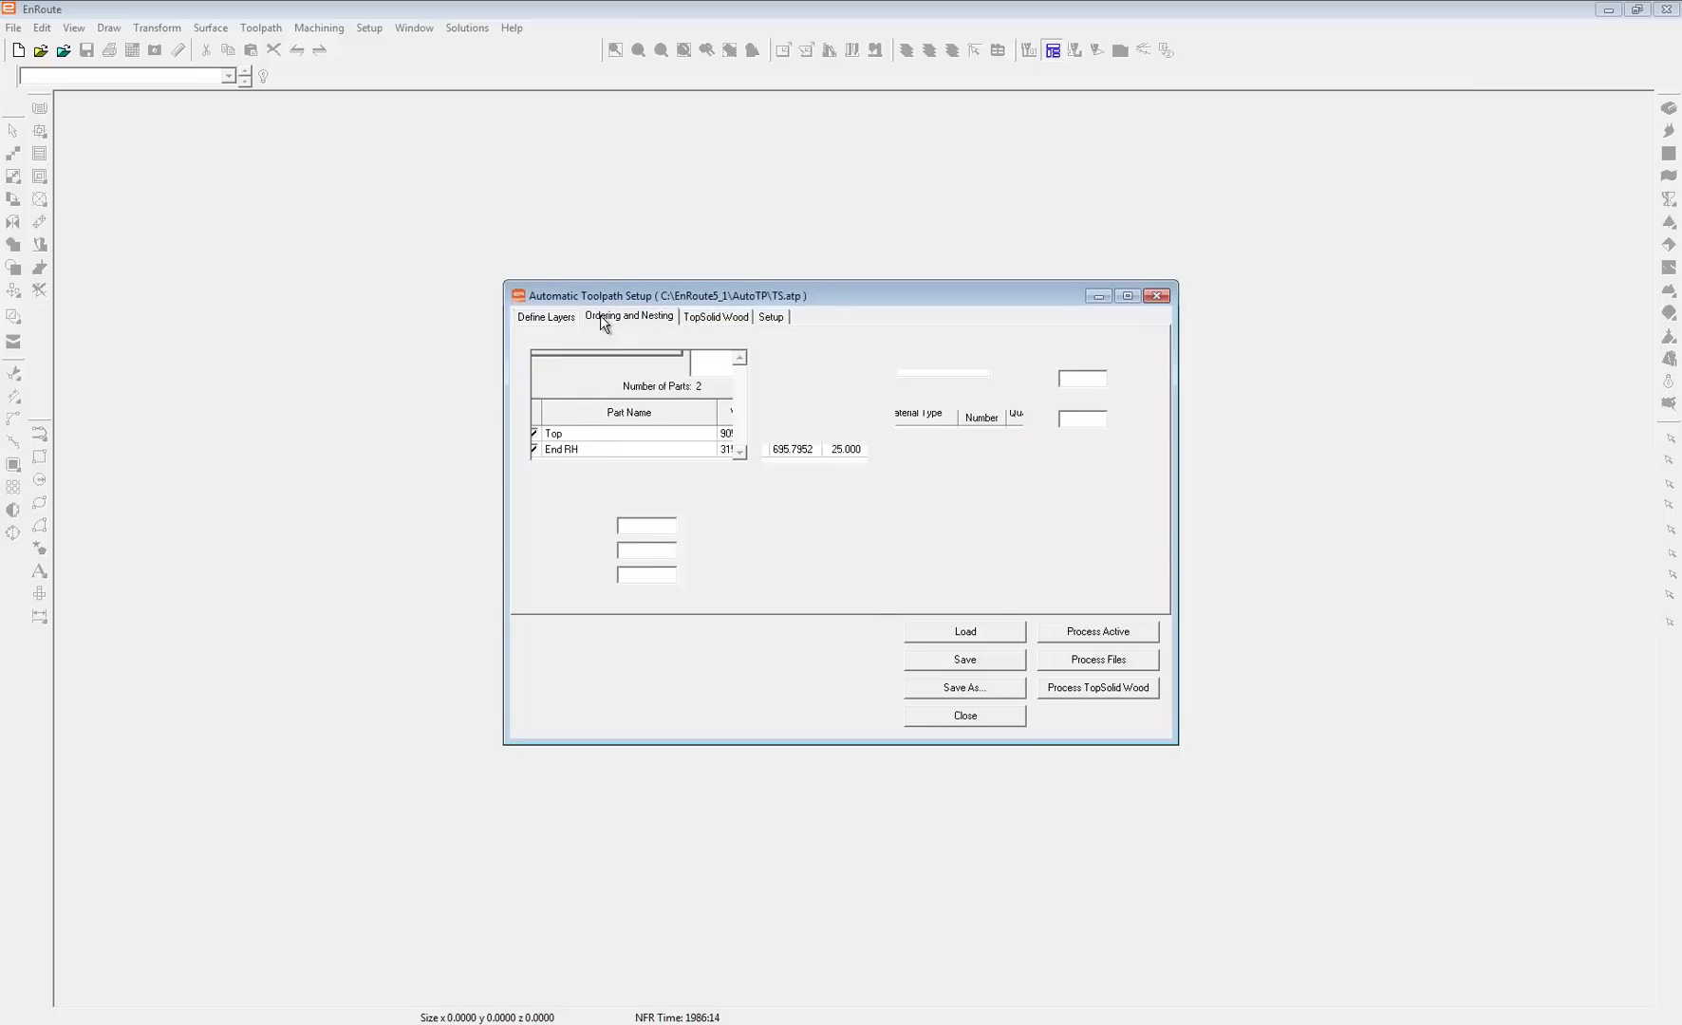
left_click(1101, 687)
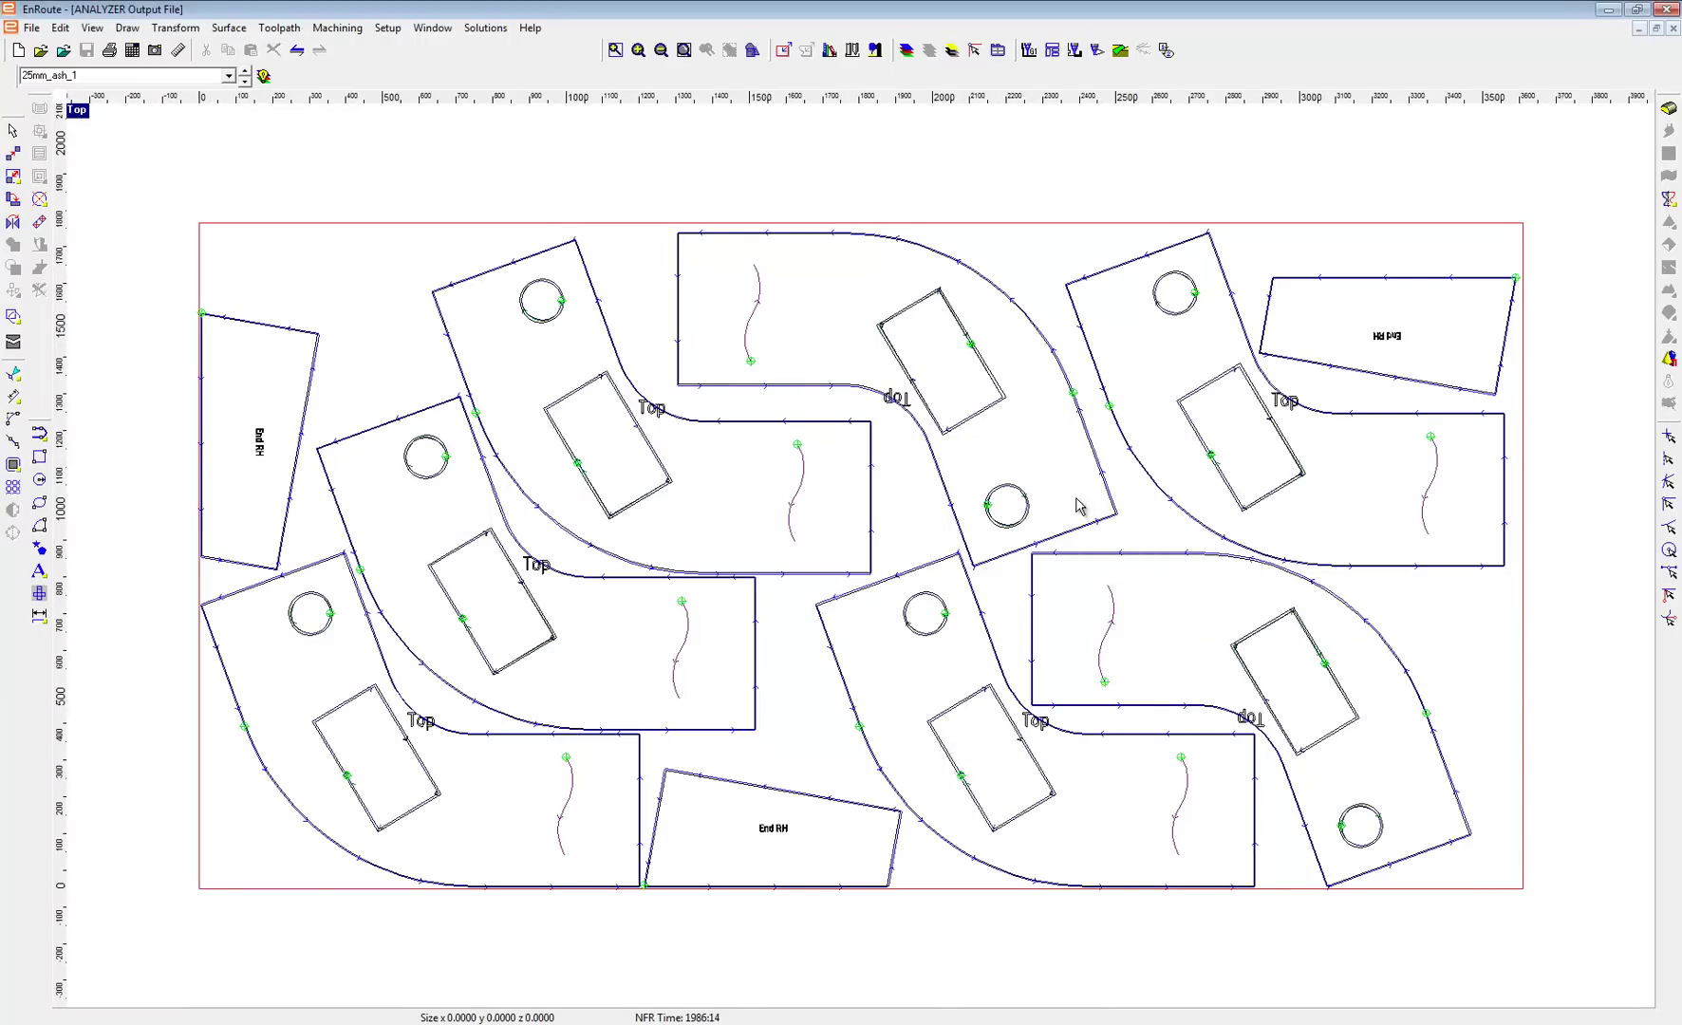
Step: Select the S-shaped Top part on sheet 25mm_ash_1 and zoom to inspect the nest
left_click(1018, 513)
scroll(1018, 513, "down", 1)
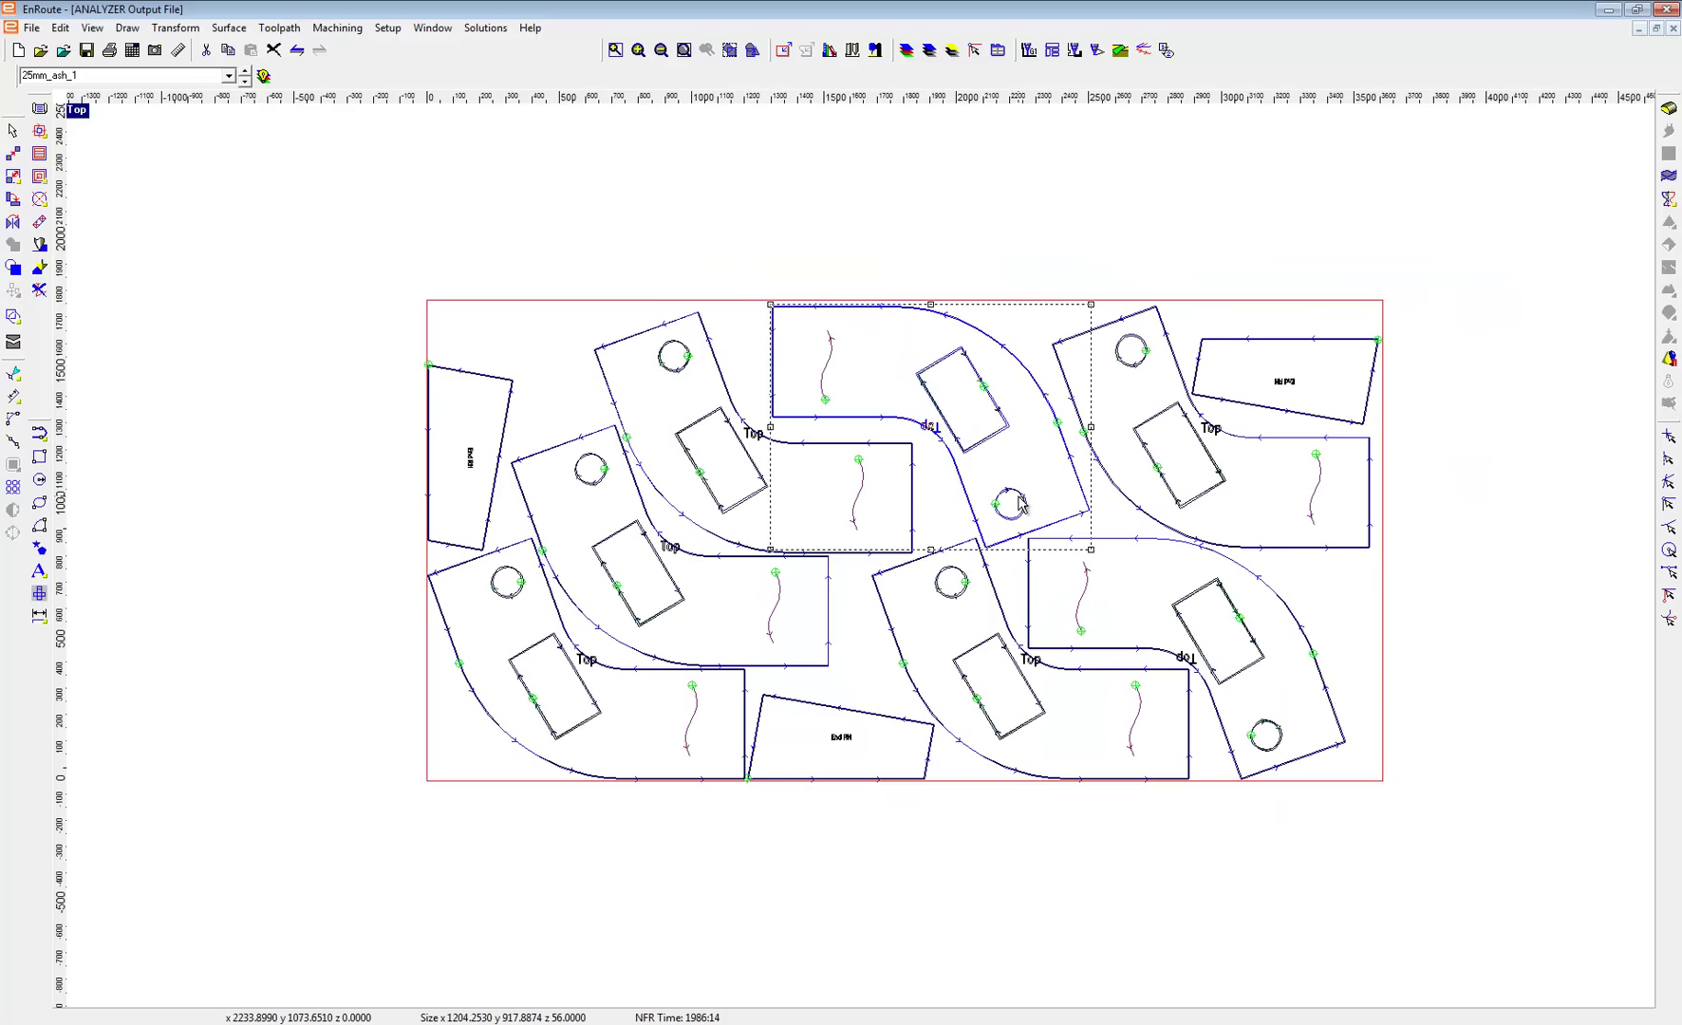
scroll(1019, 511, "up", 2)
scroll(1018, 503, "down", 2)
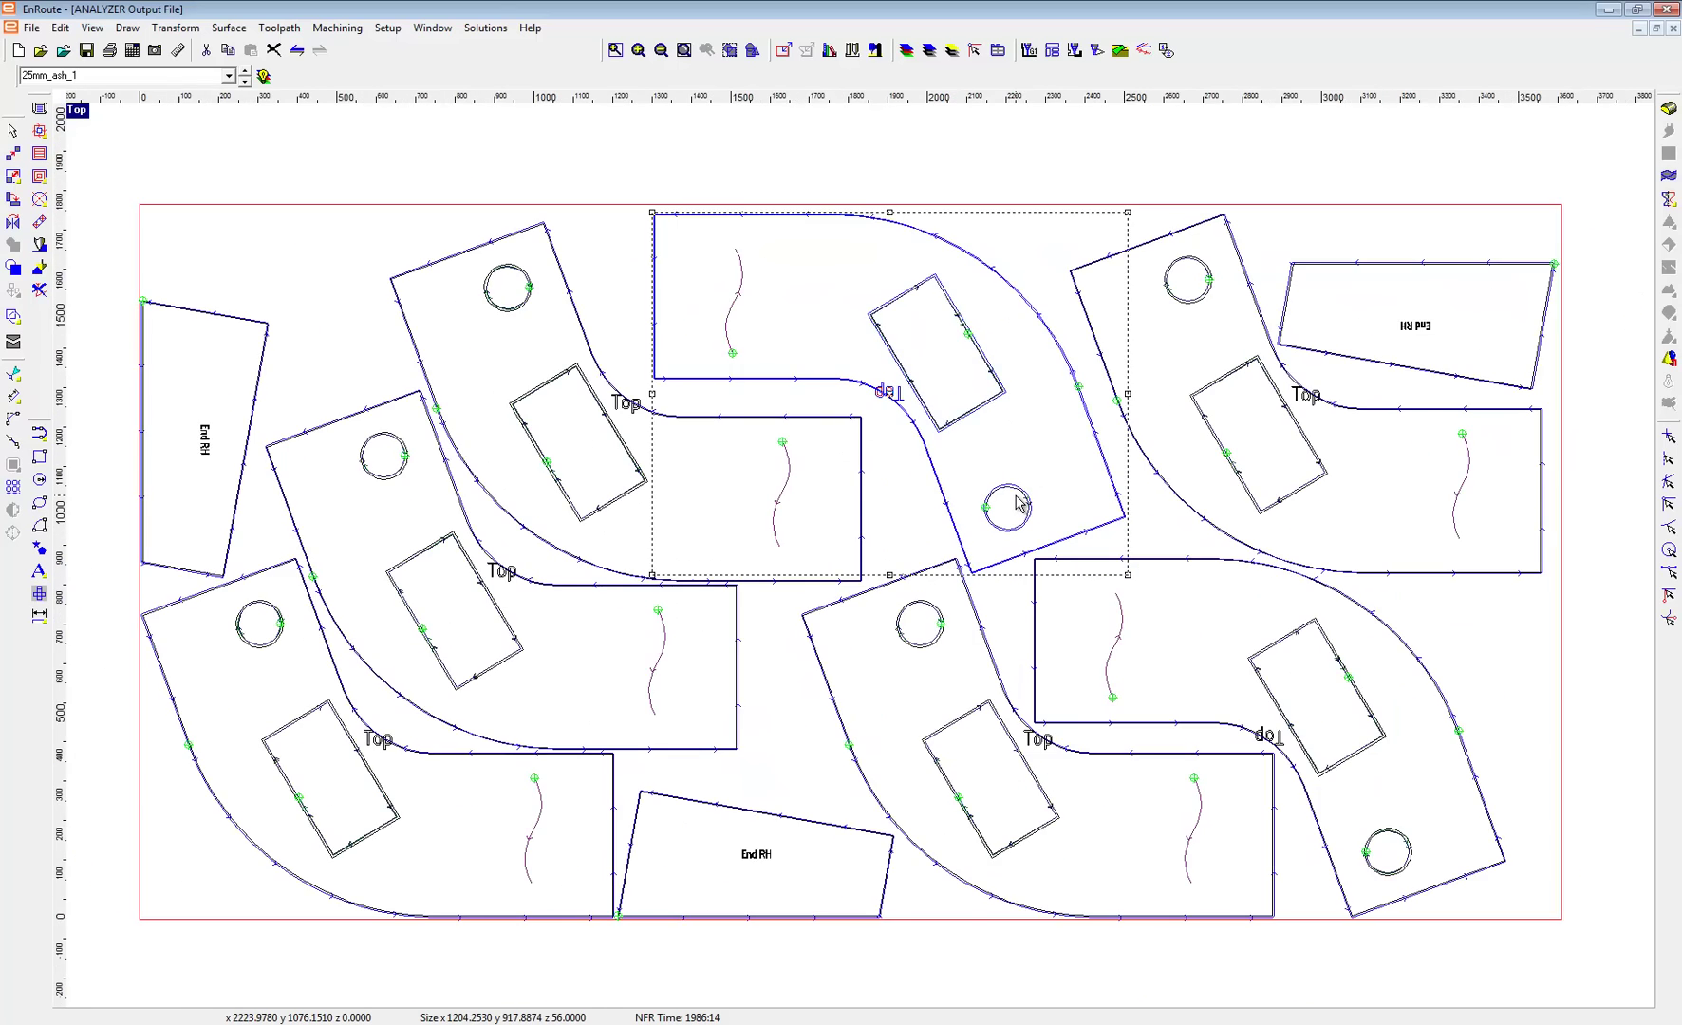
scroll(1018, 503, "up", 1)
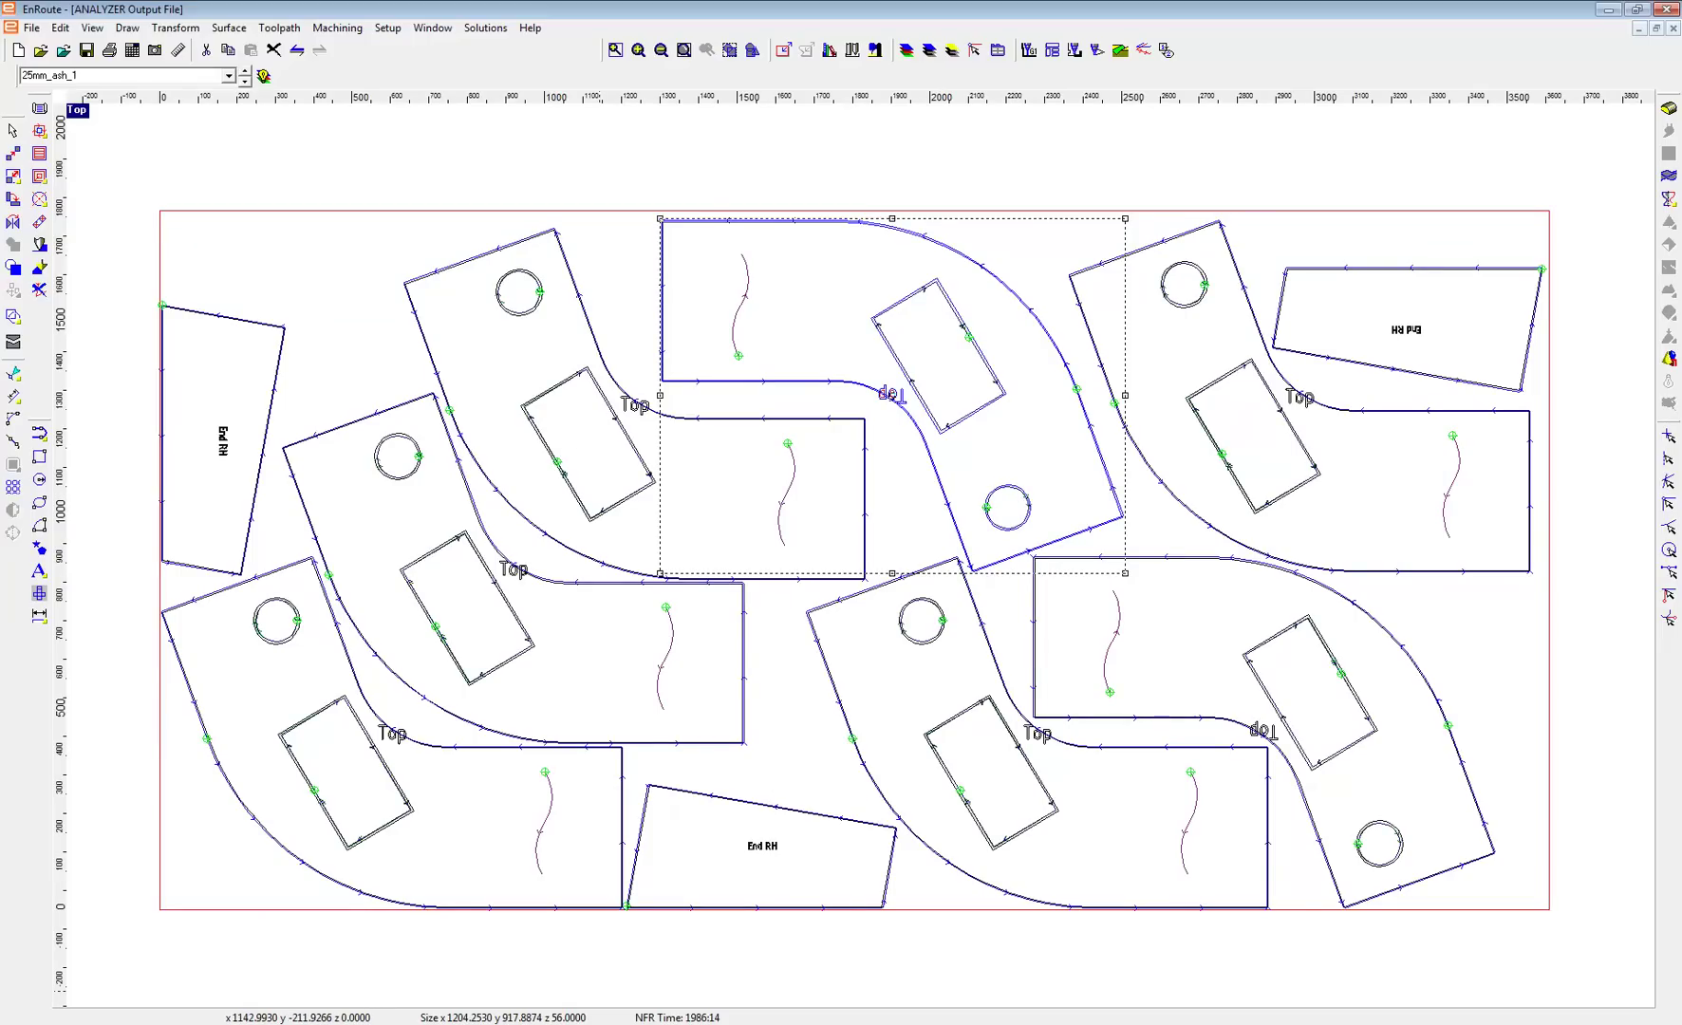
key("alt+Tab")
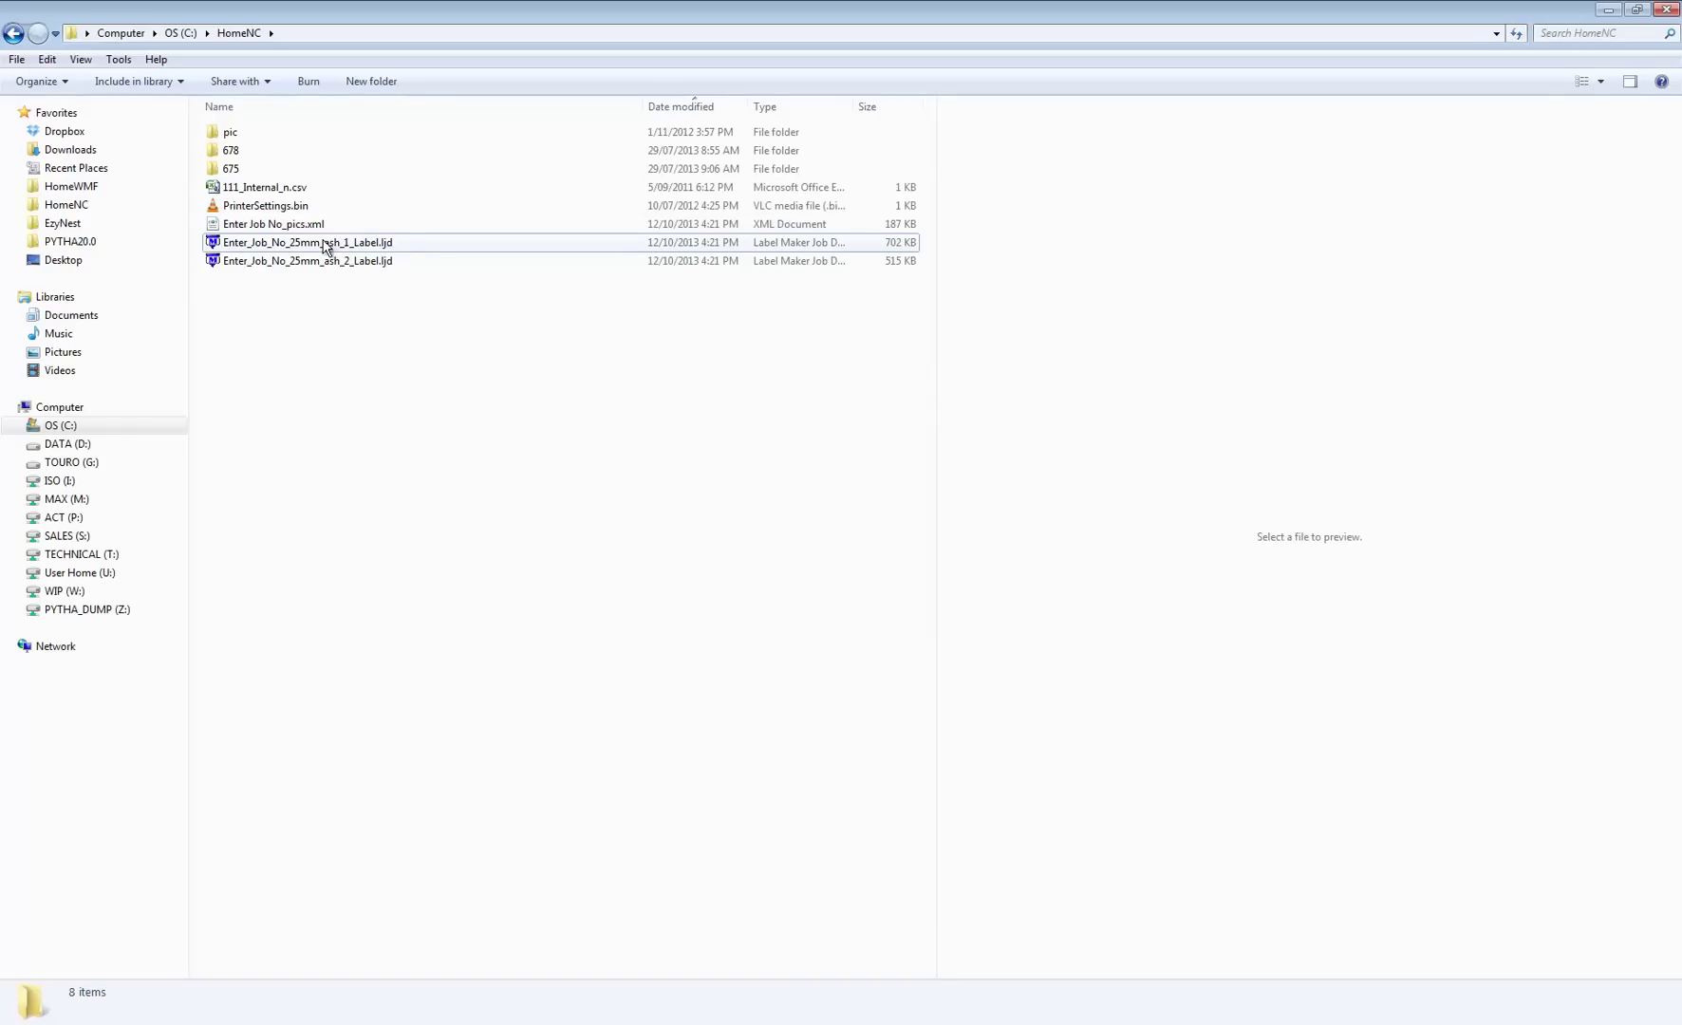
Step: Print Enter_Job_No_25mm_ash_1_Label.ljd via PDFCreator to Label Maker.pdf on the Desktop
double_click(385, 249)
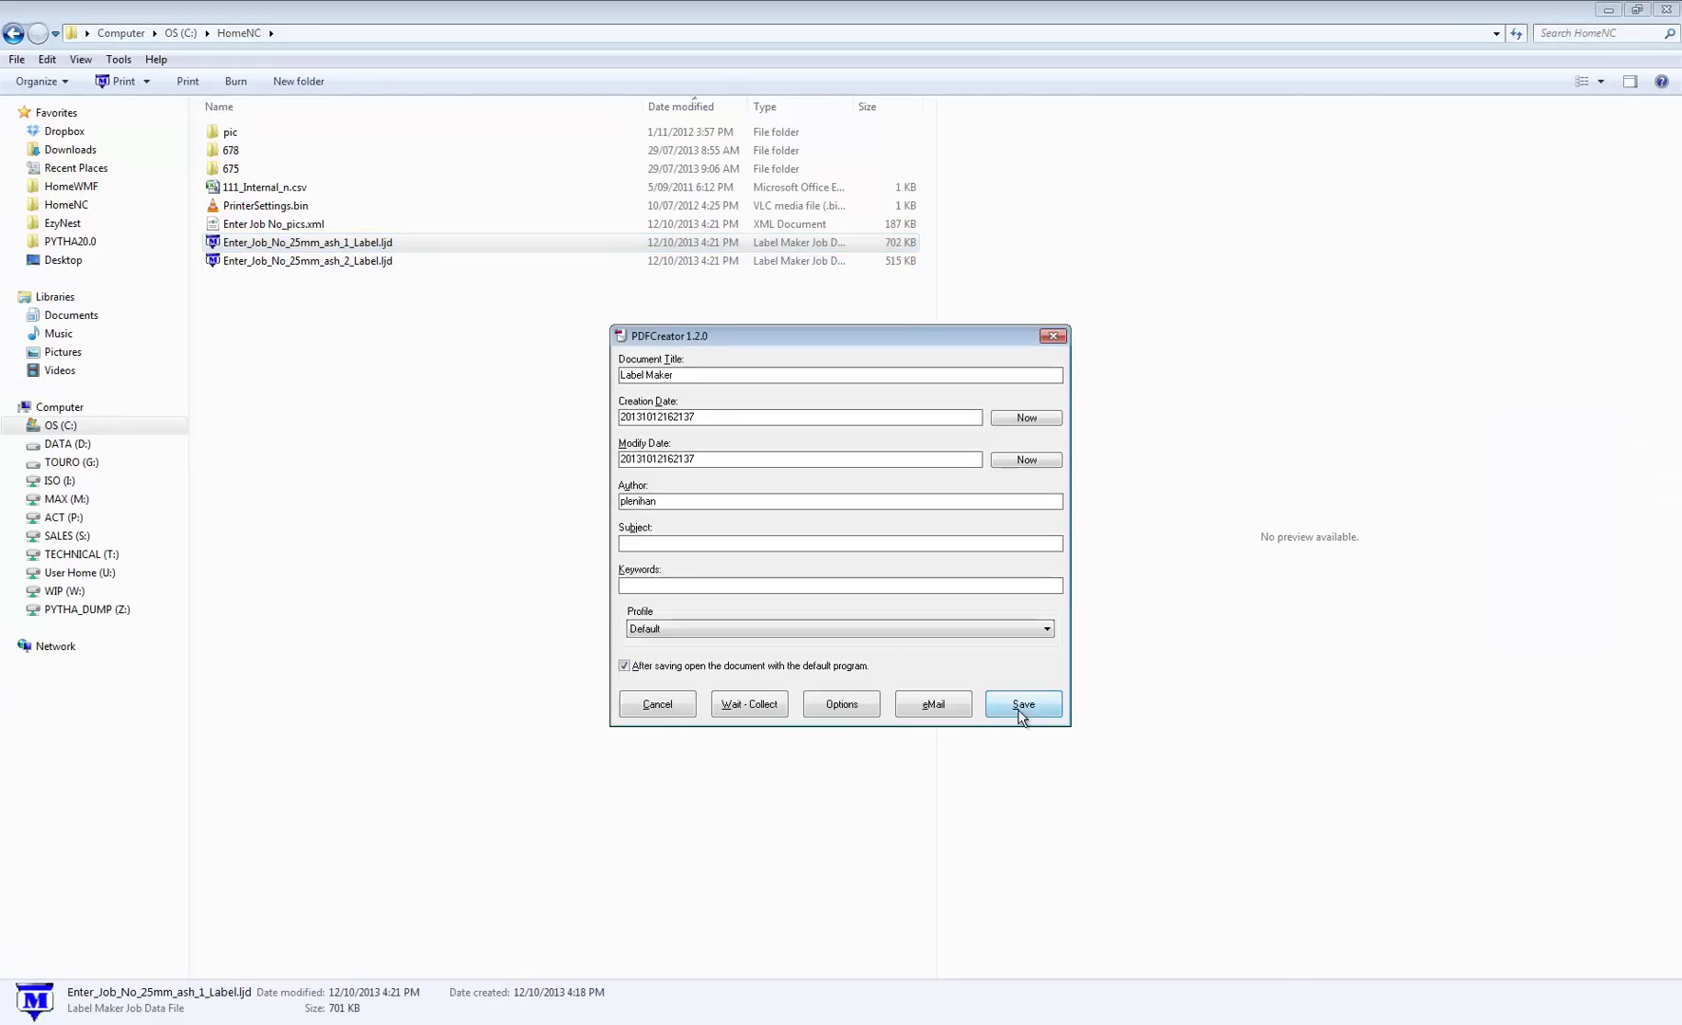
left_click(1021, 704)
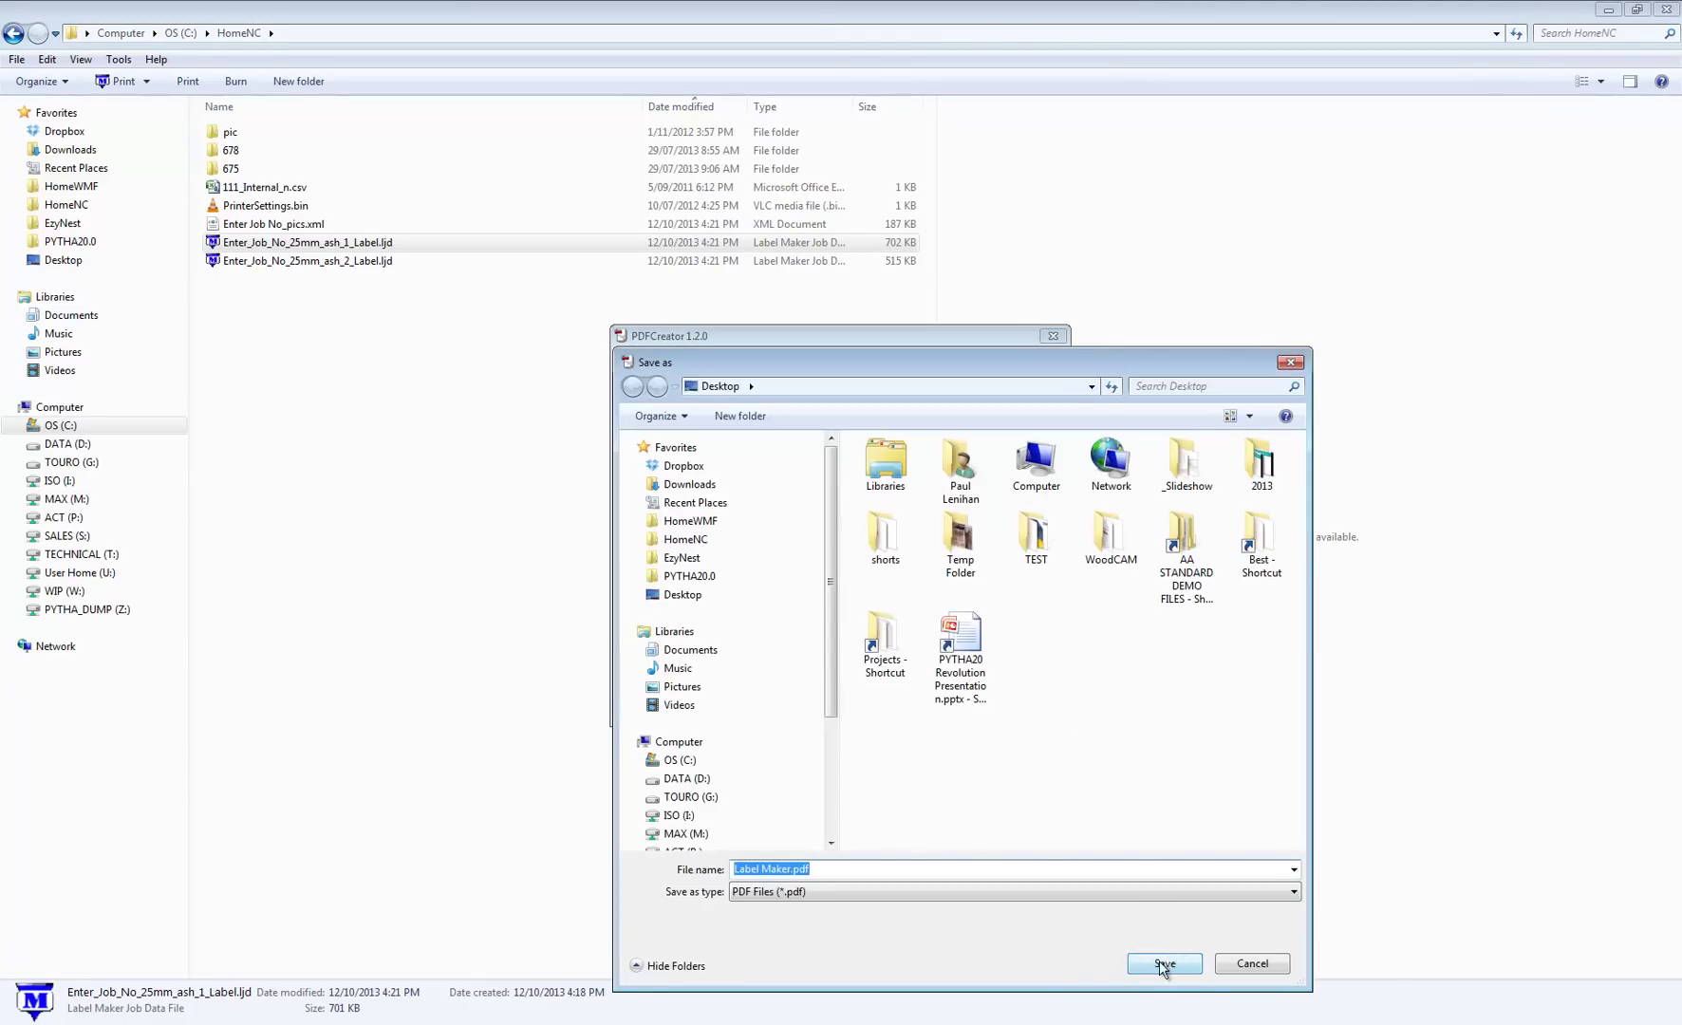
left_click(1162, 964)
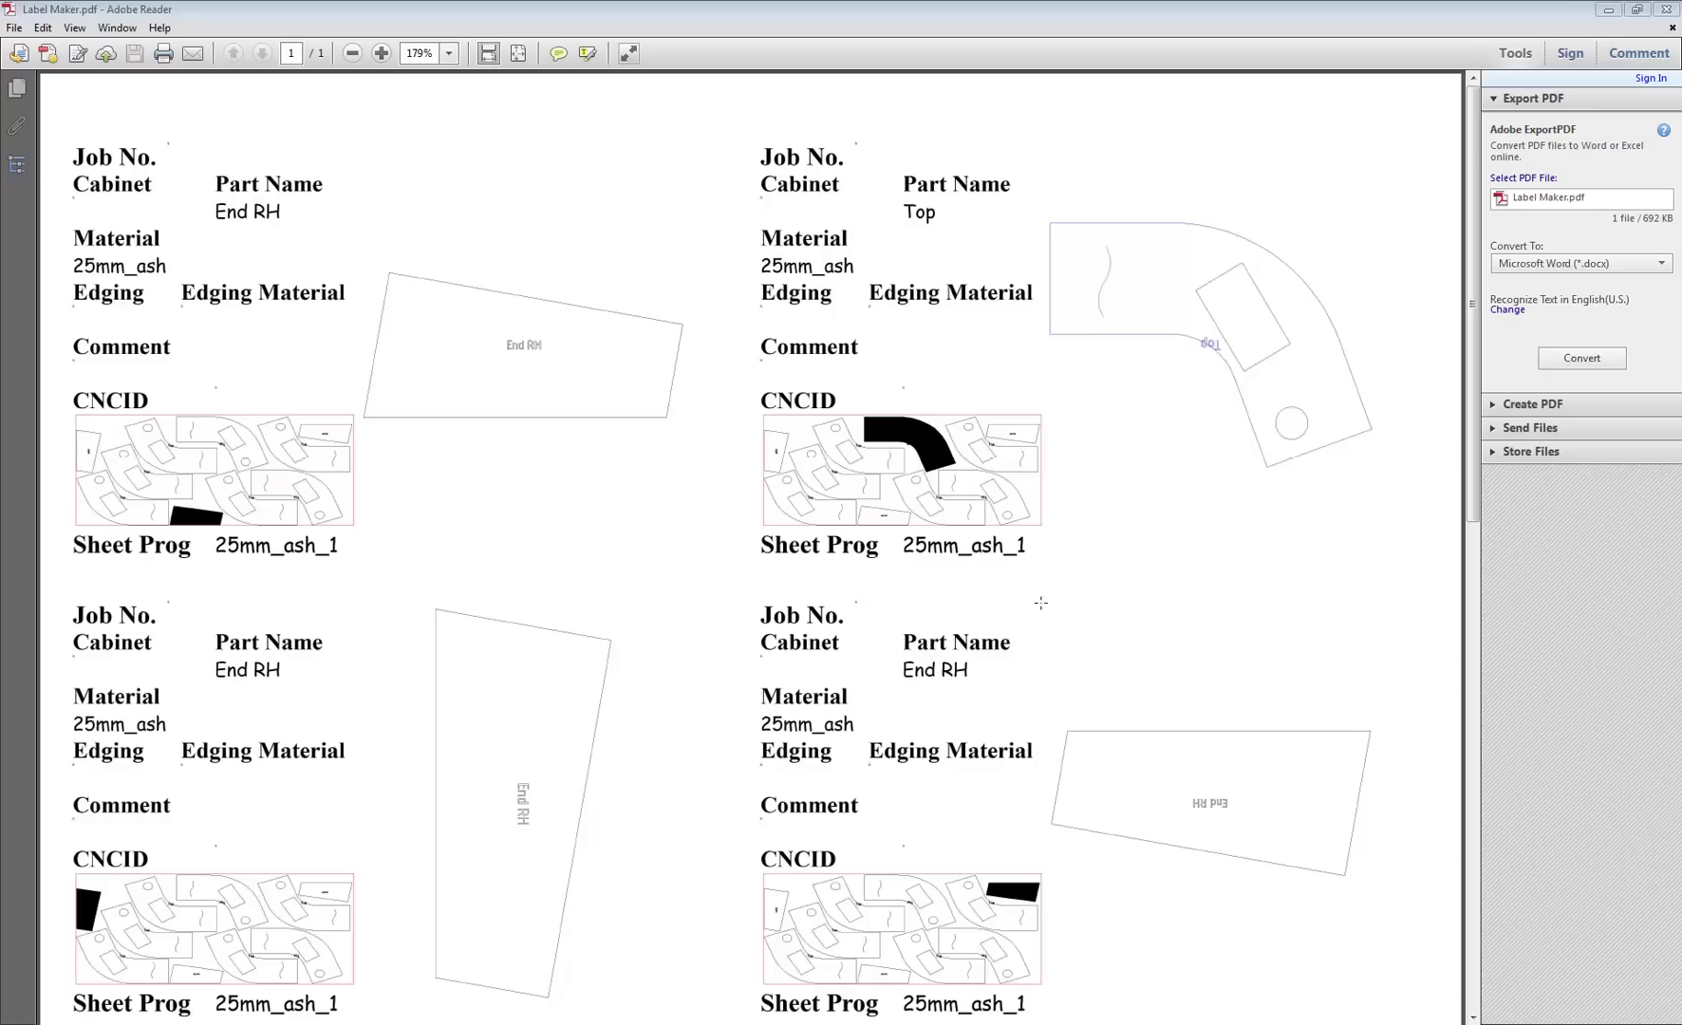
Step: Leave the Label Maker.pdf labels and return to the TopSolid'Wood counter model
key("alt+Tab")
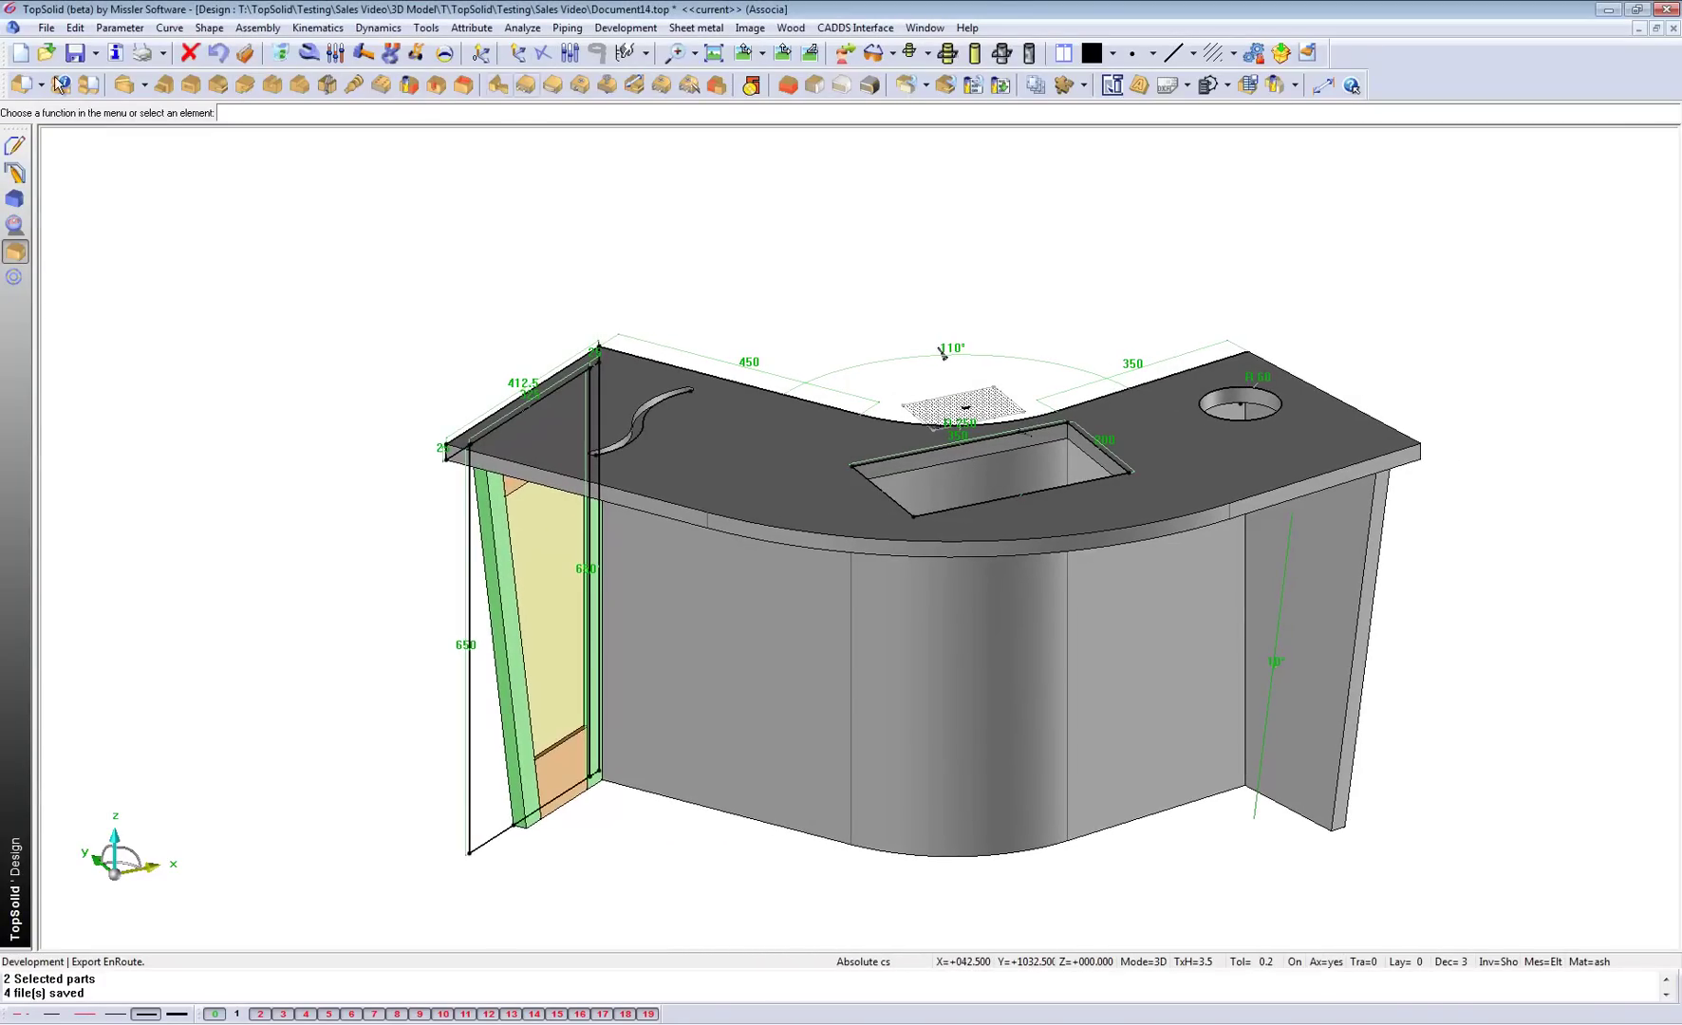
Step: Switch to Curve mode and bring up the Open file dialog
left_click(14, 145)
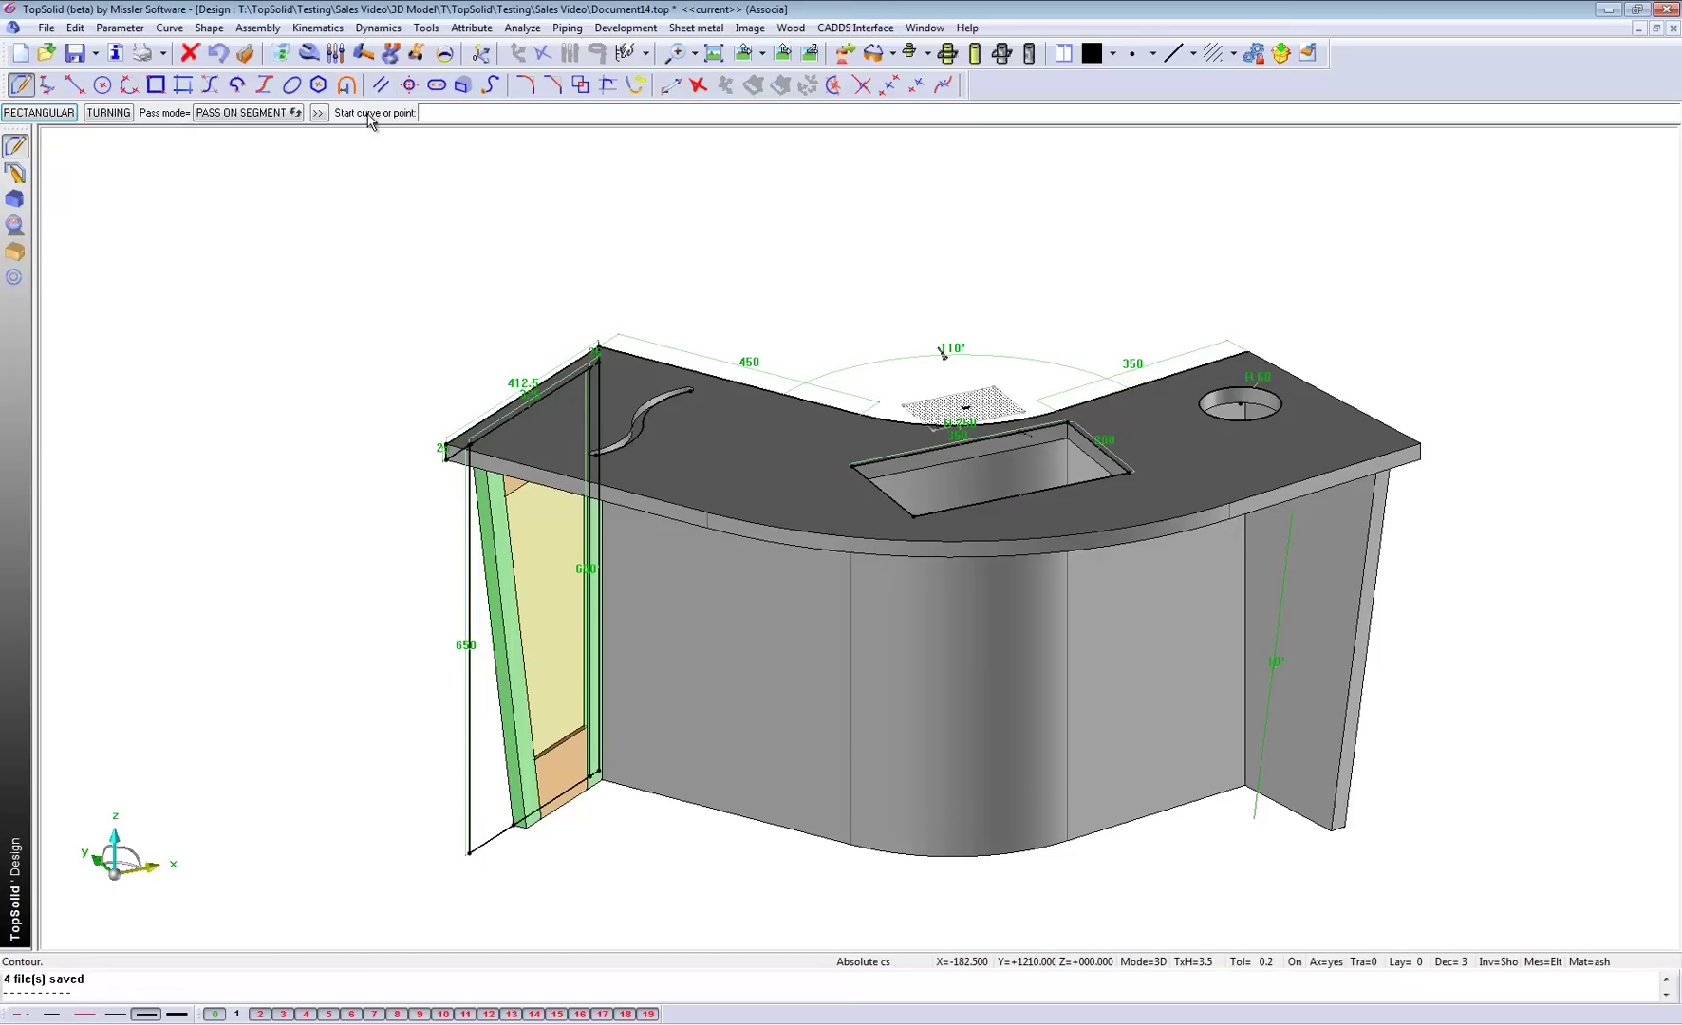
left_click(46, 28)
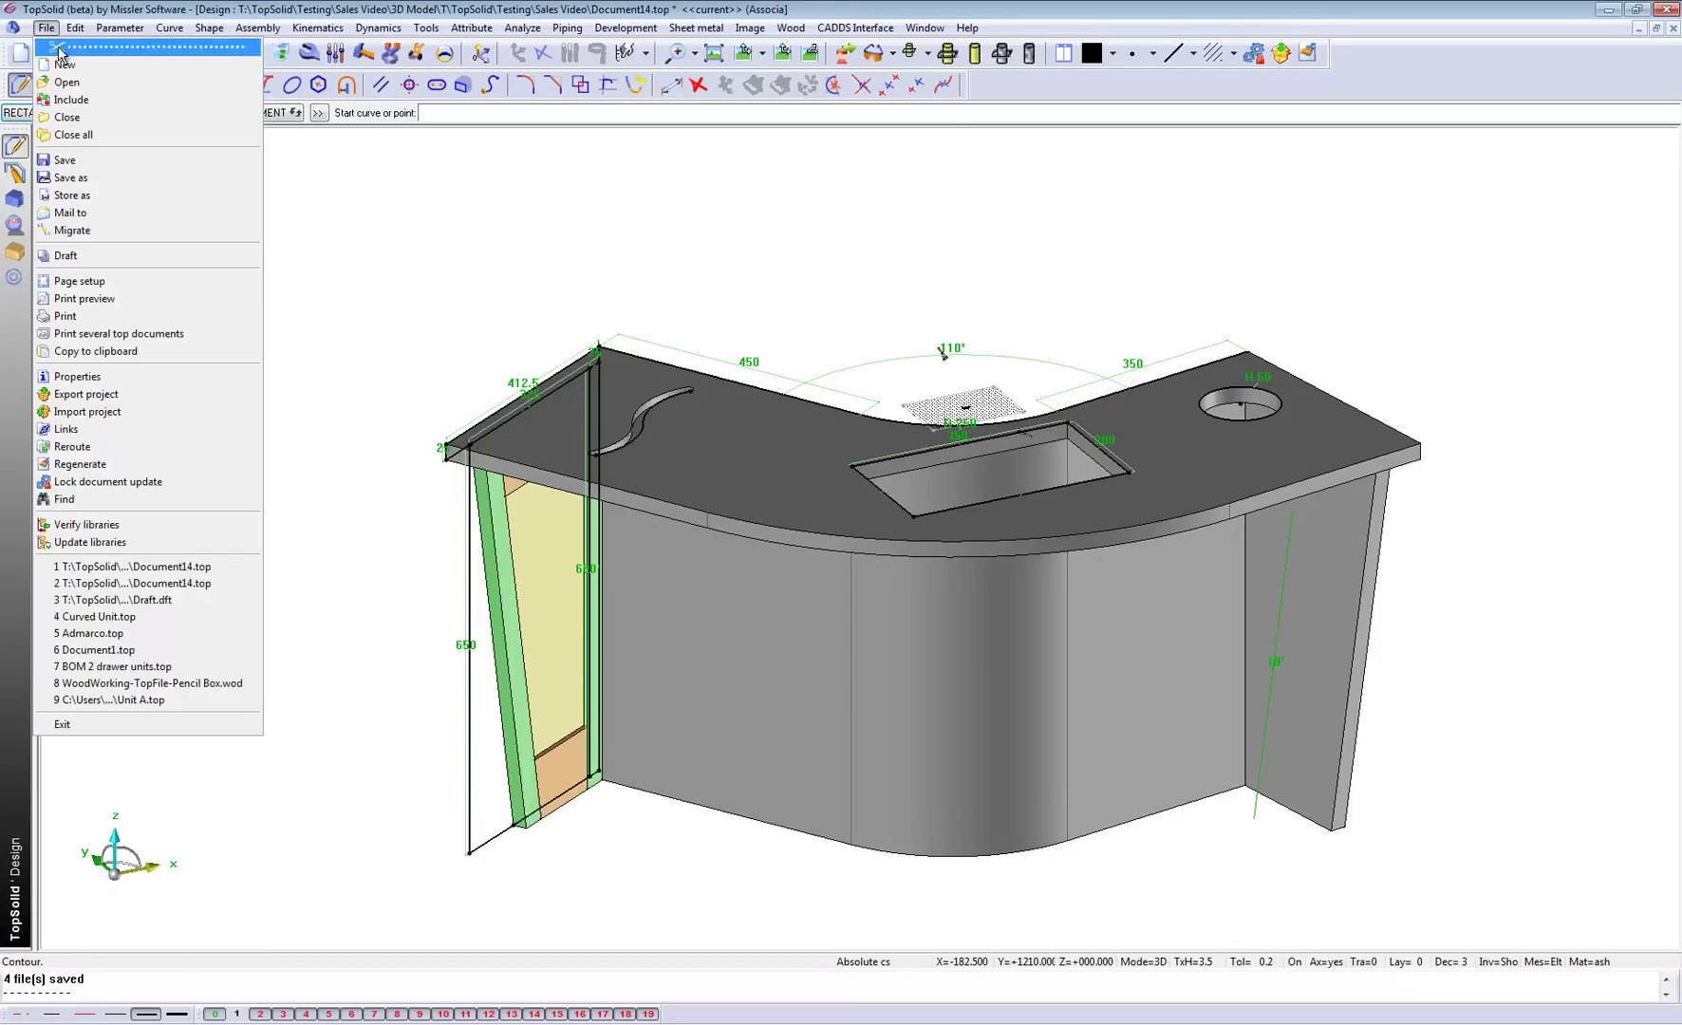
left_click(67, 82)
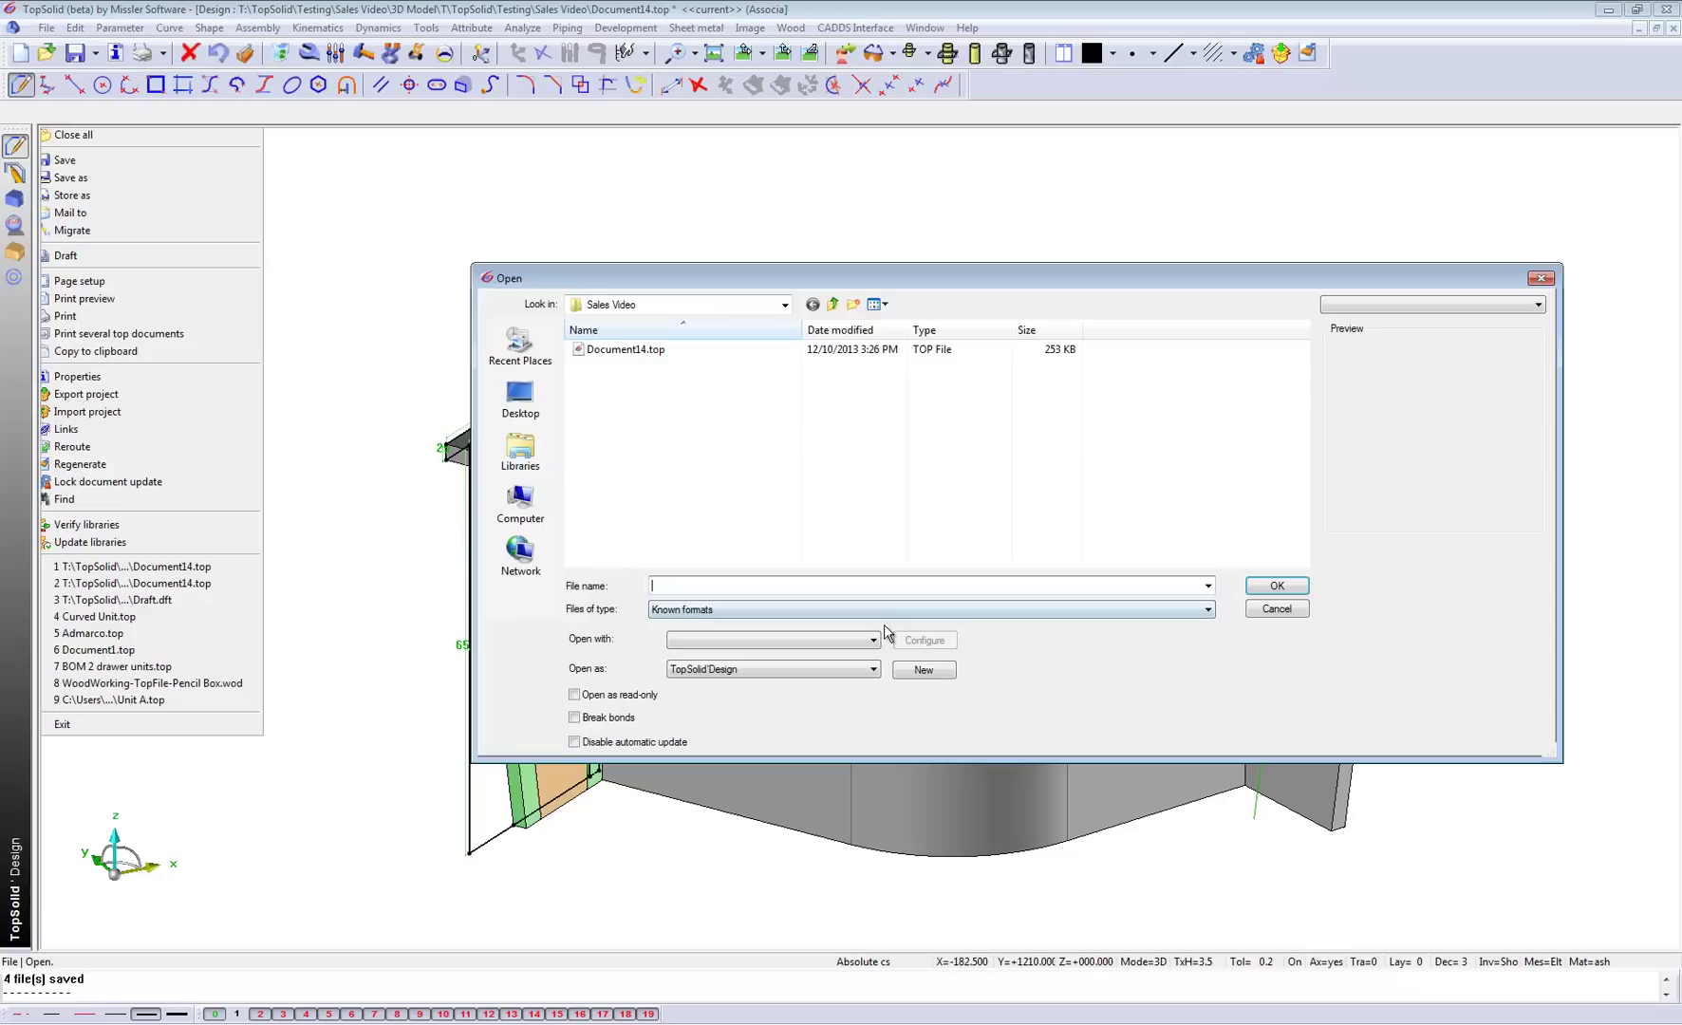
Step: Scroll through the Files of type list of openable formats, then cancel without opening anything
left_click(898, 610)
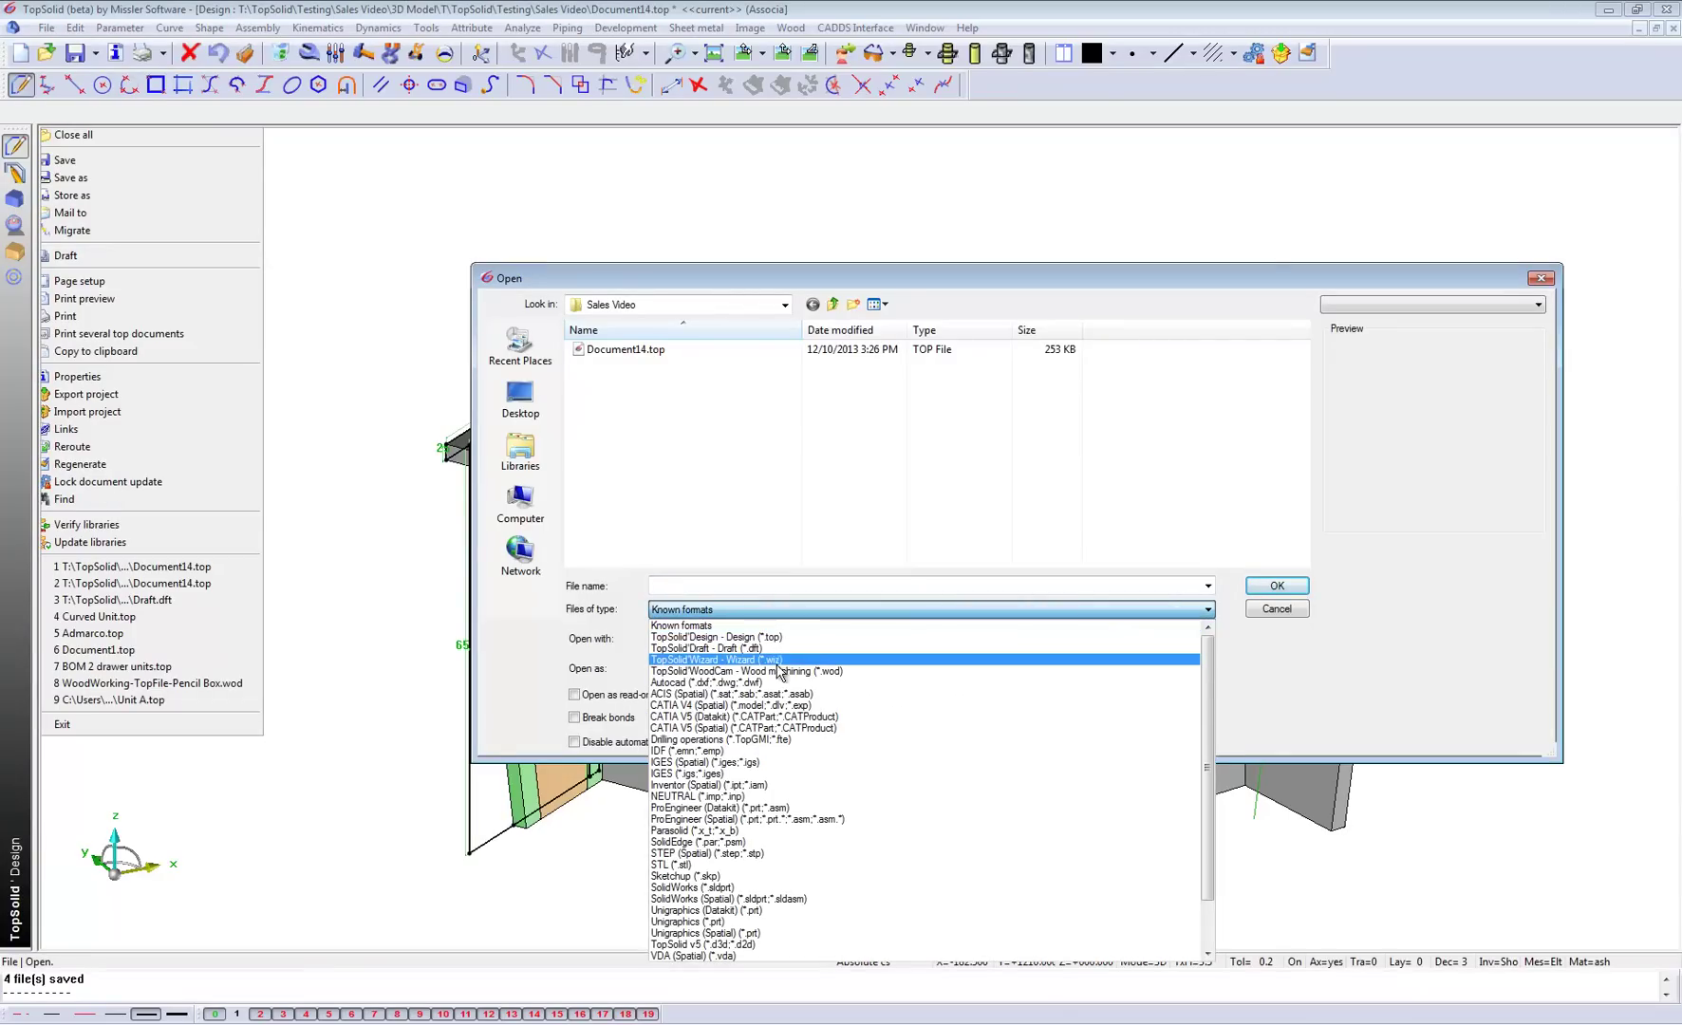
scroll(776, 681, "down", 2)
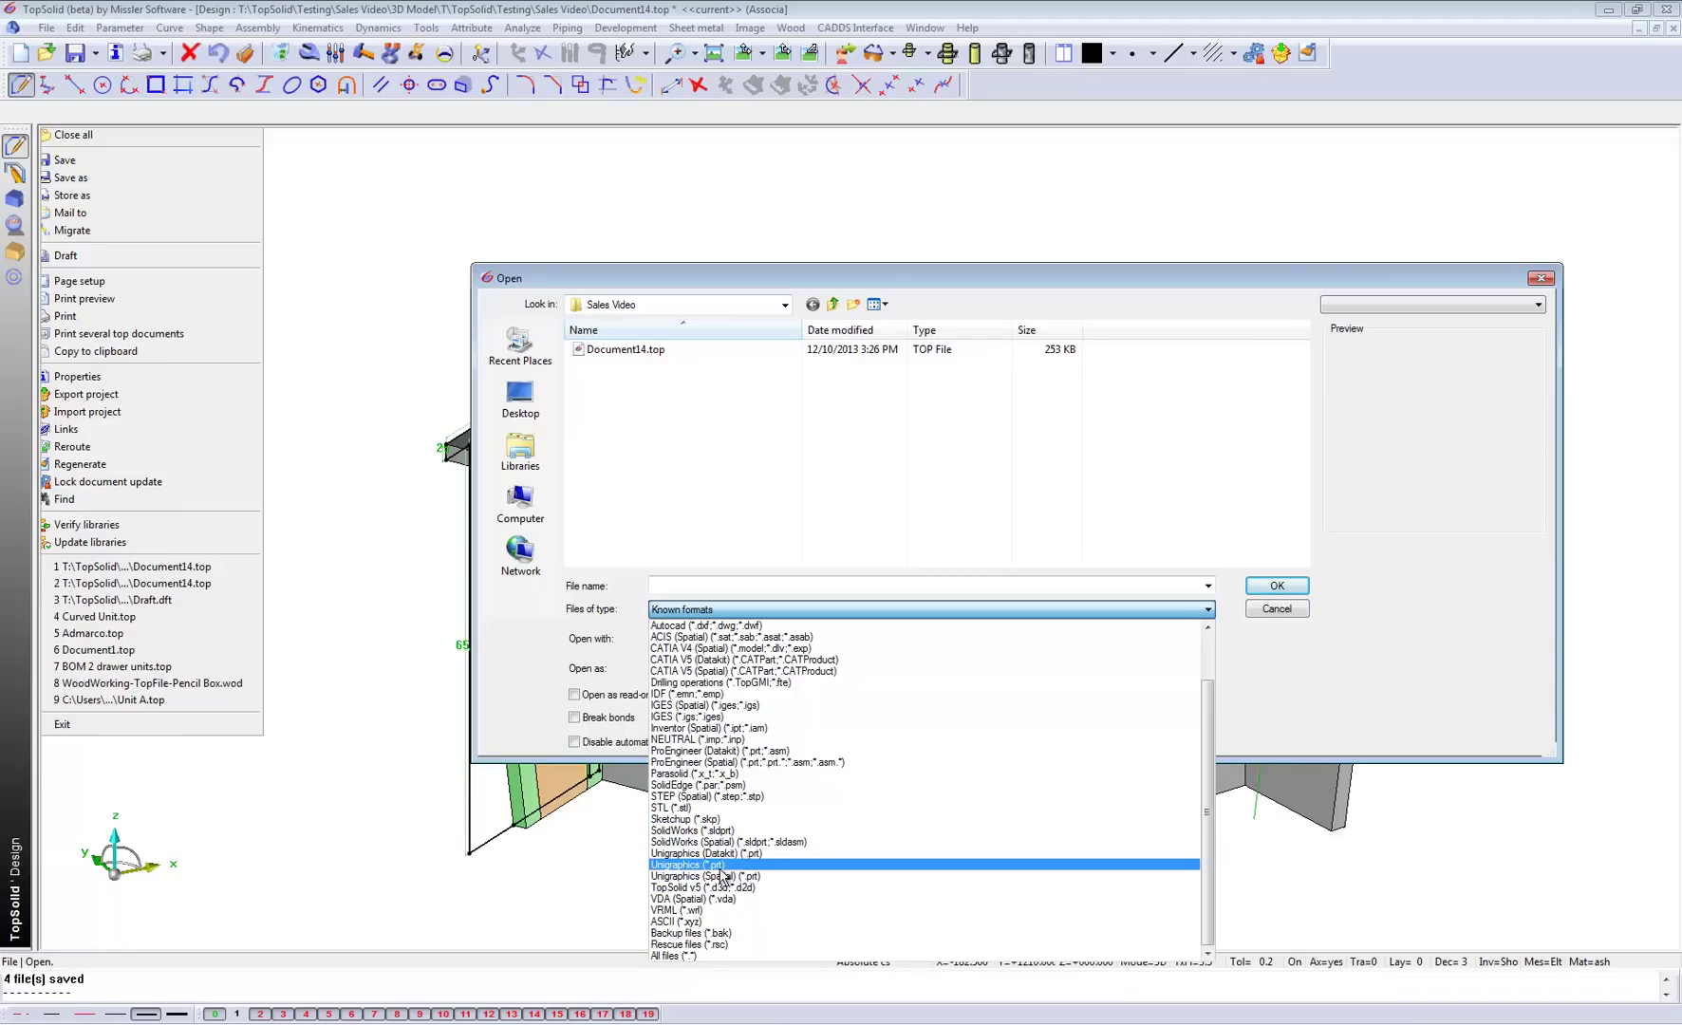
left_click(764, 465)
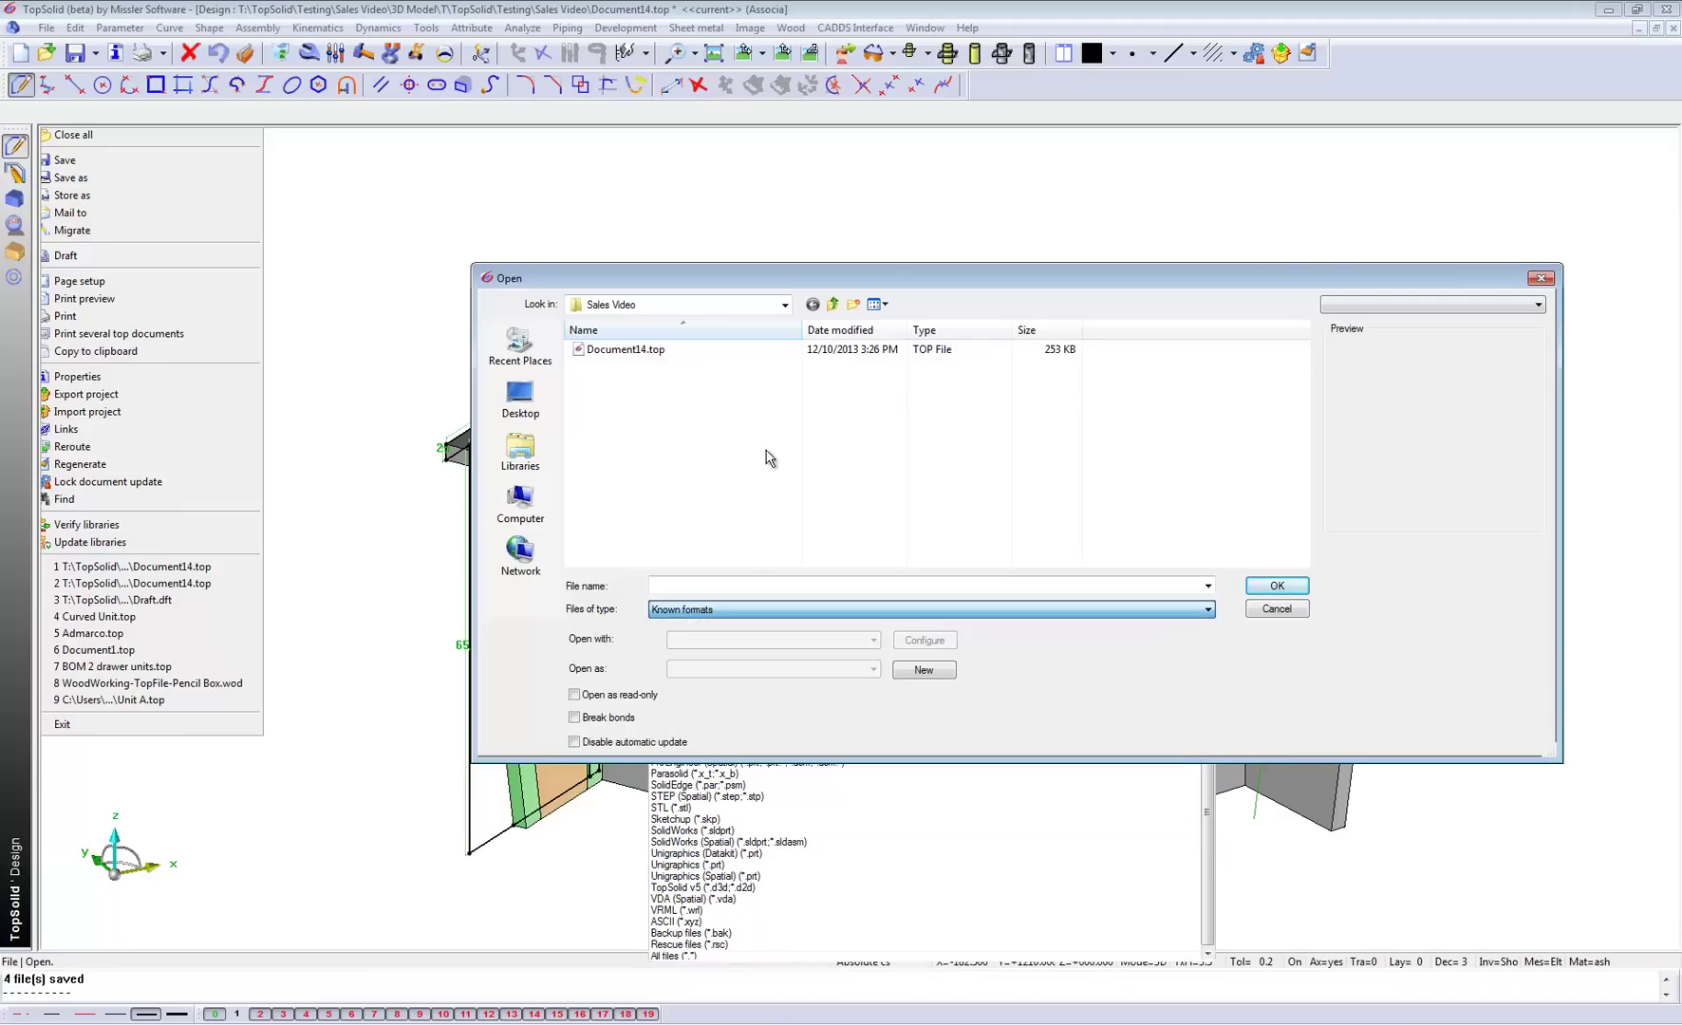
left_click(1277, 609)
left_click(46, 28)
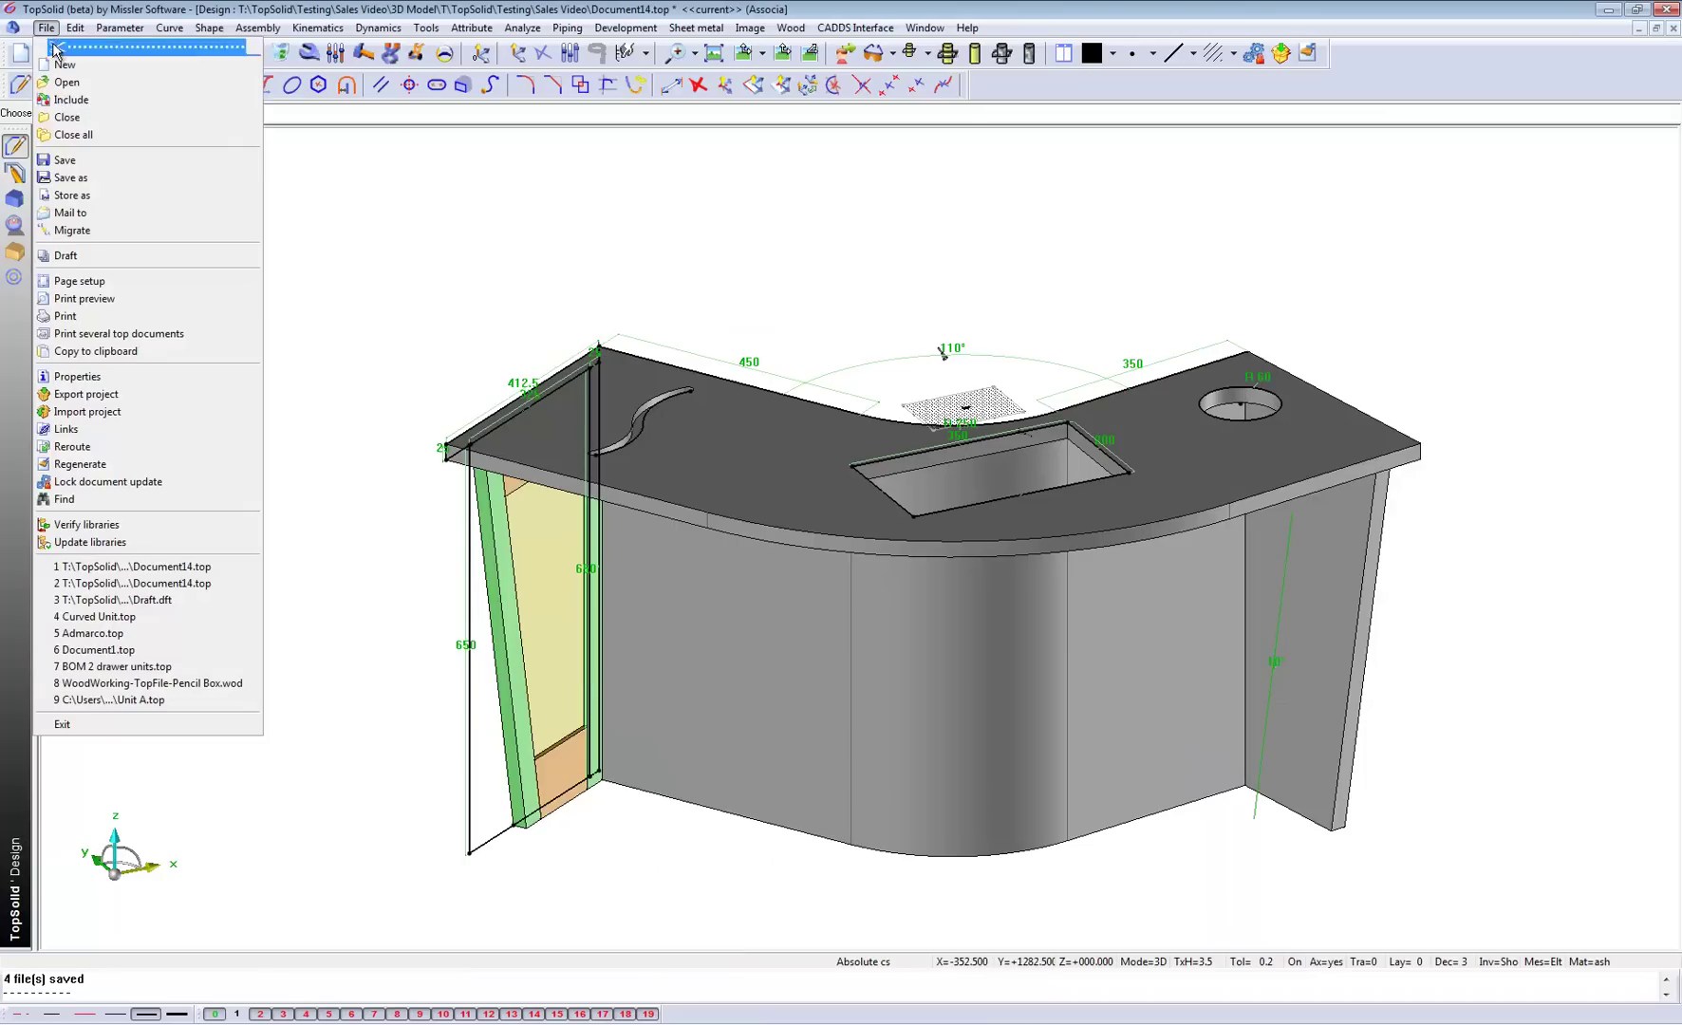
left_click(66, 180)
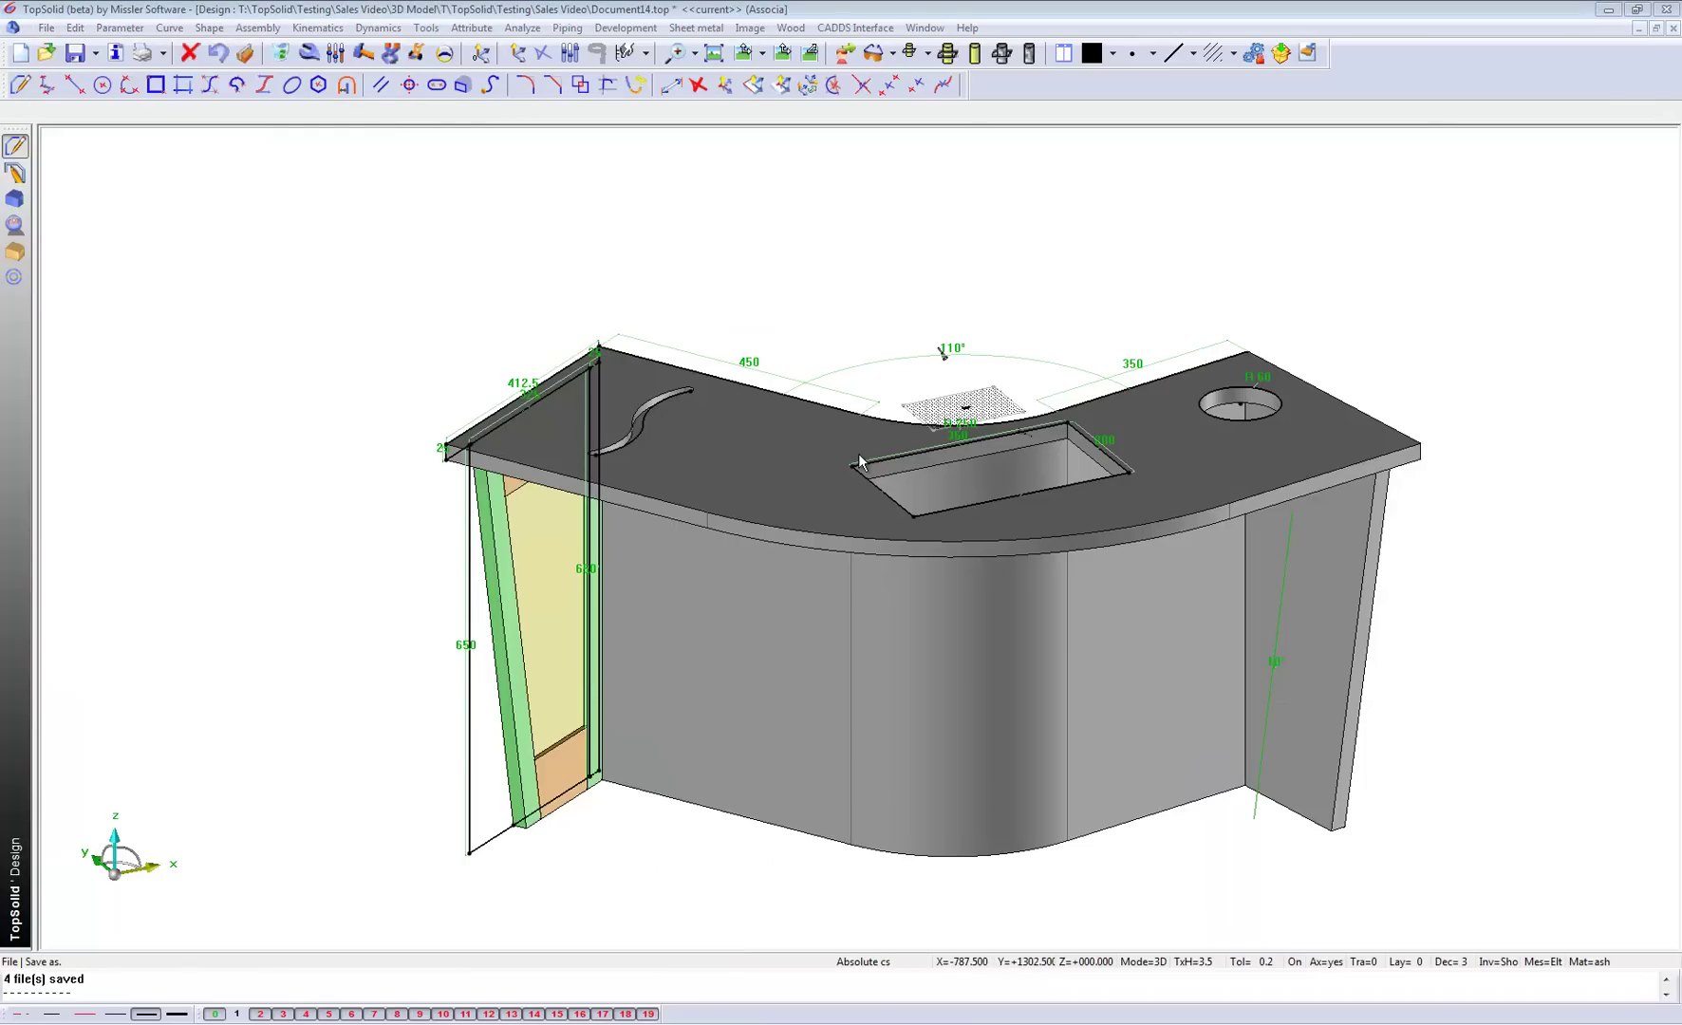
left_click(864, 734)
scroll(864, 722, "down", 3)
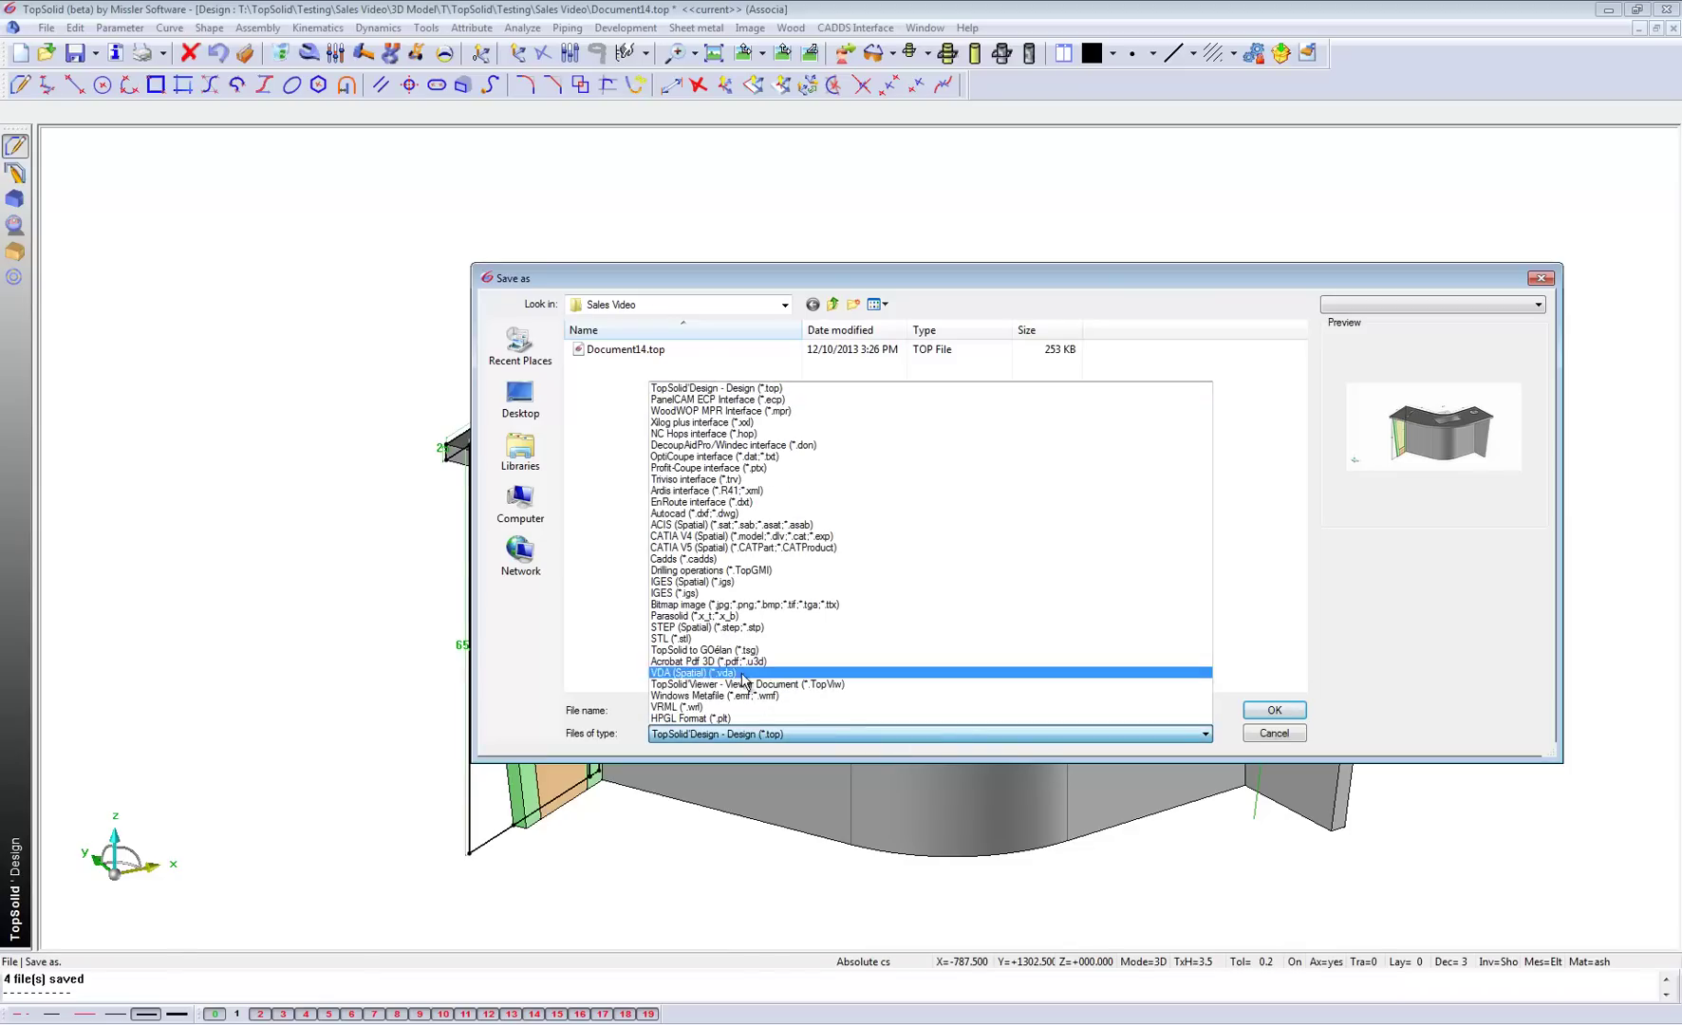
left_click(1274, 736)
left_click(1276, 734)
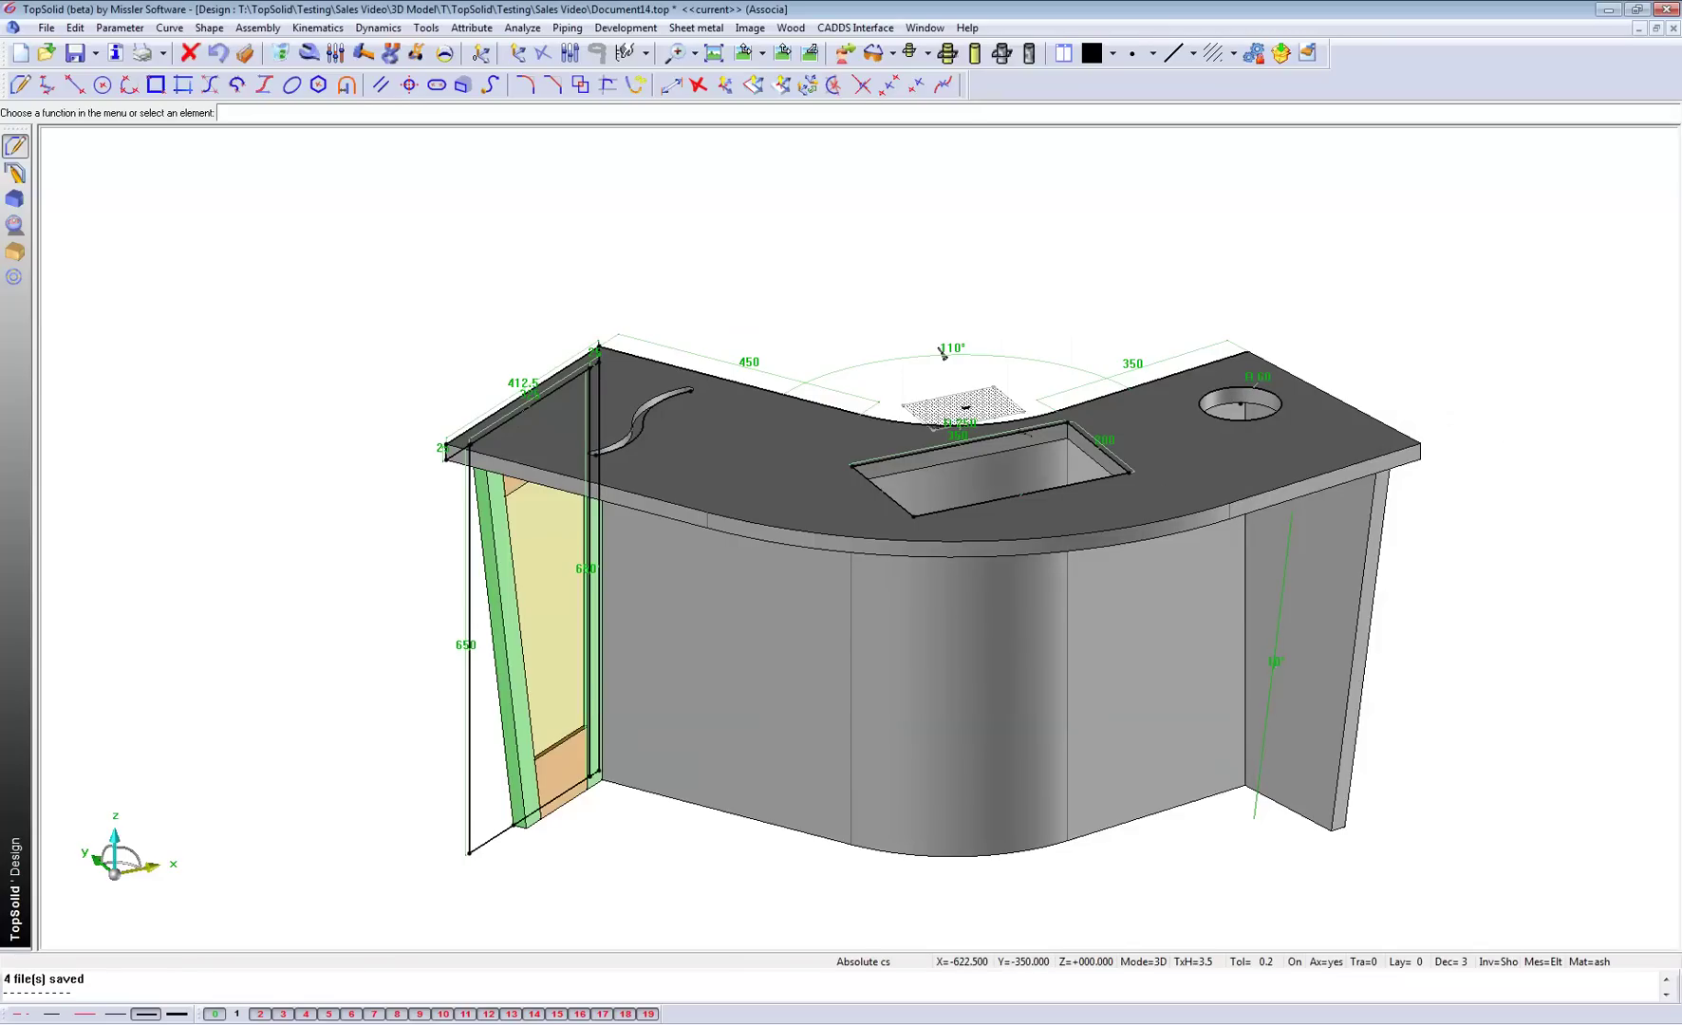